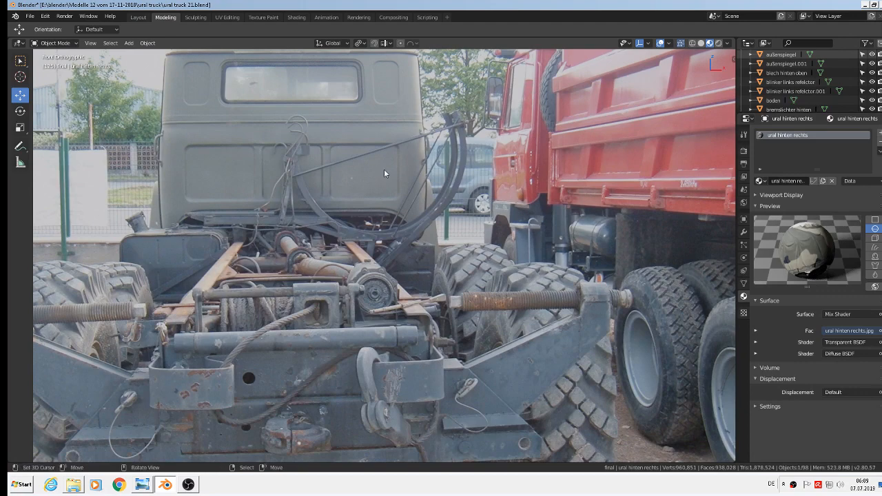
Step: Add a 32-vertex circle mesh over the cab's rear wall in the reference photo and rotate it 90° about X
{"action": "middle_click_drag", "start_coordinate": [387, 207], "coordinate": [369, 379], "text": "shift"}
{"action": "scroll", "coordinate": [371, 262], "scroll_direction": "up", "scroll_amount": 1}
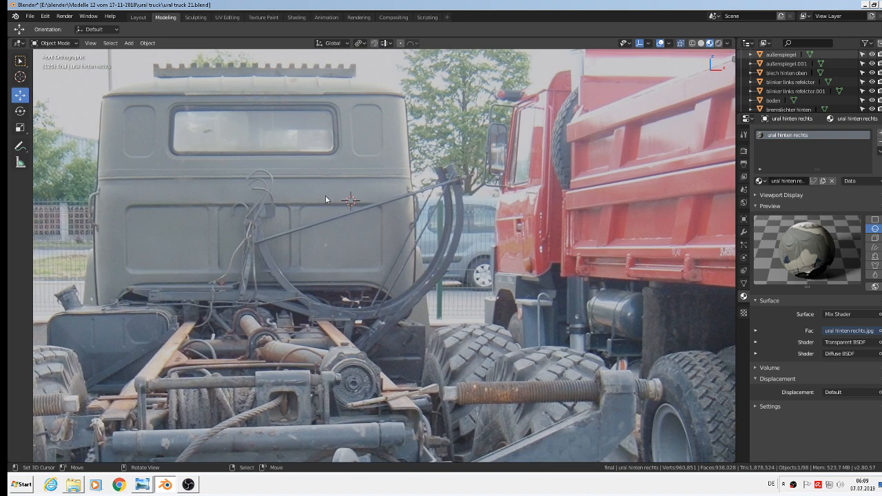
{"action": "left_click", "coordinate": [128, 43]}
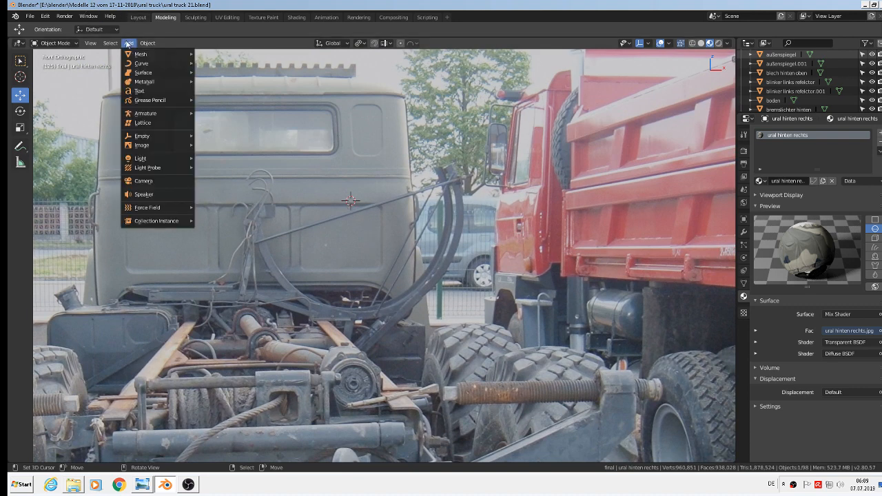
{"action": "mouse_move", "coordinate": [137, 54]}
{"action": "left_click", "coordinate": [230, 72]}
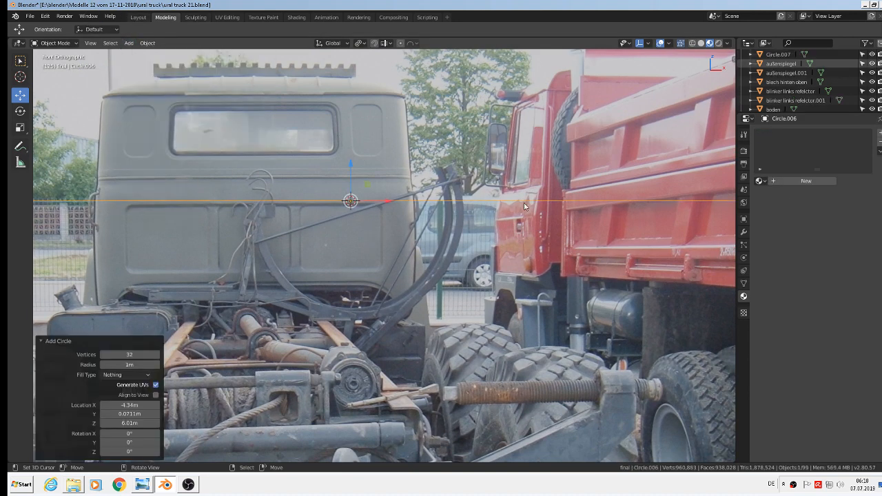
{"action": "key", "text": "r"}
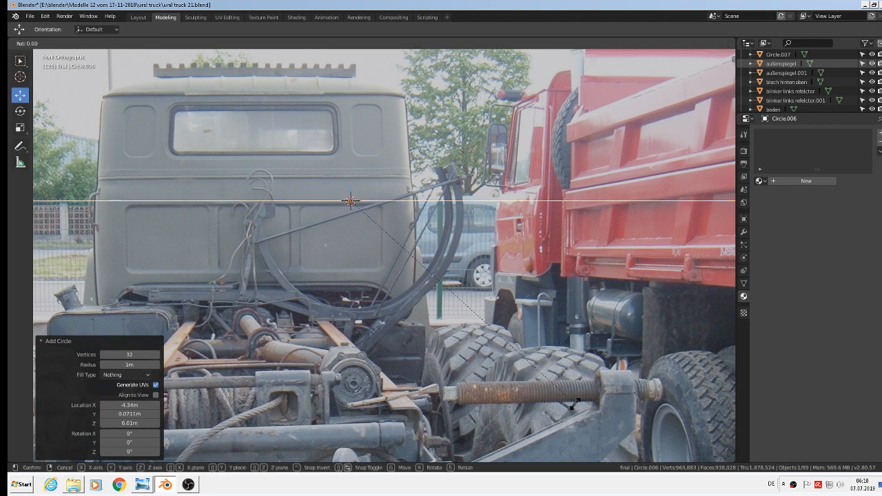
{"action": "type", "text": "x"}
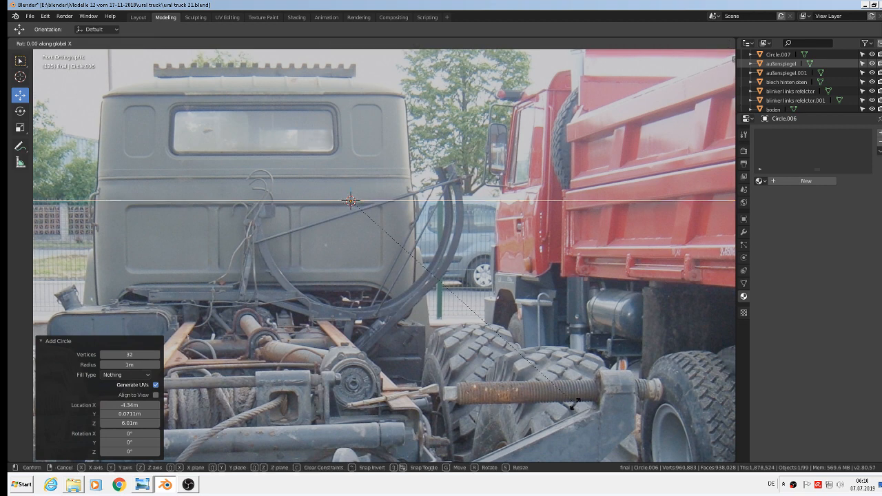
{"action": "type", "text": "90"}
{"action": "key", "text": "Return"}
Step: Scale the circle by 0.138 and move it to match the outer edge of the curved hoop behind the cab
{"action": "key", "text": "s"}
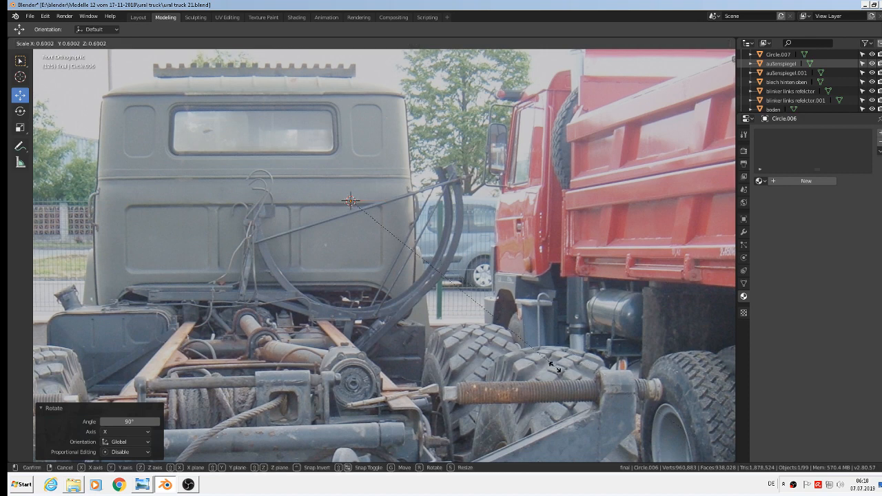
{"action": "left_click", "coordinate": [404, 245]}
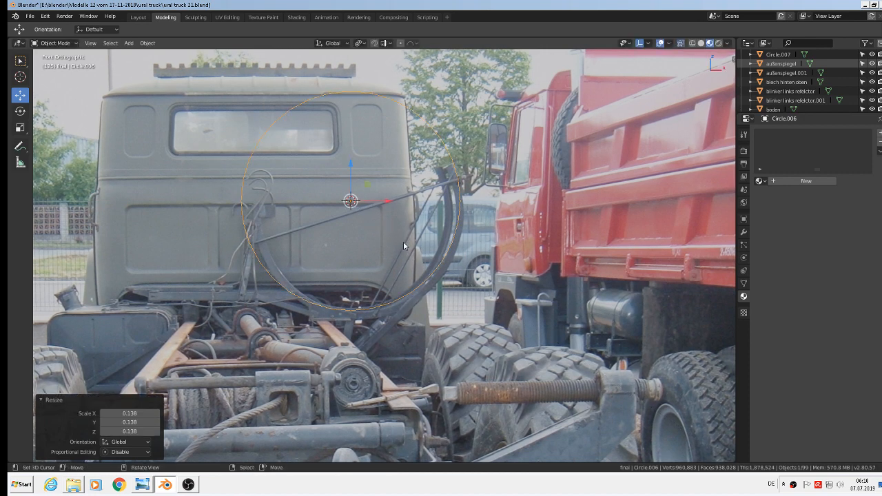
{"action": "key", "text": "g"}
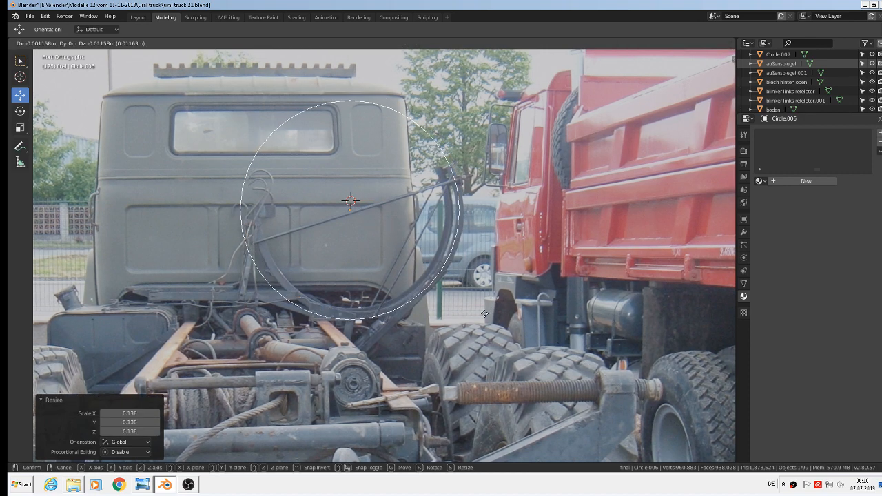
{"action": "left_click", "coordinate": [488, 315]}
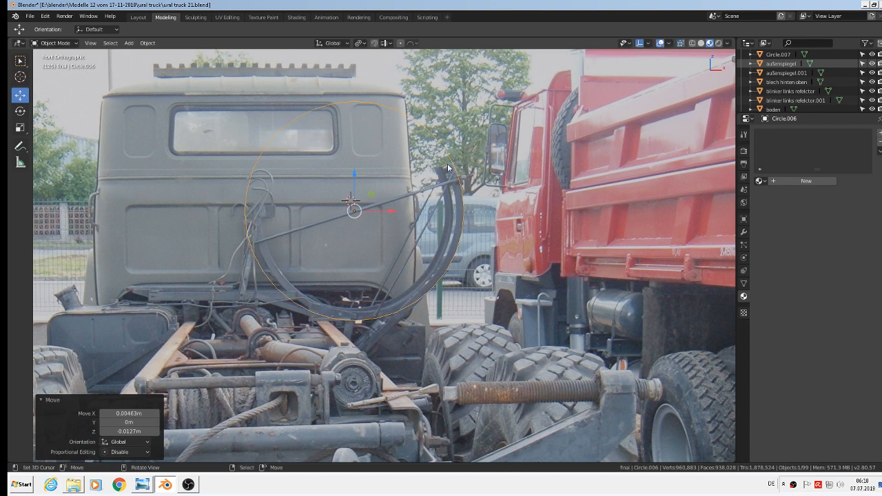
Step: Delete the circle's upper arc of vertices, keeping only the lower part that follows the hoop in the photo
{"action": "key", "text": "Tab"}
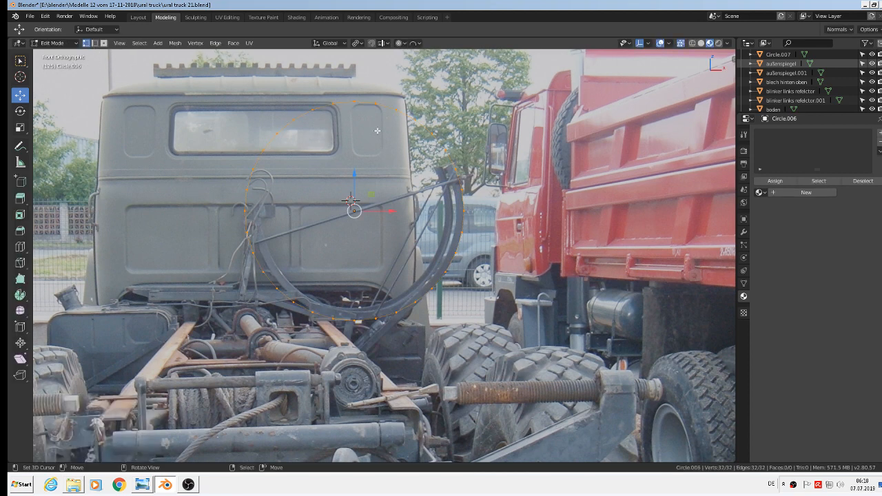
{"action": "left_click", "coordinate": [449, 148]}
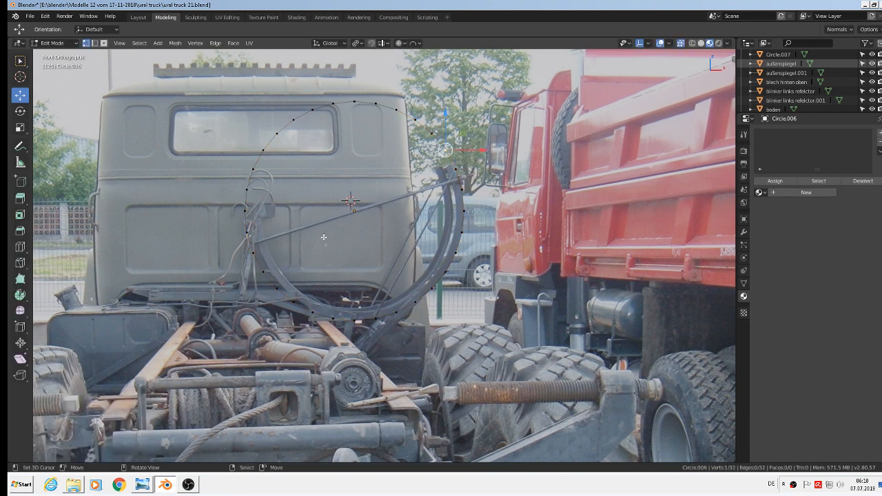
{"action": "left_click", "coordinate": [251, 202], "text": "ctrl"}
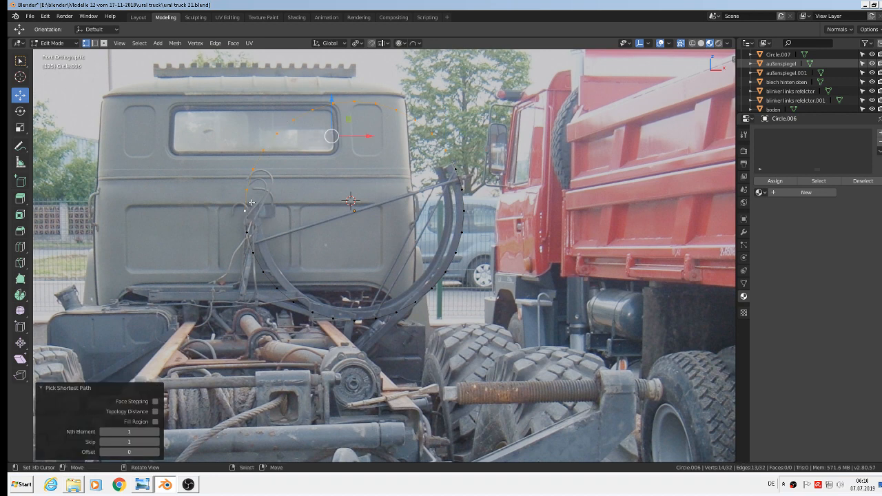
{"action": "key", "text": "x"}
{"action": "left_click", "coordinate": [262, 187]}
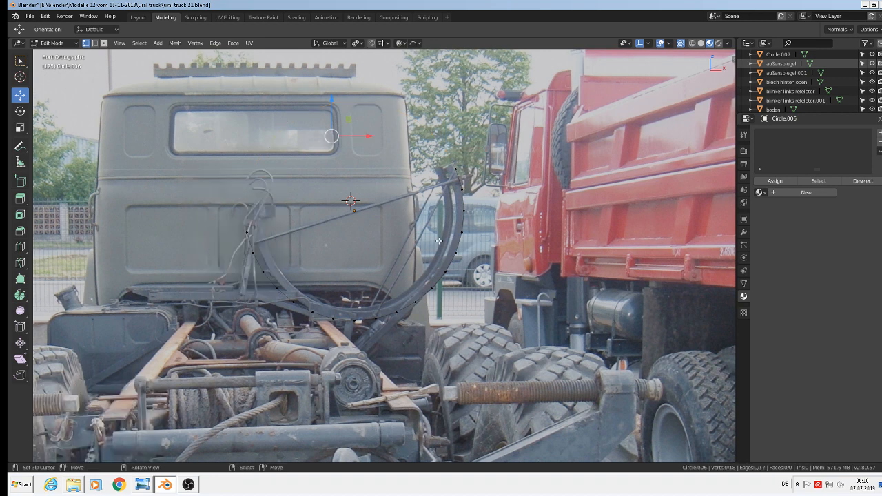
{"action": "key", "text": "a"}
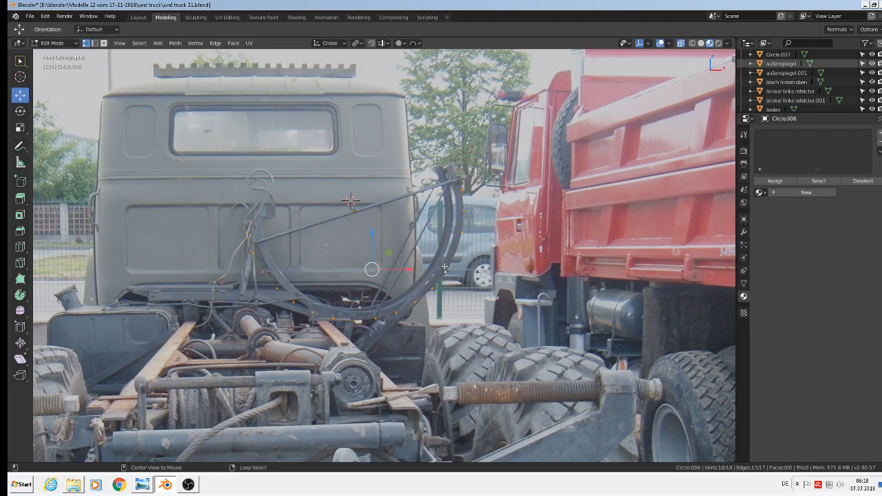
{"action": "scroll", "coordinate": [448, 268], "scroll_direction": "down", "scroll_amount": 3}
{"action": "middle_click_drag", "start_coordinate": [425, 281], "coordinate": [487, 309]}
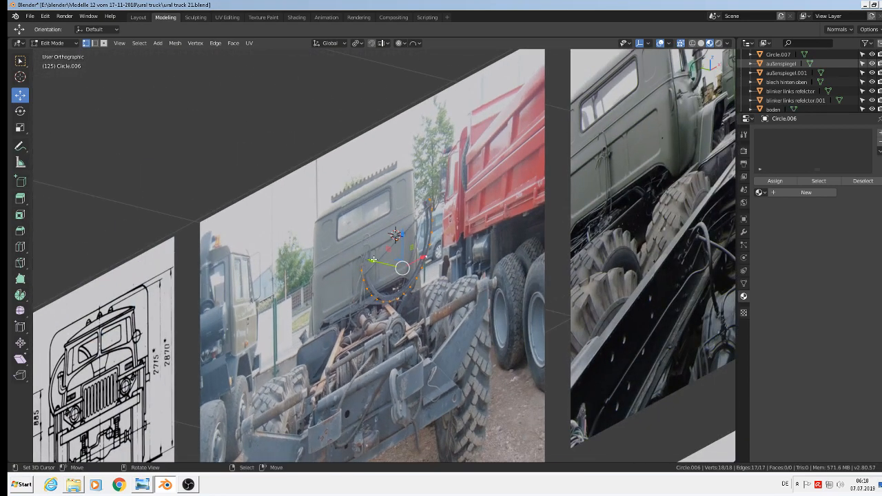
{"action": "key", "text": "KP_1"}
{"action": "scroll", "coordinate": [549, 317], "scroll_direction": "up", "scroll_amount": 4}
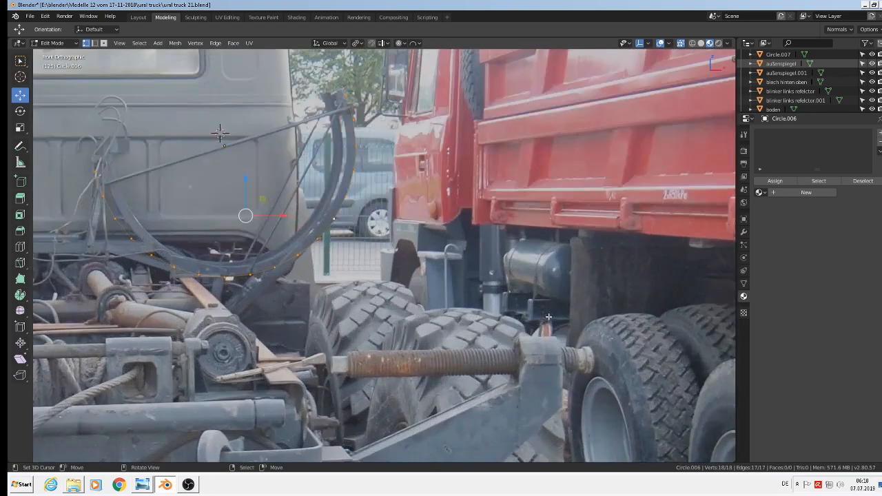
{"action": "key", "text": "e"}
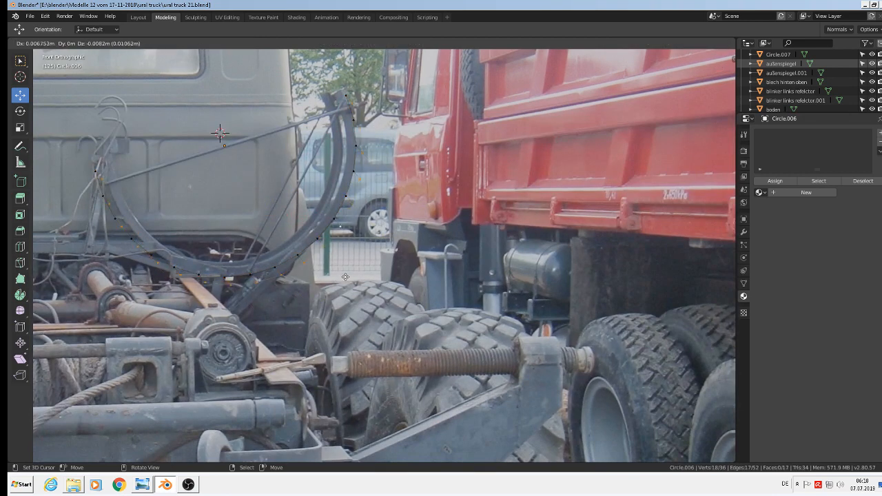
{"action": "right_click", "coordinate": [366, 286]}
{"action": "key", "text": "s"}
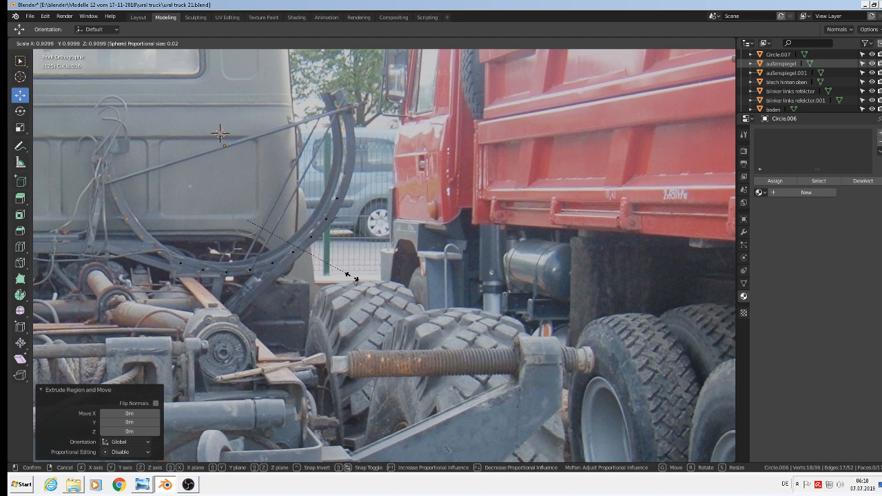
{"action": "right_click", "coordinate": [347, 274]}
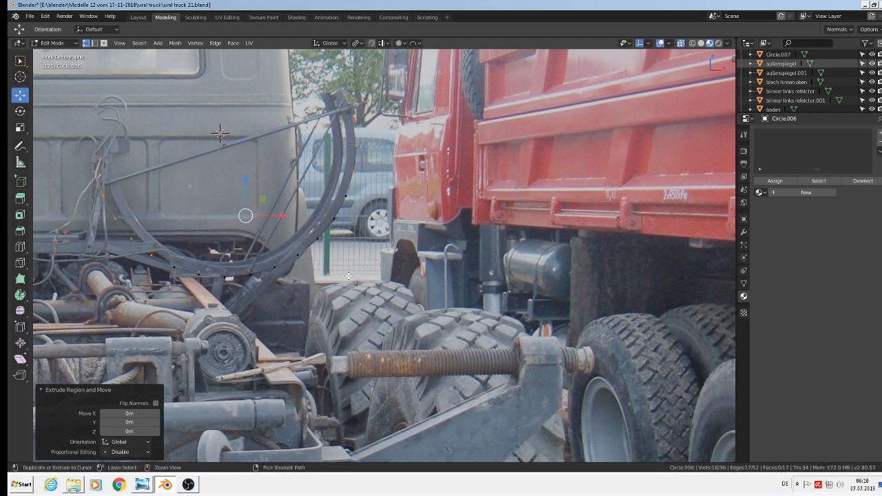
{"action": "key", "text": "ctrl+z"}
{"action": "key", "text": "ctrl+z"}
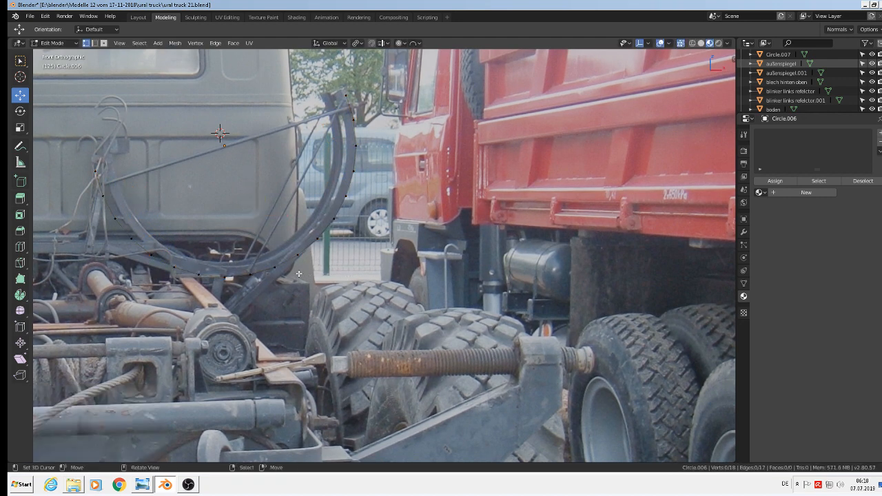
Step: Extrude the whole arc inward at scale 0.824 and stretch the new inner edge by 1.084 along X to form the hoop's band
{"action": "key", "text": "a"}
{"action": "key", "text": "e"}
{"action": "key", "text": "s"}
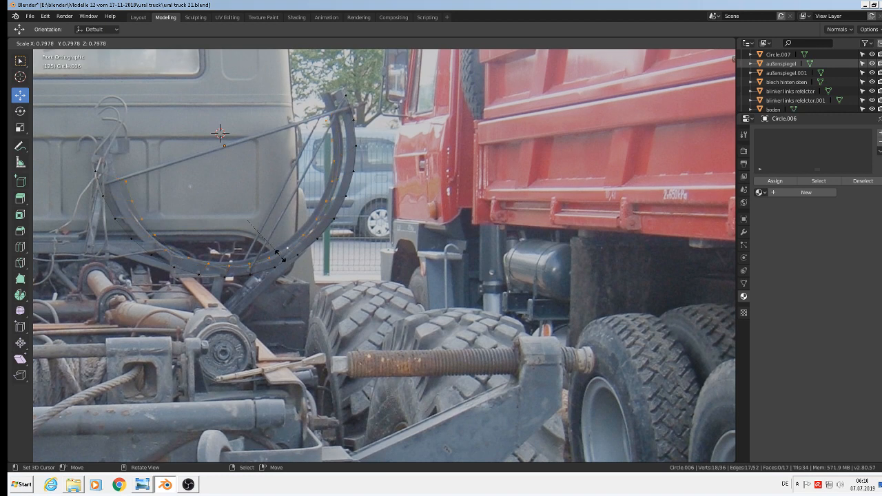
{"action": "left_click", "coordinate": [282, 257]}
{"action": "key", "text": "s"}
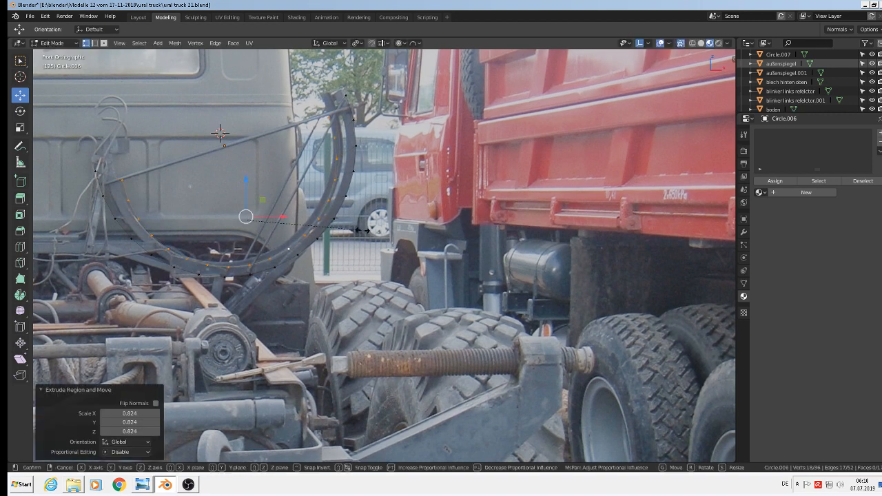
{"action": "key", "text": "x"}
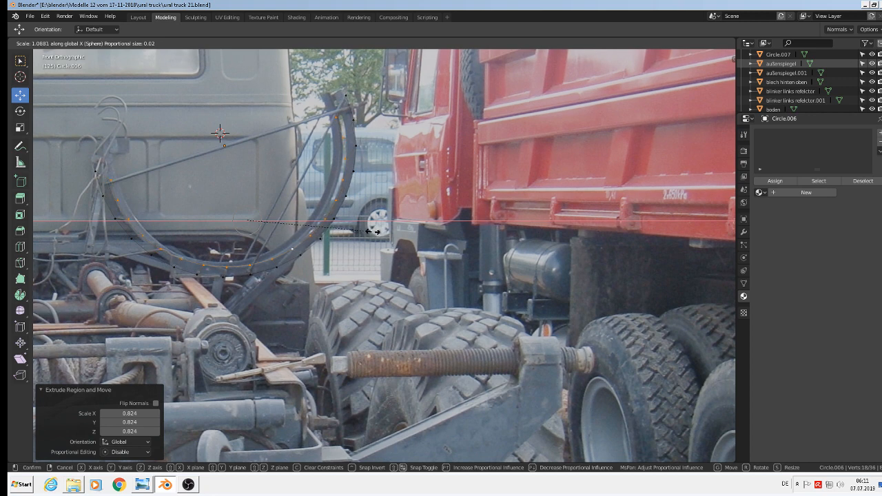
{"action": "left_click", "coordinate": [373, 232]}
Step: Move the inner-edge vertices near the band's higher end upward to fit the hoop's inner contour in the photo
{"action": "scroll", "coordinate": [329, 116], "scroll_direction": "up", "scroll_amount": 1}
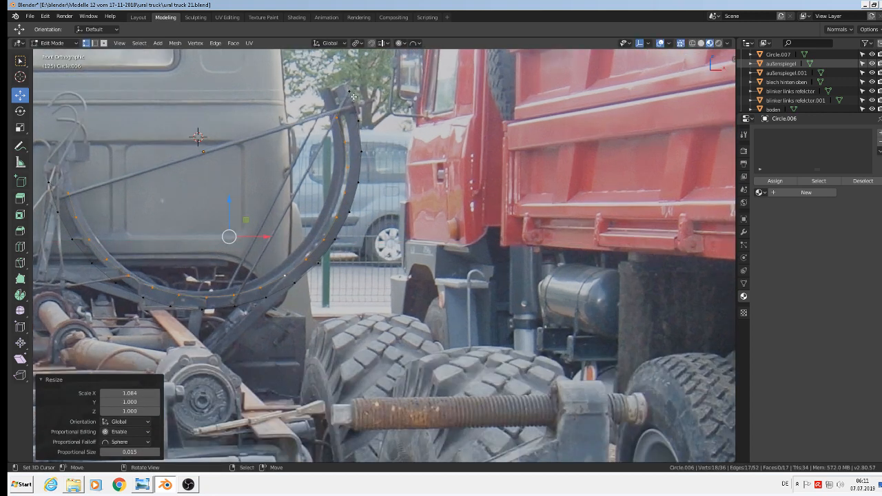
{"action": "scroll", "coordinate": [354, 97], "scroll_direction": "down", "scroll_amount": 2}
{"action": "scroll", "coordinate": [354, 97], "scroll_direction": "up", "scroll_amount": 1}
{"action": "right_click", "coordinate": [344, 109]}
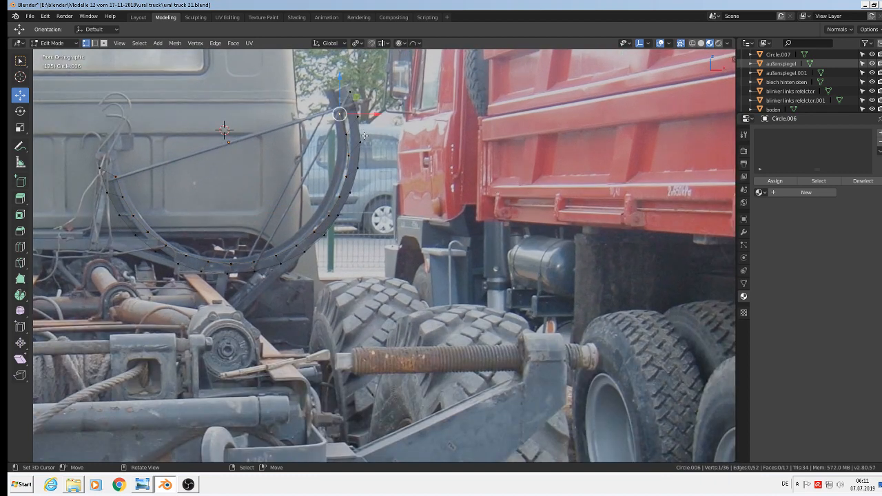
{"action": "key", "text": "g"}
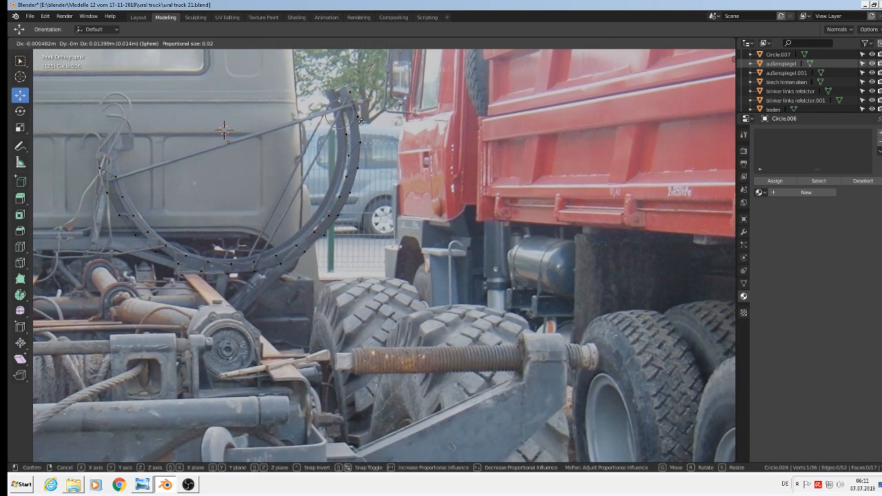
{"action": "scroll", "coordinate": [361, 118], "scroll_direction": "up", "scroll_amount": 3}
{"action": "left_click", "coordinate": [361, 119]}
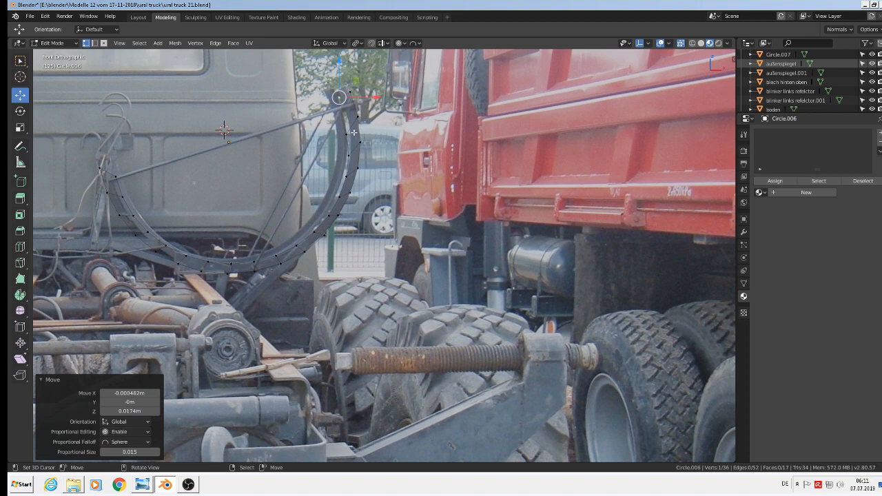
{"action": "key", "text": "g"}
{"action": "left_click", "coordinate": [353, 124]}
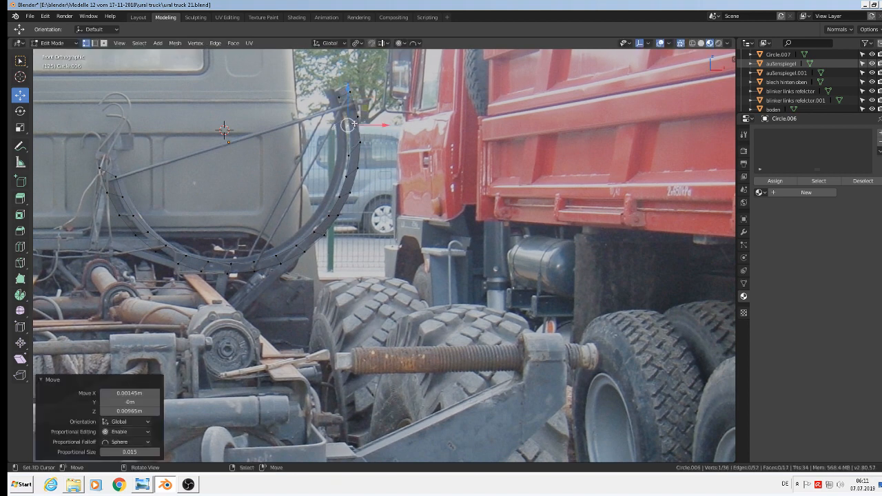
{"action": "key", "text": "g"}
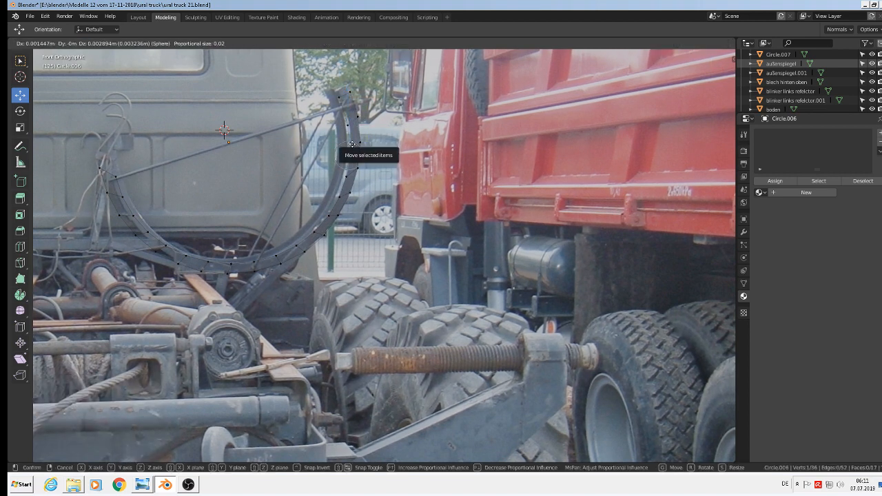
{"action": "left_click", "coordinate": [352, 144]}
Step: Move the inner-edge vertices near the band's lower end up and outward to follow the hoop's contour
{"action": "key", "text": "g"}
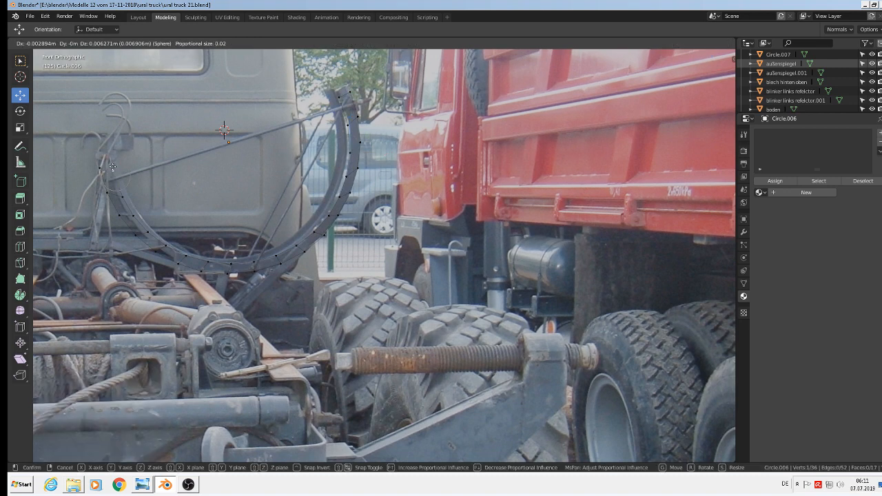
{"action": "left_click", "coordinate": [109, 161]}
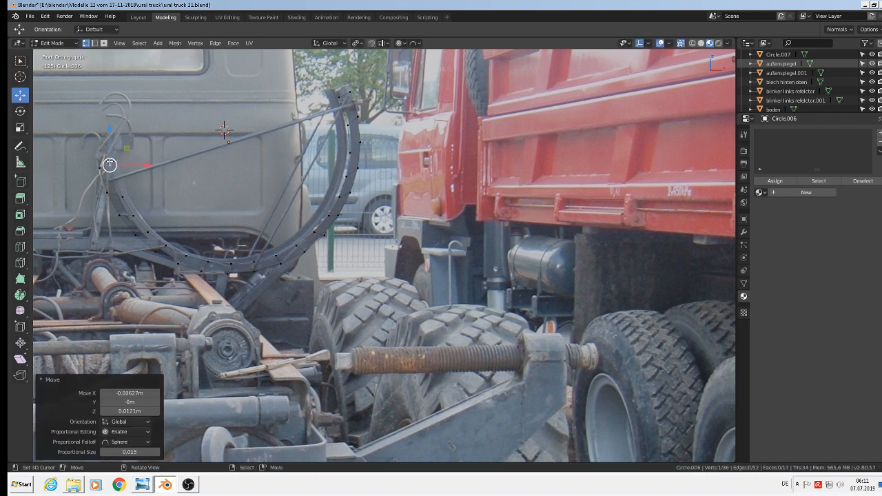
{"action": "key", "text": "g"}
{"action": "left_click", "coordinate": [122, 187]}
{"action": "right_click", "coordinate": [134, 213]}
{"action": "key", "text": "g"}
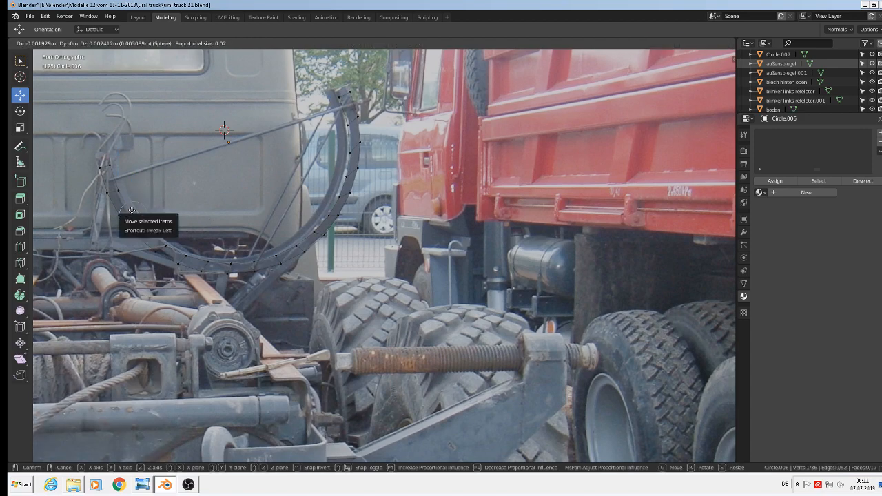
{"action": "left_click", "coordinate": [132, 213]}
Step: Move the finished band -0.288 m along Y, out in front of the reference photo
{"action": "key", "text": "Tab"}
{"action": "middle_click_drag", "start_coordinate": [204, 215], "coordinate": [344, 216]}
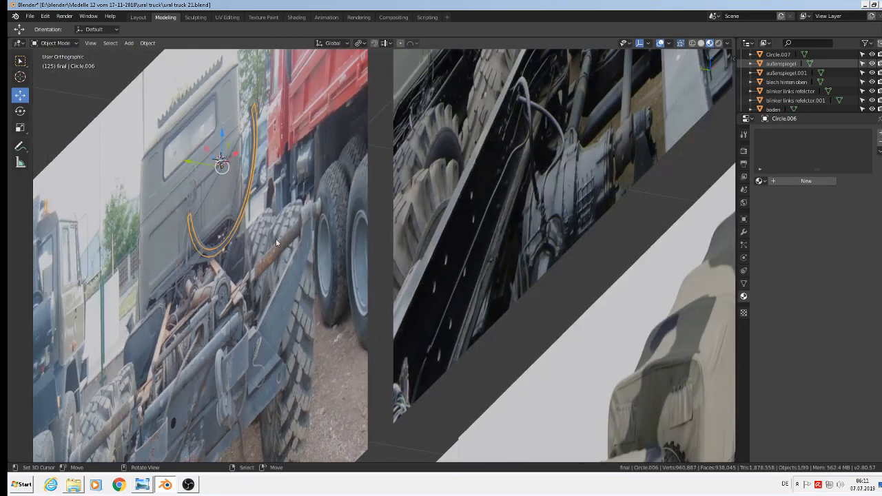
{"action": "key", "text": "g"}
{"action": "key", "text": "y"}
{"action": "left_click", "coordinate": [344, 216]}
{"action": "scroll", "coordinate": [406, 259], "scroll_direction": "up", "scroll_amount": 5}
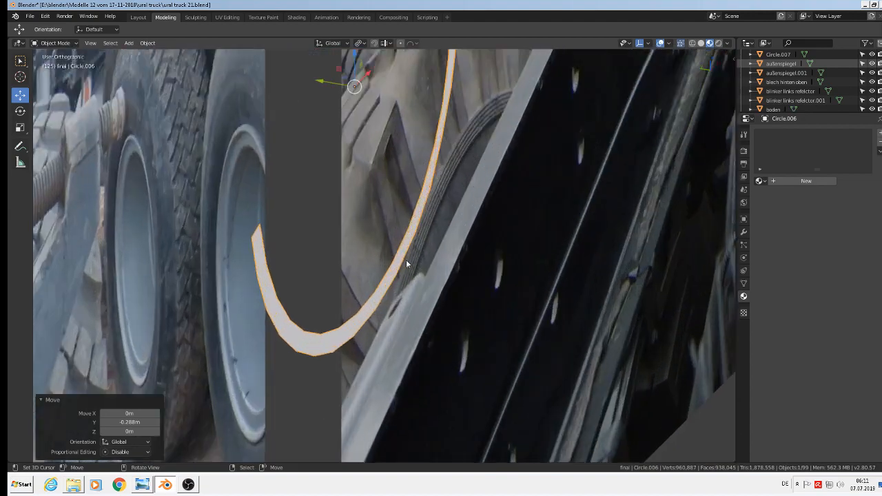
Step: Extrude the outer edge of the hoop's band in place, without offsetting the new vertices
{"action": "key", "text": "Tab"}
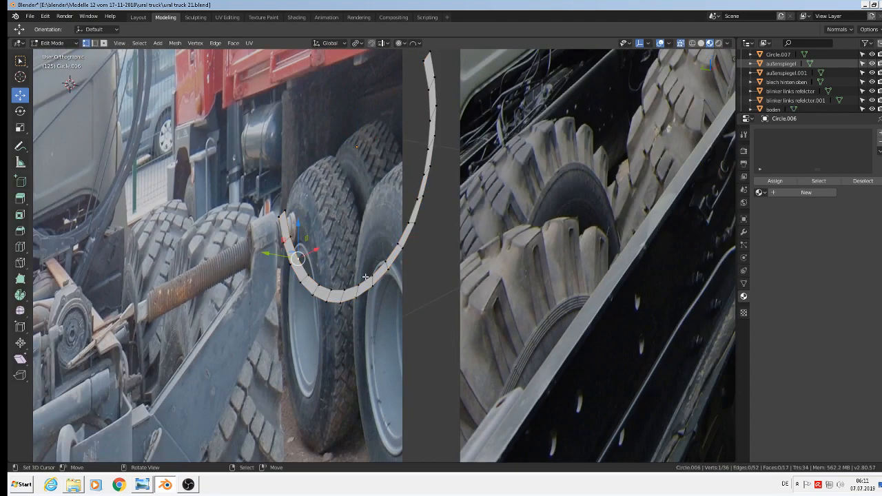
{"action": "scroll", "coordinate": [351, 299], "scroll_direction": "down", "scroll_amount": 4}
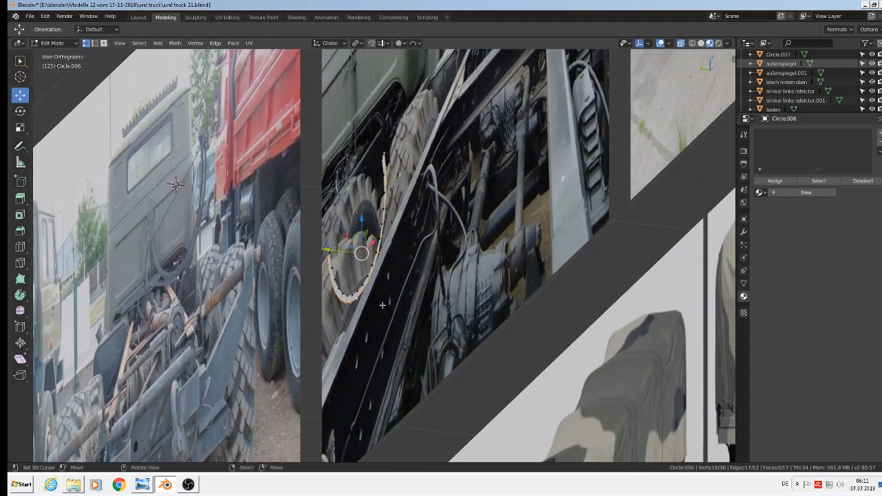
{"action": "scroll", "coordinate": [369, 303], "scroll_direction": "down", "scroll_amount": 2}
{"action": "scroll", "coordinate": [331, 244], "scroll_direction": "up", "scroll_amount": 1}
{"action": "key", "text": "e"}
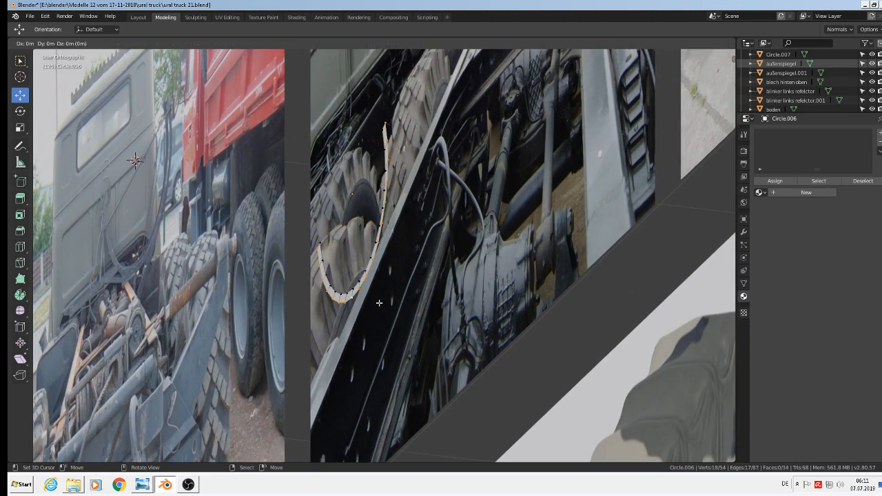
{"action": "right_click", "coordinate": [330, 245]}
Step: Try to move the extruded outer edge along Y with proportional editing enabled
{"action": "key", "text": "g"}
{"action": "key", "text": "y"}
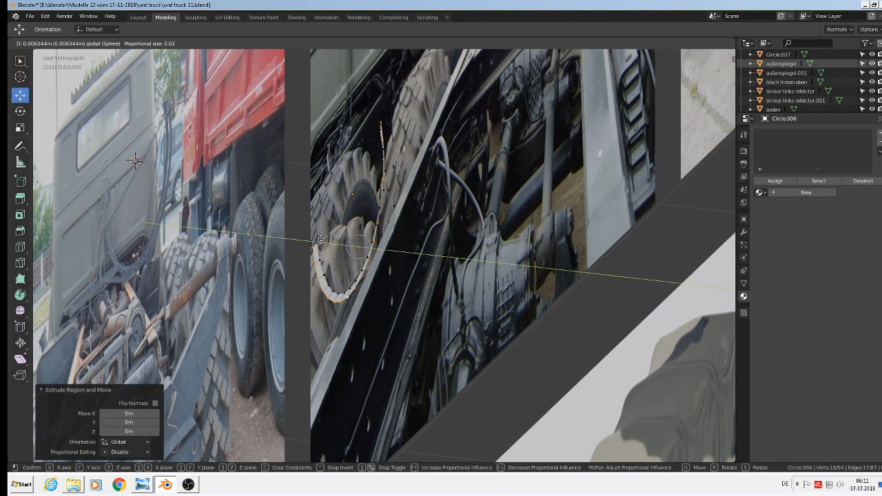
{"action": "left_click", "coordinate": [321, 239]}
{"action": "key", "text": "ctrl+z"}
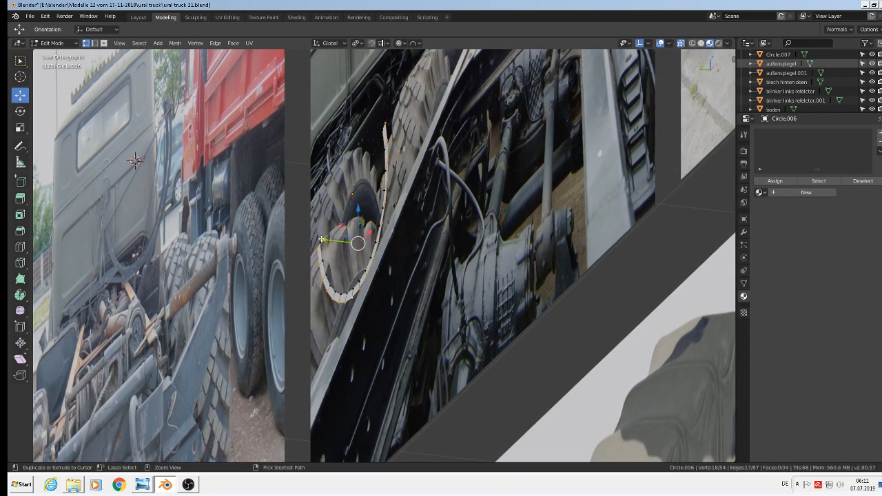
Step: Turn off proportional editing and move the extruded outer edge 0.00751 m along Y
{"action": "left_click", "coordinate": [409, 44]}
{"action": "left_click", "coordinate": [418, 49]}
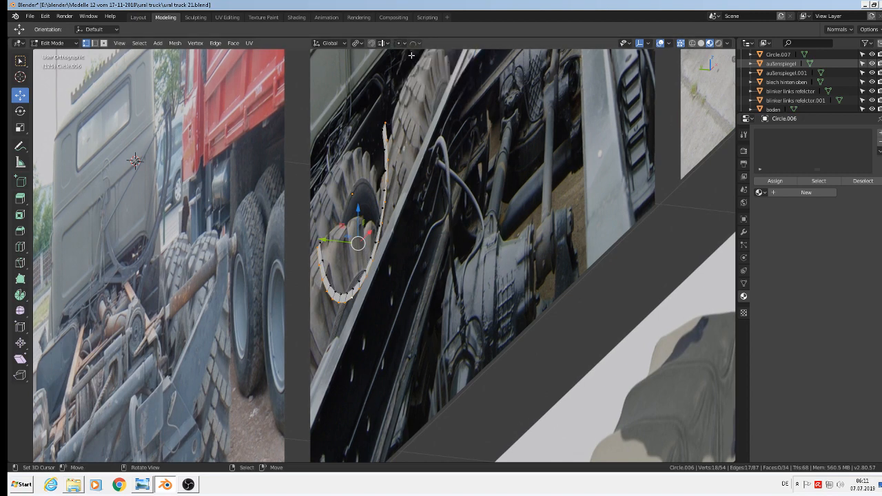
{"action": "key", "text": "g"}
{"action": "key", "text": "y"}
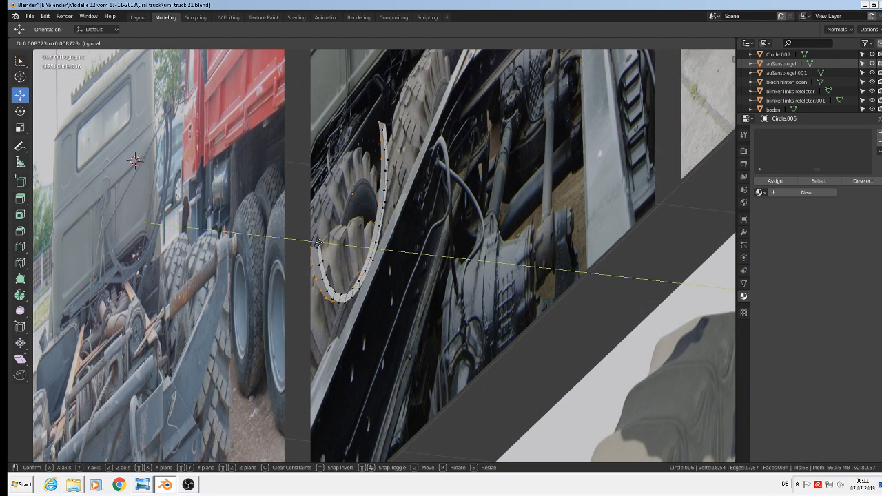
{"action": "left_click", "coordinate": [320, 242]}
{"action": "scroll", "coordinate": [324, 242], "scroll_direction": "up", "scroll_amount": 3}
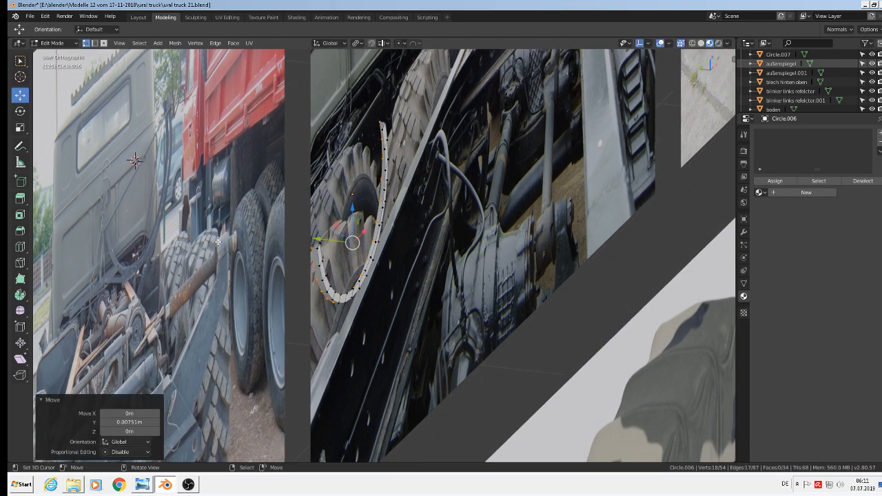
{"action": "middle_click_drag", "start_coordinate": [340, 243], "coordinate": [313, 282]}
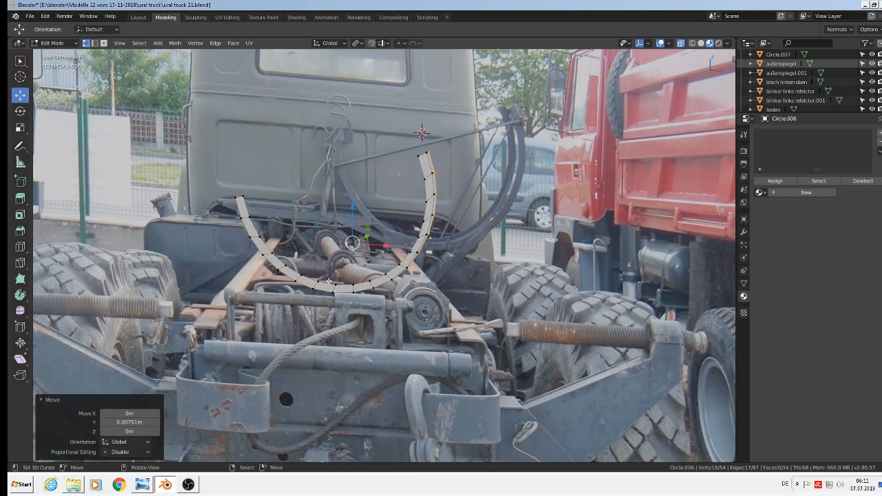
Step: Add a Solidify modifier to the hoop and shade the object smooth
{"action": "key", "text": "Tab"}
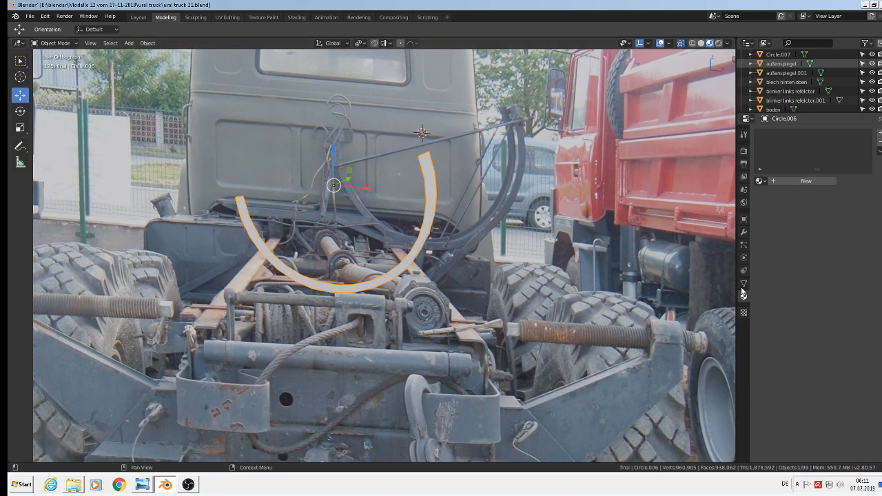
{"action": "left_click", "coordinate": [744, 231]}
{"action": "left_click", "coordinate": [800, 132]}
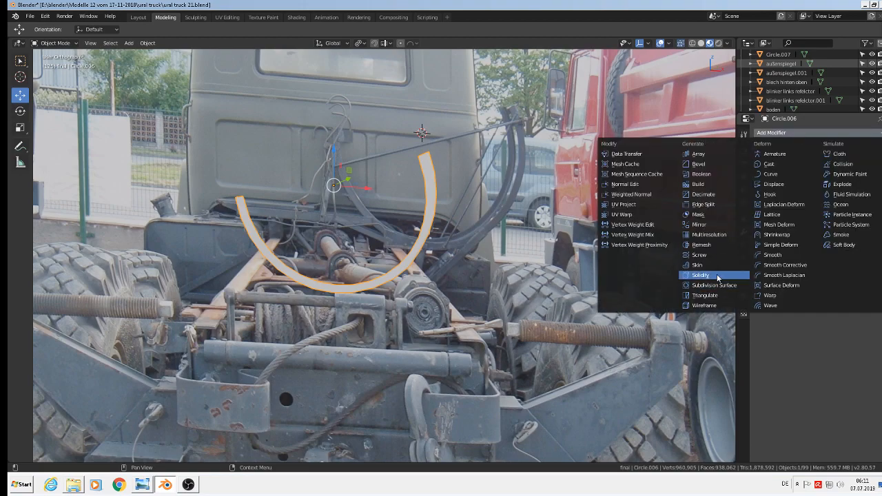
{"action": "left_click", "coordinate": [720, 274]}
{"action": "middle_click_drag", "start_coordinate": [377, 227], "coordinate": [415, 216]}
{"action": "scroll", "coordinate": [372, 62], "scroll_direction": "up", "scroll_amount": 8}
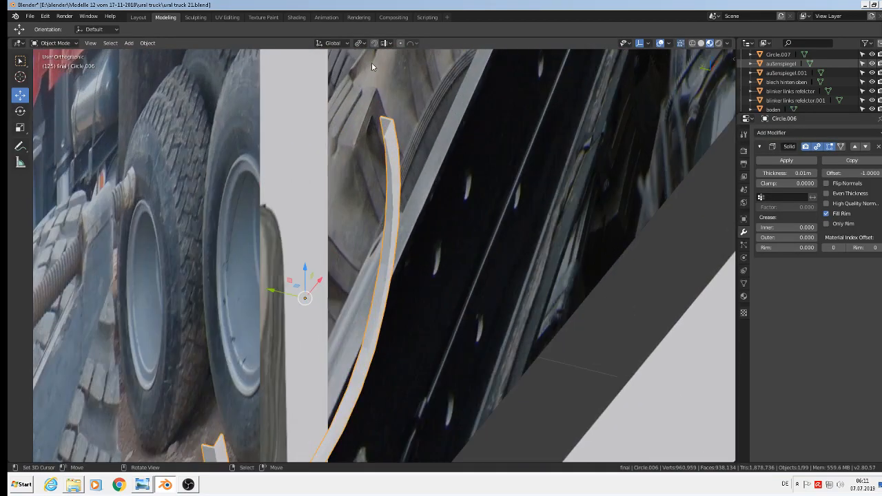
{"action": "scroll", "coordinate": [389, 143], "scroll_direction": "down", "scroll_amount": 8}
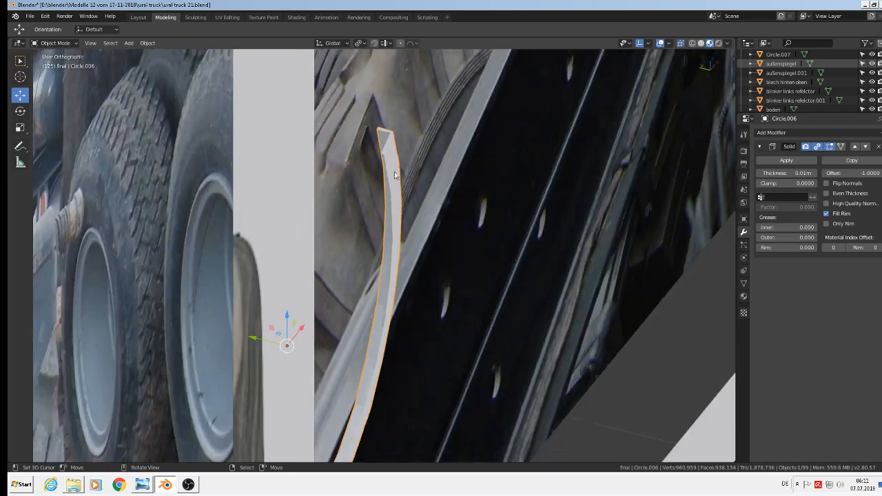
{"action": "middle_click_drag", "start_coordinate": [326, 230], "coordinate": [180, 176]}
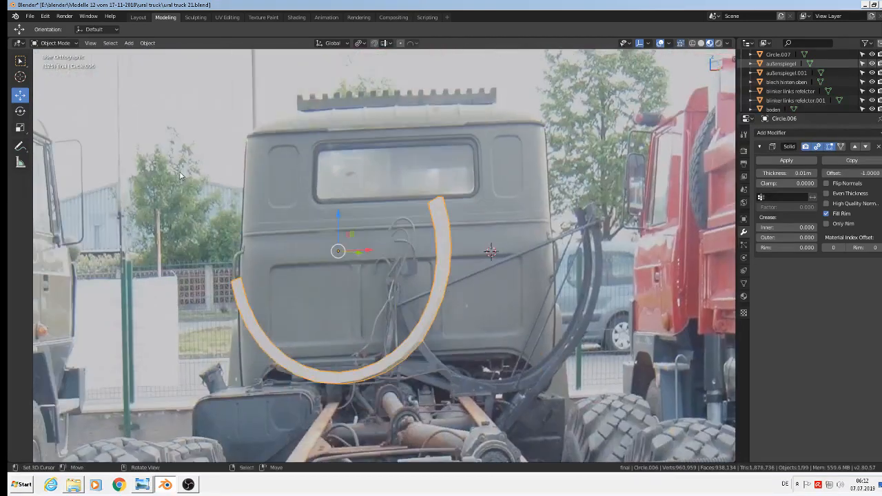
{"action": "left_click", "coordinate": [148, 43]}
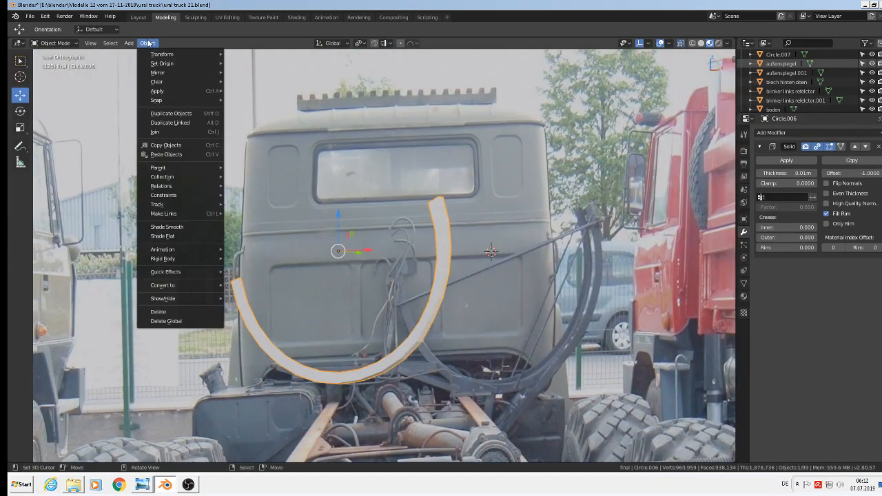
{"action": "left_click", "coordinate": [167, 227]}
Step: In front view, move the two inner-edge vertices below the hoop's higher end up, about 0.0044 m and 0.0074 m respectively
{"action": "middle_click_drag", "start_coordinate": [500, 327], "coordinate": [544, 328]}
{"action": "key", "text": "KP_1"}
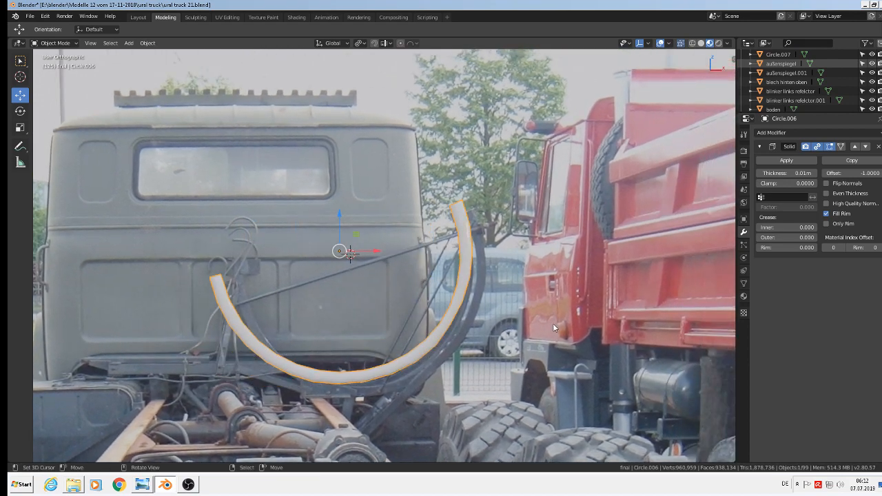
{"action": "scroll", "coordinate": [538, 317], "scroll_direction": "up", "scroll_amount": 4}
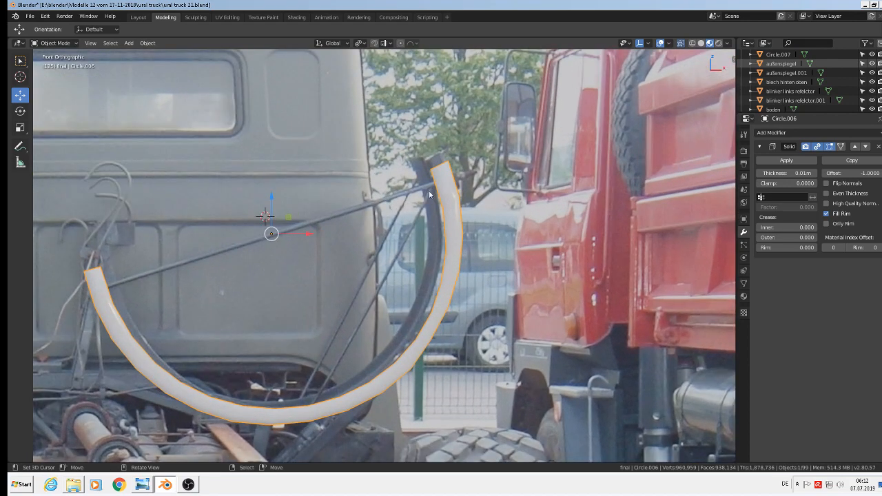
{"action": "key", "text": "Tab"}
{"action": "left_click", "coordinate": [445, 210]}
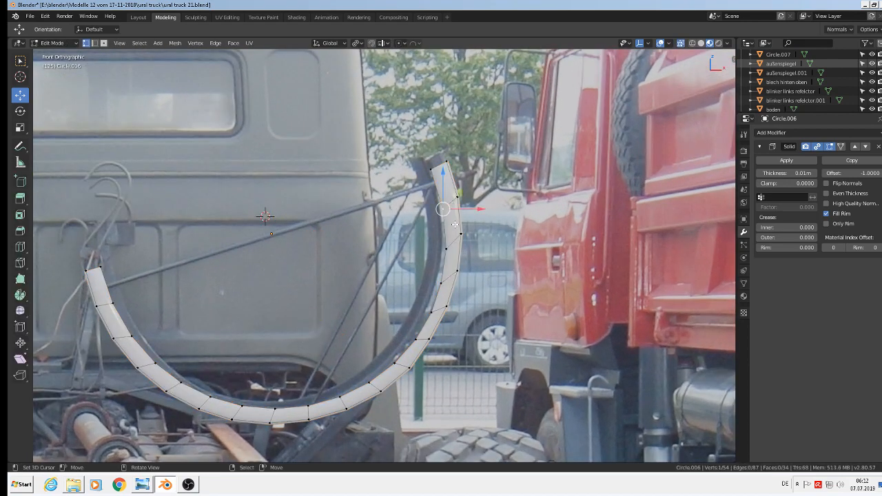
{"action": "key", "text": "g"}
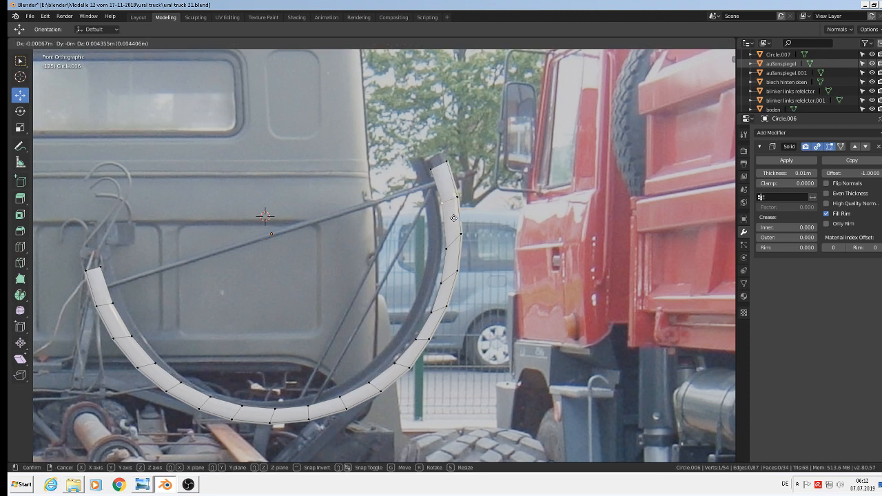
{"action": "left_click", "coordinate": [454, 218]}
{"action": "key", "text": "g"}
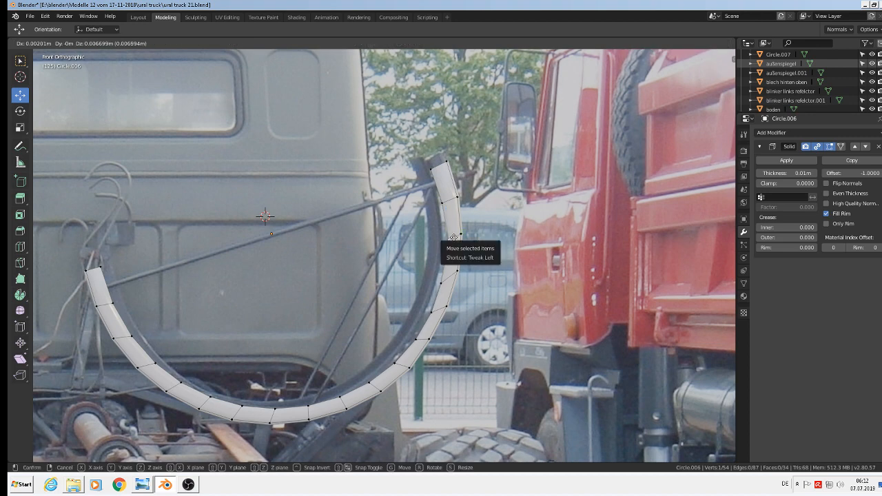
{"action": "left_click", "coordinate": [449, 236]}
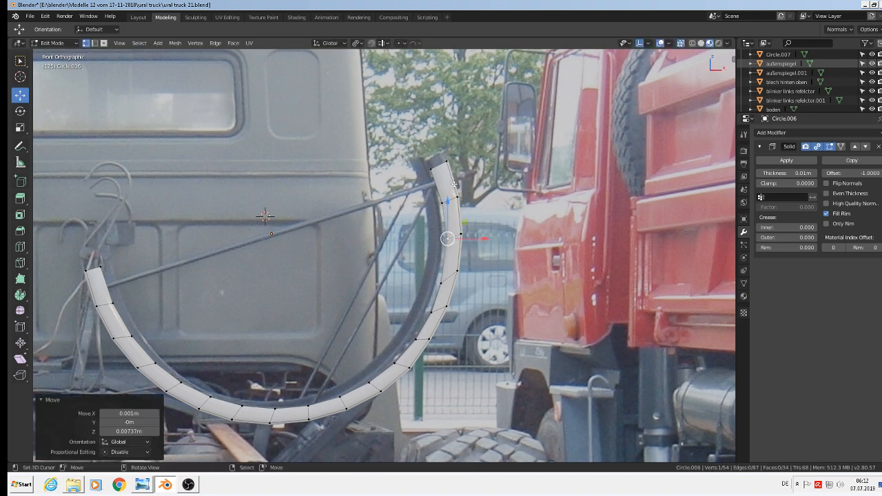
Step: Move the inner corner vertex at the hoop's higher end slightly upward to straighten the band's tip
{"action": "left_click", "coordinate": [430, 168]}
{"action": "key", "text": "g"}
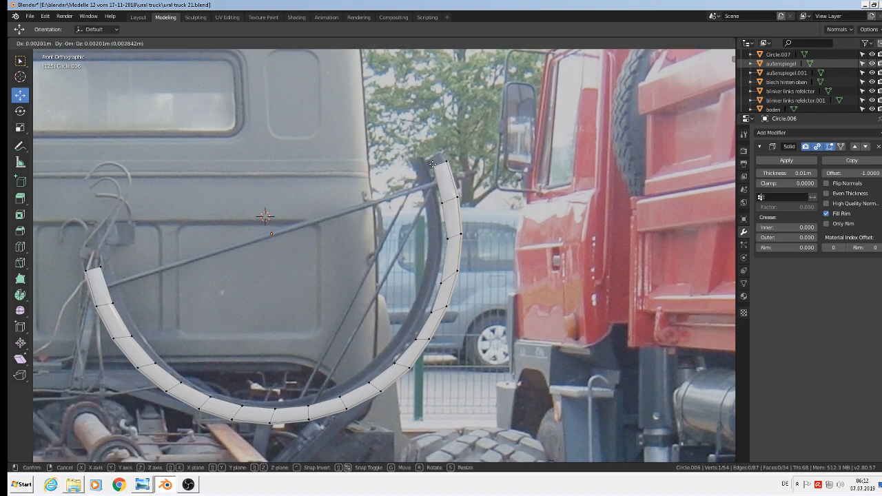
{"action": "left_click", "coordinate": [430, 165]}
{"action": "key", "text": "Tab"}
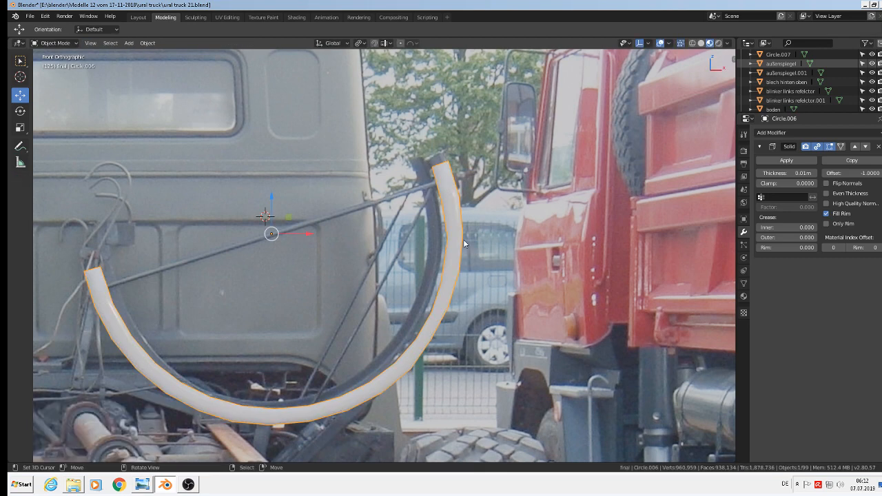
Step: Rip the first outer-edge vertex below the hoop's higher end, leaving the split vertex in place
{"action": "key", "text": "Tab"}
{"action": "left_click", "coordinate": [466, 202]}
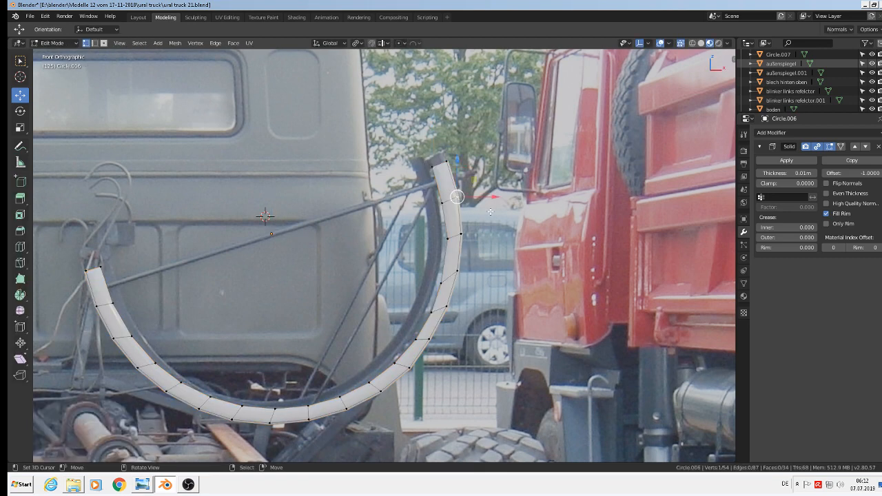
{"action": "key", "text": "g"}
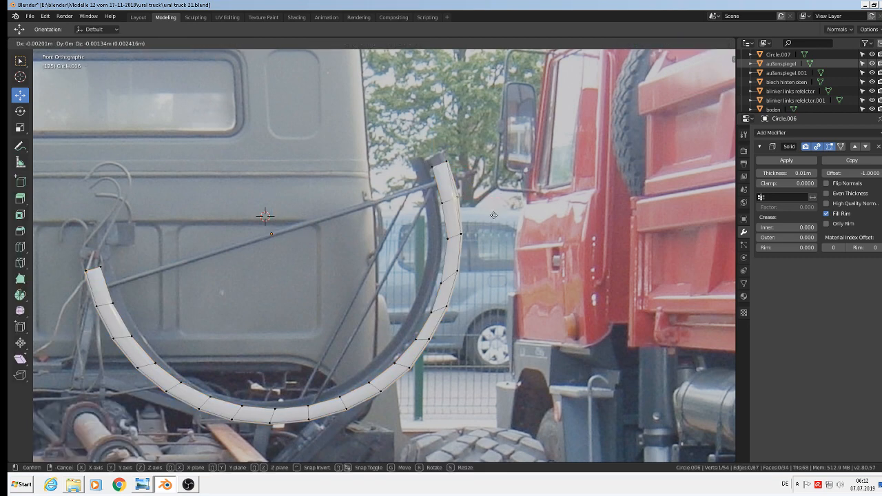
{"action": "left_click", "coordinate": [497, 214]}
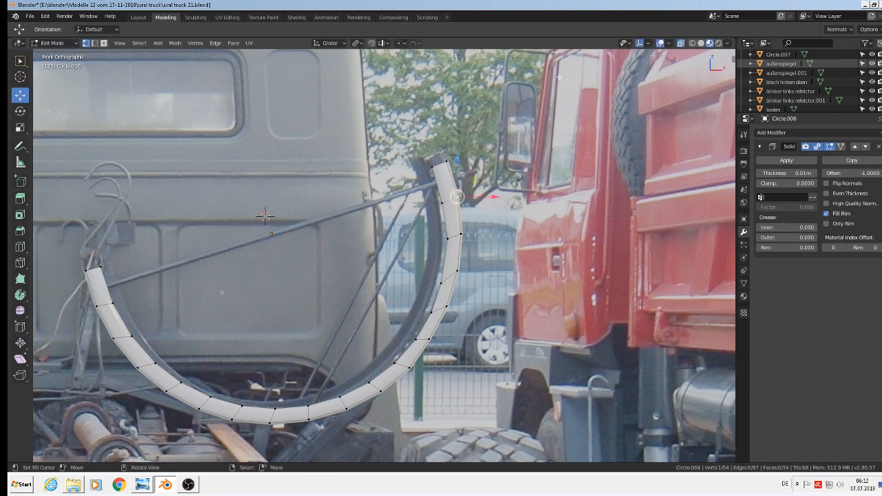
{"action": "key", "text": "g"}
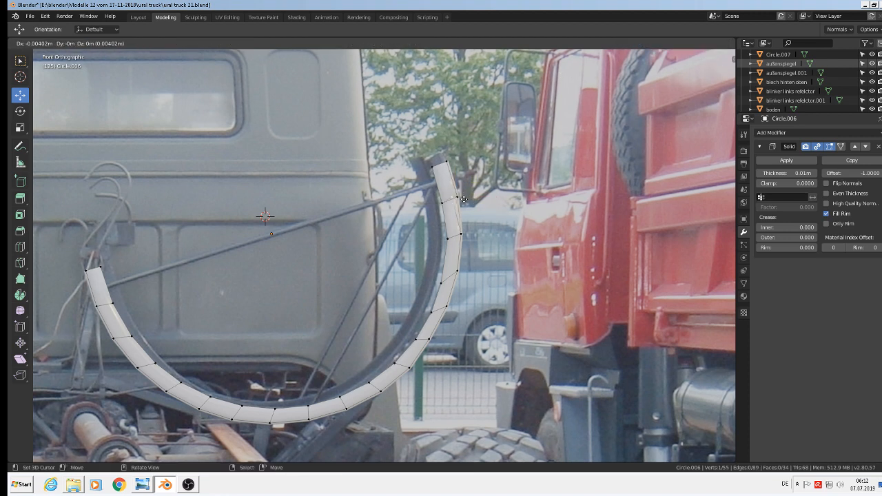
{"action": "right_click", "coordinate": [481, 199]}
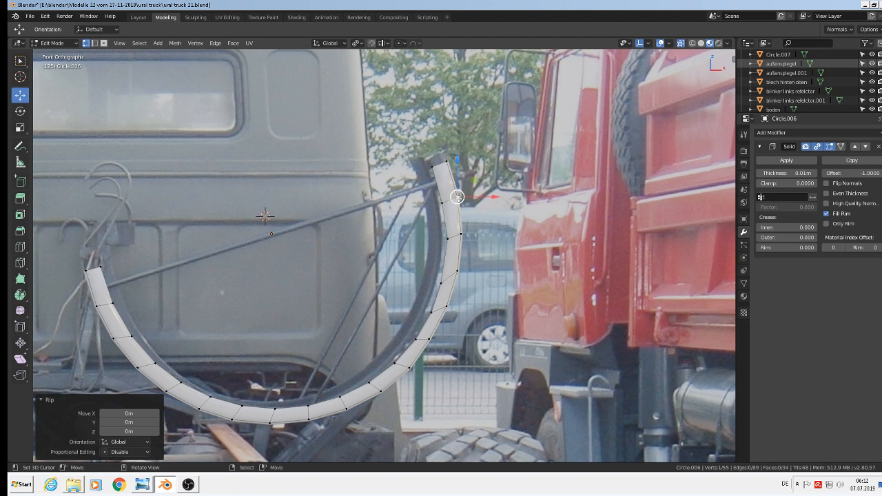
Step: Shift the vertices at the ripped outer point about -0.0013 m along X and the opposite inner-edge vertex 0.00067 m along X
{"action": "left_click", "coordinate": [457, 199]}
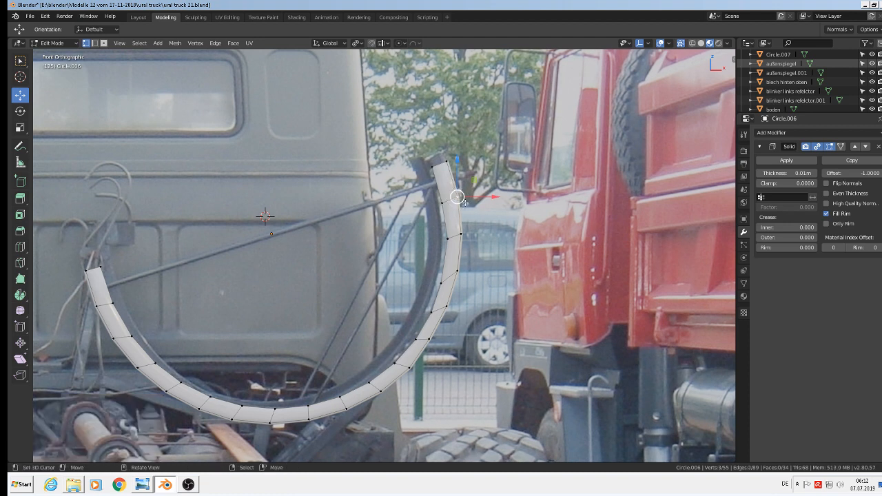
{"action": "key", "text": "g"}
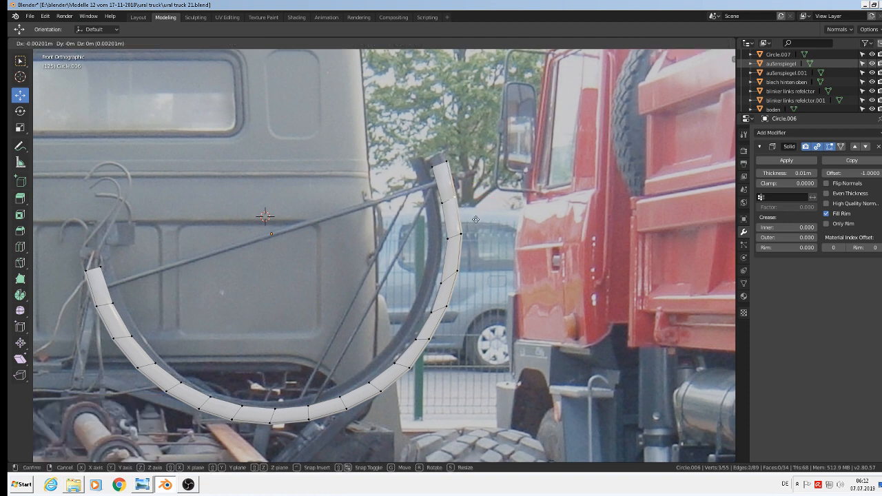
{"action": "left_click", "coordinate": [476, 219]}
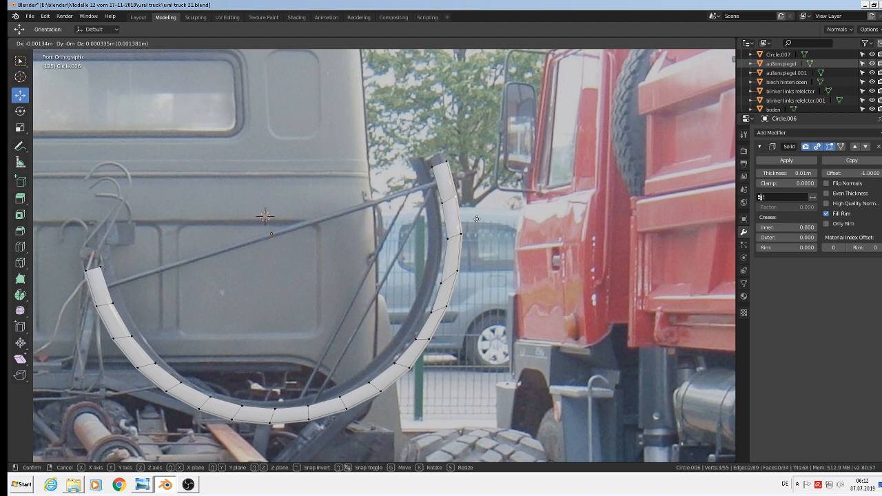
{"action": "left_click", "coordinate": [444, 204]}
{"action": "key", "text": "g"}
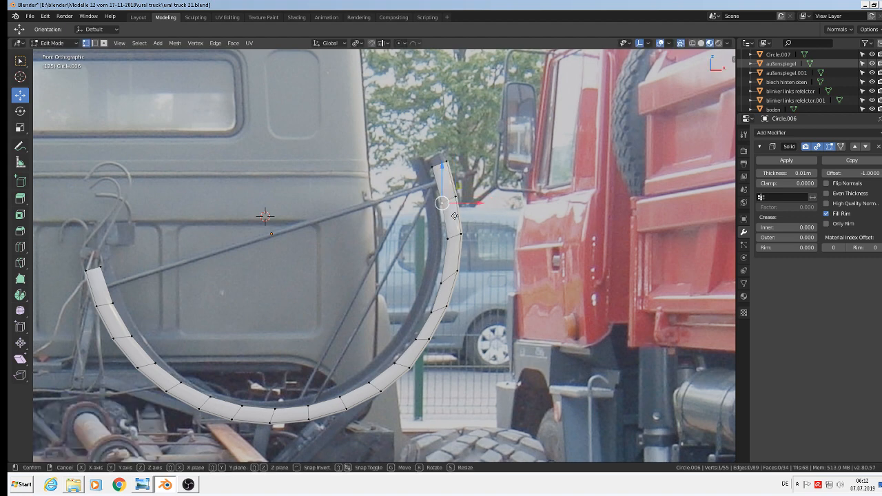
{"action": "left_click", "coordinate": [457, 216]}
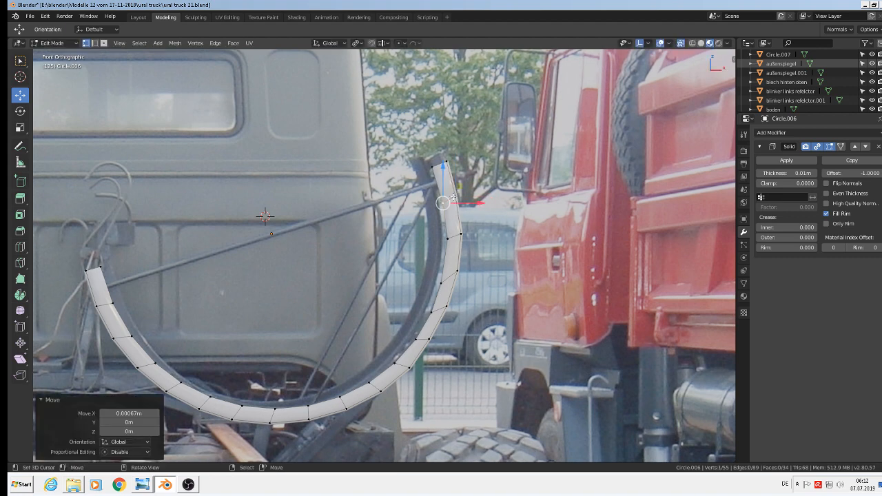
Step: Move the inner corner vertex of the hoop's higher end about 0.0023 m along X and -0.001 m along Z
{"action": "left_click", "coordinate": [433, 171]}
{"action": "key", "text": "g"}
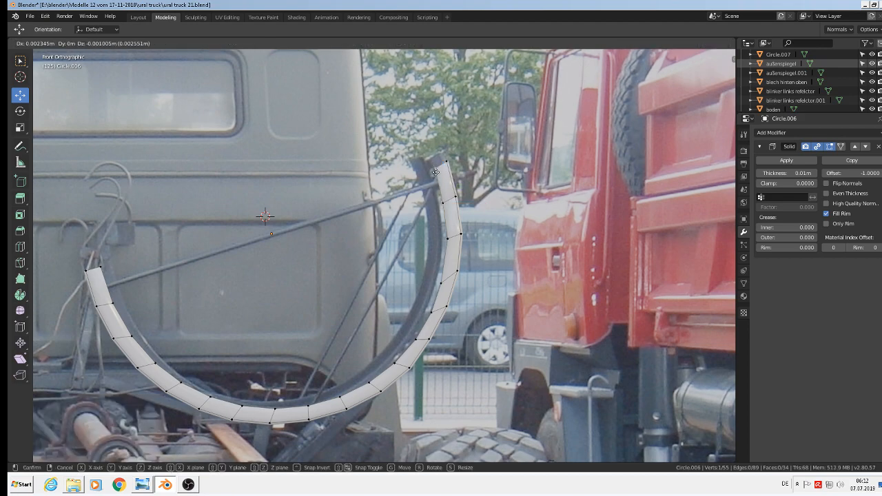
{"action": "left_click", "coordinate": [435, 172]}
{"action": "key", "text": "Tab"}
{"action": "scroll", "coordinate": [455, 225], "scroll_direction": "down", "scroll_amount": 3}
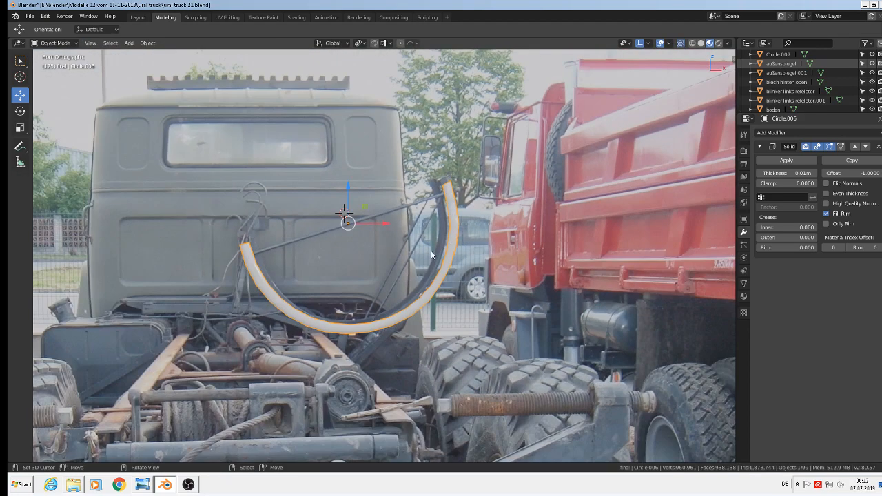
Step: Place the 3D cursor at the foot of the thin brace on the hoop's lower inner edge and add a cube there
{"action": "middle_click_drag", "start_coordinate": [432, 254], "coordinate": [397, 263]}
{"action": "key", "text": "KP_1"}
{"action": "right_click", "coordinate": [375, 320], "text": "shift"}
{"action": "left_click", "coordinate": [129, 43]}
{"action": "mouse_move", "coordinate": [135, 56]}
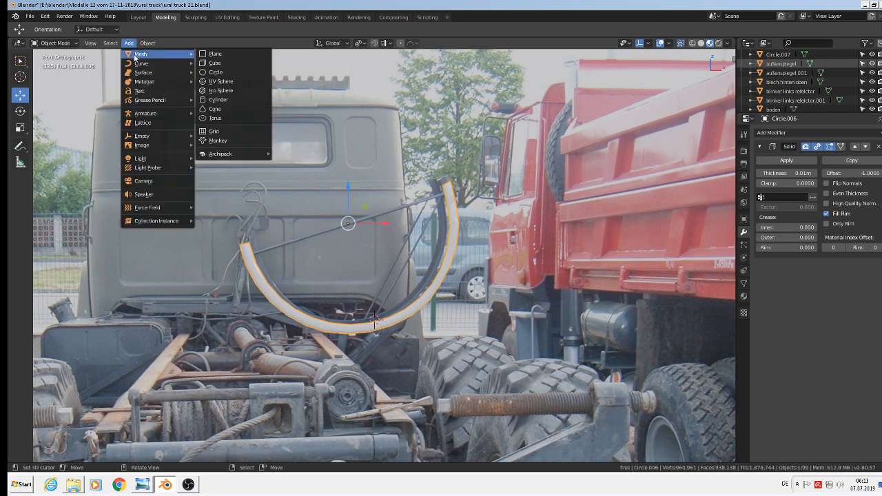
{"action": "left_click", "coordinate": [214, 63]}
Step: Scale the new cube successively by 0.023, 0.125 and 0.573 to match the thin brace's width in the photo
{"action": "key", "text": "s"}
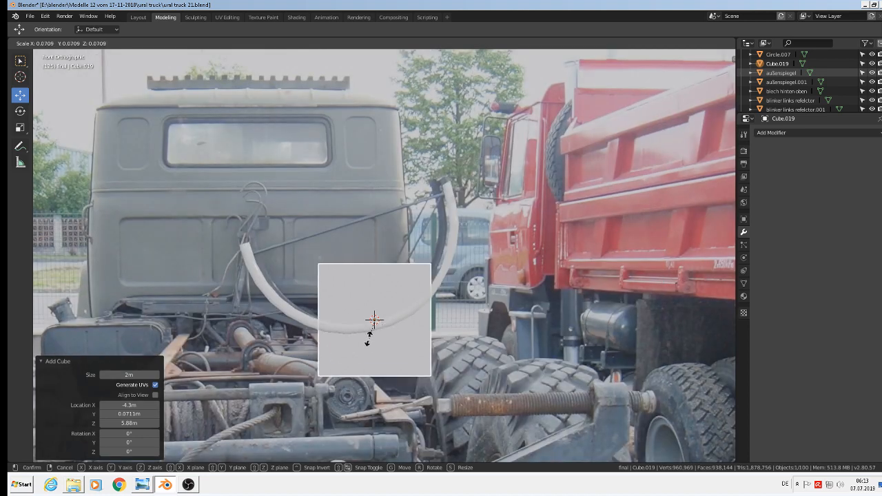
{"action": "left_click", "coordinate": [380, 325]}
{"action": "key", "text": "s"}
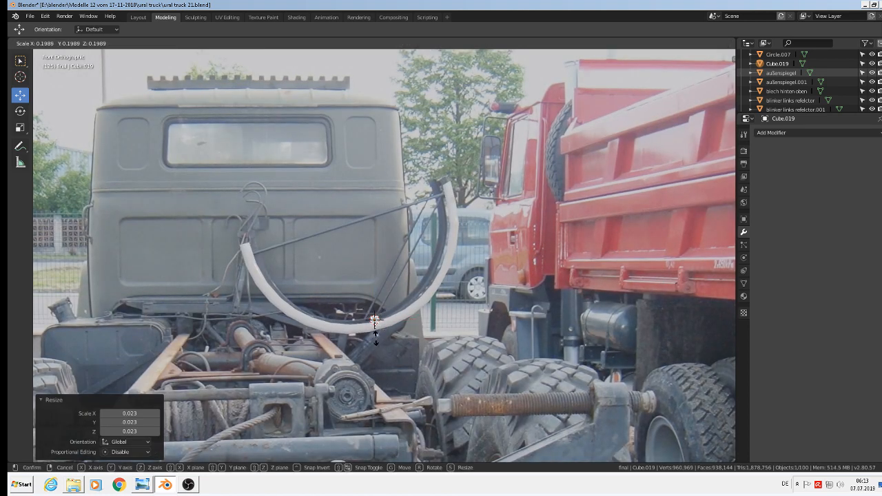
{"action": "left_click", "coordinate": [376, 334]}
{"action": "scroll", "coordinate": [378, 329], "scroll_direction": "up", "scroll_amount": 6}
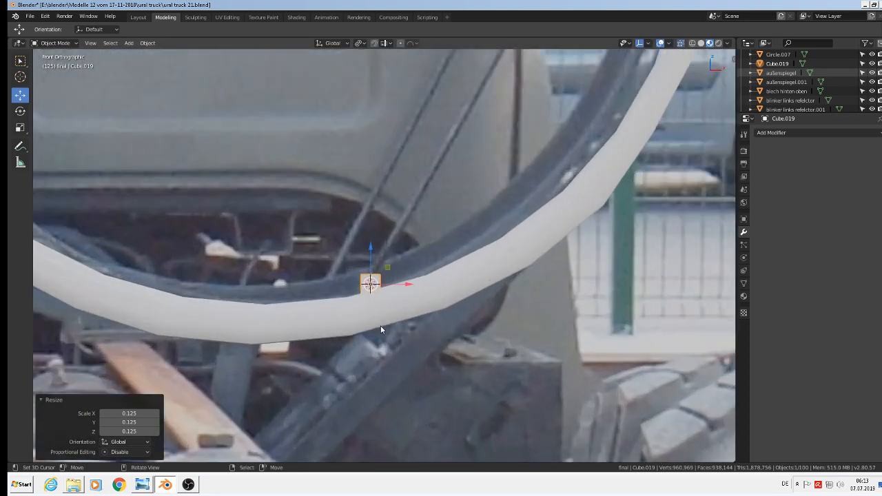
{"action": "key", "text": "s"}
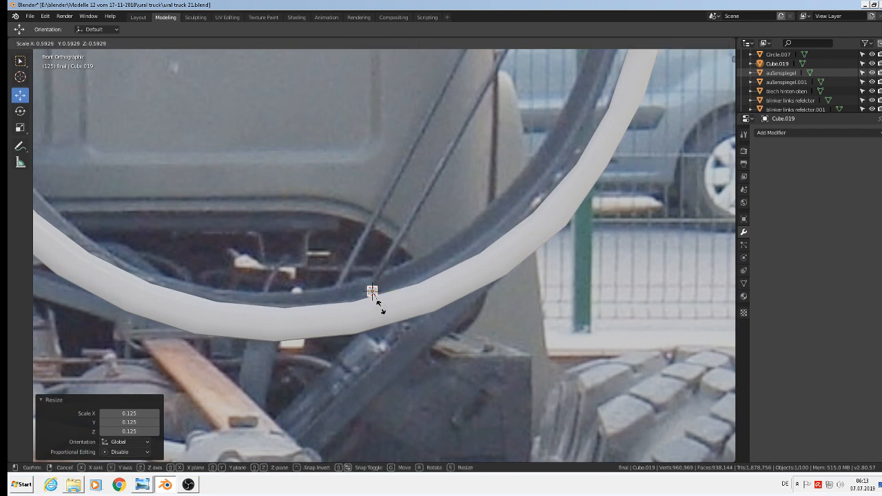
{"action": "left_click", "coordinate": [403, 326]}
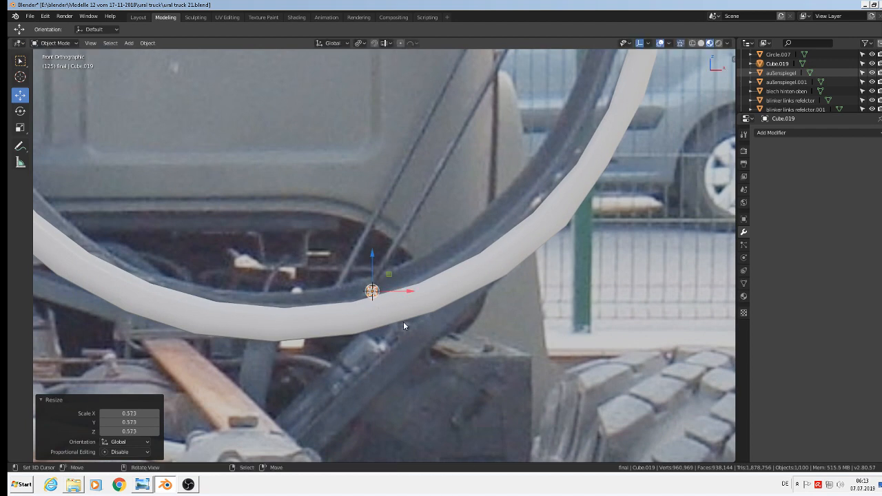
Step: Rotate the small cube 30.8° in the front view to align it with the brace's slant
{"action": "key", "text": "r"}
{"action": "left_click", "coordinate": [384, 348]}
{"action": "scroll", "coordinate": [390, 283], "scroll_direction": "up", "scroll_amount": 6}
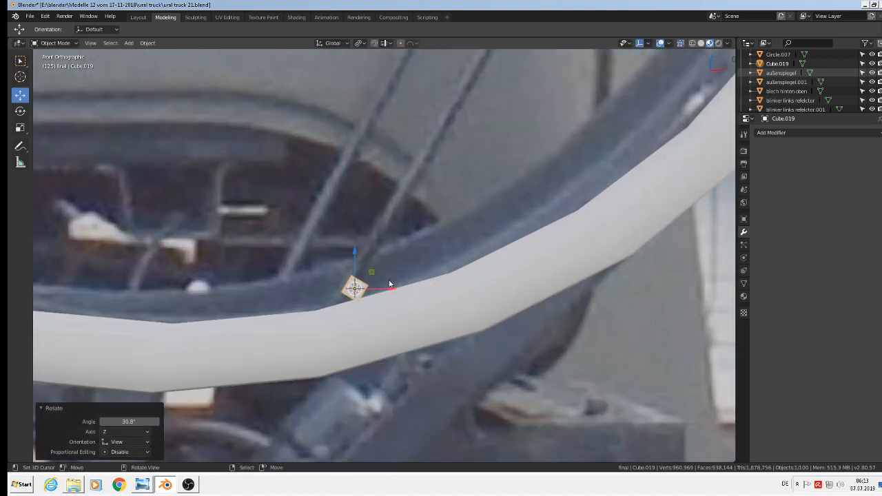
Step: Extrude the cube's upper face about 0.181 m along its normal to form a rod following the brace
{"action": "key", "text": "Tab"}
{"action": "middle_click_drag", "start_coordinate": [358, 278], "coordinate": [344, 327]}
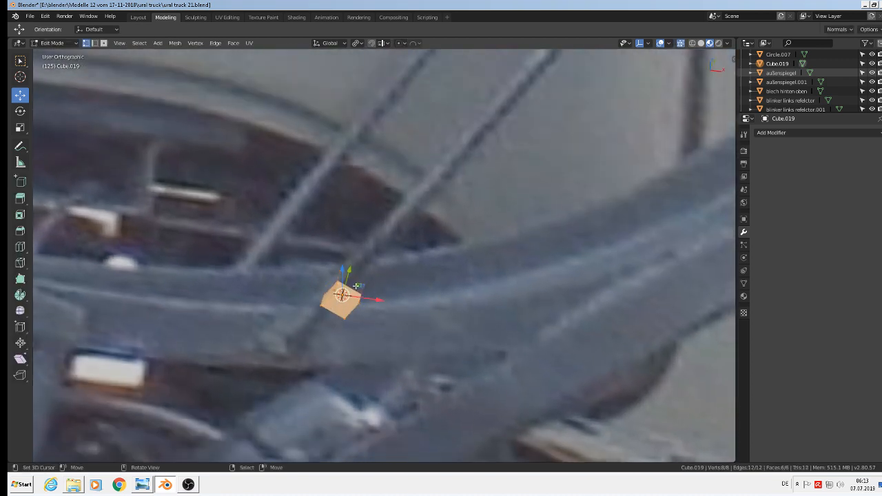
{"action": "left_click", "coordinate": [104, 43]}
{"action": "left_click", "coordinate": [348, 288]}
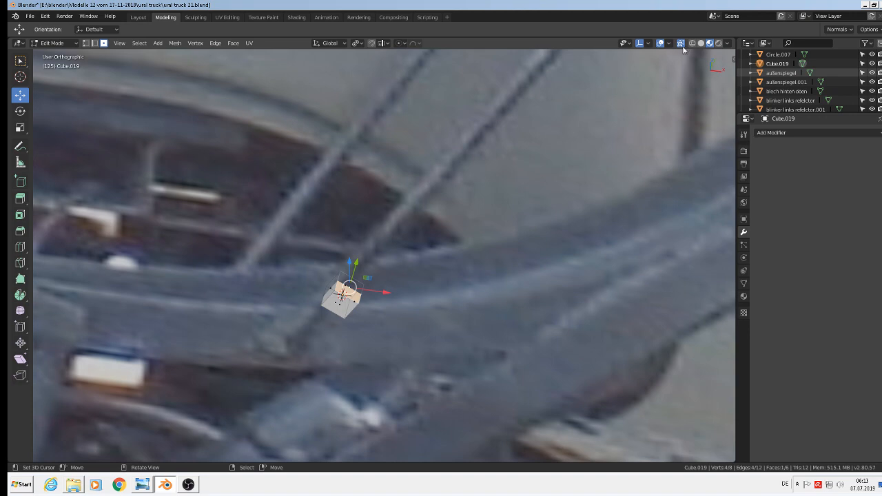
{"action": "key", "text": "KP_1"}
{"action": "scroll", "coordinate": [531, 225], "scroll_direction": "down", "scroll_amount": 3}
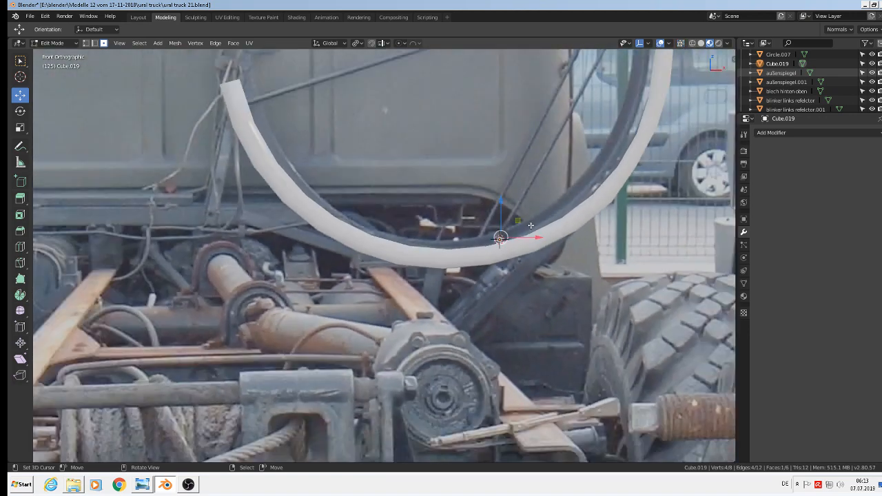
{"action": "scroll", "coordinate": [531, 226], "scroll_direction": "down", "scroll_amount": 3}
{"action": "middle_click_drag", "start_coordinate": [547, 171], "coordinate": [482, 268], "text": "shift"}
{"action": "scroll", "coordinate": [508, 257], "scroll_direction": "up", "scroll_amount": 2}
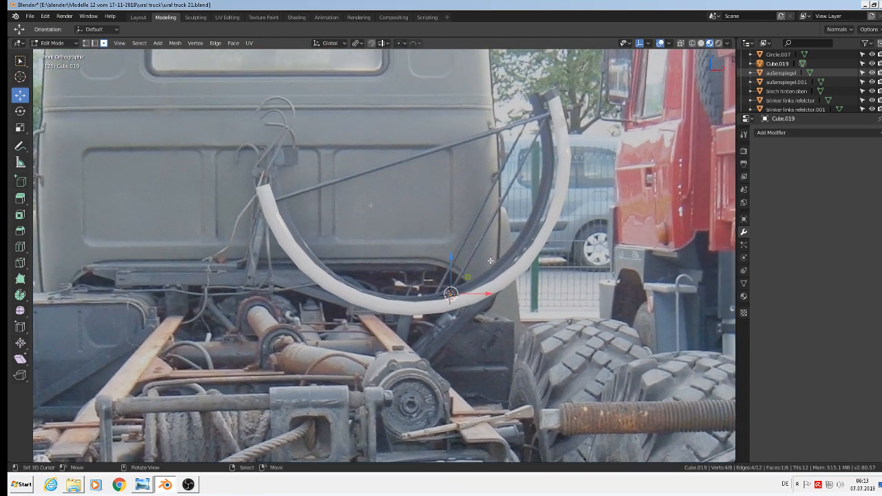
{"action": "key", "text": "e"}
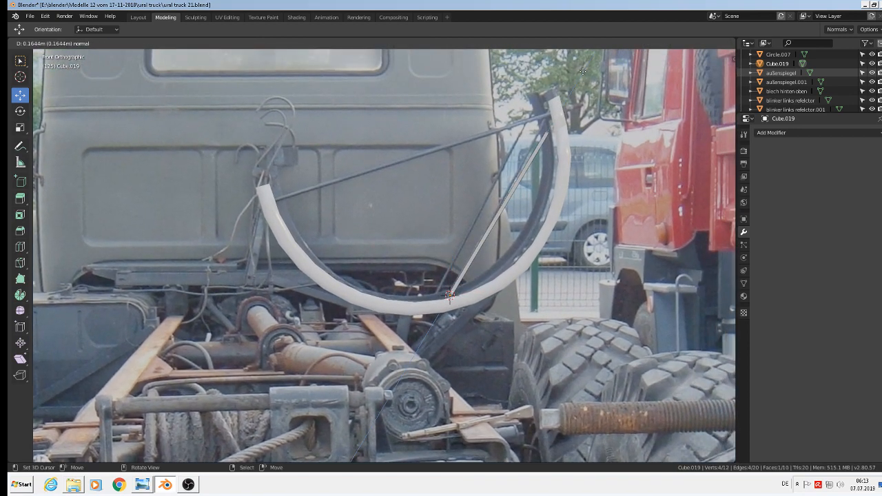
{"action": "left_click", "coordinate": [597, 54]}
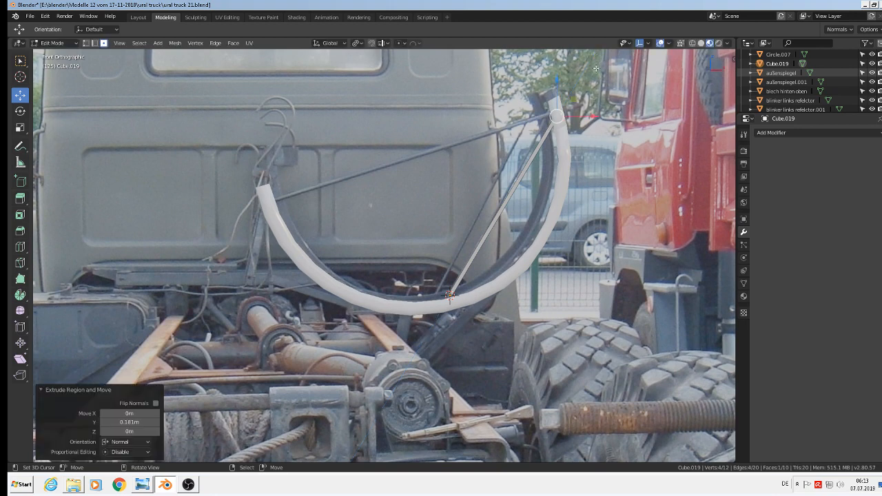
Step: Shift the rod's upper end face slightly upward and about 0.00563 m along X toward the hoop's higher end
{"action": "left_click_drag", "start_coordinate": [602, 116], "coordinate": [591, 118]}
{"action": "left_click_drag", "start_coordinate": [552, 93], "coordinate": [588, 108]}
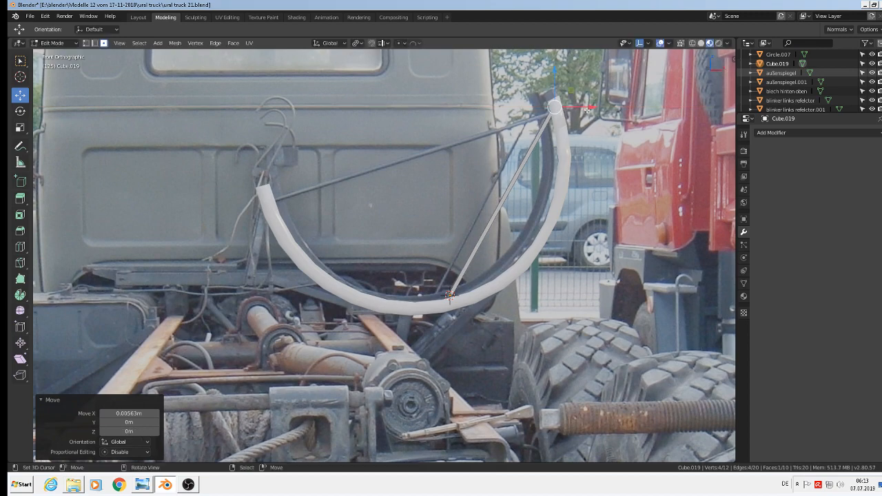
{"action": "scroll", "coordinate": [451, 295], "scroll_direction": "up", "scroll_amount": 4}
{"action": "scroll", "coordinate": [451, 297], "scroll_direction": "down", "scroll_amount": 2}
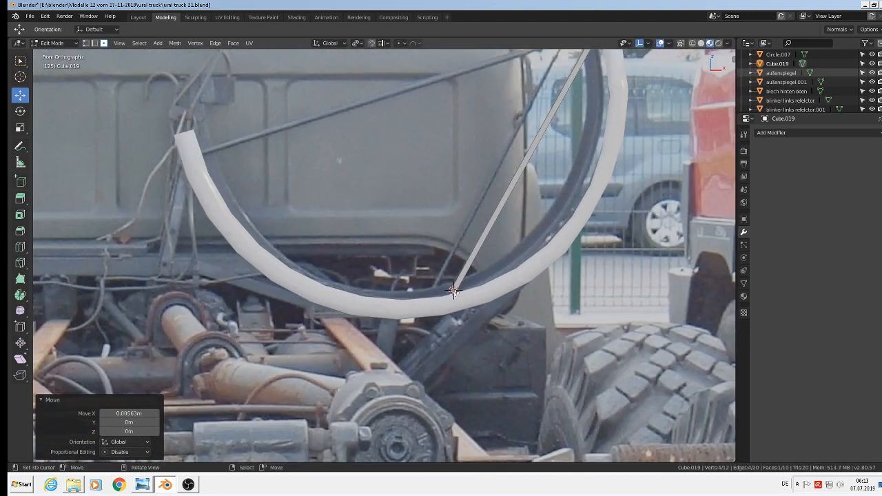
Step: Move the whole rod about -0.00335 m along Z to seat its foot on the hoop
{"action": "key", "text": "Tab"}
{"action": "left_click_drag", "start_coordinate": [455, 253], "coordinate": [461, 255]}
{"action": "scroll", "coordinate": [466, 253], "scroll_direction": "down", "scroll_amount": 3}
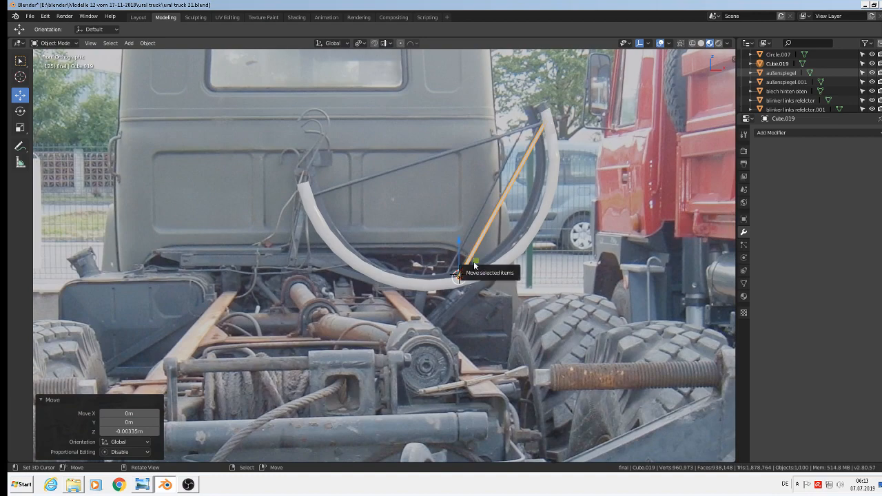
Step: Move the rod about -0.286 m along Y to bring it into the hoop's plane
{"action": "key", "text": "Tab"}
{"action": "middle_click_drag", "start_coordinate": [466, 258], "coordinate": [534, 224]}
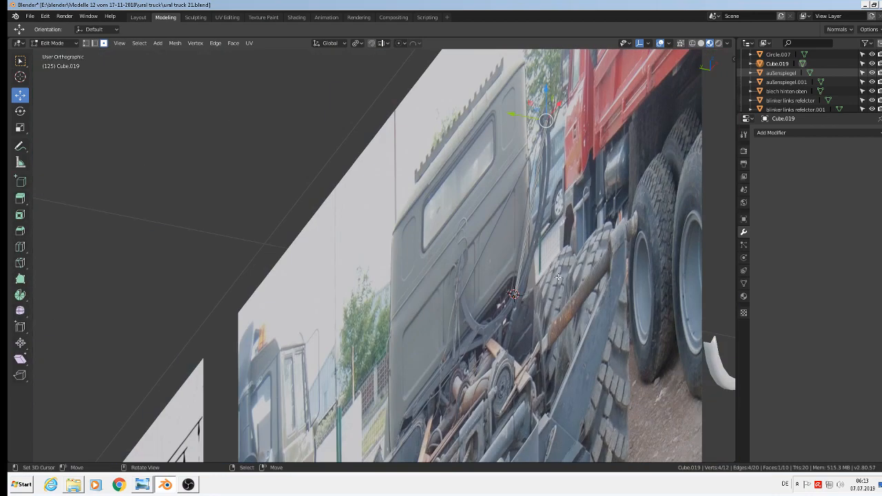
{"action": "key", "text": "Tab"}
{"action": "scroll", "coordinate": [530, 248], "scroll_direction": "down", "scroll_amount": 3}
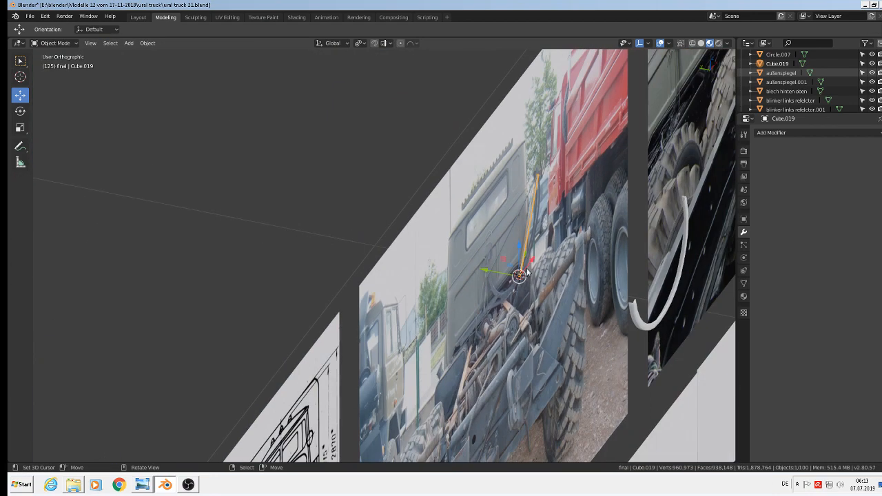
{"action": "key", "text": "g"}
{"action": "key", "text": "y"}
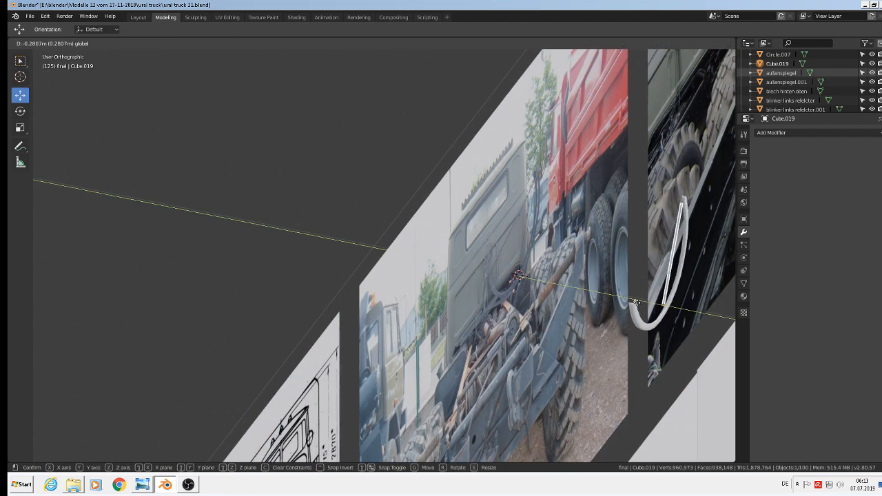
{"action": "left_click", "coordinate": [643, 298]}
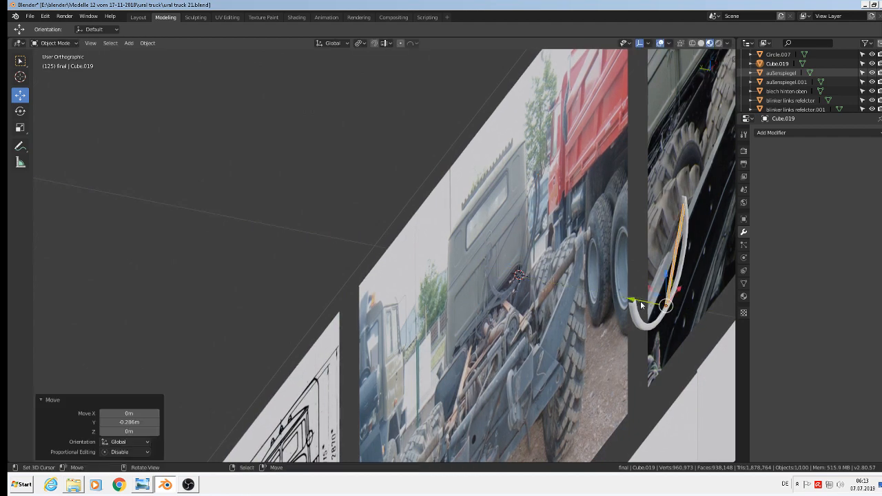
Step: Duplicate the rod and position the copy's lower end at the hoop's lower tip
{"action": "scroll", "coordinate": [601, 273], "scroll_direction": "up", "scroll_amount": 1}
{"action": "key", "text": "KP_1"}
{"action": "scroll", "coordinate": [545, 244], "scroll_direction": "up", "scroll_amount": 1}
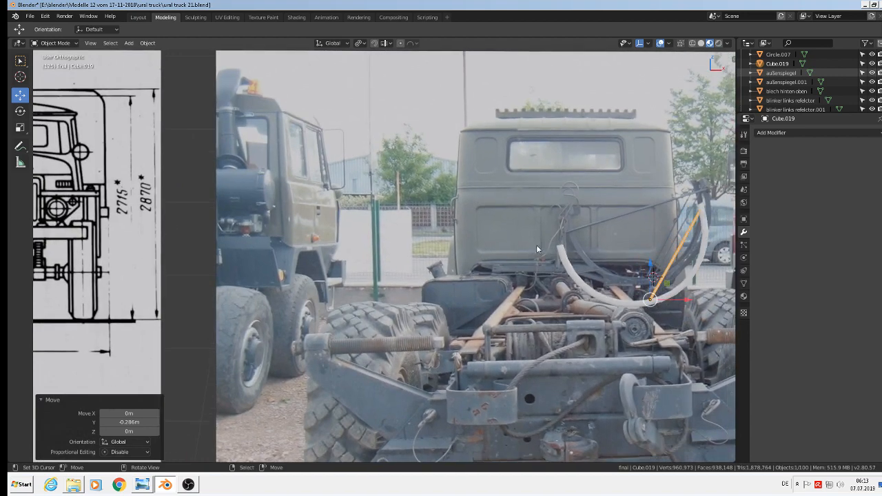
{"action": "scroll", "coordinate": [553, 244], "scroll_direction": "up", "scroll_amount": 3}
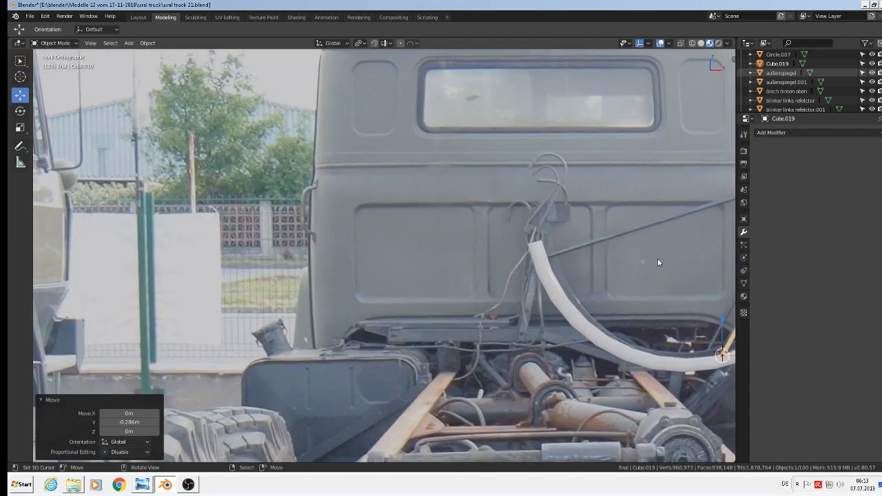
{"action": "middle_click_drag", "start_coordinate": [609, 267], "coordinate": [202, 206], "text": "shift"}
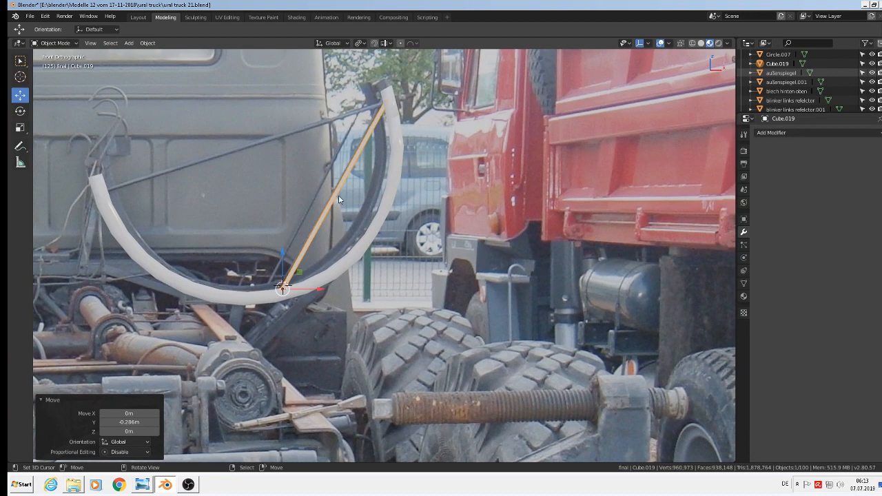
{"action": "key", "text": "shift+d"}
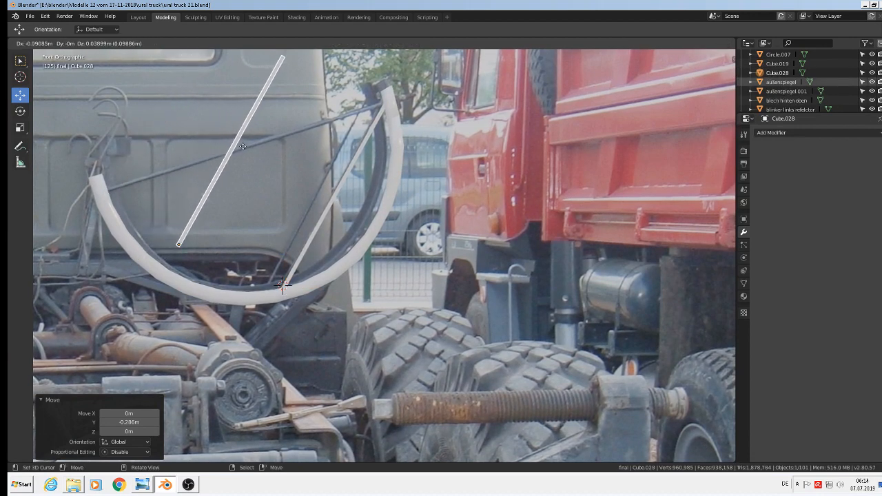
{"action": "left_click", "coordinate": [262, 142]}
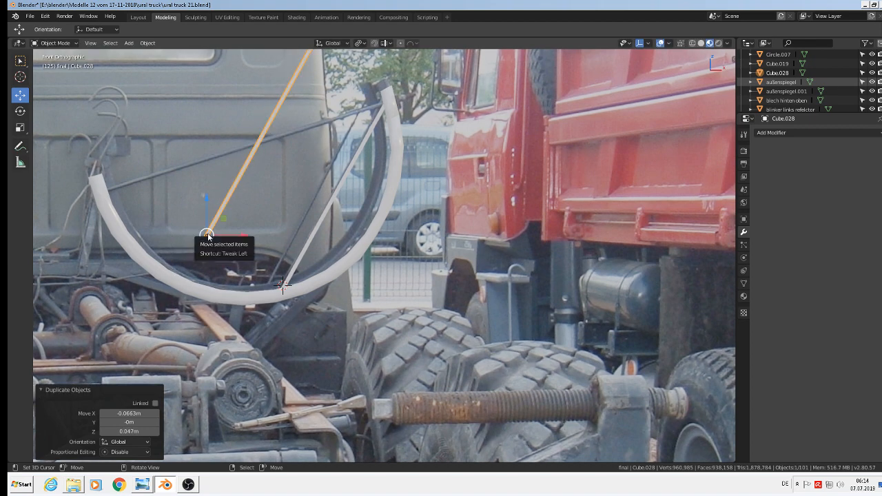
{"action": "left_click_drag", "start_coordinate": [198, 237], "coordinate": [94, 191]}
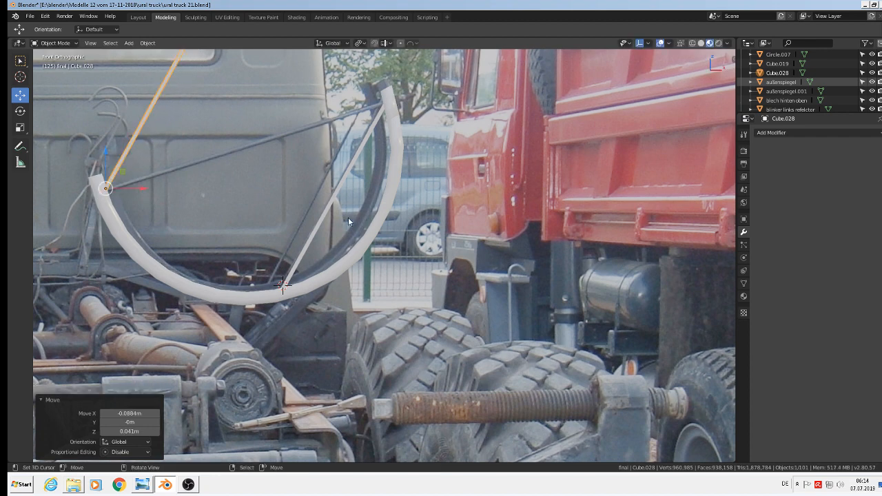
Step: Rotate the duplicated rod 44.1° in the front view to follow the long upper brace
{"action": "key", "text": "r"}
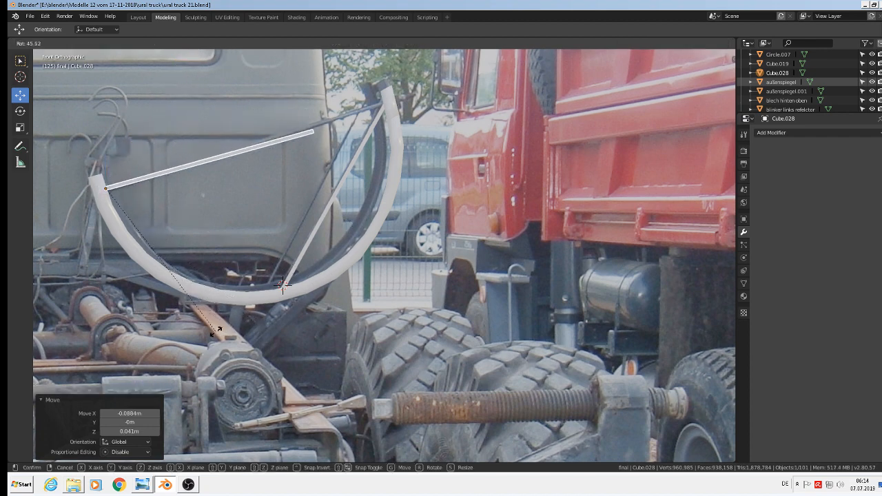
{"action": "left_click", "coordinate": [220, 329]}
{"action": "scroll", "coordinate": [308, 149], "scroll_direction": "up", "scroll_amount": 2}
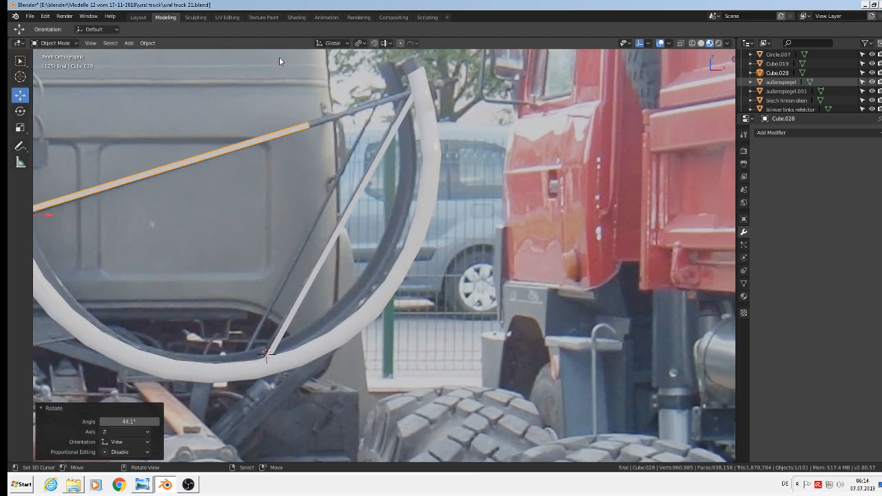
Step: Switch the transform orientation to Local and stretch the duplicated rod's free end face along its length to the hoop's higher end
{"action": "left_click", "coordinate": [342, 43]}
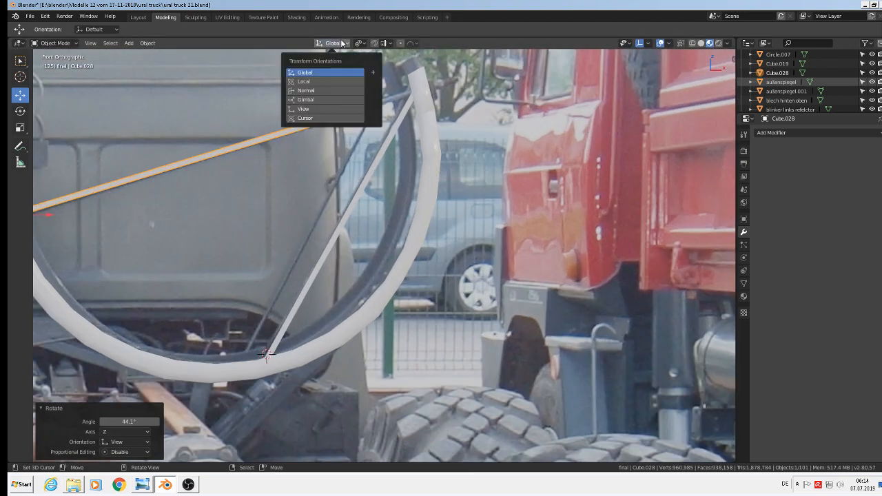
{"action": "left_click", "coordinate": [319, 81]}
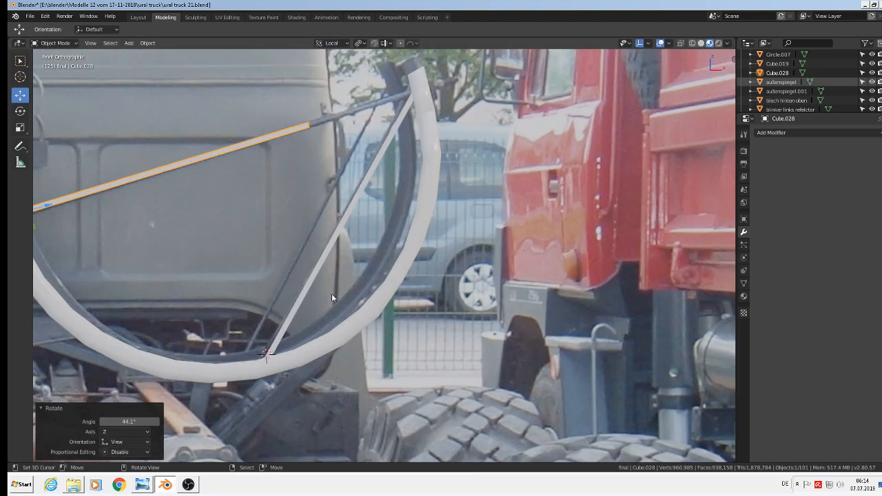
{"action": "middle_click_drag", "start_coordinate": [326, 127], "coordinate": [285, 155]}
{"action": "scroll", "coordinate": [285, 154], "scroll_direction": "up", "scroll_amount": 8}
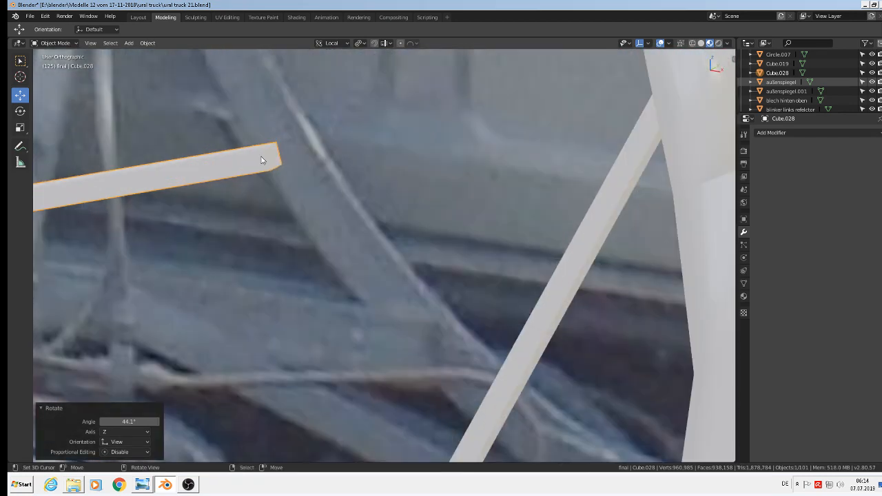
{"action": "key", "text": "Tab"}
{"action": "left_click", "coordinate": [274, 157]}
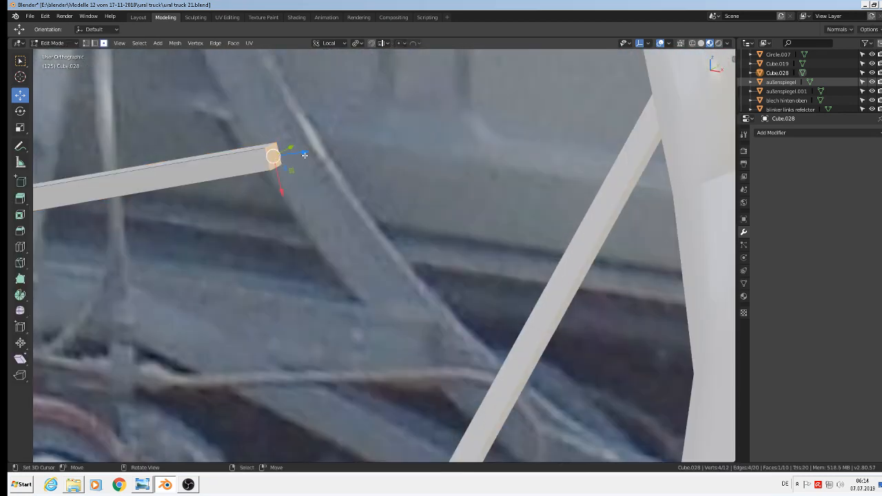
{"action": "scroll", "coordinate": [305, 155], "scroll_direction": "down", "scroll_amount": 3}
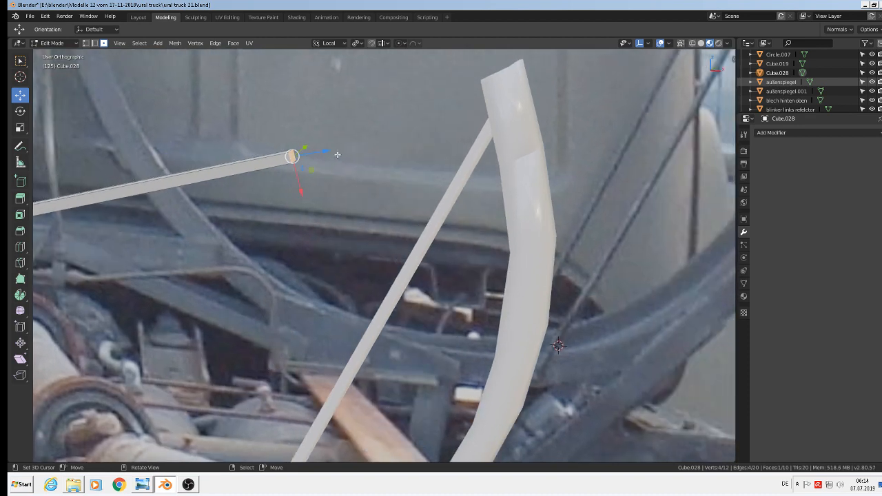
{"action": "left_click_drag", "start_coordinate": [338, 155], "coordinate": [531, 127]}
{"action": "scroll", "coordinate": [524, 131], "scroll_direction": "down", "scroll_amount": 5}
{"action": "key", "text": "Tab"}
{"action": "mouse_move", "coordinate": [494, 150]}
{"action": "middle_mouse_down"}
{"action": "mouse_move", "coordinate": [482, 179]}
{"action": "mouse_move", "coordinate": [508, 158]}
{"action": "middle_mouse_up"}
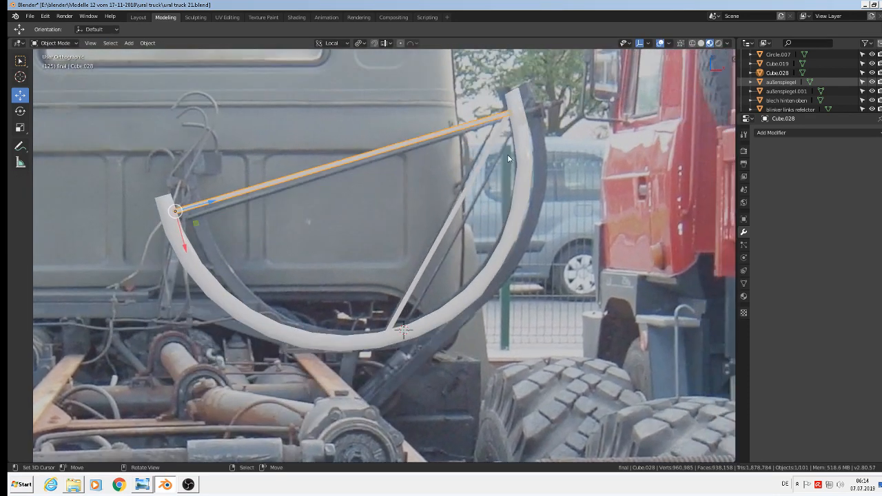
{"action": "scroll", "coordinate": [507, 157], "scroll_direction": "down", "scroll_amount": 3}
{"action": "key", "text": "KP_1"}
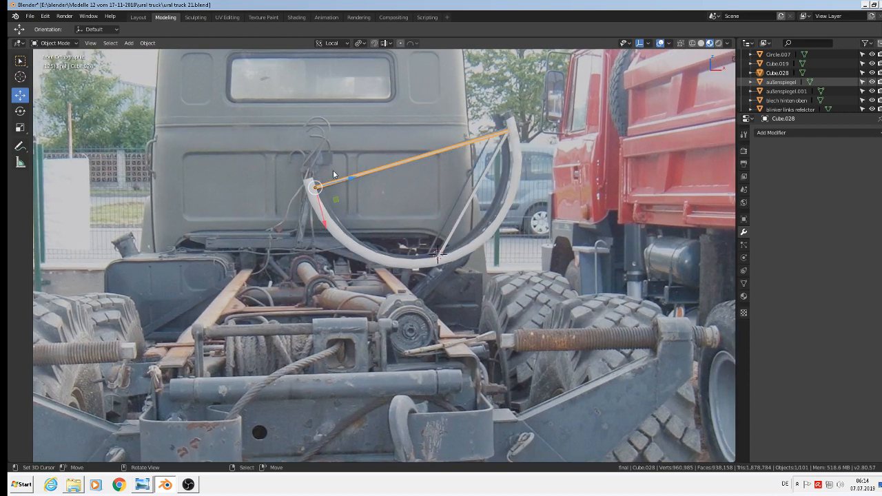
Step: Add a Subdivision Surface modifier to the curved hoop band
{"action": "scroll", "coordinate": [334, 174], "scroll_direction": "up", "scroll_amount": 4}
{"action": "left_click", "coordinate": [567, 229], "text": "shift"}
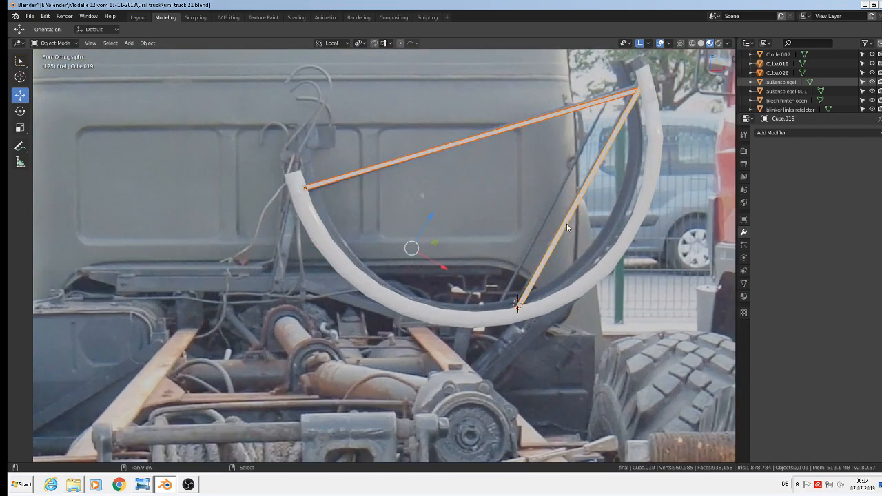
{"action": "left_click", "coordinate": [586, 285]}
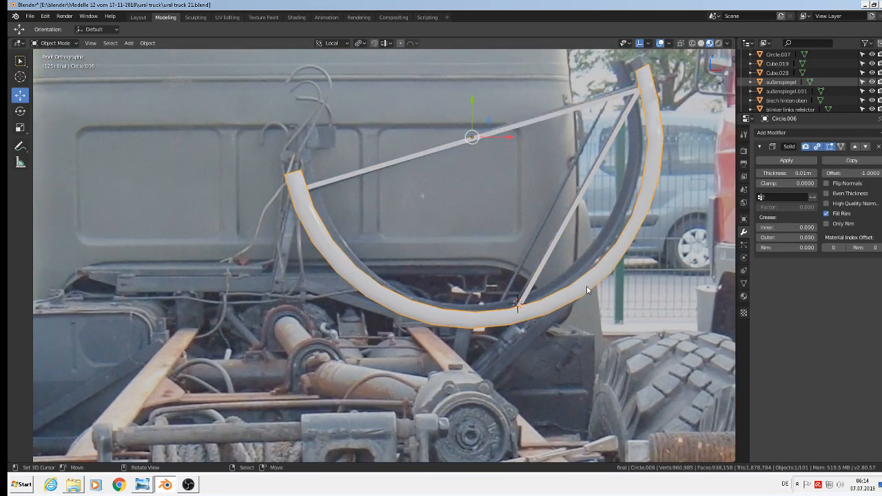
{"action": "left_click", "coordinate": [801, 135]}
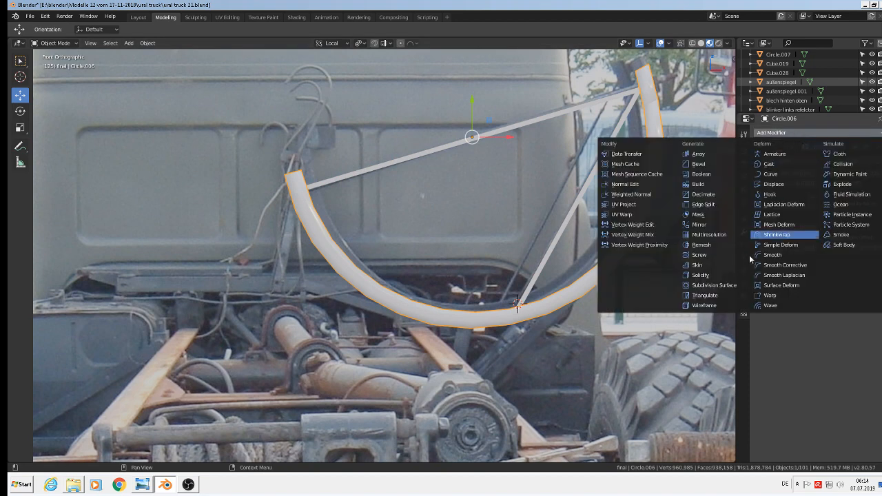
{"action": "left_click", "coordinate": [722, 286]}
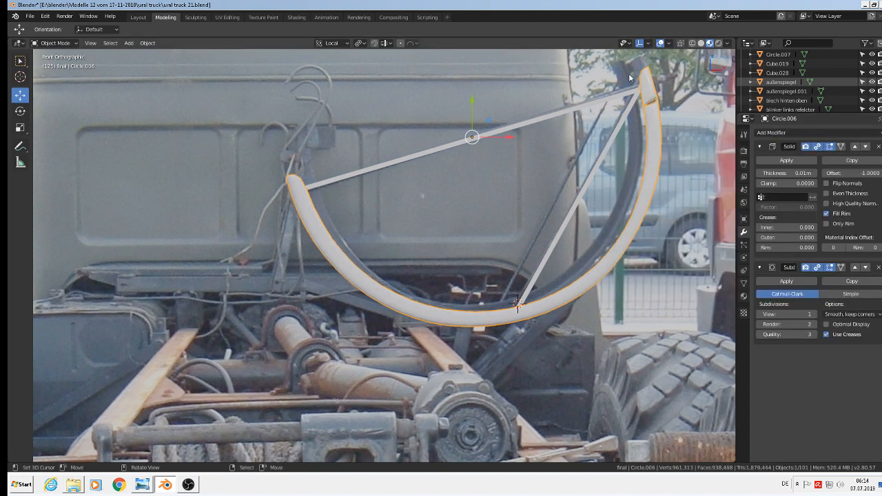
Step: Add one loop cut across the band's higher end, slid close to the tip with a factor of about -0.932
{"action": "middle_click_drag", "start_coordinate": [624, 224], "coordinate": [578, 150]}
{"action": "scroll", "coordinate": [577, 152], "scroll_direction": "up", "scroll_amount": 6}
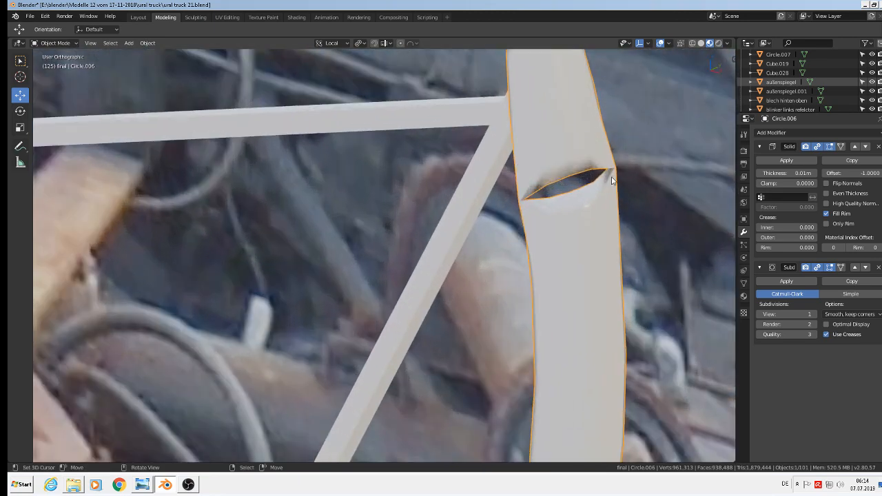
{"action": "scroll", "coordinate": [627, 178], "scroll_direction": "down", "scroll_amount": 6}
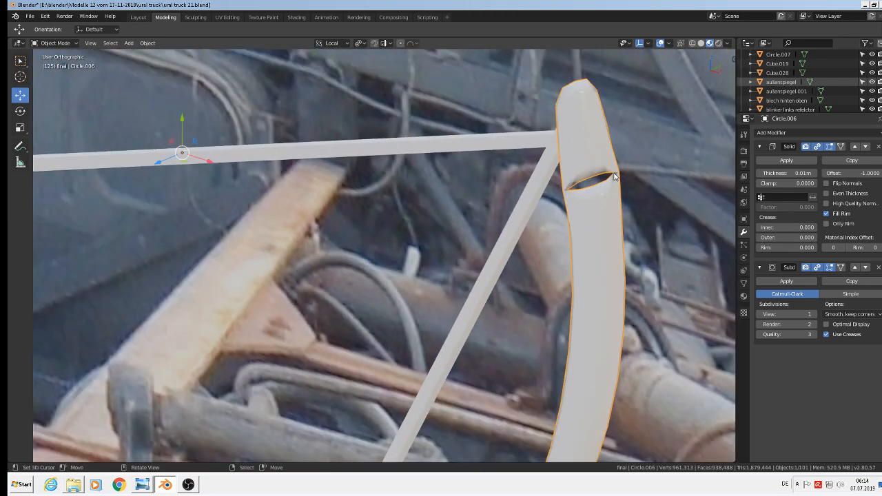
{"action": "scroll", "coordinate": [577, 160], "scroll_direction": "up", "scroll_amount": 6}
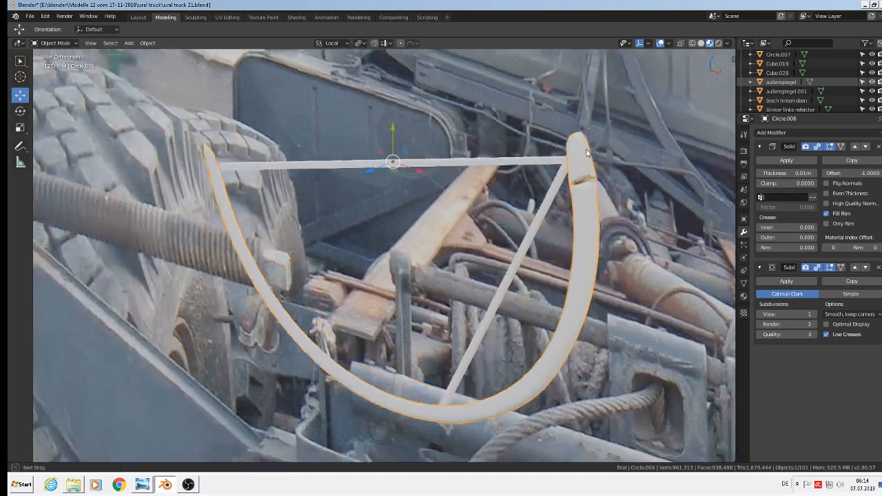
{"action": "key", "text": "Tab"}
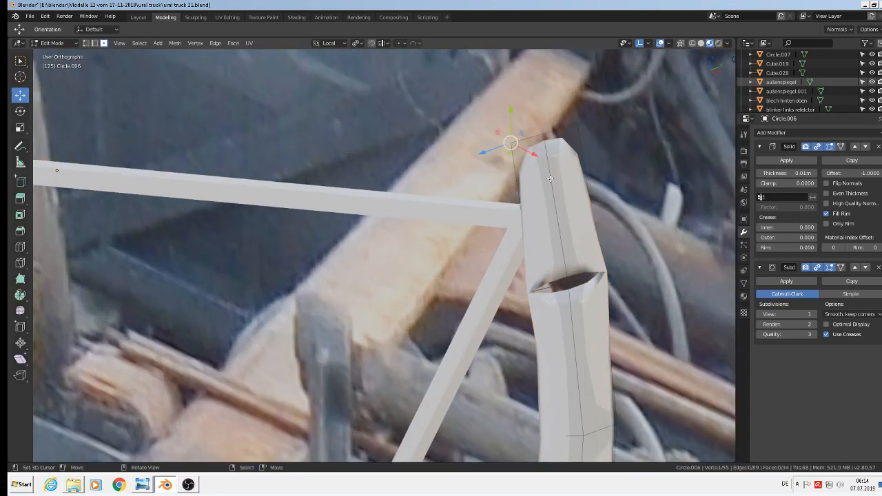
{"action": "key", "text": "ctrl+r"}
{"action": "left_click", "coordinate": [552, 182]}
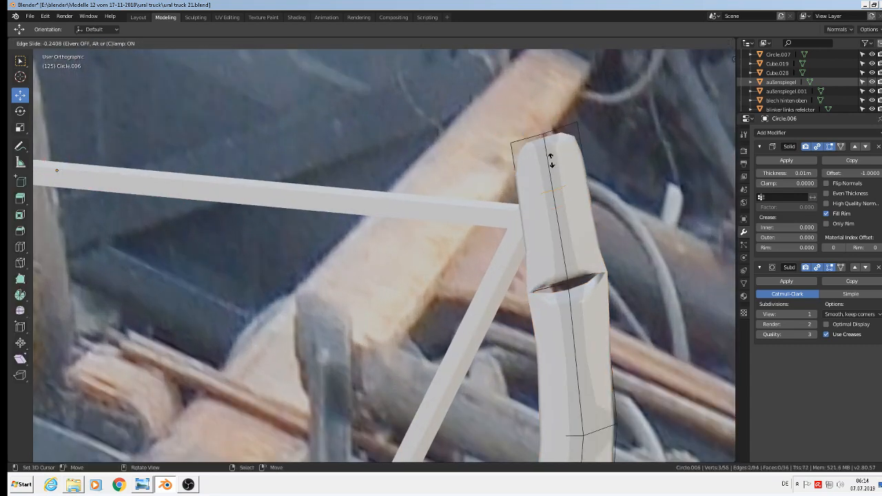
{"action": "left_click", "coordinate": [546, 112]}
Step: Add one loop cut at the band's opposite end, slid close to the tip with a factor of about 0.893
{"action": "scroll", "coordinate": [524, 147], "scroll_direction": "down", "scroll_amount": 5}
{"action": "middle_click_drag", "start_coordinate": [197, 141], "coordinate": [276, 128], "text": "shift"}
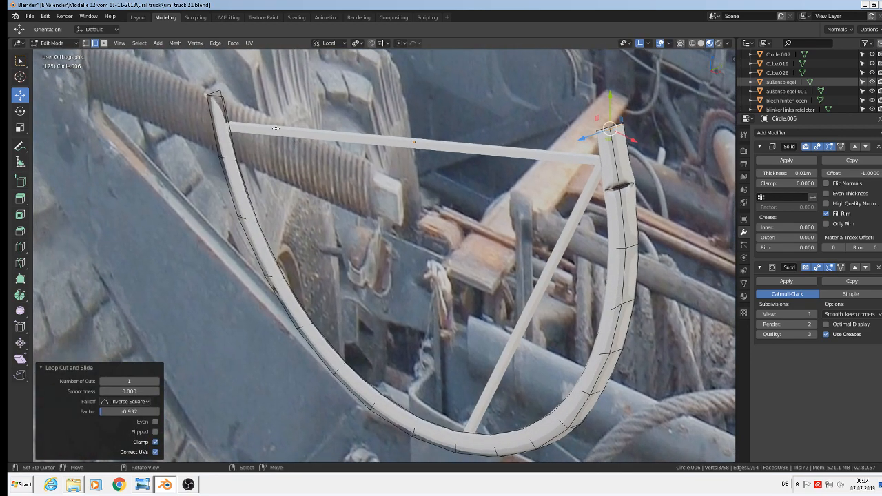
{"action": "key", "text": "g"}
{"action": "key", "text": "g"}
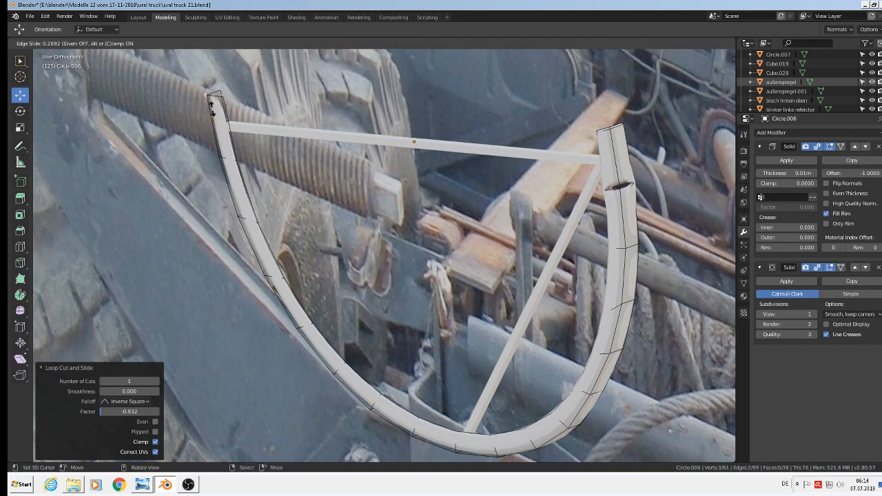
{"action": "left_click", "coordinate": [210, 87]}
Step: In vertex selection, try to merge the middle vertex of the open seam near the band's higher end, At Center
{"action": "scroll", "coordinate": [426, 213], "scroll_direction": "up", "scroll_amount": 8}
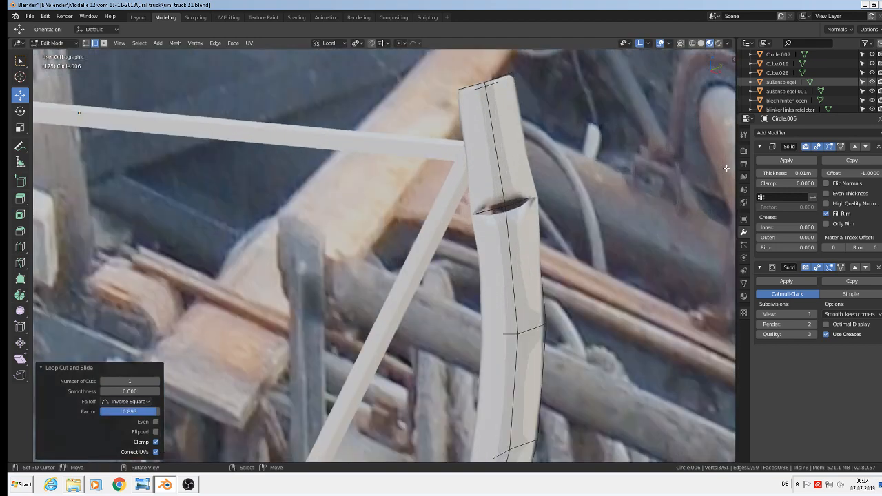
{"action": "left_click", "coordinate": [426, 213]}
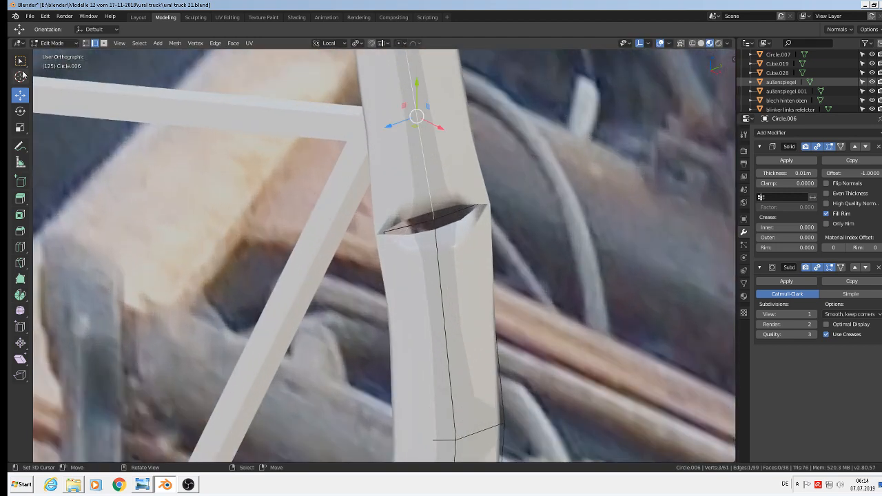
{"action": "left_click", "coordinate": [438, 224]}
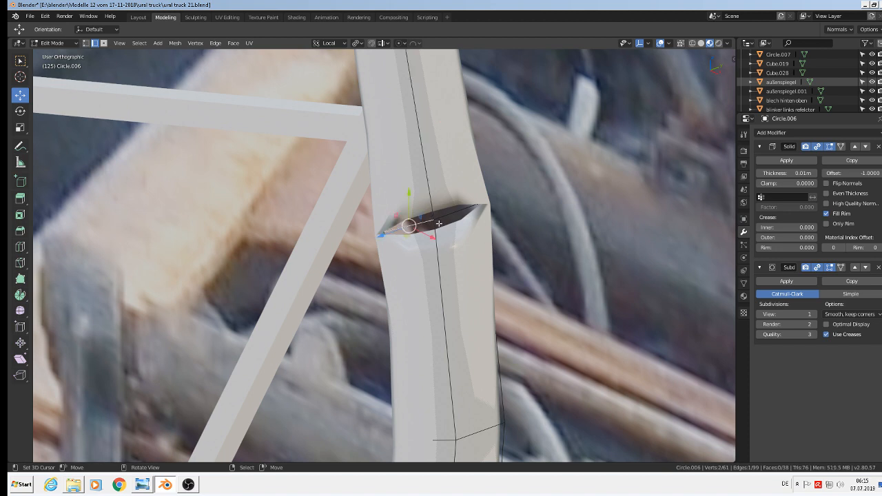
{"action": "left_click", "coordinate": [86, 43]}
{"action": "left_click", "coordinate": [434, 220]}
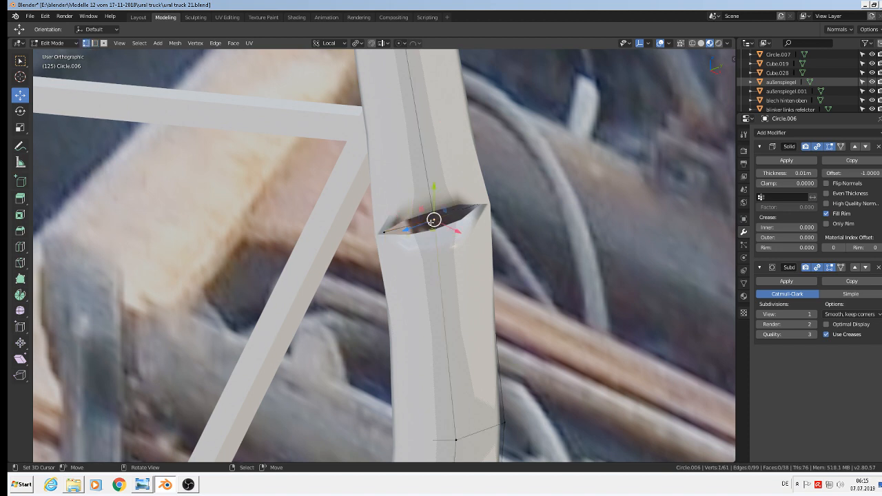
{"action": "mouse_move", "coordinate": [430, 217]}
{"action": "left_mouse_down"}
{"action": "mouse_move", "coordinate": [466, 243]}
{"action": "mouse_move", "coordinate": [435, 229]}
{"action": "left_mouse_up"}
{"action": "left_click", "coordinate": [194, 44]}
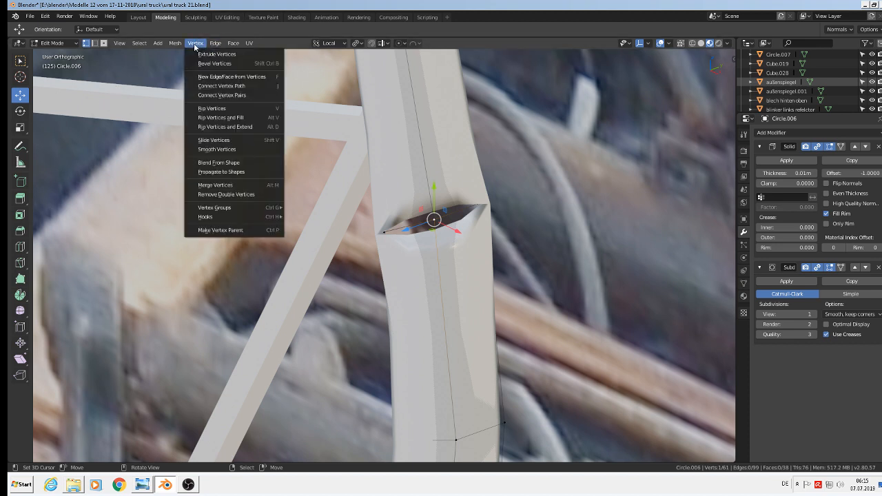
{"action": "left_click", "coordinate": [220, 185]}
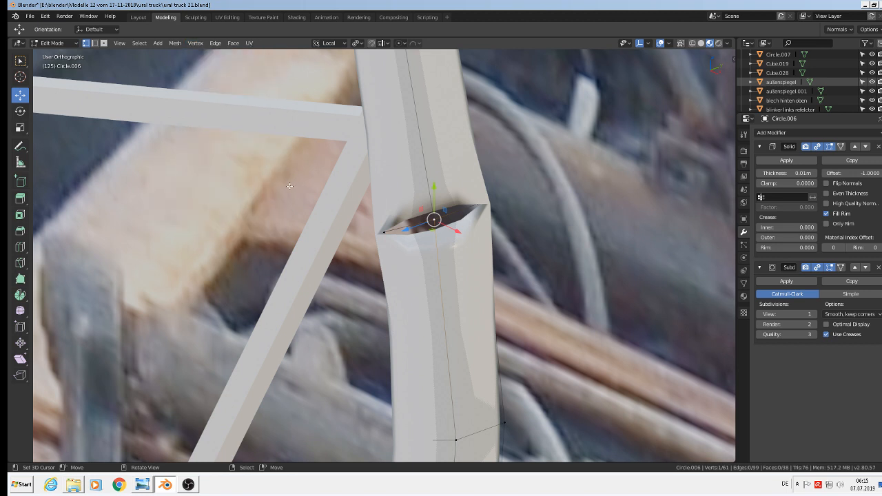
{"action": "left_click", "coordinate": [175, 43]}
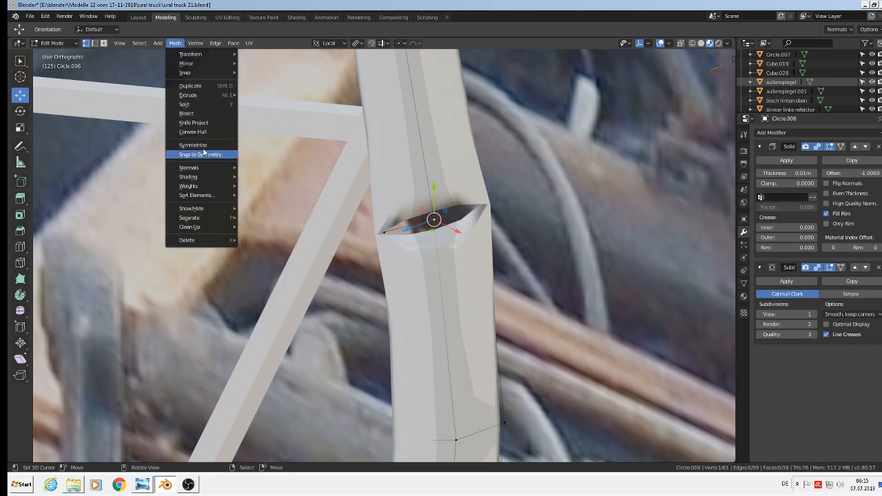
{"action": "mouse_move", "coordinate": [206, 169]}
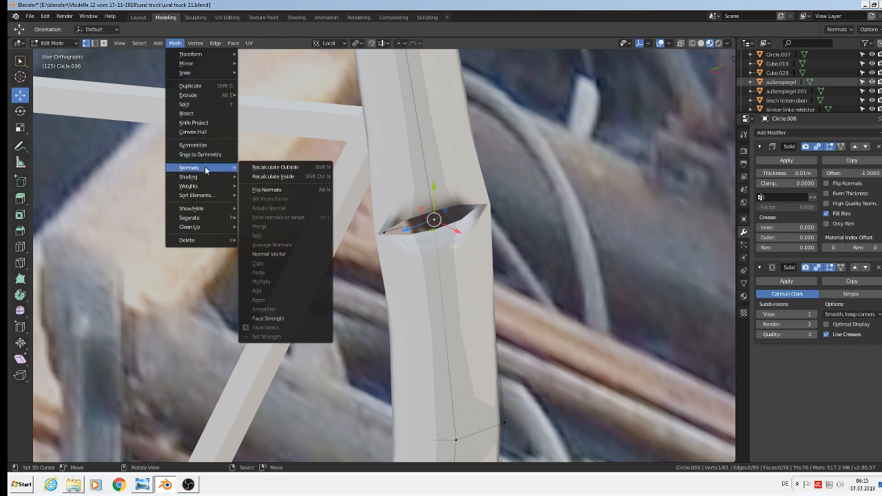
{"action": "mouse_move", "coordinate": [195, 43]}
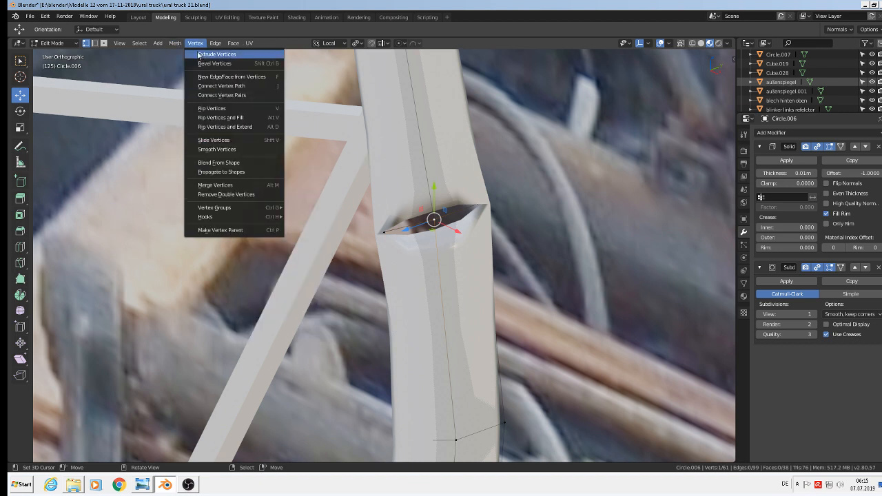
{"action": "left_click", "coordinate": [216, 191]}
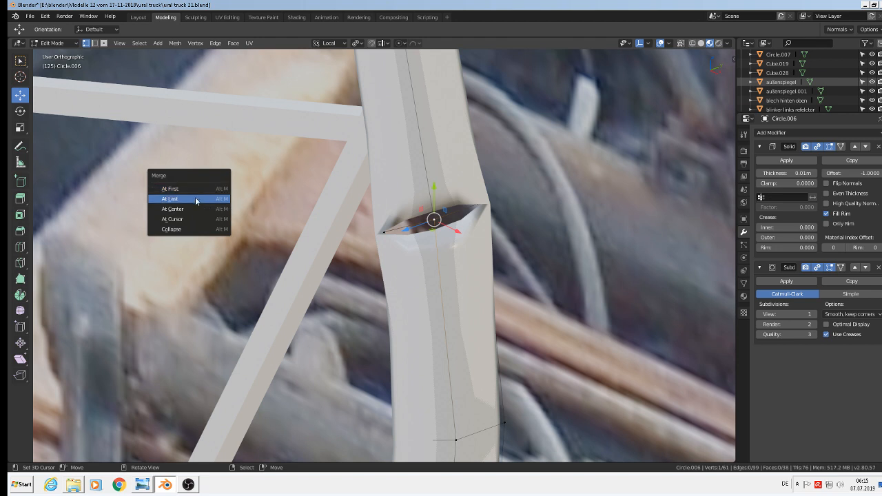
{"action": "left_click", "coordinate": [191, 210]}
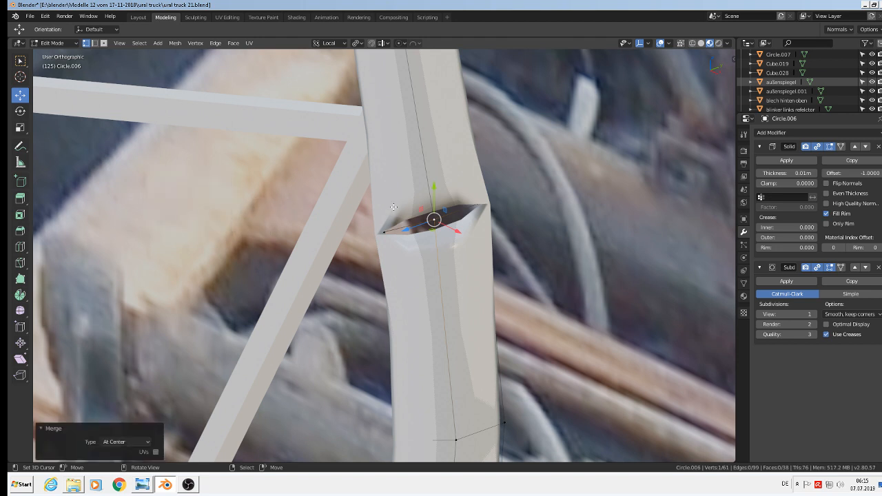
{"action": "key", "text": "g"}
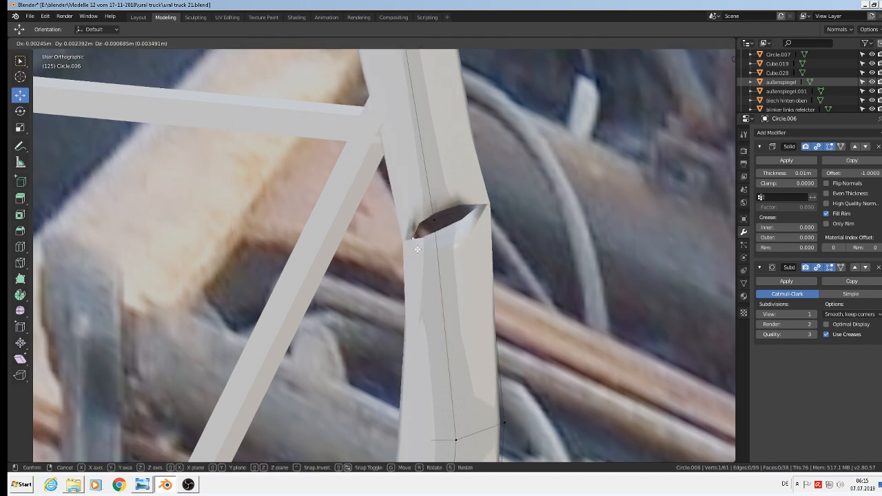
{"action": "right_click", "coordinate": [418, 249]}
{"action": "right_click", "coordinate": [521, 195]}
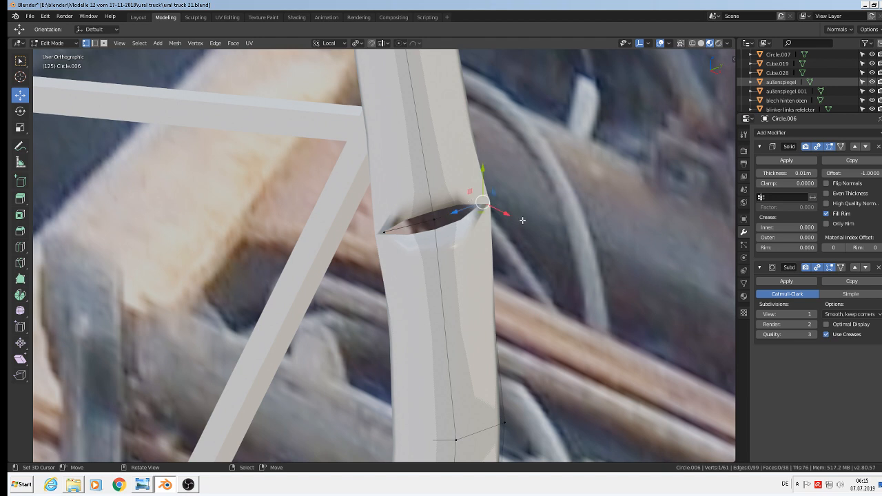
{"action": "key", "text": "g"}
{"action": "right_click", "coordinate": [514, 201]}
Step: Pull the middle seam vertex slightly away from the seam and delete it together with its adjoining faces
{"action": "middle_click_drag", "start_coordinate": [456, 229], "coordinate": [450, 236]}
{"action": "key", "text": "g"}
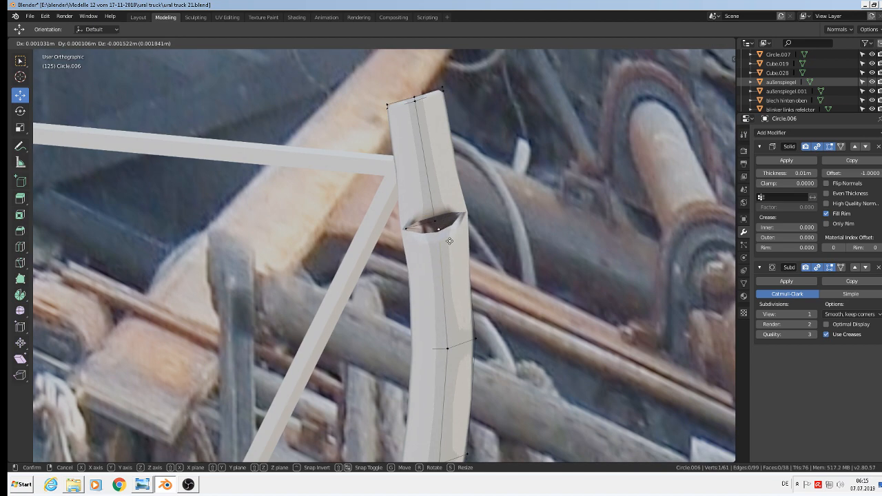
{"action": "left_click", "coordinate": [448, 238]}
{"action": "middle_click_drag", "start_coordinate": [448, 238], "coordinate": [526, 230]}
{"action": "scroll", "coordinate": [451, 222], "scroll_direction": "up", "scroll_amount": 5}
{"action": "key", "text": "x"}
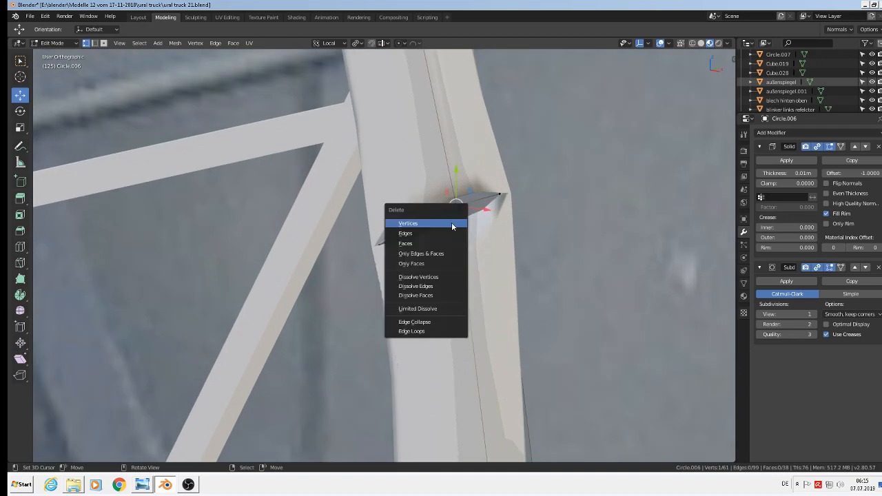
{"action": "left_click", "coordinate": [452, 223]}
Step: Connect the middle vertices above and below the gap in the band with a new edge
{"action": "scroll", "coordinate": [452, 222], "scroll_direction": "down", "scroll_amount": 6}
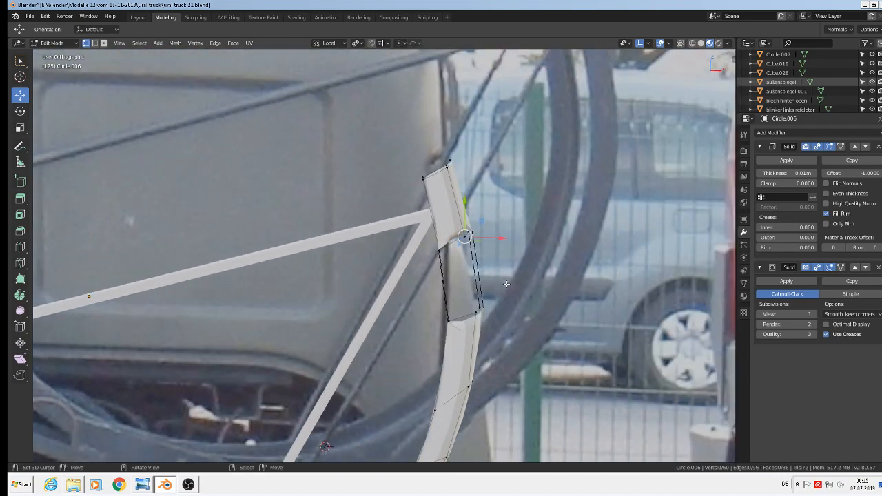
{"action": "scroll", "coordinate": [507, 283], "scroll_direction": "up", "scroll_amount": 4}
{"action": "left_click", "coordinate": [457, 348]}
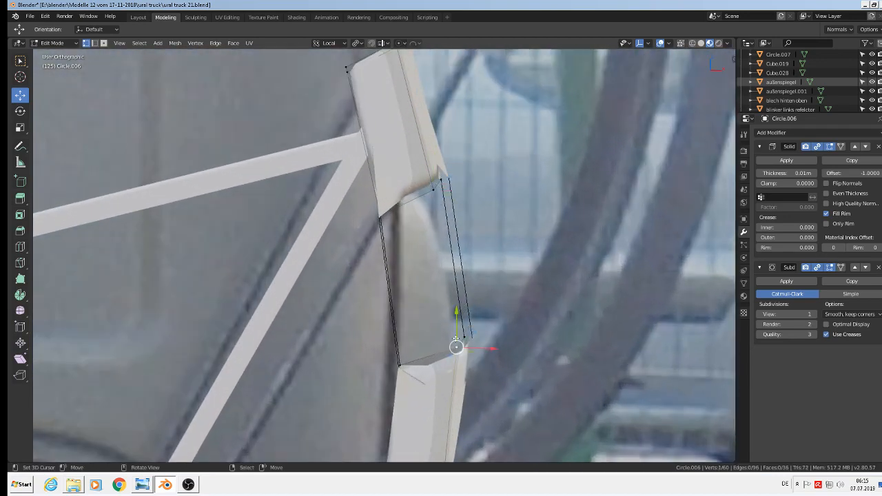
{"action": "left_click", "coordinate": [432, 189], "text": "shift"}
{"action": "key", "text": "f"}
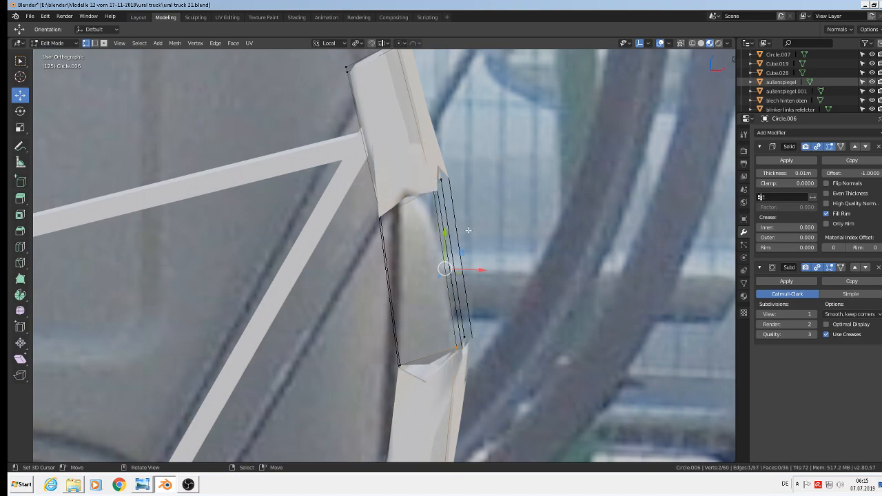
Step: Fill the outer half of the band's gap with a face spanning its four corner vertices
{"action": "mouse_move", "coordinate": [432, 190]}
{"action": "middle_mouse_down"}
{"action": "mouse_move", "coordinate": [464, 202]}
{"action": "mouse_move", "coordinate": [446, 185]}
{"action": "mouse_move", "coordinate": [439, 190]}
{"action": "middle_mouse_up"}
{"action": "left_click", "coordinate": [439, 191]}
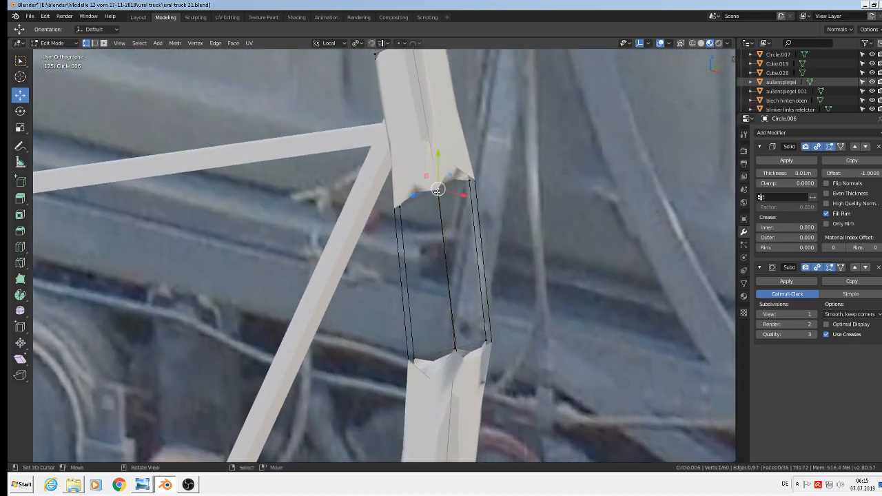
{"action": "left_click", "coordinate": [471, 175], "text": "shift"}
{"action": "left_click", "coordinate": [488, 335], "text": "shift"}
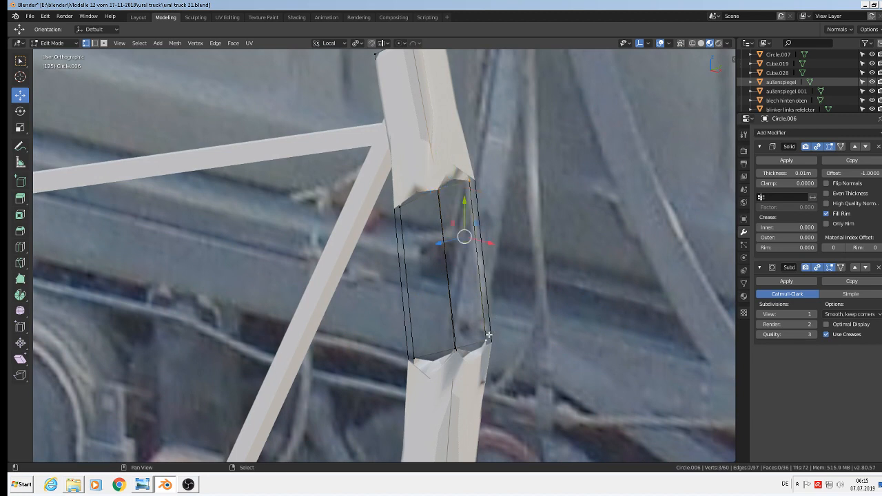
{"action": "key", "text": "f"}
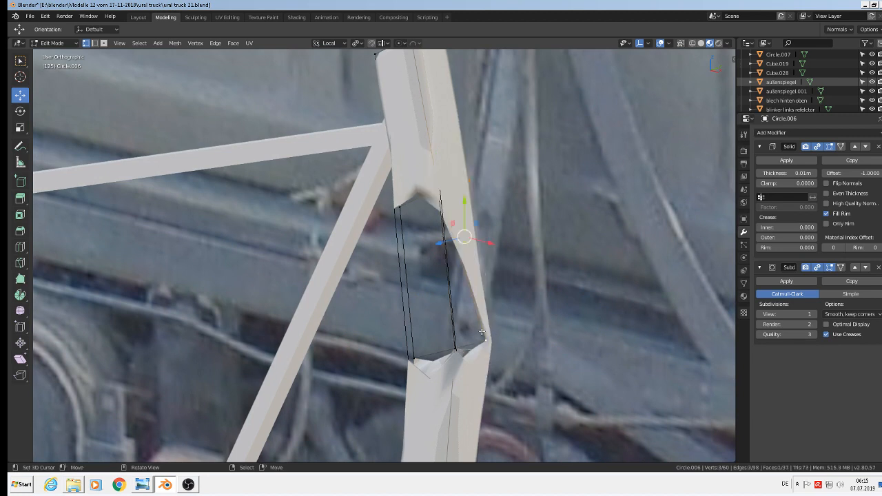
{"action": "key", "text": "ctrl+z"}
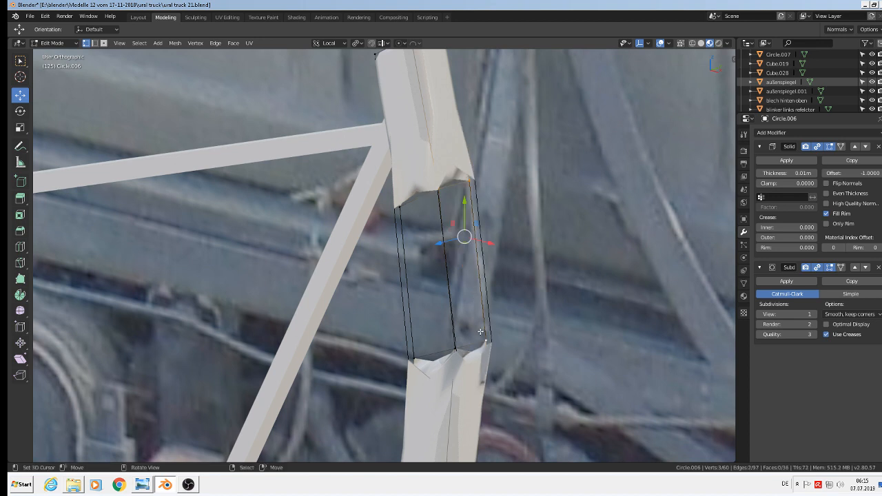
{"action": "left_click", "coordinate": [457, 346], "text": "shift"}
{"action": "key", "text": "f"}
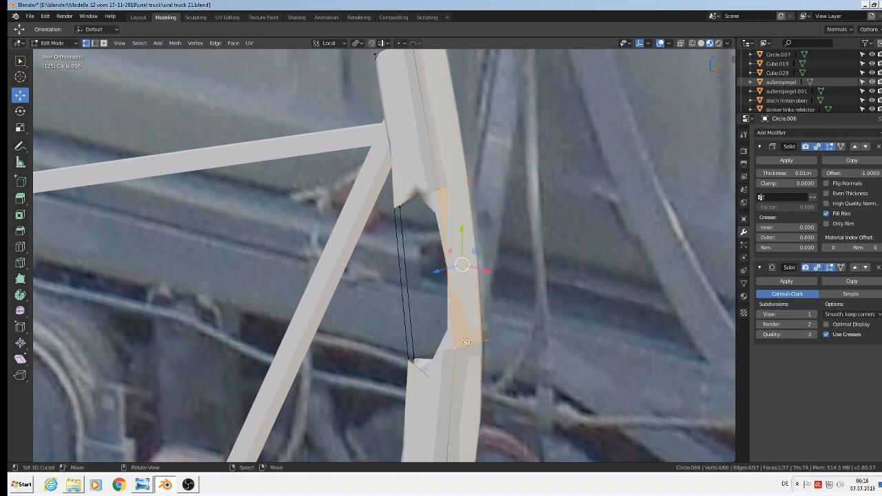
Step: Fill the inner half of the band's gap with a face spanning its four corner vertices and return to Object Mode
{"action": "left_click", "coordinate": [402, 208]}
{"action": "left_click", "coordinate": [400, 206], "text": "shift"}
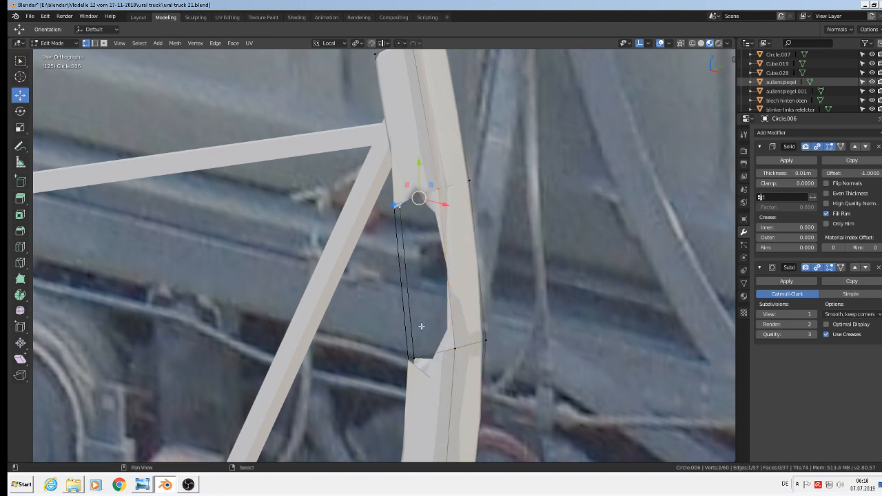
{"action": "left_click", "coordinate": [412, 358], "text": "shift"}
{"action": "left_click", "coordinate": [454, 348], "text": "shift"}
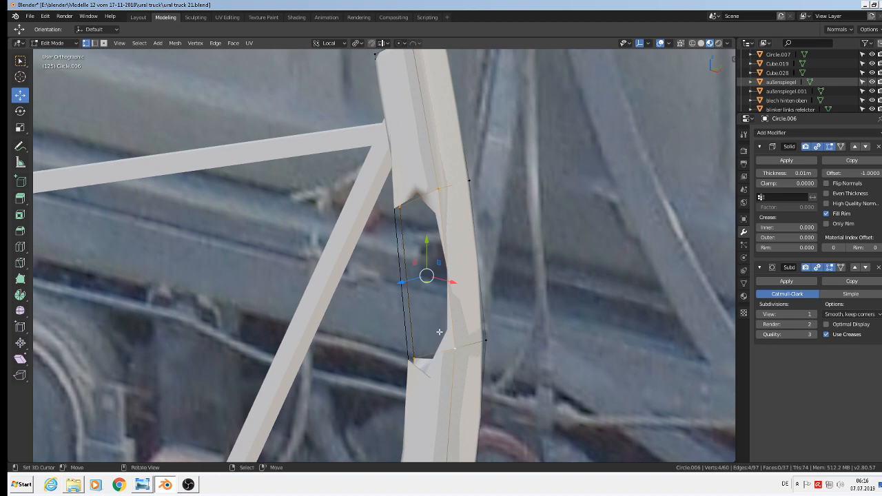
{"action": "key", "text": "a"}
{"action": "key", "text": "Tab"}
{"action": "scroll", "coordinate": [440, 323], "scroll_direction": "down", "scroll_amount": 5}
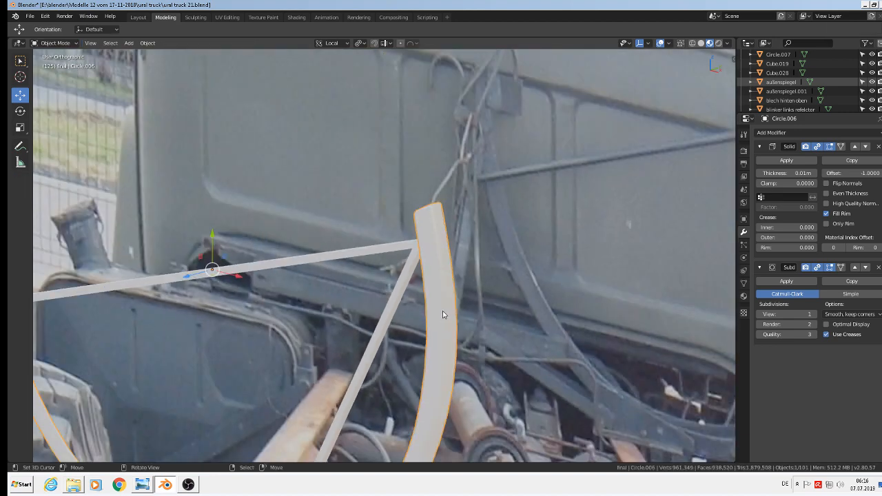
Step: Join the long upper brace rod and the diagonal brace rod into one object
{"action": "middle_click_drag", "start_coordinate": [464, 253], "coordinate": [581, 191], "text": "shift"}
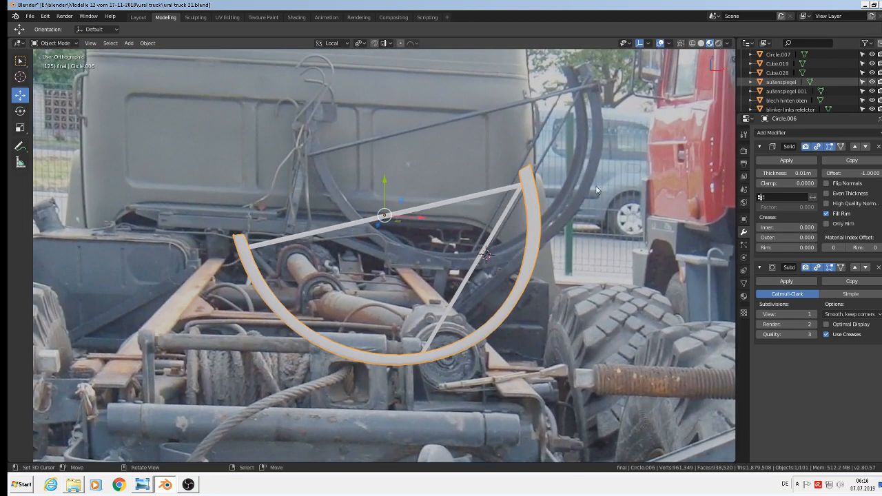
{"action": "right_click", "coordinate": [607, 180]}
{"action": "key", "text": "g"}
{"action": "right_click", "coordinate": [496, 246]}
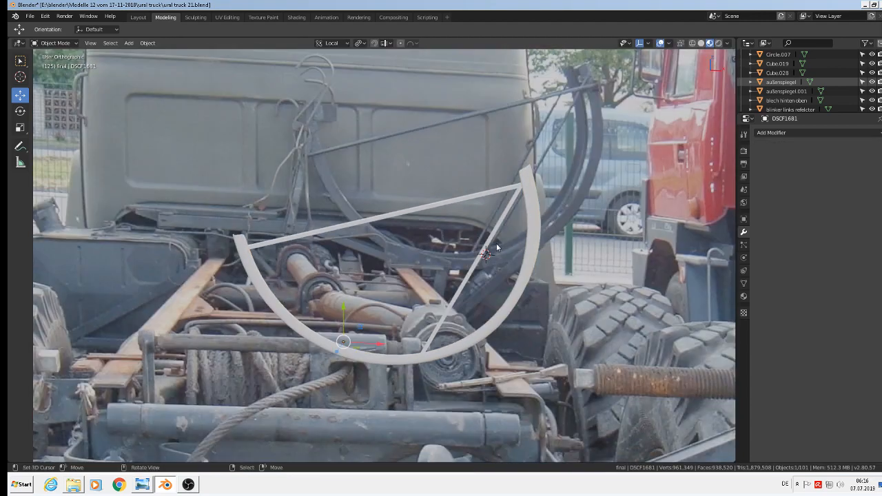
{"action": "right_click", "coordinate": [510, 208], "text": "shift"}
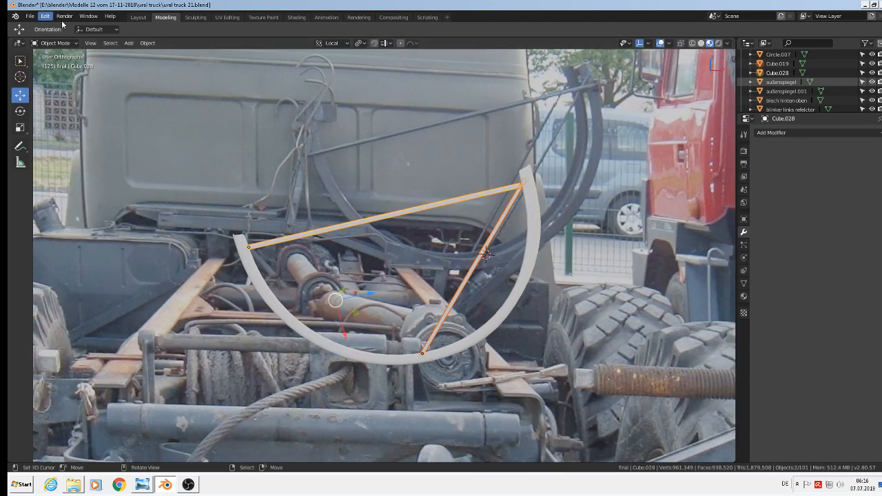
{"action": "left_click", "coordinate": [146, 42]}
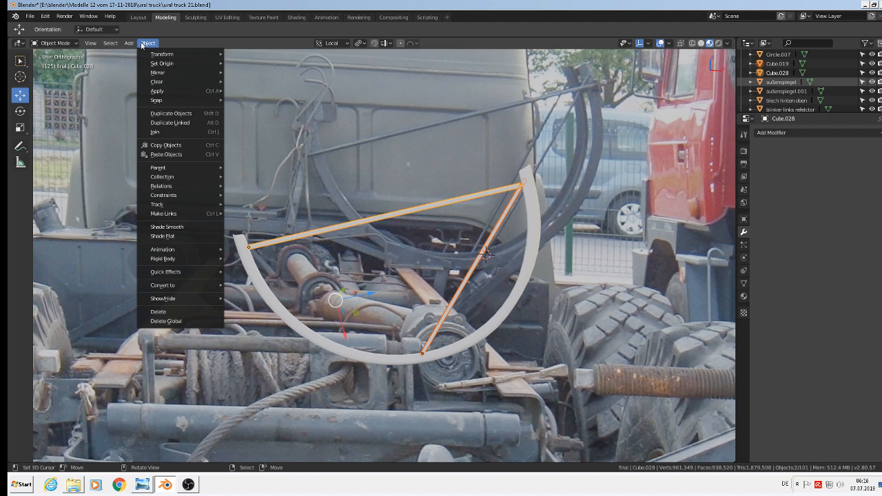
{"action": "left_click", "coordinate": [186, 130]}
Step: Join the curved band with the brace rods, keeping the rods as the active object
{"action": "middle_click_drag", "start_coordinate": [470, 234], "coordinate": [475, 234]}
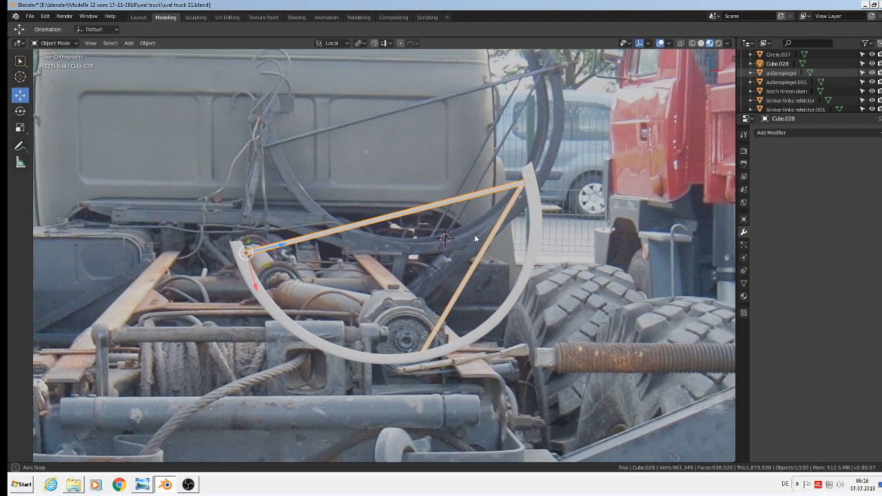
{"action": "left_click", "coordinate": [539, 211], "text": "shift"}
{"action": "left_click", "coordinate": [516, 187], "text": "shift"}
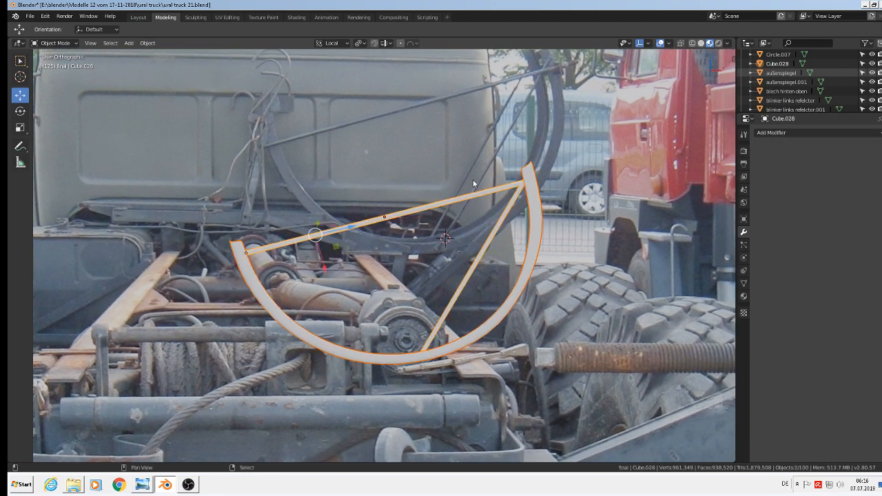
{"action": "left_click", "coordinate": [148, 43]}
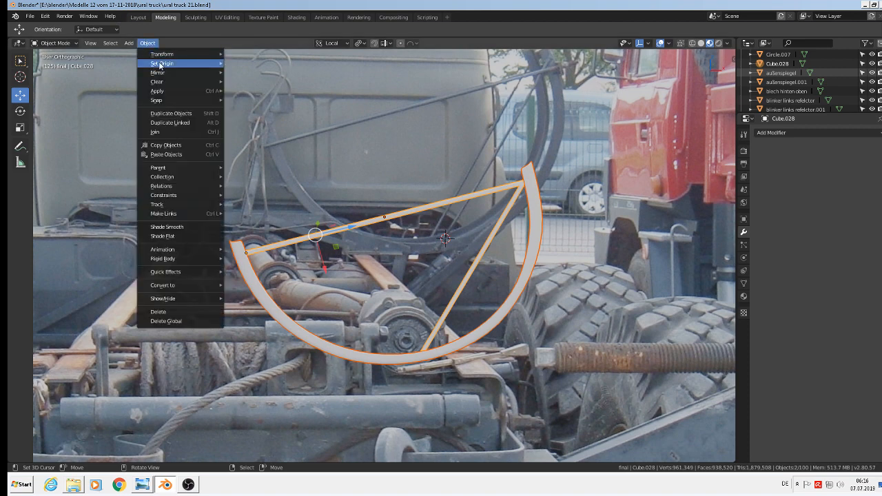
{"action": "left_click", "coordinate": [164, 132]}
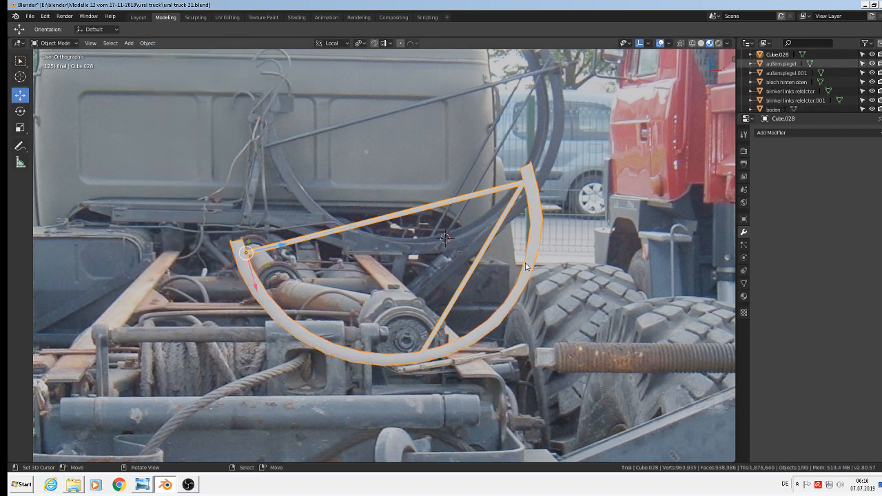
Step: Add a Subdivision Surface modifier to the joined hoop and rods
{"action": "scroll", "coordinate": [447, 323], "scroll_direction": "down", "scroll_amount": 4}
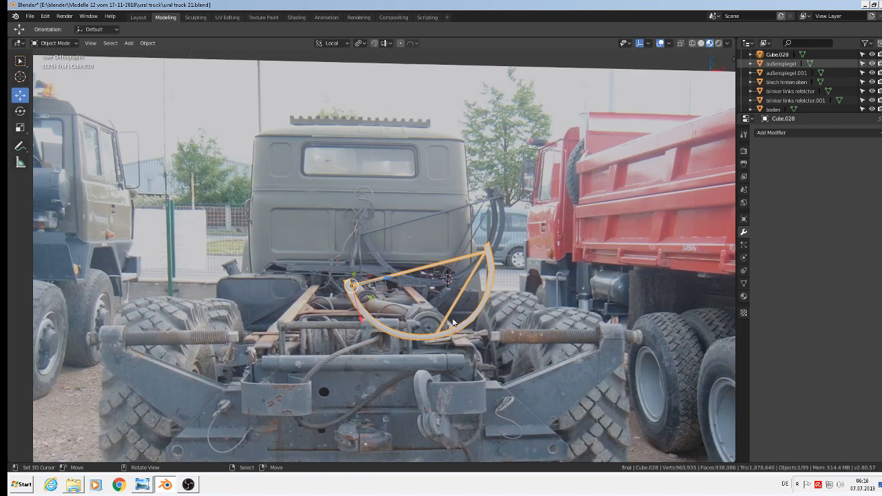
{"action": "left_click", "coordinate": [779, 135]}
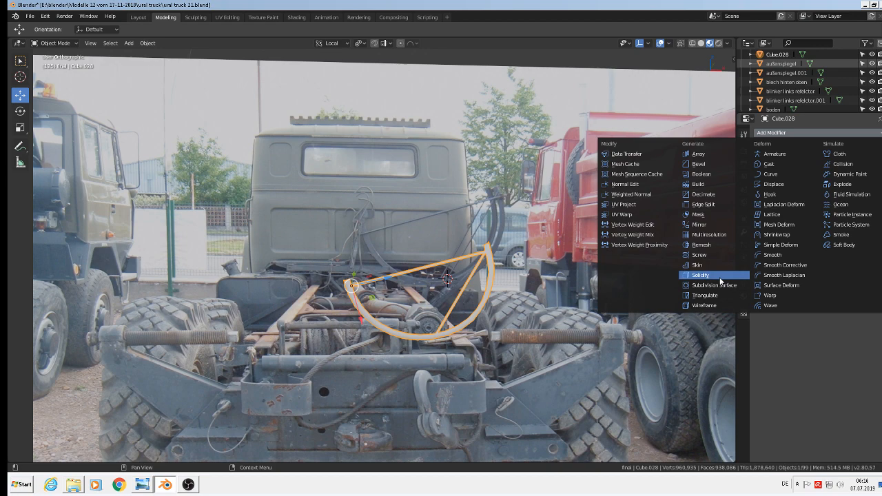
{"action": "left_click", "coordinate": [721, 286]}
Step: Add a single loop cut to the long upper rod and slide it to the hoop's higher end, factor -0.990
{"action": "scroll", "coordinate": [492, 271], "scroll_direction": "up", "scroll_amount": 3}
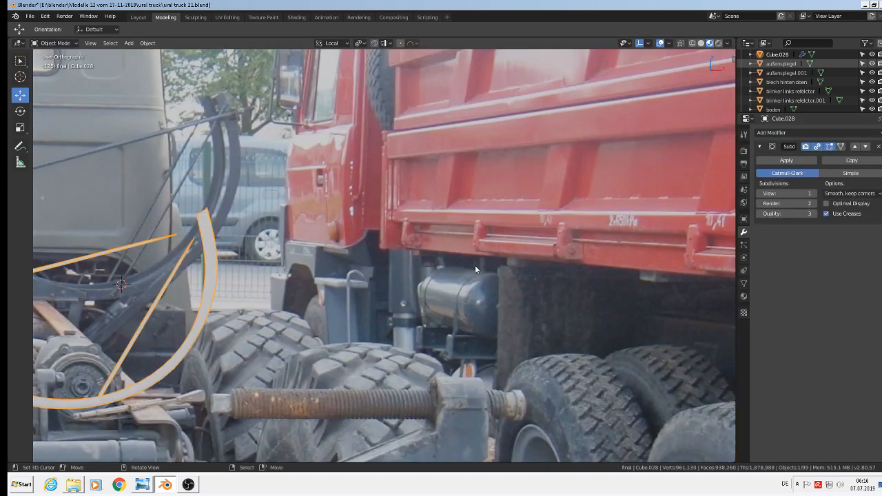
{"action": "middle_click_drag", "start_coordinate": [475, 264], "coordinate": [185, 263], "text": "shift"}
{"action": "scroll", "coordinate": [453, 188], "scroll_direction": "up", "scroll_amount": 2}
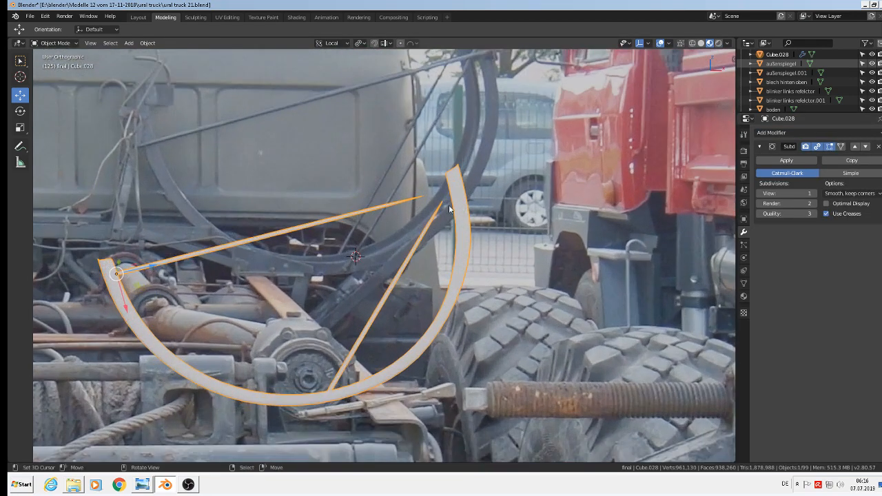
{"action": "key", "text": "Tab"}
{"action": "scroll", "coordinate": [453, 187], "scroll_direction": "up", "scroll_amount": 1}
{"action": "key", "text": "ctrl+r"}
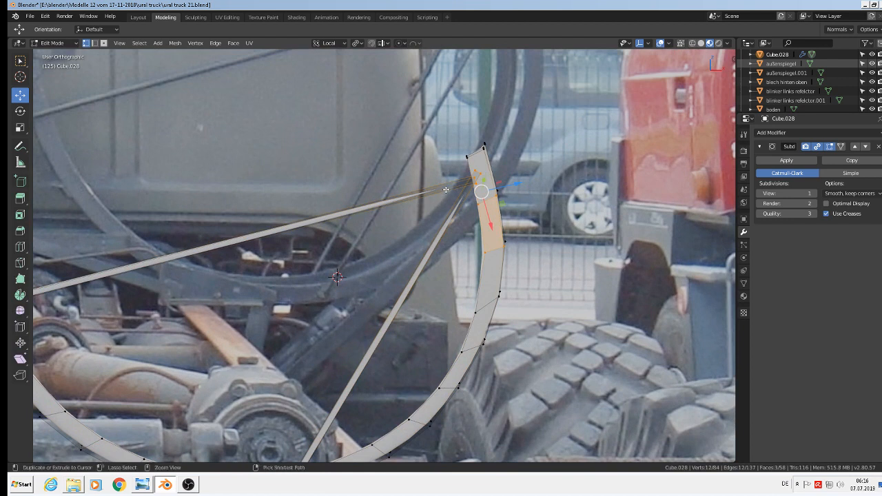
{"action": "left_click", "coordinate": [236, 239]}
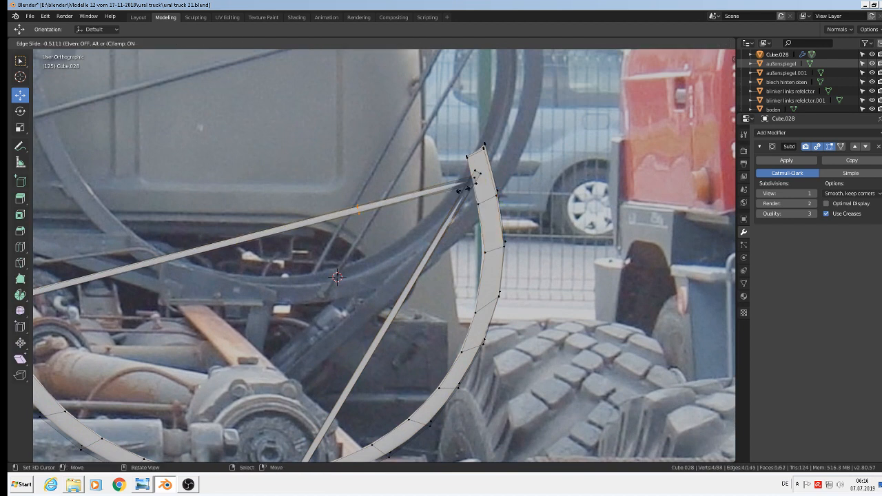
{"action": "left_click", "coordinate": [575, 161]}
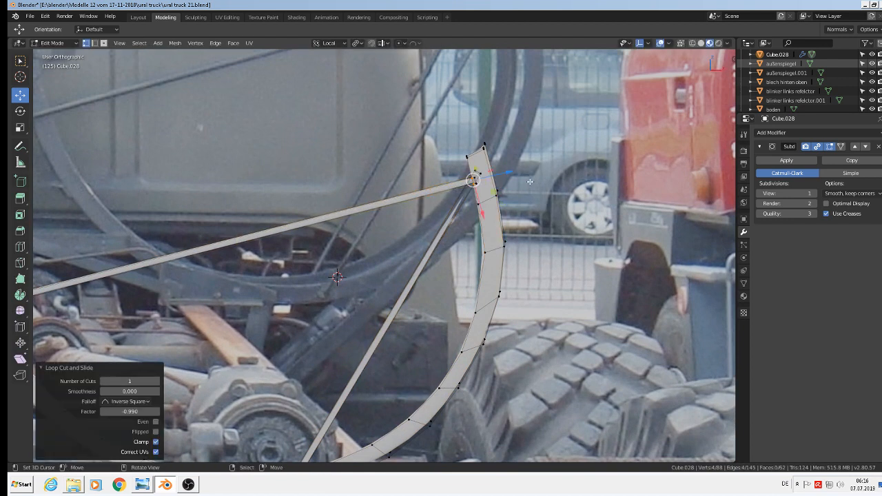
Step: Add a single loop cut to the diagonal rod, slide it to its upper end at factor -0.965, and leave Edit Mode
{"action": "key", "text": "ctrl+r"}
{"action": "left_click", "coordinate": [406, 303]}
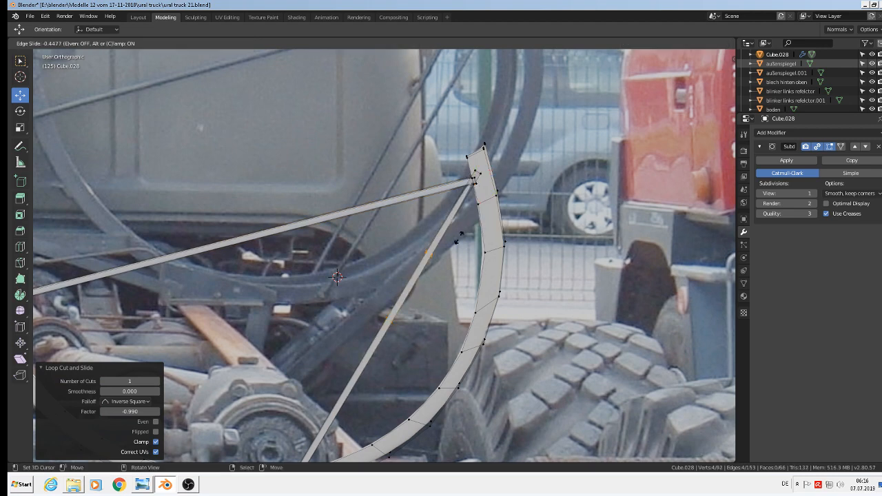
{"action": "left_click", "coordinate": [498, 160]}
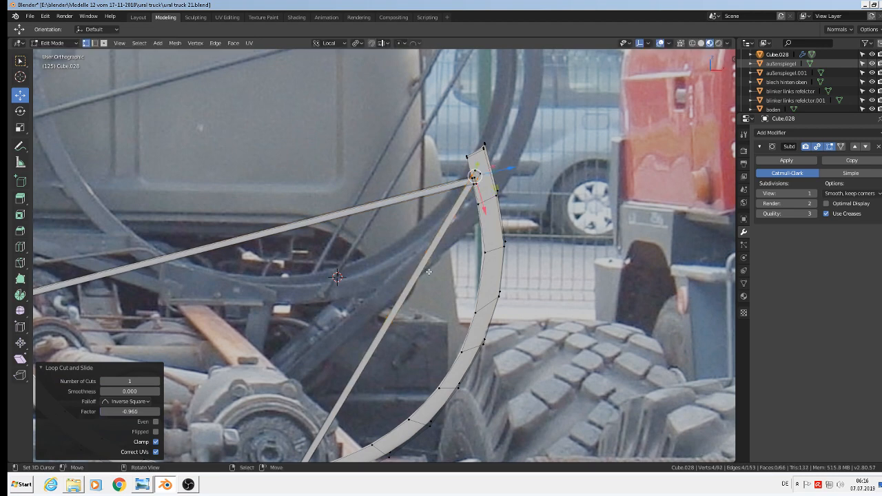
{"action": "middle_click_drag", "start_coordinate": [458, 246], "coordinate": [502, 198], "text": "shift"}
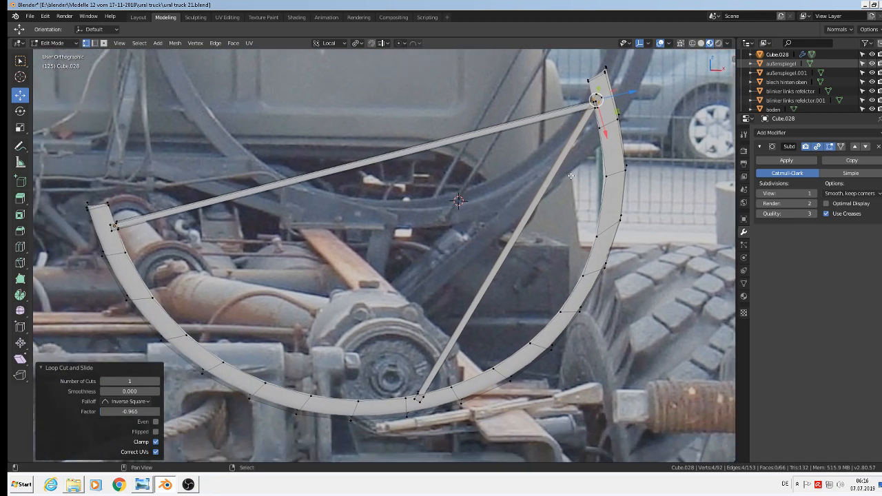
{"action": "key", "text": "Tab"}
{"action": "scroll", "coordinate": [353, 231], "scroll_direction": "down", "scroll_amount": 3}
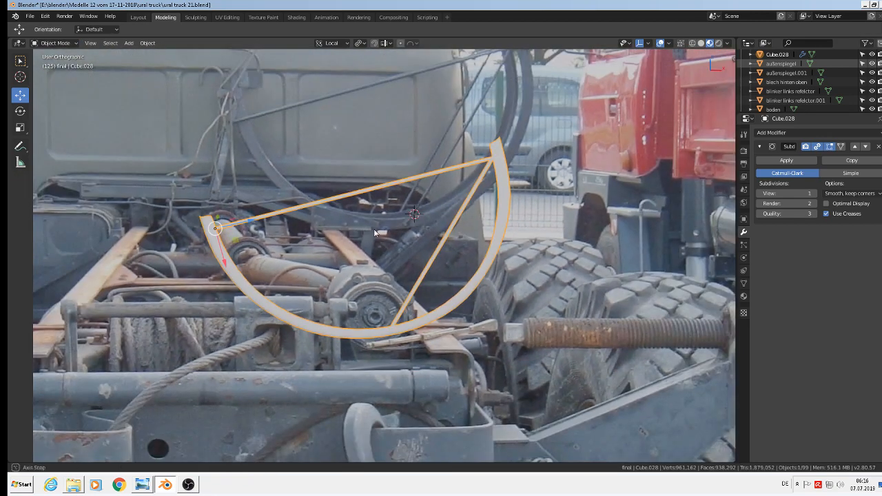
Step: Move the hoop assembly -1.76 m along its local Y axis, away from the reference photo
{"action": "middle_click_drag", "start_coordinate": [374, 229], "coordinate": [481, 187]}
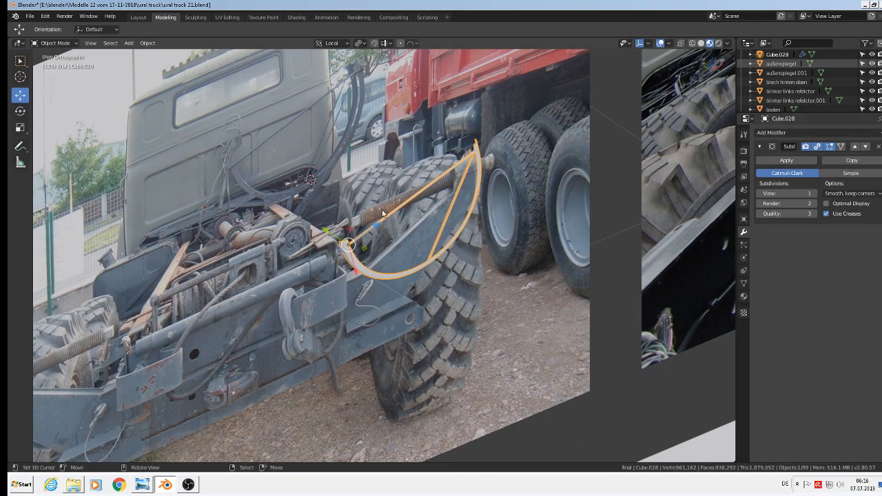
{"action": "scroll", "coordinate": [373, 231], "scroll_direction": "down", "scroll_amount": 8}
{"action": "left_click_drag", "start_coordinate": [370, 223], "coordinate": [612, 385]}
Step: Move the hoop assembly another -3.51 m along local Y, and shift it 4.77 m along local Z over the truck in top view
{"action": "middle_click_drag", "start_coordinate": [599, 351], "coordinate": [399, 109], "text": "shift"}
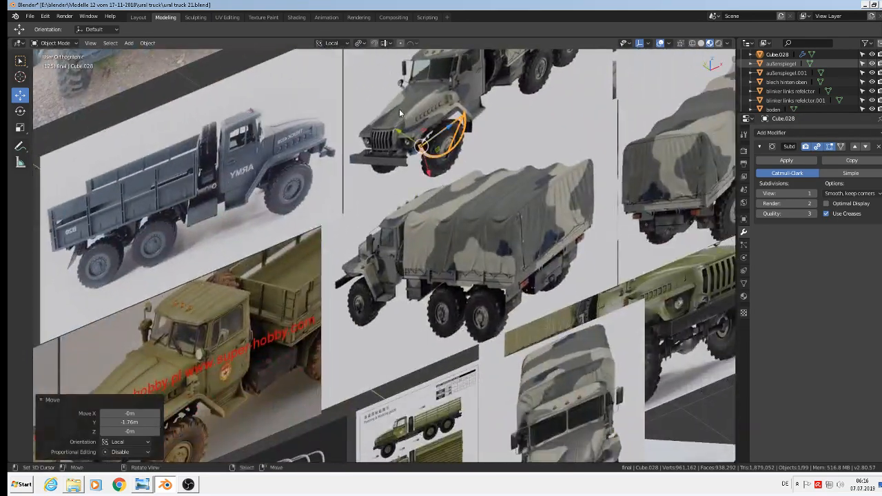
{"action": "scroll", "coordinate": [398, 110], "scroll_direction": "down", "scroll_amount": 1}
{"action": "middle_click_drag", "start_coordinate": [448, 259], "coordinate": [459, 276], "text": "shift"}
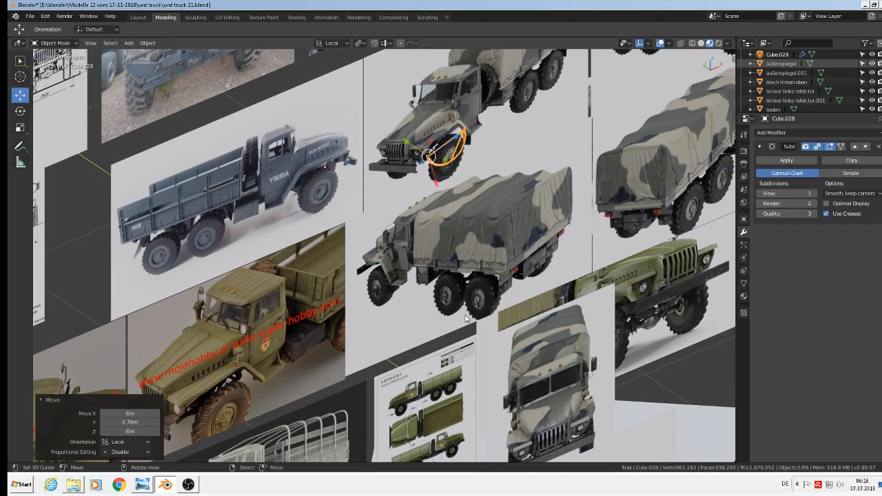
{"action": "scroll", "coordinate": [269, 157], "scroll_direction": "up", "scroll_amount": 6}
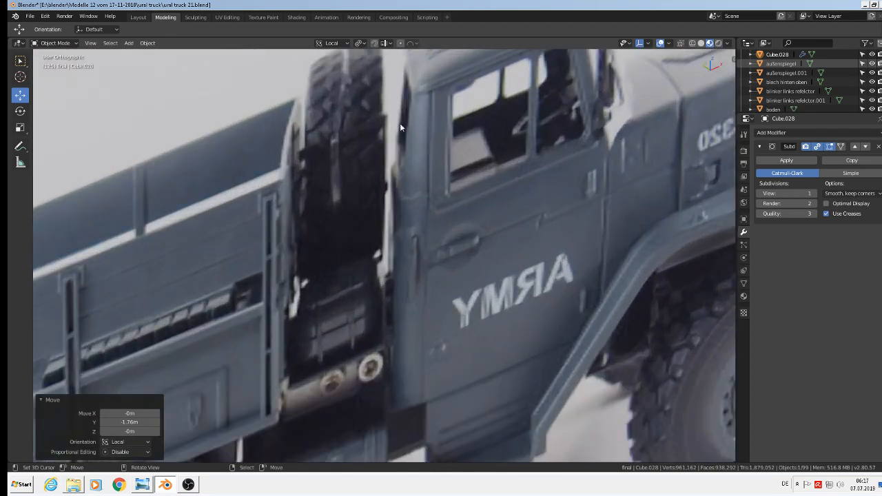
{"action": "scroll", "coordinate": [345, 144], "scroll_direction": "down", "scroll_amount": 10}
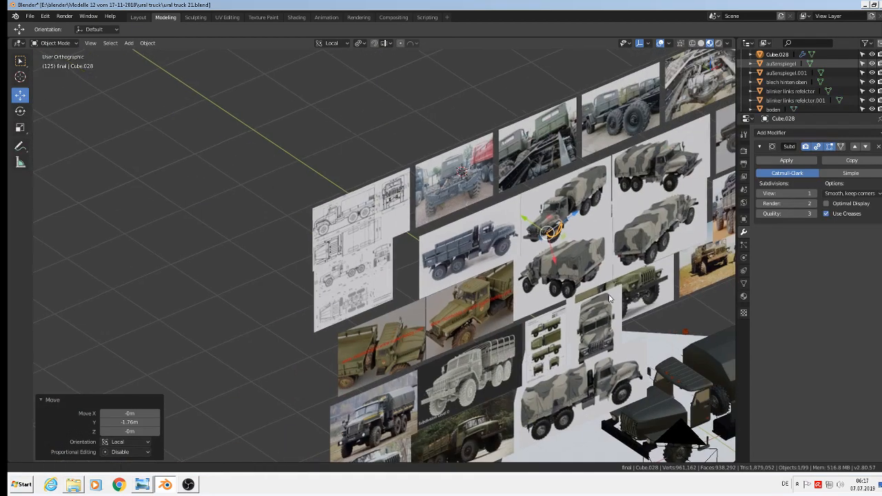
{"action": "middle_click_drag", "start_coordinate": [409, 91], "coordinate": [326, 0], "text": "shift"}
{"action": "scroll", "coordinate": [396, 93], "scroll_direction": "up", "scroll_amount": 1}
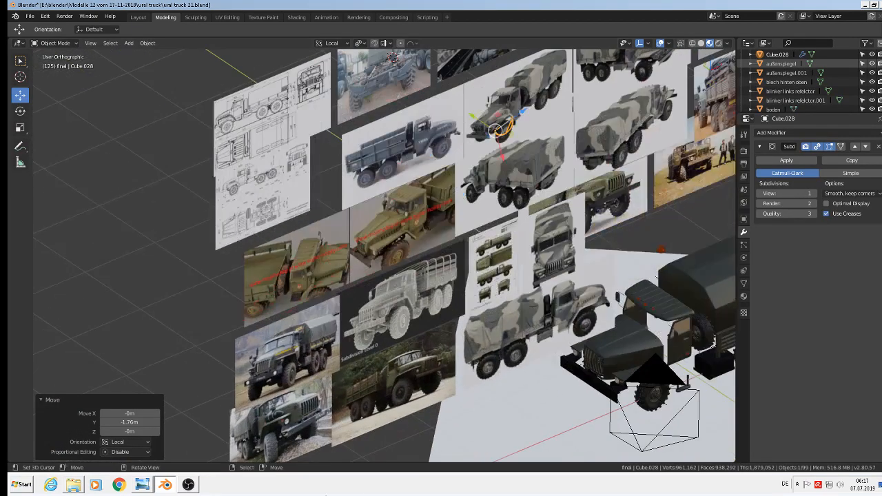
{"action": "left_click_drag", "start_coordinate": [474, 117], "coordinate": [660, 269]}
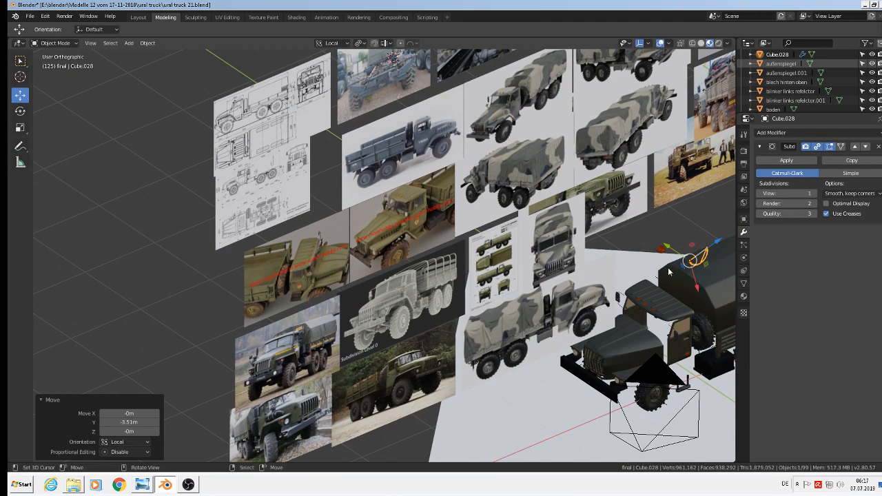
{"action": "key", "text": "KP_7"}
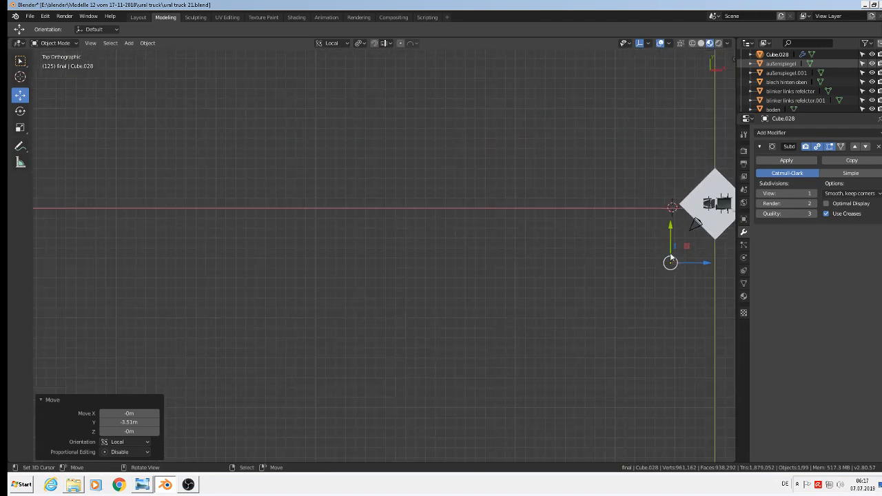
{"action": "left_click_drag", "start_coordinate": [672, 236], "coordinate": [44, 205]}
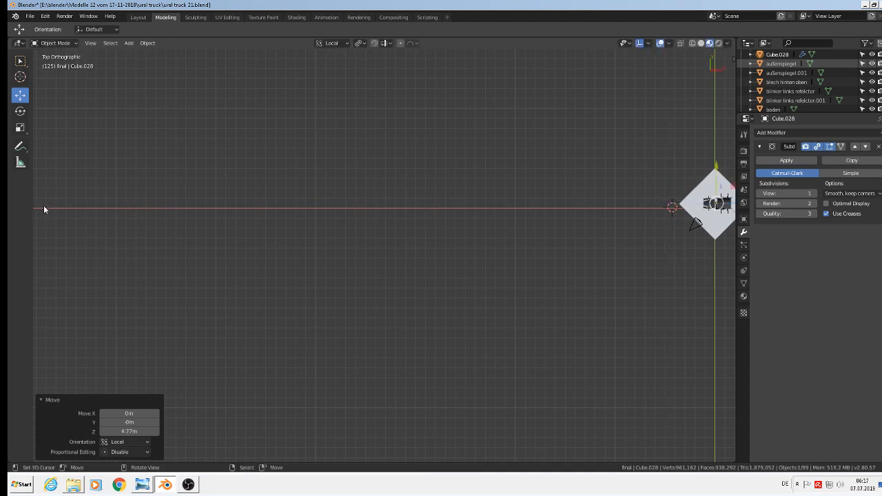
Step: Set the transform orientation to Global and lower the hoop assembly along Z toward the truck's height in front view
{"action": "key", "text": "KP_1"}
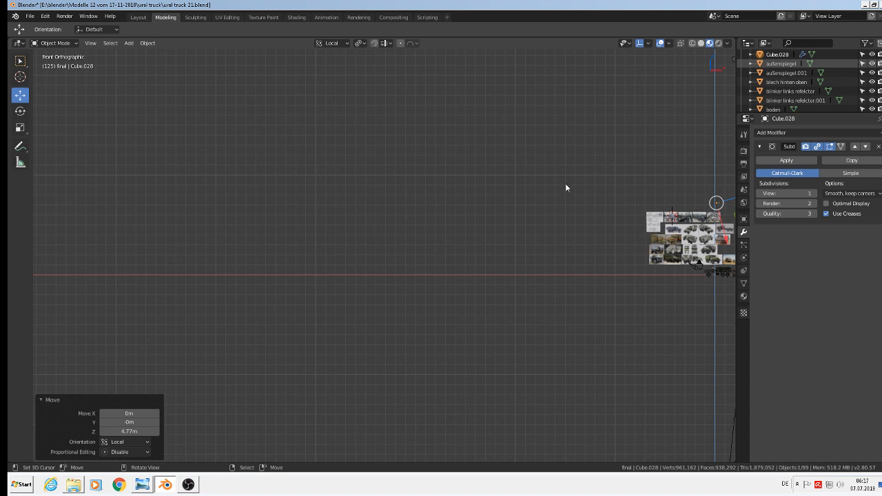
{"action": "left_click", "coordinate": [333, 43]}
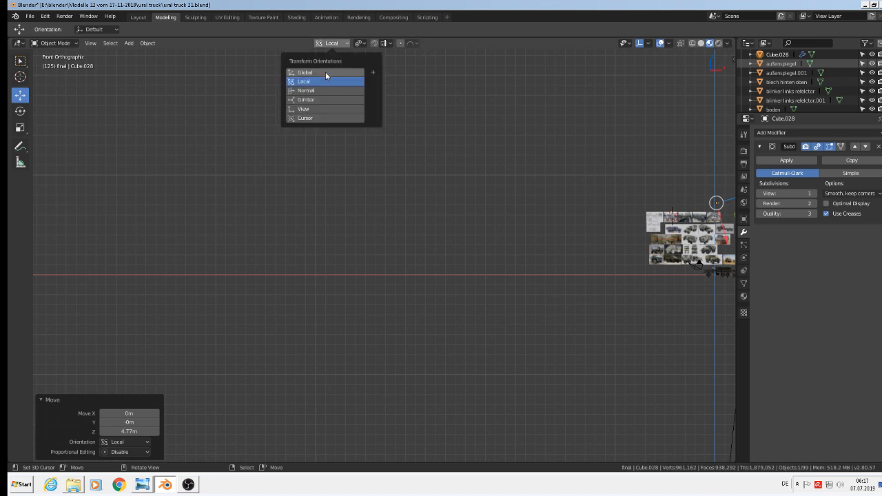
{"action": "left_click", "coordinate": [329, 69]}
{"action": "middle_click_drag", "start_coordinate": [454, 233], "coordinate": [213, 233], "text": "shift"}
{"action": "scroll", "coordinate": [441, 233], "scroll_direction": "up", "scroll_amount": 6}
{"action": "left_click_drag", "start_coordinate": [539, 105], "coordinate": [539, 304]}
Step: Move the hoop assembly -0.969 m along the global Y axis beside the truck
{"action": "scroll", "coordinate": [576, 383], "scroll_direction": "up", "scroll_amount": 6}
{"action": "scroll", "coordinate": [499, 246], "scroll_direction": "up", "scroll_amount": 3}
{"action": "middle_click_drag", "start_coordinate": [499, 248], "coordinate": [608, 390]}
{"action": "left_click_drag", "start_coordinate": [430, 272], "coordinate": [502, 338]}
{"action": "middle_click_drag", "start_coordinate": [475, 320], "coordinate": [441, 248]}
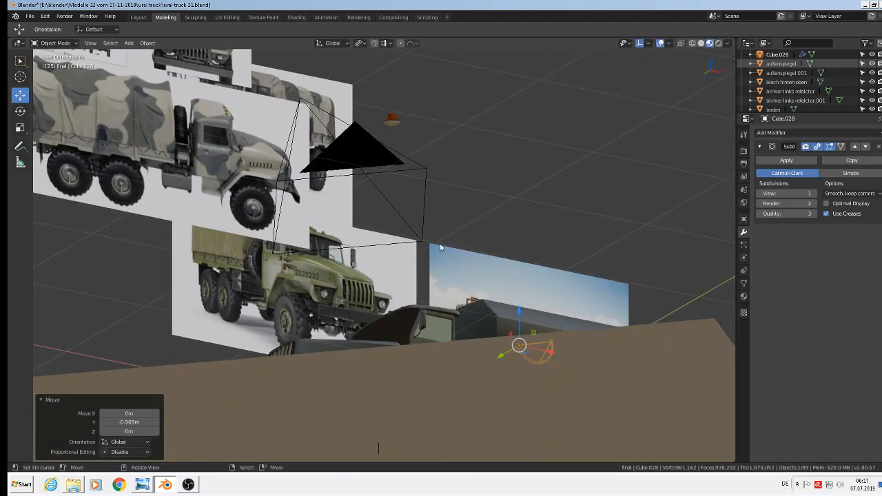
{"action": "middle_click_drag", "start_coordinate": [443, 317], "coordinate": [478, 348]}
{"action": "scroll", "coordinate": [478, 348], "scroll_direction": "up", "scroll_amount": 2}
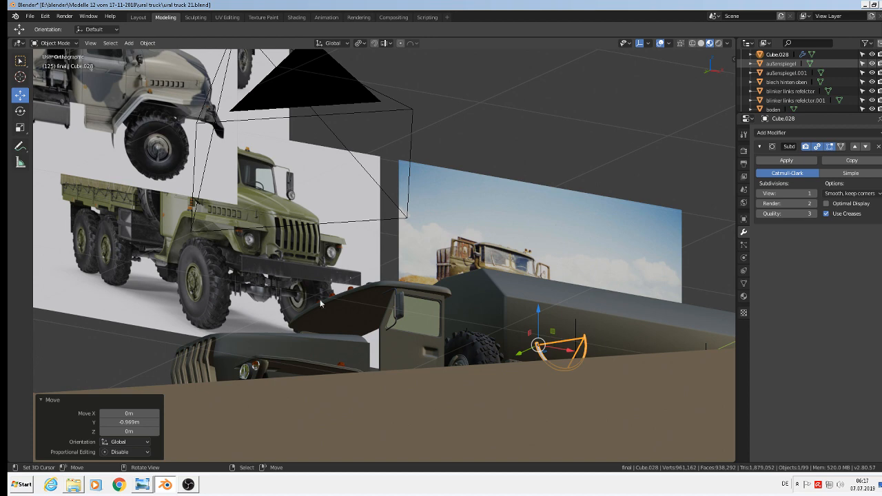
Step: Assign the existing "black steahl" material to the hoop assembly
{"action": "middle_click_drag", "start_coordinate": [636, 391], "coordinate": [666, 406]}
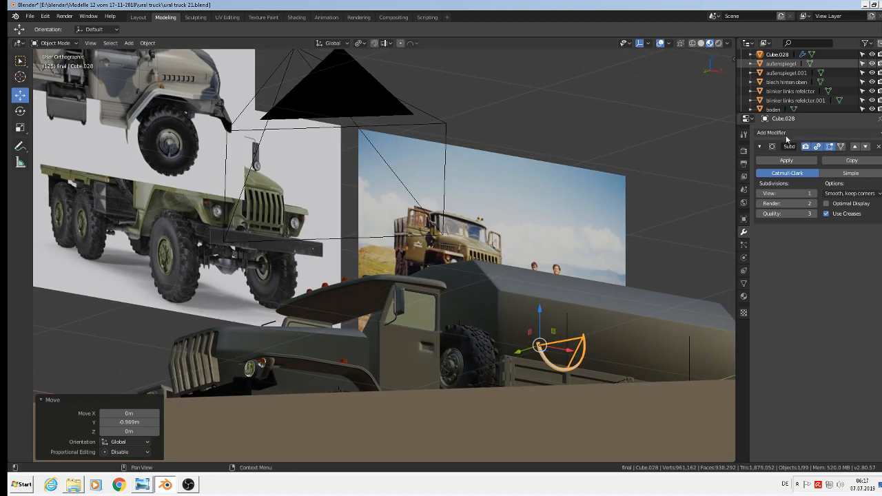
{"action": "left_click", "coordinate": [744, 297]}
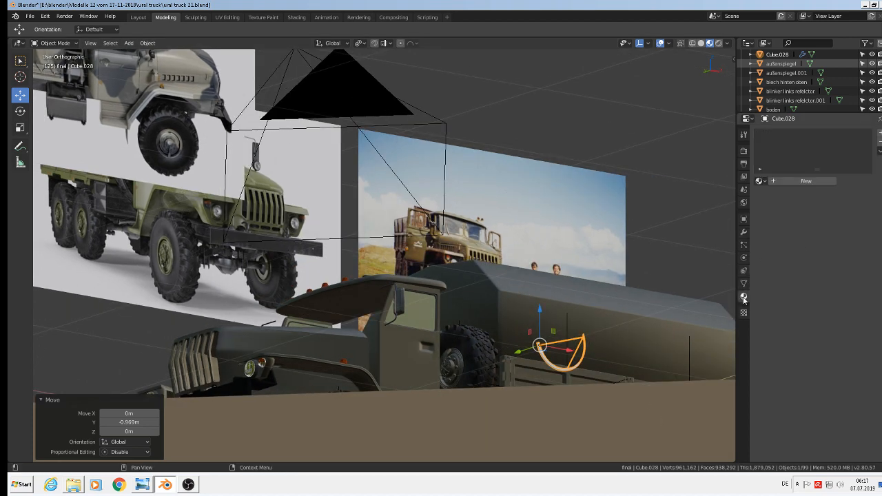
{"action": "left_click", "coordinate": [760, 181]}
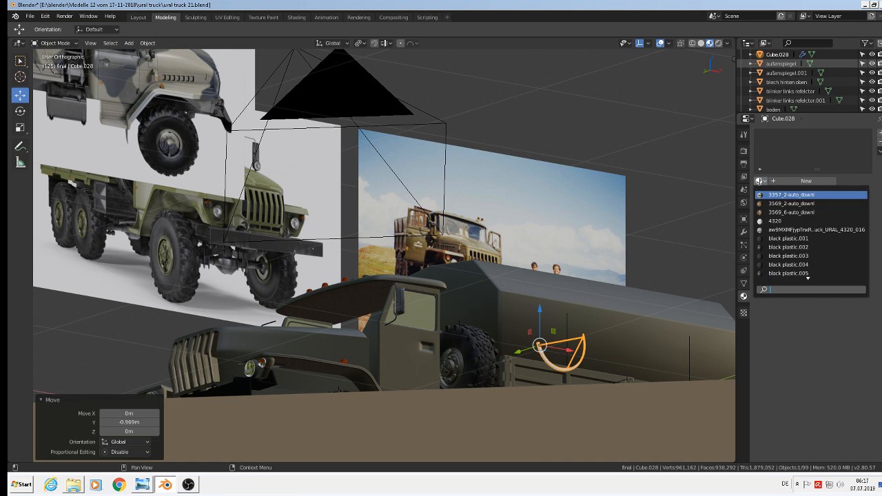
{"action": "scroll", "coordinate": [793, 265], "scroll_direction": "down", "scroll_amount": 16}
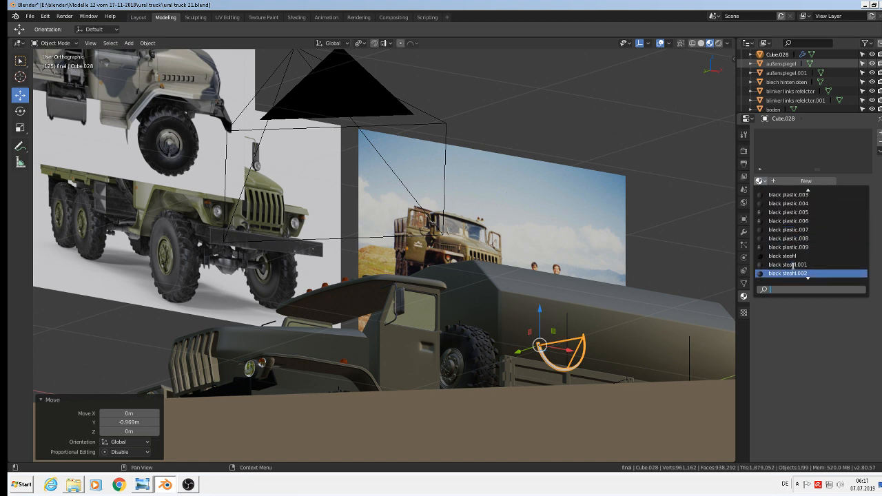
{"action": "scroll", "coordinate": [793, 264], "scroll_direction": "down", "scroll_amount": 4}
{"action": "left_click", "coordinate": [798, 222]}
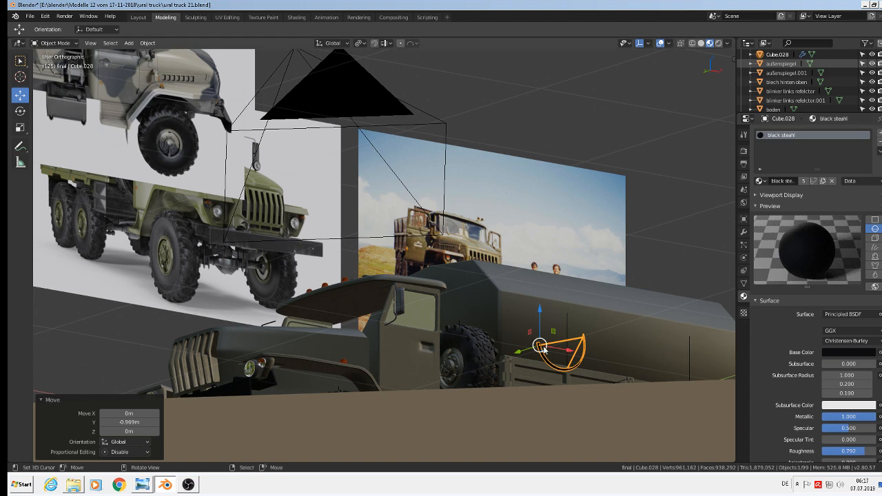
Step: Inspect the hoop's placement beside the cargo bed and save the file
{"action": "middle_click_drag", "start_coordinate": [544, 350], "coordinate": [523, 394]}
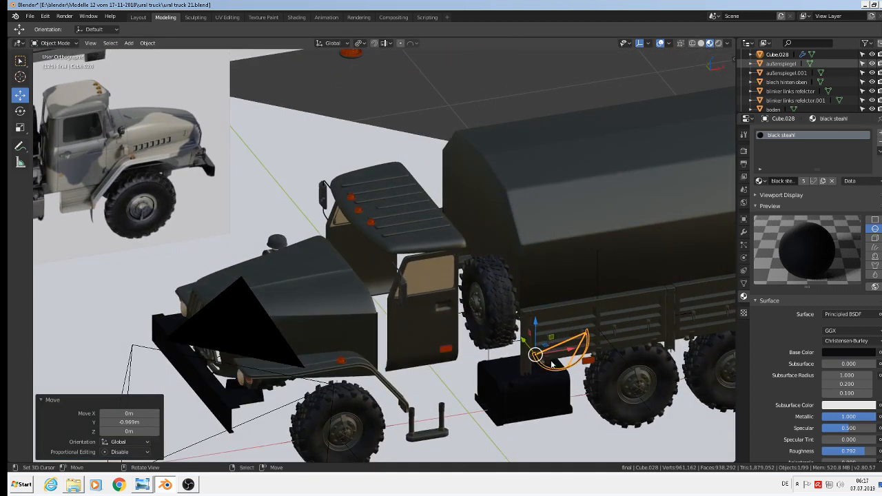
{"action": "left_click", "coordinate": [29, 16]}
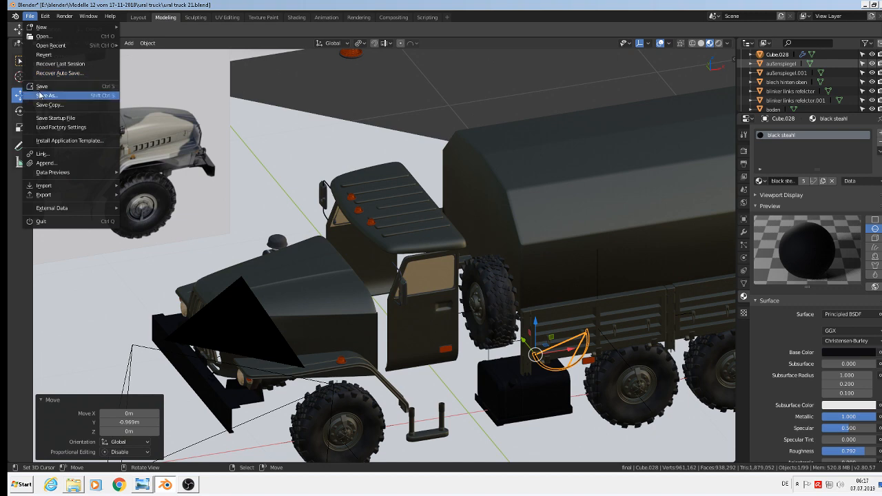
{"action": "left_click", "coordinate": [41, 85]}
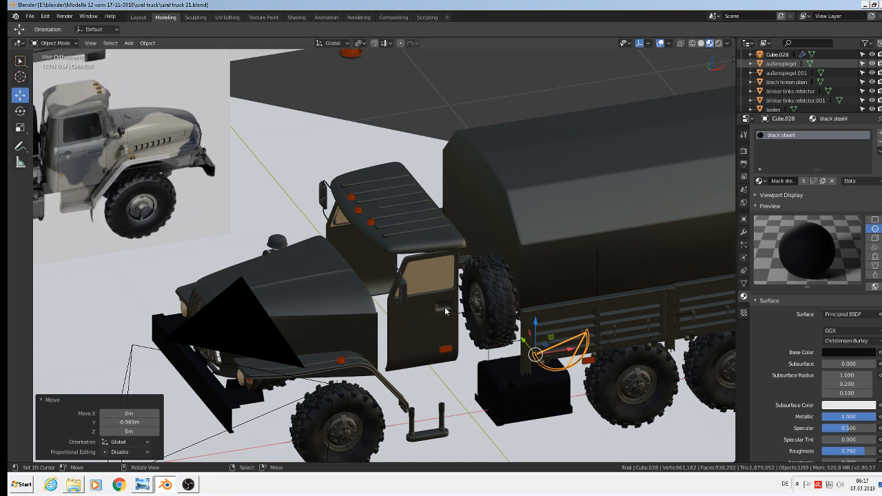
Step: Examine the rear crossmember and tail lights in the Ural-4320 Kwanza reference photo in front view
{"action": "scroll", "coordinate": [445, 311], "scroll_direction": "down", "scroll_amount": 10}
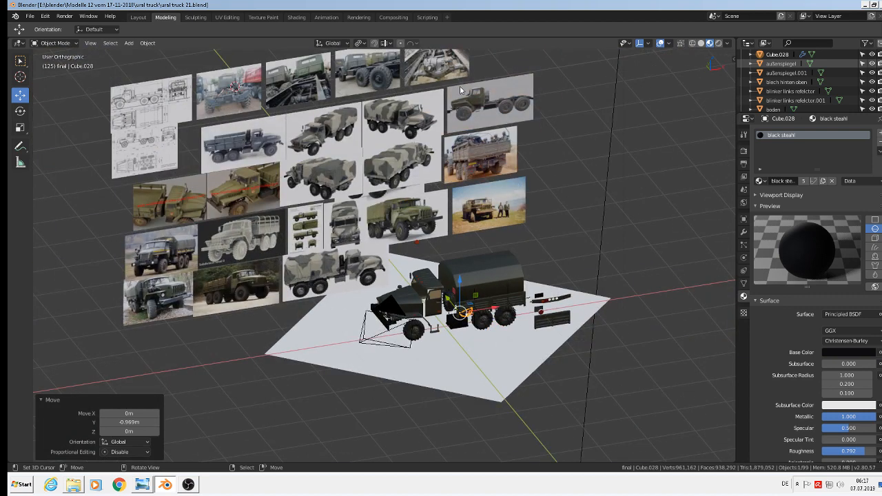
{"action": "left_click", "coordinate": [501, 163]}
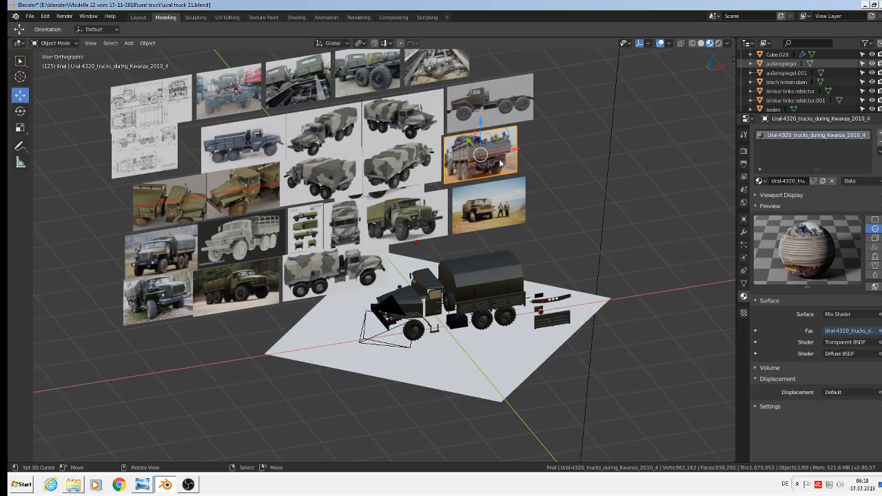
{"action": "key", "text": "KP_1"}
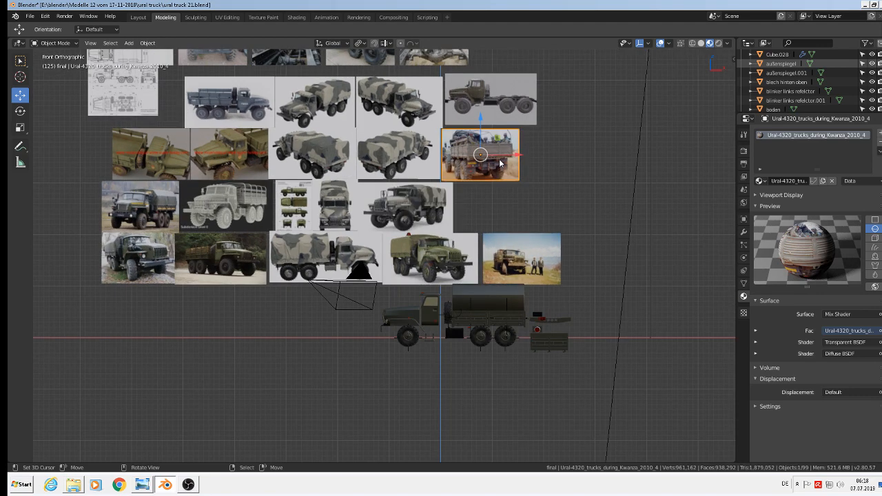
{"action": "key", "text": "KP_3"}
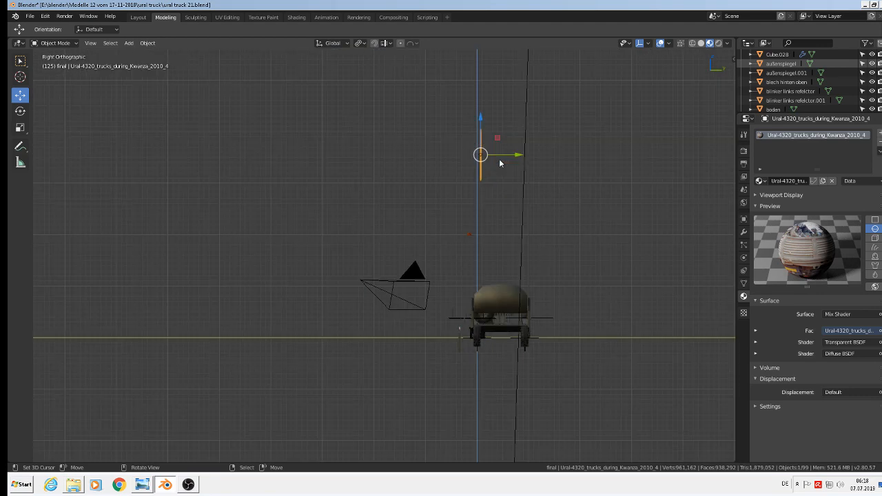
{"action": "key", "text": "KP_1"}
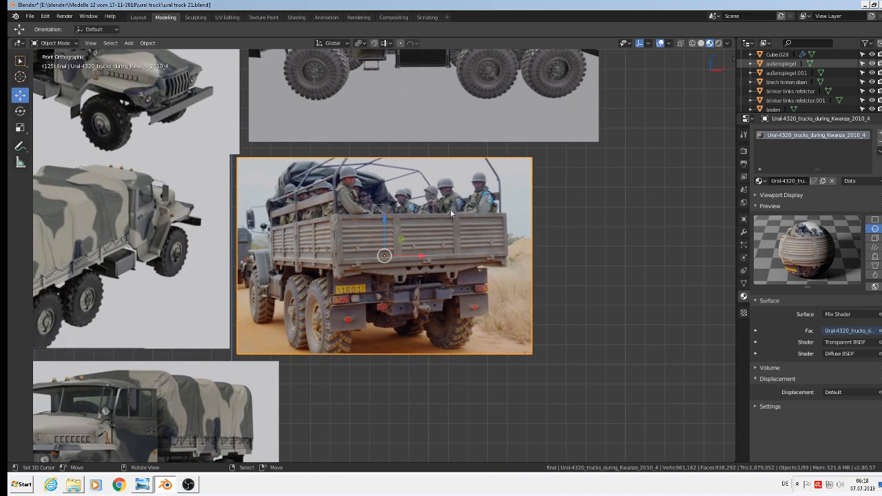
{"action": "scroll", "coordinate": [313, 380], "scroll_direction": "up", "scroll_amount": 4}
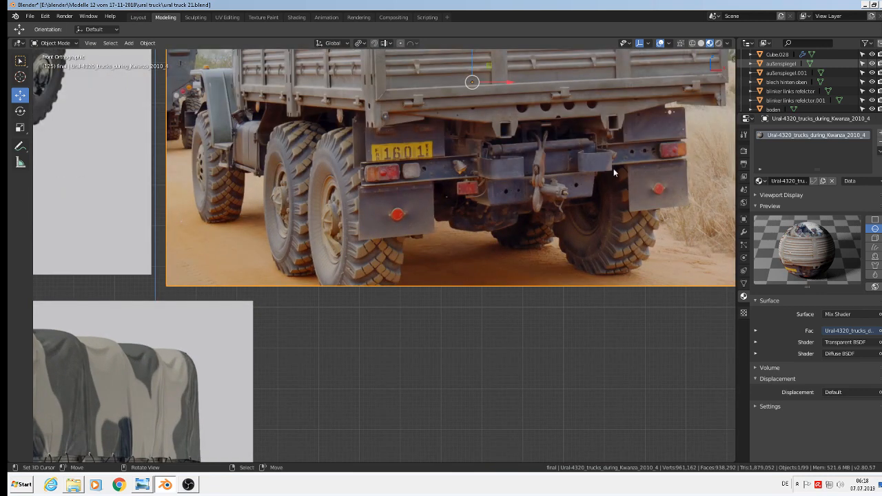
{"action": "middle_click_drag", "start_coordinate": [567, 193], "coordinate": [372, 275], "text": "shift"}
{"action": "scroll", "coordinate": [344, 249], "scroll_direction": "up", "scroll_amount": 1}
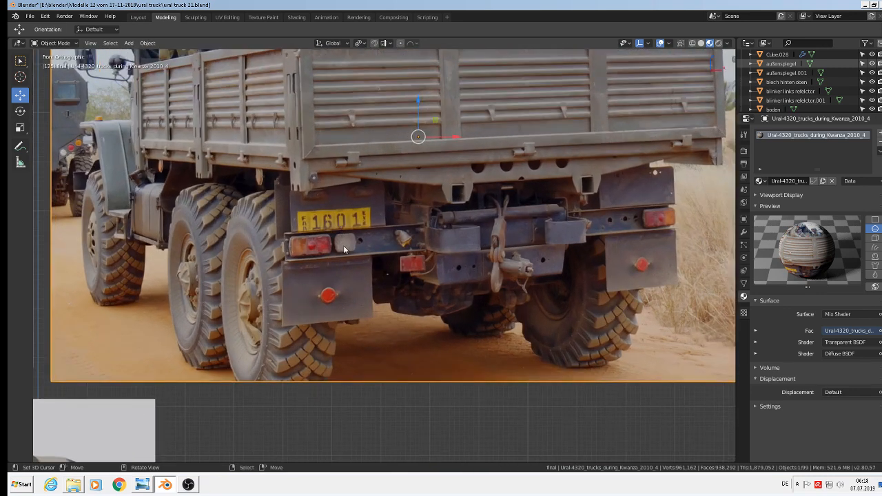
Step: Add a cube at the pale rear lamp in the photo and scale it uniformly to about 0.027
{"action": "left_click", "coordinate": [129, 42]}
{"action": "mouse_move", "coordinate": [138, 55]}
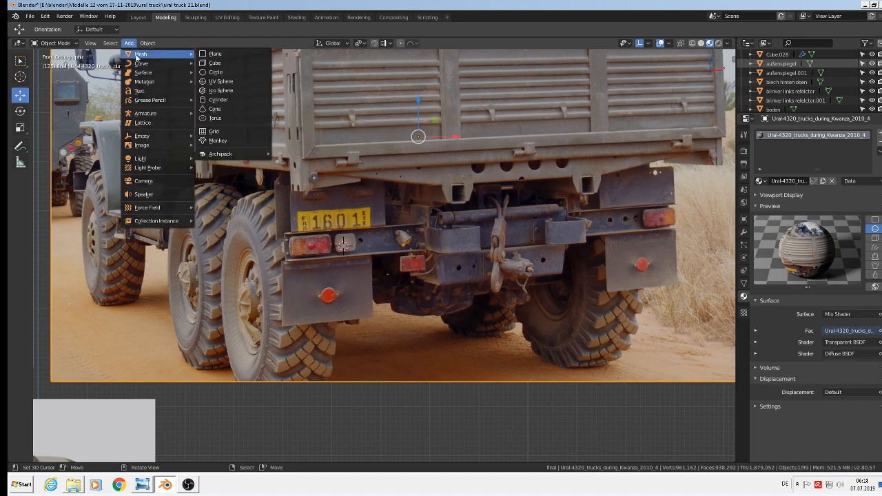
{"action": "left_click", "coordinate": [207, 64]}
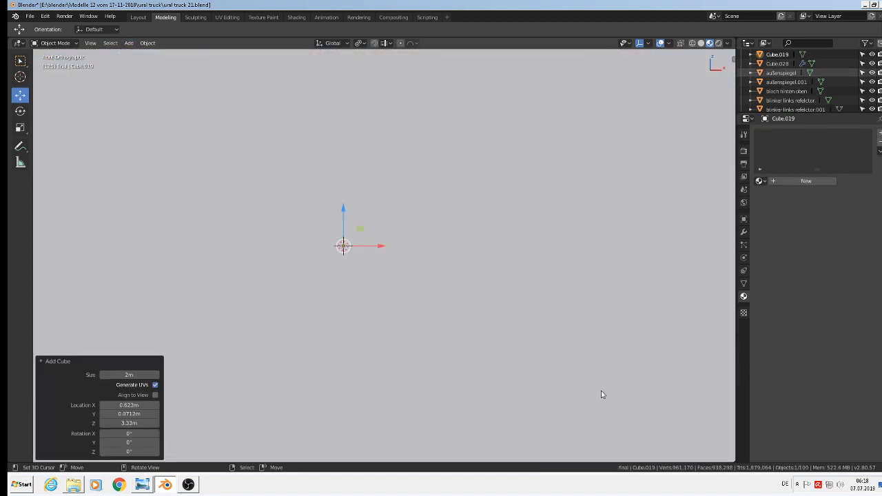
{"action": "key", "text": "s"}
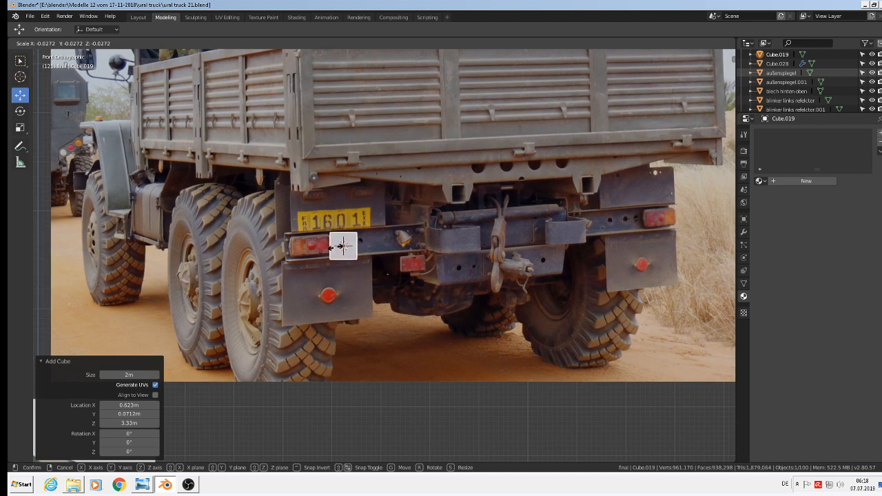
{"action": "left_click", "coordinate": [341, 246]}
Step: Move the cube -0.0647 m along X, stretch it along X into a beam, and shift it 0.0938 m along X over the photographed crossmember
{"action": "left_click_drag", "start_coordinate": [385, 250], "coordinate": [354, 250]}
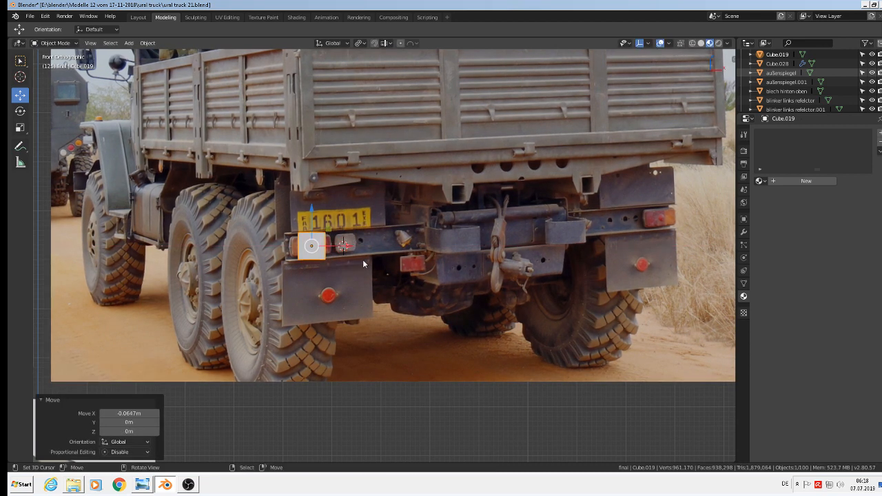
{"action": "key", "text": "s"}
{"action": "key", "text": "x"}
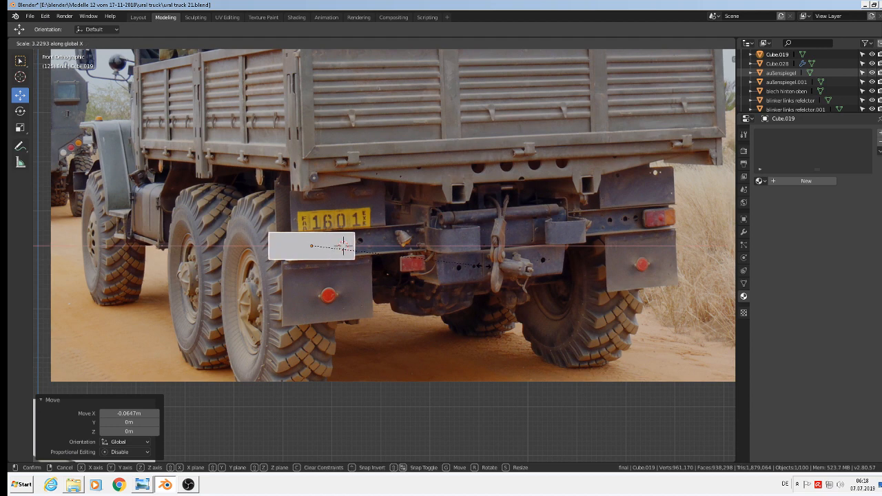
{"action": "left_click", "coordinate": [571, 277]}
{"action": "left_click_drag", "start_coordinate": [348, 245], "coordinate": [395, 245]}
{"action": "key", "text": "s"}
{"action": "key", "text": "Escape"}
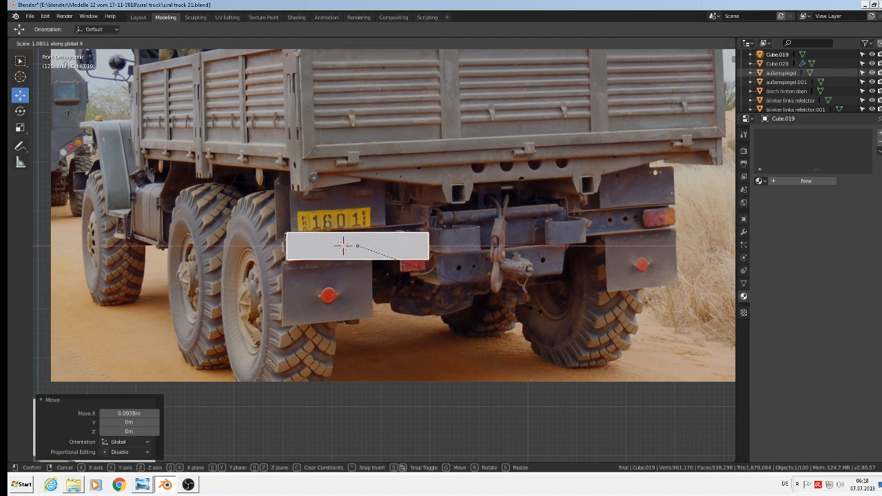
Step: Move the beam -0.164 m along the global Y axis, out in front of the reference photo
{"action": "left_click_drag", "start_coordinate": [359, 215], "coordinate": [323, 178]}
{"action": "middle_click_drag", "start_coordinate": [323, 176], "coordinate": [403, 214]}
{"action": "left_click_drag", "start_coordinate": [328, 184], "coordinate": [392, 217]}
{"action": "scroll", "coordinate": [425, 246], "scroll_direction": "up", "scroll_amount": 5}
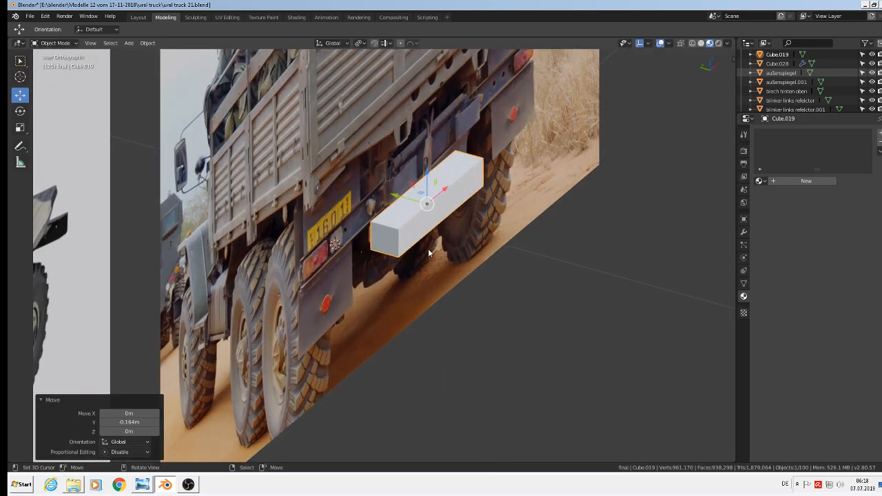
Step: Delete the beam's two front vertical edges to open its front and both ends, leaving a C-shaped channel
{"action": "key", "text": "Tab"}
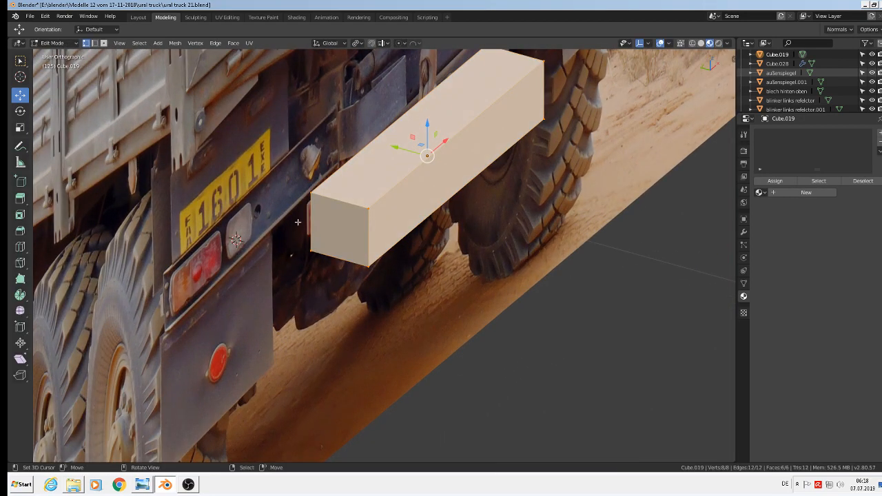
{"action": "left_click", "coordinate": [95, 43]}
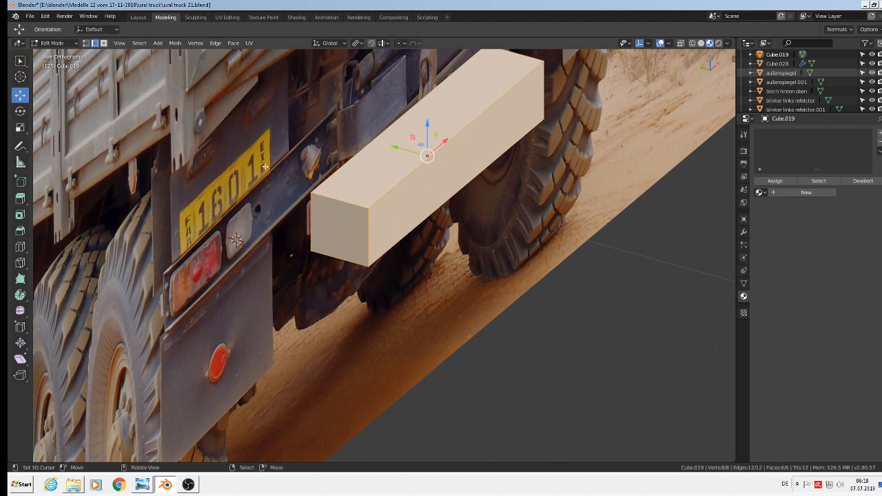
{"action": "left_click", "coordinate": [367, 229]}
{"action": "left_click", "coordinate": [545, 94], "text": "shift"}
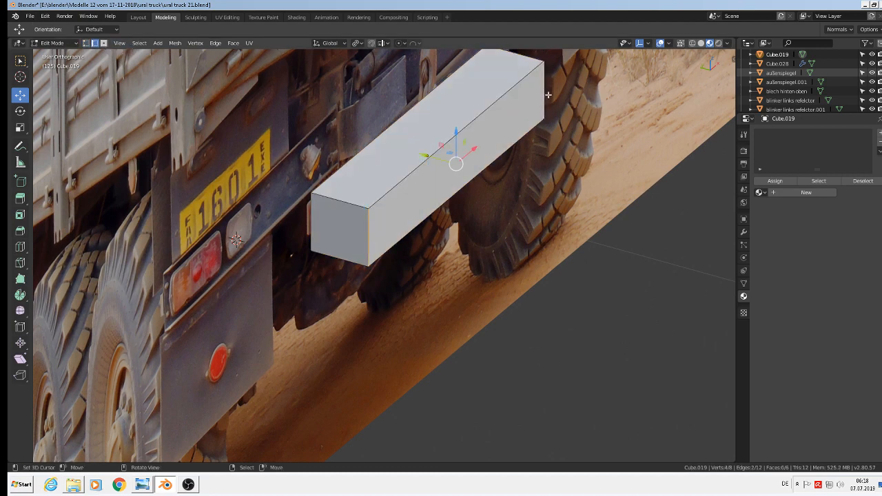
{"action": "key", "text": "x"}
{"action": "left_click", "coordinate": [522, 103]}
{"action": "scroll", "coordinate": [504, 189], "scroll_direction": "down", "scroll_amount": 2}
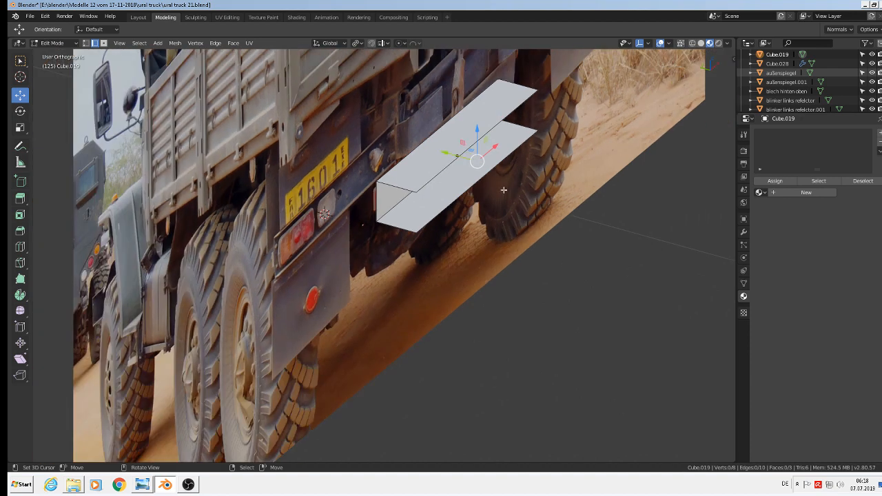
Step: Move the channel's two free long edges 0.027 m along global Y to shorten its flanges
{"action": "right_click", "coordinate": [445, 166]}
{"action": "right_click", "coordinate": [448, 204], "text": "shift"}
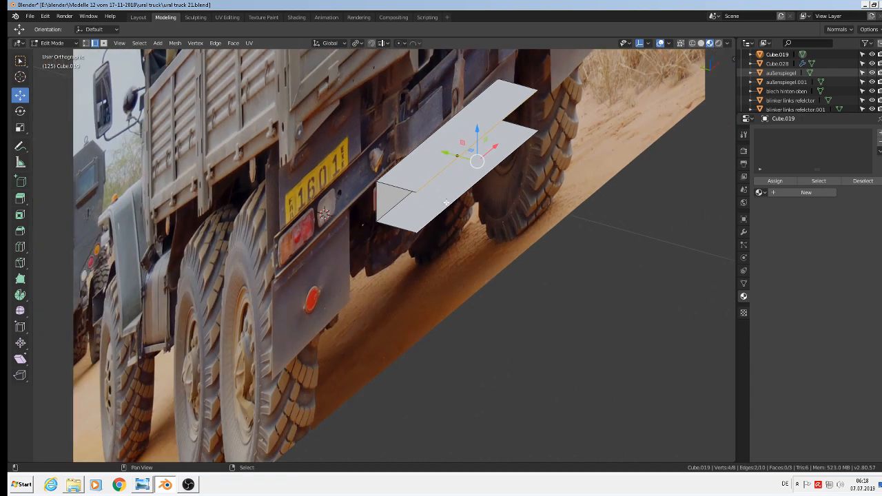
{"action": "left_click_drag", "start_coordinate": [447, 152], "coordinate": [423, 151]}
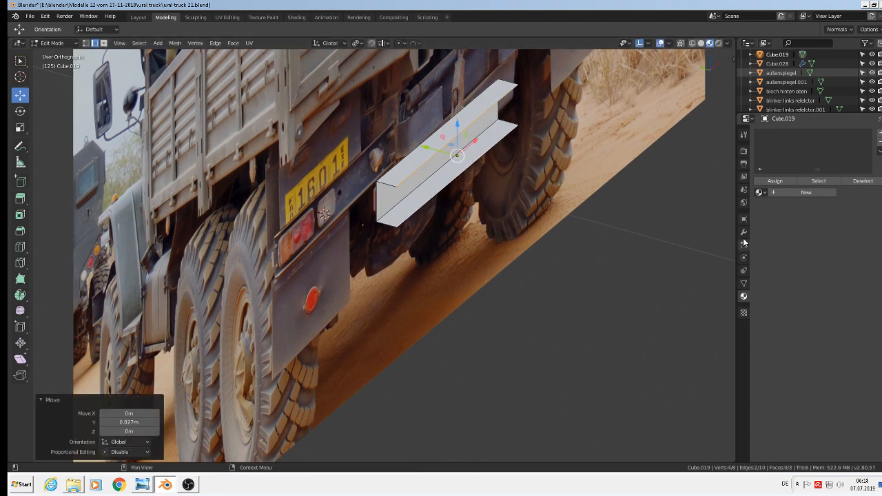
{"action": "key", "text": "Tab"}
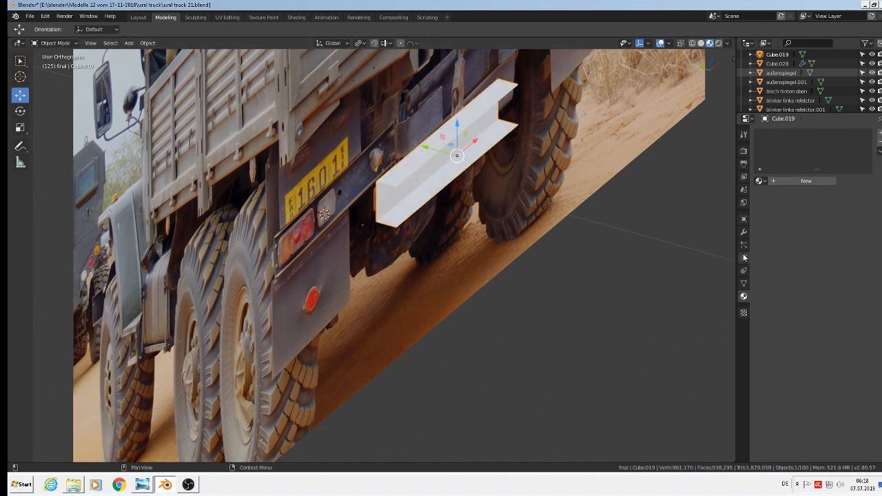
Step: Add a Solidify modifier to the channel with 0.06 m thickness and Even Thickness enabled
{"action": "left_click", "coordinate": [744, 233]}
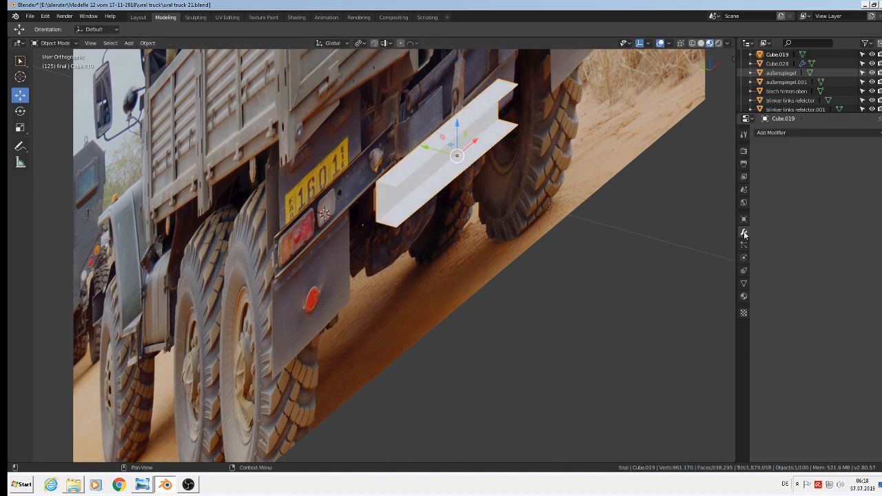
{"action": "left_click", "coordinate": [773, 133]}
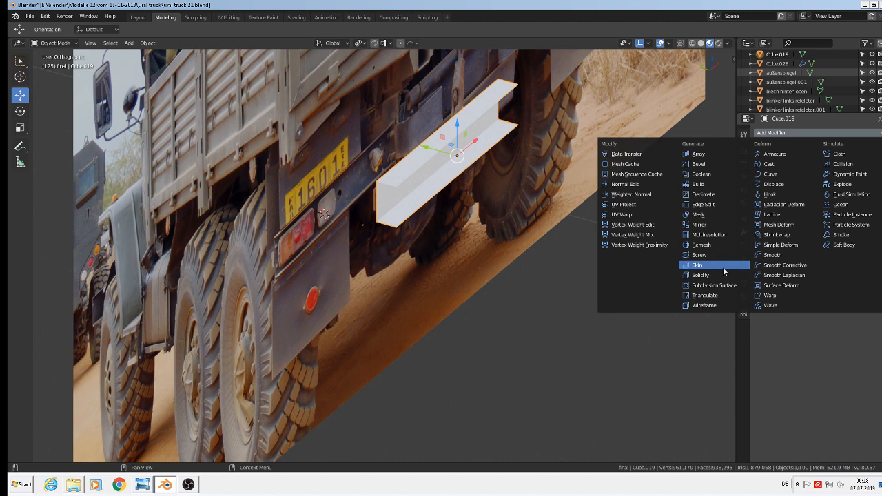
{"action": "left_click", "coordinate": [714, 274]}
{"action": "scroll", "coordinate": [405, 174], "scroll_direction": "up", "scroll_amount": 3}
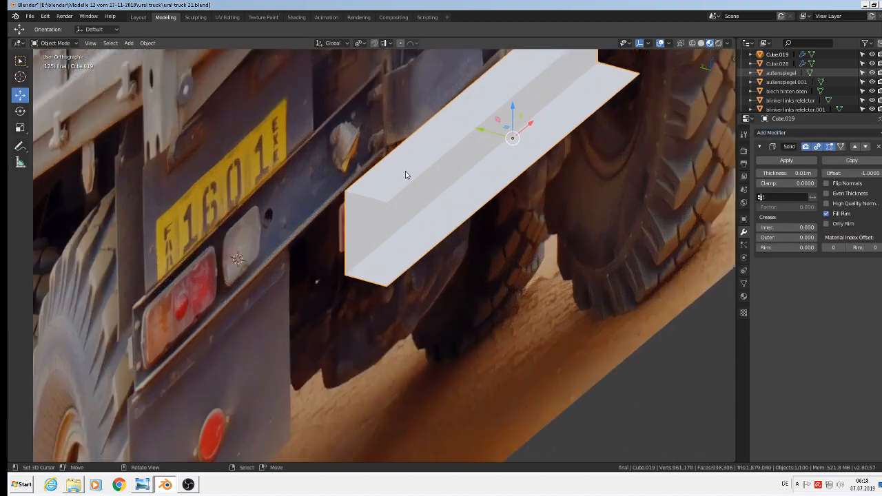
{"action": "scroll", "coordinate": [396, 181], "scroll_direction": "up", "scroll_amount": 4}
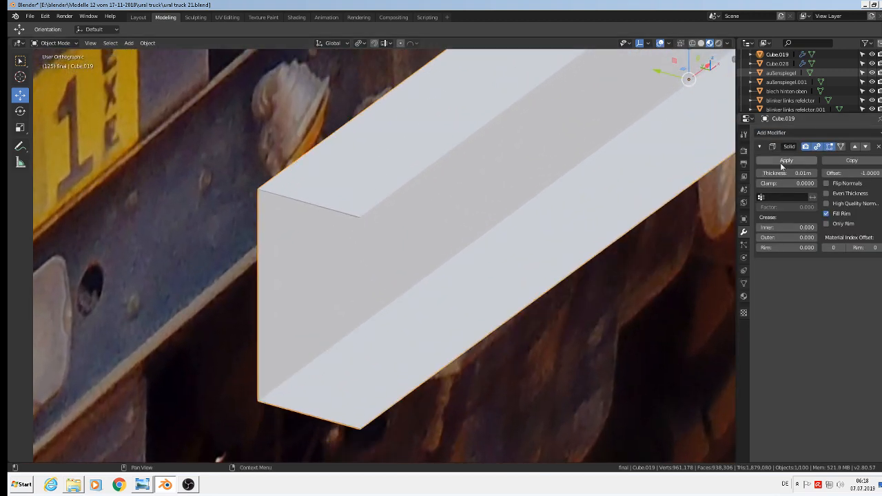
{"action": "mouse_move", "coordinate": [786, 173]}
{"action": "left_mouse_down"}
{"action": "mouse_move", "coordinate": [803, 173]}
{"action": "mouse_move", "coordinate": [795, 173]}
{"action": "left_mouse_up"}
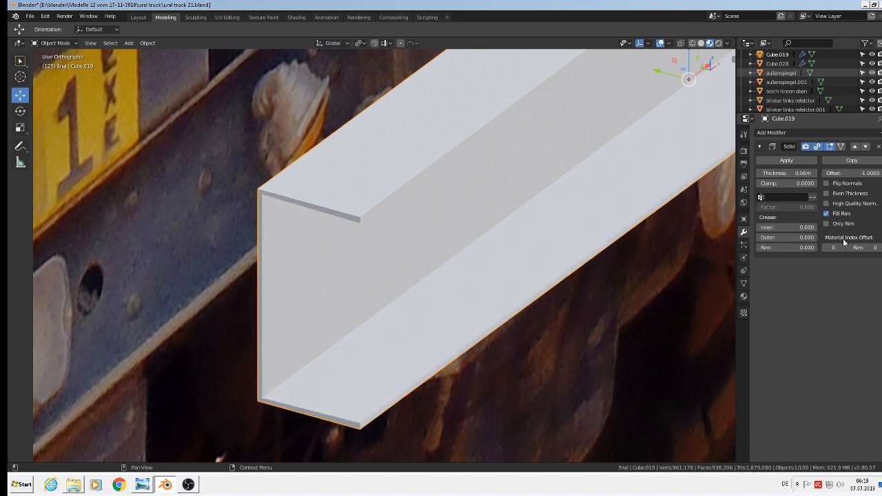
{"action": "left_click", "coordinate": [828, 194]}
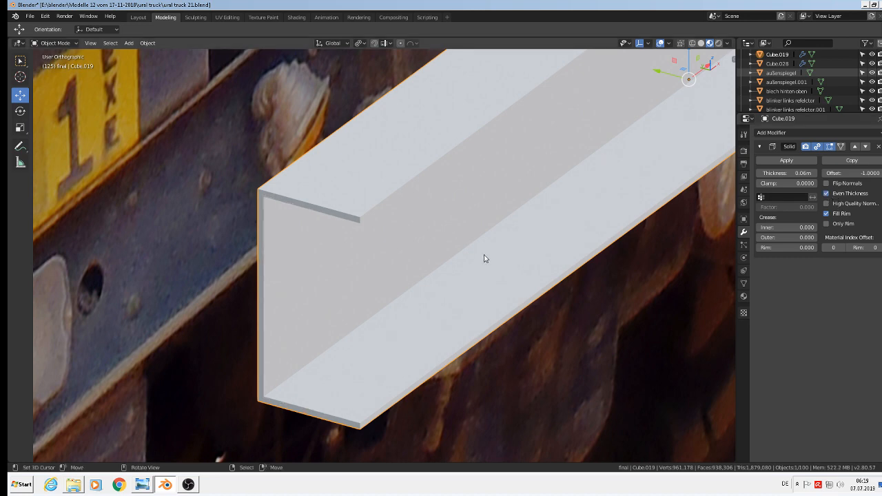
Step: Make a linked duplicate of the channel and move it 0.575 m along global X to the truck's opposite rear side
{"action": "scroll", "coordinate": [482, 259], "scroll_direction": "down", "scroll_amount": 9}
{"action": "middle_click_drag", "start_coordinate": [509, 279], "coordinate": [446, 225]}
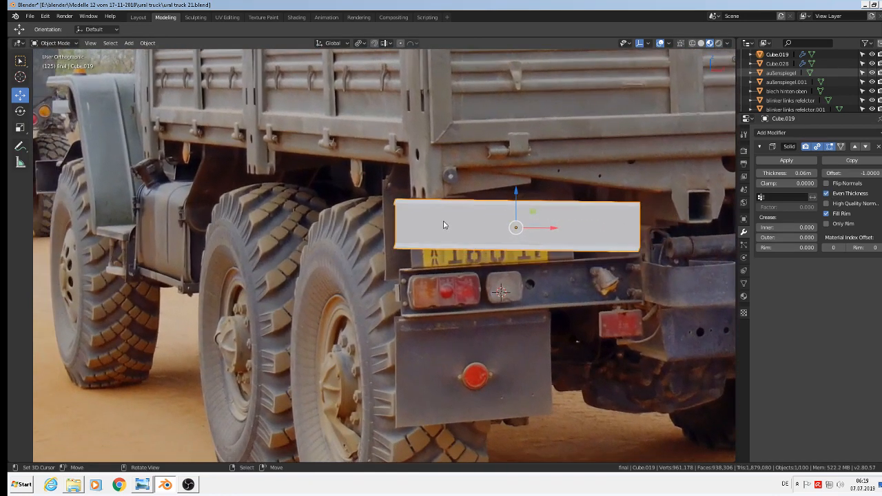
{"action": "scroll", "coordinate": [446, 225], "scroll_direction": "down", "scroll_amount": 2}
{"action": "key", "text": "KP_1"}
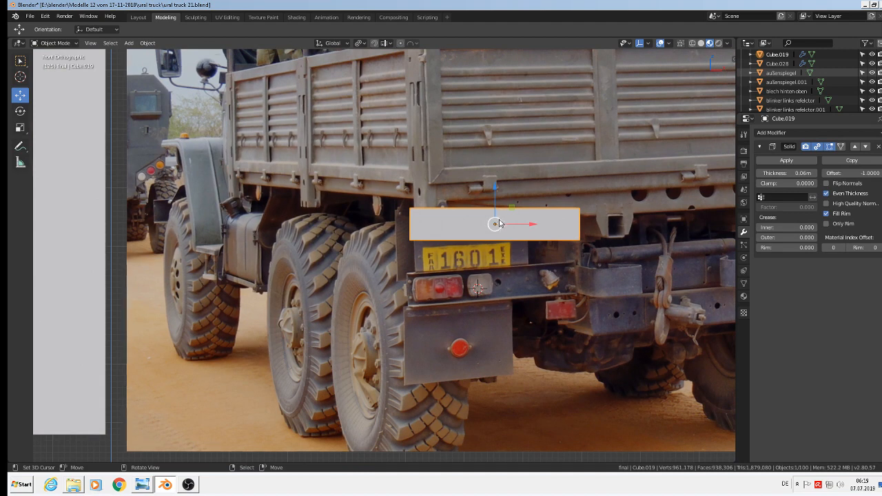
{"action": "scroll", "coordinate": [499, 223], "scroll_direction": "down", "scroll_amount": 4}
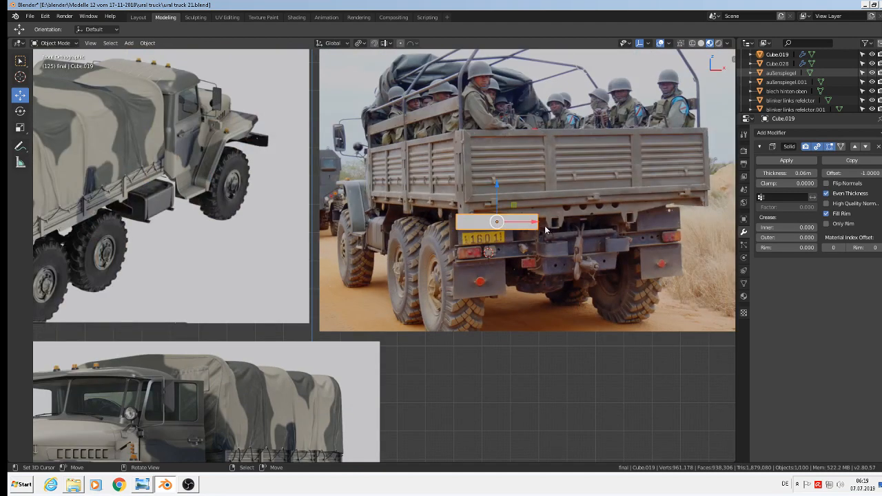
{"action": "key", "text": "alt+d"}
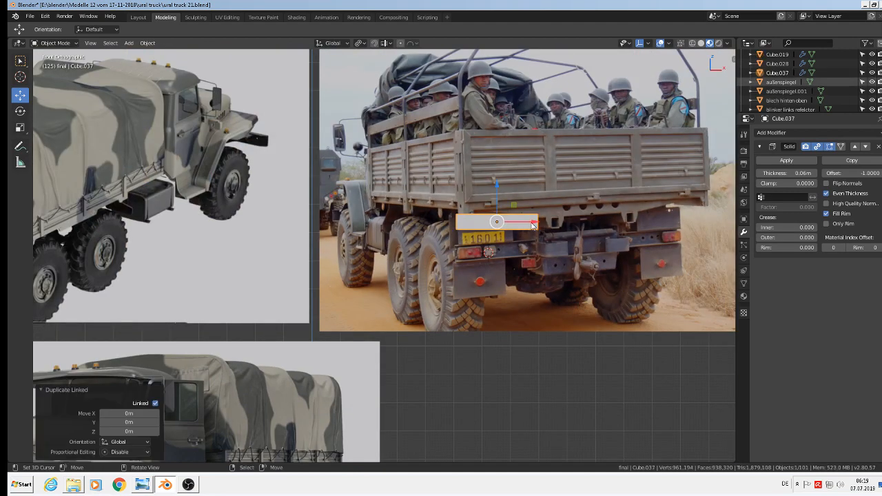
{"action": "key", "text": "x"}
{"action": "left_click", "coordinate": [684, 238]}
{"action": "scroll", "coordinate": [684, 245], "scroll_direction": "up", "scroll_amount": 4}
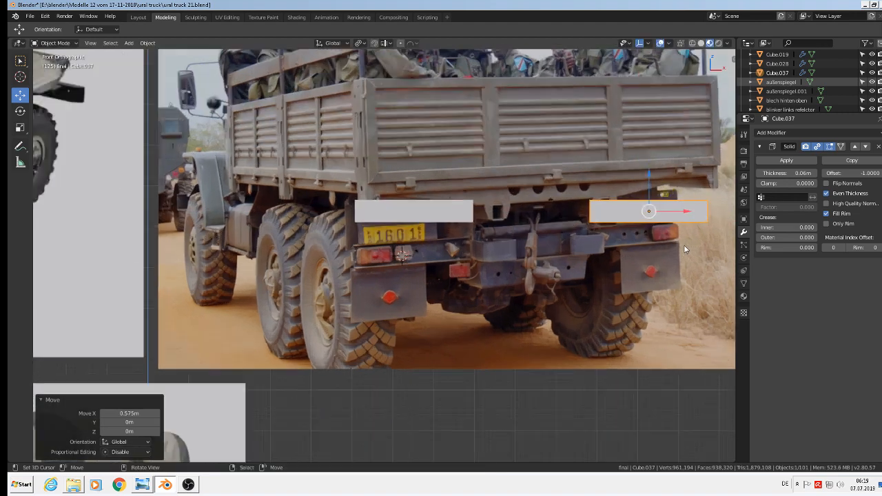
Step: Place the 3D cursor on the near end of the photographed rear crossbar and add a 24-vertex mesh circle there
{"action": "scroll", "coordinate": [428, 268], "scroll_direction": "up", "scroll_amount": 2}
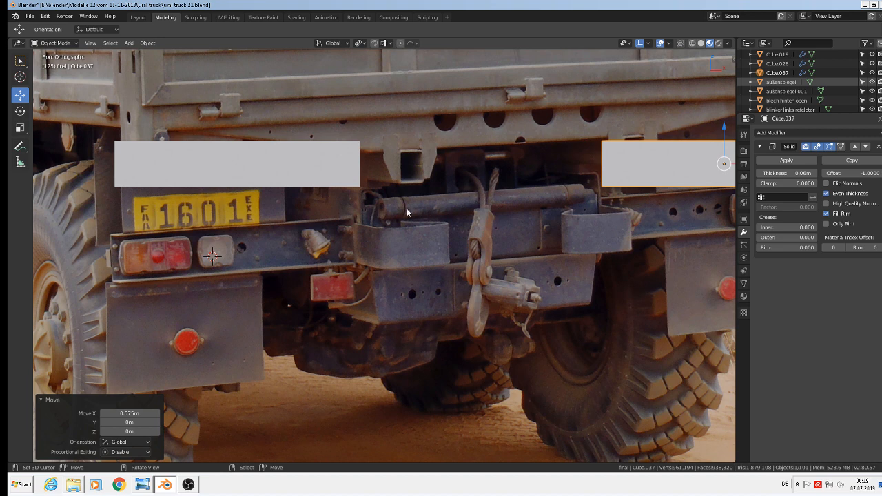
{"action": "left_click", "coordinate": [386, 208]}
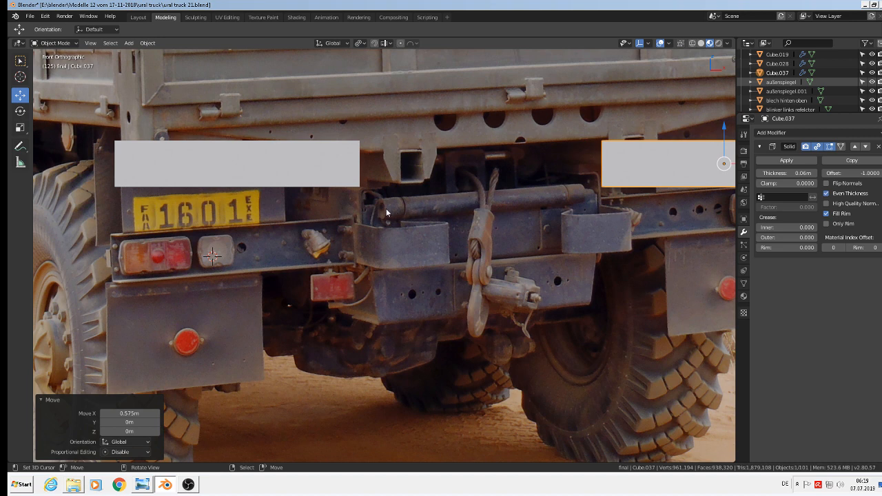
{"action": "left_click", "coordinate": [129, 43]}
{"action": "mouse_move", "coordinate": [136, 53]}
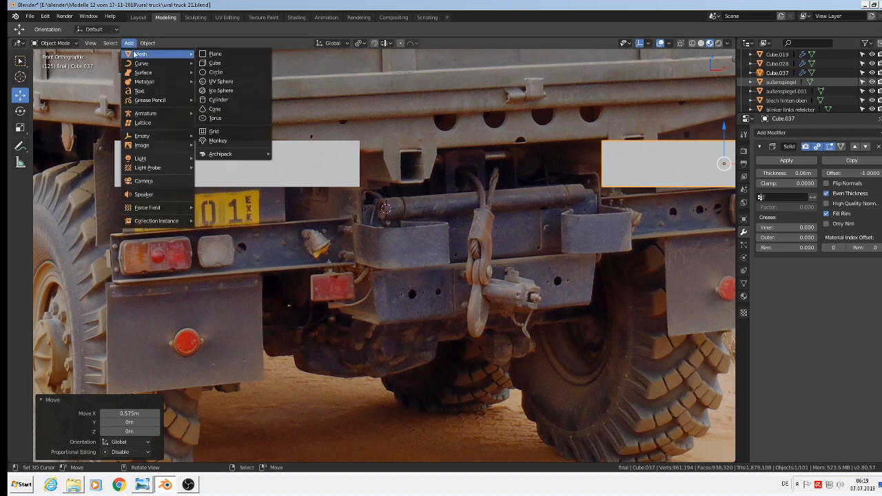
{"action": "left_click", "coordinate": [223, 71]}
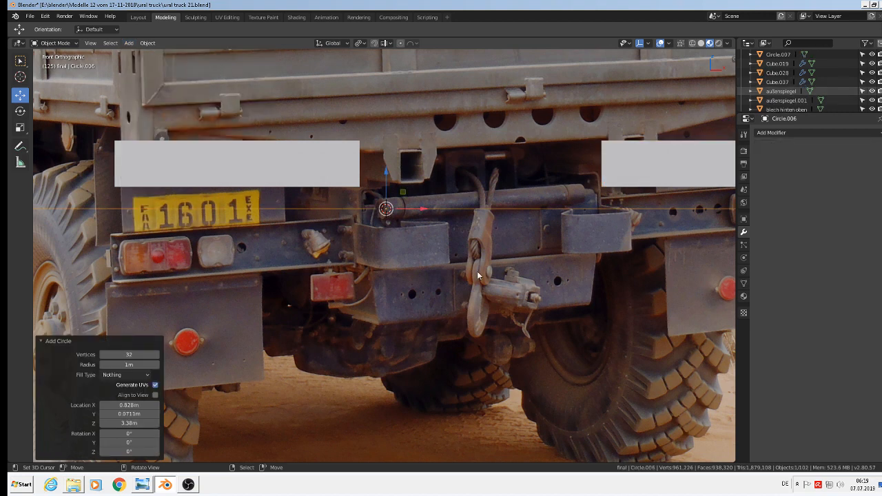
{"action": "left_click", "coordinate": [132, 354]}
Step: Scale the circle by 0.123, rotate it 90° about global Y, and scale it by 0.102 to match the bar's diameter
{"action": "key", "text": "s"}
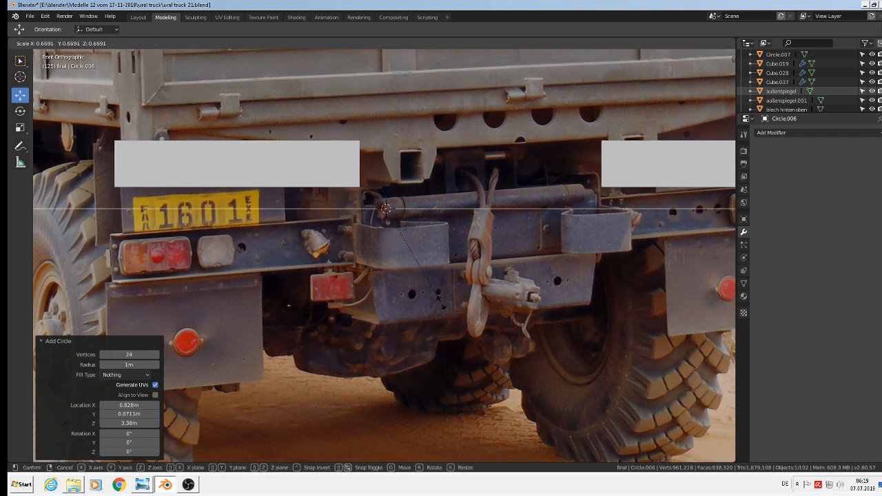
{"action": "left_click", "coordinate": [384, 233]}
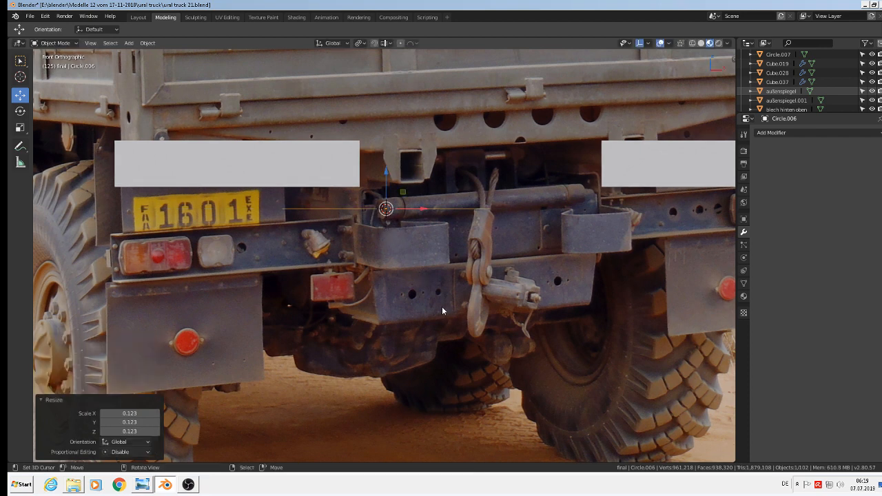
{"action": "key", "text": "r"}
{"action": "key", "text": "y"}
{"action": "key", "text": "9"}
{"action": "key", "text": "0"}
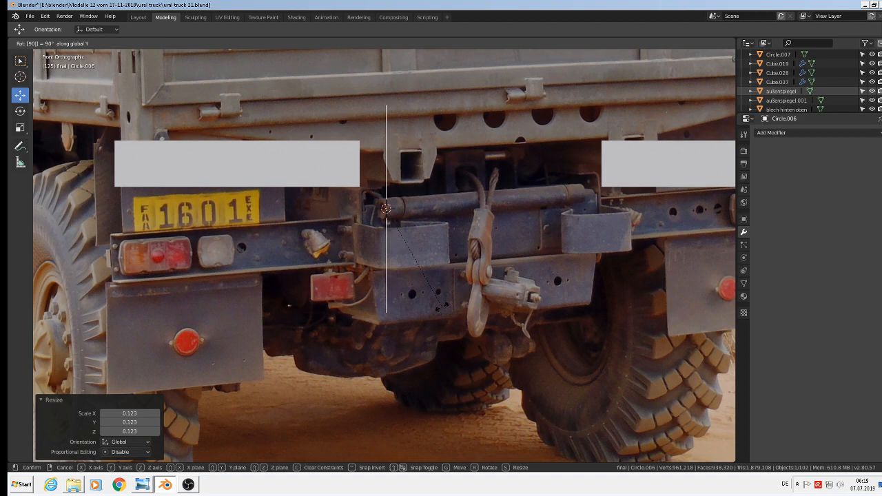
{"action": "key", "text": "Return"}
{"action": "key", "text": "s"}
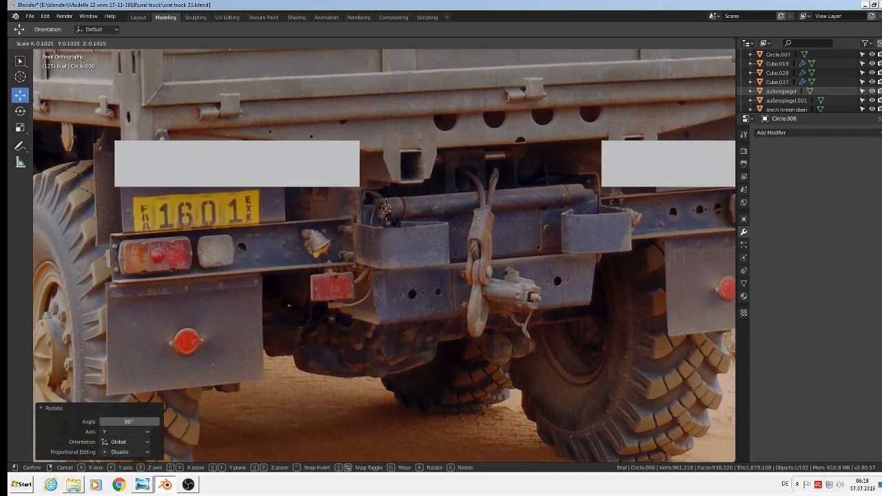
{"action": "left_click", "coordinate": [390, 219]}
Step: Move the circle about -0.307 m along global Y, out in front of the reference photo
{"action": "middle_click_drag", "start_coordinate": [390, 219], "coordinate": [507, 283]}
{"action": "left_click_drag", "start_coordinate": [351, 200], "coordinate": [590, 273]}
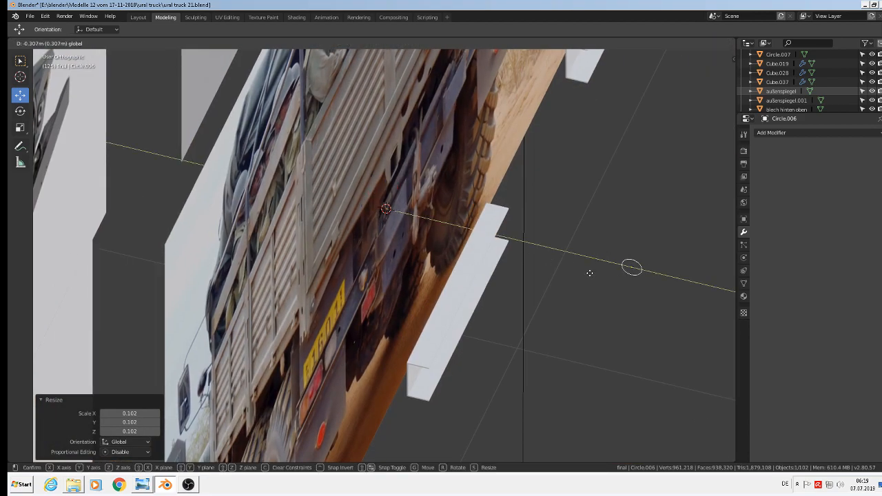
{"action": "left_click", "coordinate": [590, 273]}
Step: Extrude the circle's vertices inward at a scale of 0.805 to form a flat ring
{"action": "scroll", "coordinate": [651, 245], "scroll_direction": "up", "scroll_amount": 8}
{"action": "key", "text": "Tab"}
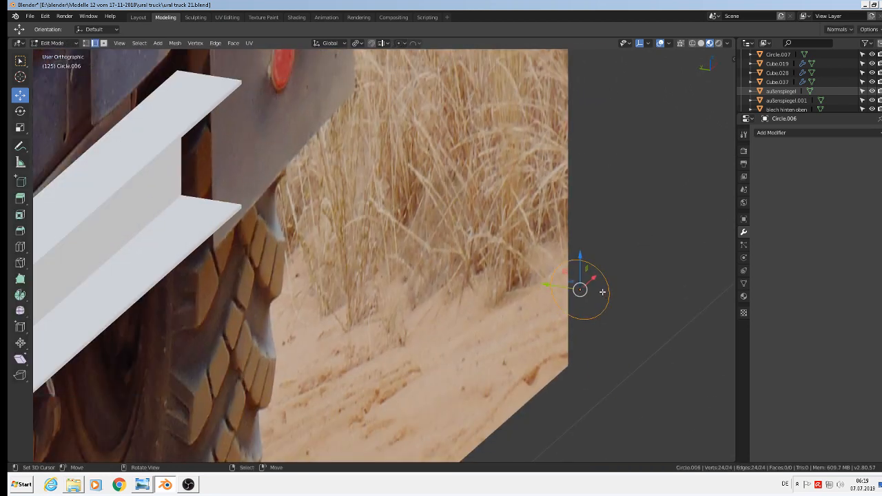
{"action": "left_click", "coordinate": [87, 43]}
{"action": "scroll", "coordinate": [502, 267], "scroll_direction": "up", "scroll_amount": 2}
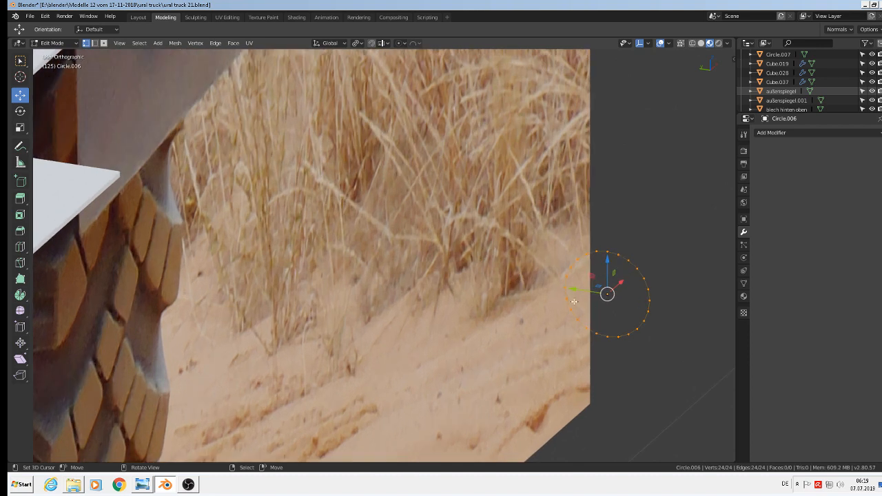
{"action": "key", "text": "e"}
{"action": "key", "text": "s"}
{"action": "left_click", "coordinate": [648, 333]}
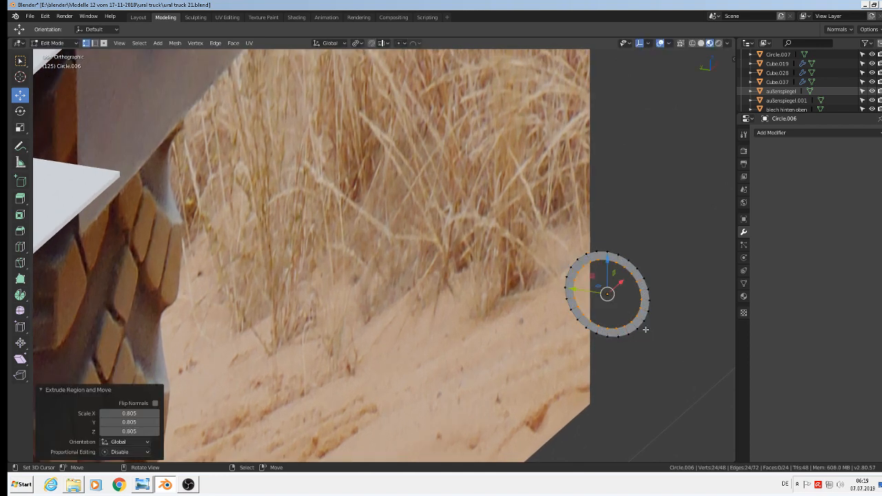
Step: Extrude the whole ring and move the new end about 0.0185 m along X to form the bar's end collar
{"action": "scroll", "coordinate": [610, 303], "scroll_direction": "up", "scroll_amount": 3}
{"action": "middle_click_drag", "start_coordinate": [496, 340], "coordinate": [427, 355]}
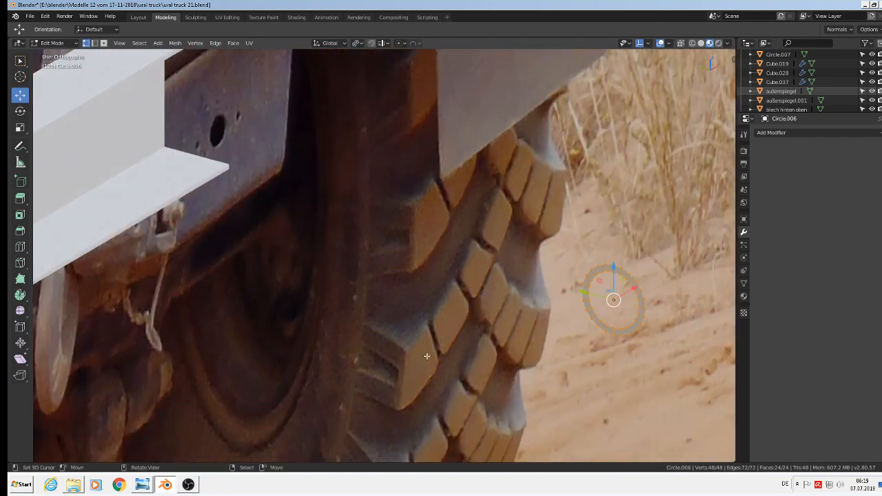
{"action": "scroll", "coordinate": [337, 344], "scroll_direction": "down", "scroll_amount": 3}
{"action": "key", "text": "KP_1"}
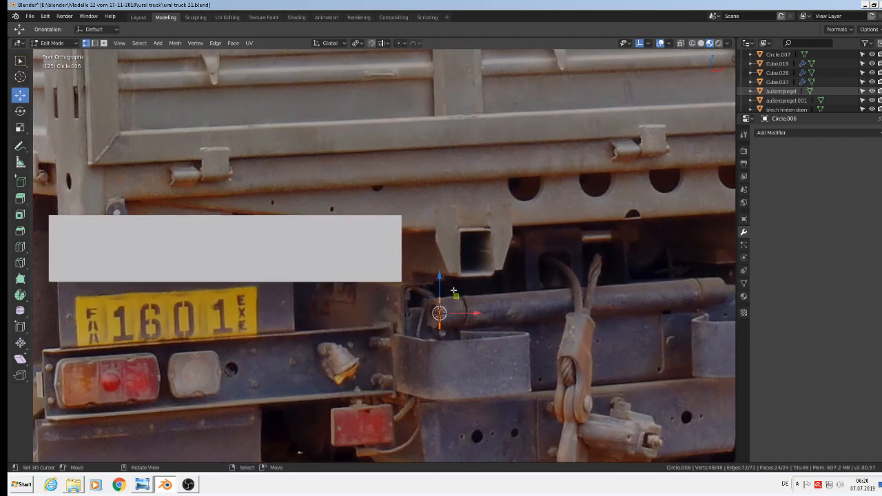
{"action": "key", "text": "e"}
{"action": "right_click", "coordinate": [463, 298]}
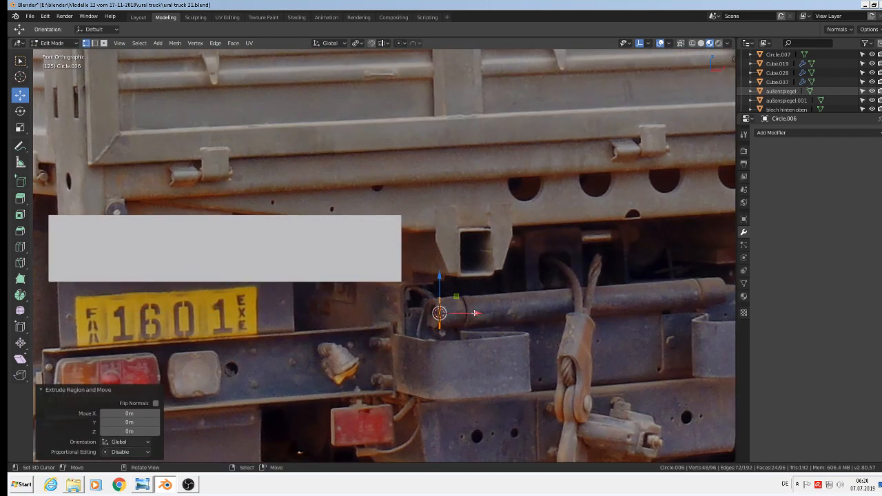
{"action": "key", "text": "g"}
{"action": "left_click", "coordinate": [501, 320]}
{"action": "scroll", "coordinate": [490, 326], "scroll_direction": "up", "scroll_amount": 4}
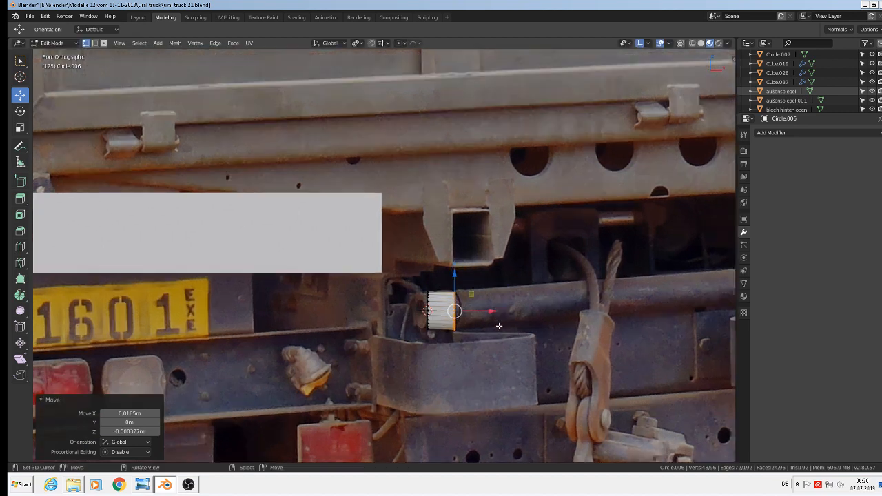
Step: Extrude and scale the collar's end ring for a narrow groove, and extrude it again 0.00127 m along X
{"action": "key", "text": "e"}
{"action": "key", "text": "s"}
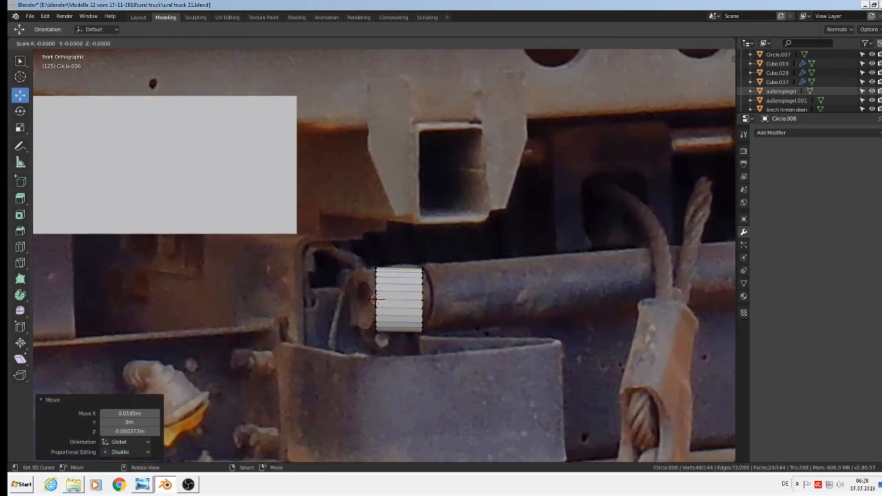
{"action": "left_click", "coordinate": [479, 324]}
{"action": "key", "text": "e"}
{"action": "right_click", "coordinate": [479, 324]}
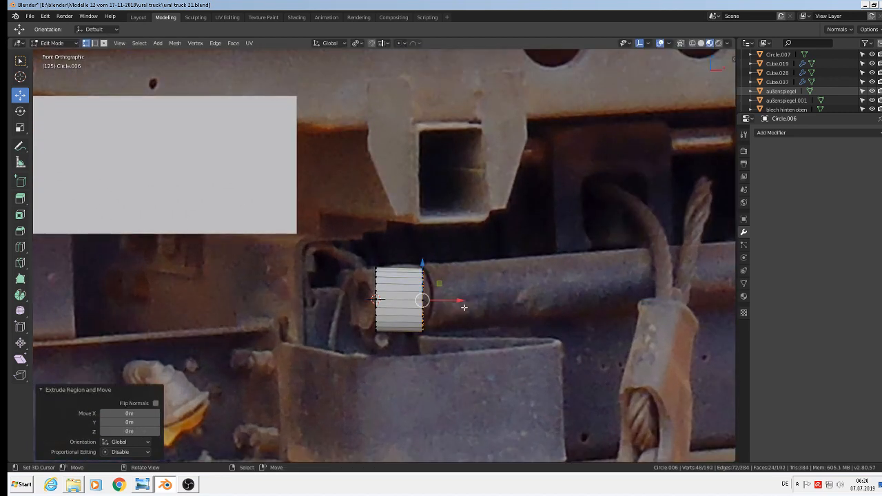
{"action": "left_click_drag", "start_coordinate": [461, 303], "coordinate": [464, 303]}
Step: Extrude the groove's end ring outward at a scale of 1.099
{"action": "key", "text": "e"}
{"action": "key", "text": "s"}
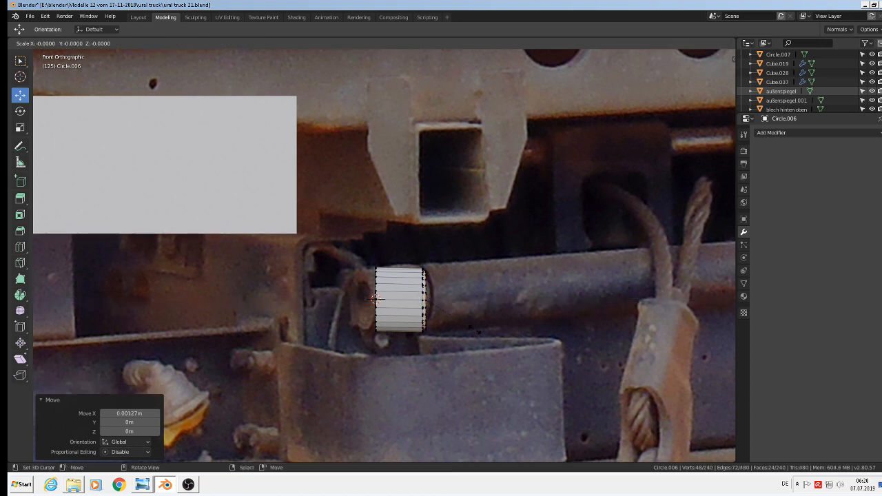
{"action": "left_click", "coordinate": [482, 332]}
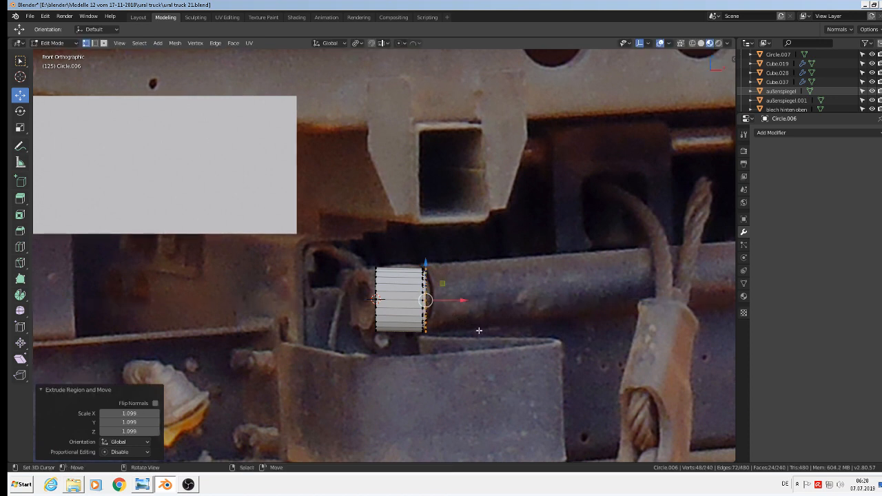
Step: Extrude the end ring 0.0949 m along X to form the bar's length up to the tow cable
{"action": "key", "text": "e"}
{"action": "left_click_drag", "start_coordinate": [464, 303], "coordinate": [700, 331]}
{"action": "scroll", "coordinate": [698, 333], "scroll_direction": "down", "scroll_amount": 4}
{"action": "scroll", "coordinate": [698, 333], "scroll_direction": "down", "scroll_amount": 6}
{"action": "scroll", "coordinate": [473, 262], "scroll_direction": "up", "scroll_amount": 5}
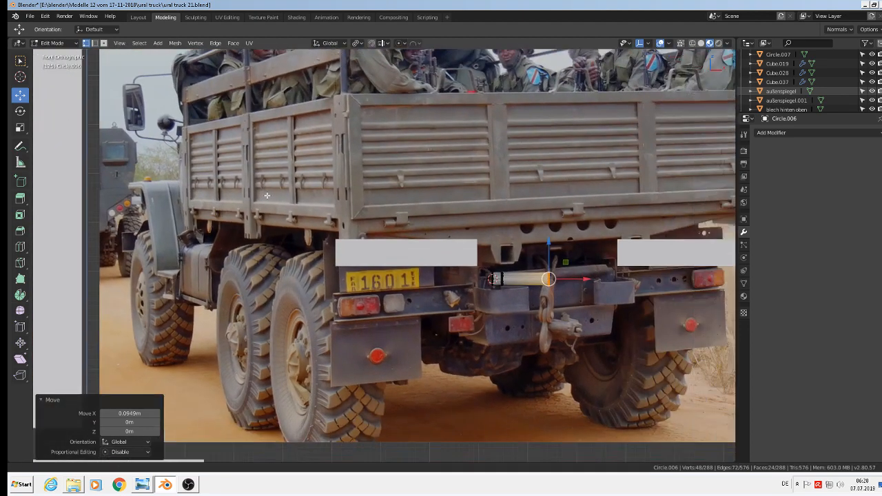
{"action": "scroll", "coordinate": [473, 262], "scroll_direction": "up", "scroll_amount": 1}
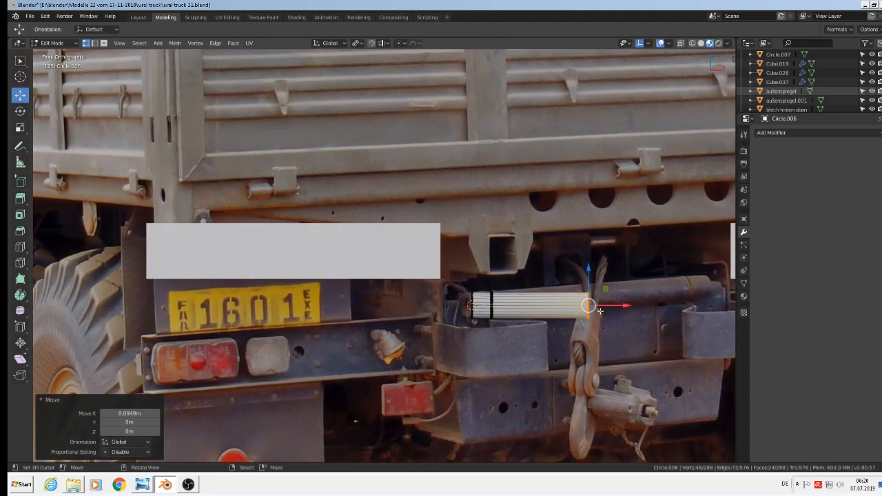
Step: Add a Mirror modifier to the bar, try mirroring on Z with bisect, and switch all of its axes off
{"action": "key", "text": "Tab"}
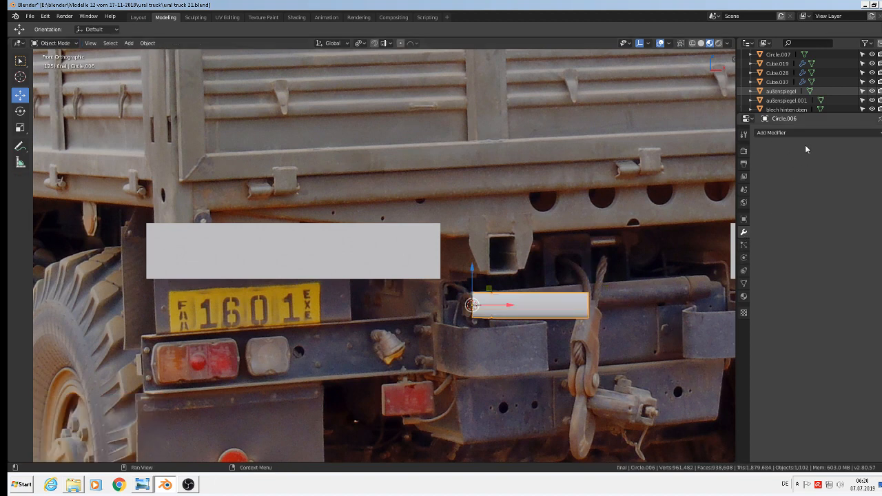
{"action": "left_click", "coordinate": [790, 133]}
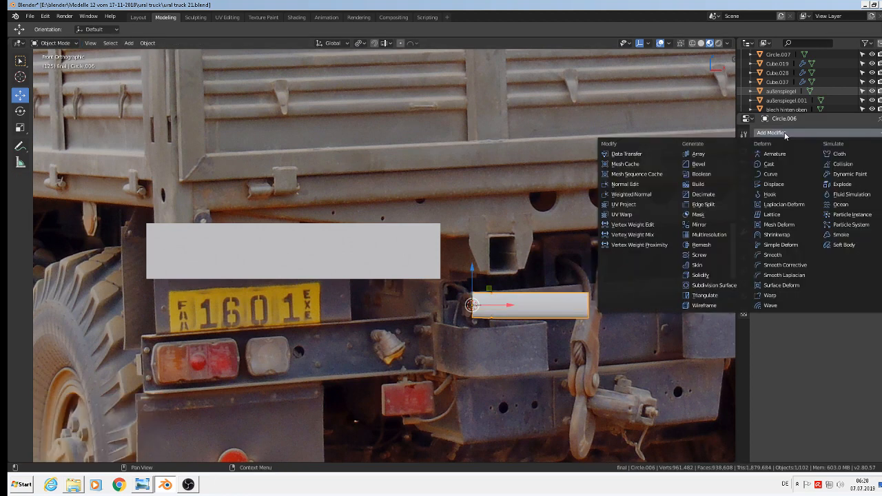
{"action": "left_click", "coordinate": [704, 224]}
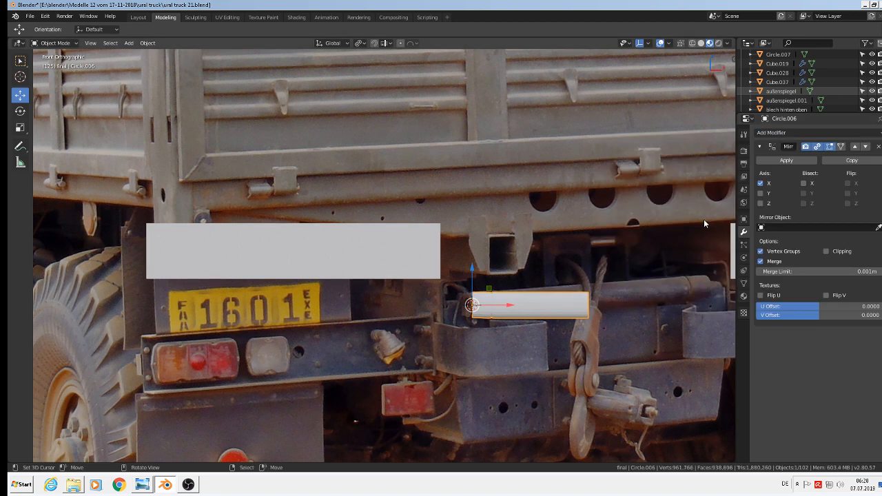
{"action": "left_click", "coordinate": [761, 184]}
{"action": "left_click", "coordinate": [760, 194]}
{"action": "left_click", "coordinate": [760, 194]}
{"action": "left_click", "coordinate": [761, 203]}
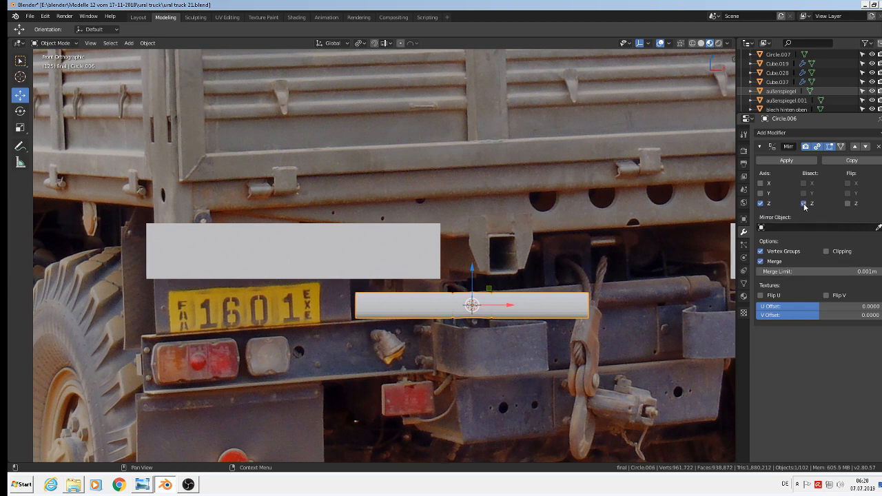
{"action": "left_click", "coordinate": [761, 205]}
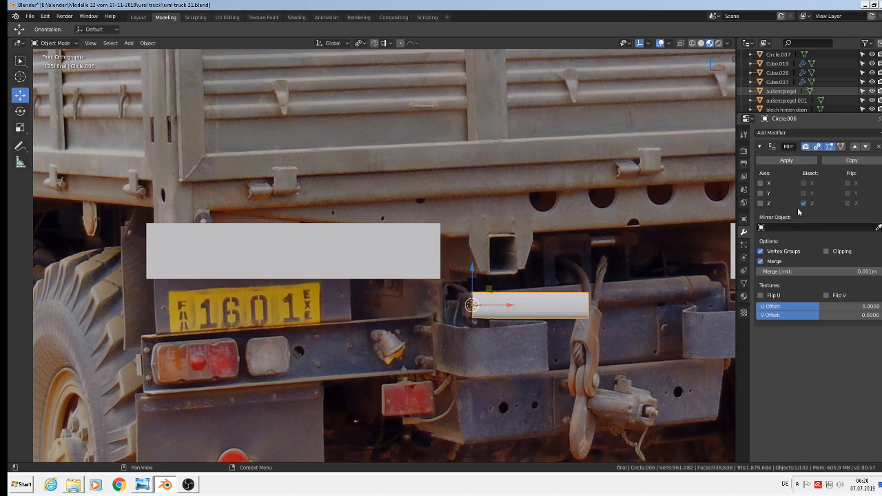
Step: Snap the 3D cursor to the bar's end ring at the tow cable and set the bar's origin to the 3D cursor
{"action": "scroll", "coordinate": [559, 313], "scroll_direction": "up", "scroll_amount": 2}
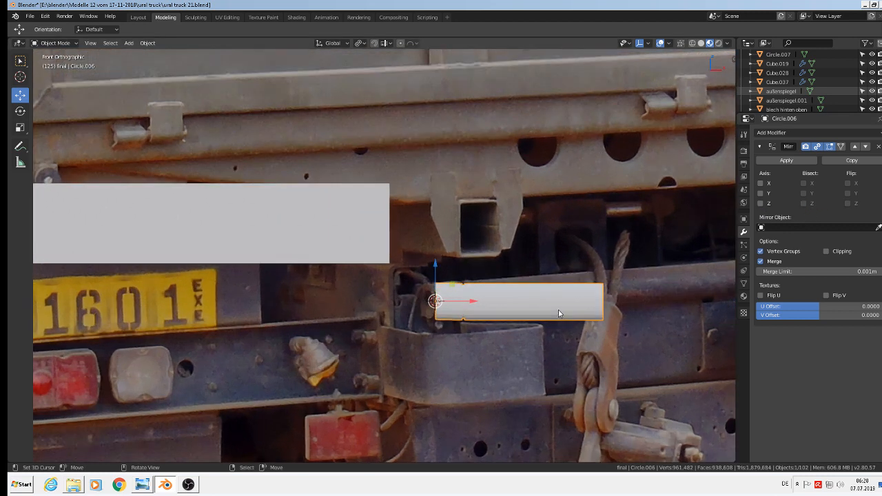
{"action": "key", "text": "Tab"}
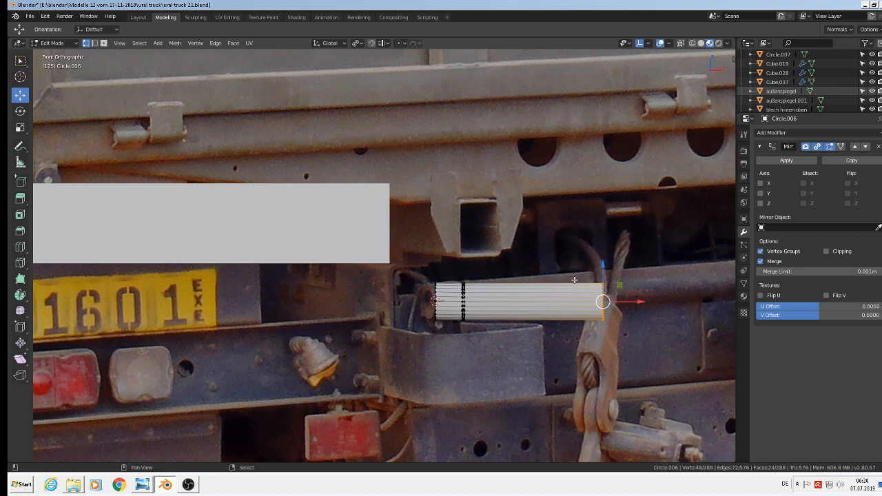
{"action": "key", "text": "shift+s"}
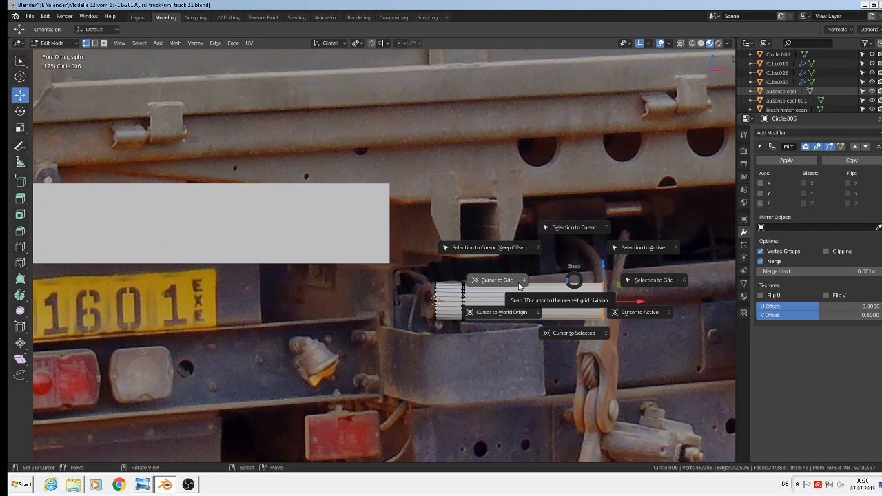
{"action": "left_click", "coordinate": [579, 338]}
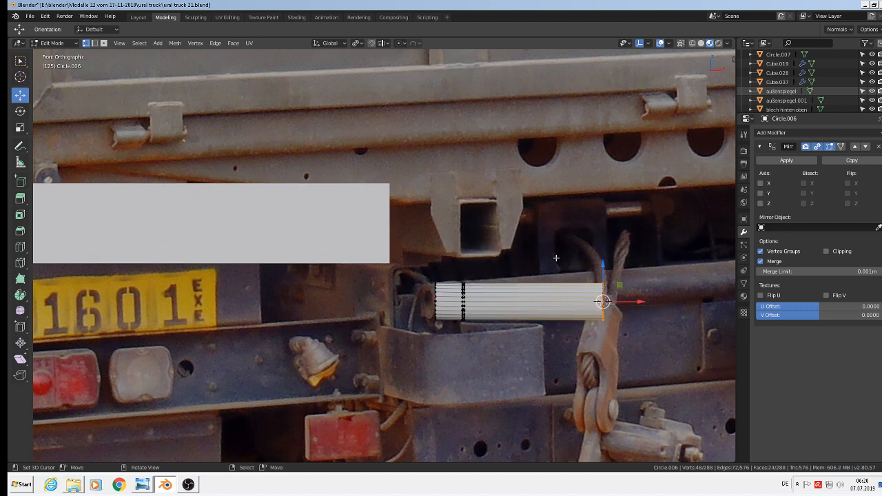
{"action": "key", "text": "Tab"}
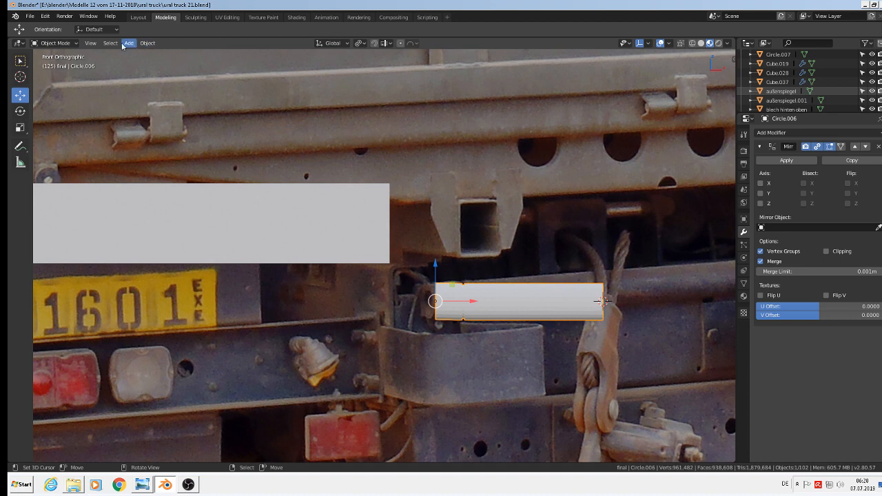
{"action": "left_click", "coordinate": [147, 43]}
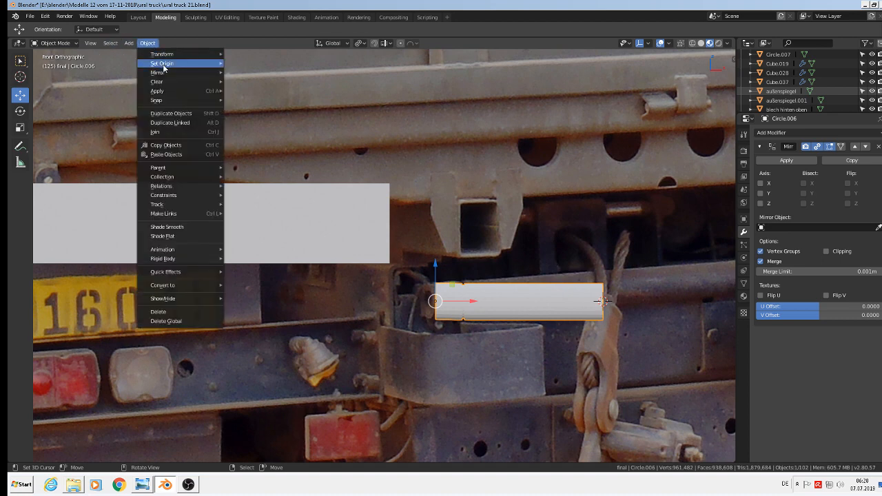
{"action": "mouse_move", "coordinate": [164, 64]}
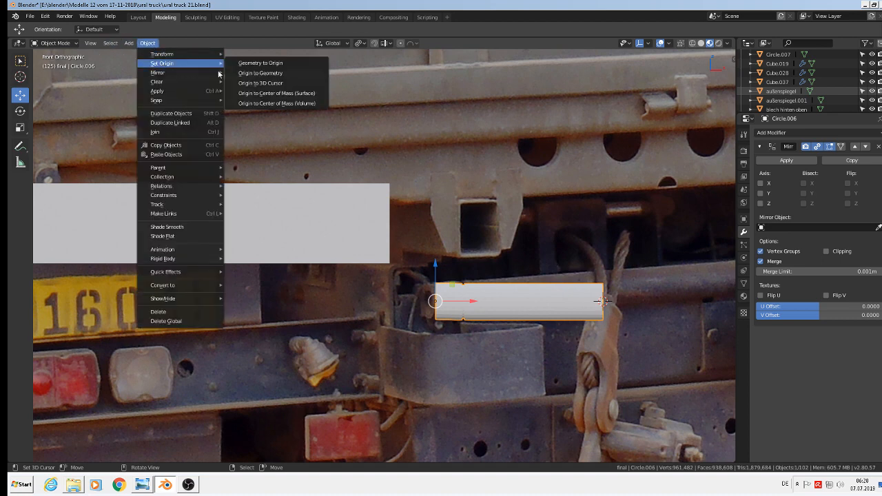
{"action": "left_click", "coordinate": [263, 83]}
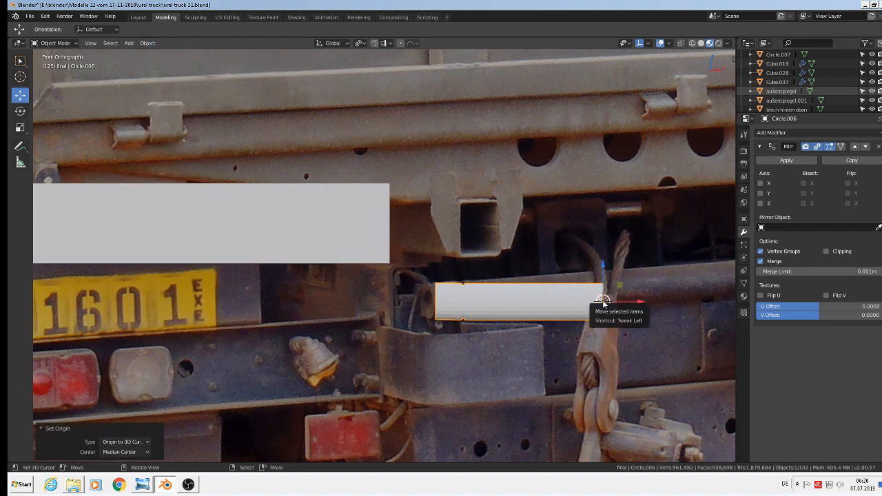
Step: Set the bar's Mirror modifier to the Z axis only, after trying X
{"action": "left_click", "coordinate": [761, 183]}
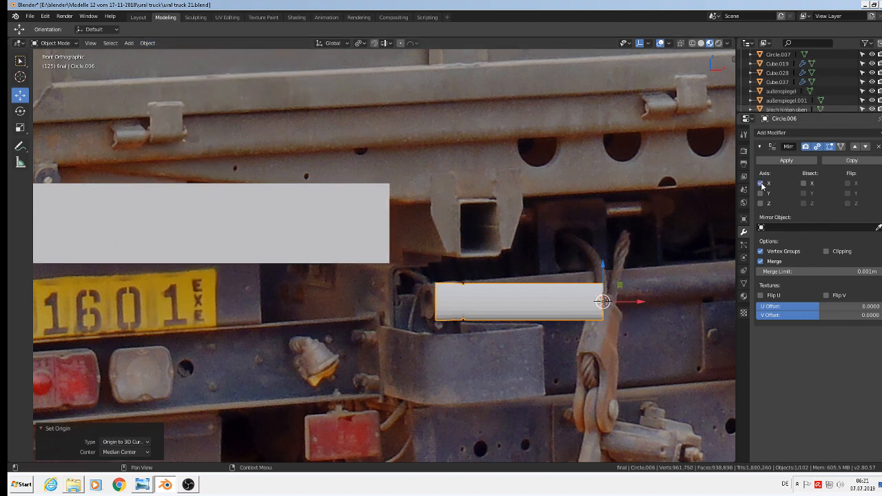
{"action": "left_click", "coordinate": [761, 204]}
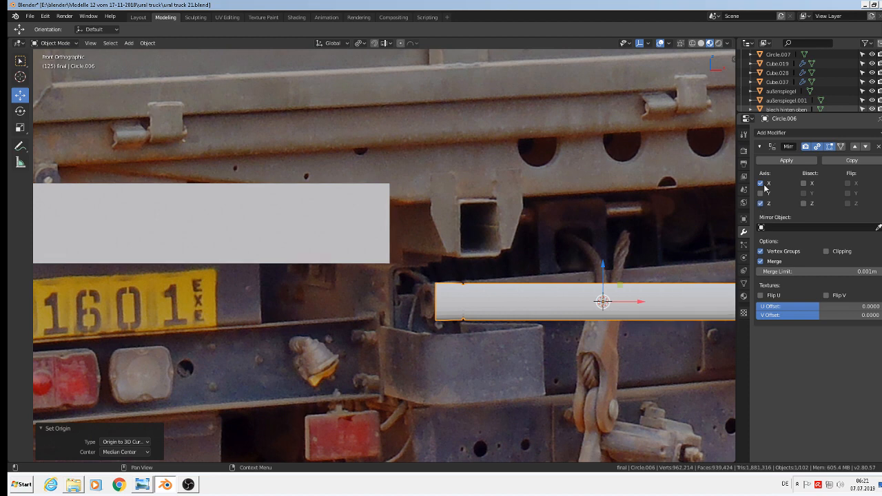
{"action": "left_click", "coordinate": [761, 183]}
{"action": "scroll", "coordinate": [646, 301], "scroll_direction": "down", "scroll_amount": 3}
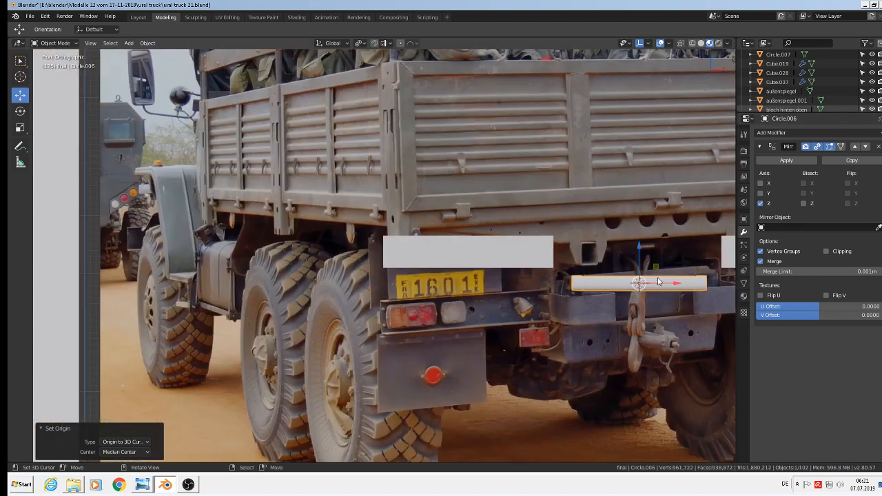
{"action": "scroll", "coordinate": [647, 301], "scroll_direction": "up", "scroll_amount": 4}
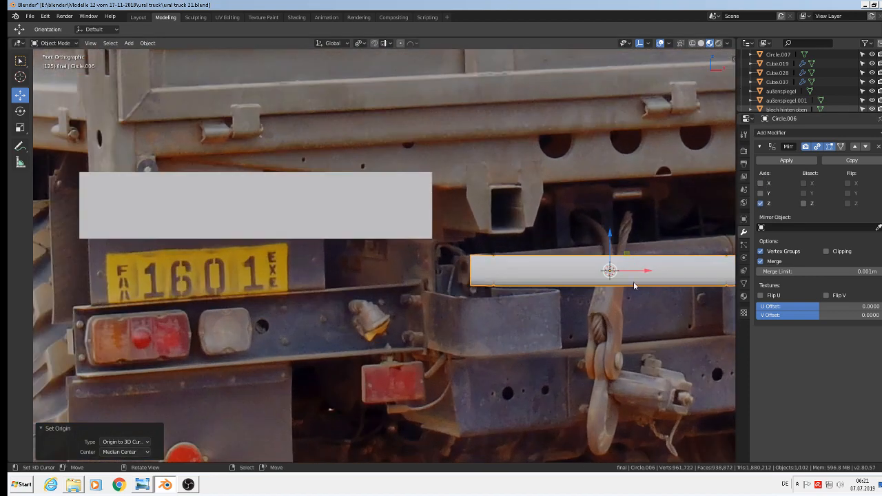
Step: Apply smooth shading to the mirrored bar
{"action": "left_click", "coordinate": [147, 43]}
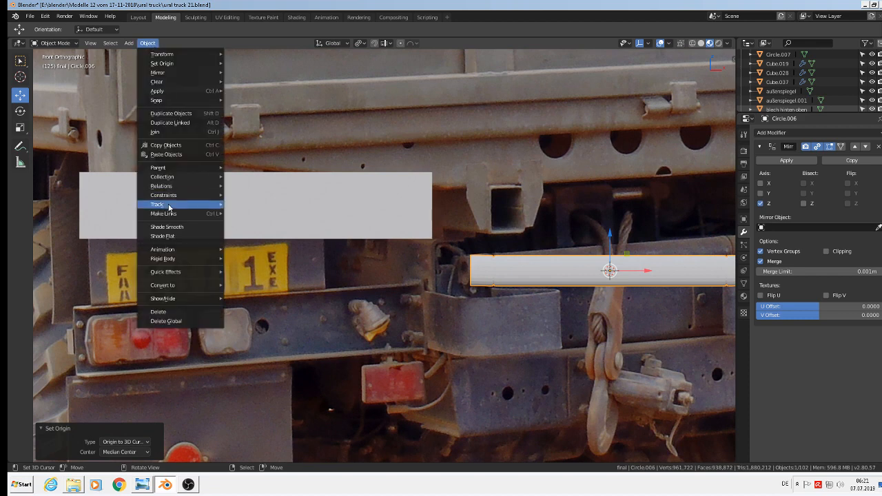
{"action": "left_click", "coordinate": [172, 226]}
{"action": "scroll", "coordinate": [516, 262], "scroll_direction": "up", "scroll_amount": 2}
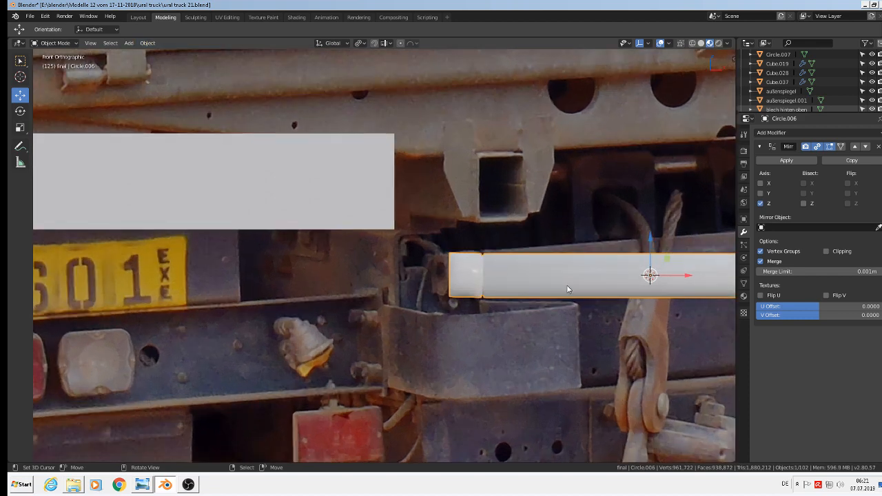
{"action": "scroll", "coordinate": [301, 237], "scroll_direction": "right", "scroll_amount": 1, "text": "ctrl"}
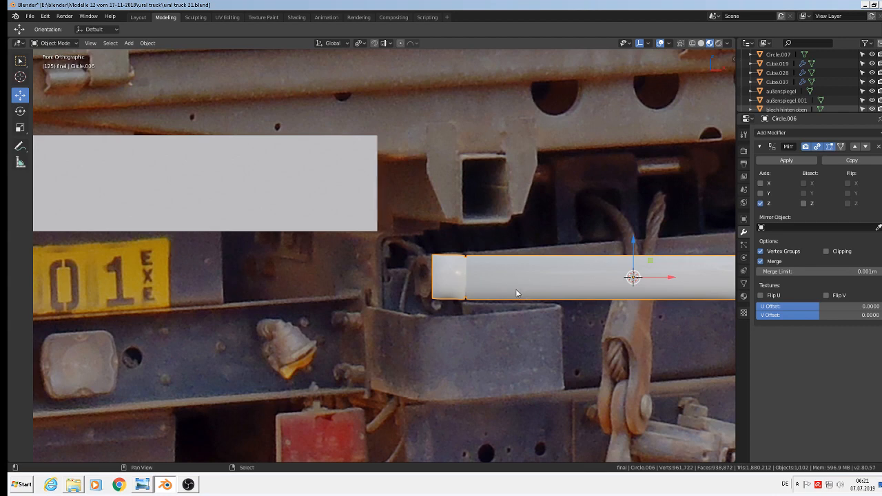
{"action": "scroll", "coordinate": [499, 290], "scroll_direction": "down", "scroll_amount": 5}
{"action": "scroll", "coordinate": [634, 291], "scroll_direction": "up", "scroll_amount": 5}
{"action": "scroll", "coordinate": [511, 284], "scroll_direction": "up", "scroll_amount": 1}
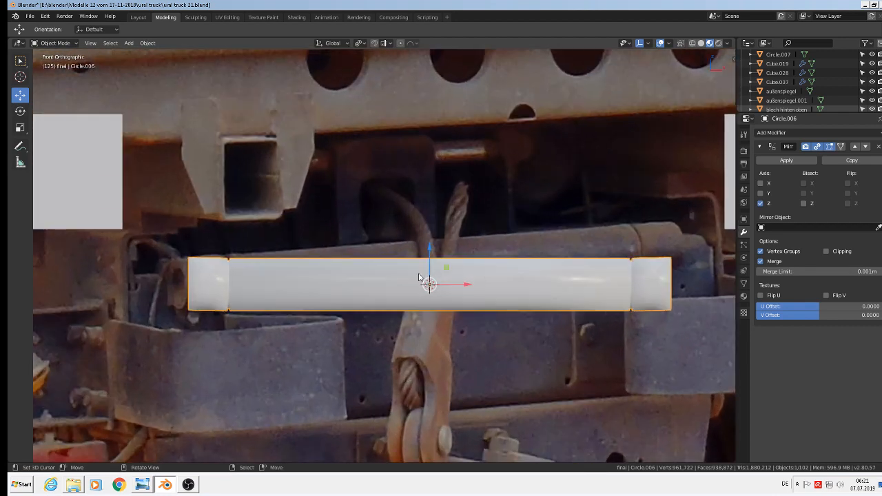
Step: Add one loop cut on each side of the bar's groove, slid close to it with factors 0.981 and -0.919
{"action": "key", "text": "Tab"}
{"action": "scroll", "coordinate": [244, 270], "scroll_direction": "up", "scroll_amount": 1}
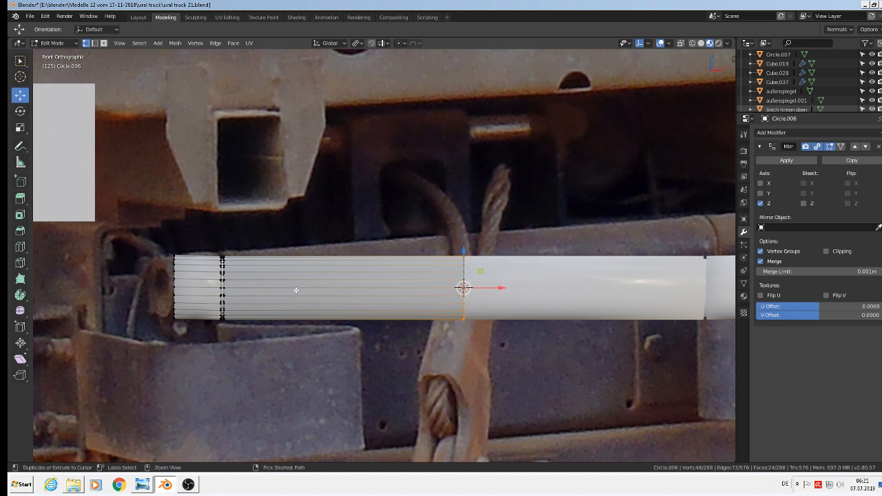
{"action": "key", "text": "g"}
{"action": "key", "text": "g"}
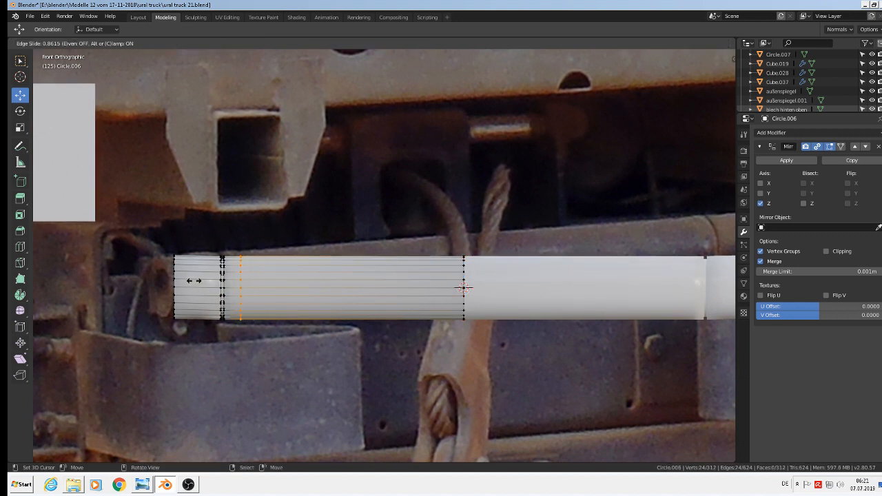
{"action": "left_click", "coordinate": [185, 278]}
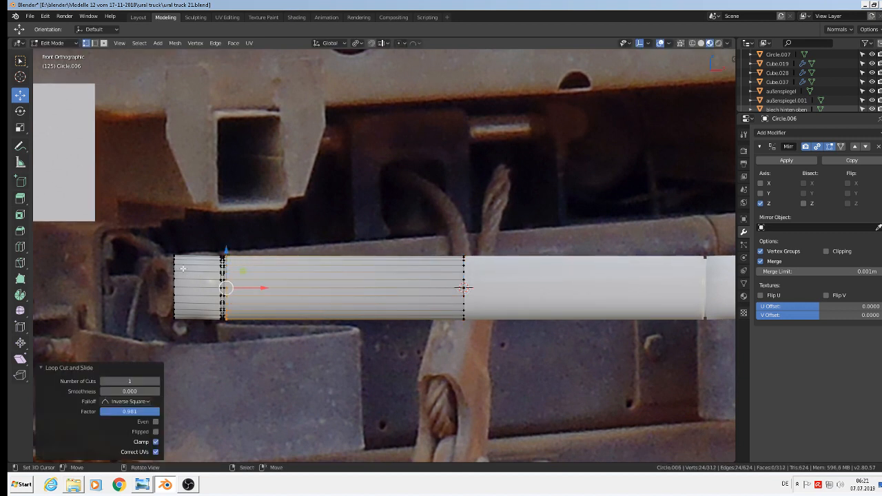
{"action": "key", "text": "g"}
{"action": "key", "text": "g"}
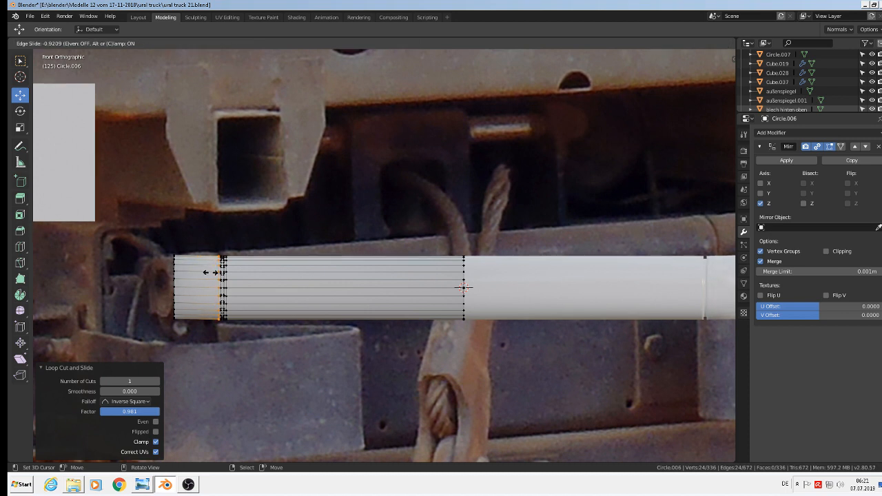
{"action": "left_click", "coordinate": [195, 259]}
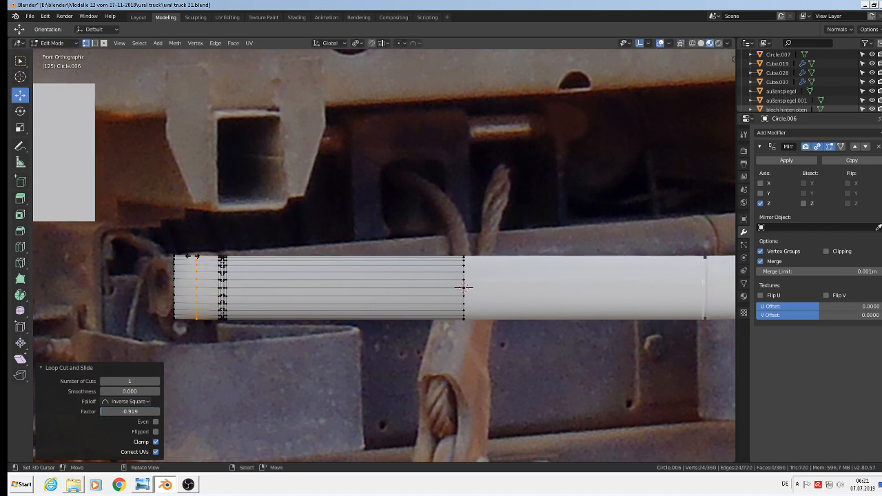
Step: Add a loop cut around the collar near its open end with a slide factor of 0.902
{"action": "key", "text": "g"}
{"action": "key", "text": "g"}
{"action": "left_click", "coordinate": [174, 249]}
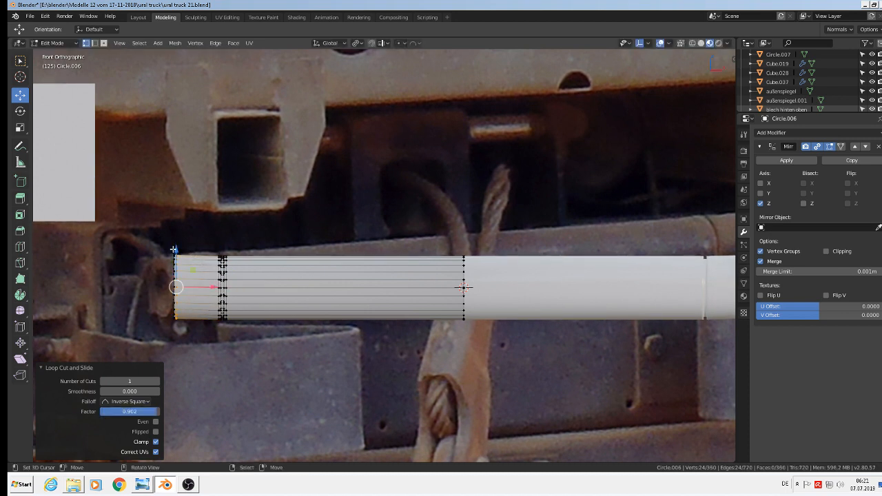
{"action": "key", "text": "Tab"}
Step: Bevel the outer rim edge of the collar's open end with two segments and a width of about 0.034 m
{"action": "scroll", "coordinate": [304, 270], "scroll_direction": "down", "scroll_amount": 4}
{"action": "middle_click_drag", "start_coordinate": [307, 271], "coordinate": [276, 286]}
{"action": "scroll", "coordinate": [268, 289], "scroll_direction": "up", "scroll_amount": 5}
{"action": "key", "text": "Tab"}
{"action": "scroll", "coordinate": [303, 271], "scroll_direction": "up", "scroll_amount": 2}
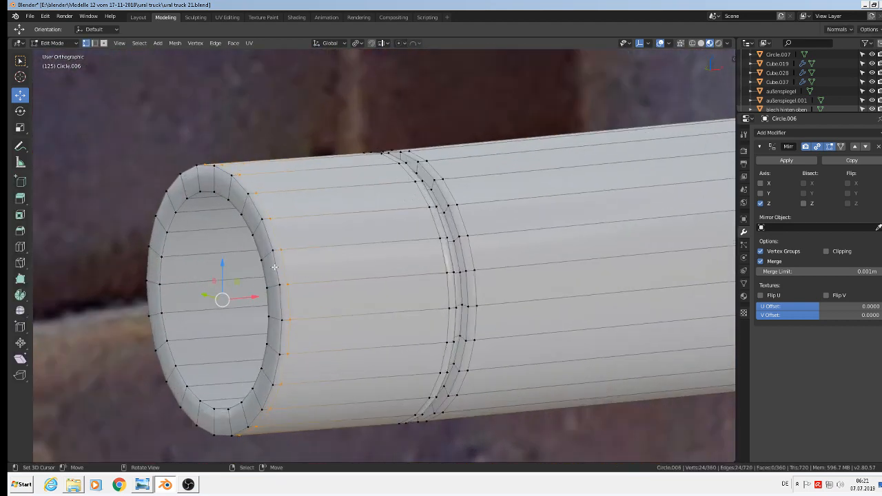
{"action": "key", "text": "ctrl+b"}
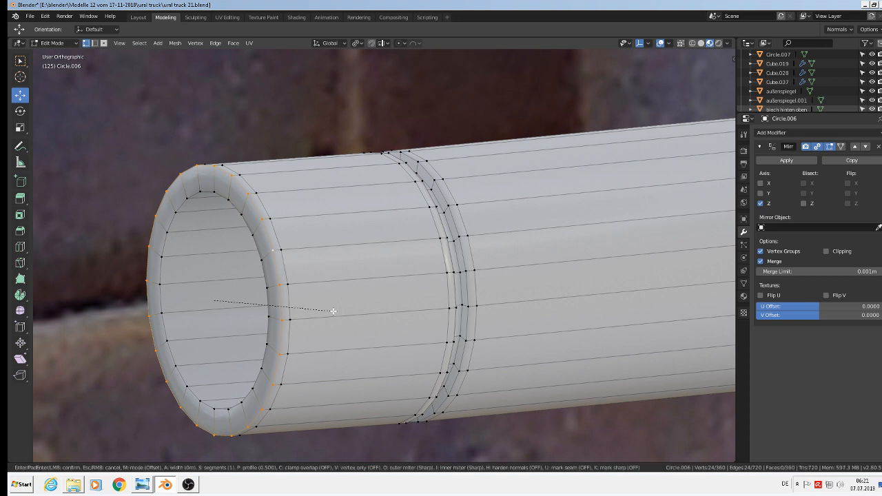
{"action": "scroll", "coordinate": [340, 312], "scroll_direction": "up", "scroll_amount": 1}
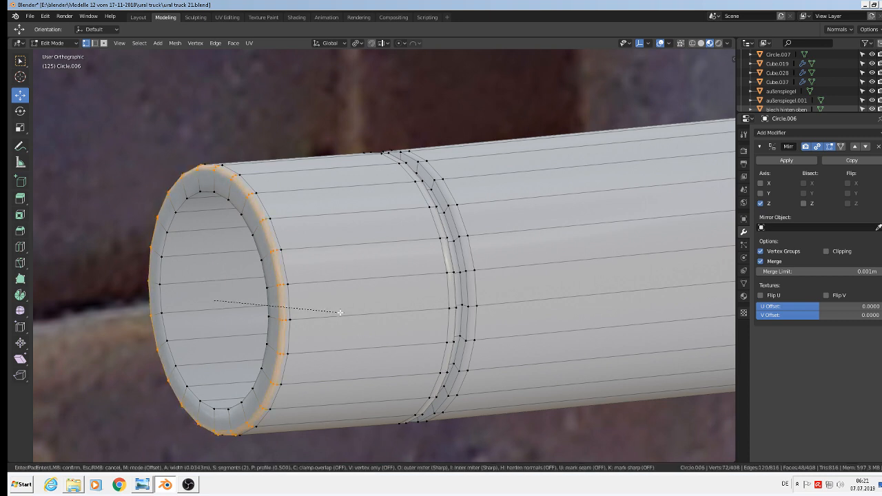
{"action": "left_click", "coordinate": [340, 312]}
Step: Bevel the inner rim edge of the collar's open end with two segments and a width of about 0.027 m
{"action": "left_click", "coordinate": [269, 288], "text": "alt"}
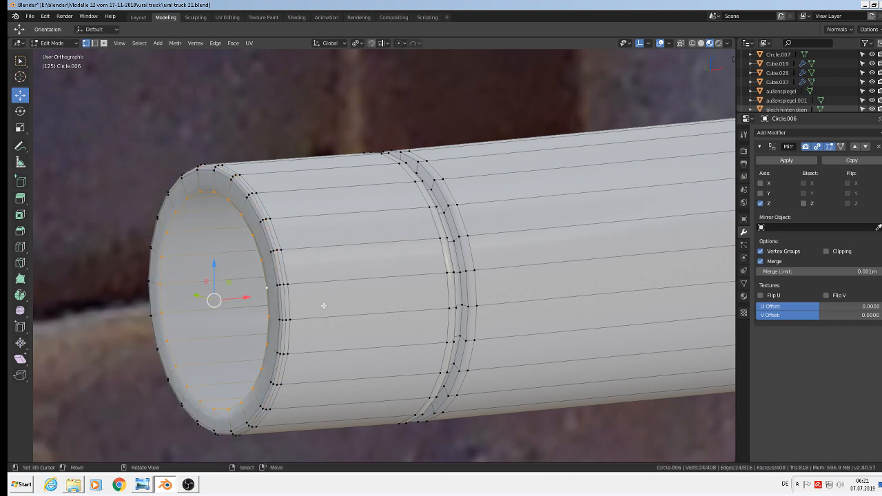
{"action": "key", "text": "ctrl+b"}
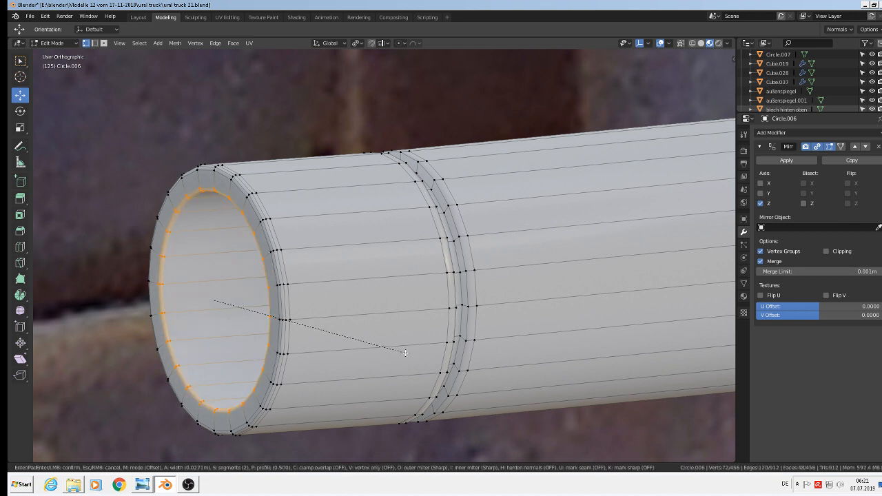
{"action": "left_click", "coordinate": [405, 353]}
Step: Bevel both outer edges of the groove with two segments, 0.0259 m wide on the bar side and 0.0281 m on the collar side
{"action": "scroll", "coordinate": [461, 270], "scroll_direction": "up", "scroll_amount": 2}
{"action": "right_click", "coordinate": [446, 200], "text": "alt"}
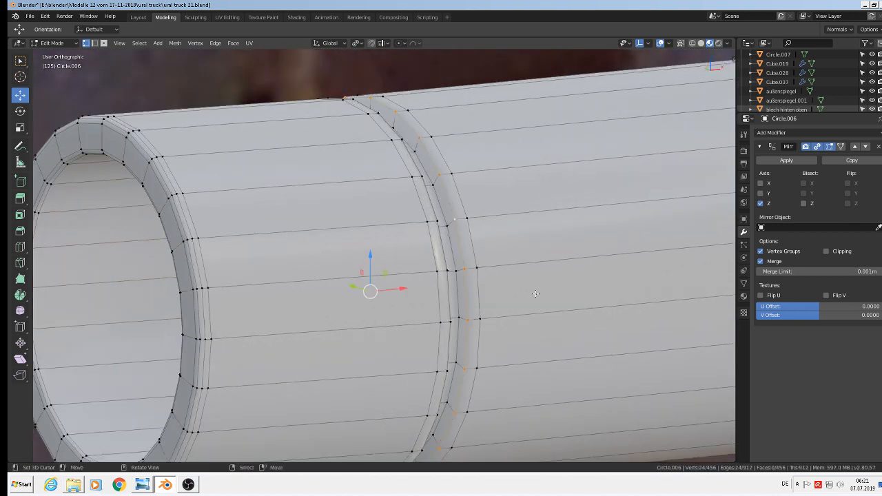
{"action": "key", "text": "ctrl+b"}
{"action": "left_click", "coordinate": [546, 297]}
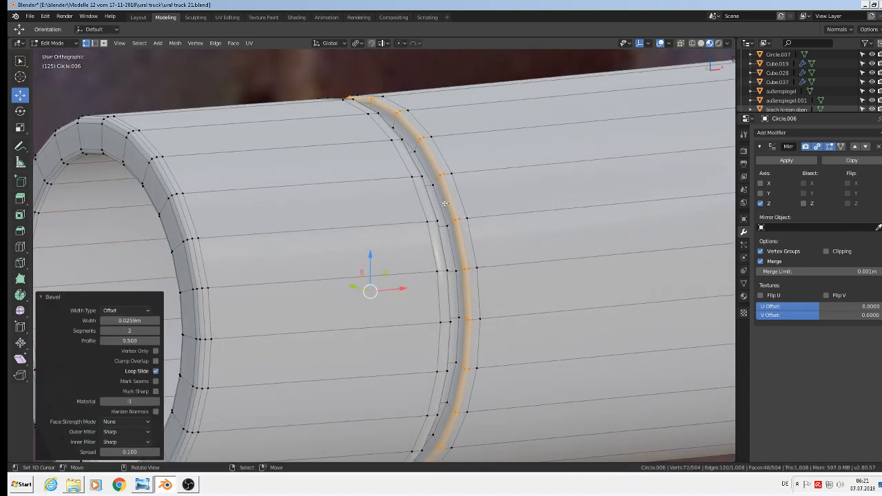
{"action": "right_click", "coordinate": [439, 202], "text": "alt"}
{"action": "key", "text": "ctrl+b"}
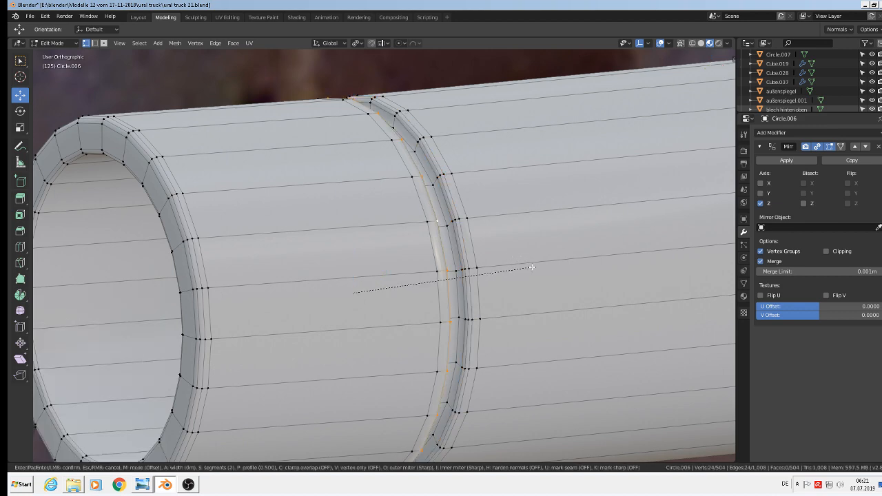
{"action": "left_click", "coordinate": [537, 270]}
{"action": "scroll", "coordinate": [525, 278], "scroll_direction": "down", "scroll_amount": 3}
{"action": "scroll", "coordinate": [525, 278], "scroll_direction": "down", "scroll_amount": 10}
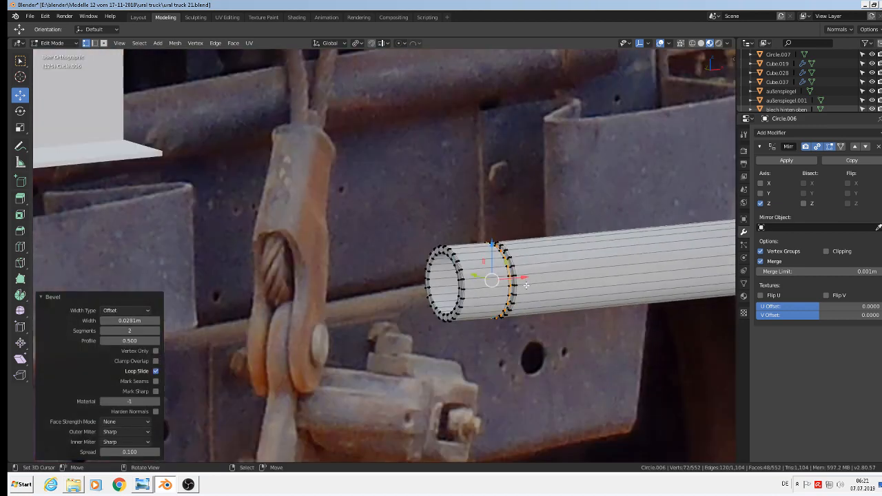
{"action": "key", "text": "Tab"}
{"action": "middle_click_drag", "start_coordinate": [586, 304], "coordinate": [528, 294], "text": "shift"}
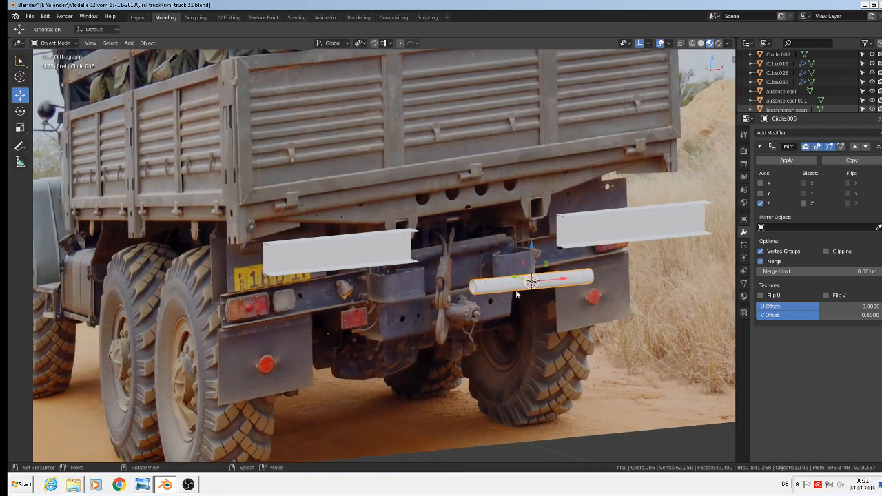
Step: Delete the duplicated C-channel crossmember beyond the round bar
{"action": "scroll", "coordinate": [322, 265], "scroll_direction": "up", "scroll_amount": 2}
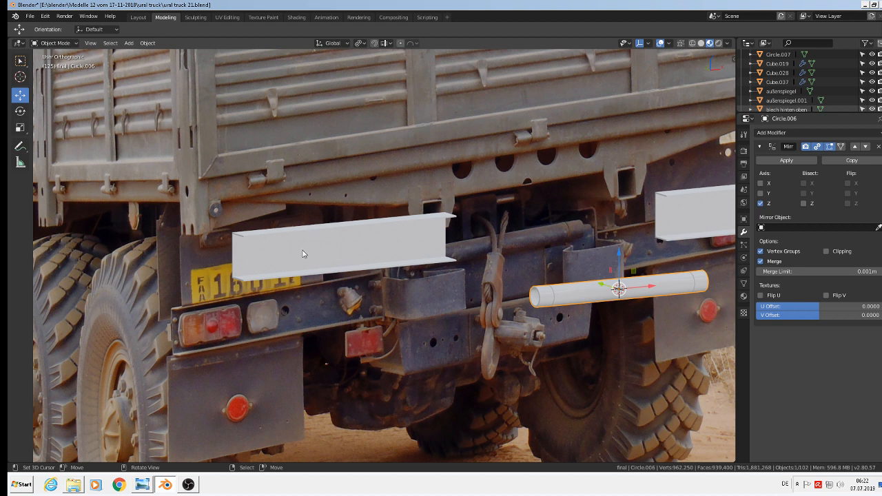
{"action": "left_click", "coordinate": [686, 220]}
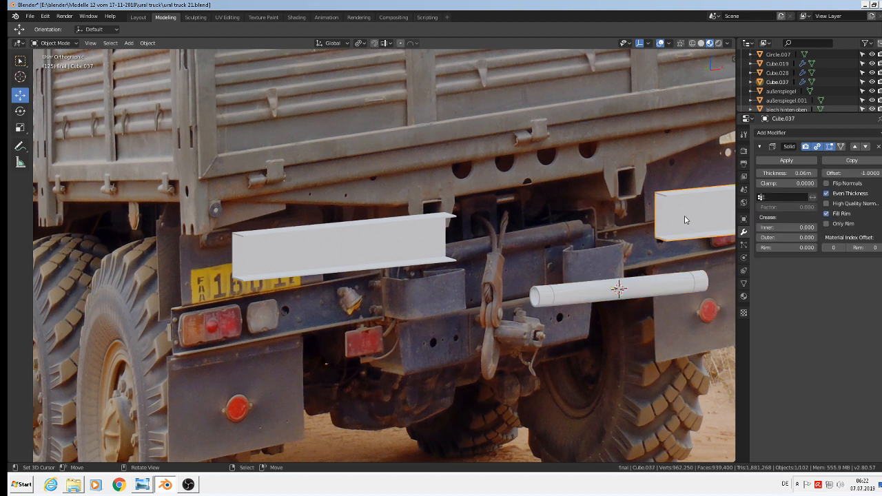
{"action": "key", "text": "x"}
{"action": "left_click", "coordinate": [683, 215]}
Step: Apply the Solidify modifier on the remaining C-channel crossmember and open its mesh for editing
{"action": "left_click", "coordinate": [375, 244]}
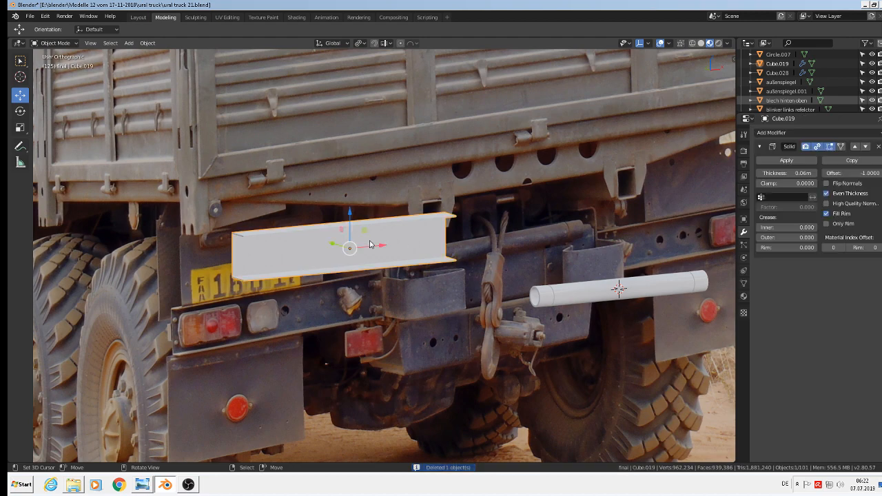
{"action": "middle_click_drag", "start_coordinate": [354, 247], "coordinate": [441, 271]}
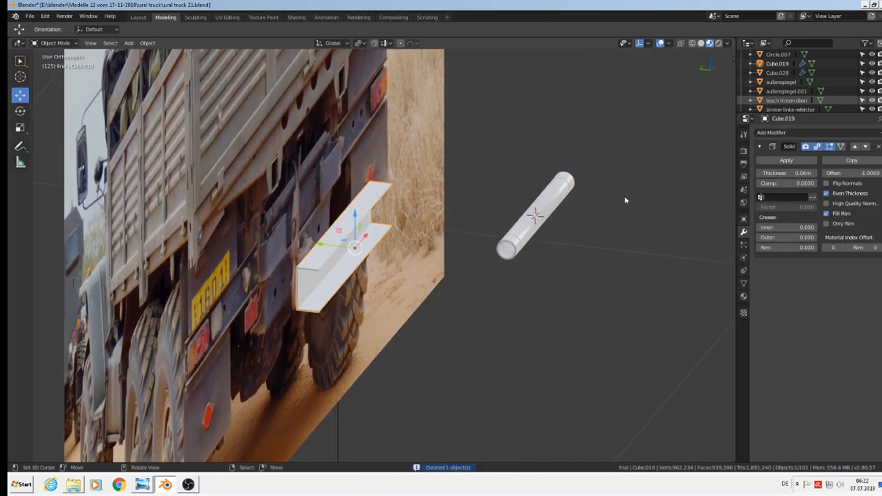
{"action": "left_click", "coordinate": [783, 162]}
{"action": "key", "text": "Tab"}
Step: Select all edges of the C-channel, leaving out the two short diagonal corner edges at one end
{"action": "scroll", "coordinate": [408, 275], "scroll_direction": "up", "scroll_amount": 8}
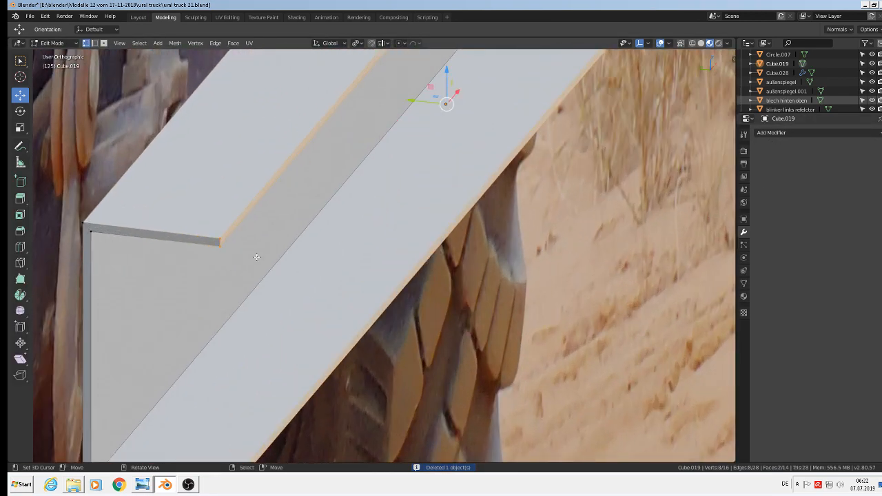
{"action": "scroll", "coordinate": [257, 257], "scroll_direction": "down", "scroll_amount": 2}
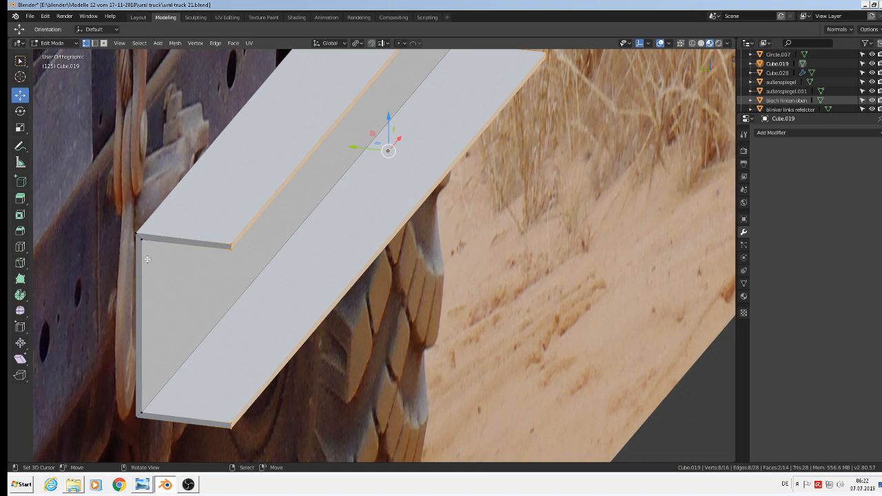
{"action": "key", "text": "a"}
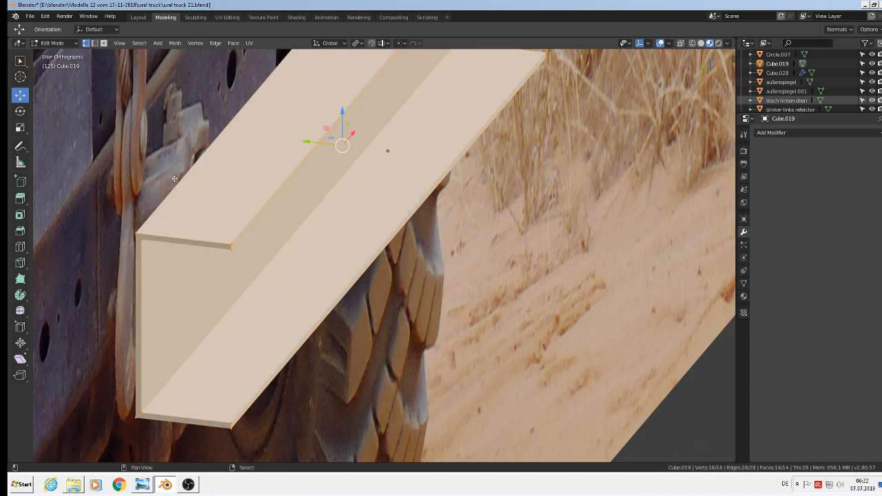
{"action": "key", "text": "2"}
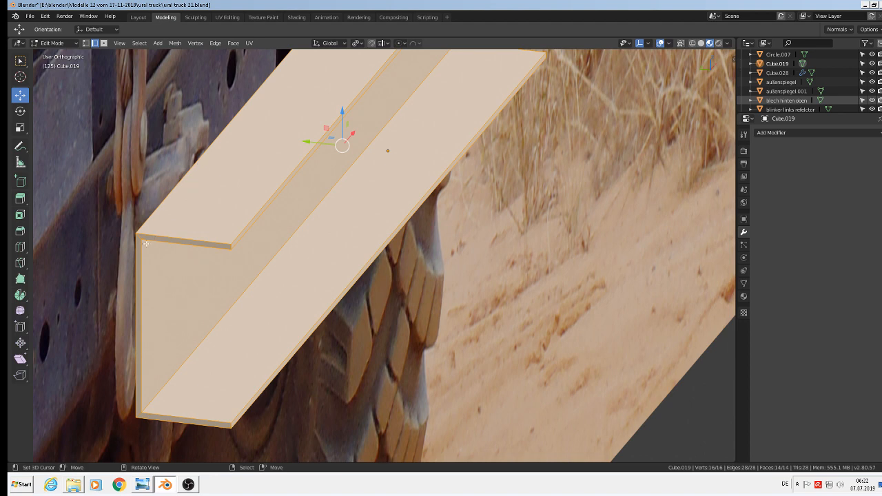
{"action": "scroll", "coordinate": [131, 250], "scroll_direction": "up", "scroll_amount": 3}
{"action": "right_click", "coordinate": [146, 229], "text": "shift"}
{"action": "scroll", "coordinate": [282, 345], "scroll_direction": "down", "scroll_amount": 3}
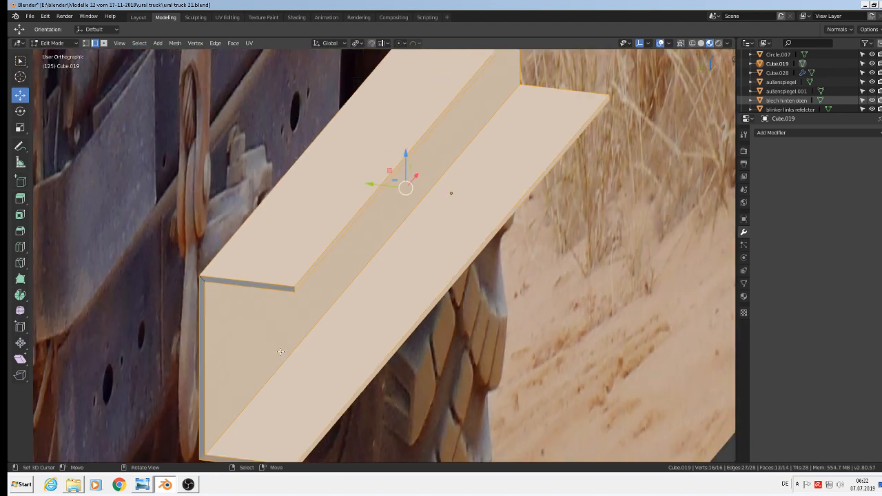
{"action": "middle_click_drag", "start_coordinate": [282, 334], "coordinate": [287, 328], "text": "shift"}
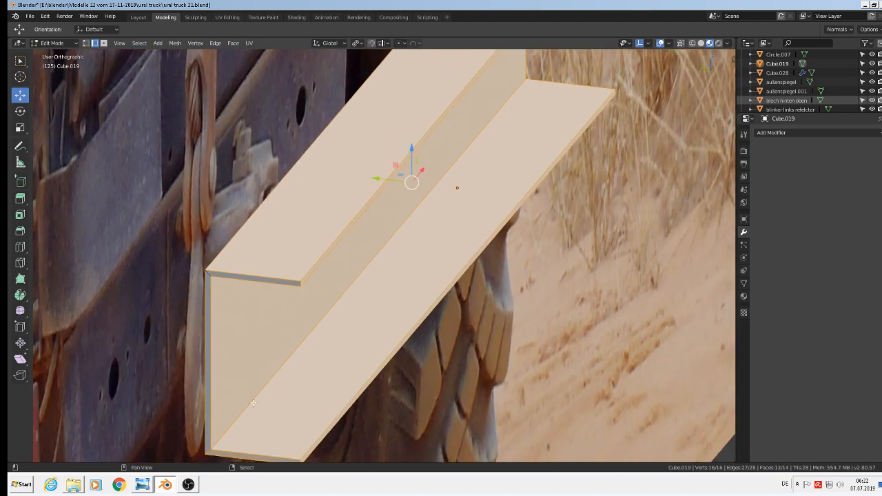
{"action": "right_click", "coordinate": [209, 450], "text": "shift"}
Step: Deselect the two short diagonal corner edges at the C-channel's opposite end, beside the licence plate
{"action": "scroll", "coordinate": [338, 386], "scroll_direction": "down", "scroll_amount": 2}
{"action": "middle_click_drag", "start_coordinate": [571, 187], "coordinate": [437, 189]}
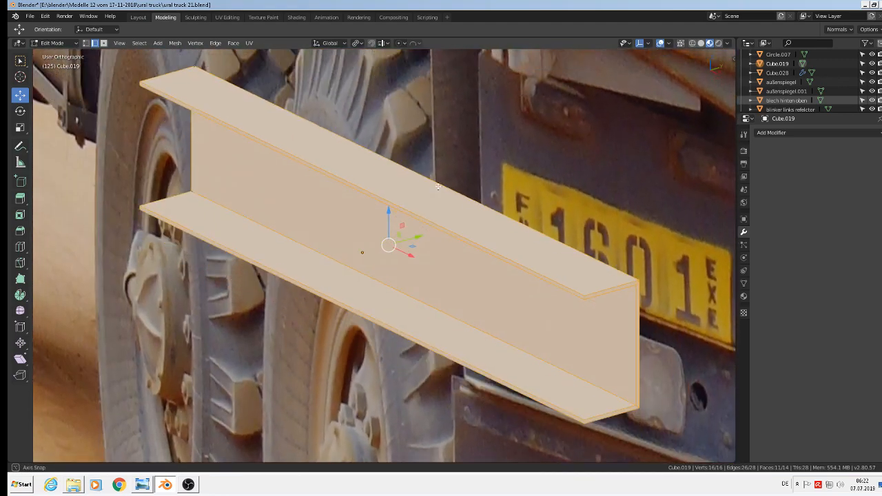
{"action": "scroll", "coordinate": [648, 292], "scroll_direction": "up", "scroll_amount": 2}
{"action": "right_click", "coordinate": [649, 292], "text": "shift"}
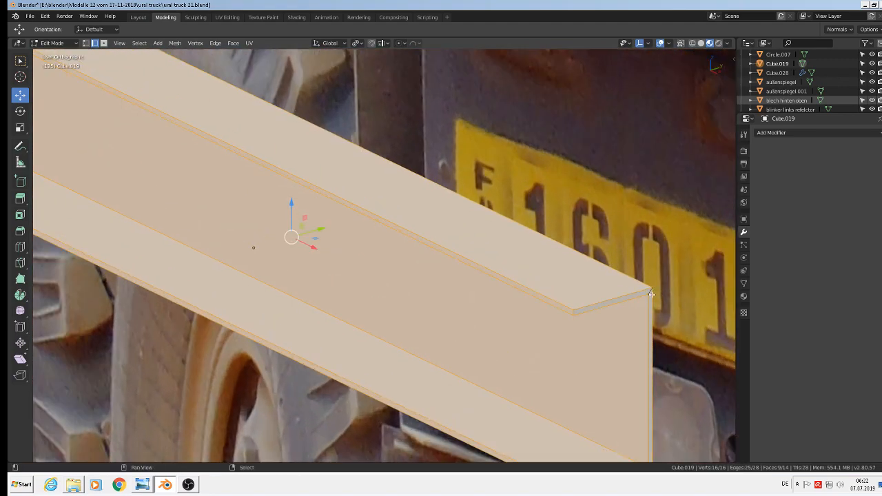
{"action": "scroll", "coordinate": [641, 293], "scroll_direction": "up", "scroll_amount": 4}
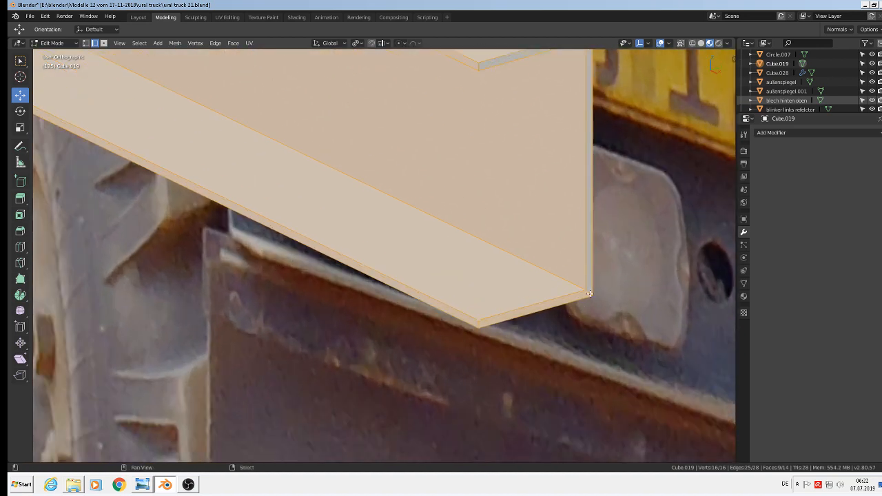
{"action": "scroll", "coordinate": [590, 297], "scroll_direction": "down", "scroll_amount": 1}
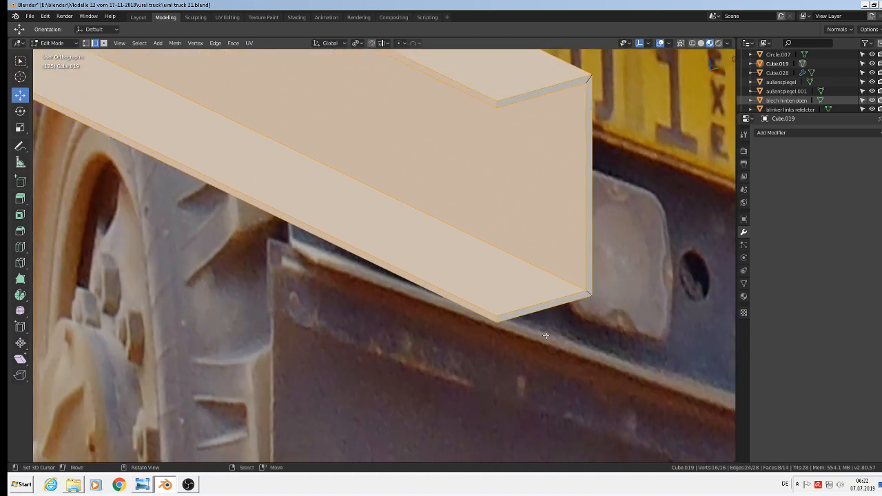
Step: Bevel all edges of the U-shaped beam with two segments and a narrow width
{"action": "key", "text": "ctrl+b"}
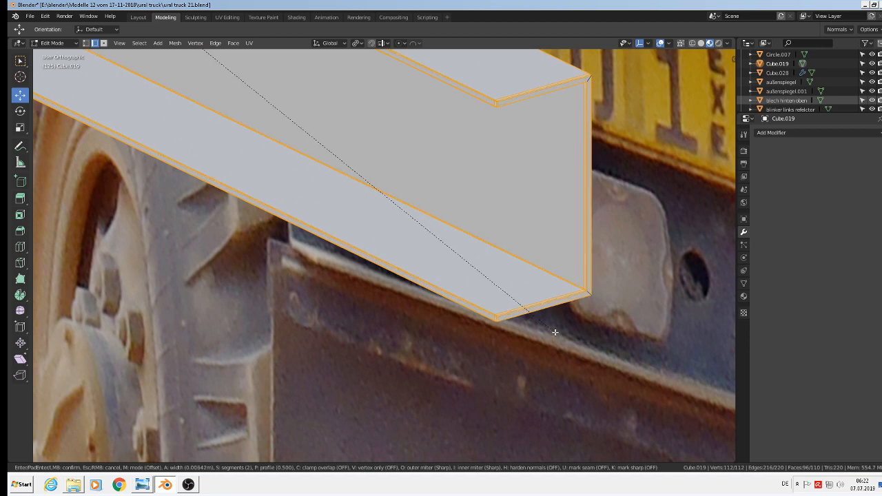
{"action": "left_click", "coordinate": [555, 333]}
{"action": "scroll", "coordinate": [478, 208], "scroll_direction": "down", "scroll_amount": 3}
{"action": "key", "text": "Tab"}
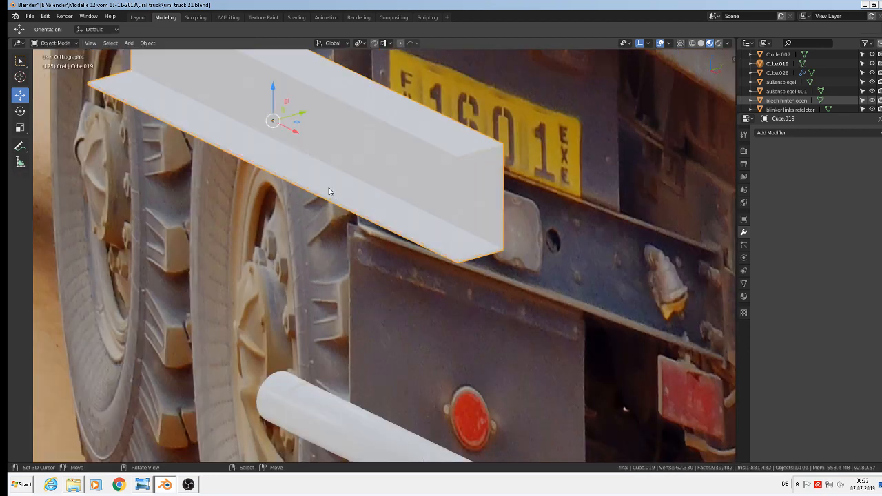
Step: Examine the beveled edges at the open end of the U-shaped beam from close up
{"action": "scroll", "coordinate": [327, 193], "scroll_direction": "up", "scroll_amount": 4}
{"action": "middle_click_drag", "start_coordinate": [366, 199], "coordinate": [420, 189]}
{"action": "scroll", "coordinate": [77, 211], "scroll_direction": "up", "scroll_amount": 4}
{"action": "middle_click_drag", "start_coordinate": [71, 217], "coordinate": [400, 191], "text": "shift"}
{"action": "scroll", "coordinate": [435, 209], "scroll_direction": "up", "scroll_amount": 5}
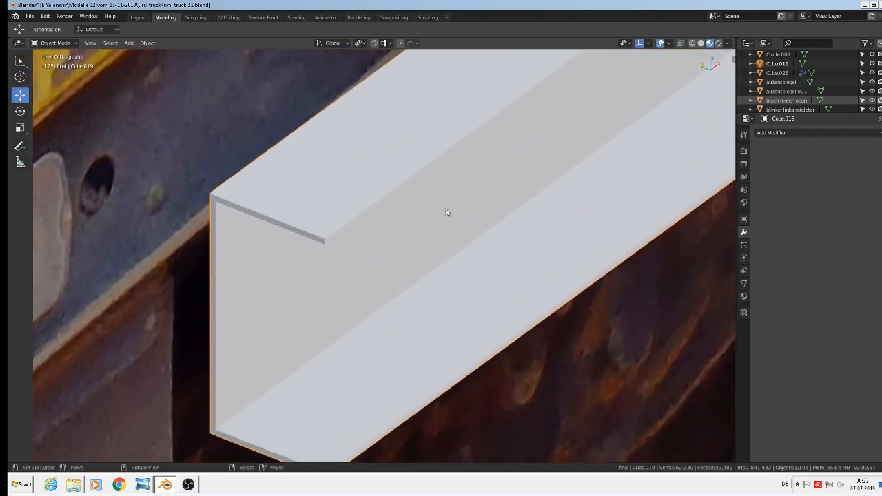
{"action": "key", "text": "Tab"}
{"action": "scroll", "coordinate": [263, 268], "scroll_direction": "down", "scroll_amount": 6}
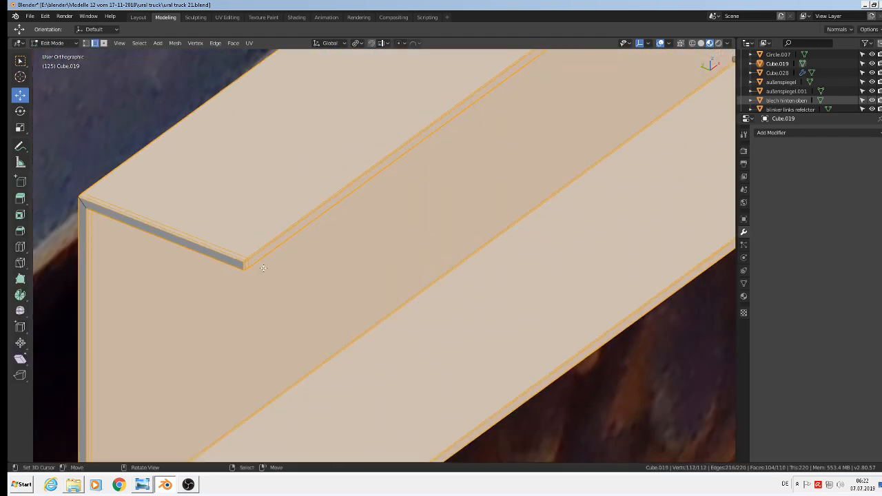
{"action": "key", "text": "Tab"}
{"action": "scroll", "coordinate": [545, 275], "scroll_direction": "down", "scroll_amount": 6}
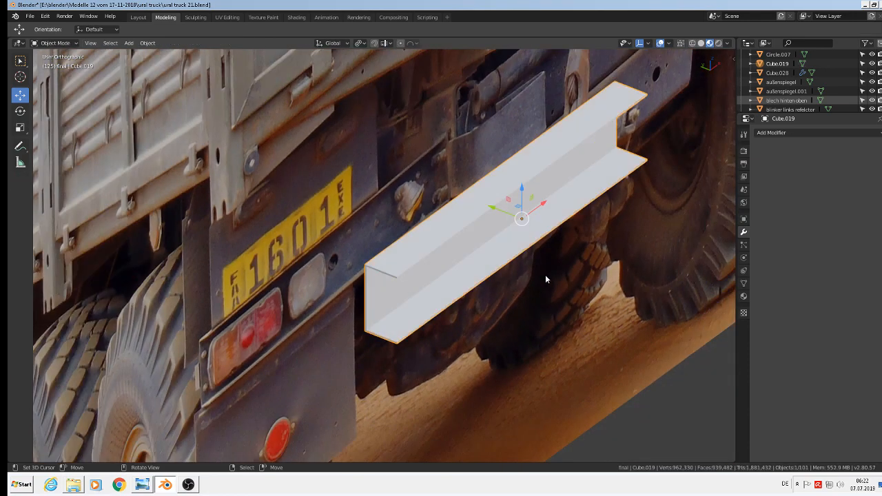
Step: Assign the existing black steahl material to the U-shaped beam
{"action": "scroll", "coordinate": [518, 277], "scroll_direction": "up", "scroll_amount": 2}
{"action": "key", "text": "KP_1"}
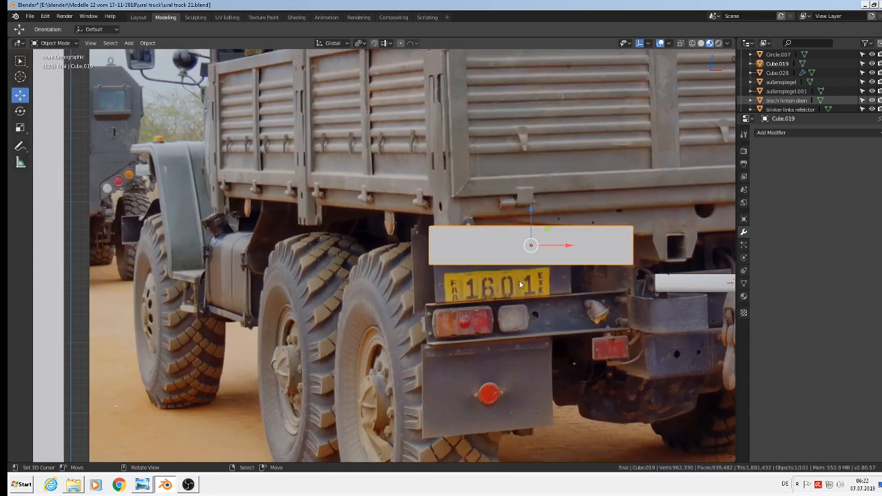
{"action": "scroll", "coordinate": [519, 280], "scroll_direction": "down", "scroll_amount": 2}
{"action": "scroll", "coordinate": [639, 286], "scroll_direction": "up", "scroll_amount": 5}
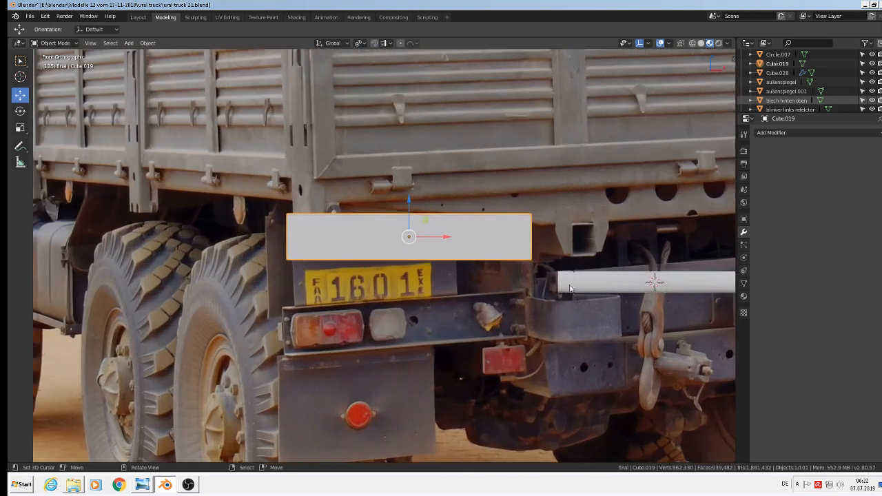
{"action": "left_click", "coordinate": [744, 296]}
{"action": "left_click", "coordinate": [761, 180]}
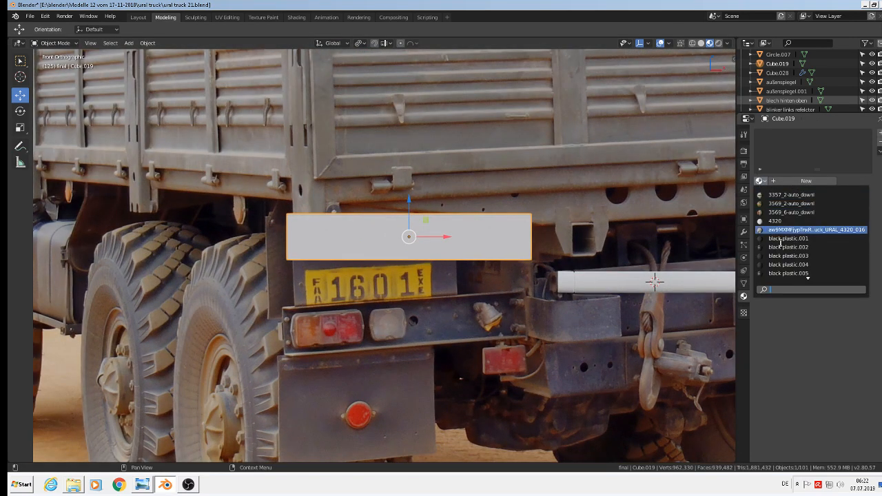
{"action": "scroll", "coordinate": [794, 266], "scroll_direction": "down", "scroll_amount": 3}
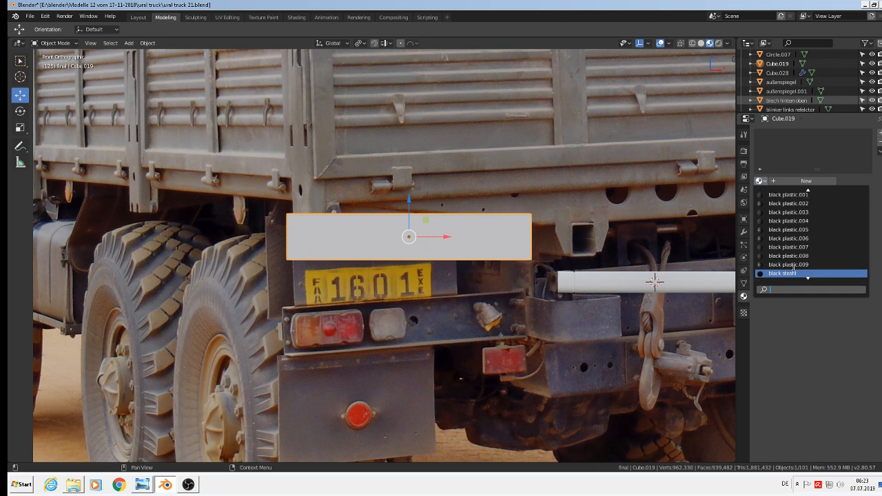
{"action": "left_click", "coordinate": [786, 273]}
Step: Assign the existing black steahl material to the white horizontal tube beside the beam
{"action": "left_click", "coordinate": [690, 282]}
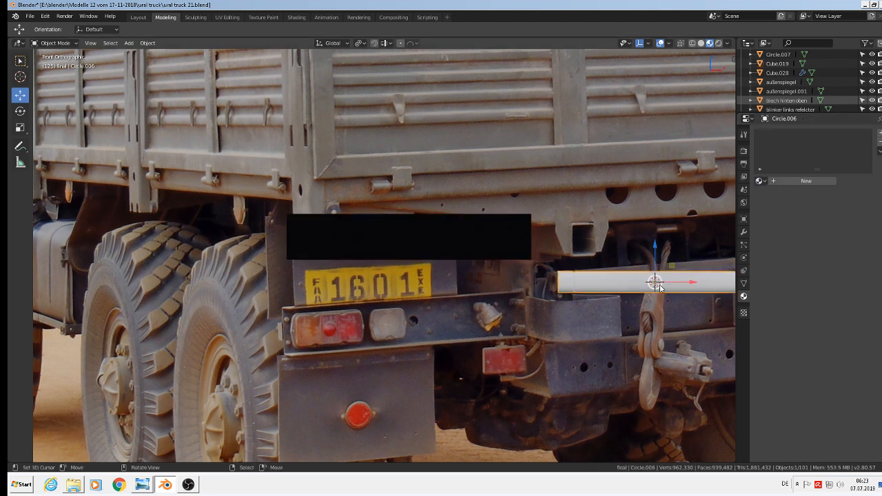
{"action": "left_click", "coordinate": [761, 181]}
{"action": "scroll", "coordinate": [804, 258], "scroll_direction": "down", "scroll_amount": 10}
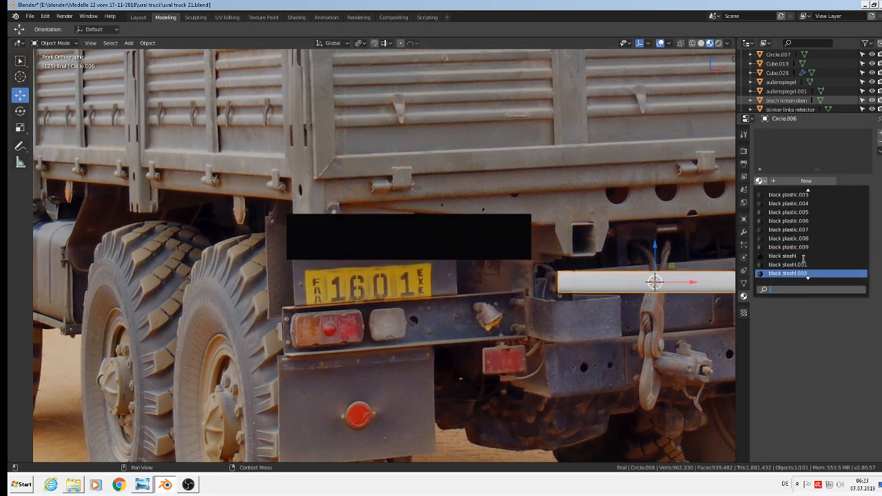
{"action": "left_click", "coordinate": [800, 238]}
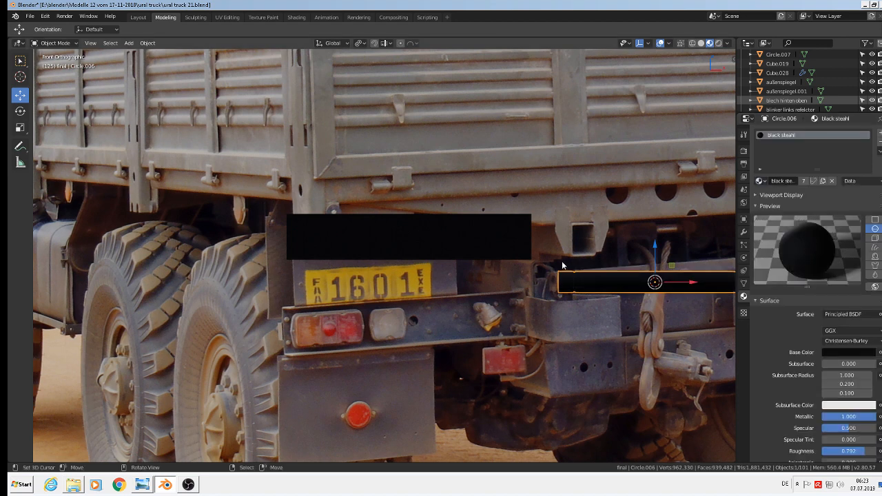
Step: Move the black tube up along Z by about 0.136 m and save the file
{"action": "scroll", "coordinate": [562, 274], "scroll_direction": "down", "scroll_amount": 3}
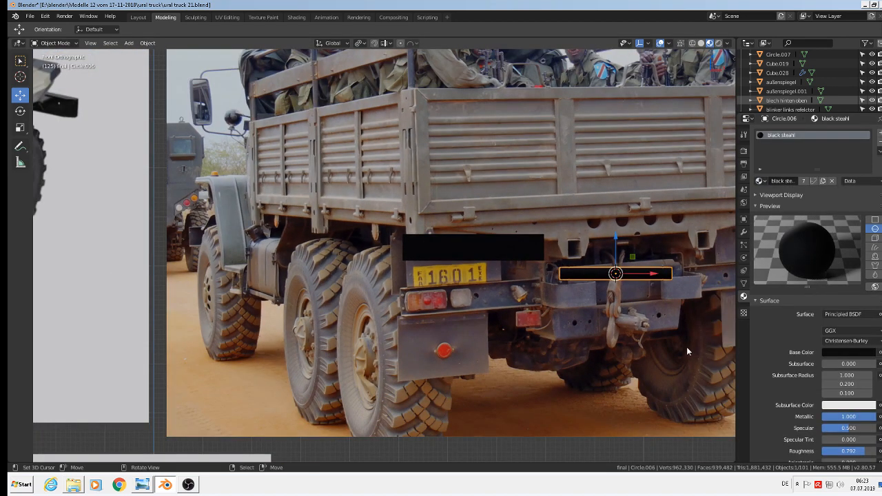
{"action": "key", "text": "shift"}
{"action": "middle_click_drag", "start_coordinate": [685, 345], "coordinate": [525, 280], "text": "shift"}
{"action": "key", "text": "g"}
{"action": "key", "text": "z"}
{"action": "left_click", "coordinate": [445, 128]}
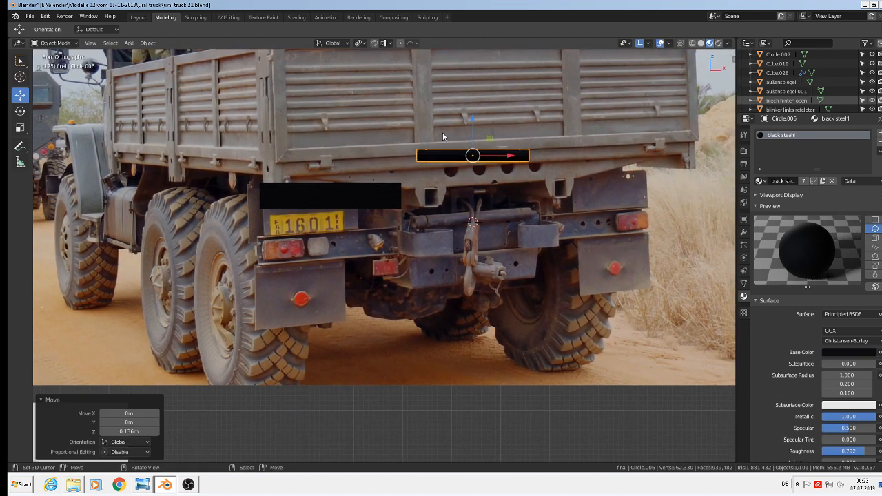
{"action": "left_click", "coordinate": [31, 16]}
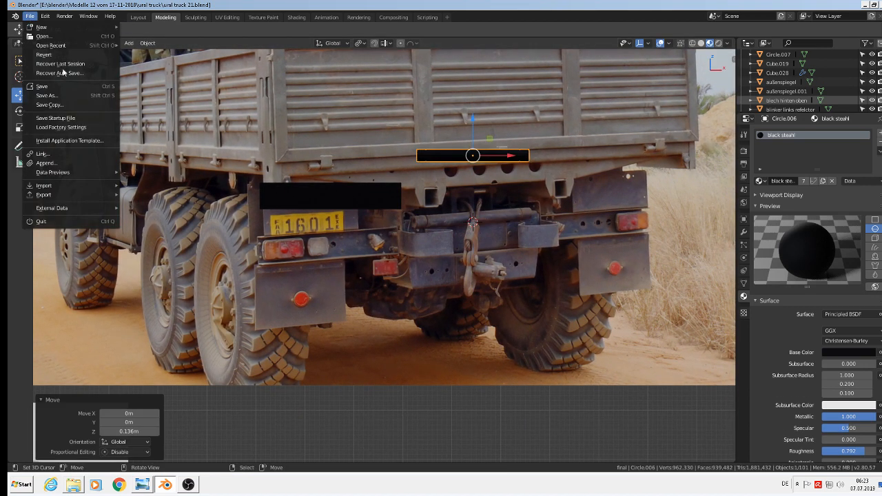
{"action": "left_click", "coordinate": [60, 88]}
Step: Add a plane at the bracket under the truck bed and rotate it 90° about the X axis
{"action": "scroll", "coordinate": [425, 168], "scroll_direction": "up", "scroll_amount": 2}
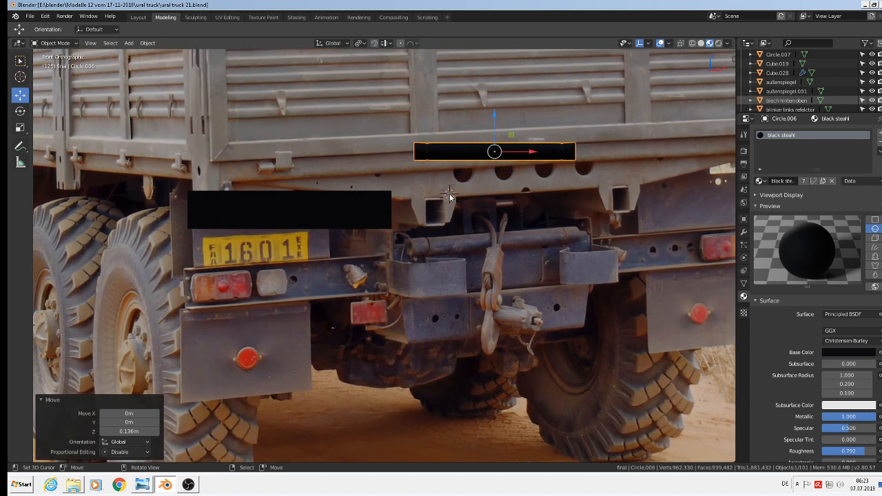
{"action": "left_click", "coordinate": [128, 43]}
{"action": "mouse_move", "coordinate": [128, 56]}
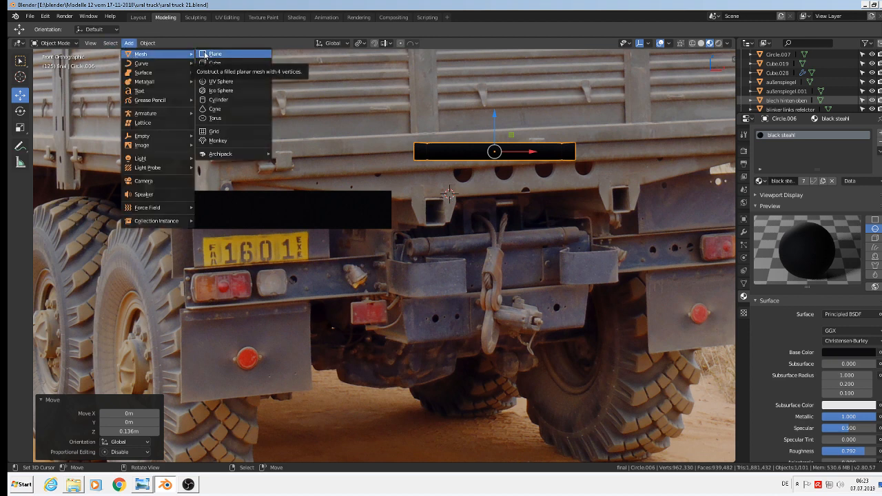
{"action": "left_click", "coordinate": [213, 53]}
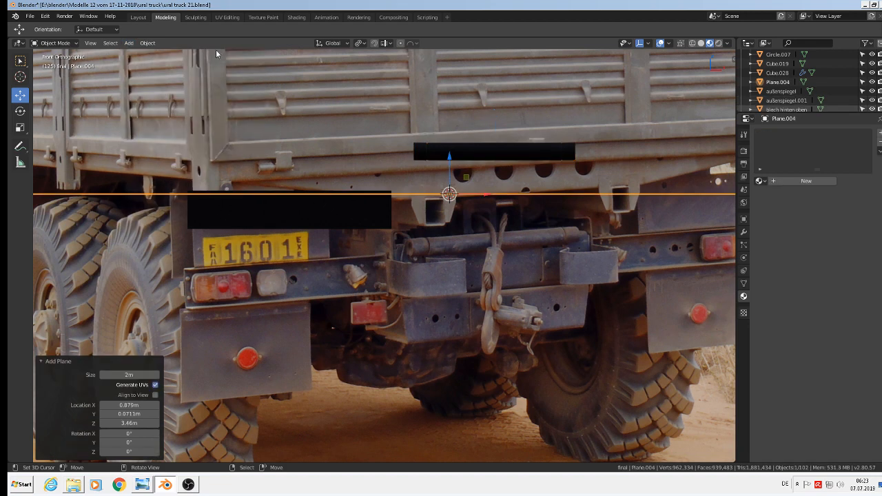
{"action": "type", "text": "rx90"}
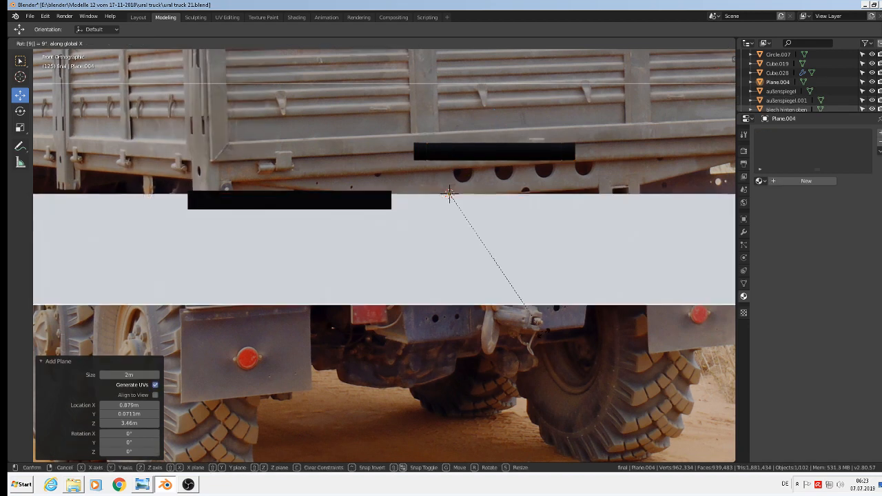
{"action": "key", "text": "Return"}
Step: Scale the plane down by about 0.021 and 0.434, stretch it along Z, and raise it slightly to match the bracket's side plate
{"action": "key", "text": "s"}
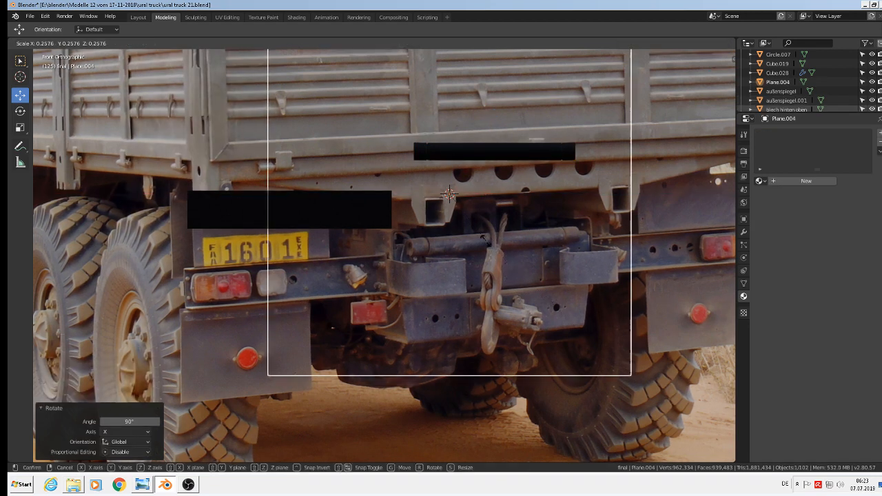
{"action": "left_click", "coordinate": [449, 195]}
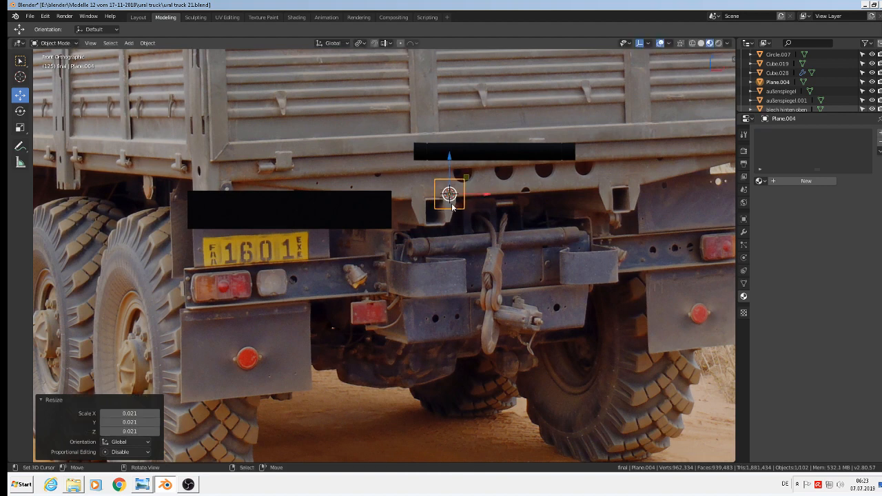
{"action": "key", "text": "s"}
{"action": "left_click", "coordinate": [449, 195]}
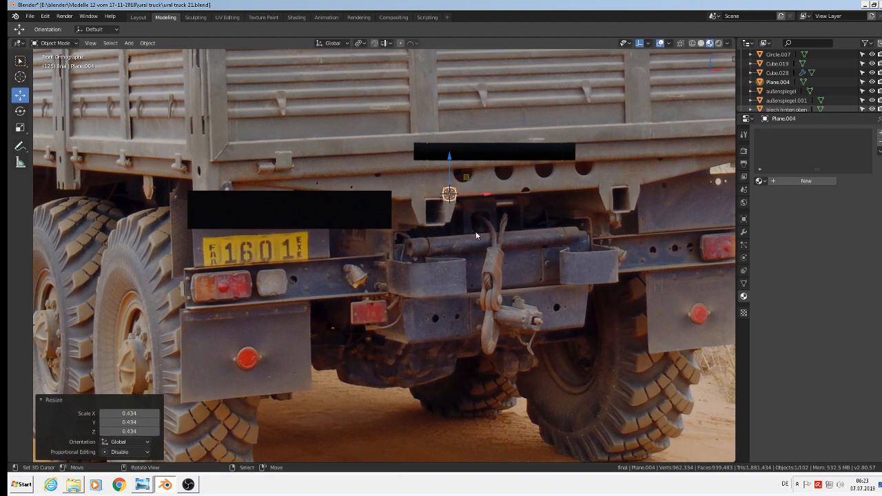
{"action": "key", "text": "s"}
{"action": "key", "text": "z"}
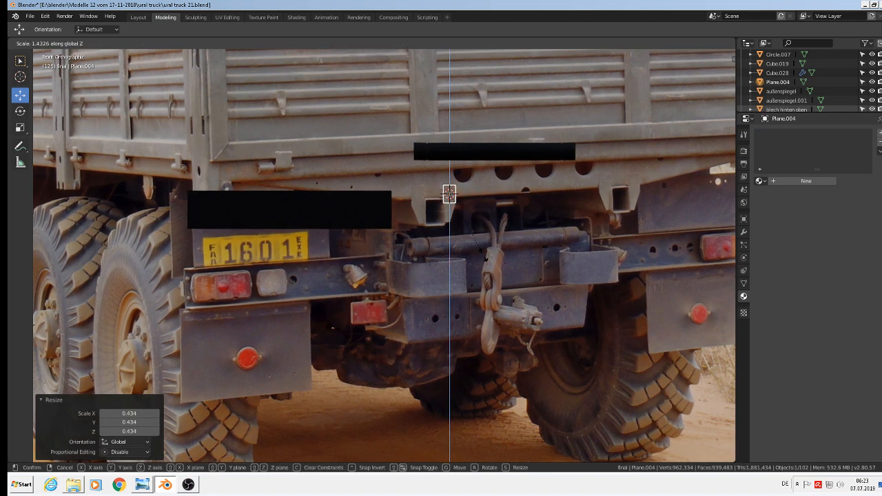
{"action": "left_click", "coordinate": [485, 260]}
{"action": "left_click_drag", "start_coordinate": [444, 178], "coordinate": [447, 186]}
{"action": "scroll", "coordinate": [455, 214], "scroll_direction": "up", "scroll_amount": 4}
{"action": "scroll", "coordinate": [455, 210], "scroll_direction": "up", "scroll_amount": 2}
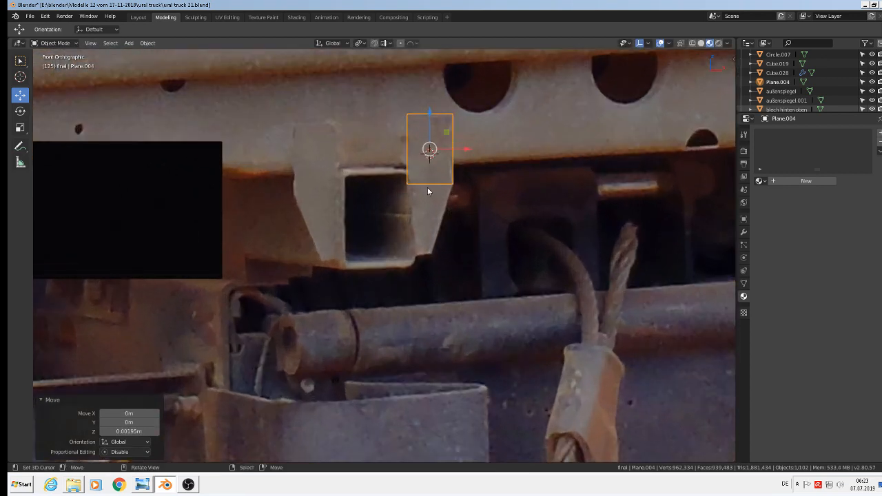
Step: Extrude the plane's lower edge about 0.028 m down along Z to the bottom of the photographed bracket plate
{"action": "key", "text": "Tab"}
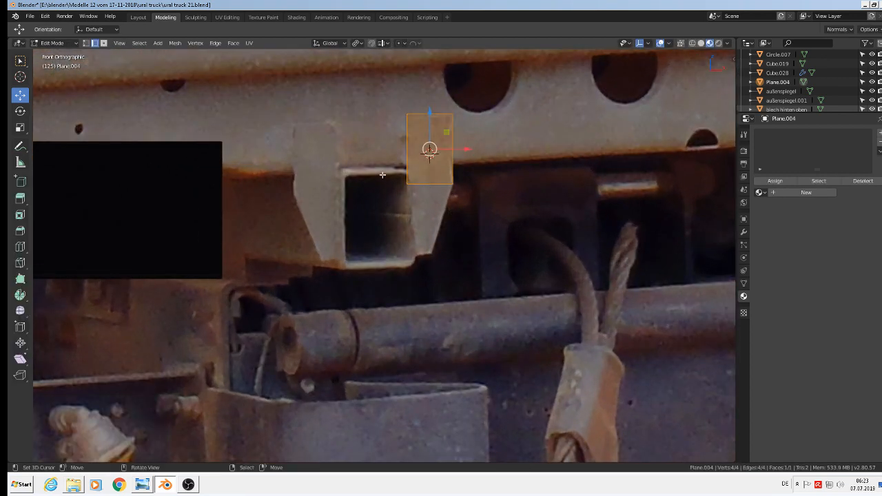
{"action": "left_click", "coordinate": [428, 182]}
{"action": "key", "text": "e"}
{"action": "right_click", "coordinate": [444, 202]}
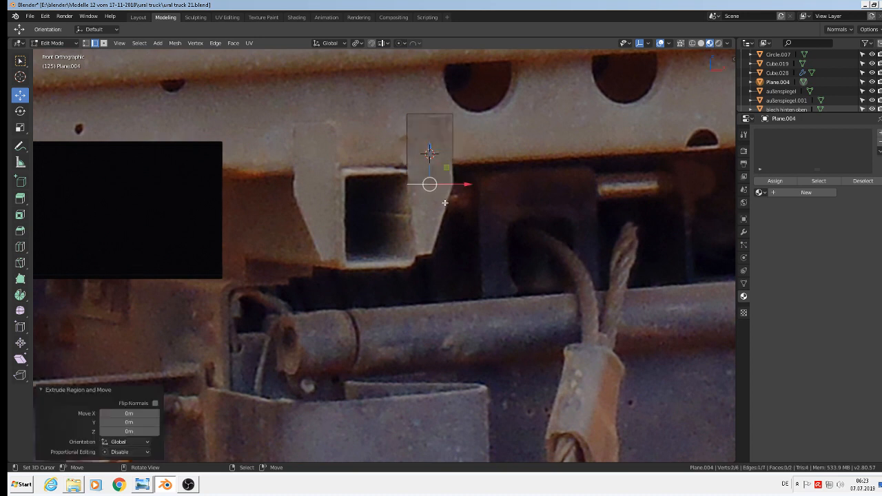
{"action": "key", "text": "g"}
{"action": "key", "text": "z"}
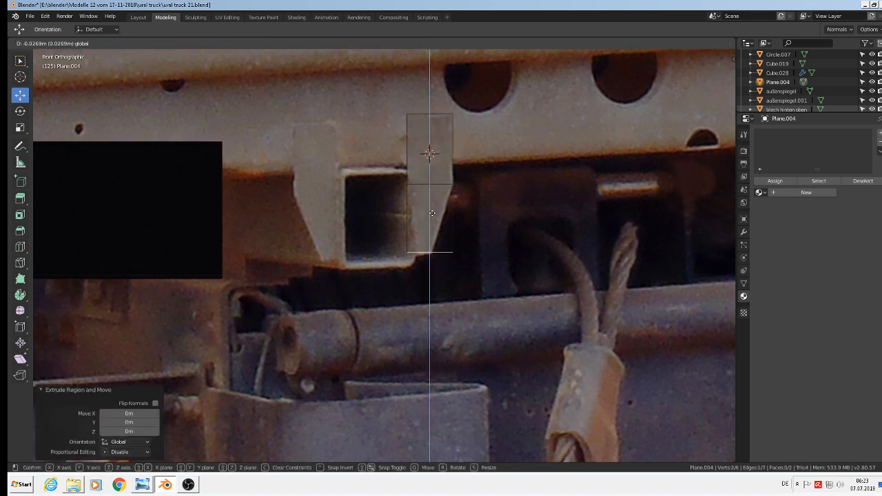
{"action": "left_click", "coordinate": [431, 216]}
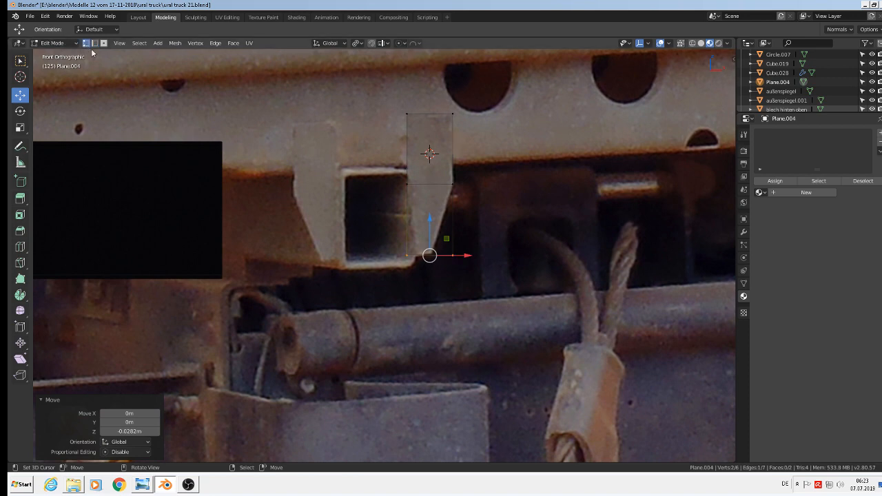
Step: Slide the lower outer vertex inward along X by about 0.008 m to taper the plate like the reference
{"action": "right_click", "coordinate": [457, 260]}
{"action": "key", "text": "g"}
{"action": "key", "text": "x"}
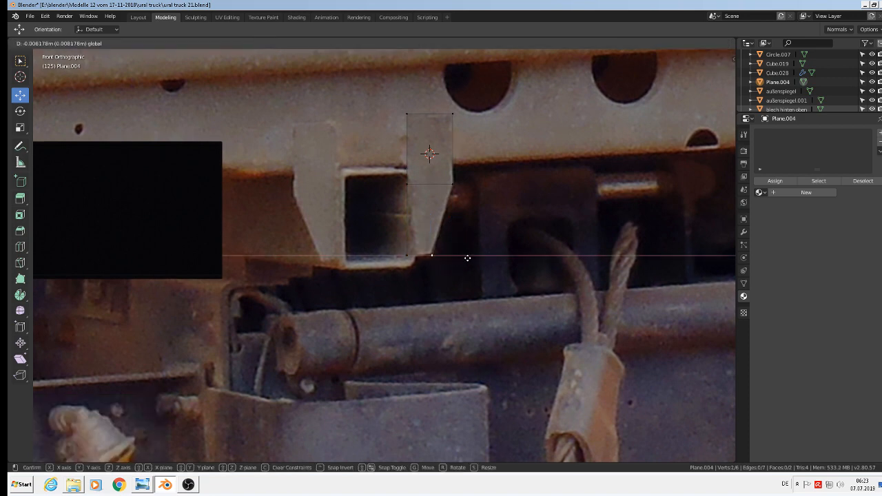
{"action": "left_click", "coordinate": [468, 258]}
{"action": "scroll", "coordinate": [441, 234], "scroll_direction": "down", "scroll_amount": 5}
{"action": "key", "text": "Tab"}
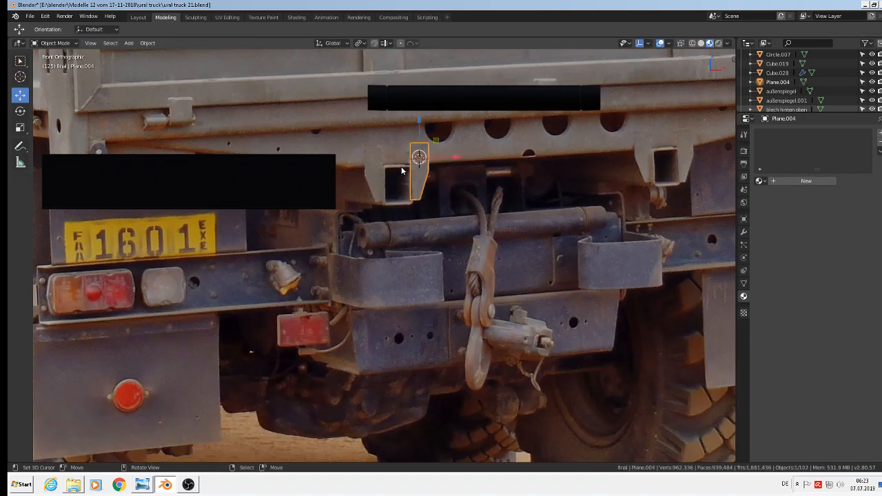
Step: Move the tapered plate about -0.185 m along Y, in front of the reference photo
{"action": "middle_click_drag", "start_coordinate": [401, 167], "coordinate": [487, 204]}
{"action": "key", "text": "g"}
{"action": "key", "text": "y"}
{"action": "left_click", "coordinate": [562, 226]}
Step: Extrude the whole plate about 0.0036 m along Y to give it thickness
{"action": "scroll", "coordinate": [562, 226], "scroll_direction": "up", "scroll_amount": 5}
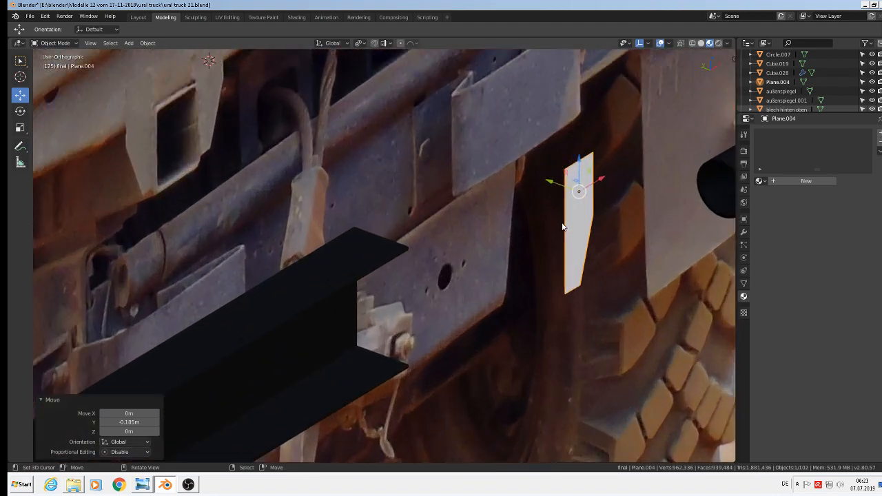
{"action": "key", "text": "Tab"}
{"action": "key", "text": "a"}
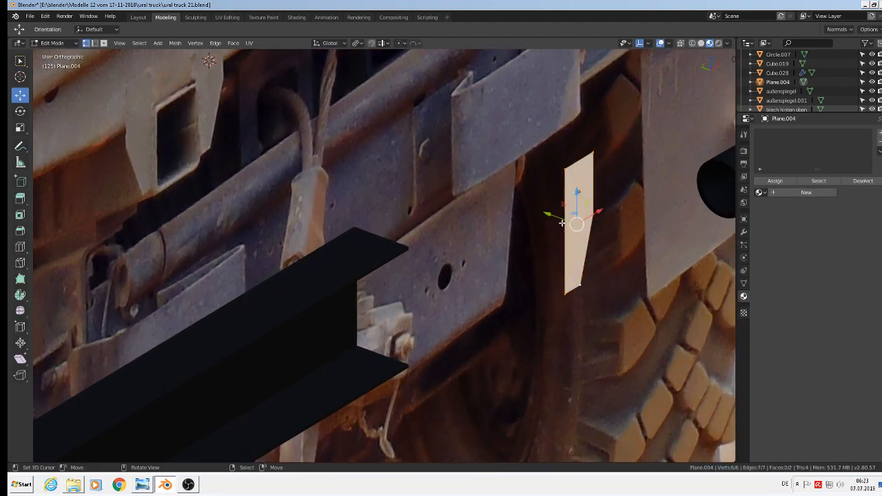
{"action": "key", "text": "e"}
{"action": "right_click", "coordinate": [562, 222]}
{"action": "left_click_drag", "start_coordinate": [550, 214], "coordinate": [542, 209]}
{"action": "scroll", "coordinate": [576, 195], "scroll_direction": "up", "scroll_amount": 3}
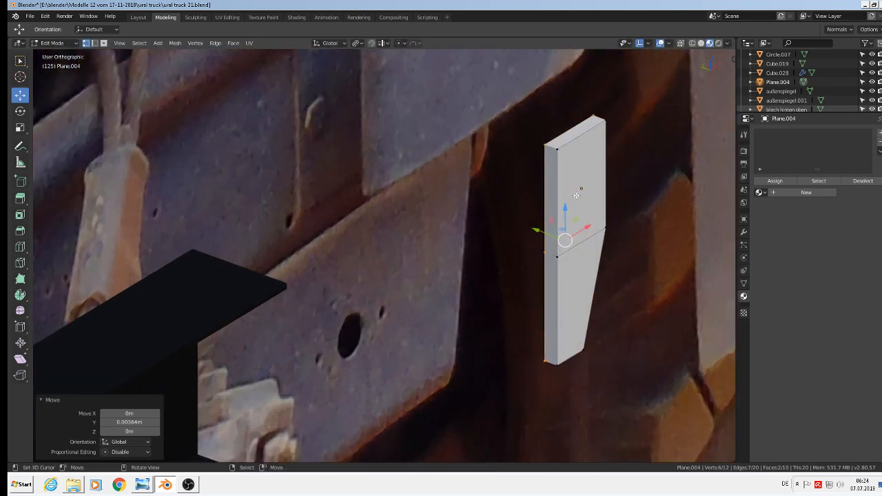
Step: Bevel the edge loops around the plate's upper and lower ends with a width of about 0.0532 m and 2 segments
{"action": "key", "text": "a"}
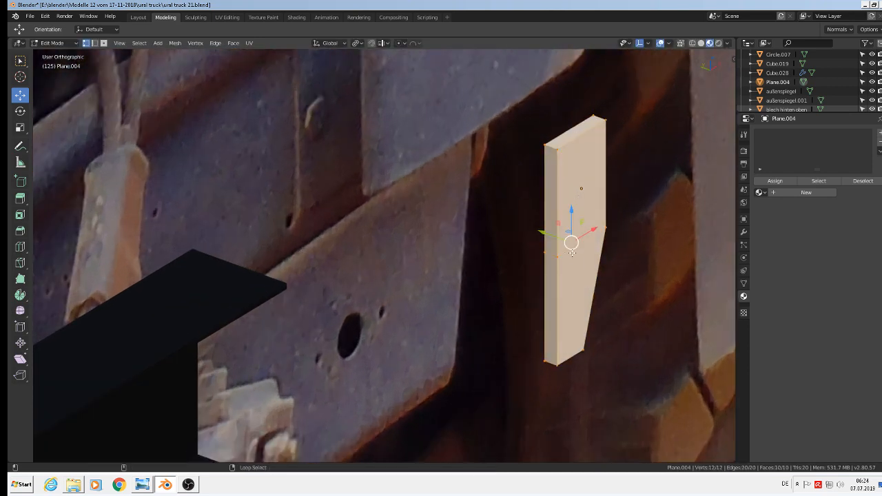
{"action": "left_click", "coordinate": [572, 253], "text": "alt+shift"}
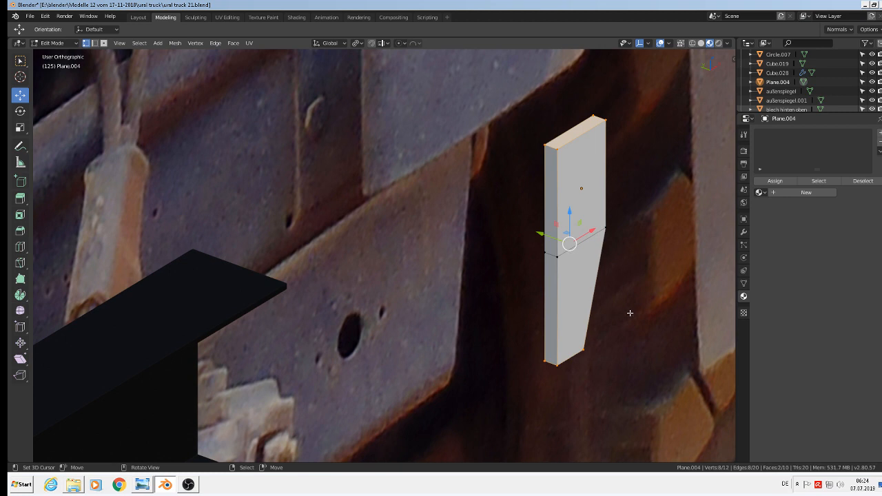
{"action": "key", "text": "ctrl+b"}
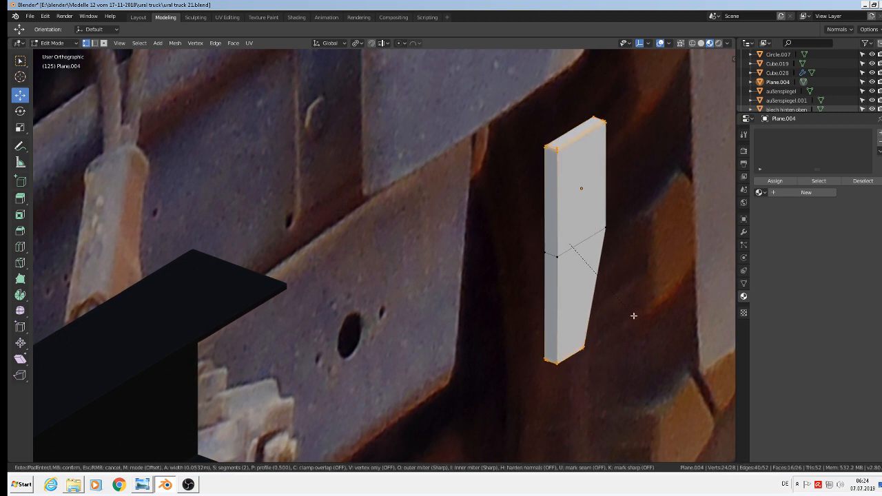
{"action": "left_click", "coordinate": [634, 316]}
{"action": "scroll", "coordinate": [633, 316], "scroll_direction": "down", "scroll_amount": 3}
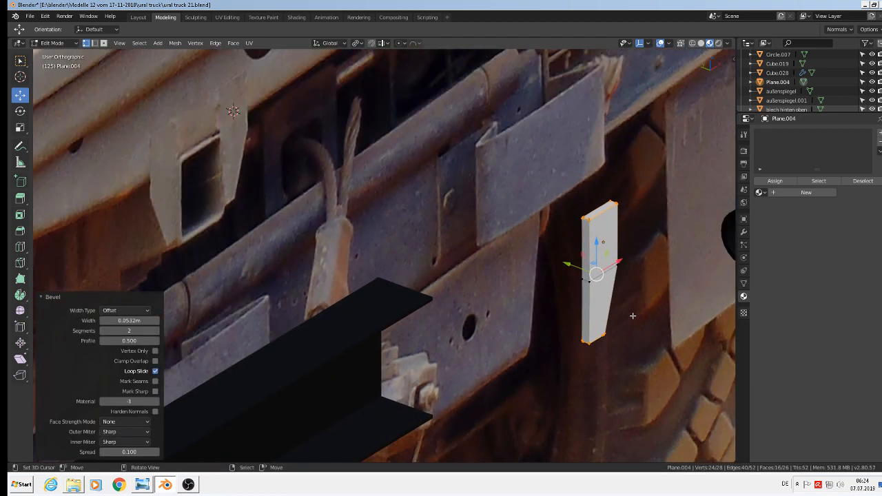
Step: Bevel the plate's two straight long edges with 2 segments, one about 0.0486 m wide and the other about 0.0283 m
{"action": "scroll", "coordinate": [633, 313], "scroll_direction": "up", "scroll_amount": 5}
{"action": "right_click", "coordinate": [506, 238], "text": "alt"}
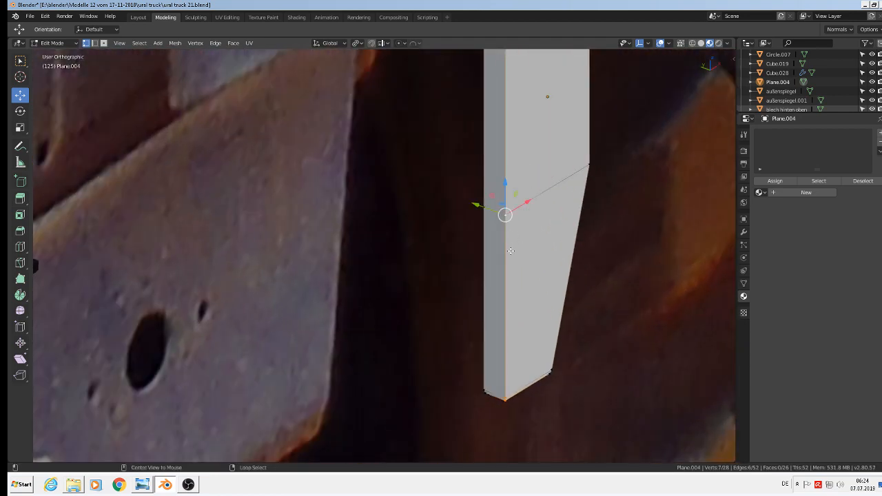
{"action": "right_click", "coordinate": [487, 258], "text": "alt+shift"}
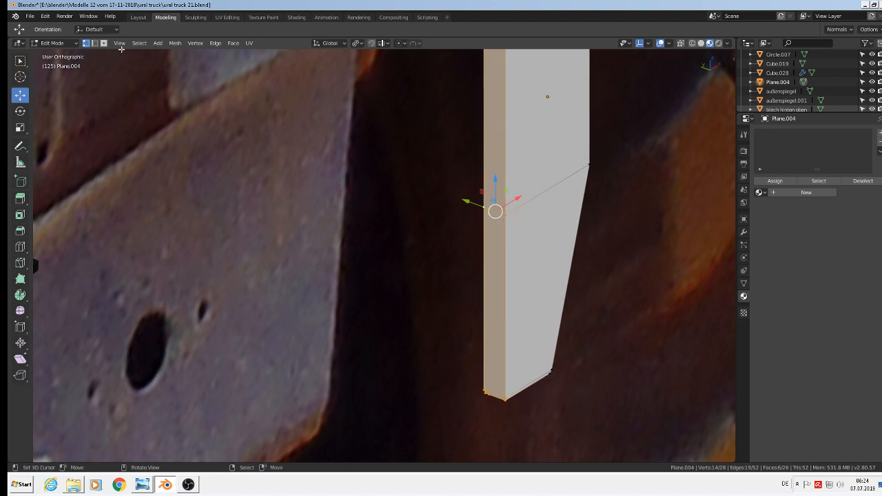
{"action": "left_click", "coordinate": [96, 42]}
{"action": "right_click", "coordinate": [496, 211], "text": "shift"}
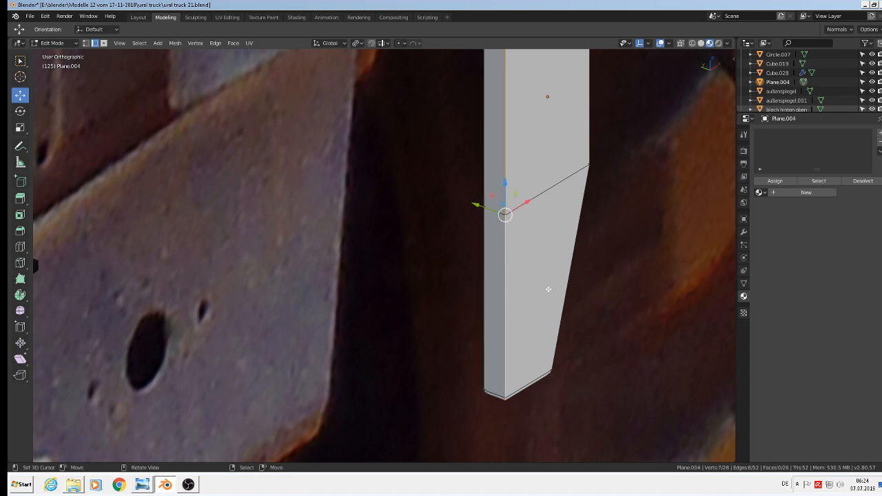
{"action": "key", "text": "ctrl+b"}
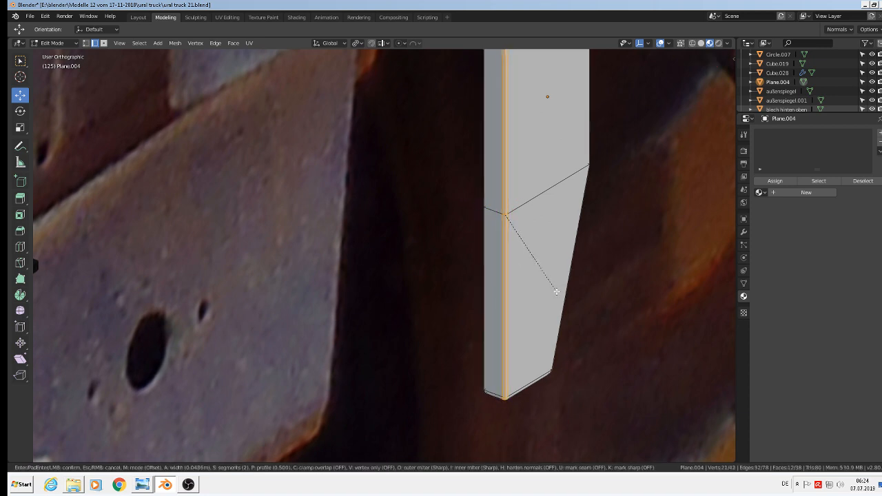
{"action": "left_click", "coordinate": [556, 291]}
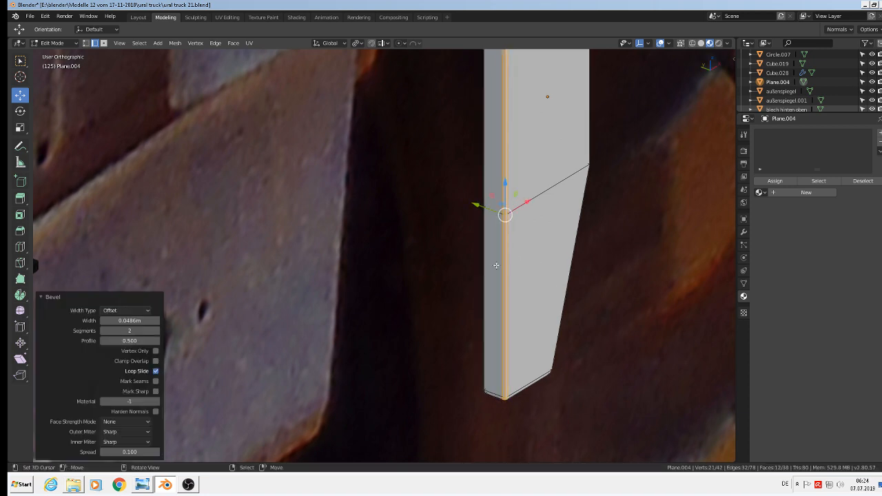
{"action": "key", "text": "ctrl+b"}
{"action": "left_click", "coordinate": [600, 306]}
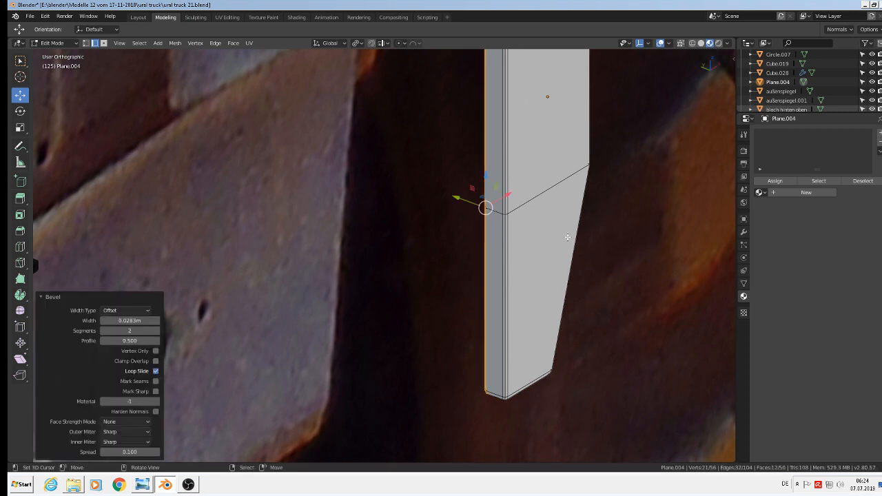
Step: Bevel the long edges on the plate's tapered side about 0.0655 m with 2 segments, and return to Object Mode
{"action": "right_click", "coordinate": [575, 248], "text": "alt"}
{"action": "middle_click_drag", "start_coordinate": [575, 248], "coordinate": [551, 264]}
{"action": "middle_click_drag", "start_coordinate": [454, 247], "coordinate": [481, 277]}
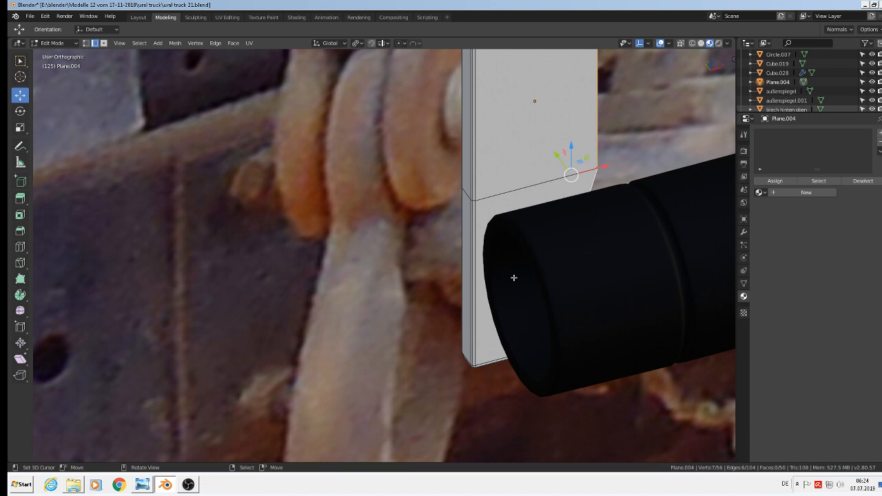
{"action": "left_click", "coordinate": [504, 180]}
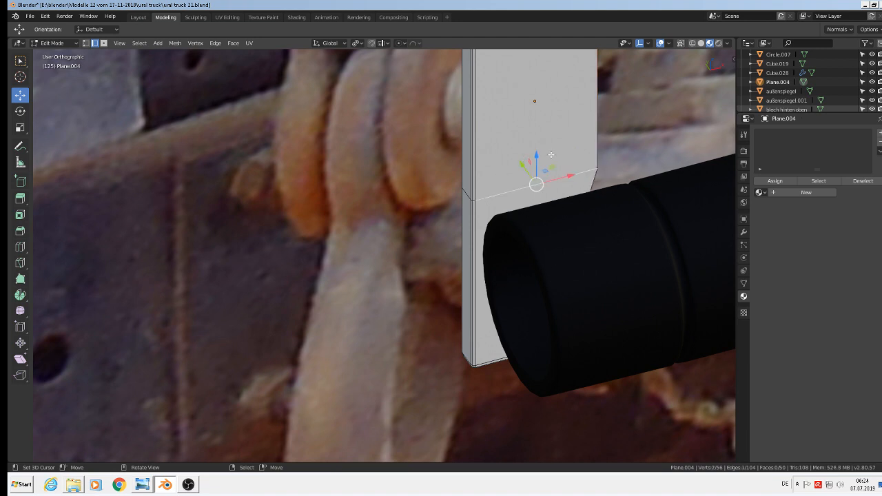
{"action": "key", "text": "ctrl+b"}
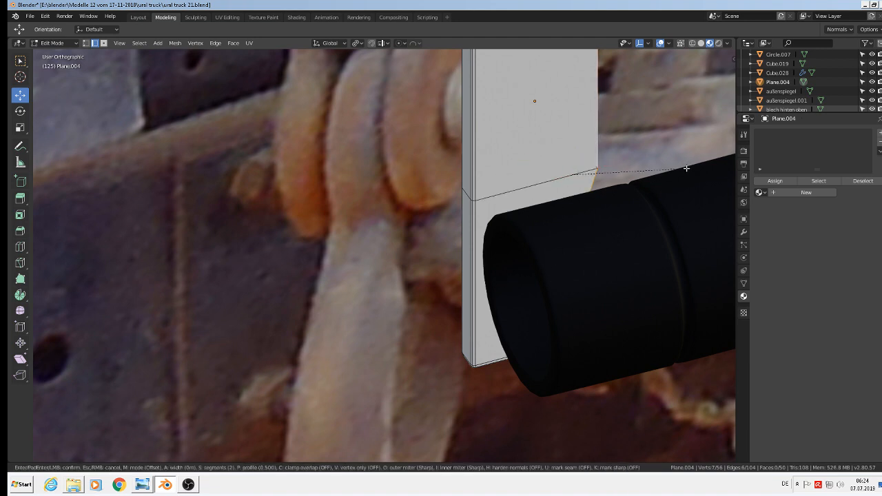
{"action": "left_click", "coordinate": [692, 170]}
{"action": "scroll", "coordinate": [691, 170], "scroll_direction": "down", "scroll_amount": 6}
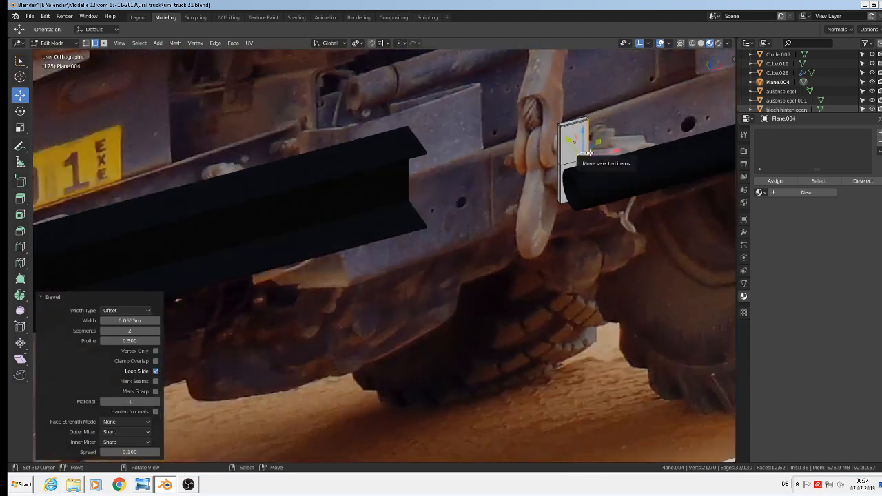
{"action": "key", "text": "Tab"}
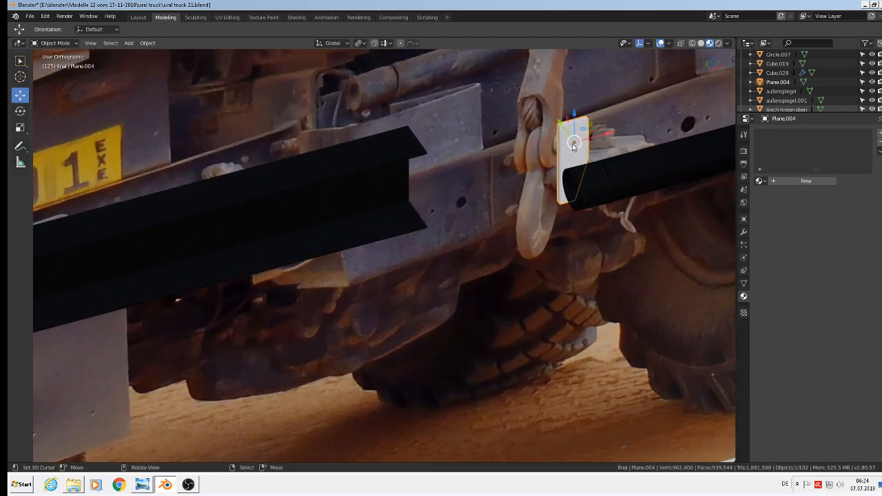
Step: Assign the existing SIDEPANELCOLOR material to the bracket plate in front view
{"action": "key", "text": "KP_1"}
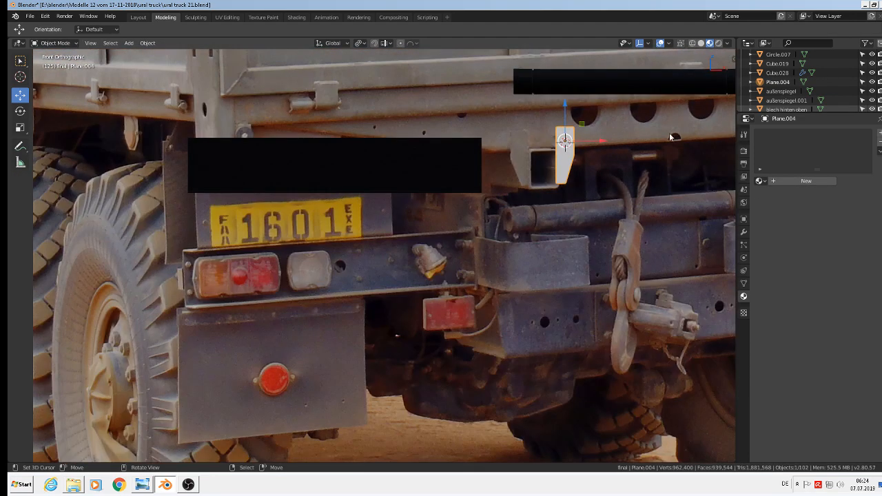
{"action": "left_click", "coordinate": [761, 181]}
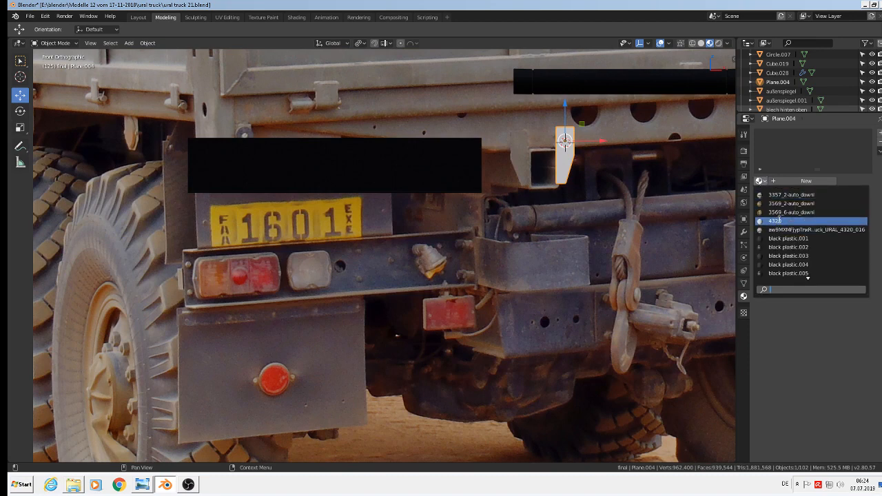
{"action": "type", "text": "si"}
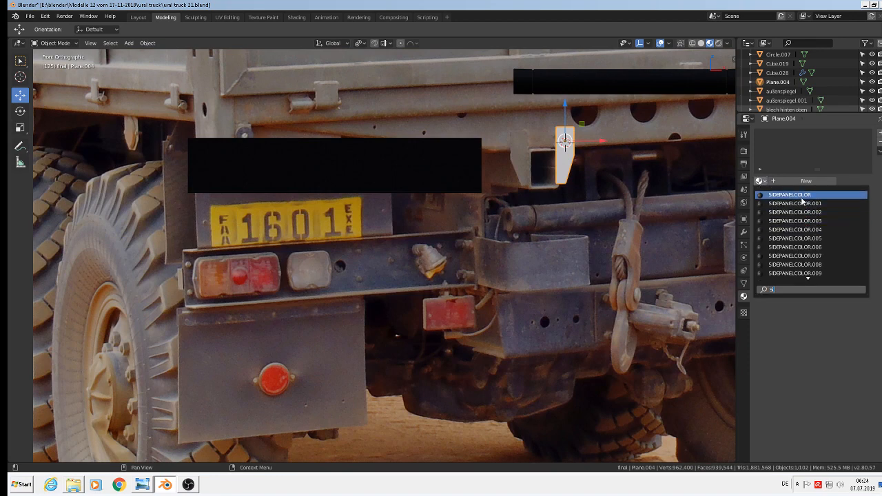
{"action": "left_click", "coordinate": [790, 195]}
Step: Move the bracket plate about 0.0332 m along X, clear of the photographed bracket, and save the file
{"action": "scroll", "coordinate": [577, 144], "scroll_direction": "up", "scroll_amount": 1}
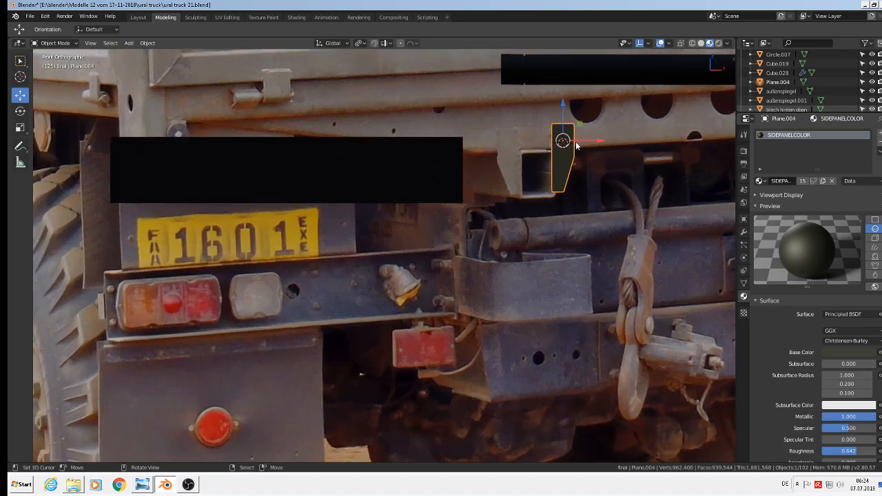
{"action": "left_click_drag", "start_coordinate": [588, 143], "coordinate": [619, 160]}
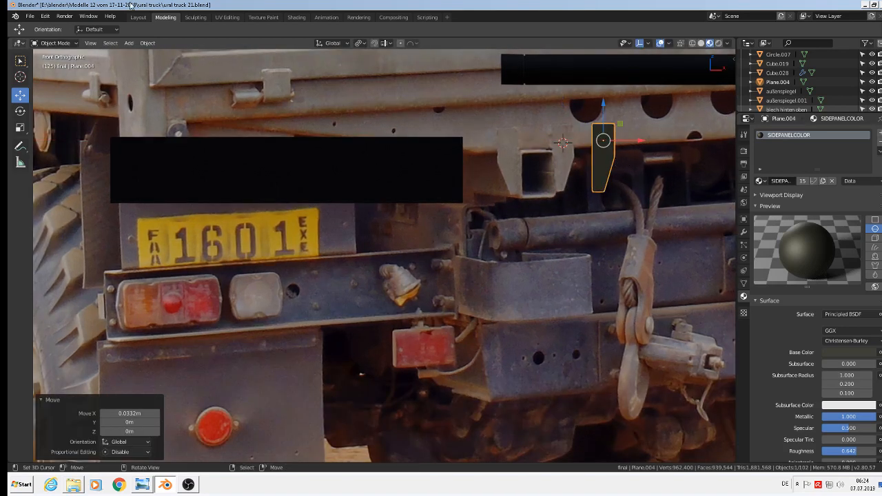
{"action": "left_click", "coordinate": [30, 16]}
{"action": "left_click", "coordinate": [53, 89]}
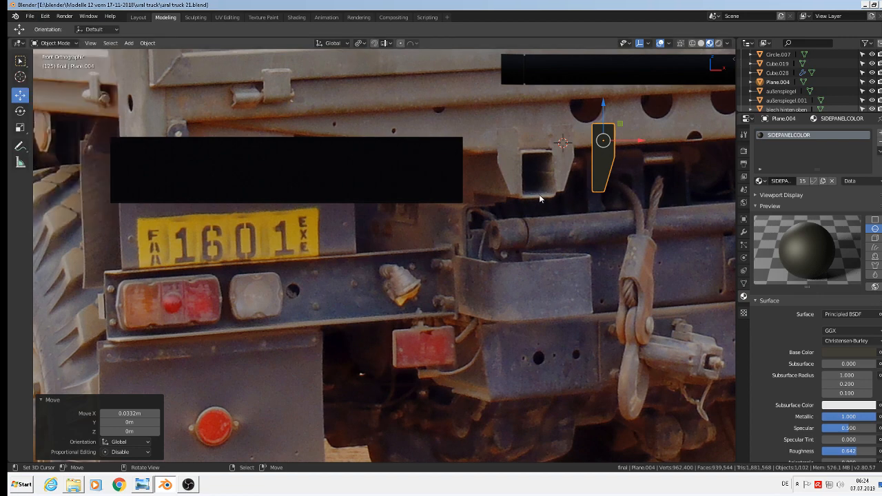
Step: Duplicate the long beam beneath the truck's cargo bed in place
{"action": "scroll", "coordinate": [539, 194], "scroll_direction": "down", "scroll_amount": 4}
{"action": "scroll", "coordinate": [650, 210], "scroll_direction": "down", "scroll_amount": 3}
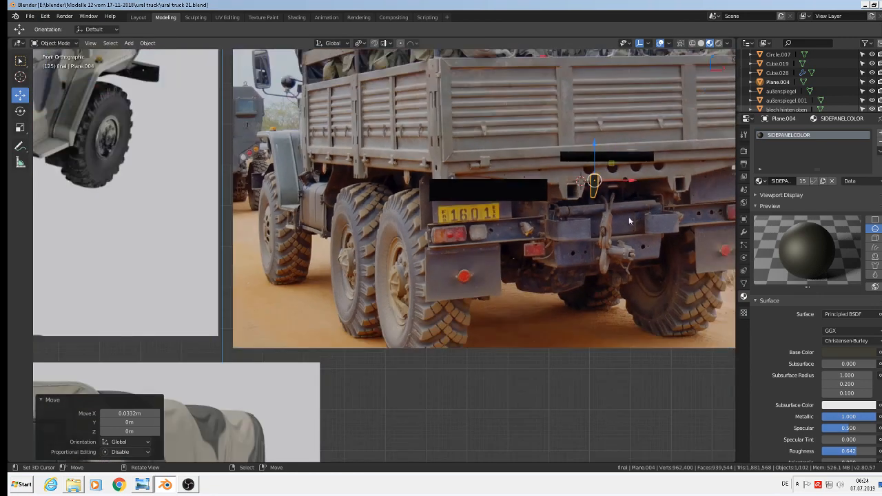
{"action": "scroll", "coordinate": [593, 211], "scroll_direction": "up", "scroll_amount": 2}
{"action": "scroll", "coordinate": [557, 186], "scroll_direction": "down", "scroll_amount": 1}
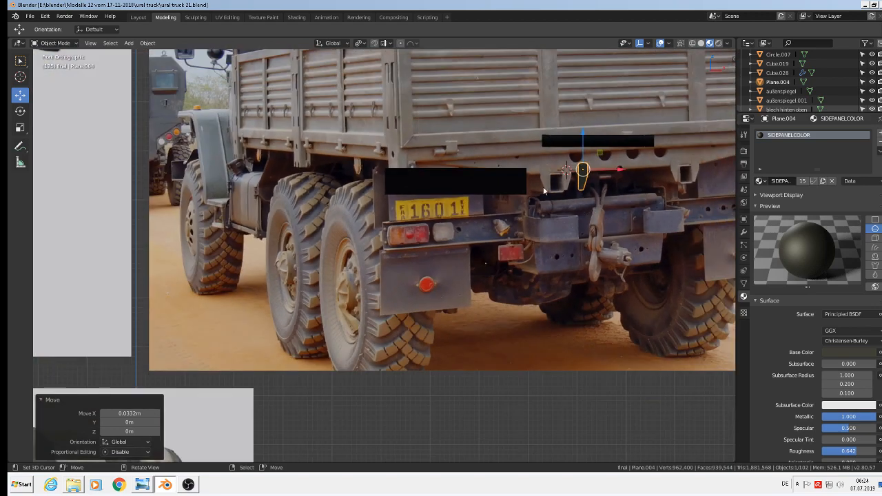
{"action": "scroll", "coordinate": [262, 141], "scroll_direction": "down", "scroll_amount": 7}
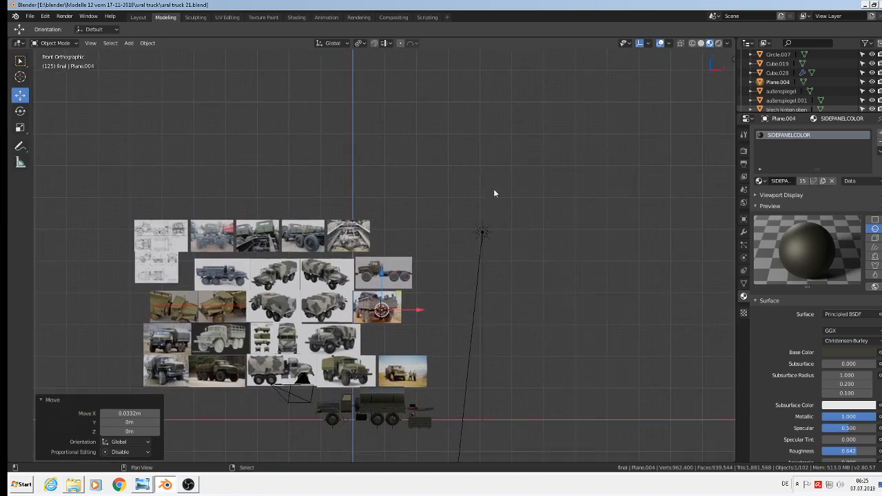
{"action": "scroll", "coordinate": [385, 397], "scroll_direction": "up", "scroll_amount": 5}
{"action": "scroll", "coordinate": [384, 396], "scroll_direction": "up", "scroll_amount": 7}
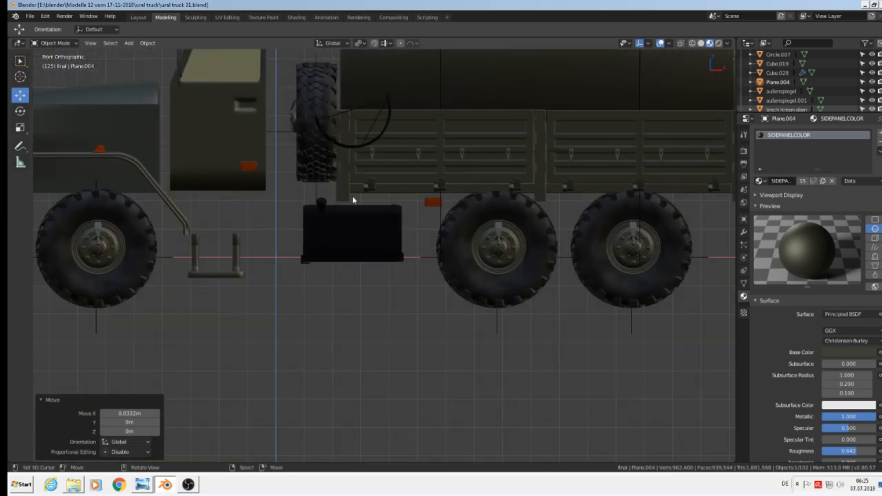
{"action": "left_click", "coordinate": [397, 189]}
{"action": "scroll", "coordinate": [402, 193], "scroll_direction": "down", "scroll_amount": 4}
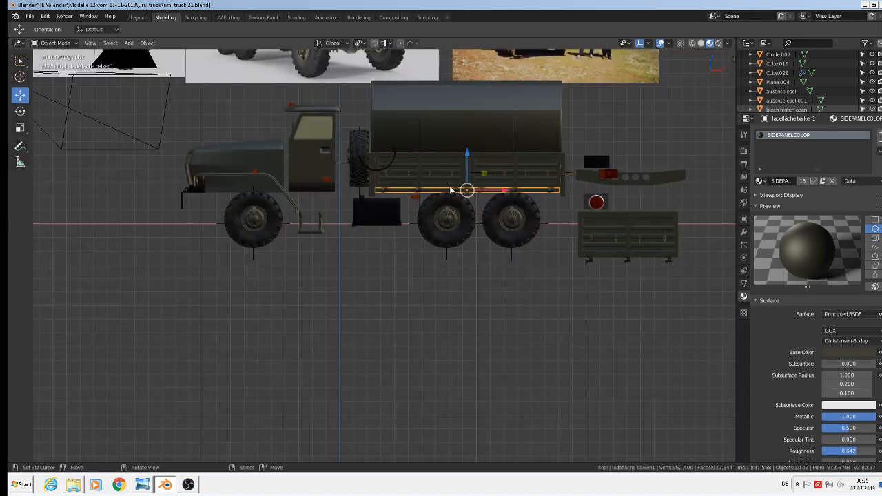
{"action": "key", "text": "shift"}
{"action": "key", "text": "shift+d"}
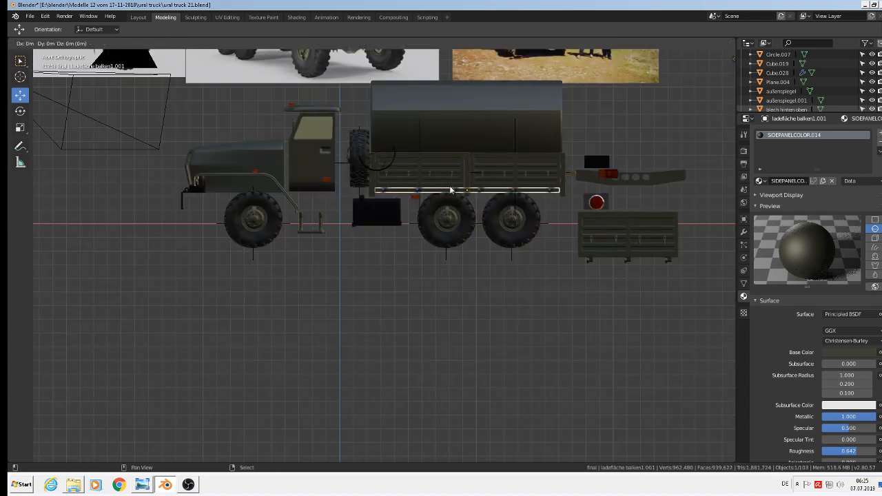
{"action": "key", "text": "Escape"}
Step: In right view, move the duplicated beam inward along Y under the cargo bed and about -0.0525 m along Z
{"action": "middle_click_drag", "start_coordinate": [488, 226], "coordinate": [494, 224]}
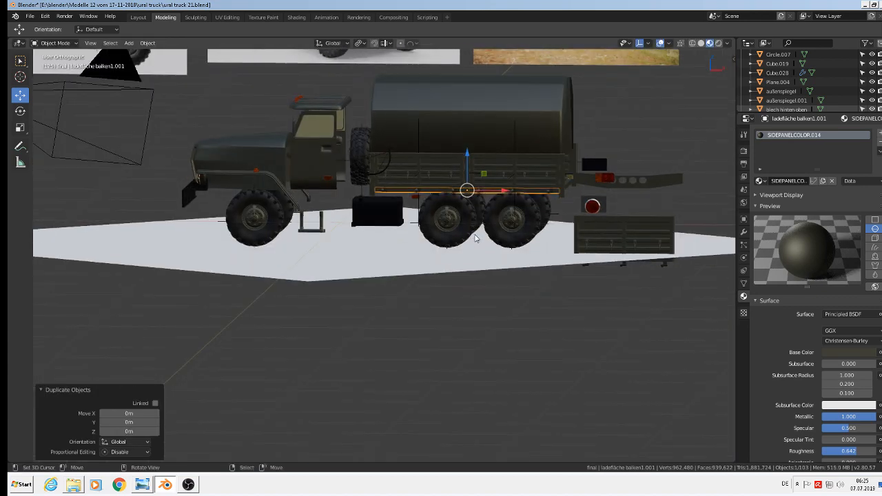
{"action": "key", "text": "KP_3"}
{"action": "scroll", "coordinate": [507, 206], "scroll_direction": "up", "scroll_amount": 4}
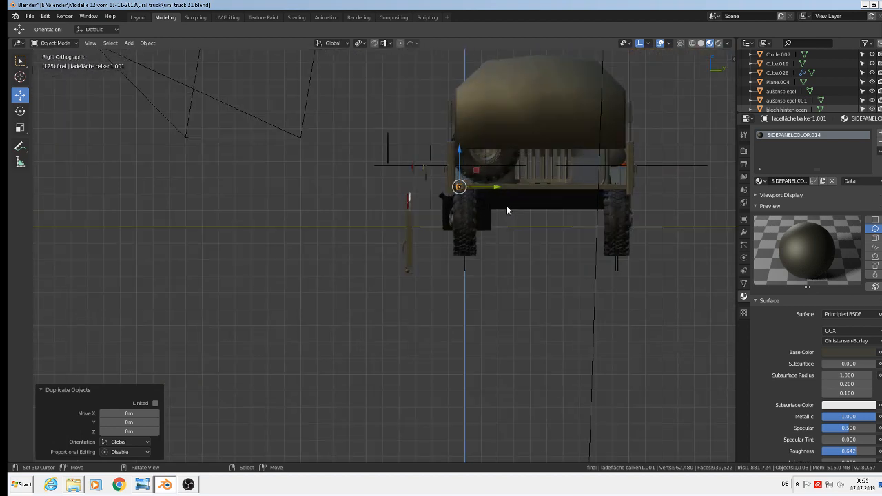
{"action": "key", "text": "g"}
{"action": "left_click_drag", "start_coordinate": [547, 183], "coordinate": [565, 182]}
{"action": "left_click_drag", "start_coordinate": [519, 137], "coordinate": [522, 154]}
{"action": "scroll", "coordinate": [541, 199], "scroll_direction": "up", "scroll_amount": 4}
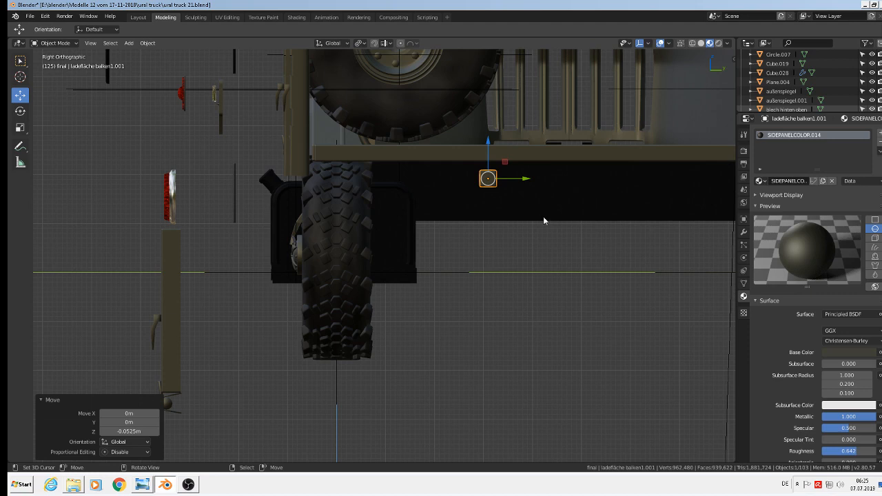
{"action": "key", "text": "s"}
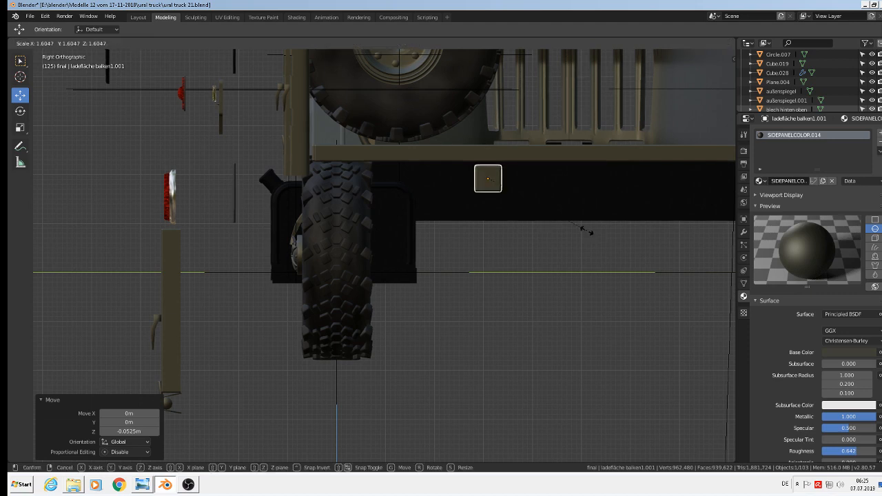
{"action": "key", "text": "Escape"}
Step: Delete the edges of the end face on the duplicated beam in right view, opening that end of the beam
{"action": "key", "text": "KP_Decimal"}
{"action": "key", "text": "Tab"}
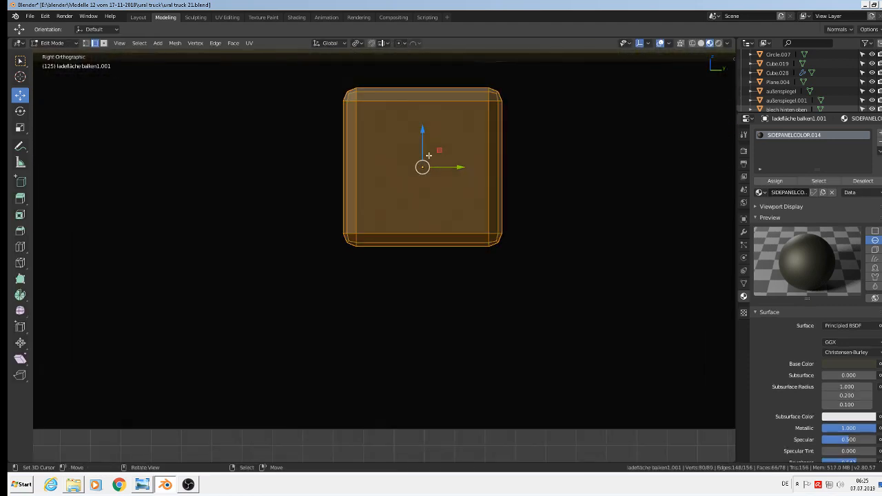
{"action": "left_click", "coordinate": [94, 43]}
{"action": "left_click", "coordinate": [389, 102]}
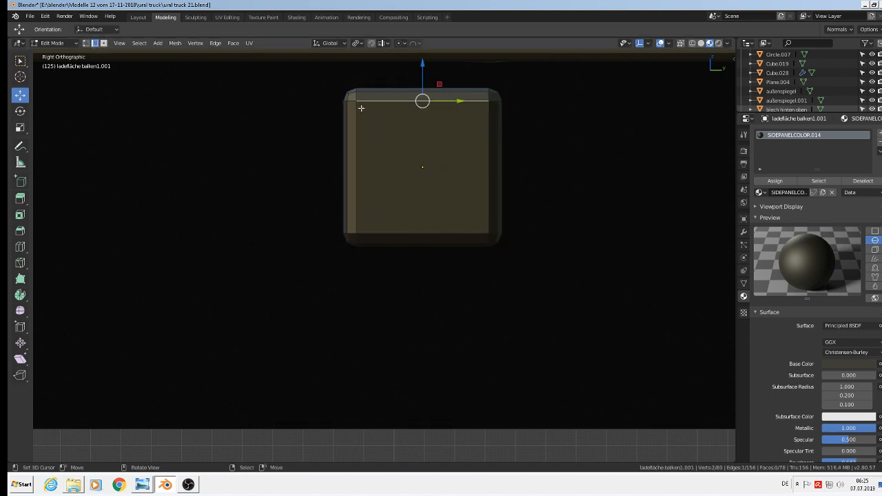
{"action": "left_click", "coordinate": [355, 102], "text": "shift"}
{"action": "left_click", "coordinate": [353, 97], "text": "shift"}
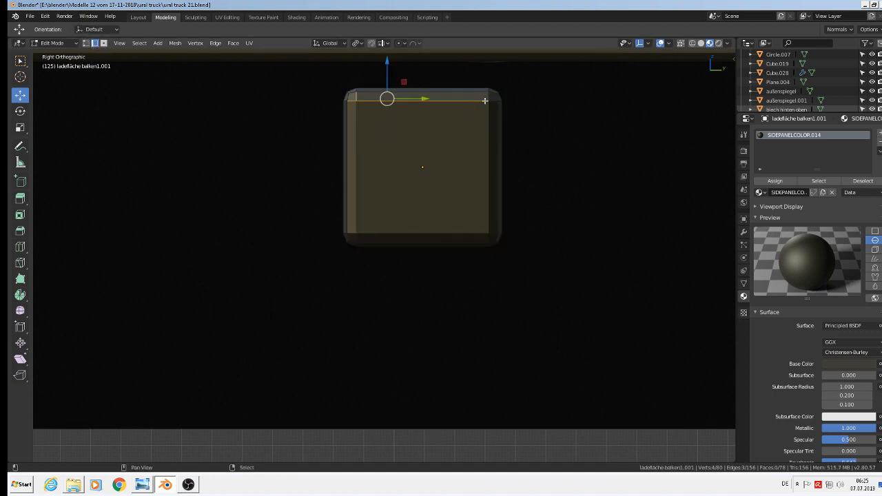
{"action": "left_click", "coordinate": [358, 141], "text": "shift"}
{"action": "left_click", "coordinate": [489, 100], "text": "shift"}
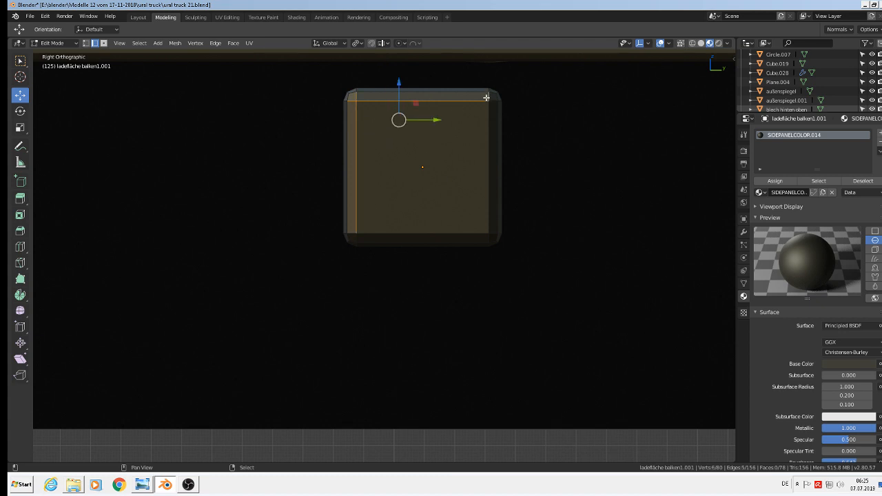
{"action": "left_click", "coordinate": [488, 98], "text": "shift"}
{"action": "left_click", "coordinate": [483, 127], "text": "shift"}
{"action": "left_click", "coordinate": [494, 236], "text": "shift"}
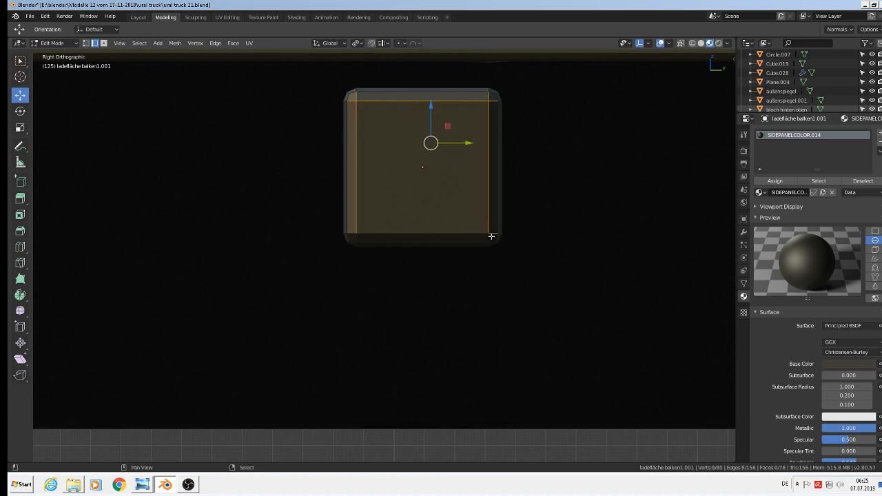
{"action": "left_click", "coordinate": [484, 237], "text": "shift"}
{"action": "left_click", "coordinate": [424, 236], "text": "shift"}
{"action": "left_click", "coordinate": [358, 239], "text": "shift"}
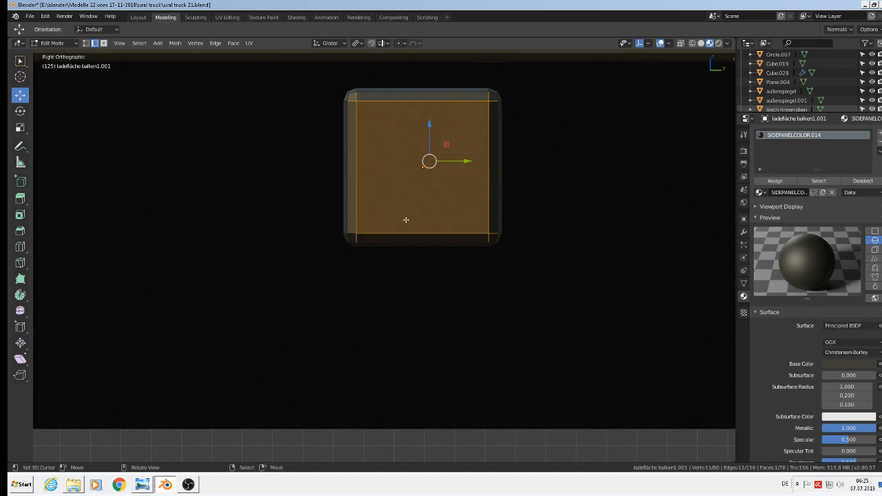
{"action": "key", "text": "x"}
{"action": "left_click", "coordinate": [400, 216]}
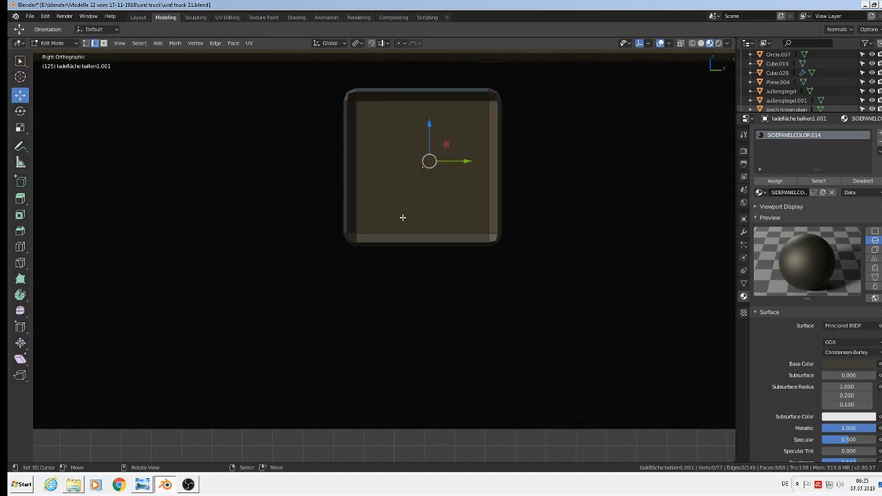
{"action": "key", "text": "KP_Divide"}
{"action": "key", "text": "Tab"}
Step: Extrude the edge loop around the beam's open end and move it -0.155 m along X into the beam
{"action": "mouse_move", "coordinate": [400, 216]}
{"action": "middle_mouse_down"}
{"action": "mouse_move", "coordinate": [432, 227]}
{"action": "mouse_move", "coordinate": [409, 219]}
{"action": "middle_mouse_up"}
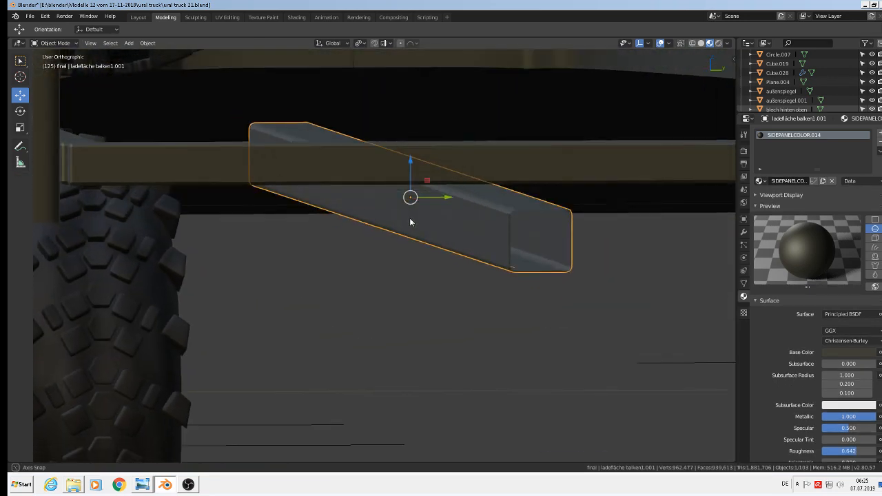
{"action": "scroll", "coordinate": [575, 227], "scroll_direction": "up", "scroll_amount": 1}
{"action": "scroll", "coordinate": [575, 229], "scroll_direction": "up", "scroll_amount": 5}
{"action": "key", "text": "Tab"}
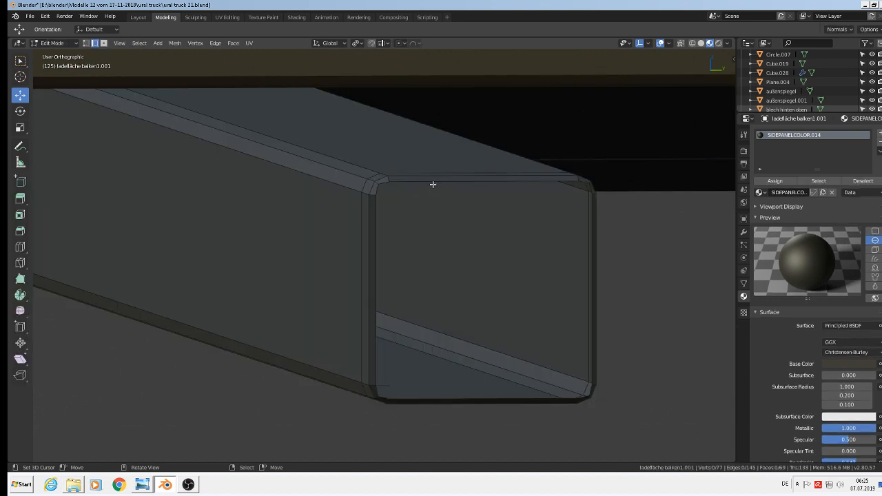
{"action": "left_click", "coordinate": [433, 183], "text": "alt"}
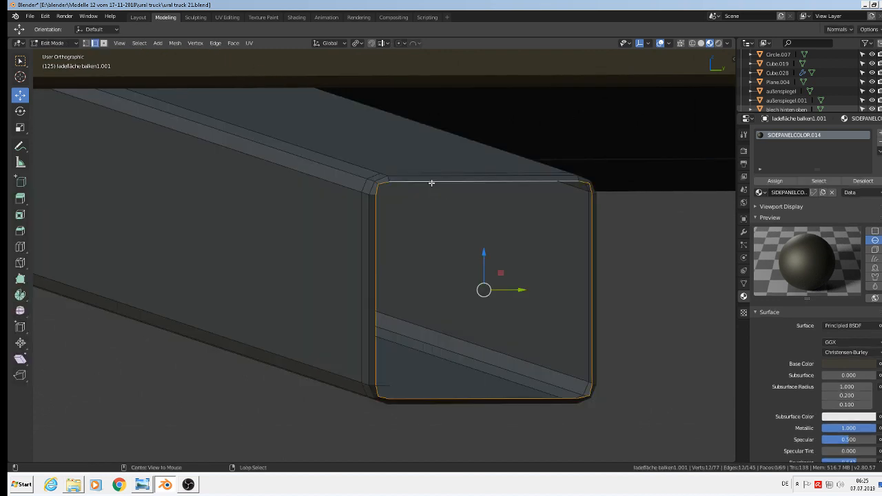
{"action": "key", "text": "e"}
{"action": "right_click", "coordinate": [467, 287]}
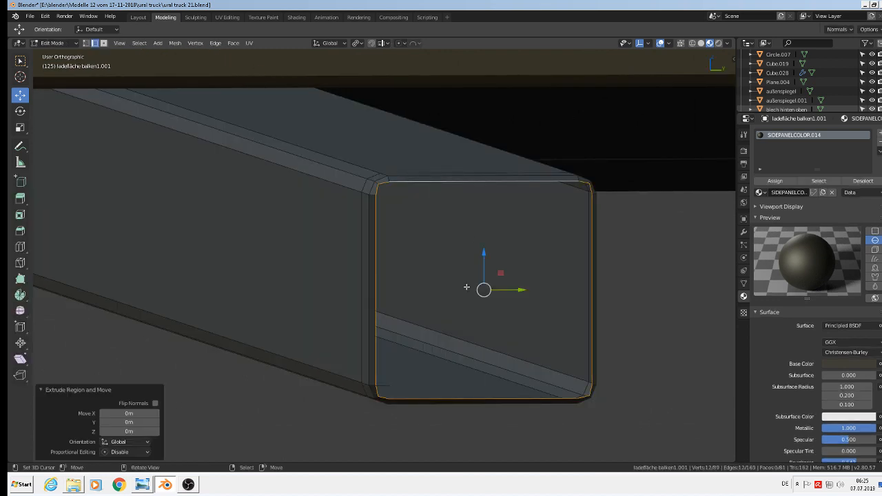
{"action": "middle_click_drag", "start_coordinate": [503, 315], "coordinate": [511, 322]}
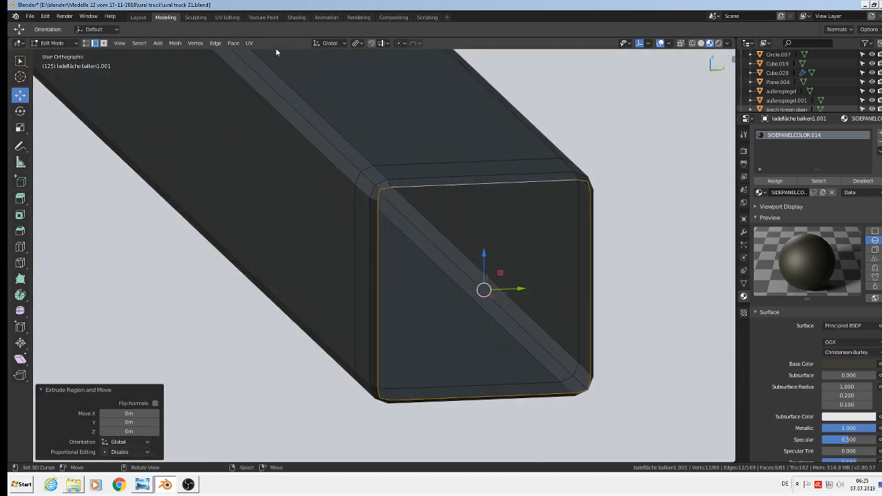
{"action": "left_click", "coordinate": [331, 43]}
{"action": "middle_click_drag", "start_coordinate": [498, 323], "coordinate": [573, 337]}
{"action": "left_click_drag", "start_coordinate": [504, 297], "coordinate": [312, 160]}
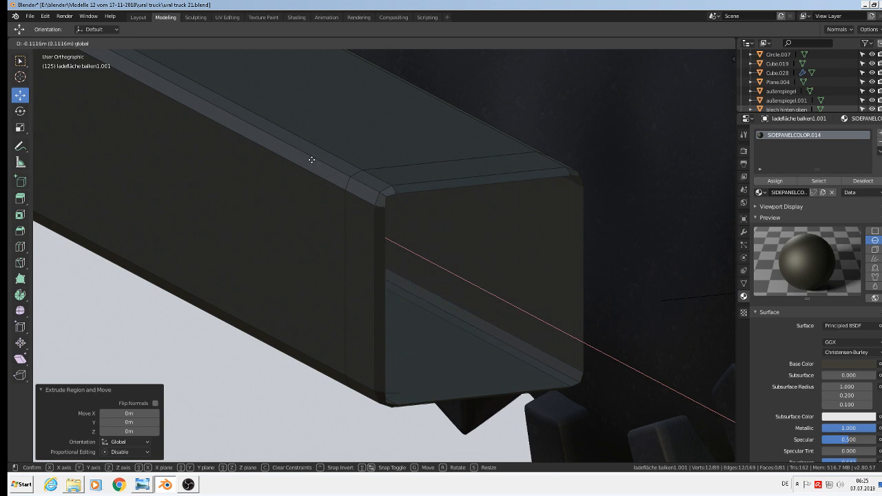
{"action": "left_click", "coordinate": [244, 112]}
{"action": "scroll", "coordinate": [441, 181], "scroll_direction": "up", "scroll_amount": 1}
{"action": "scroll", "coordinate": [384, 211], "scroll_direction": "down", "scroll_amount": 4}
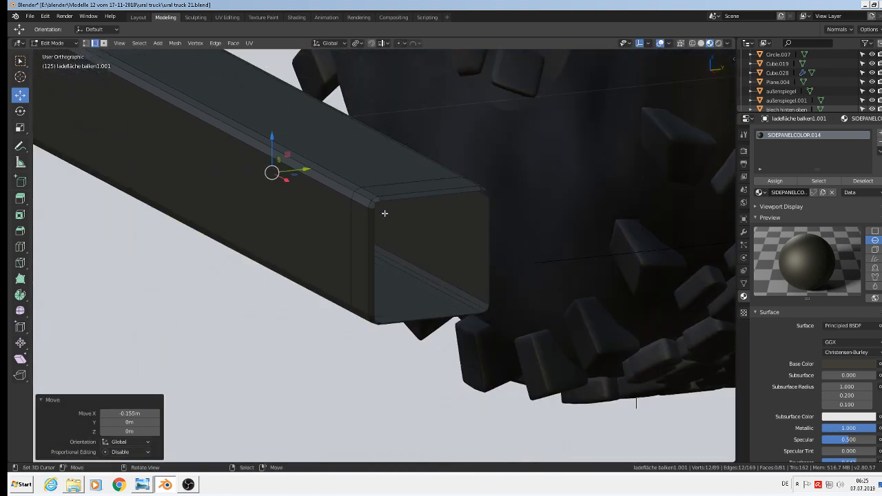
{"action": "scroll", "coordinate": [269, 148], "scroll_direction": "up", "scroll_amount": 2}
{"action": "key", "text": "Tab"}
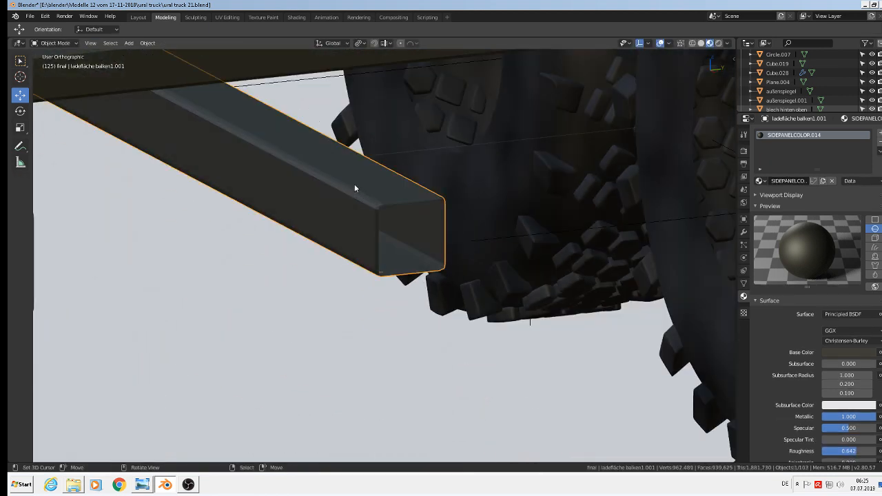
Step: Apply smooth shading to the hollow-ended beam
{"action": "left_click", "coordinate": [148, 43]}
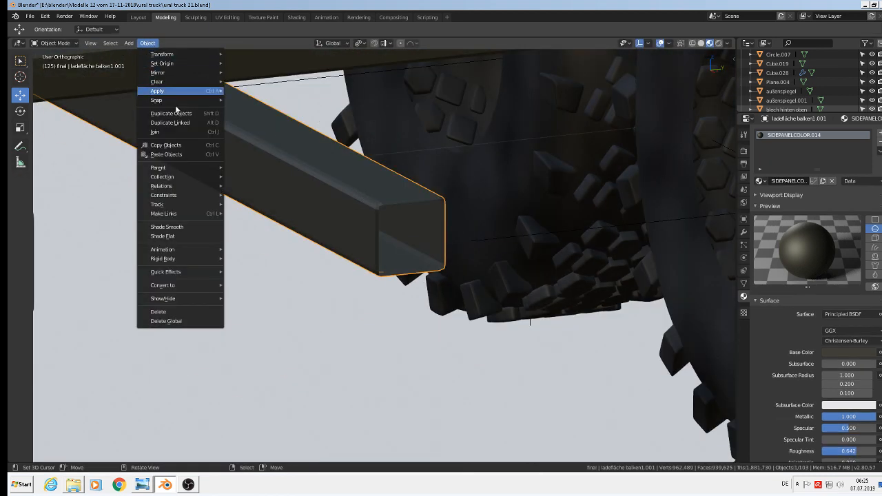
{"action": "left_click", "coordinate": [165, 228]}
{"action": "middle_click_drag", "start_coordinate": [166, 231], "coordinate": [307, 173]}
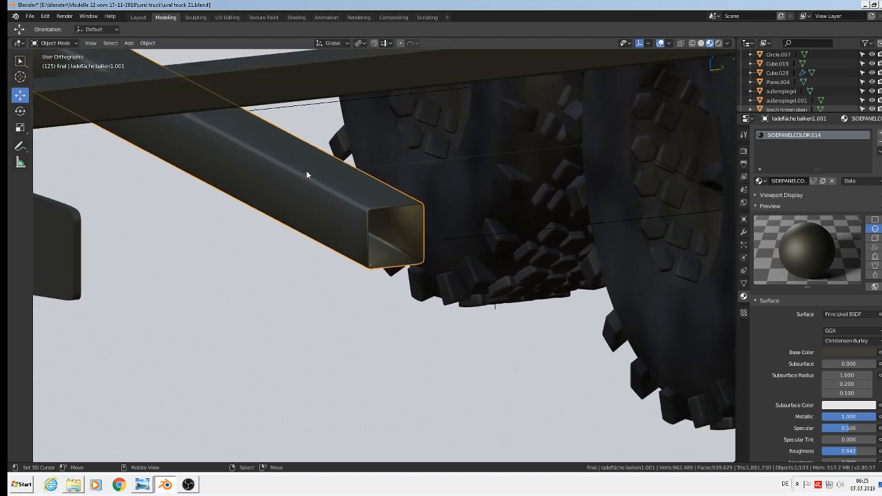
Step: Add a loop cut around the beam, slide it toward the far end, and shift the open end's outer edge loop slightly outward along X
{"action": "key", "text": "Tab"}
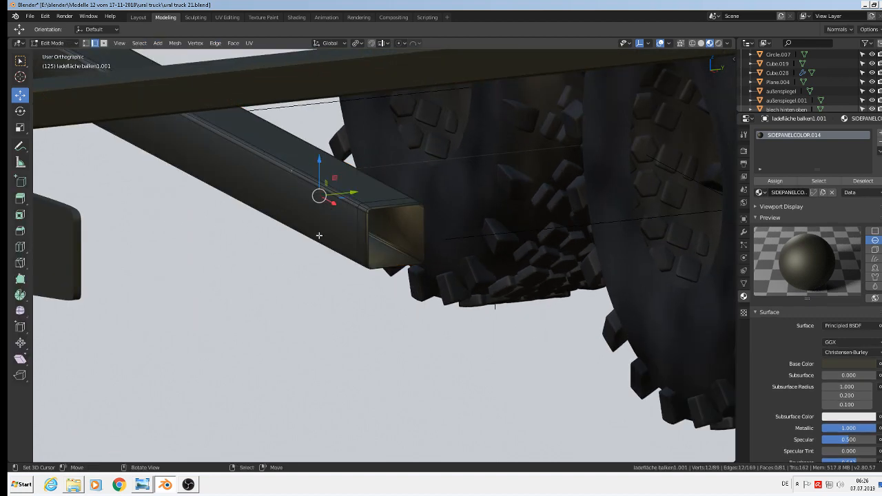
{"action": "key", "text": "ctrl+r"}
{"action": "left_click", "coordinate": [268, 150]}
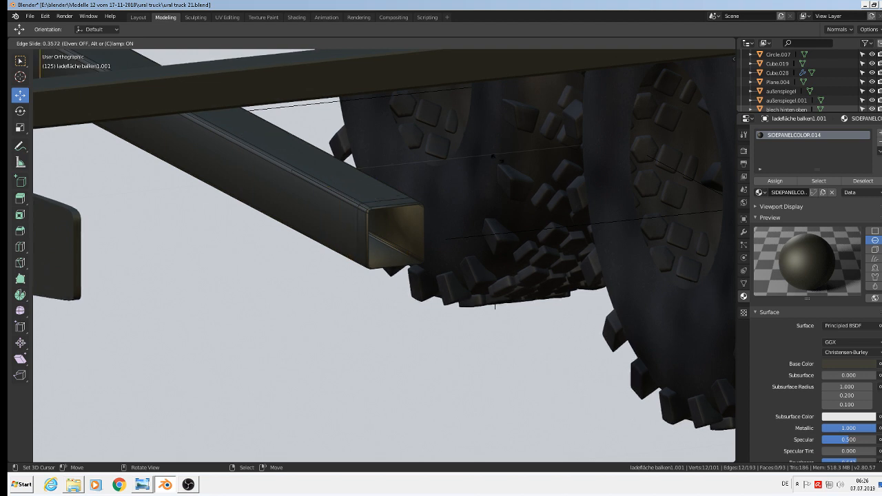
{"action": "left_click", "coordinate": [110, 67]}
{"action": "left_click", "coordinate": [380, 202], "text": "alt"}
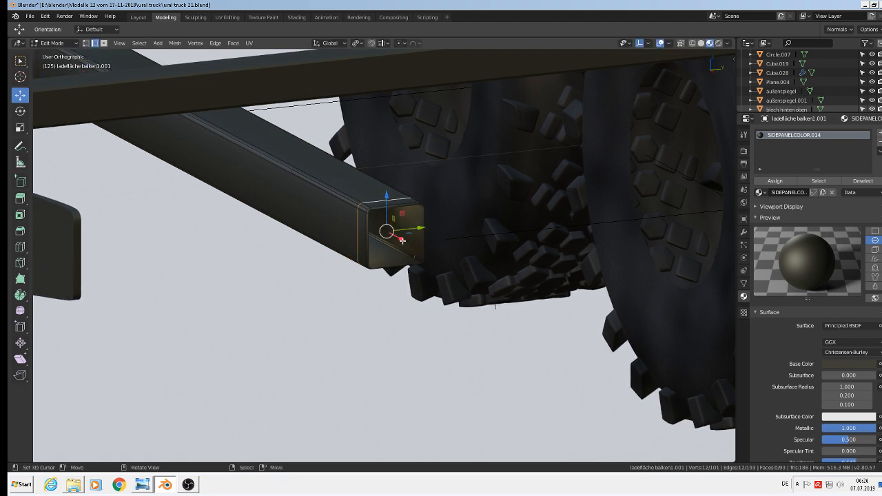
{"action": "left_click_drag", "start_coordinate": [403, 240], "coordinate": [408, 243]}
{"action": "scroll", "coordinate": [407, 233], "scroll_direction": "down", "scroll_amount": 4}
{"action": "key", "text": "Tab"}
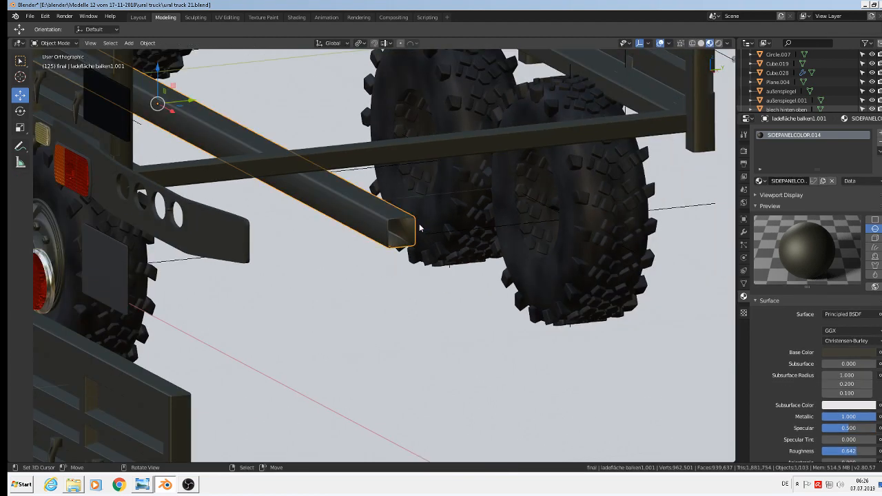
Step: In front view, scale the beam to 0.702 along X to match the cargo bed's length, and save the file
{"action": "scroll", "coordinate": [419, 227], "scroll_direction": "down", "scroll_amount": 4}
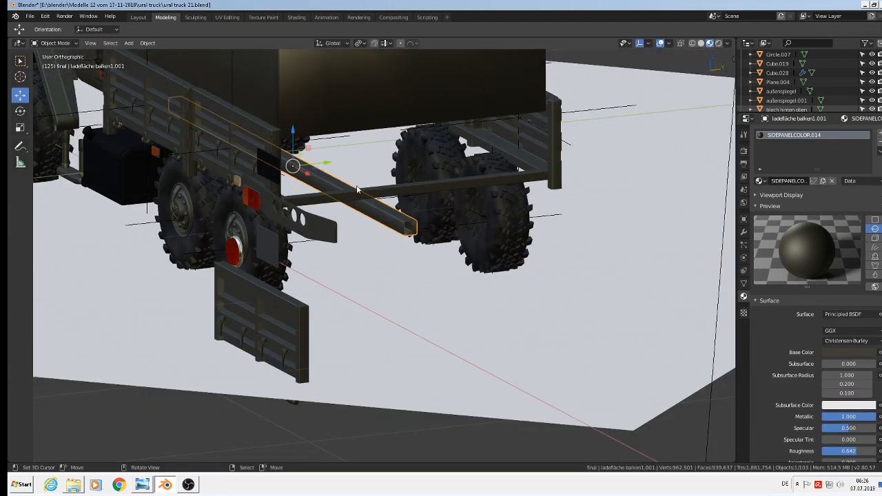
{"action": "key", "text": "KP_1"}
{"action": "scroll", "coordinate": [384, 187], "scroll_direction": "down", "scroll_amount": 2}
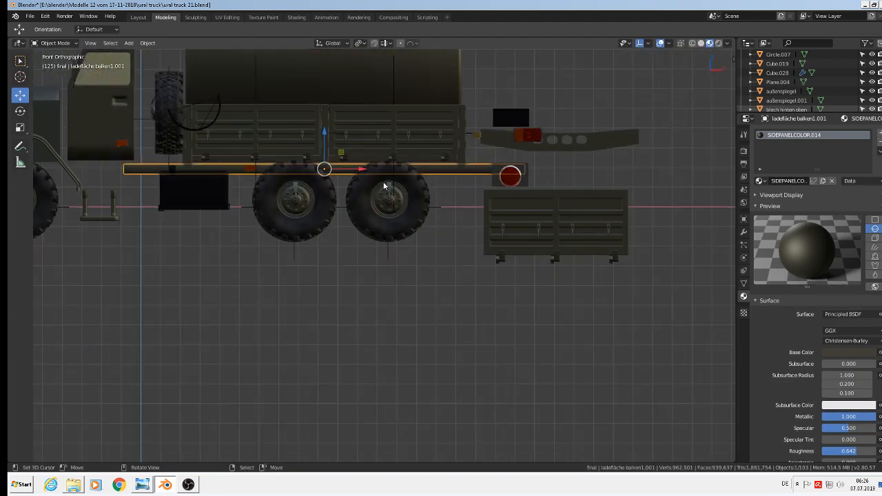
{"action": "key", "text": "s"}
{"action": "key", "text": "x"}
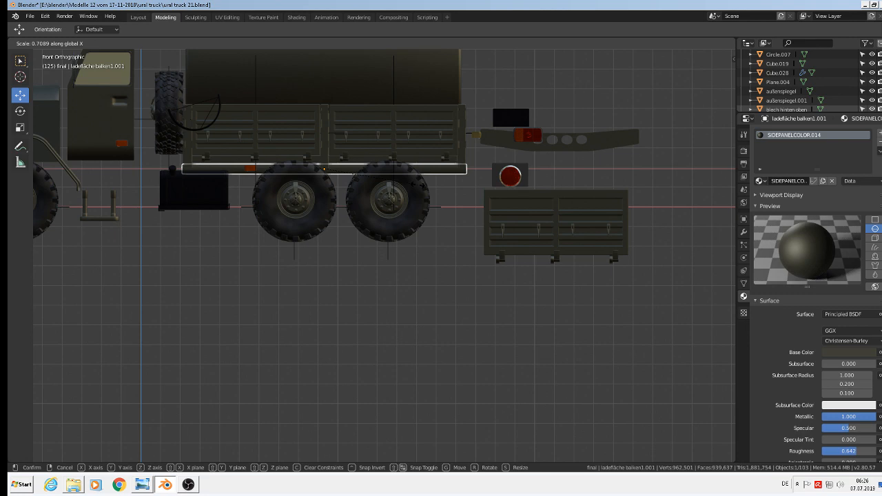
{"action": "left_click", "coordinate": [416, 187]}
{"action": "middle_click_drag", "start_coordinate": [416, 187], "coordinate": [328, 221]}
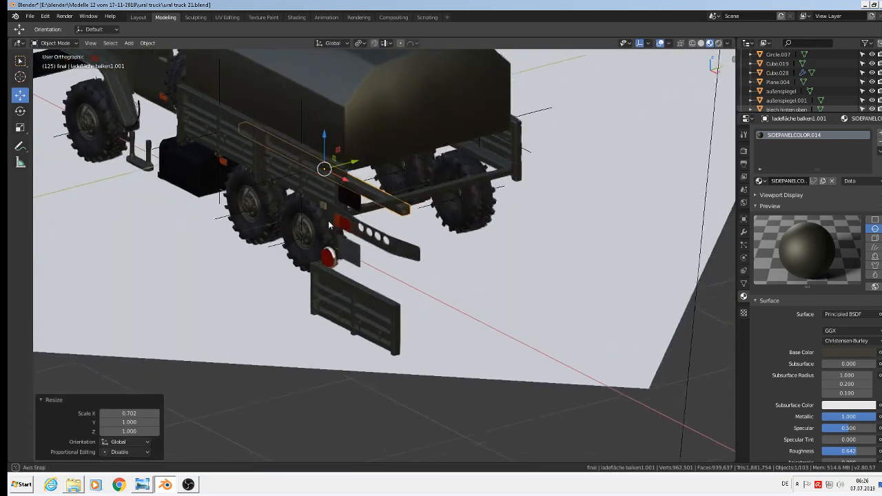
{"action": "scroll", "coordinate": [328, 221], "scroll_direction": "down", "scroll_amount": 5}
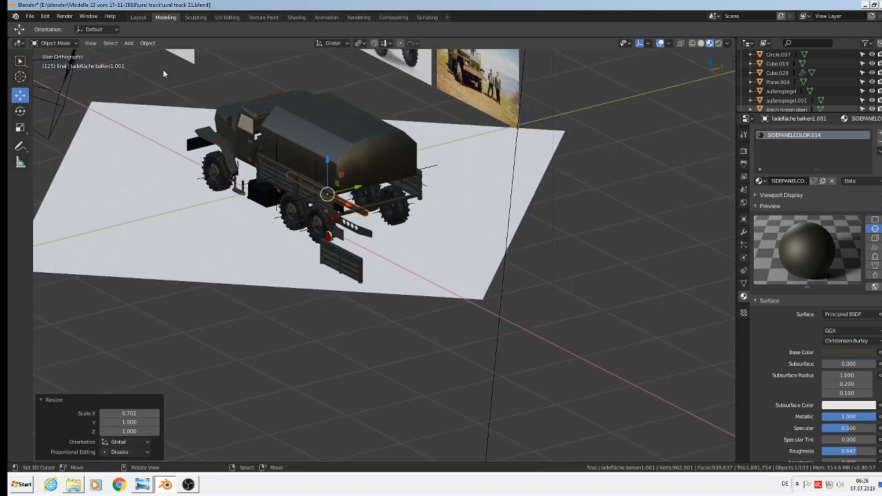
{"action": "left_click", "coordinate": [31, 16]}
{"action": "left_click", "coordinate": [48, 87]}
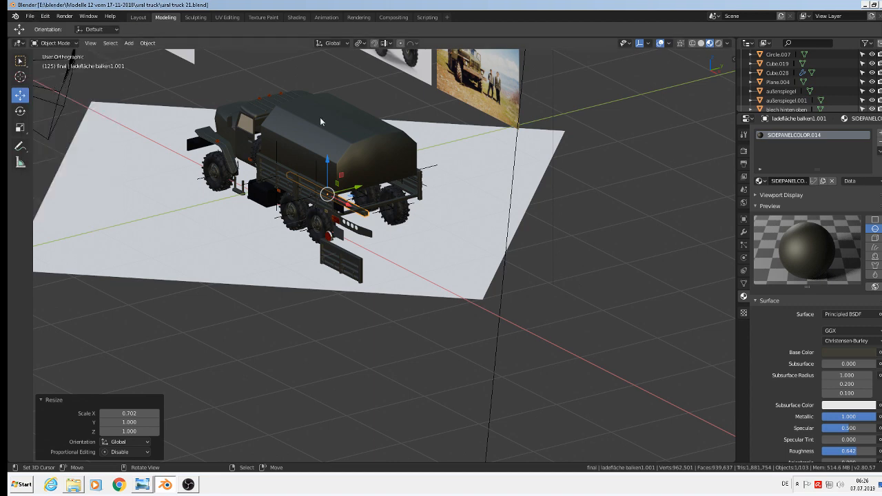
Step: In front view, examine the rear reference photo around the bumper plate and towing hook
{"action": "key", "text": "KP_1"}
{"action": "scroll", "coordinate": [467, 142], "scroll_direction": "down", "scroll_amount": 1}
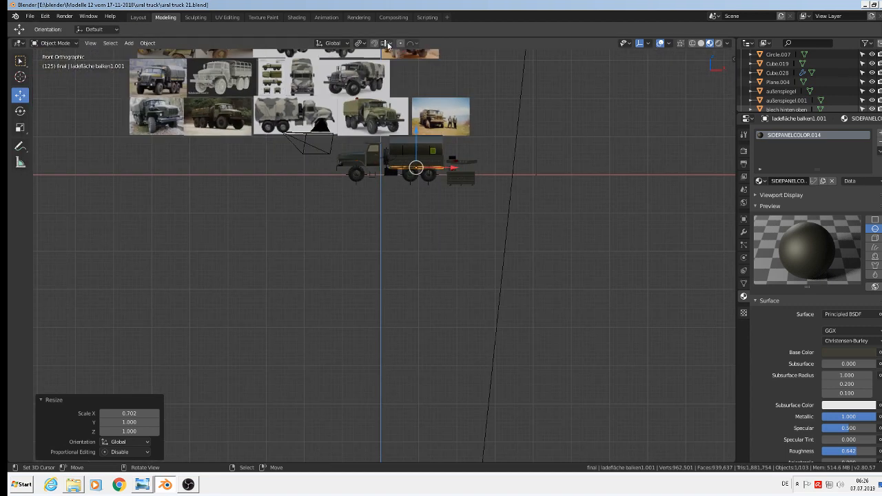
{"action": "middle_click_drag", "start_coordinate": [402, 235], "coordinate": [400, 252], "text": "shift"}
{"action": "middle_click_drag", "start_coordinate": [434, 100], "coordinate": [431, 104], "text": "shift"}
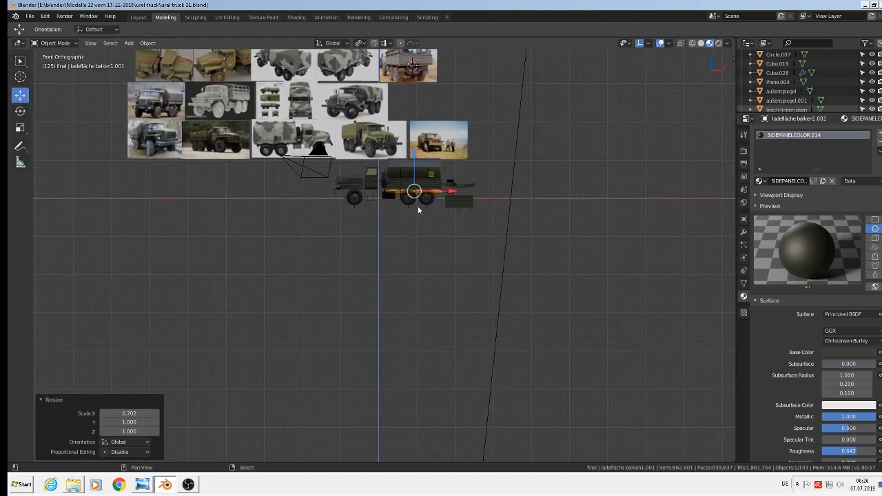
{"action": "scroll", "coordinate": [413, 100], "scroll_direction": "up", "scroll_amount": 10}
{"action": "scroll", "coordinate": [441, 85], "scroll_direction": "up", "scroll_amount": 3}
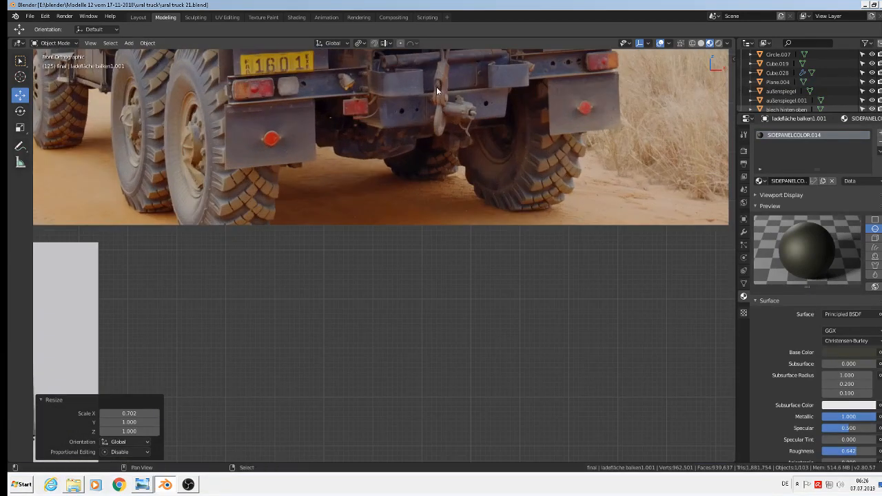
{"action": "middle_click_drag", "start_coordinate": [413, 166], "coordinate": [400, 308], "text": "shift"}
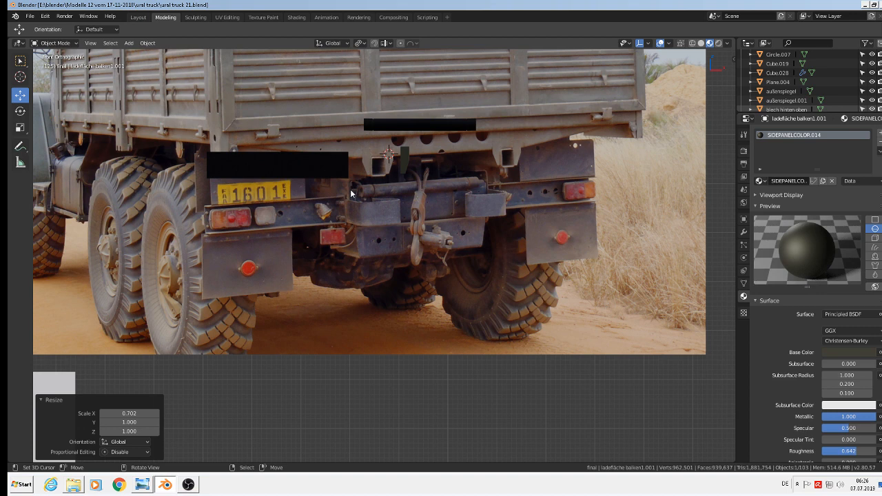
{"action": "scroll", "coordinate": [357, 204], "scroll_direction": "up", "scroll_amount": 3}
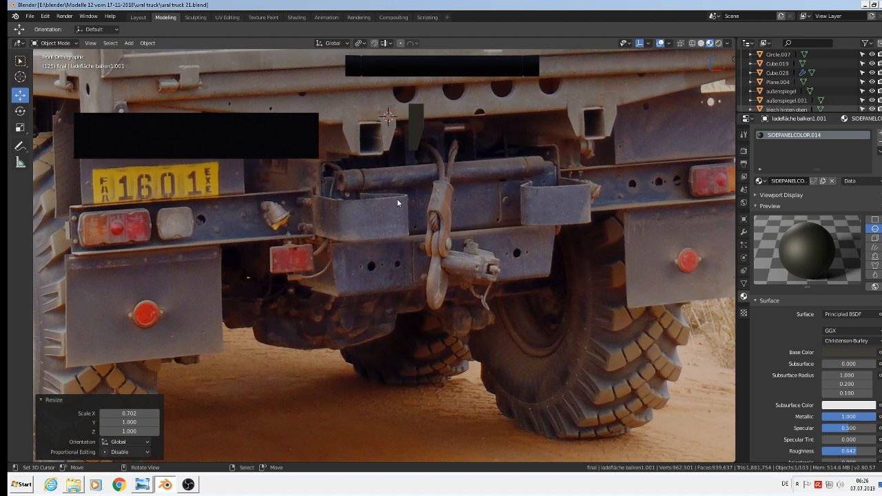
{"action": "scroll", "coordinate": [370, 217], "scroll_direction": "up", "scroll_amount": 1}
{"action": "scroll", "coordinate": [355, 235], "scroll_direction": "down", "scroll_amount": 1}
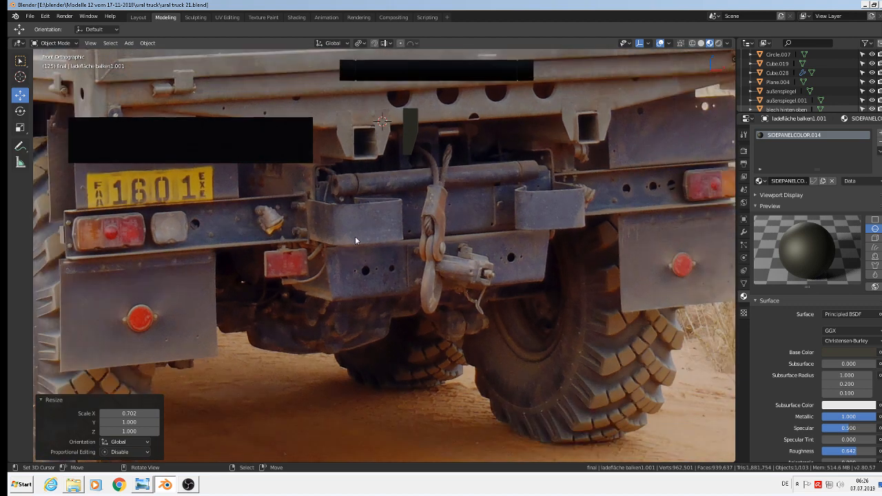
Step: Place the 3D cursor at the lower corner of the photo's hitch plate and add a Bezier curve there
{"action": "left_click", "coordinate": [323, 292]}
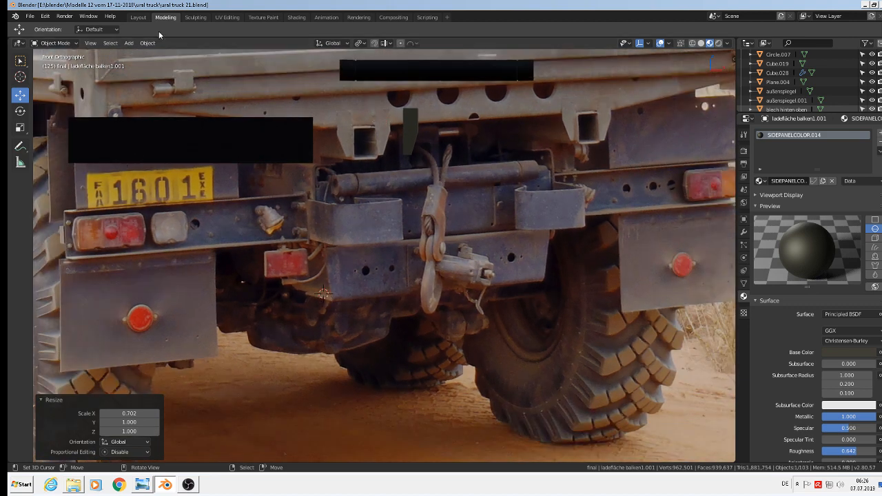
{"action": "left_click", "coordinate": [128, 44]}
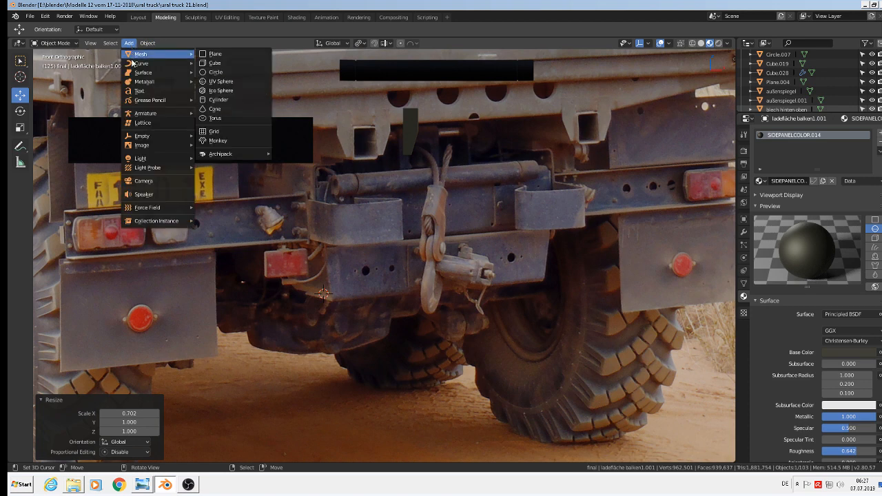
{"action": "mouse_move", "coordinate": [141, 63]}
{"action": "left_click", "coordinate": [229, 64]}
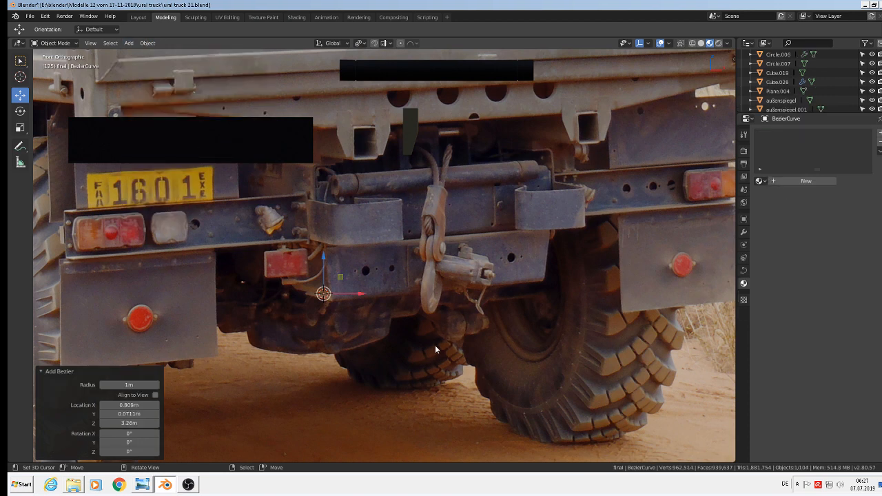
Step: Rotate the Bezier curve 90° about X and scale it down to 0.040
{"action": "type", "text": "rx"}
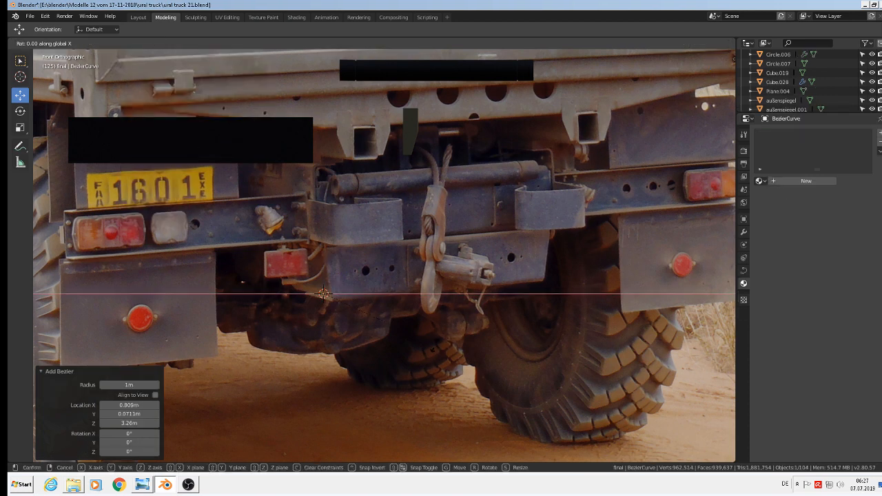
{"action": "type", "text": "90"}
{"action": "key", "text": "Return"}
{"action": "key", "text": "s"}
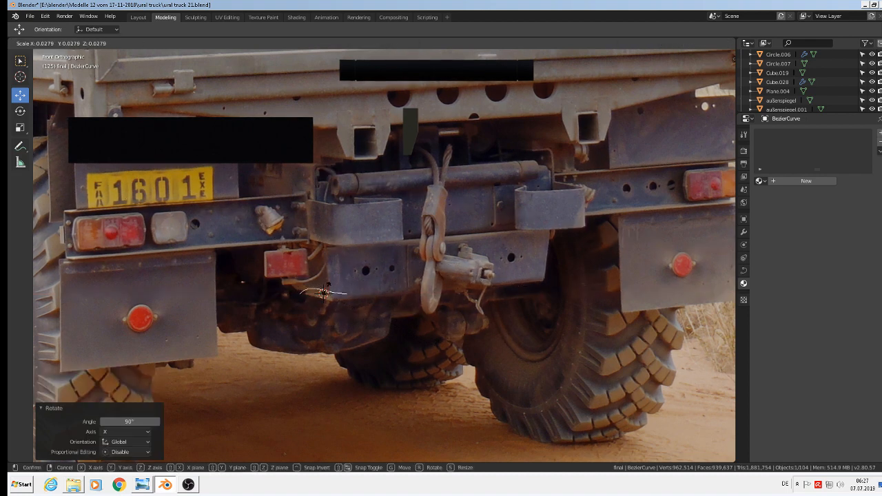
{"action": "left_click", "coordinate": [325, 293]}
{"action": "scroll", "coordinate": [315, 304], "scroll_direction": "up", "scroll_amount": 3}
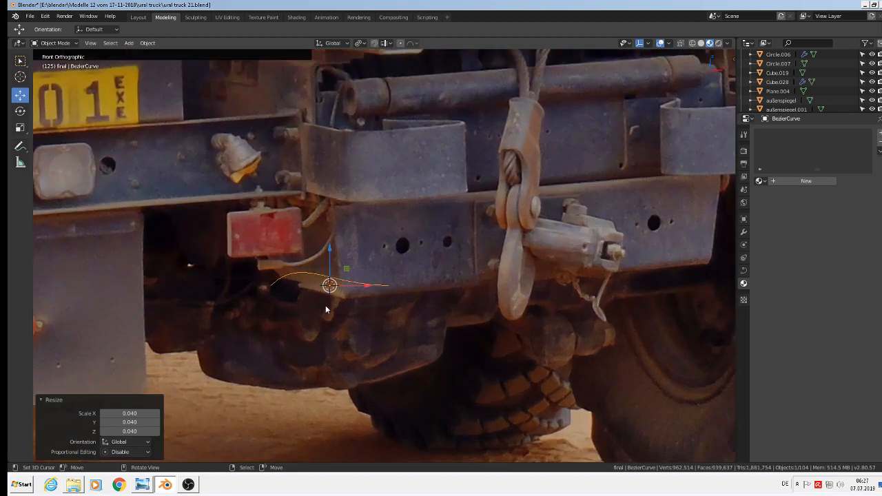
Step: In Edit Mode, move the curve's right end control point by -0.0775 m along X and -0.0619 m along Z
{"action": "key", "text": "Tab"}
{"action": "left_click", "coordinate": [388, 285]}
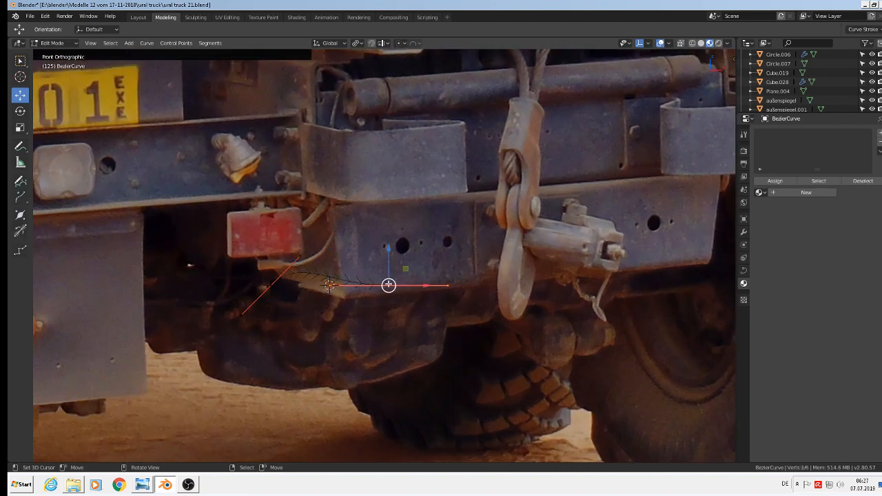
{"action": "scroll", "coordinate": [390, 310], "scroll_direction": "down", "scroll_amount": 3}
{"action": "key", "text": "g"}
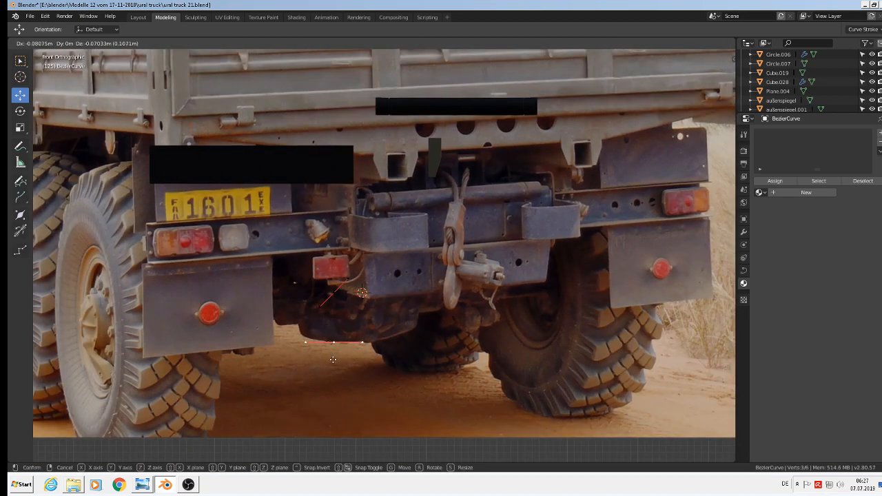
{"action": "left_click", "coordinate": [337, 354]}
{"action": "scroll", "coordinate": [337, 354], "scroll_direction": "up", "scroll_amount": 7}
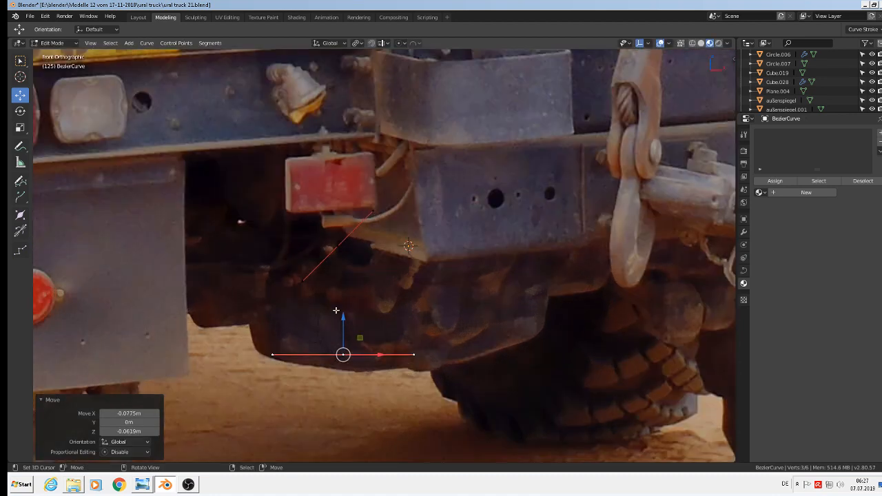
Step: Rotate the handles of both control points to vertical and shift the lower point -0.00309 m along X
{"action": "left_click", "coordinate": [384, 182]}
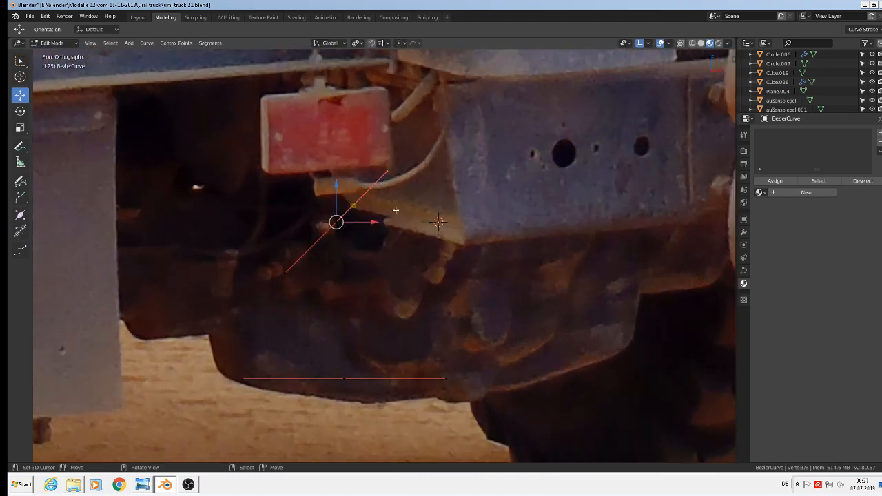
{"action": "key", "text": "r"}
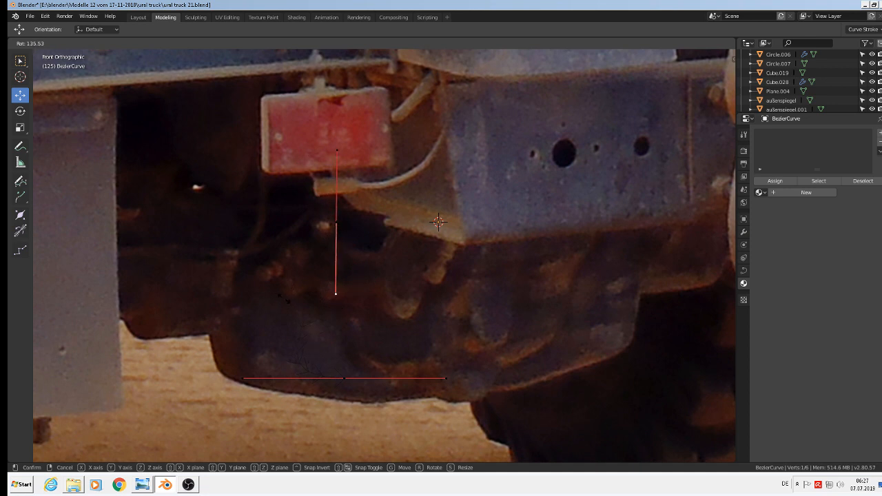
{"action": "left_click", "coordinate": [285, 299]}
{"action": "left_click", "coordinate": [344, 379]}
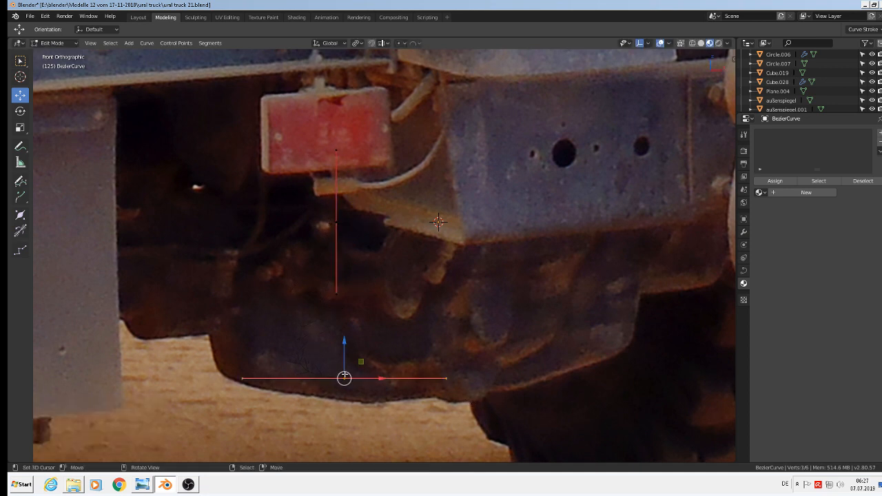
{"action": "key", "text": "r"}
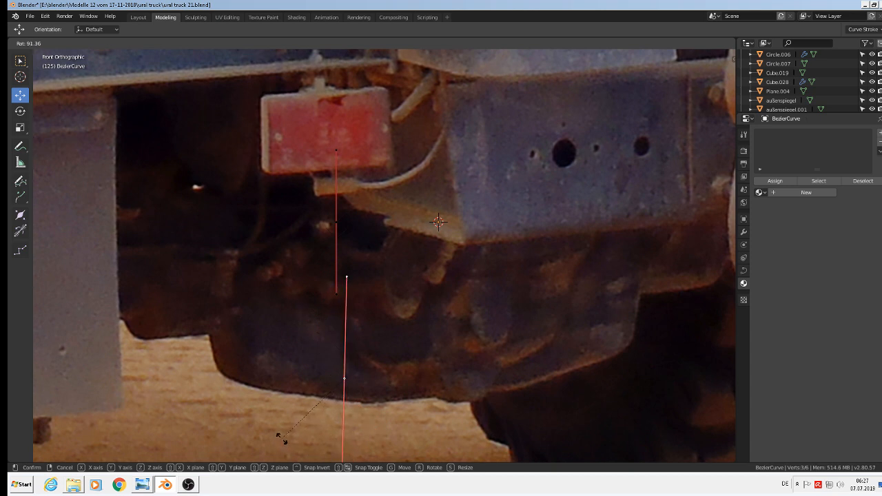
{"action": "left_click", "coordinate": [283, 438]}
{"action": "left_click_drag", "start_coordinate": [375, 379], "coordinate": [366, 378]}
{"action": "scroll", "coordinate": [442, 206], "scroll_direction": "down", "scroll_amount": 5}
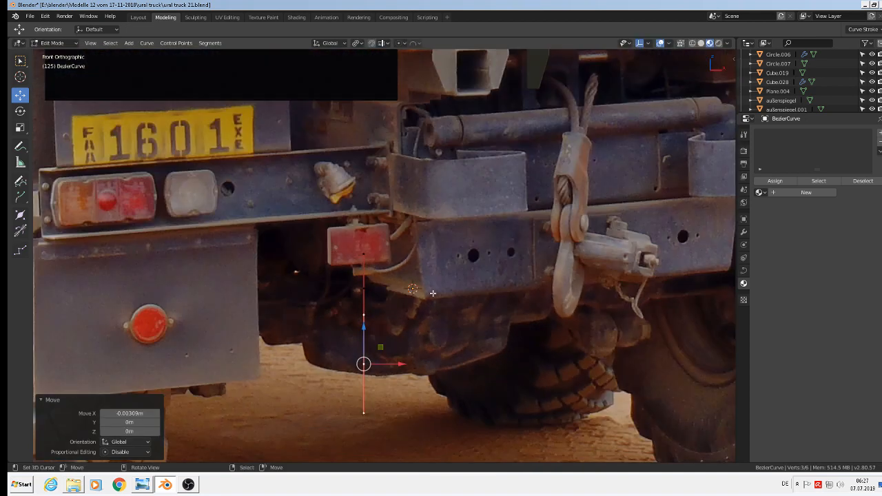
Step: Shorten the lower control point's bottom handle by moving its end 0.0359 m up along Z
{"action": "scroll", "coordinate": [391, 323], "scroll_direction": "up", "scroll_amount": 3}
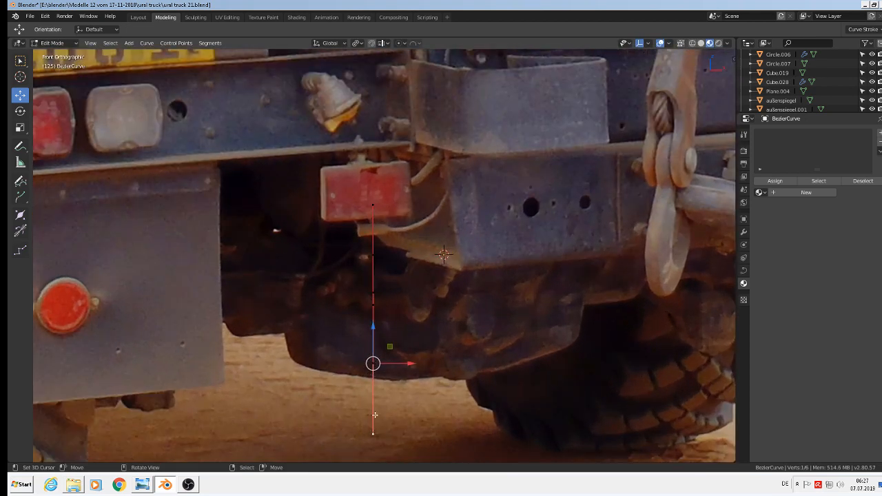
{"action": "key", "text": "g"}
{"action": "key", "text": "z"}
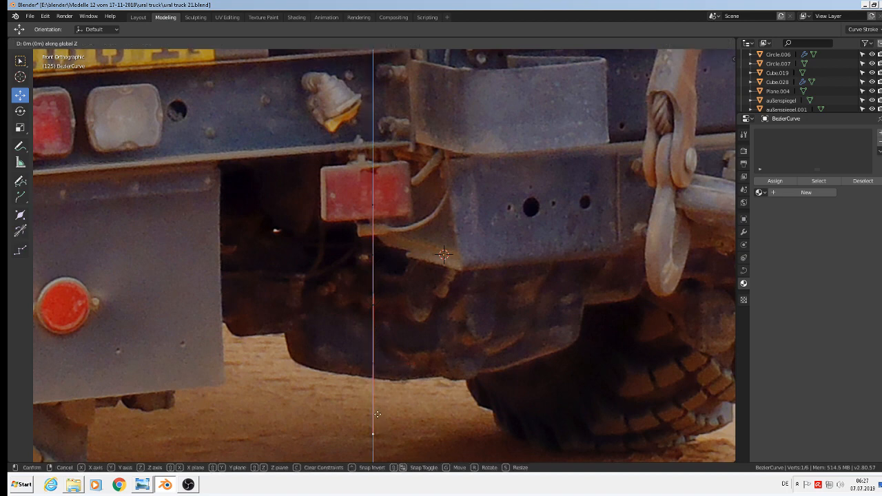
{"action": "left_click", "coordinate": [385, 352]}
{"action": "scroll", "coordinate": [384, 359], "scroll_direction": "up", "scroll_amount": 4}
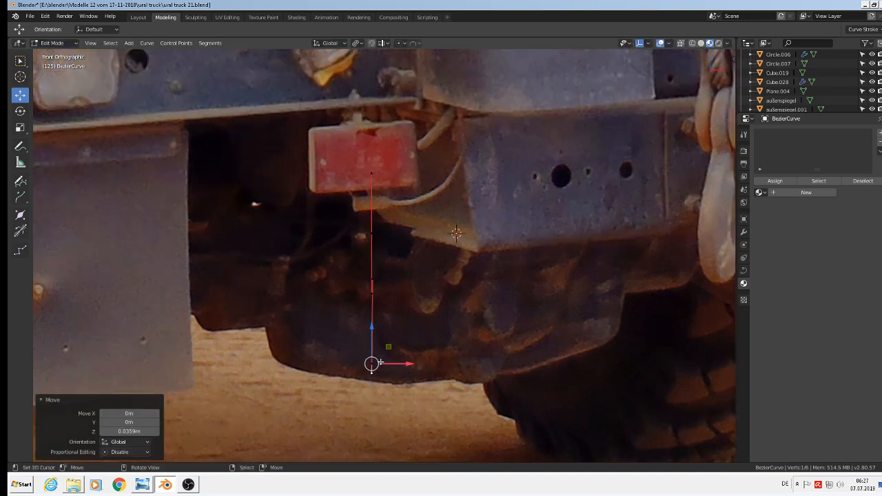
{"action": "scroll", "coordinate": [390, 392], "scroll_direction": "down", "scroll_amount": 3}
Step: Extrude the curve's lower end by 0.0128 m in X and -0.00916 m in Z, and rotate the new point's handles -92.8°
{"action": "key", "text": "e"}
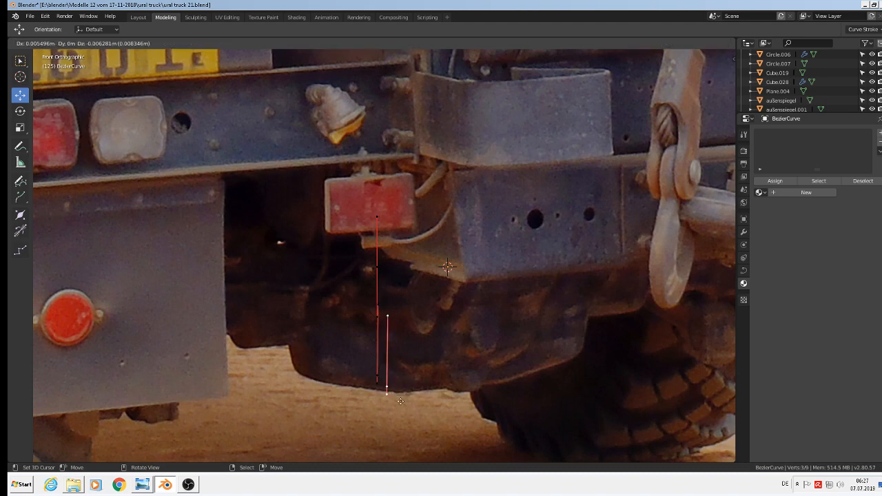
{"action": "left_click", "coordinate": [411, 406]}
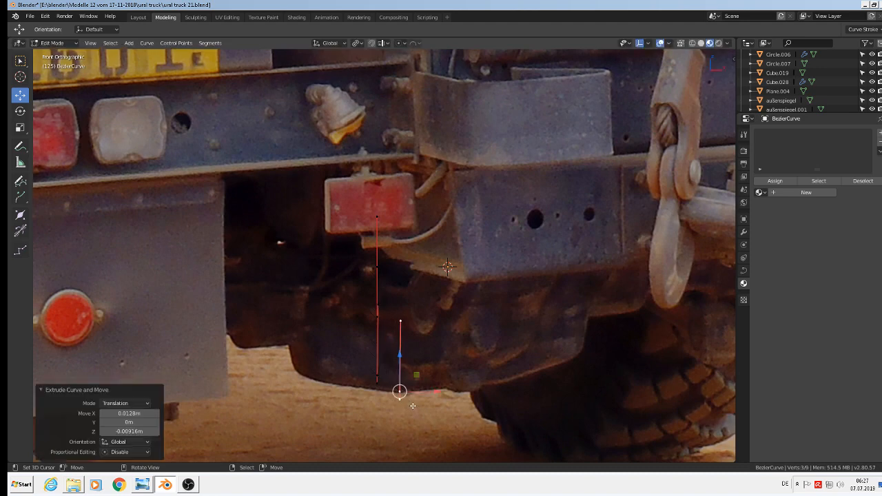
{"action": "scroll", "coordinate": [411, 403], "scroll_direction": "up", "scroll_amount": 4}
{"action": "key", "text": "r"}
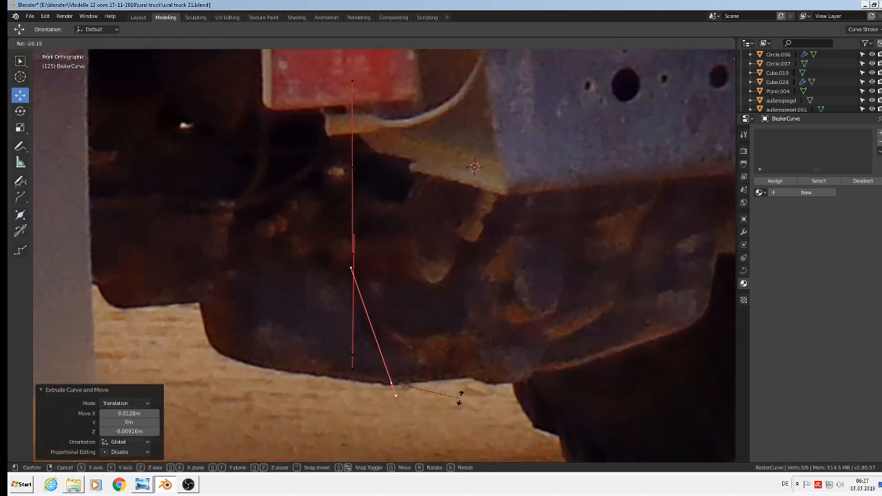
{"action": "left_click", "coordinate": [437, 304]}
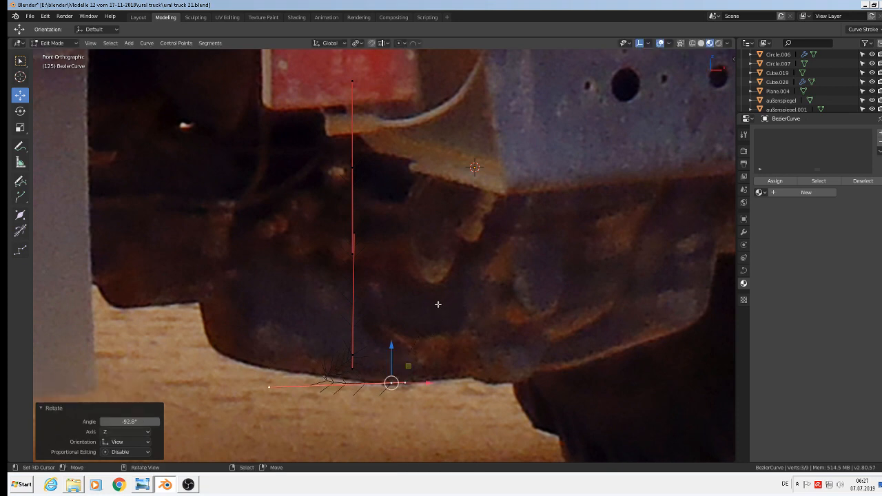
Step: Move the new point's left handle 0.0303 m along X and 0.00136 m along Z to level the bend
{"action": "right_click", "coordinate": [262, 388]}
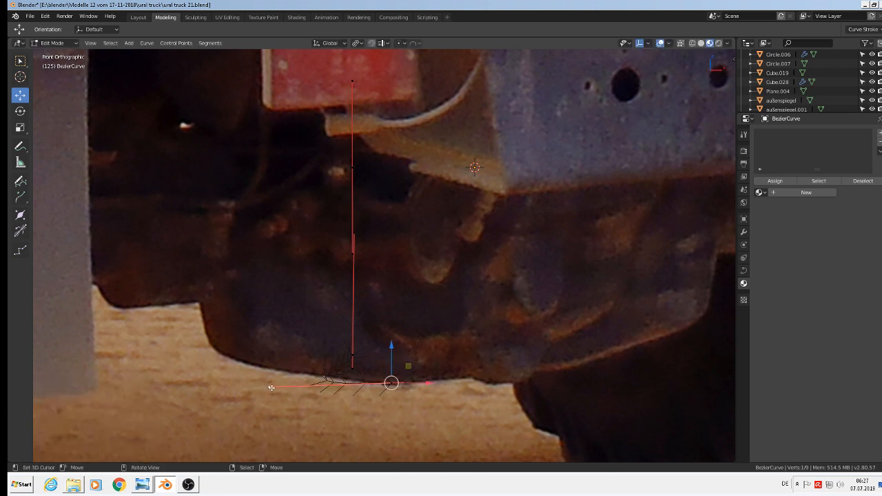
{"action": "key", "text": "g"}
{"action": "key", "text": "x"}
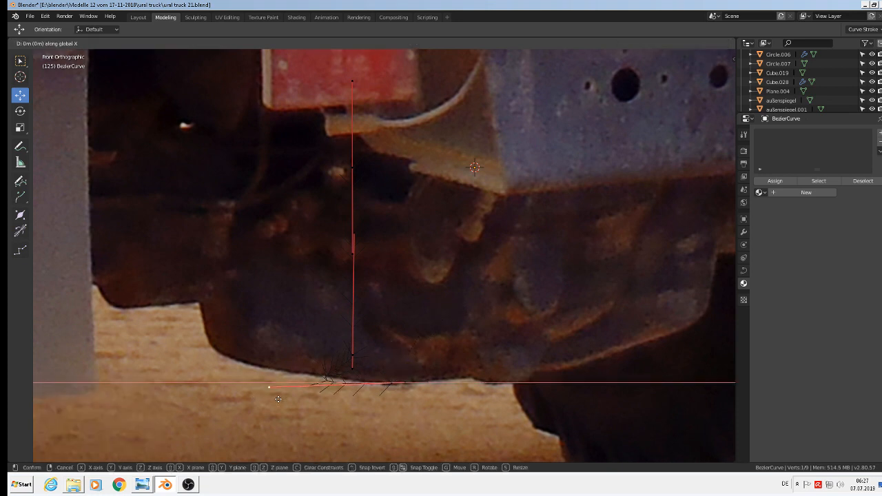
{"action": "left_click", "coordinate": [368, 402]}
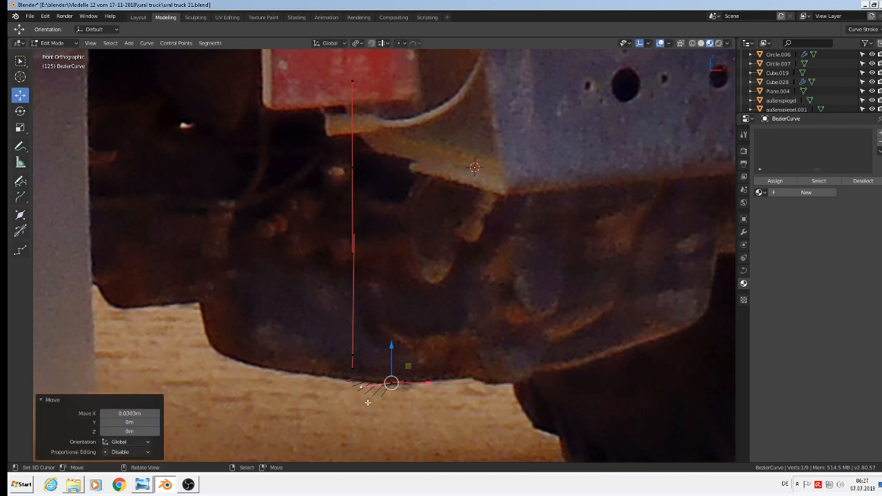
{"action": "right_click", "coordinate": [356, 391]}
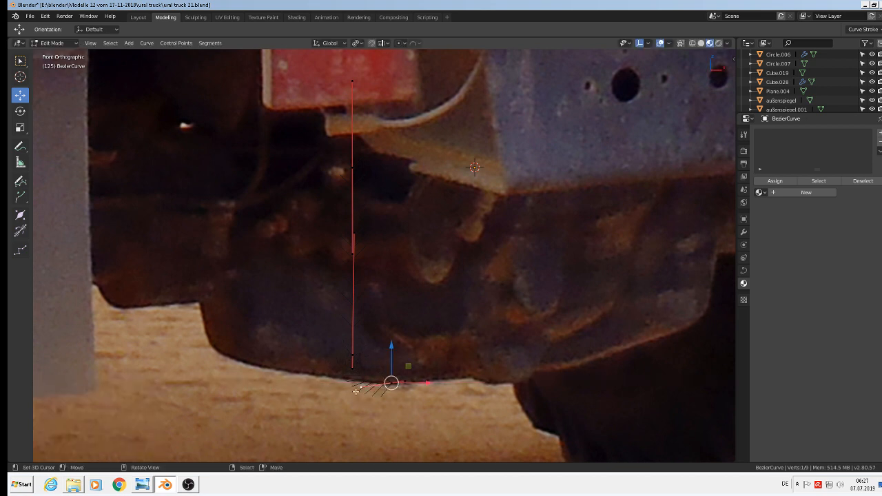
{"action": "key", "text": "g"}
{"action": "key", "text": "z"}
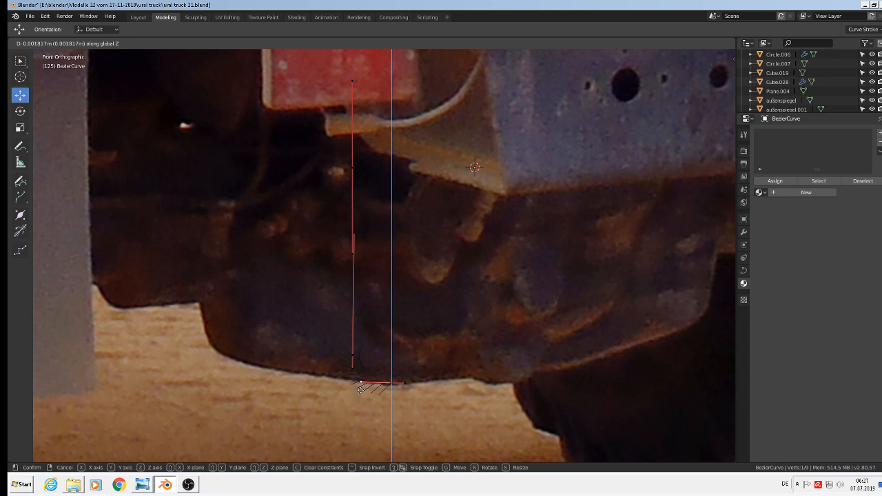
{"action": "left_click", "coordinate": [360, 391]}
Step: Extrude the curve's end point at the lower bend by 0.0903 m along X
{"action": "scroll", "coordinate": [365, 386], "scroll_direction": "down", "scroll_amount": 5}
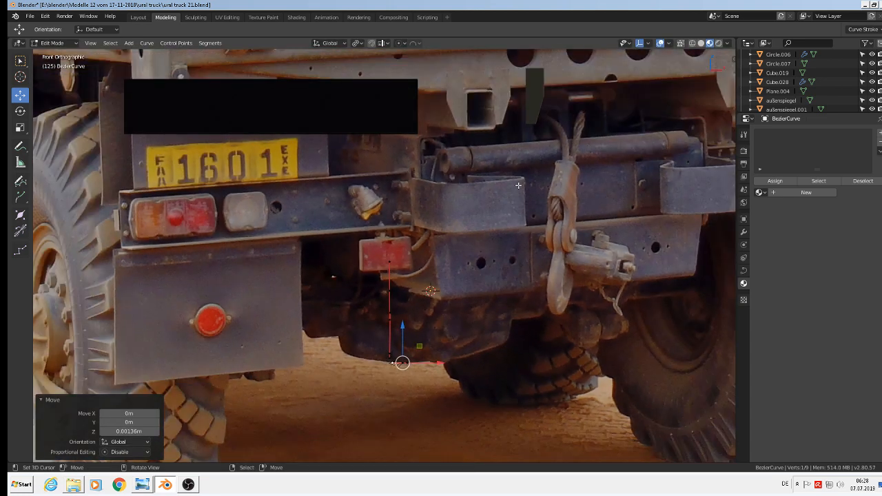
{"action": "scroll", "coordinate": [430, 362], "scroll_direction": "up", "scroll_amount": 3}
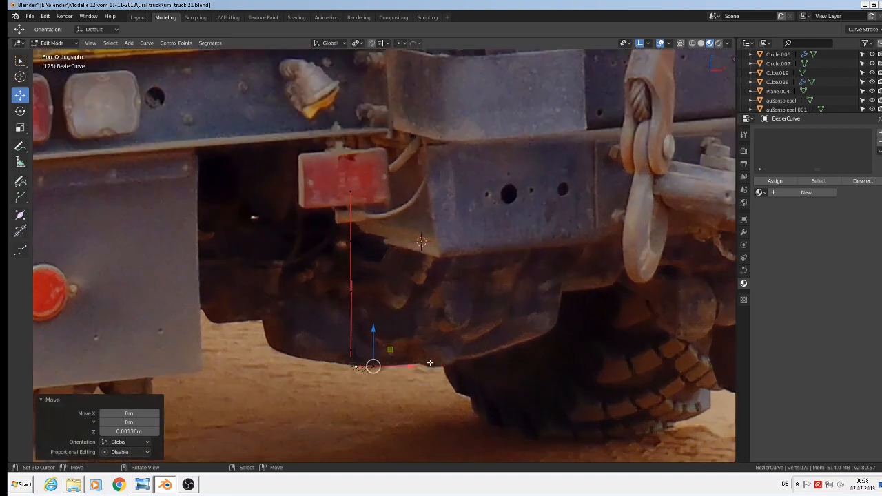
{"action": "right_click", "coordinate": [374, 366]}
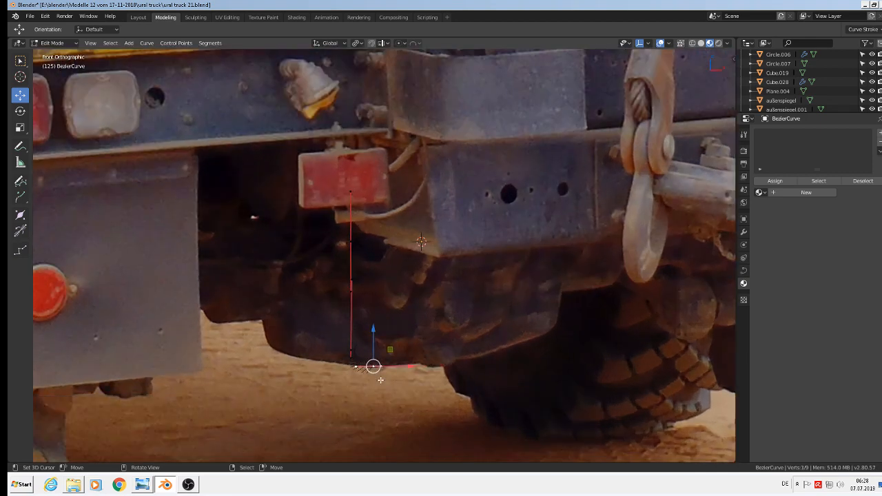
{"action": "key", "text": "e"}
{"action": "key", "text": "x"}
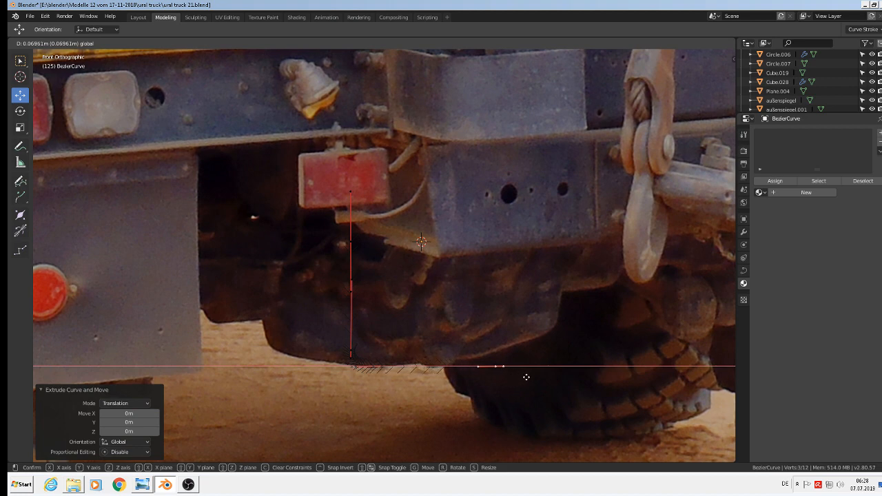
{"action": "left_click", "coordinate": [562, 385]}
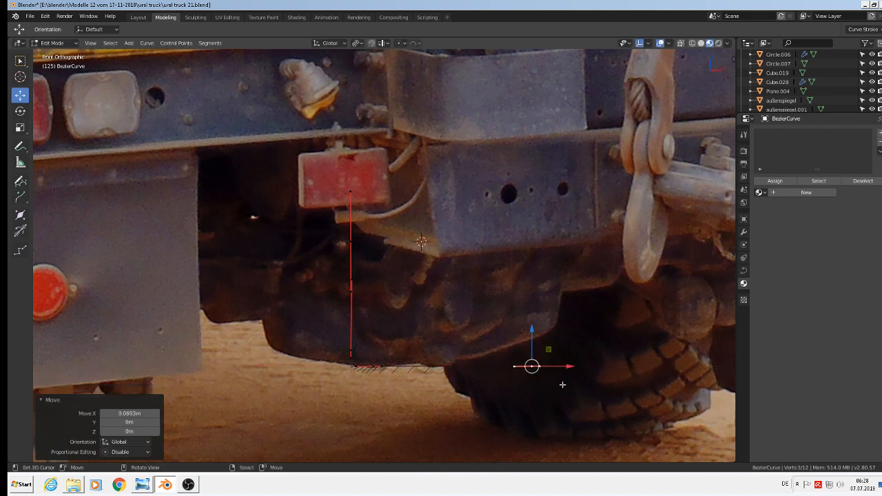
Step: Shorten the topmost control point's upper handle by moving its end -0.0222 m along Z
{"action": "scroll", "coordinate": [563, 385], "scroll_direction": "down", "scroll_amount": 3}
{"action": "left_click", "coordinate": [462, 315]}
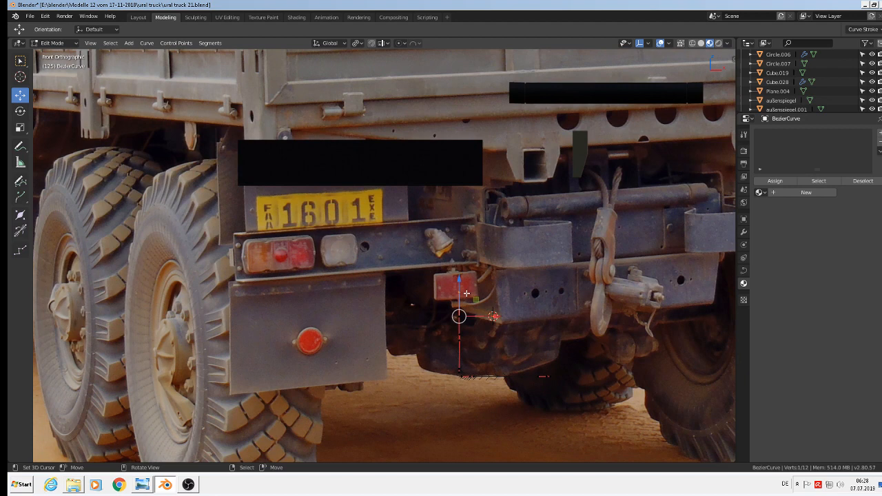
{"action": "key", "text": "g"}
{"action": "key", "text": "z"}
{"action": "left_click", "coordinate": [489, 348]}
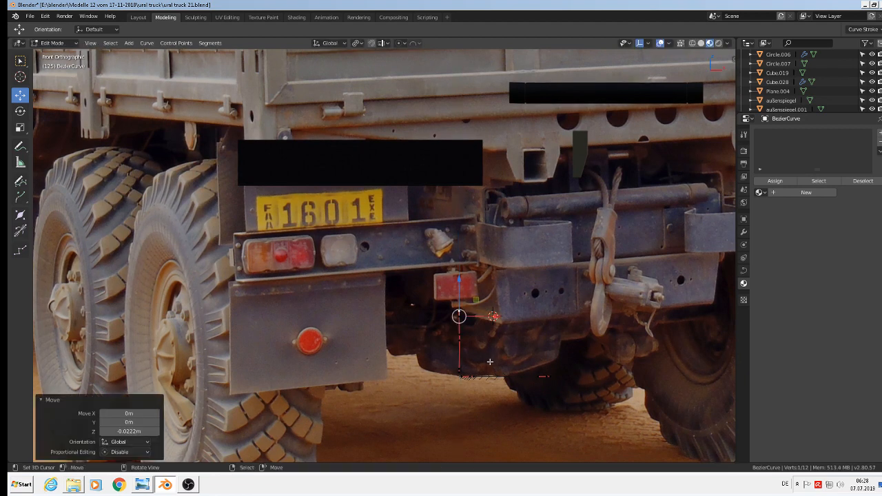
Step: Extrude the right end of the curve by 0.00555 m in X and 0.00467 m in Z, and rotate the new point's handles to vertical
{"action": "scroll", "coordinate": [590, 397], "scroll_direction": "up", "scroll_amount": 2}
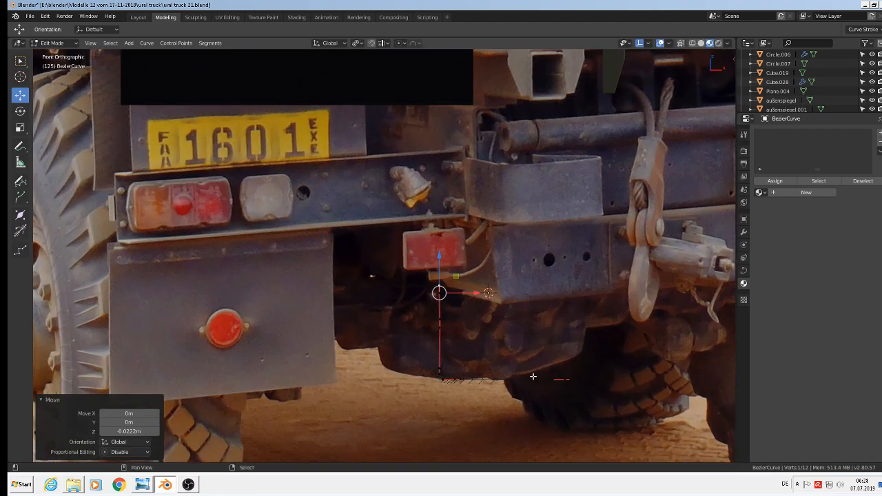
{"action": "scroll", "coordinate": [590, 399], "scroll_direction": "up", "scroll_amount": 3}
{"action": "scroll", "coordinate": [537, 361], "scroll_direction": "up", "scroll_amount": 2}
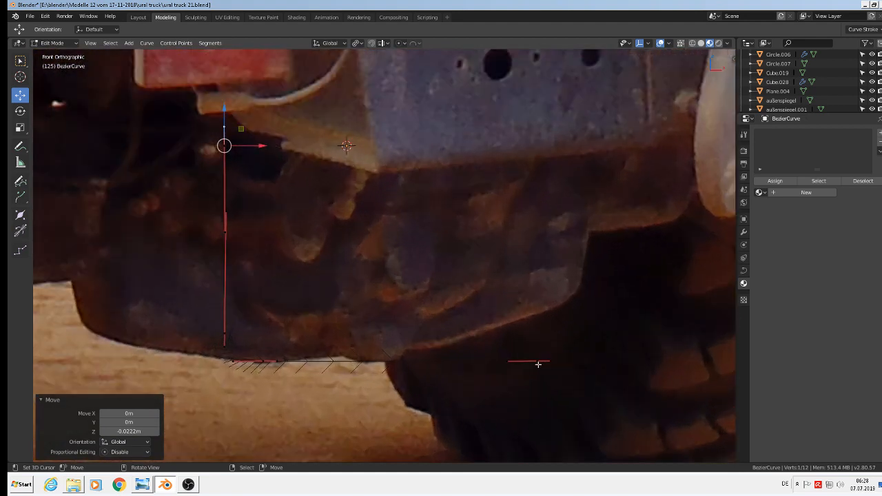
{"action": "left_click", "coordinate": [537, 361]}
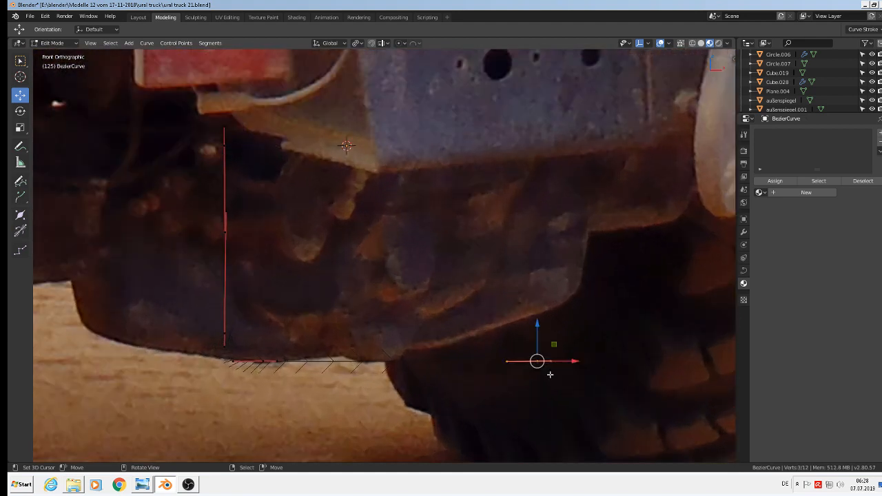
{"action": "scroll", "coordinate": [550, 375], "scroll_direction": "up", "scroll_amount": 4}
{"action": "key", "text": "e"}
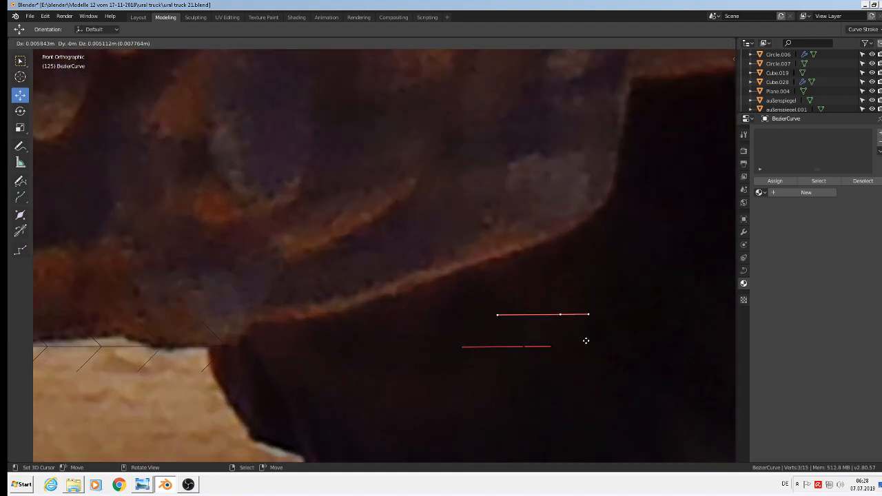
{"action": "left_click", "coordinate": [583, 343]}
{"action": "key", "text": "r"}
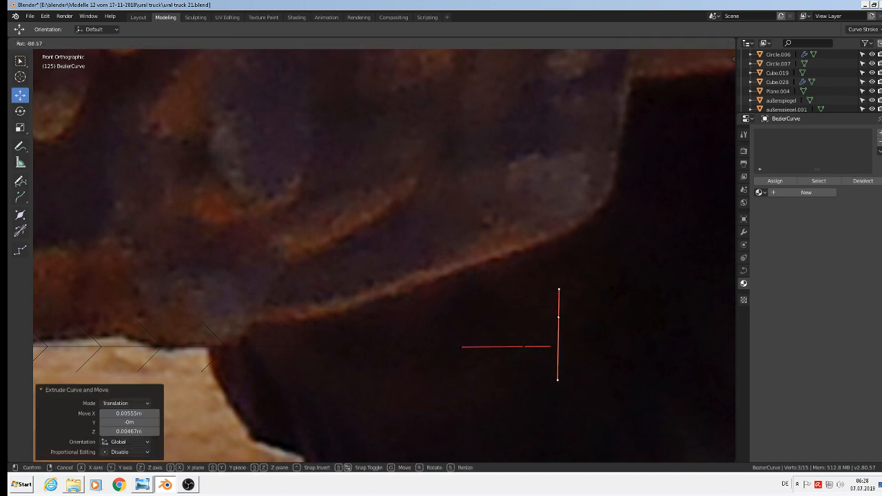
{"action": "left_click", "coordinate": [569, 365]}
Step: Shorten the new point's lower handle about 0.0078 m along Z and move the preceding point's right handle -0.00292 m along X
{"action": "left_click", "coordinate": [560, 380]}
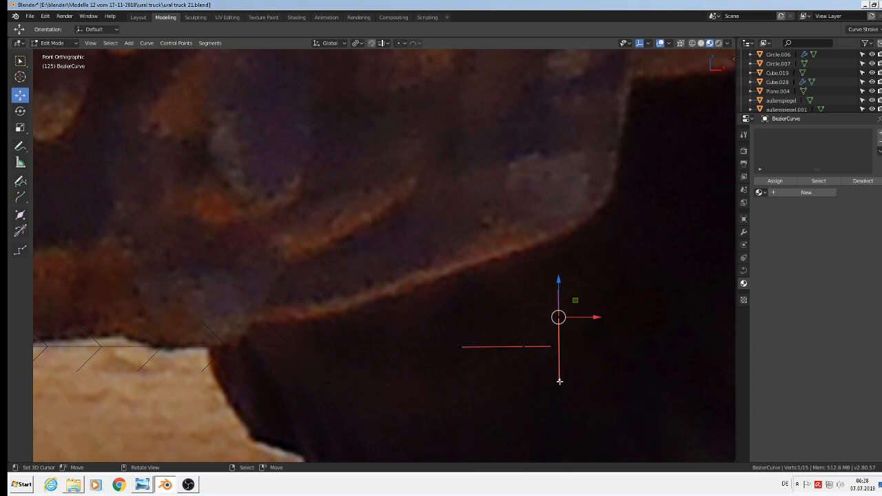
{"action": "key", "text": "g"}
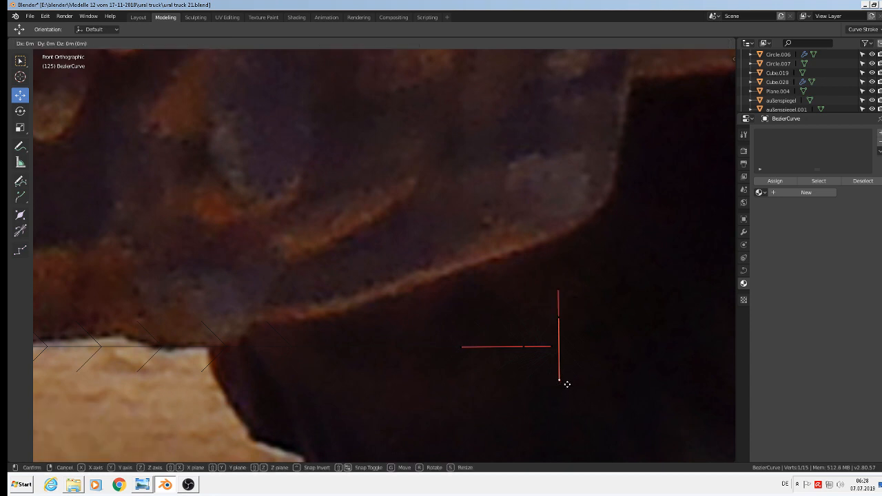
{"action": "key", "text": "z"}
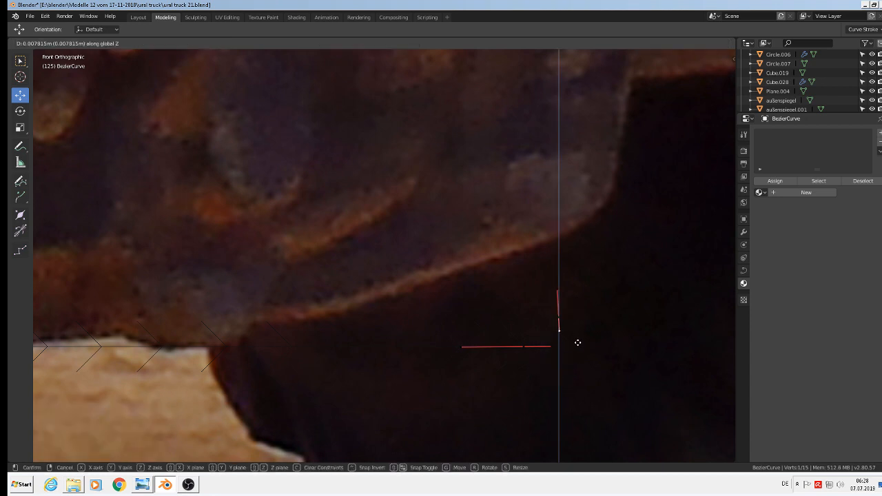
{"action": "left_click", "coordinate": [578, 341]}
{"action": "left_click", "coordinate": [552, 347]}
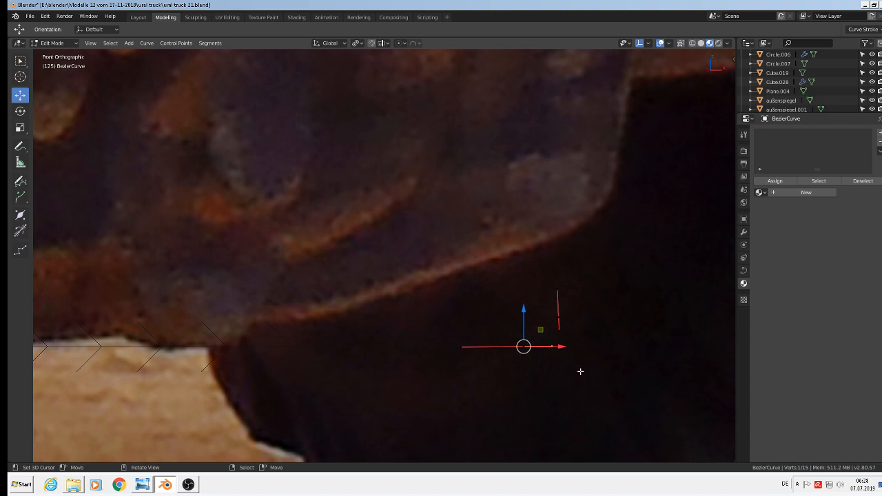
{"action": "key", "text": "g"}
{"action": "key", "text": "x"}
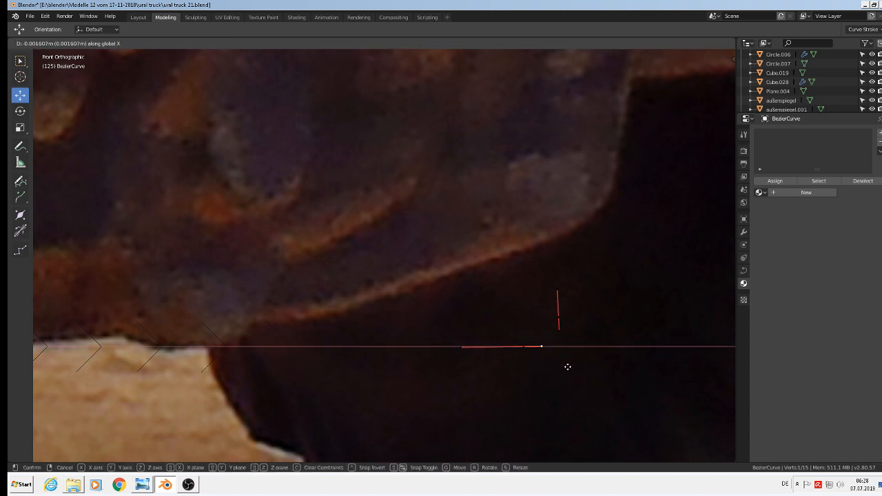
{"action": "left_click", "coordinate": [562, 367]}
{"action": "scroll", "coordinate": [564, 362], "scroll_direction": "down", "scroll_amount": 2}
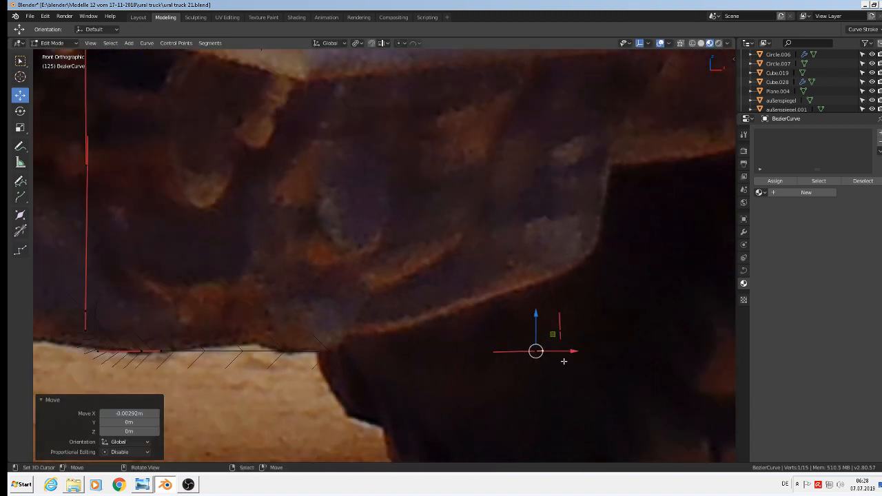
Step: Check the curve's rounded corners against the reference photo in Object Mode, and return to Edit Mode
{"action": "key", "text": "Tab"}
{"action": "scroll", "coordinate": [566, 361], "scroll_direction": "down", "scroll_amount": 3}
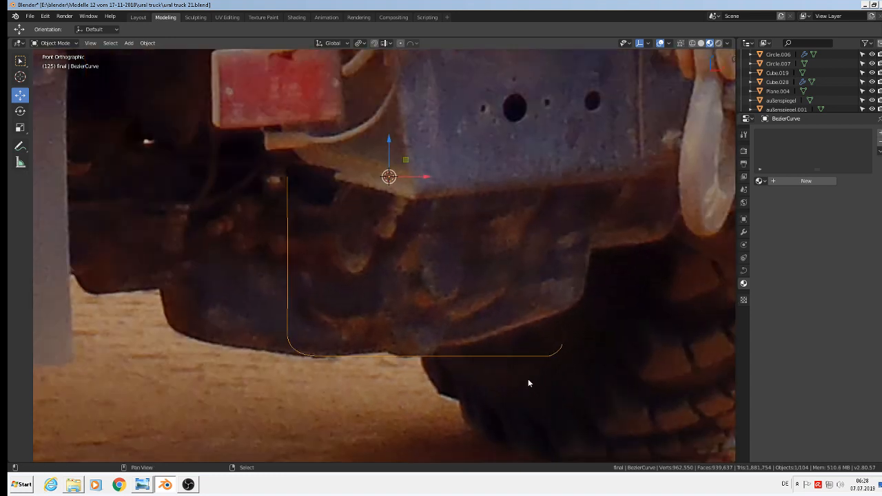
{"action": "scroll", "coordinate": [542, 409], "scroll_direction": "down", "scroll_amount": 4}
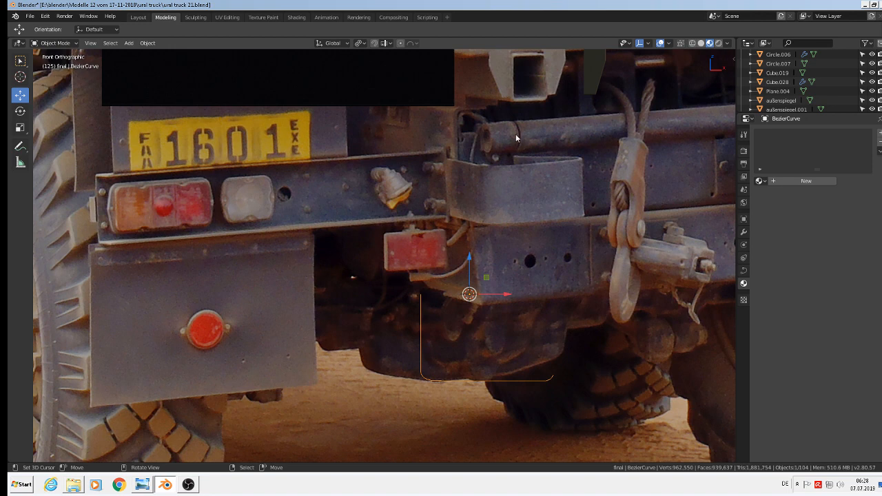
{"action": "scroll", "coordinate": [553, 334], "scroll_direction": "up", "scroll_amount": 4}
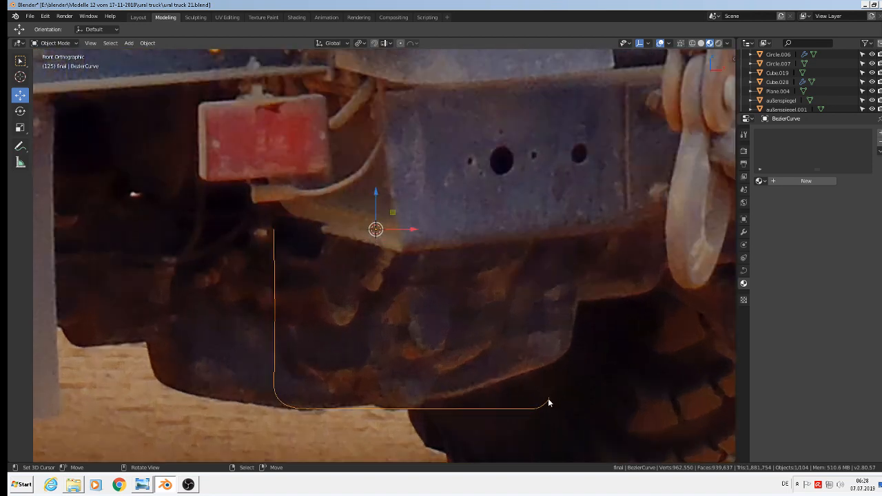
{"action": "left_click", "coordinate": [548, 400]}
{"action": "left_click", "coordinate": [549, 402]}
{"action": "key", "text": "Tab"}
{"action": "scroll", "coordinate": [550, 402], "scroll_direction": "up", "scroll_amount": 5}
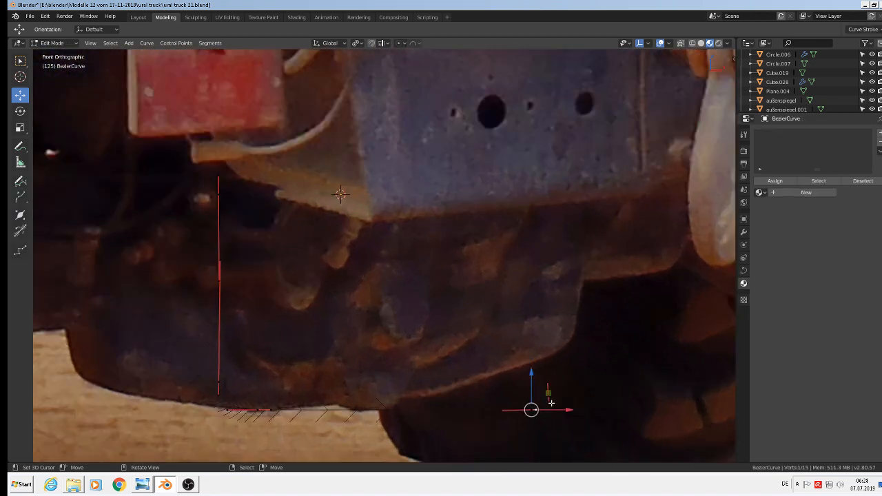
Step: Extrude the curve's right end by -0.00587 m in X and 0.00605 m in Z, and rotate the new point's handles -52.1°
{"action": "left_click", "coordinate": [550, 390]}
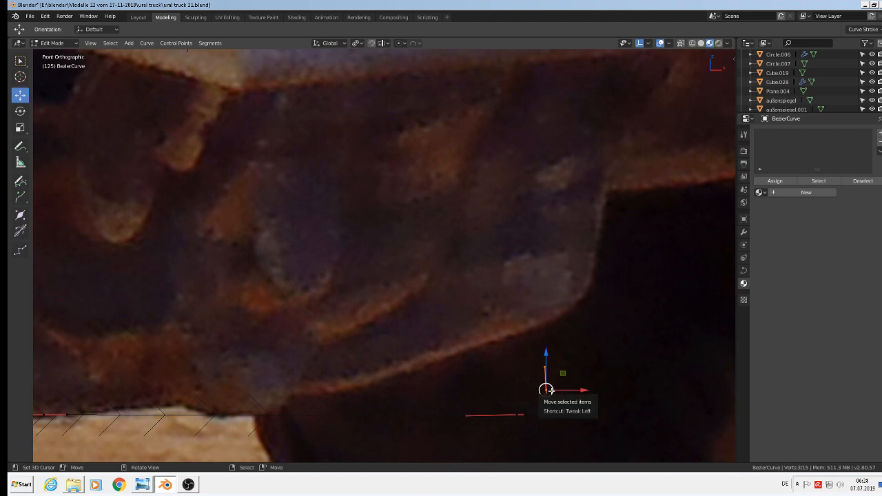
{"action": "key", "text": "e"}
{"action": "left_click", "coordinate": [520, 361]}
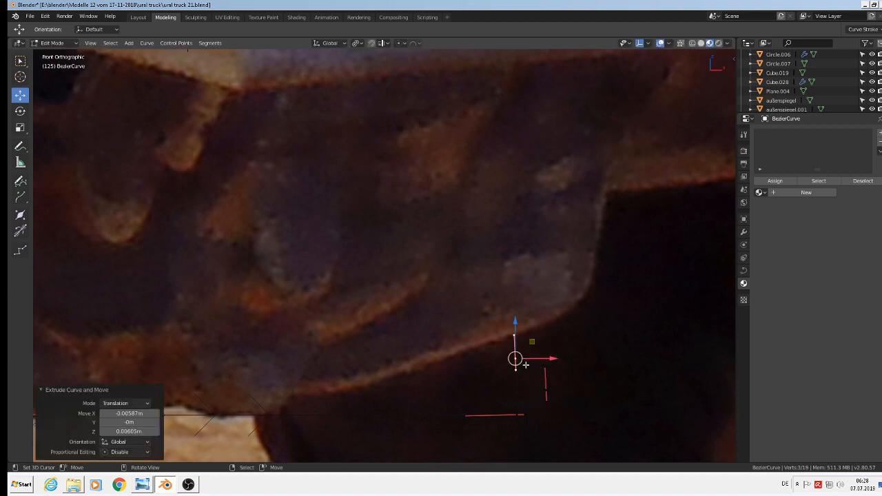
{"action": "scroll", "coordinate": [534, 374], "scroll_direction": "up", "scroll_amount": 4}
{"action": "key", "text": "r"}
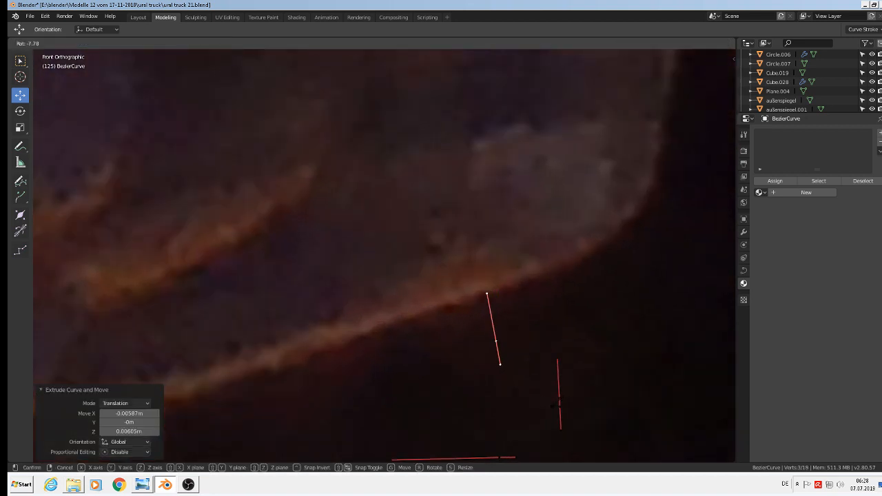
{"action": "left_click", "coordinate": [588, 343]}
{"action": "scroll", "coordinate": [557, 371], "scroll_direction": "down", "scroll_amount": 10}
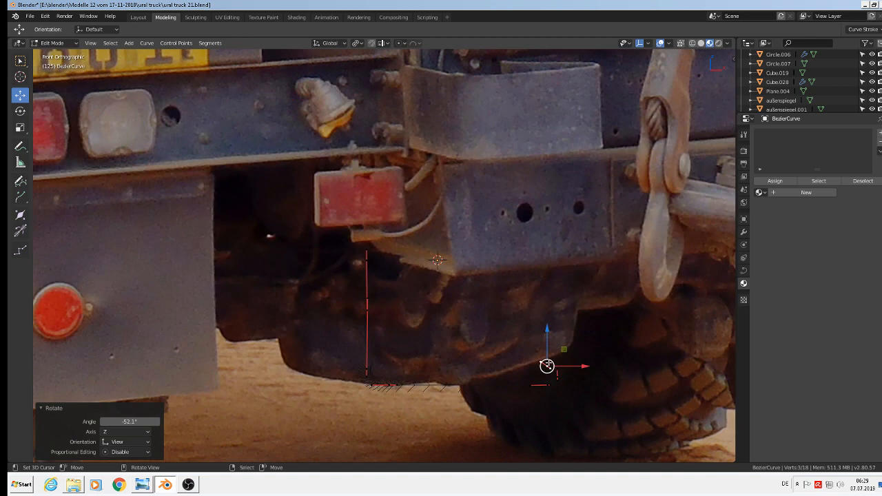
Step: Extrude the curve's end by -0.0332 m in X and 0.0536 m in Z, and again by -0.00101 m in X and 0.0119 m in Z
{"action": "left_click_drag", "start_coordinate": [547, 364], "coordinate": [489, 269]}
{"action": "scroll", "coordinate": [489, 269], "scroll_direction": "down", "scroll_amount": 3}
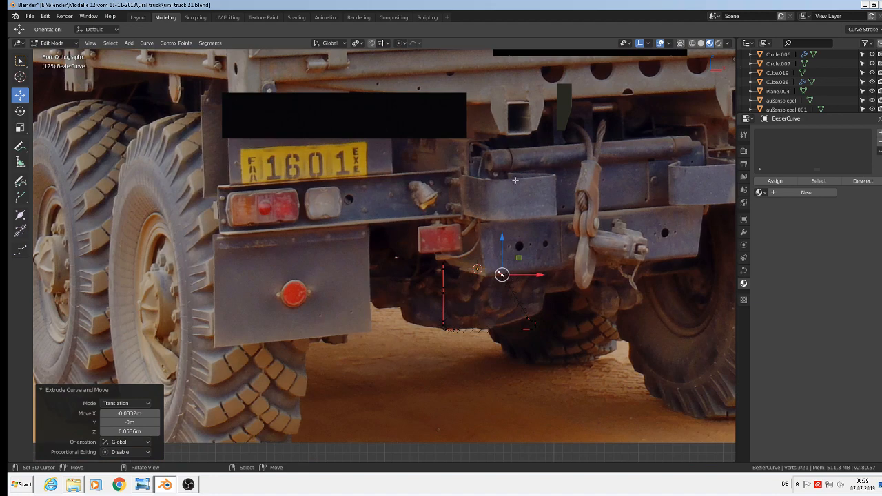
{"action": "scroll", "coordinate": [512, 299], "scroll_direction": "up", "scroll_amount": 8}
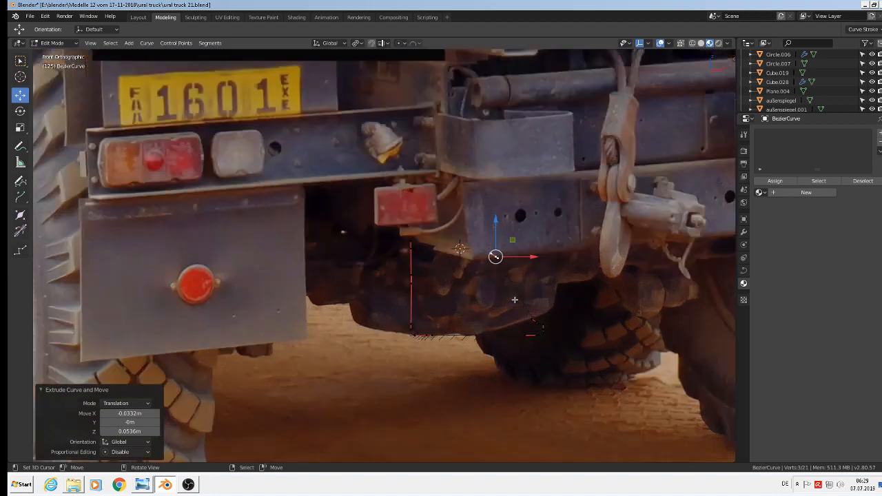
{"action": "key", "text": "e"}
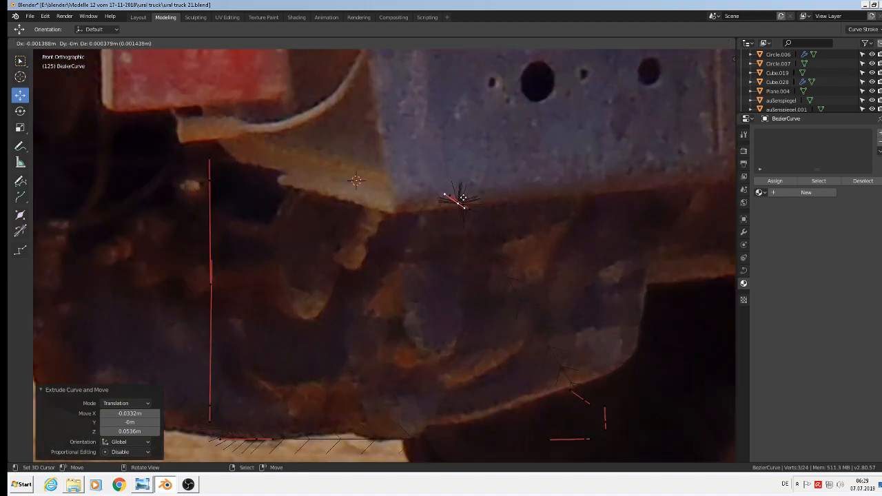
{"action": "left_click", "coordinate": [466, 158]}
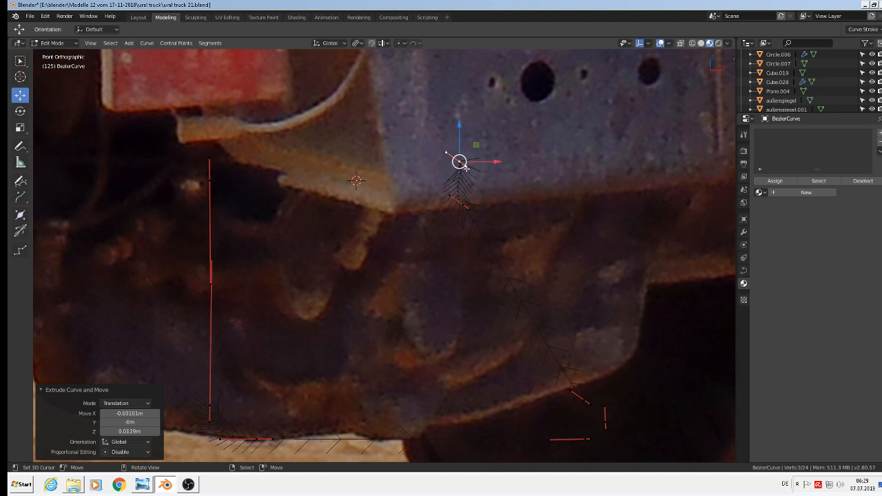
Step: Rotate the handles of the curve's end point 52° to vertical and those of the preceding point 24.9°
{"action": "scroll", "coordinate": [459, 159], "scroll_direction": "up", "scroll_amount": 3}
{"action": "key", "text": "r"}
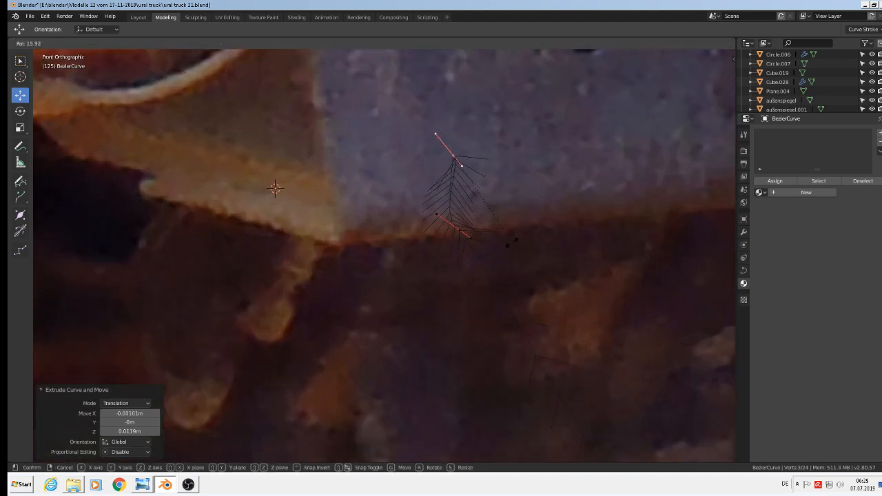
{"action": "left_click", "coordinate": [449, 260]}
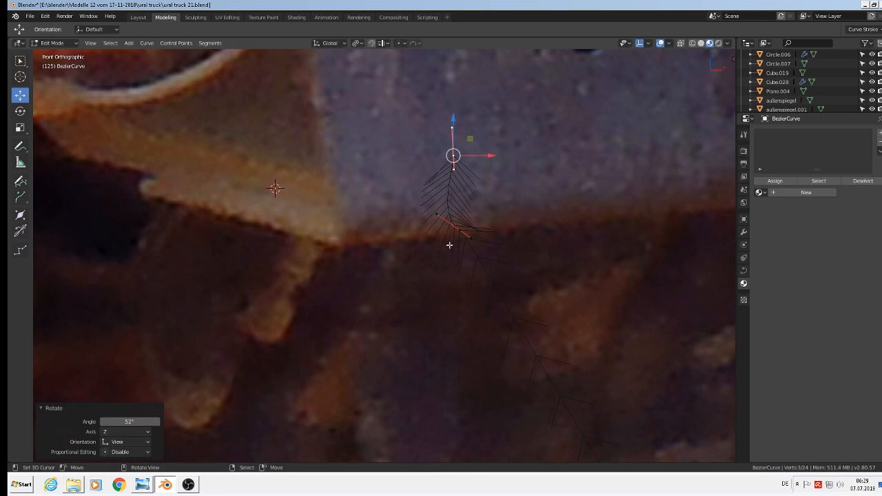
{"action": "left_click", "coordinate": [456, 232]}
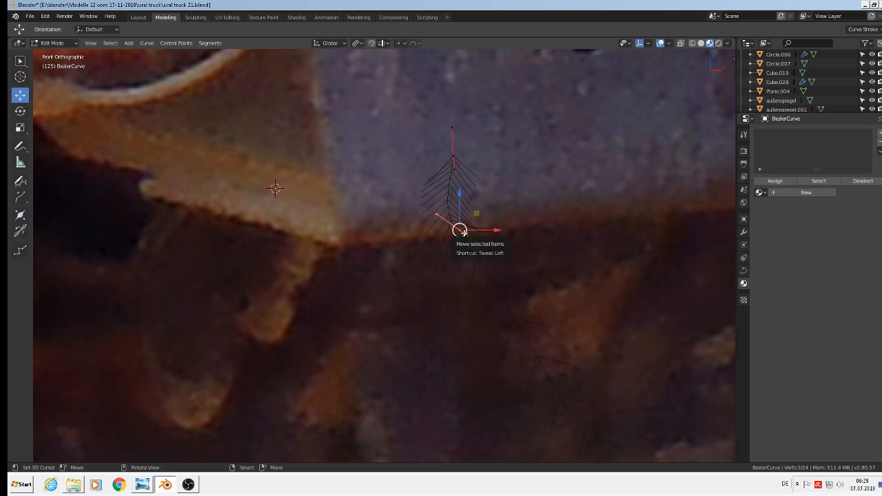
{"action": "key", "text": "r"}
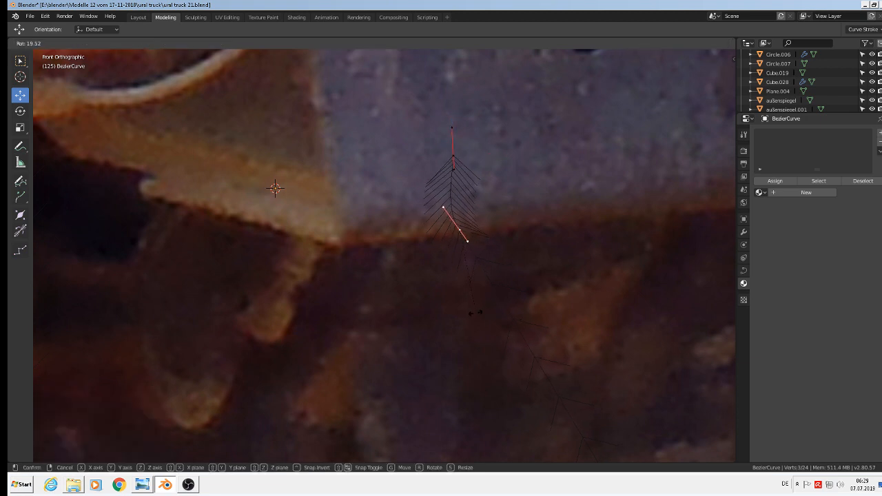
{"action": "left_click", "coordinate": [468, 315]}
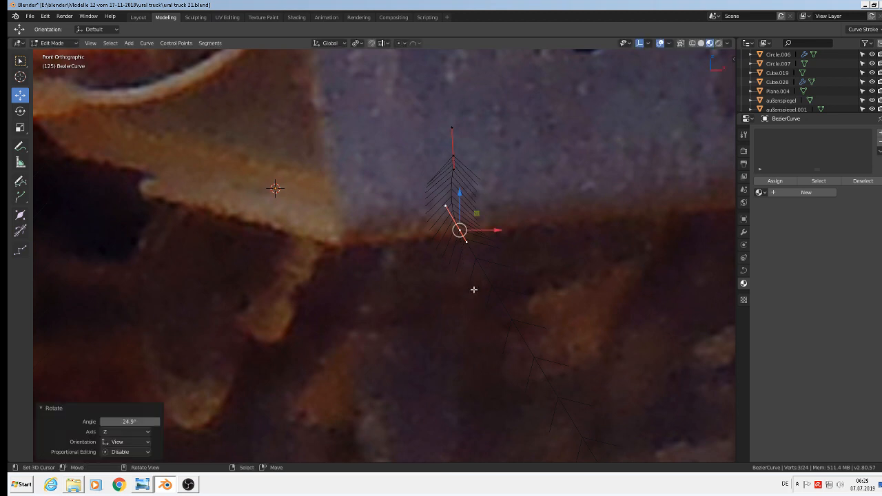
Step: Move the end point of the curve -0.000803 m in X and rotate its handles 3.02°
{"action": "left_click", "coordinate": [457, 153]}
{"action": "key", "text": "g"}
{"action": "key", "text": "x"}
{"action": "left_click", "coordinate": [486, 156]}
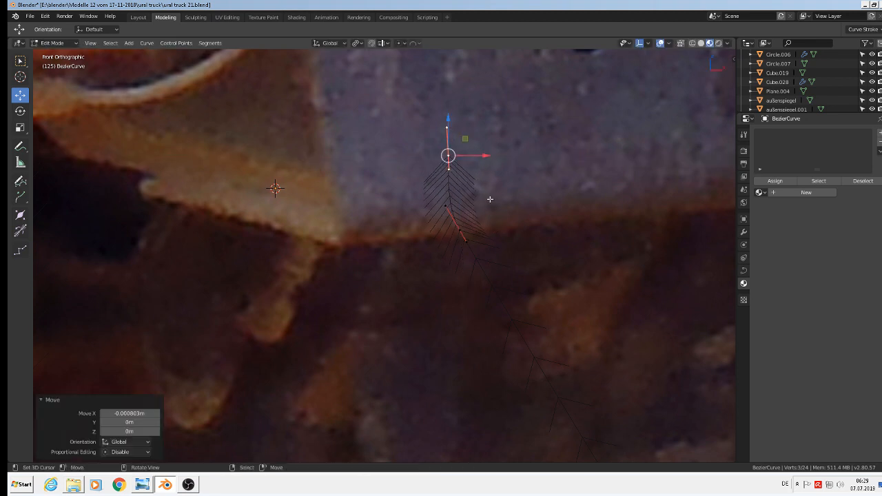
{"action": "key", "text": "r"}
{"action": "left_click", "coordinate": [498, 228]}
{"action": "scroll", "coordinate": [512, 254], "scroll_direction": "down", "scroll_amount": 3}
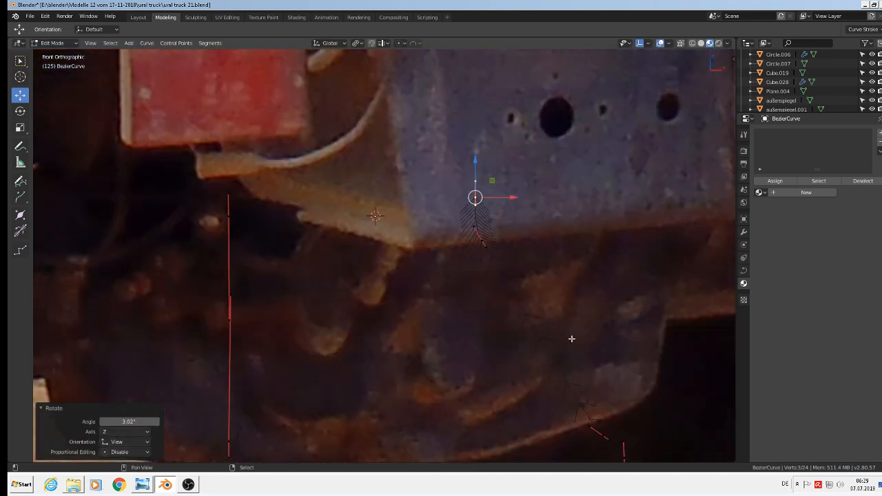
Step: Rotate the handles of the point at the lower end of the curve's diagonal 22.7°
{"action": "scroll", "coordinate": [625, 360], "scroll_direction": "down", "scroll_amount": 5}
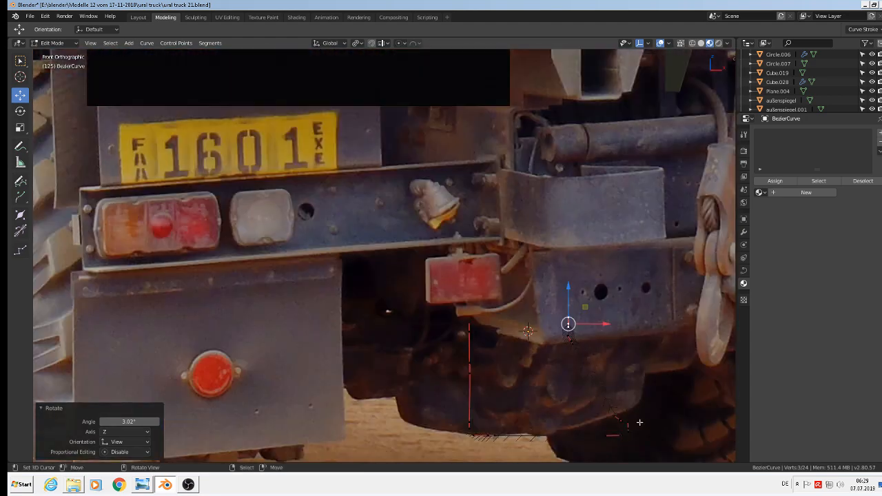
{"action": "scroll", "coordinate": [640, 423], "scroll_direction": "up", "scroll_amount": 5}
{"action": "left_click", "coordinate": [606, 417]}
{"action": "scroll", "coordinate": [609, 417], "scroll_direction": "up", "scroll_amount": 3}
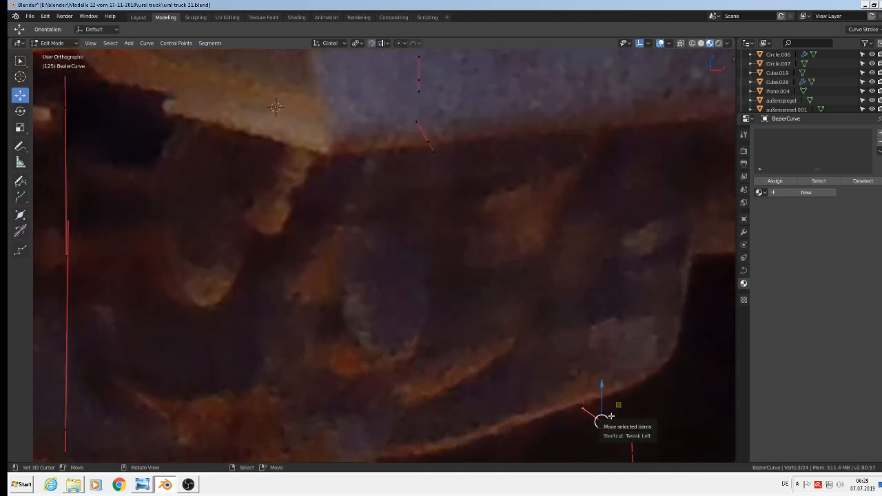
{"action": "scroll", "coordinate": [611, 416], "scroll_direction": "down", "scroll_amount": 12}
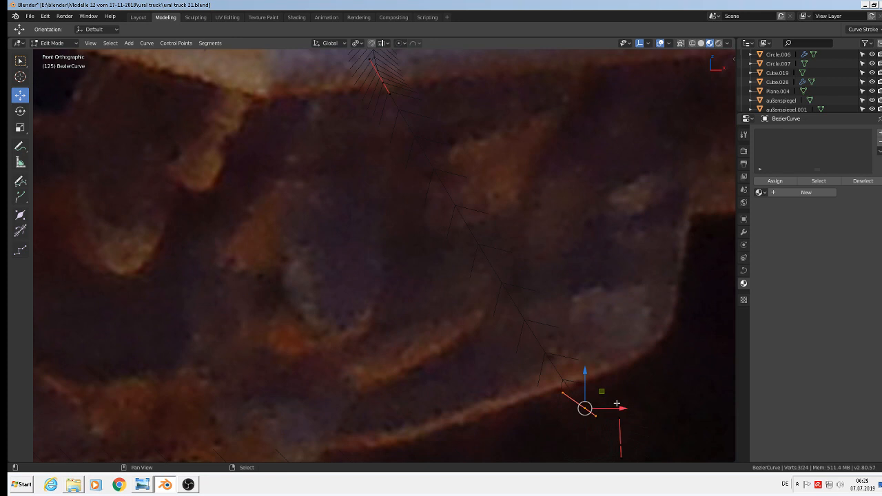
{"action": "middle_click_drag", "start_coordinate": [617, 406], "coordinate": [526, 233], "text": "shift"}
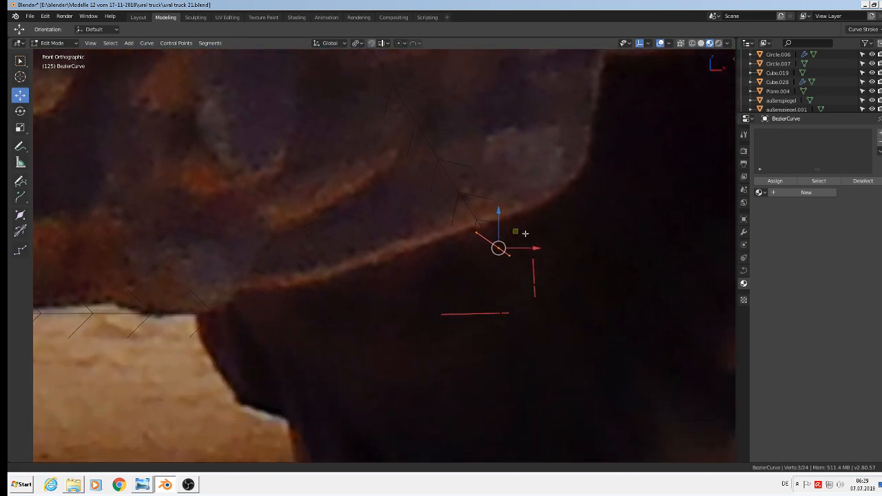
{"action": "scroll", "coordinate": [524, 248], "scroll_direction": "up", "scroll_amount": 3}
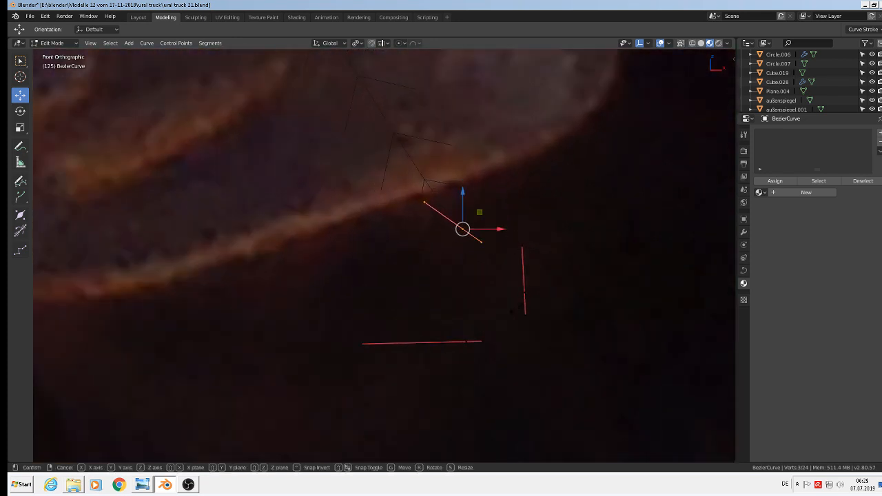
{"action": "key", "text": "r"}
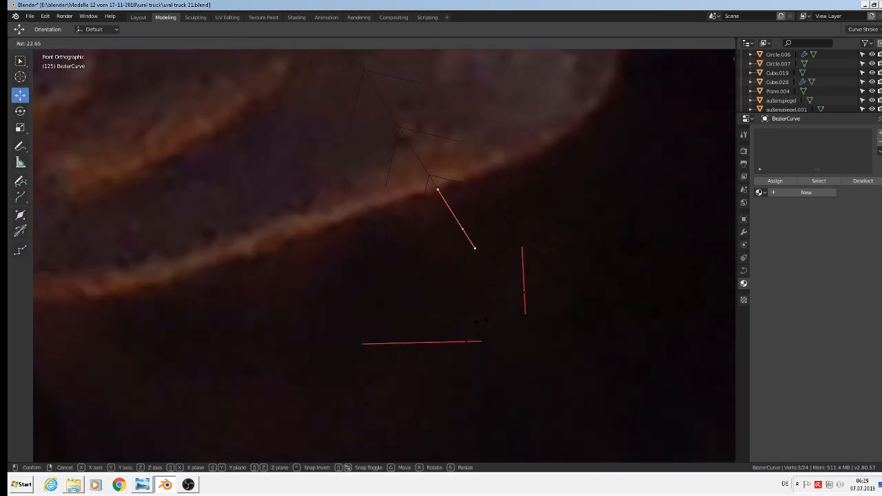
{"action": "left_click", "coordinate": [513, 313]}
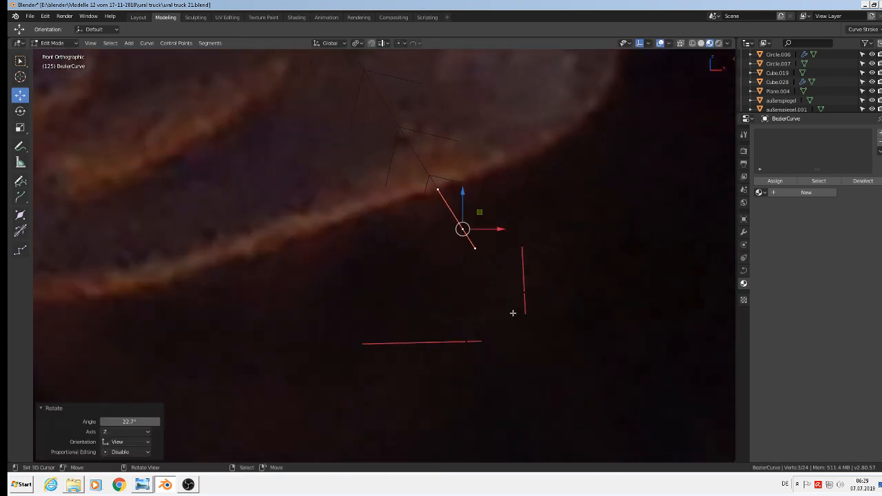
Step: Shorten the upper handle of the lower-right corner point by -0.00368 m in Z, and check the curve against the photo in Object Mode
{"action": "left_click", "coordinate": [534, 246]}
{"action": "key", "text": "g"}
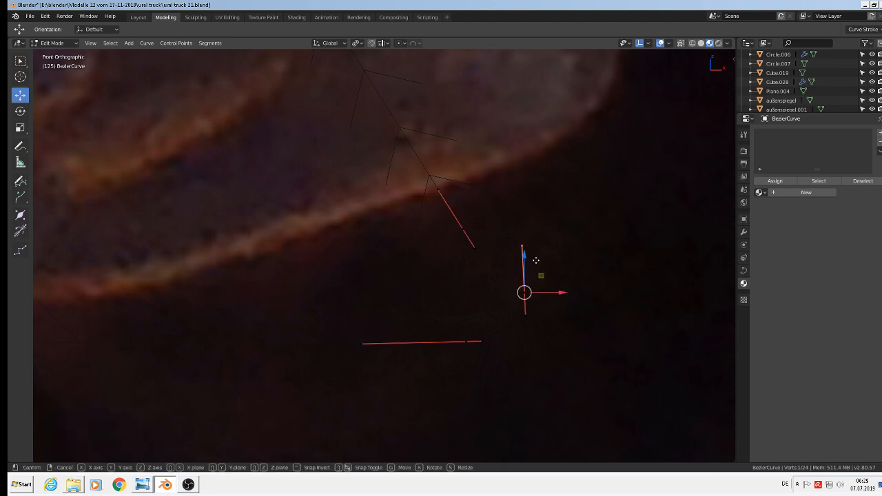
{"action": "key", "text": "z"}
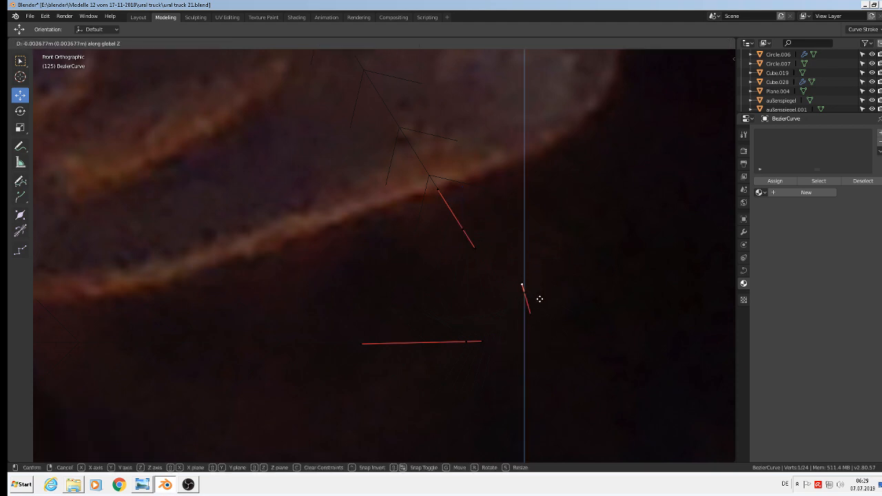
{"action": "left_click", "coordinate": [539, 299]}
{"action": "scroll", "coordinate": [538, 300], "scroll_direction": "down", "scroll_amount": 5}
{"action": "key", "text": "Tab"}
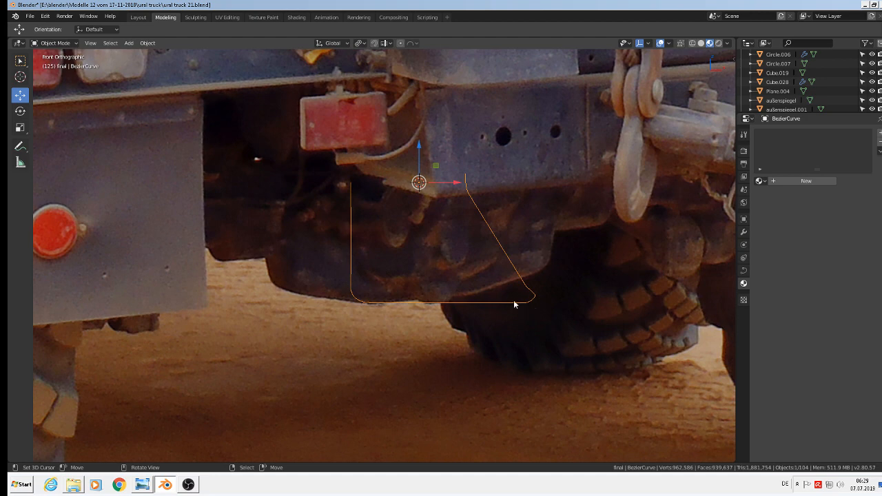
{"action": "scroll", "coordinate": [500, 306], "scroll_direction": "down", "scroll_amount": 3}
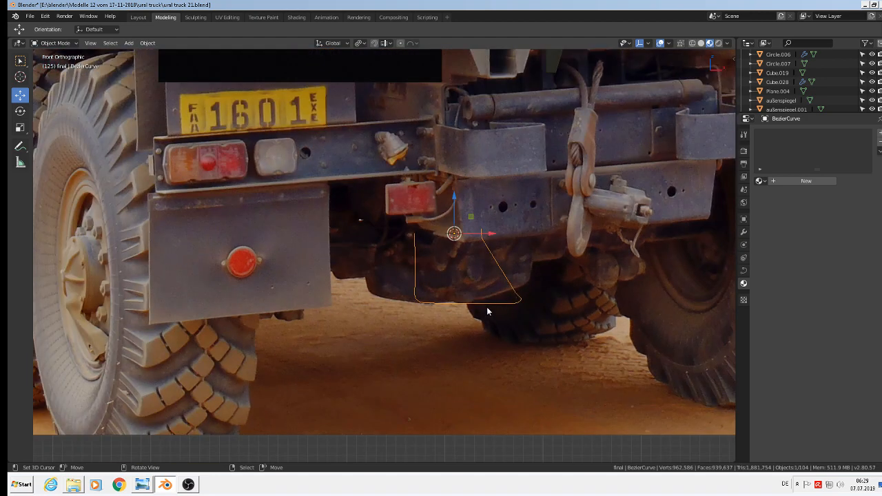
{"action": "scroll", "coordinate": [514, 283], "scroll_direction": "up", "scroll_amount": 5}
{"action": "key", "text": "Tab"}
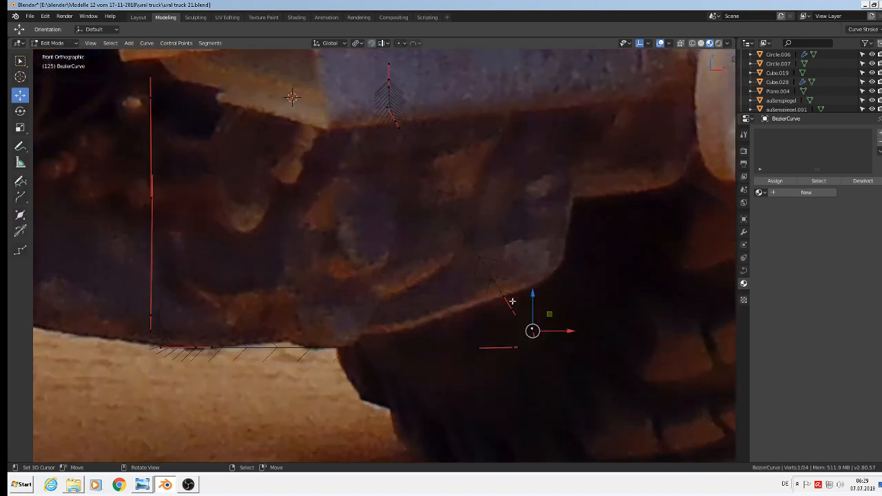
Step: Move the point at the diagonal's lower end -0.00654 m in X and 0.0146 m in Z
{"action": "scroll", "coordinate": [511, 308], "scroll_direction": "up", "scroll_amount": 3}
{"action": "left_click", "coordinate": [511, 307]}
{"action": "key", "text": "g"}
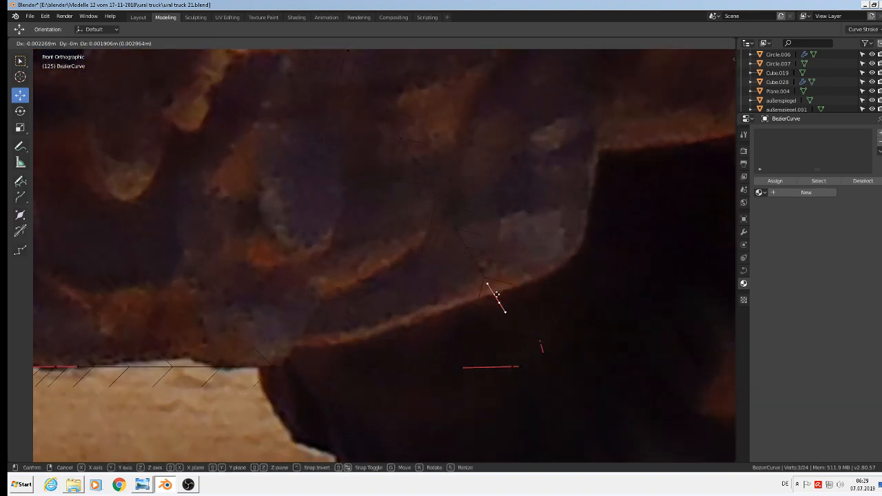
{"action": "left_click", "coordinate": [477, 238]}
{"action": "scroll", "coordinate": [524, 312], "scroll_direction": "up", "scroll_amount": 2}
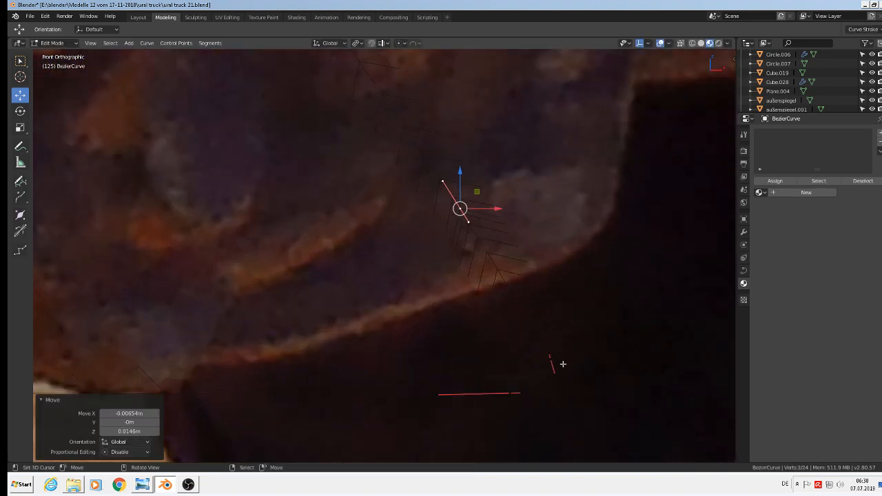
Step: Move the lower-right corner point 0.00611 m in X and 0.00681 m in Z, and extend its upper handle upward by about 0.005 m
{"action": "left_click", "coordinate": [552, 359]}
{"action": "key", "text": "g"}
{"action": "left_click", "coordinate": [595, 309]}
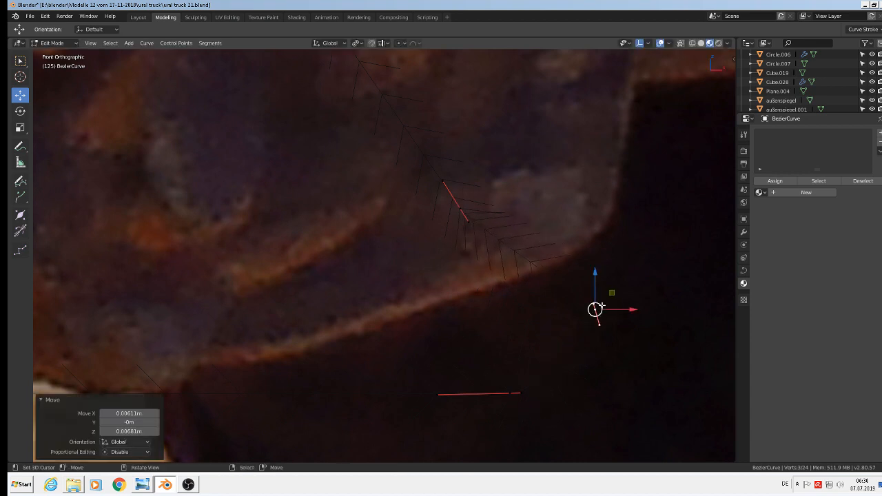
{"action": "key", "text": "g"}
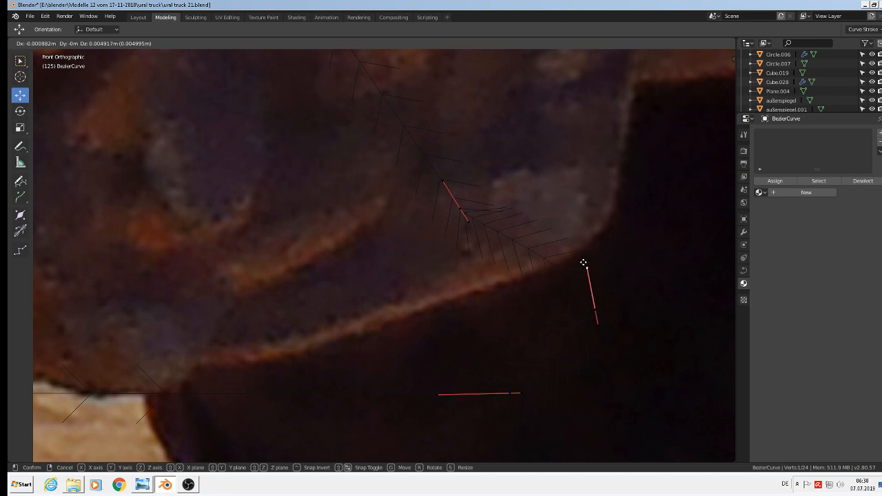
{"action": "left_click", "coordinate": [580, 264]}
Step: Flatten the handles of the diagonal's lower point and move the point 0.00309 m in X and 0.00252 m in Z
{"action": "left_click", "coordinate": [468, 213]}
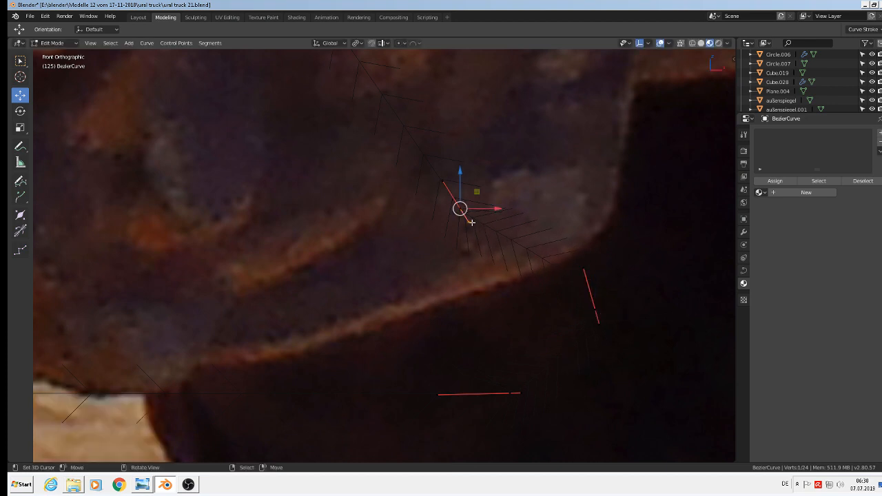
{"action": "mouse_move", "coordinate": [471, 222]}
{"action": "right_mouse_down"}
{"action": "mouse_move", "coordinate": [492, 223]}
{"action": "mouse_move", "coordinate": [483, 230]}
{"action": "right_mouse_up"}
{"action": "right_click_drag", "start_coordinate": [465, 207], "coordinate": [487, 188]}
{"action": "left_click", "coordinate": [488, 188]}
{"action": "scroll", "coordinate": [490, 193], "scroll_direction": "down", "scroll_amount": 1}
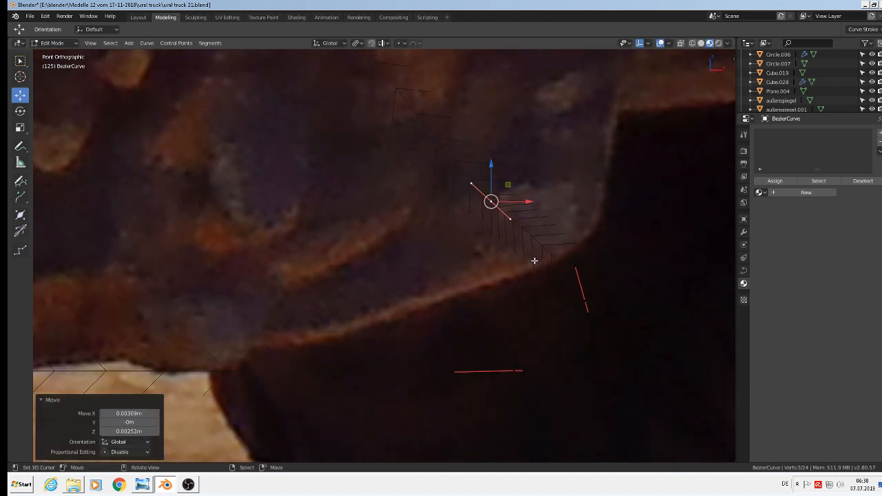
Step: Extend the lower handle of the lower-right corner point downward to round the bend, and check the curve in Object Mode
{"action": "right_click_drag", "start_coordinate": [579, 301], "coordinate": [593, 365]}
{"action": "left_click", "coordinate": [593, 365]}
{"action": "key", "text": "Tab"}
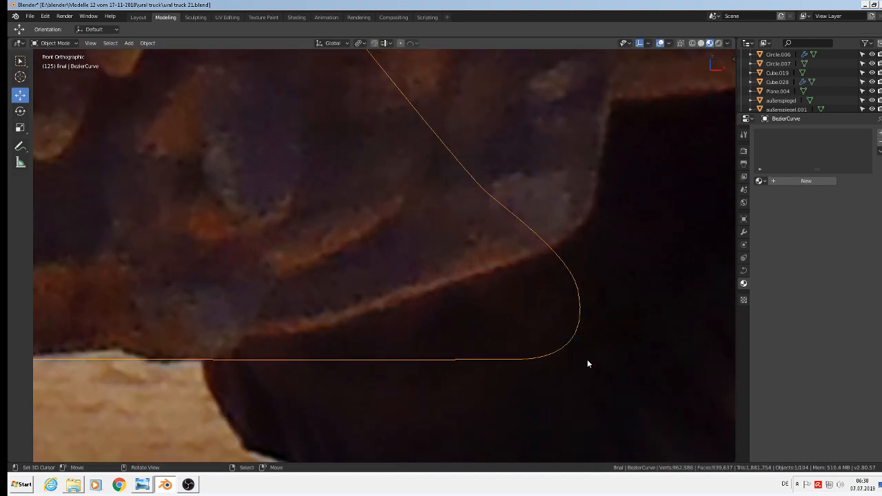
{"action": "scroll", "coordinate": [586, 355], "scroll_direction": "down", "scroll_amount": 5}
{"action": "scroll", "coordinate": [583, 357], "scroll_direction": "up", "scroll_amount": 8}
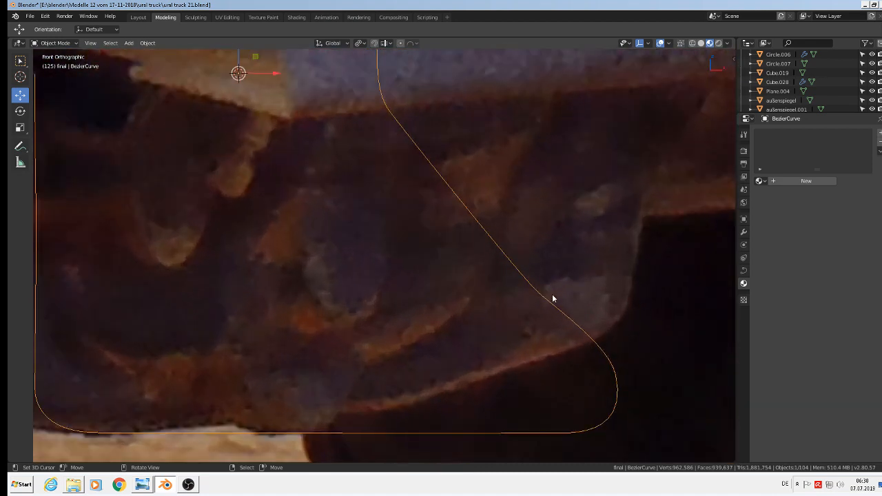
{"action": "key", "text": "Tab"}
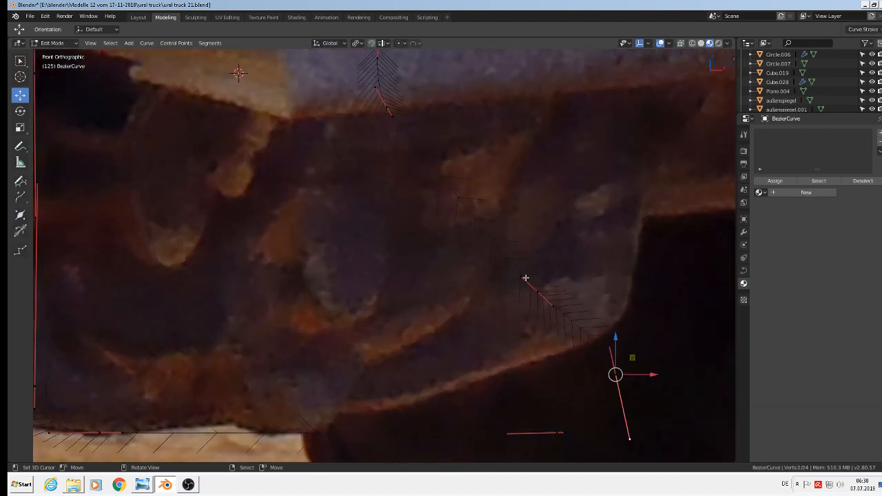
Step: Move the diagonal's lower point about 0.00218 m in X and 0.00163 m in Z, and check the curve in Object Mode
{"action": "right_click", "coordinate": [538, 291]}
{"action": "key", "text": "g"}
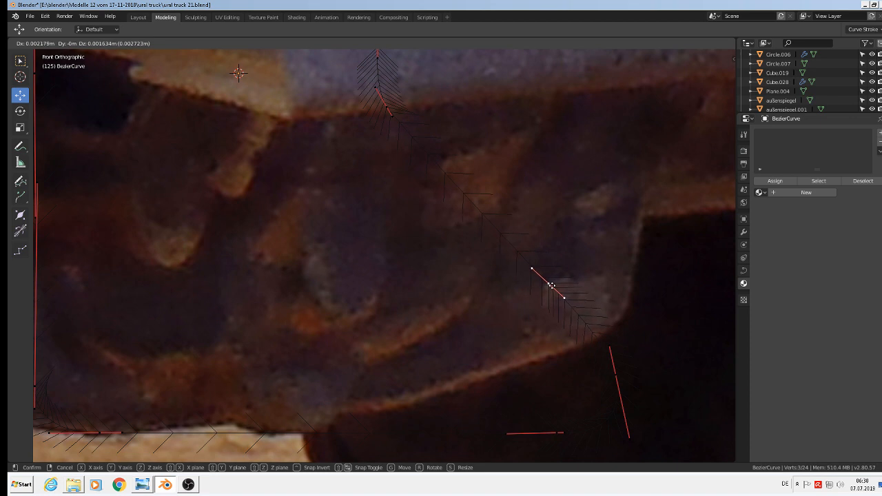
{"action": "left_click", "coordinate": [552, 284]}
{"action": "key", "text": "Tab"}
{"action": "scroll", "coordinate": [564, 292], "scroll_direction": "down", "scroll_amount": 6}
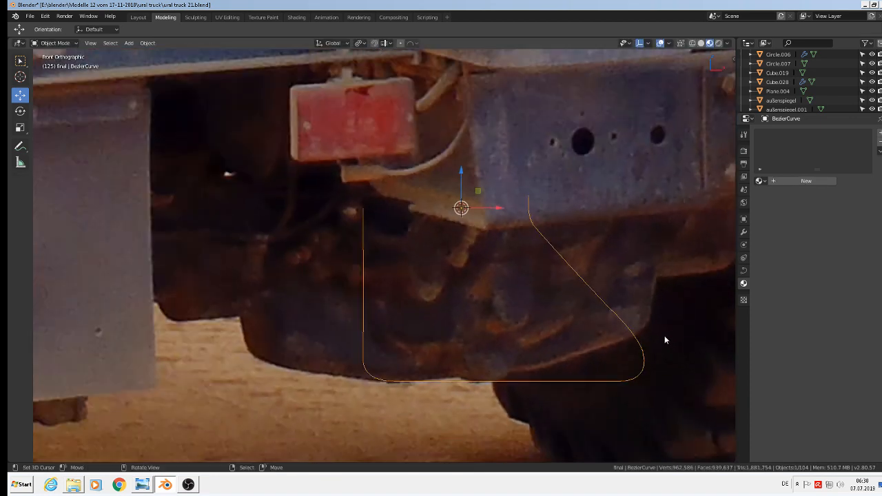
Step: Nudge the diagonal's lower point slightly once more and return to Object Mode
{"action": "scroll", "coordinate": [666, 338], "scroll_direction": "up", "scroll_amount": 1}
{"action": "key", "text": "Tab"}
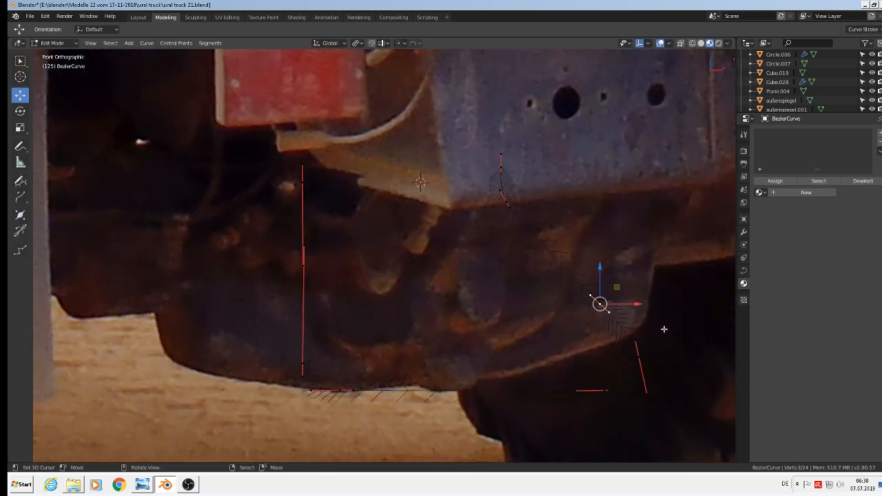
{"action": "key", "text": "g"}
{"action": "left_click", "coordinate": [663, 331]}
{"action": "key", "text": "Tab"}
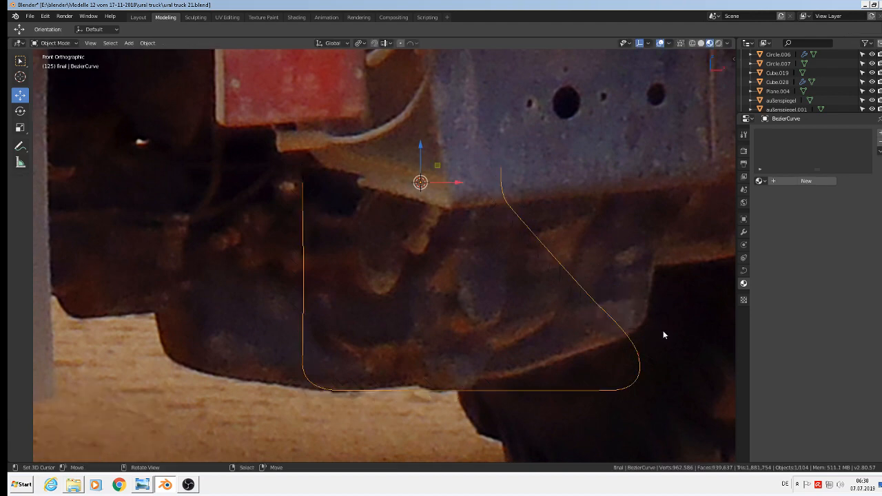
Step: Compare the finished curve with the reference photo and examine its placement in front, top and side views
{"action": "scroll", "coordinate": [668, 333], "scroll_direction": "down", "scroll_amount": 3}
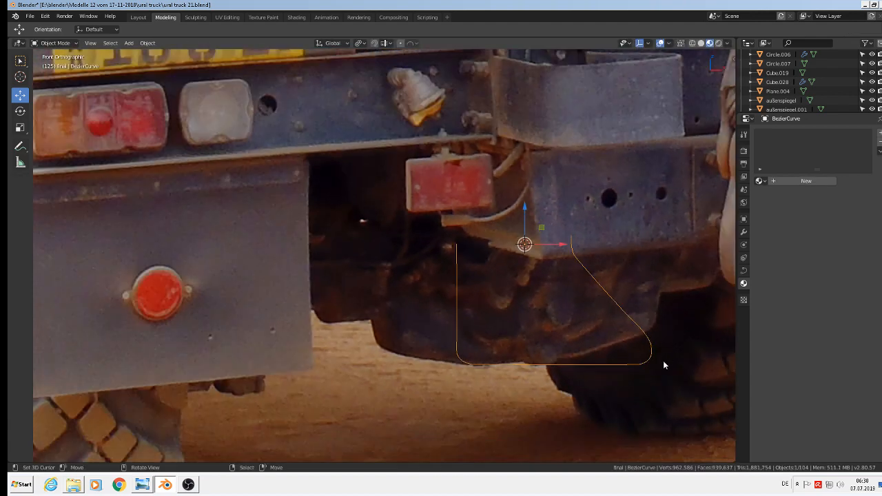
{"action": "scroll", "coordinate": [663, 366], "scroll_direction": "down", "scroll_amount": 2}
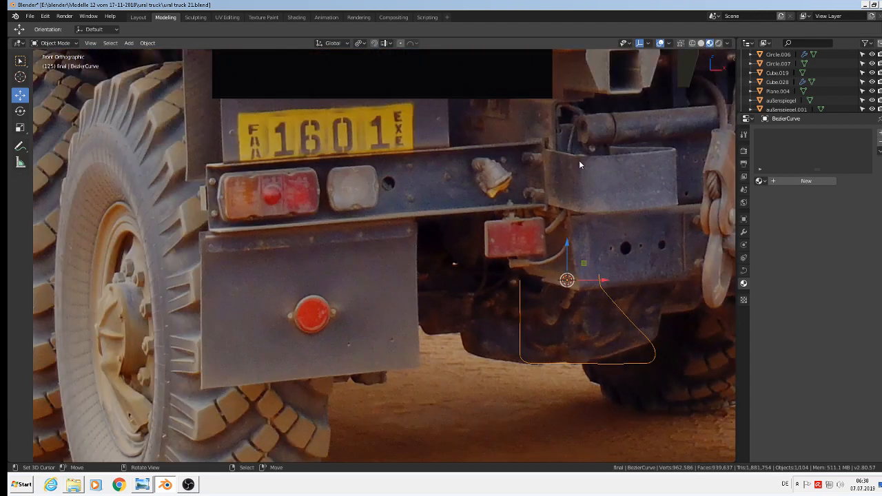
{"action": "scroll", "coordinate": [595, 290], "scroll_direction": "down", "scroll_amount": 2}
{"action": "middle_click_drag", "start_coordinate": [497, 263], "coordinate": [395, 238], "text": "shift"}
{"action": "key", "text": "KP_7"}
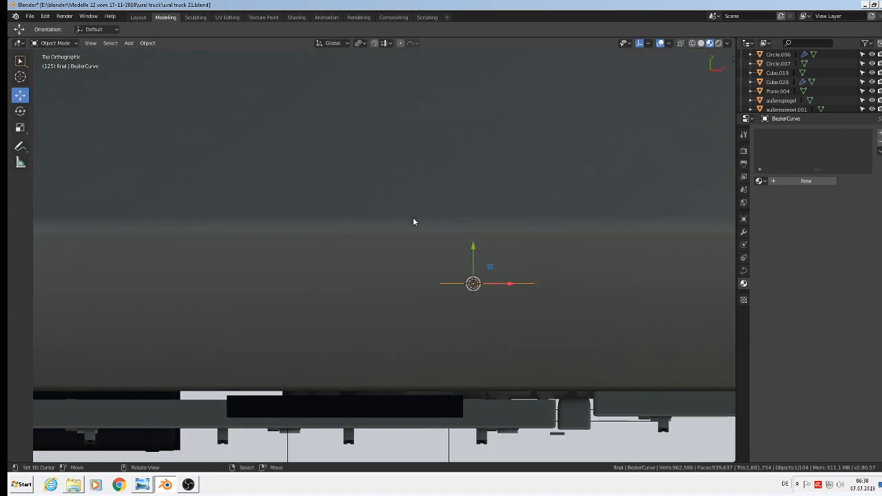
{"action": "key", "text": "KP_1"}
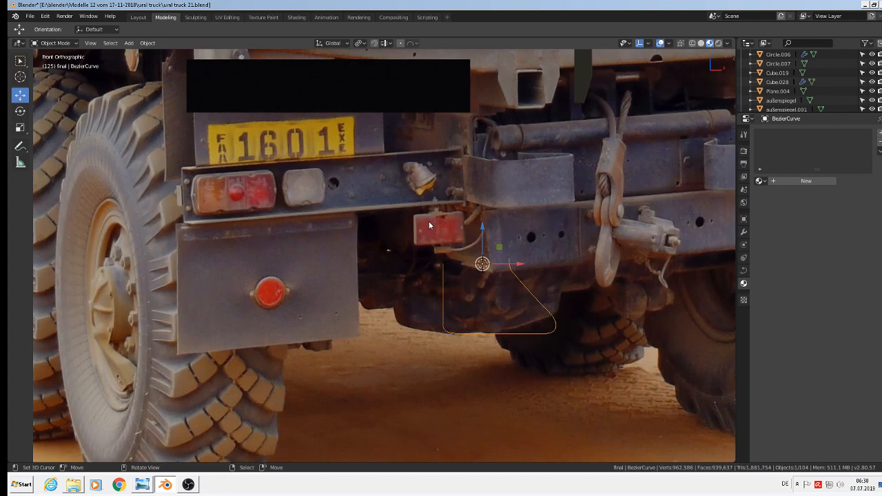
{"action": "key", "text": "KP_3"}
{"action": "key", "text": "KP_1"}
{"action": "scroll", "coordinate": [438, 227], "scroll_direction": "up", "scroll_amount": 1}
Step: Save the Ural truck file under its existing name
{"action": "left_click", "coordinate": [30, 16]}
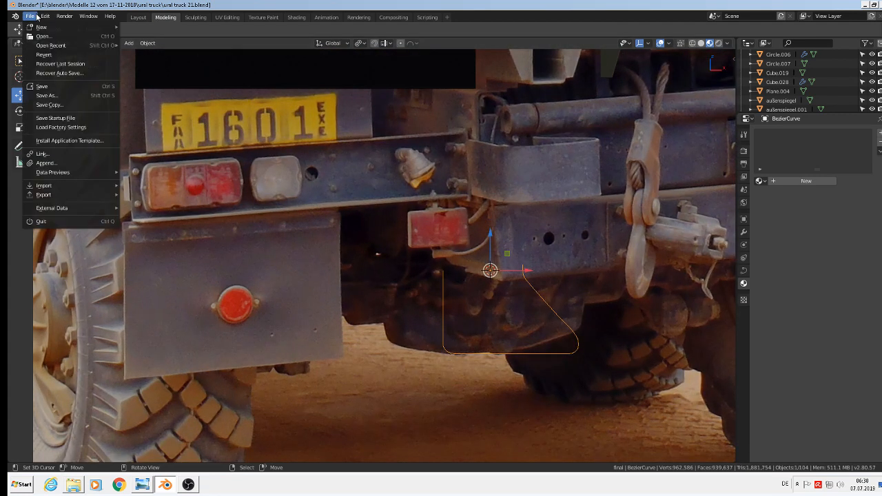
{"action": "left_click", "coordinate": [41, 84]}
{"action": "scroll", "coordinate": [443, 199], "scroll_direction": "down", "scroll_amount": 3}
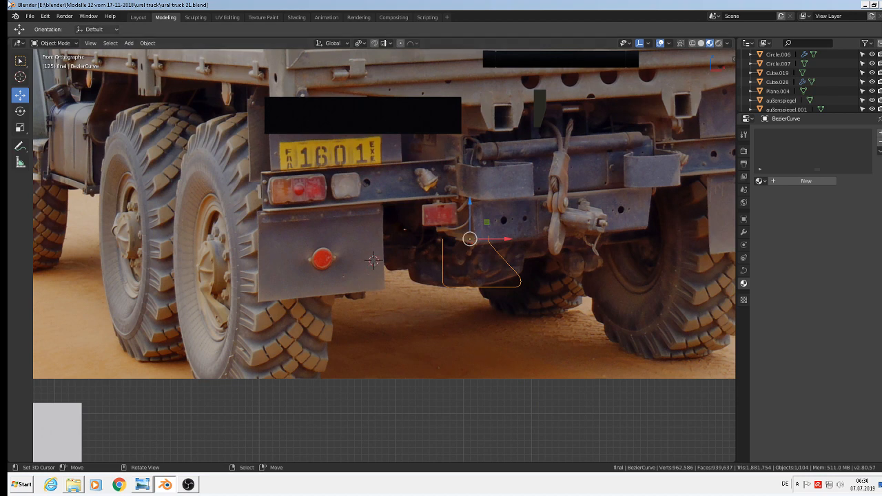
Step: Add a 2 m mesh plane at the 3D cursor on the mud flap
{"action": "left_click", "coordinate": [128, 44]}
{"action": "mouse_move", "coordinate": [133, 54]}
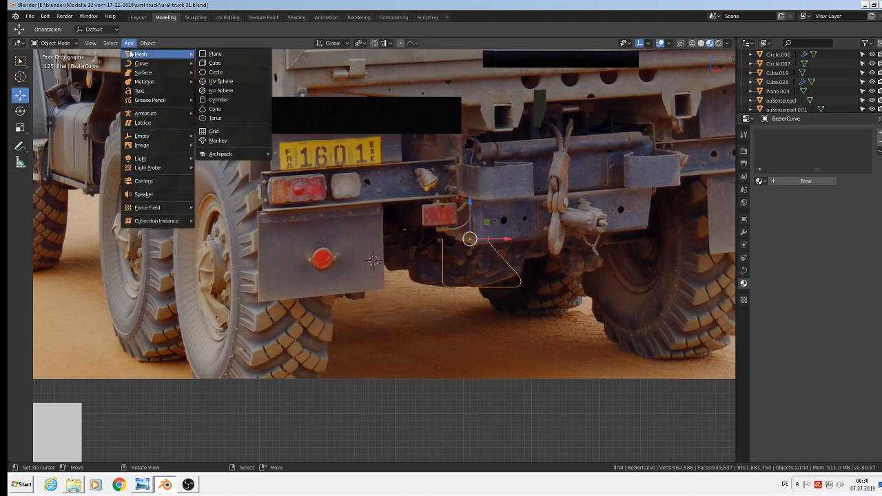
{"action": "left_click", "coordinate": [219, 57]}
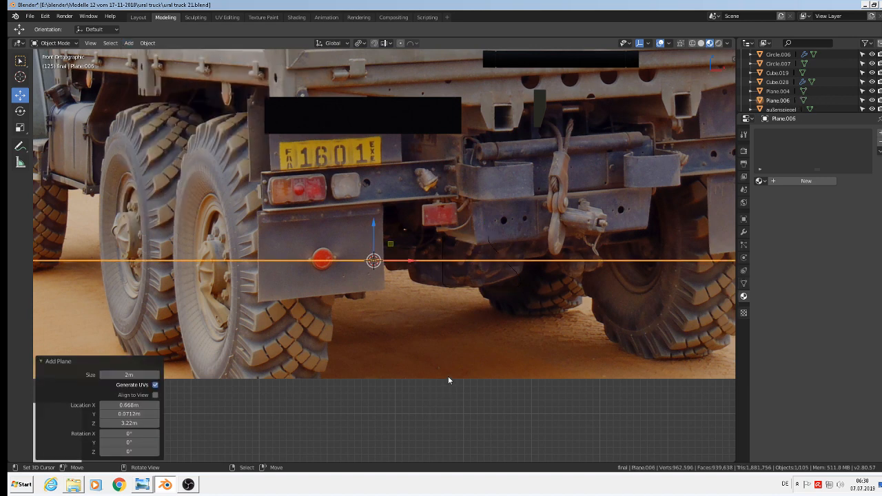
Step: Rotate the new plane 90° about the X axis and scale it down to about 0.05
{"action": "type", "text": "rx90"}
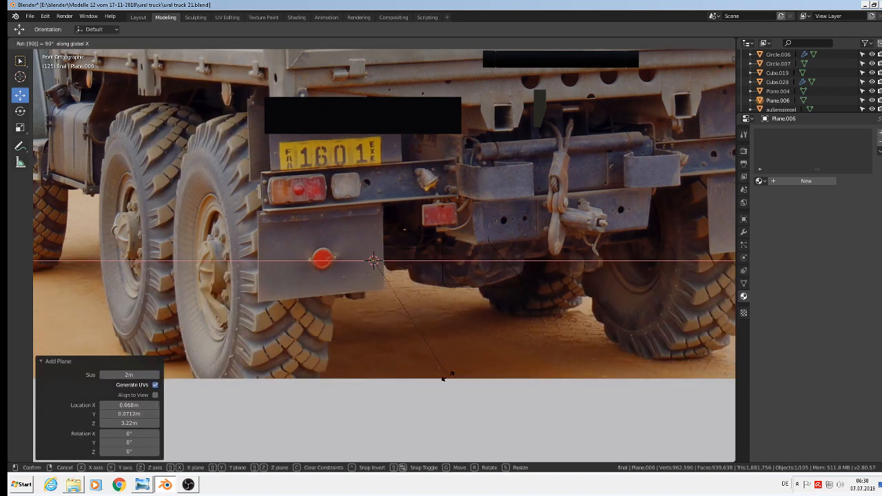
{"action": "key", "text": "Return"}
{"action": "key", "text": "s"}
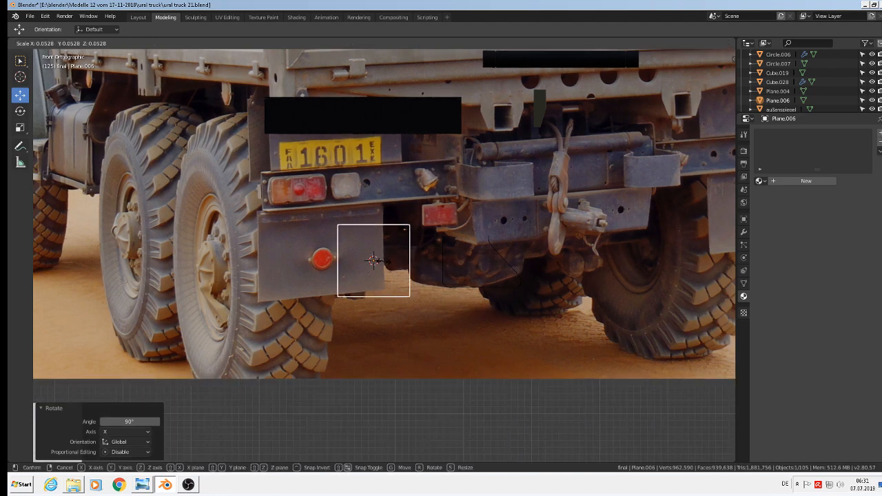
{"action": "left_click", "coordinate": [415, 280]}
Step: Move the plane about -0.141 m along Y, in front of the reference photo, and return to front view
{"action": "middle_click_drag", "start_coordinate": [415, 280], "coordinate": [382, 308]}
{"action": "middle_click_drag", "start_coordinate": [315, 335], "coordinate": [364, 285]}
{"action": "key", "text": "g"}
{"action": "key", "text": "y"}
{"action": "left_click", "coordinate": [434, 277]}
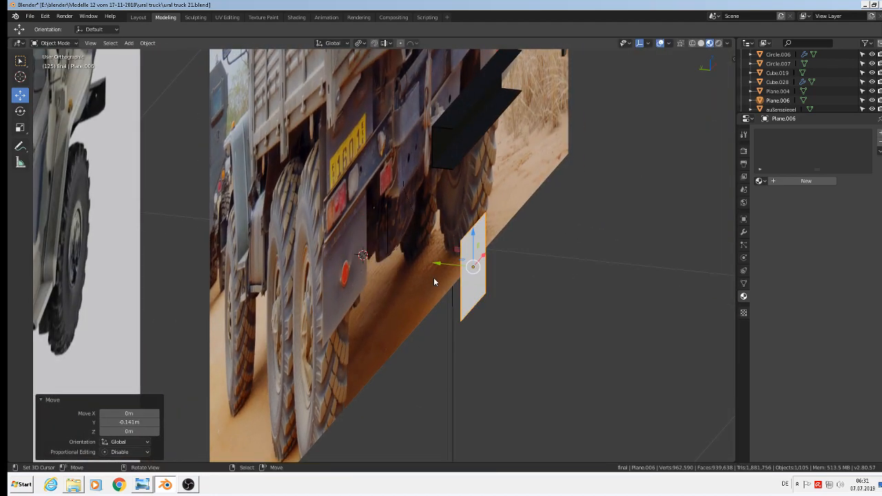
{"action": "key", "text": "KP_1"}
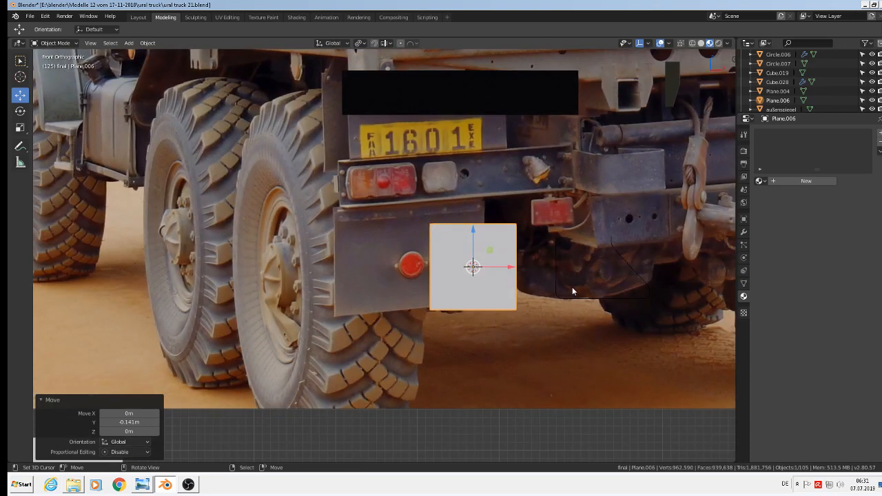
Step: Size the plane to the bumper's curved bracket by scaling it about 0.418, placing it over the bracket and scaling it about 1.114
{"action": "key", "text": "s"}
{"action": "left_click", "coordinate": [514, 282]}
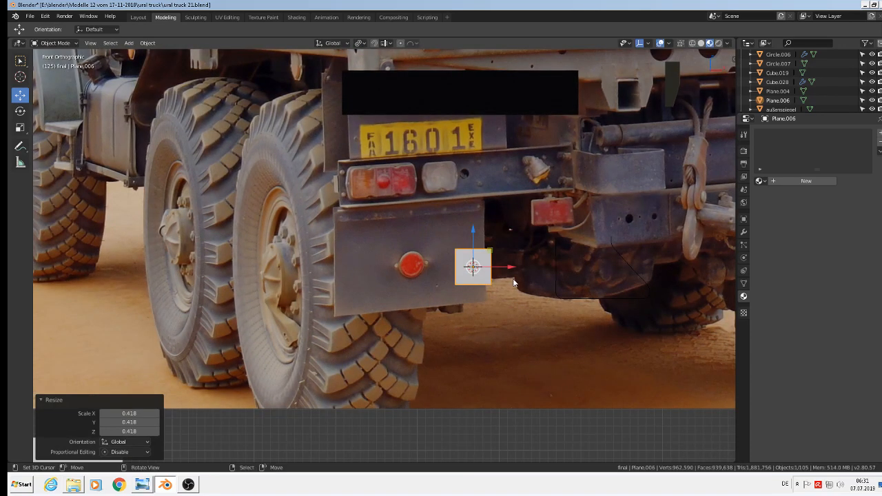
{"action": "key", "text": "g"}
{"action": "left_click", "coordinate": [665, 186]}
{"action": "key", "text": "s"}
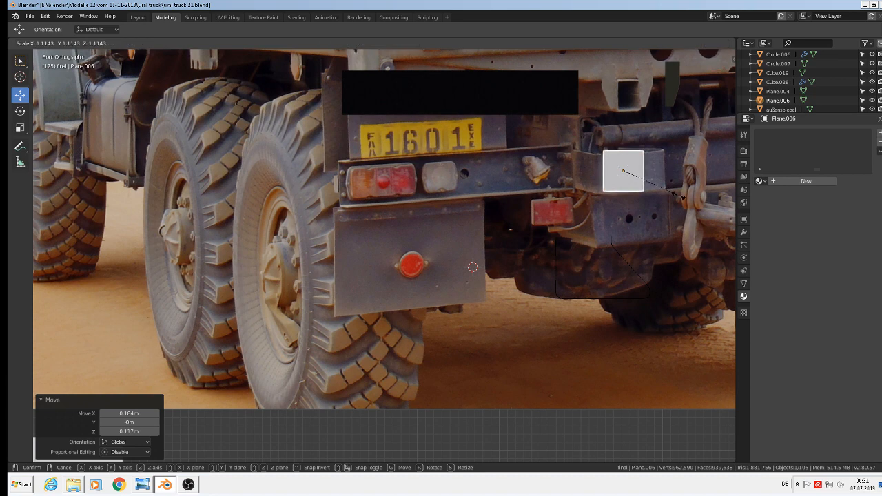
{"action": "left_click", "coordinate": [683, 197]}
Step: Move the plane about -0.48 m along X and stretch it about 7 times along X into a long strip
{"action": "key", "text": "g"}
{"action": "key", "text": "z"}
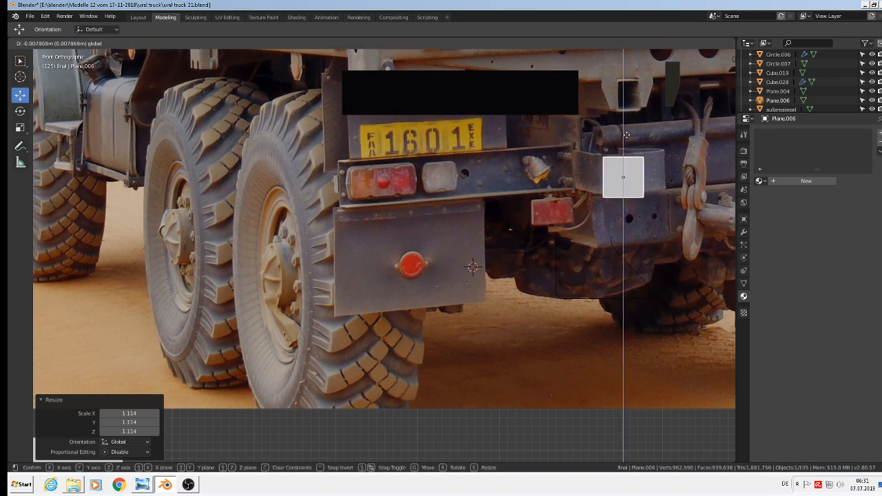
{"action": "key", "text": "x"}
{"action": "left_click", "coordinate": [234, 135]}
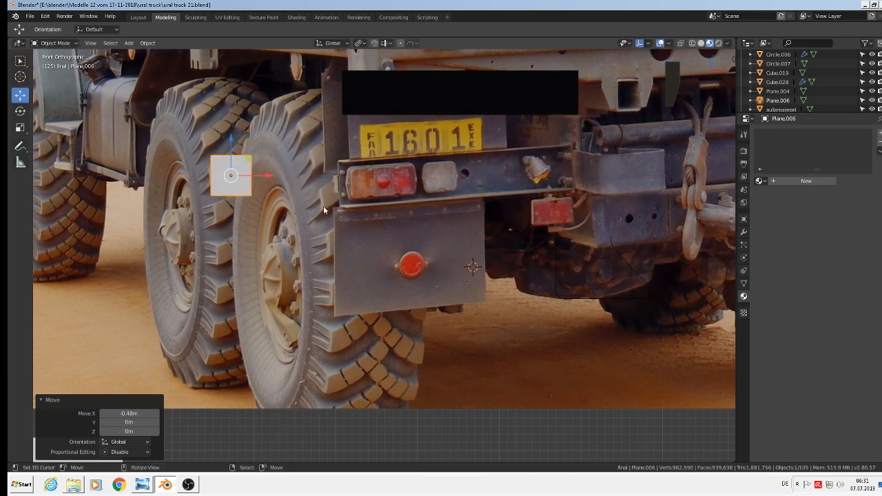
{"action": "key", "text": "s"}
{"action": "key", "text": "x"}
{"action": "left_click", "coordinate": [209, 265]}
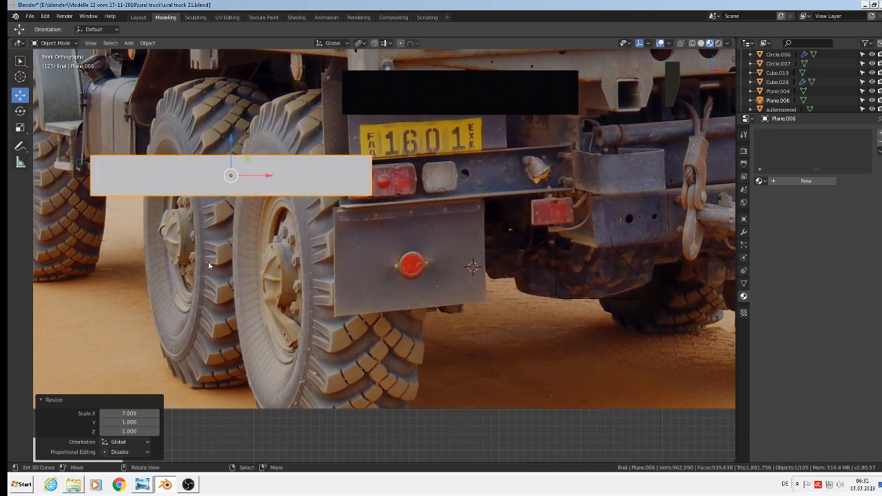
Step: Subdivide the strip along its length with 25 evenly spaced loop cuts and return to Object Mode
{"action": "key", "text": "Tab"}
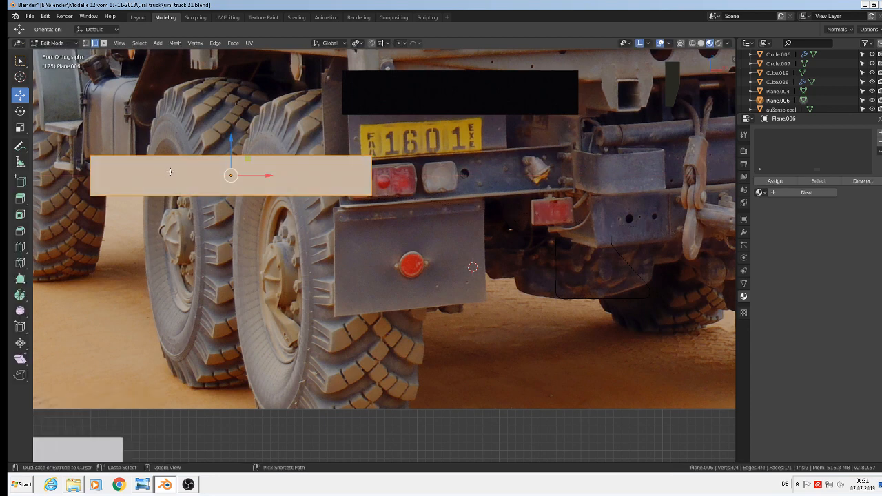
{"action": "key", "text": "ctrl+r"}
{"action": "scroll", "coordinate": [170, 172], "scroll_direction": "up", "scroll_amount": 17}
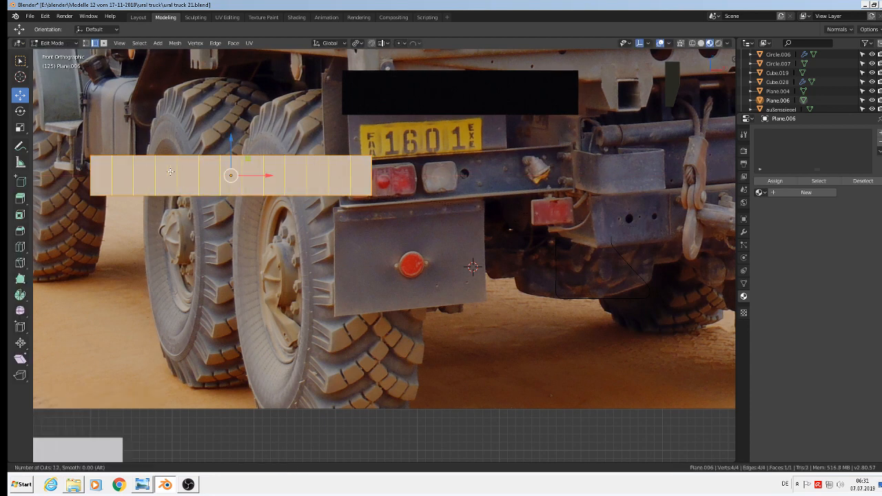
{"action": "scroll", "coordinate": [170, 171], "scroll_direction": "up", "scroll_amount": 4}
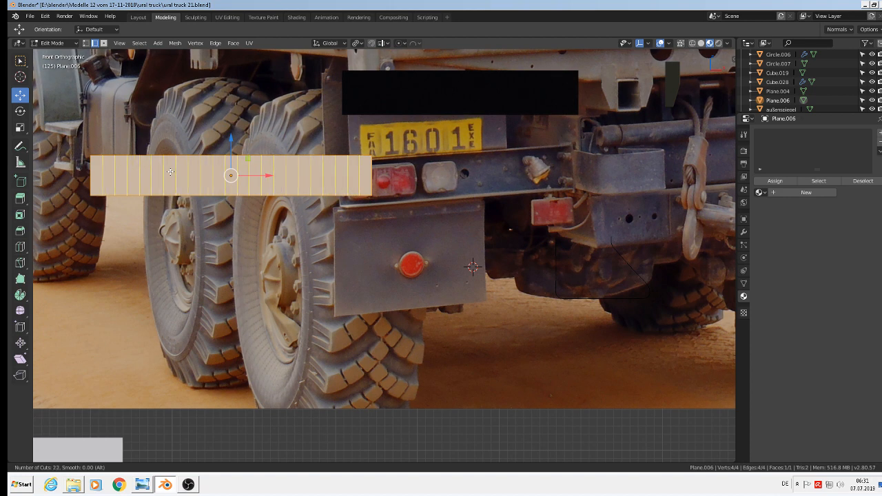
{"action": "scroll", "coordinate": [170, 172], "scroll_direction": "up", "scroll_amount": 2}
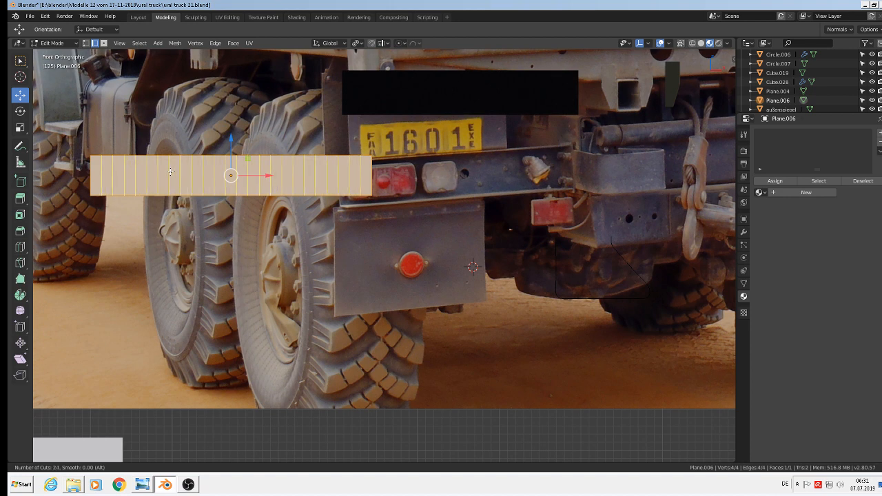
{"action": "scroll", "coordinate": [170, 172], "scroll_direction": "up", "scroll_amount": 1}
{"action": "left_click", "coordinate": [171, 172]}
{"action": "right_click", "coordinate": [171, 172]}
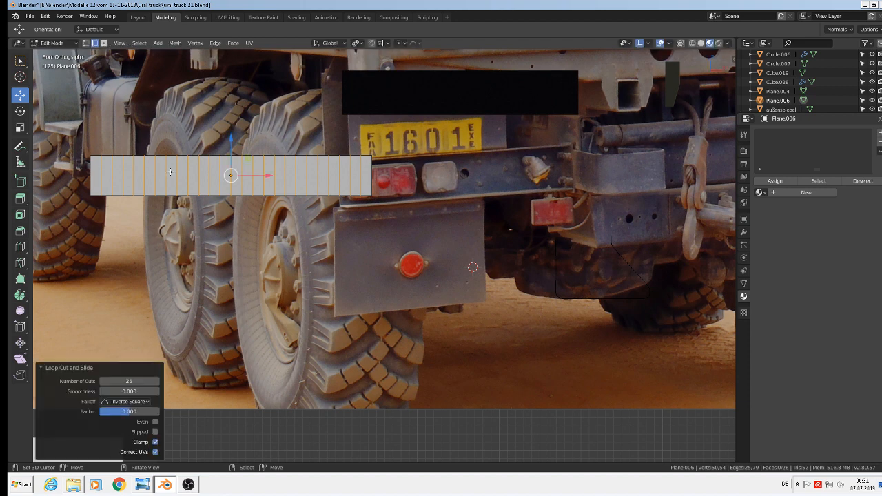
{"action": "key", "text": "Tab"}
Step: Move the strip about -0.107 m in Z and 0.188 m in X, below the 3D cursor placed on the mud flap
{"action": "scroll", "coordinate": [335, 200], "scroll_direction": "down", "scroll_amount": 3}
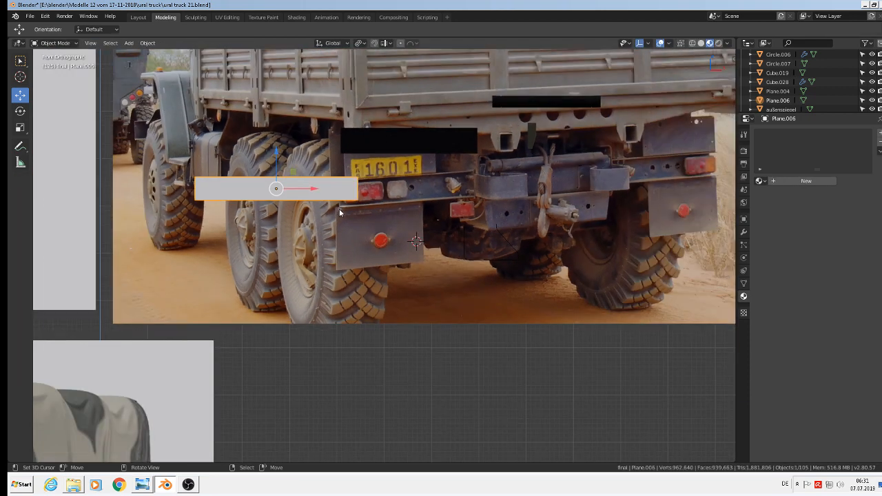
{"action": "left_click_drag", "start_coordinate": [273, 164], "coordinate": [273, 215]}
{"action": "right_click", "coordinate": [368, 235], "text": "shift"}
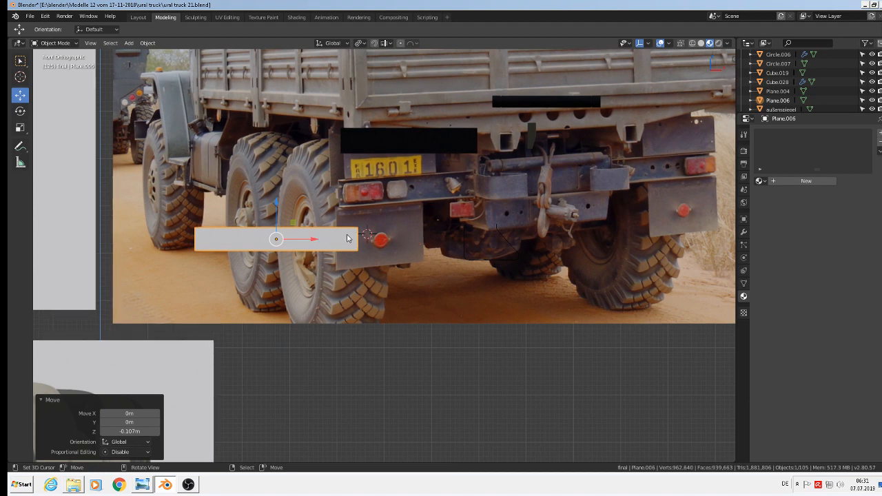
{"action": "left_click_drag", "start_coordinate": [316, 235], "coordinate": [403, 237]}
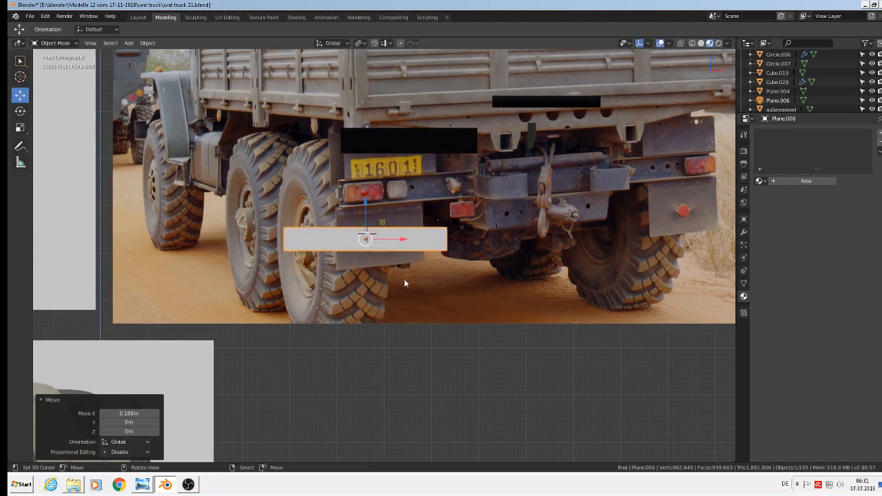
Step: Rotate the strip 90° about X and 90° about Y, and move it about 0.211 m in X and 0.219 m in Z
{"action": "key", "text": "r"}
{"action": "key", "text": "x"}
{"action": "key", "text": "9"}
{"action": "key", "text": "0"}
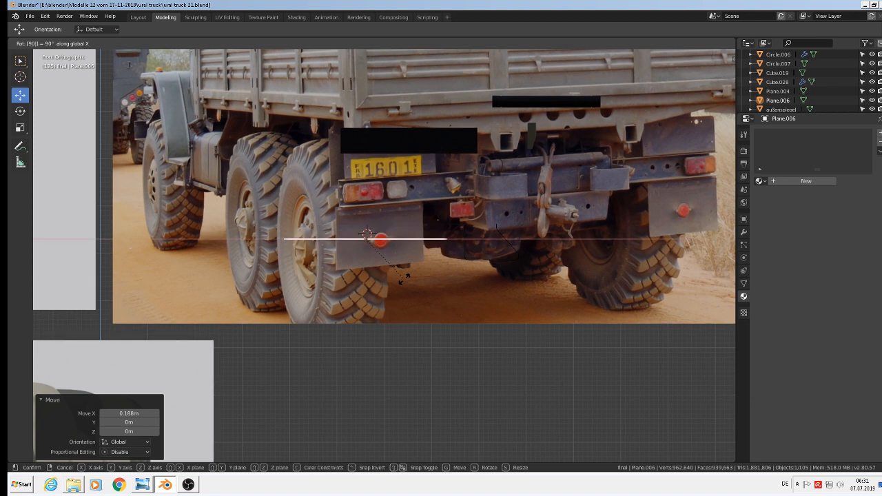
{"action": "key", "text": "Return"}
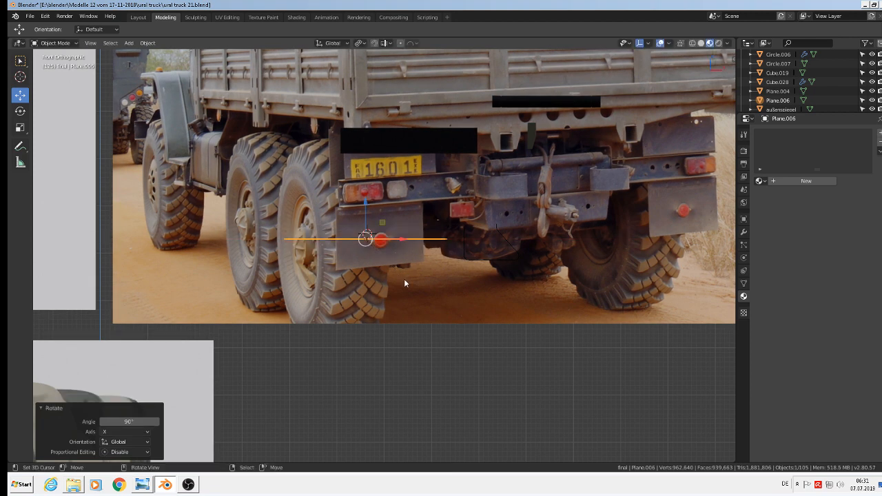
{"action": "key", "text": "r"}
{"action": "key", "text": "y"}
{"action": "key", "text": "9"}
{"action": "key", "text": "0"}
{"action": "key", "text": "Return"}
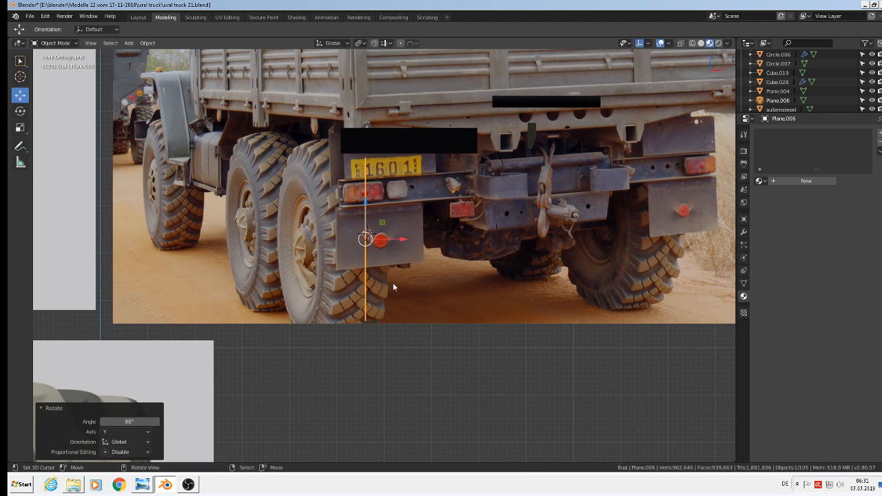
{"action": "key", "text": "g"}
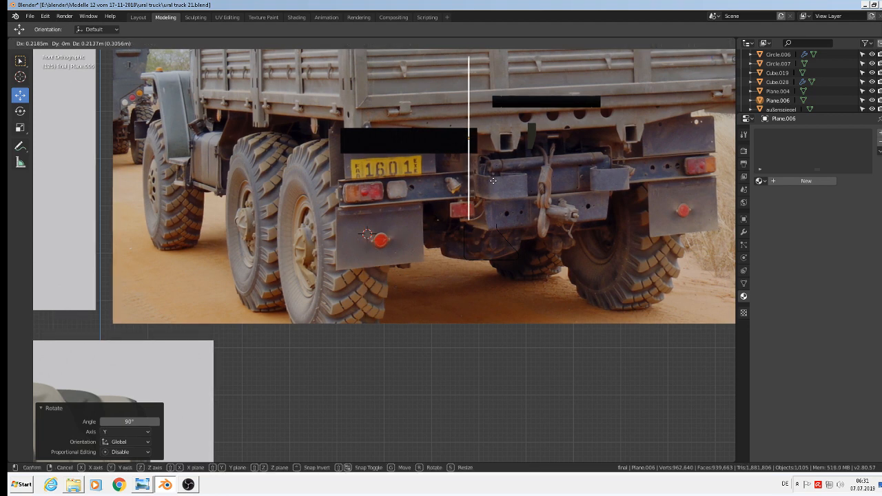
{"action": "left_click", "coordinate": [493, 180]}
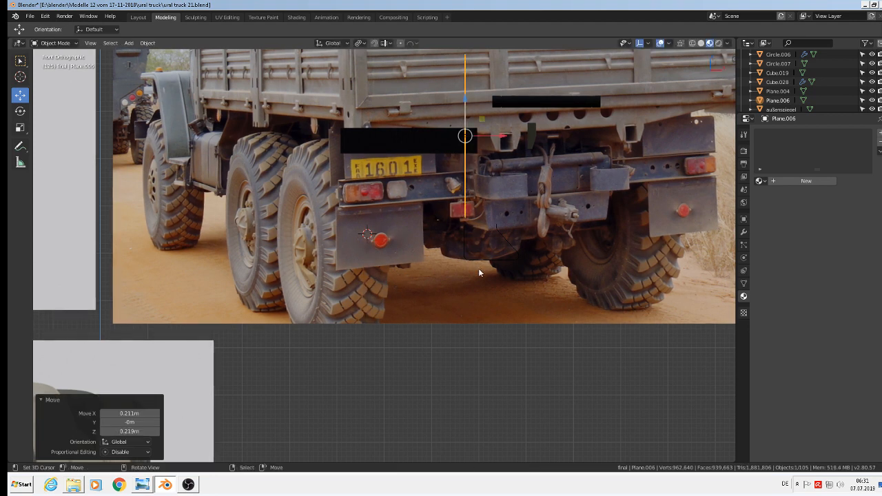
Step: Try to move the Bezier curve along the Y axis, and return to front view
{"action": "middle_click_drag", "start_coordinate": [480, 273], "coordinate": [540, 288]}
{"action": "left_click", "coordinate": [441, 214]}
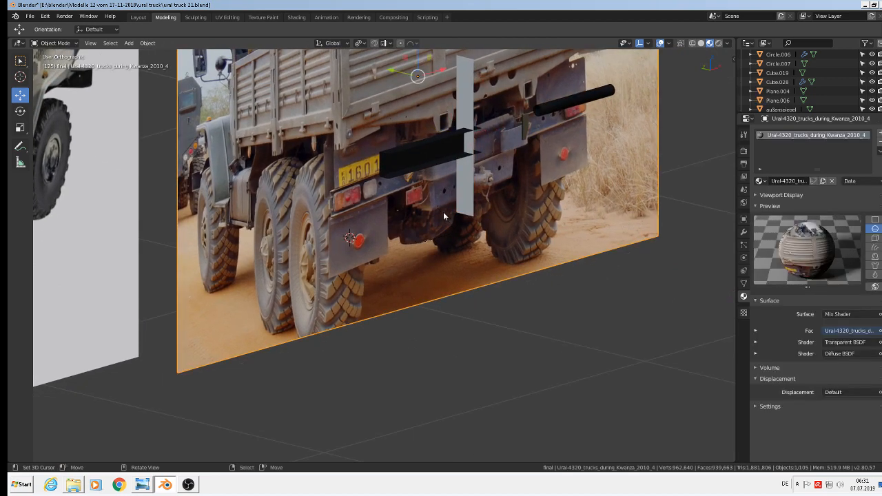
{"action": "key", "text": "shift+a"}
{"action": "left_click", "coordinate": [439, 214]}
{"action": "key", "text": "g"}
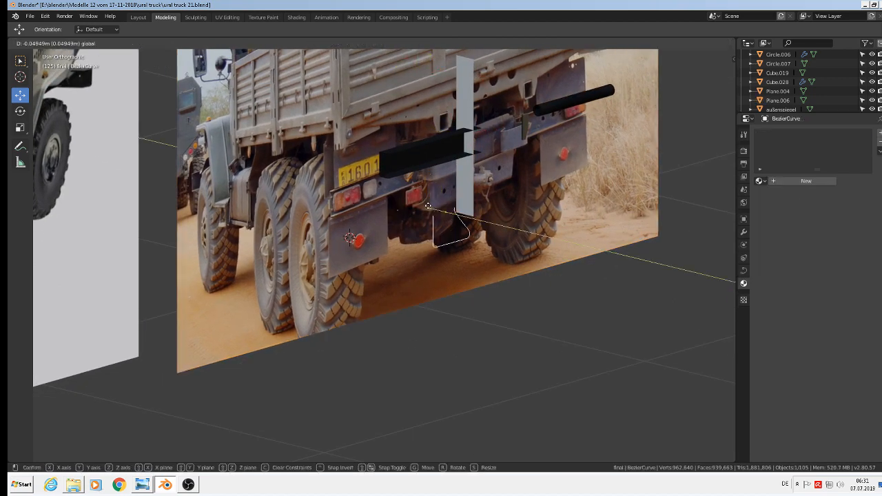
{"action": "left_click", "coordinate": [428, 206]}
{"action": "middle_click_drag", "start_coordinate": [503, 224], "coordinate": [462, 185]}
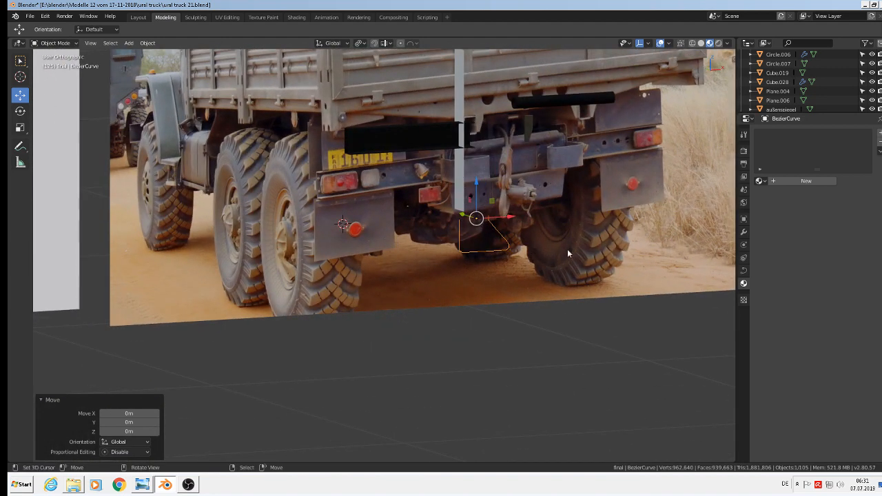
{"action": "key", "text": "KP_1"}
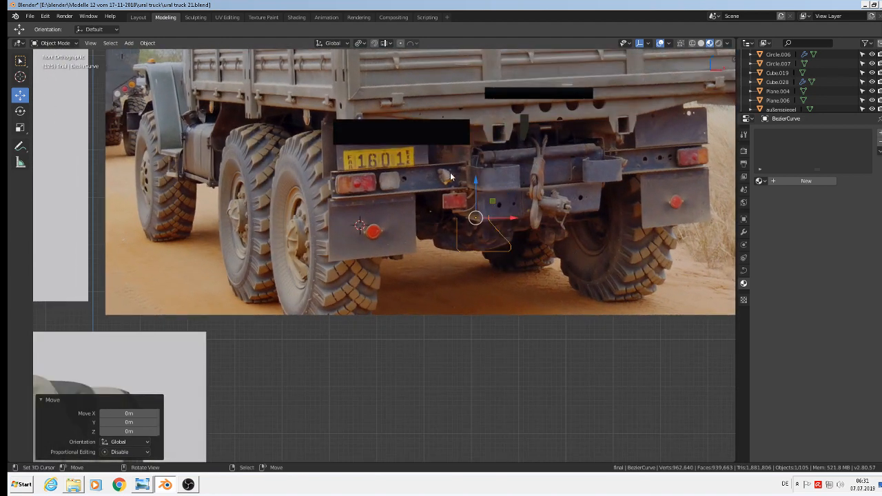
Step: Add a Curve modifier to the upright strip with BezierCurve as its object, and check how the strip deforms
{"action": "left_click", "coordinate": [457, 179]}
{"action": "middle_click_drag", "start_coordinate": [459, 179], "coordinate": [504, 200]}
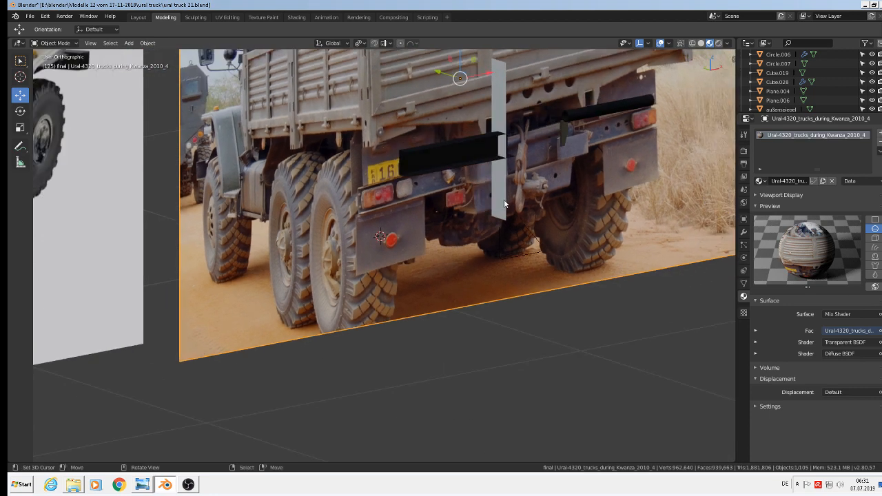
{"action": "left_click", "coordinate": [504, 199]}
{"action": "scroll", "coordinate": [523, 247], "scroll_direction": "up", "scroll_amount": 5}
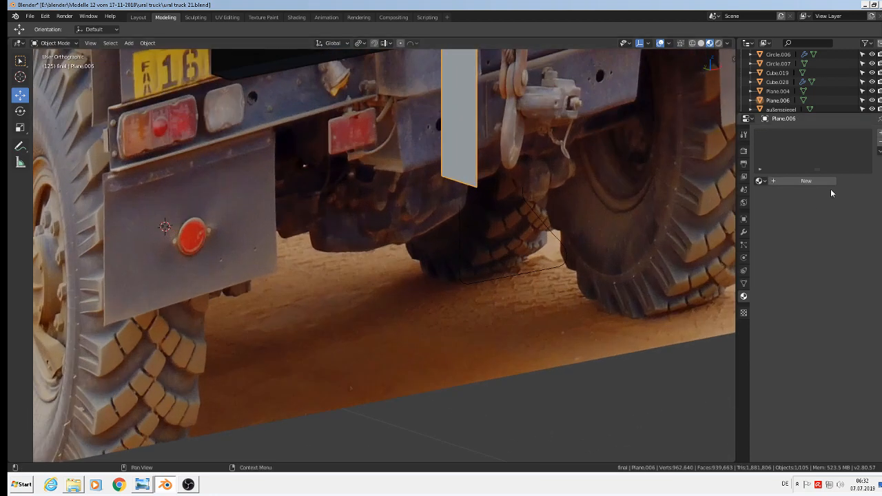
{"action": "left_click", "coordinate": [744, 231]}
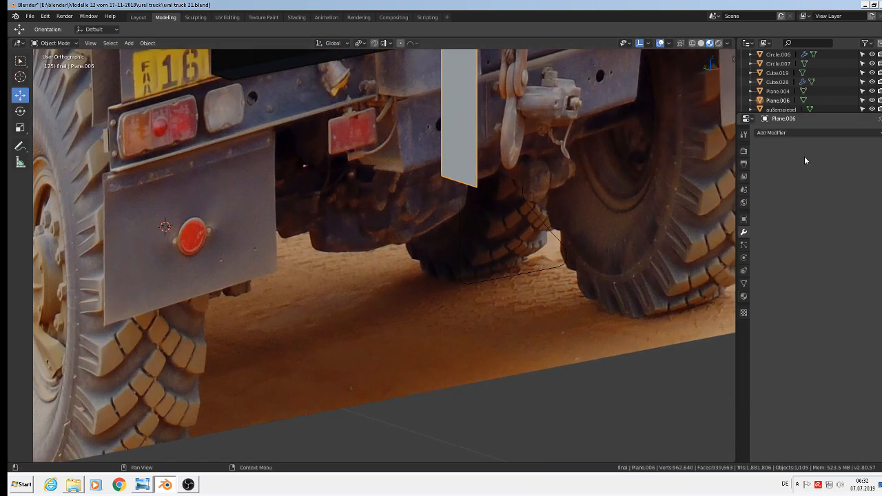
{"action": "left_click", "coordinate": [790, 133]}
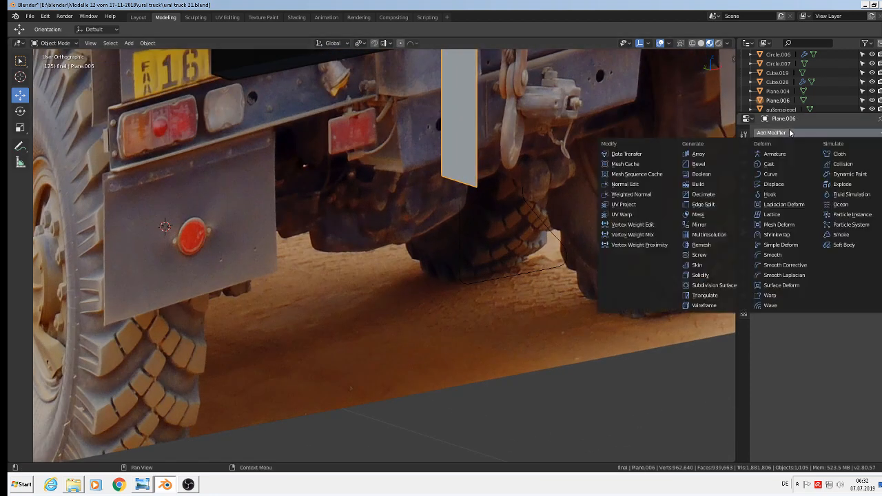
{"action": "left_click", "coordinate": [772, 175]}
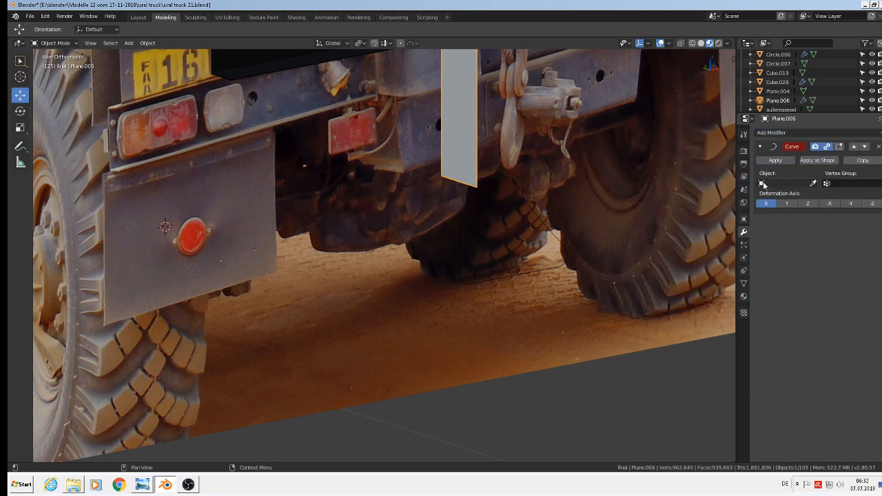
{"action": "left_click", "coordinate": [814, 184]}
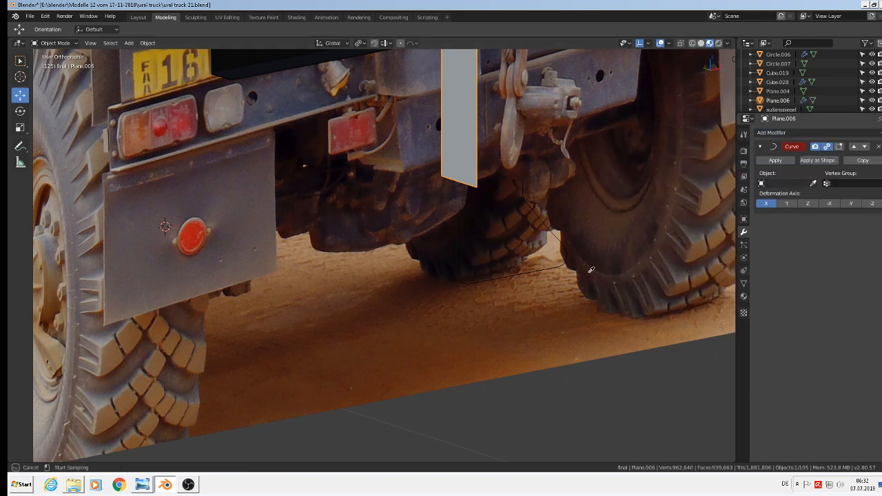
{"action": "left_click", "coordinate": [564, 262]}
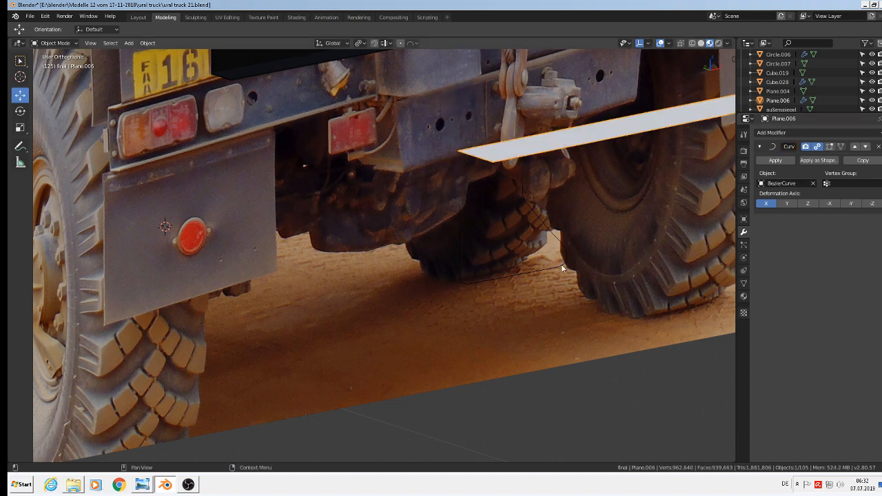
{"action": "scroll", "coordinate": [561, 264], "scroll_direction": "down", "scroll_amount": 4}
{"action": "scroll", "coordinate": [585, 257], "scroll_direction": "up", "scroll_amount": 4}
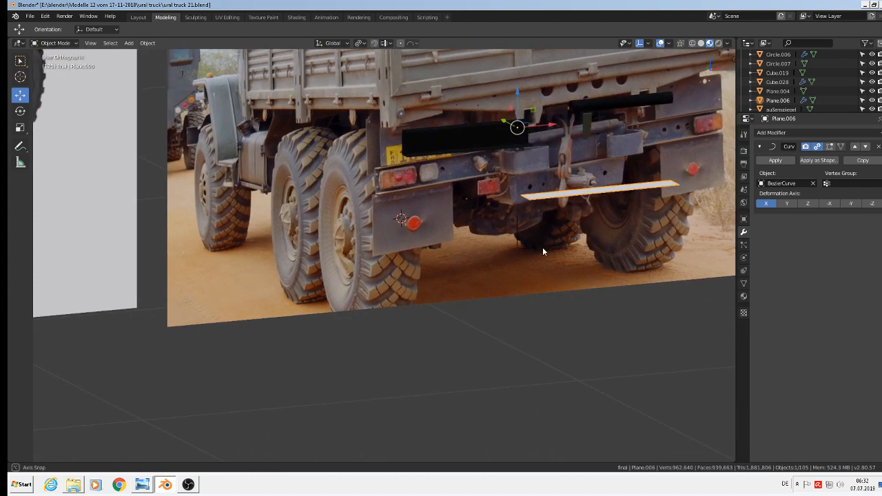
{"action": "scroll", "coordinate": [504, 100], "scroll_direction": "down", "scroll_amount": 3}
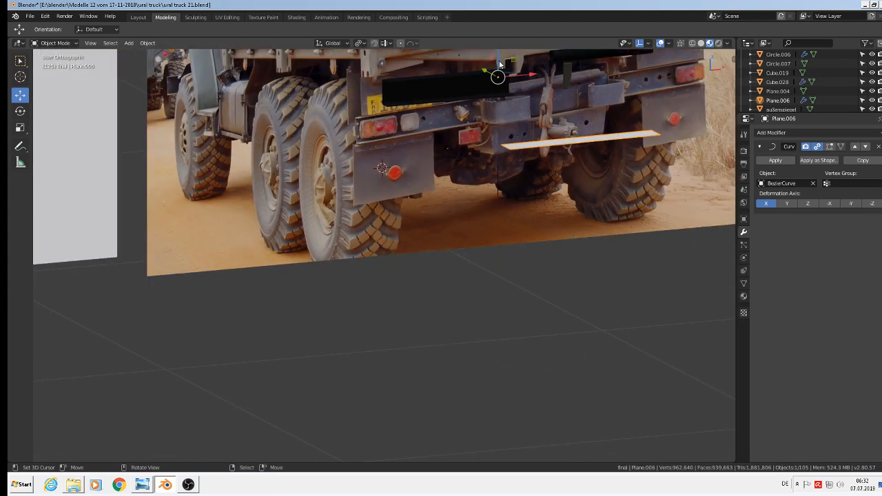
Step: Move the strip about -0.03 m in Z, and try the Y and Z deformation axes of its Curve modifier
{"action": "key", "text": "g"}
{"action": "key", "text": "z"}
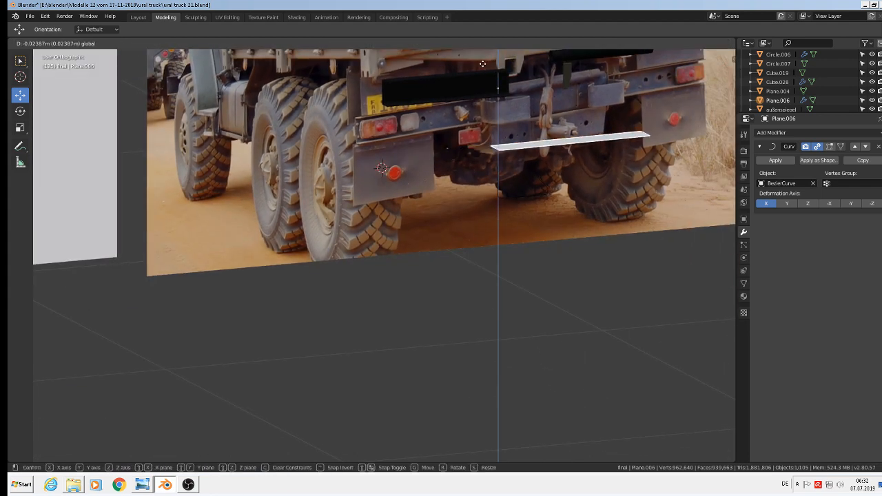
{"action": "left_click", "coordinate": [503, 92]}
{"action": "left_click", "coordinate": [787, 203]}
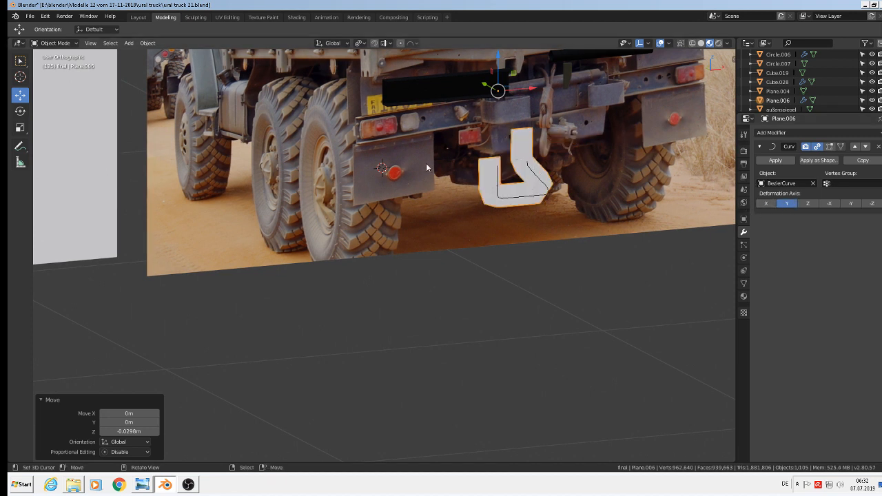
{"action": "left_click", "coordinate": [814, 206]}
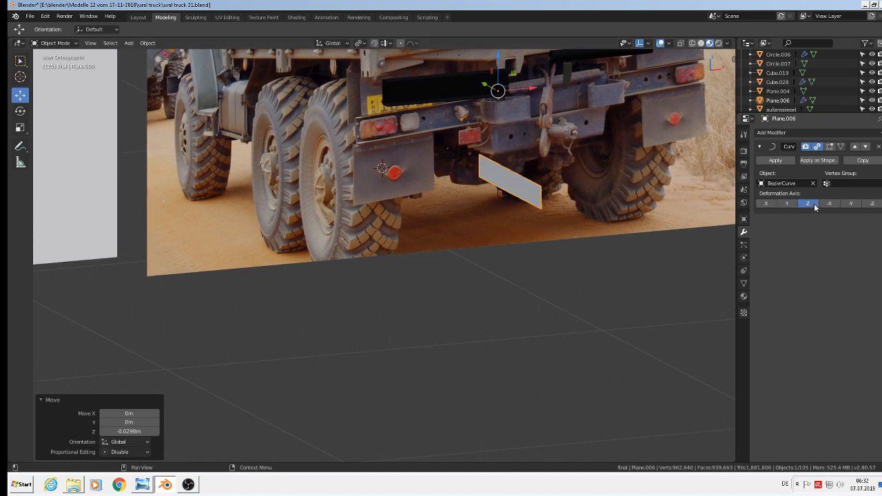
Step: Move the strip about -0.0945 m in Z, then set the deformation axis to Y and shift it about another -0.007 m in Z
{"action": "key", "text": "g"}
{"action": "key", "text": "z"}
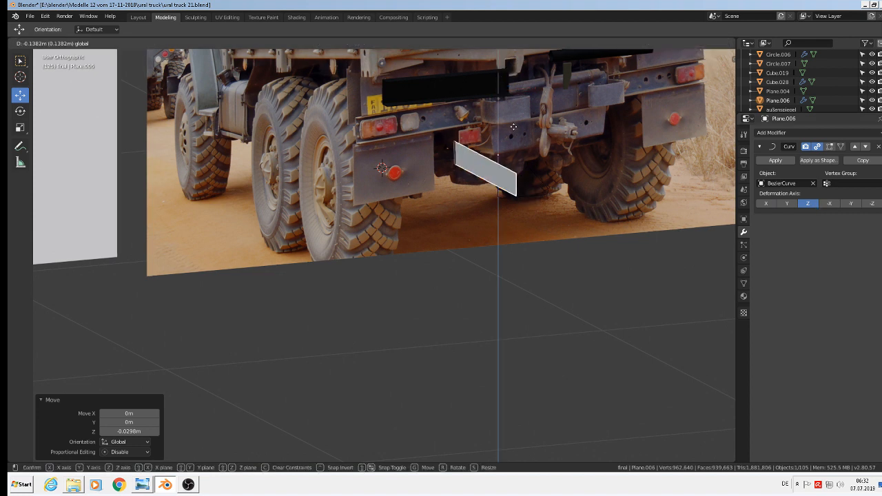
{"action": "left_click_drag", "start_coordinate": [541, 218], "coordinate": [489, 97]}
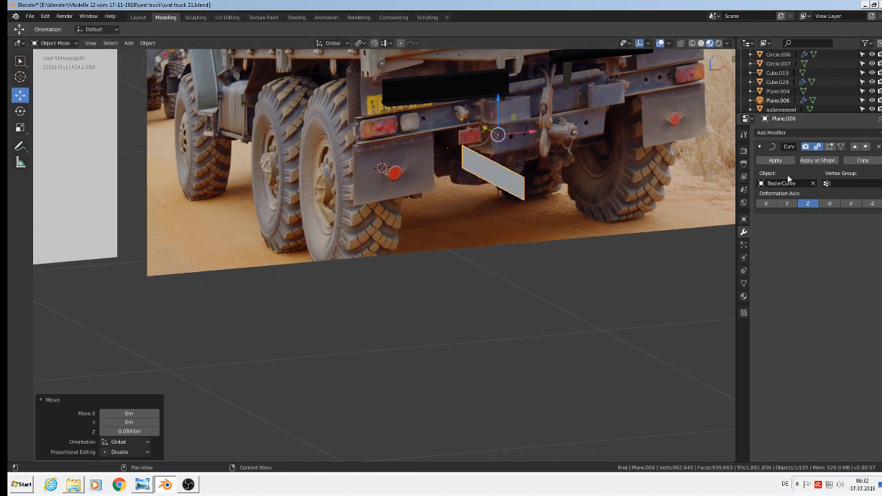
{"action": "left_click", "coordinate": [793, 205]}
{"action": "key", "text": "g"}
{"action": "key", "text": "z"}
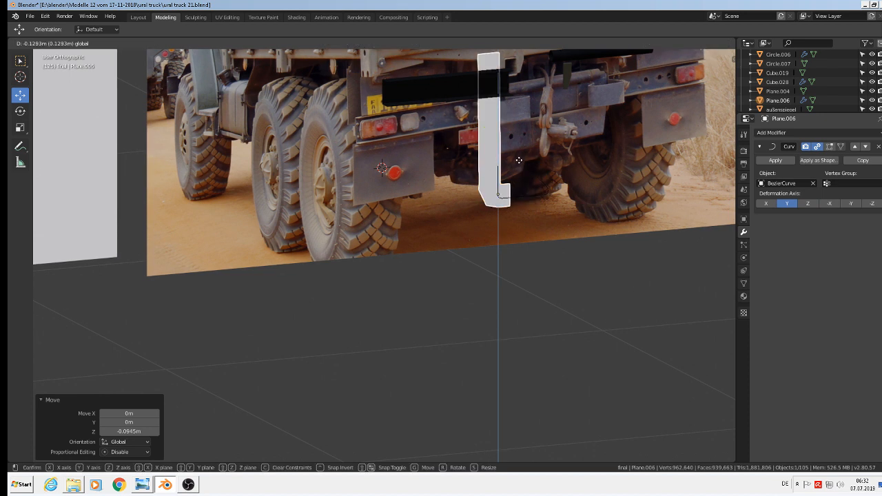
{"action": "left_click", "coordinate": [520, 161]}
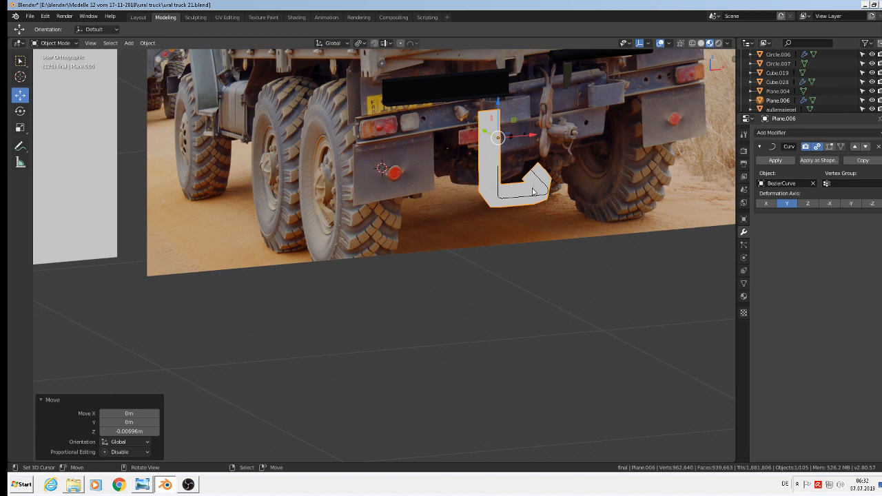
Step: Try to rotate the bent strip 180° about the Z axis
{"action": "key", "text": "r"}
{"action": "key", "text": "z"}
{"action": "key", "text": "1"}
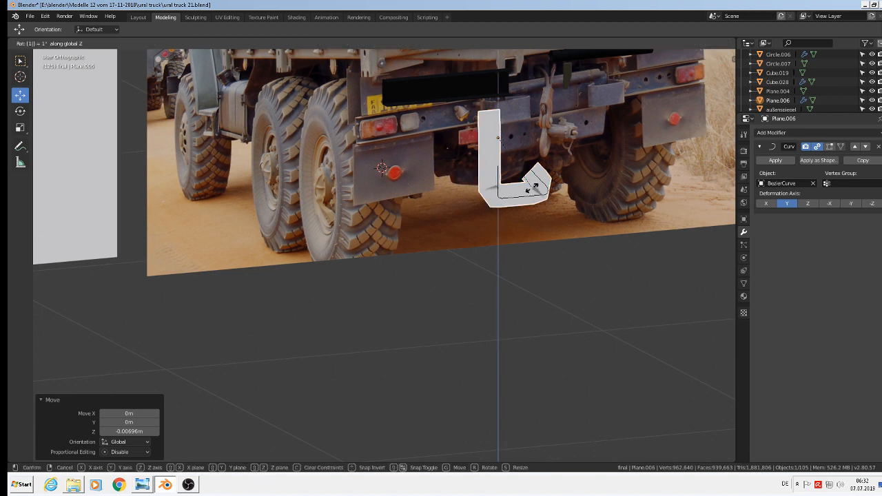
{"action": "type", "text": "80"}
{"action": "key", "text": "Return"}
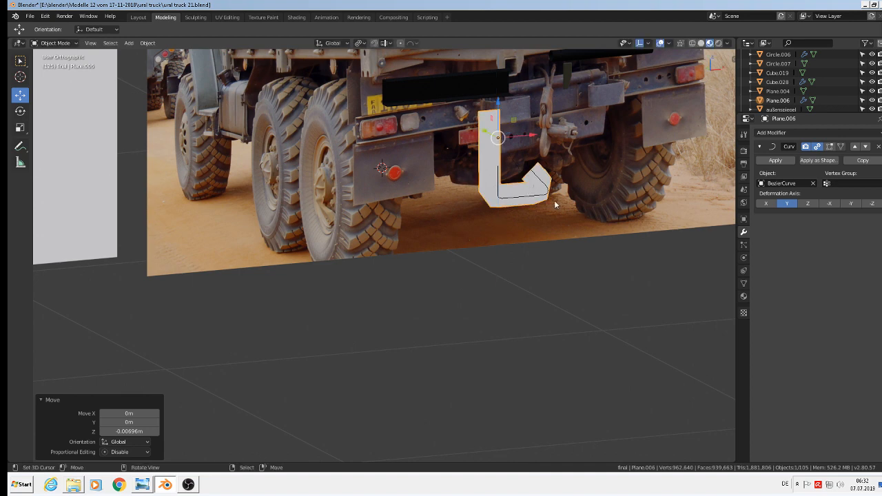
Step: Rotate the strip 90° about Z with its Curve modifier hidden in the viewport, and show the modifier again
{"action": "scroll", "coordinate": [581, 225], "scroll_direction": "up", "scroll_amount": 8}
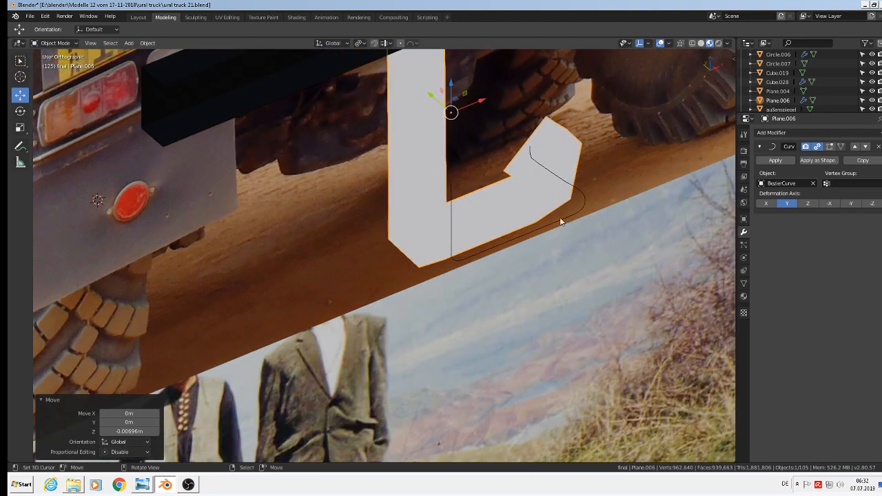
{"action": "scroll", "coordinate": [560, 221], "scroll_direction": "down", "scroll_amount": 5}
{"action": "left_click", "coordinate": [819, 147]}
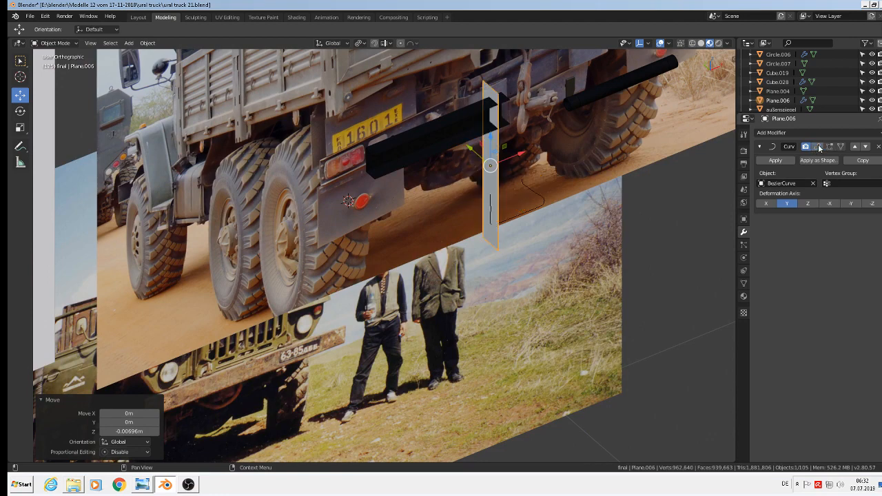
{"action": "scroll", "coordinate": [546, 190], "scroll_direction": "up", "scroll_amount": 1}
{"action": "middle_click_drag", "start_coordinate": [546, 190], "coordinate": [507, 172]}
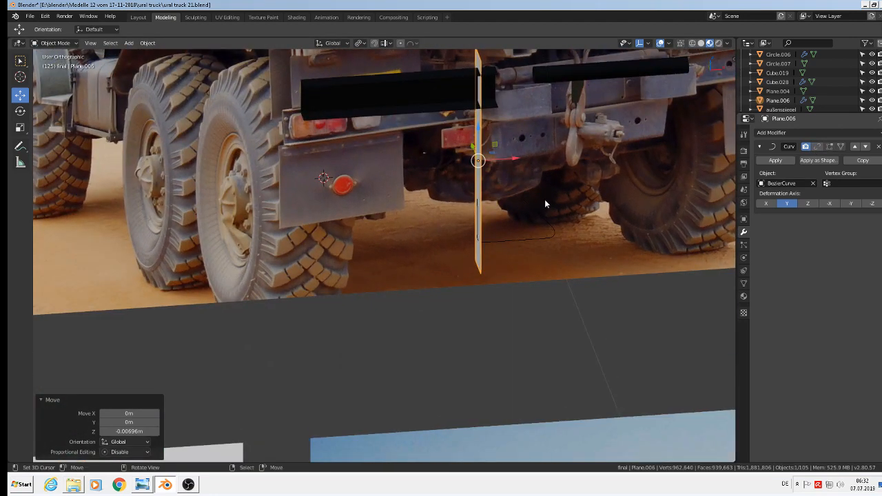
{"action": "key", "text": "r"}
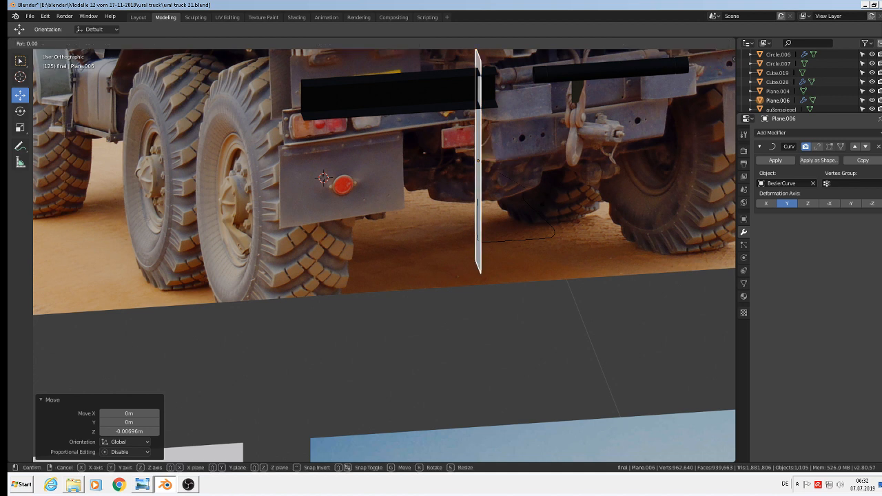
{"action": "key", "text": "z"}
{"action": "key", "text": "9"}
{"action": "key", "text": "0"}
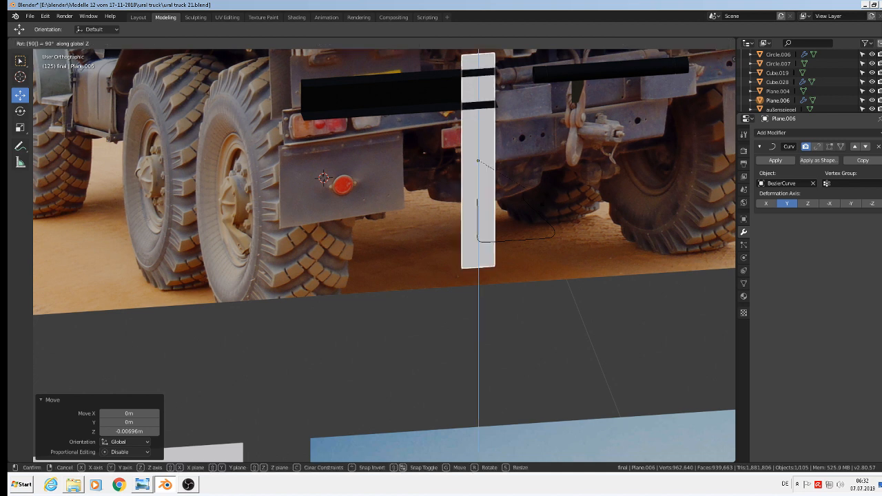
{"action": "key", "text": "Return"}
{"action": "left_click", "coordinate": [819, 147]}
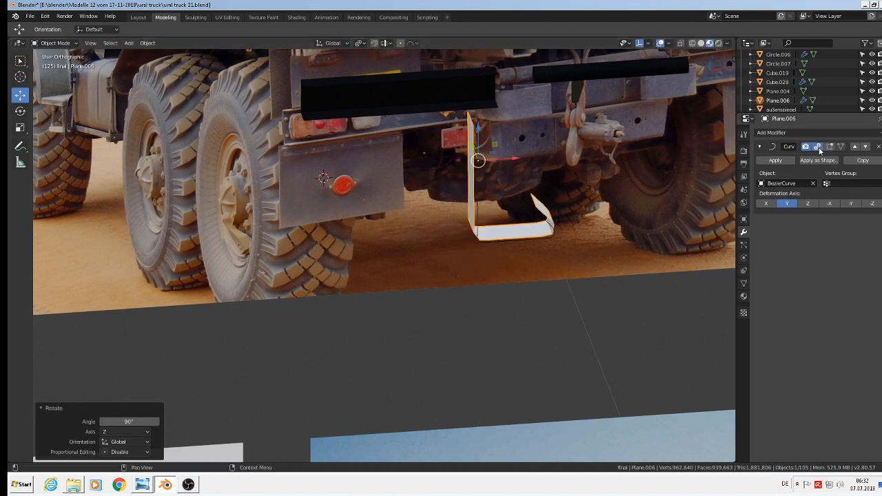
Step: Add a Subdivision Surface modifier to the strip and move it about 0.0774 m in Z along the curve
{"action": "middle_click_drag", "start_coordinate": [442, 283], "coordinate": [445, 235]}
{"action": "scroll", "coordinate": [492, 211], "scroll_direction": "up", "scroll_amount": 4}
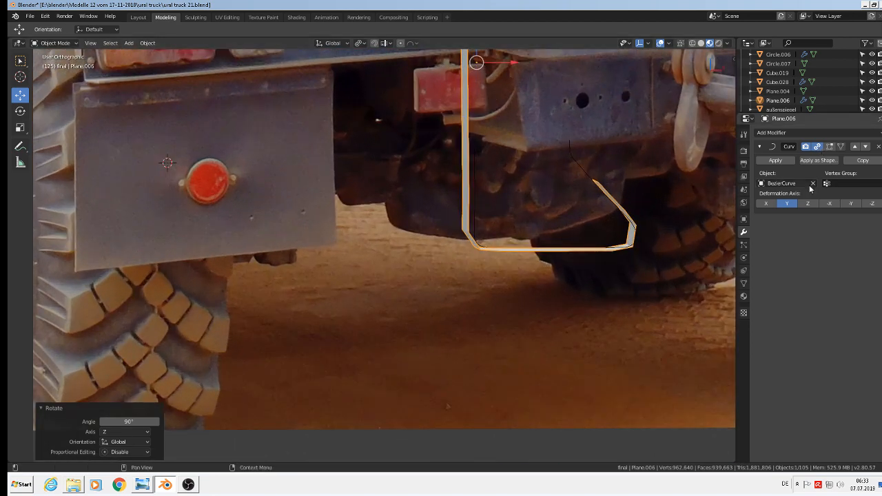
{"action": "middle_click_drag", "start_coordinate": [687, 217], "coordinate": [611, 253]}
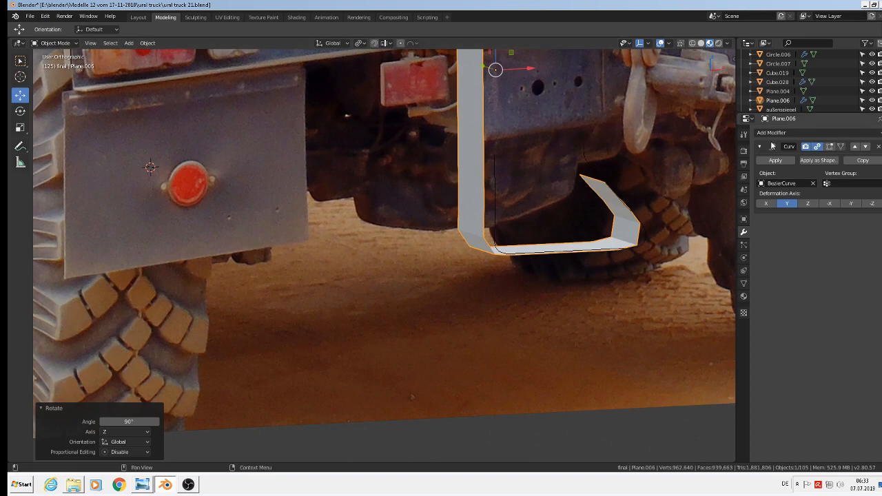
{"action": "left_click", "coordinate": [773, 133]}
{"action": "left_click", "coordinate": [717, 290]}
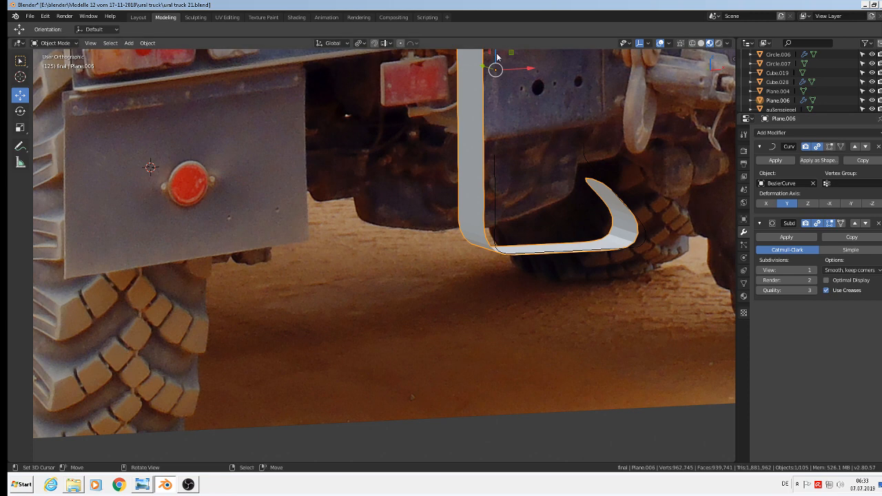
{"action": "left_click_drag", "start_coordinate": [496, 61], "coordinate": [499, 54]}
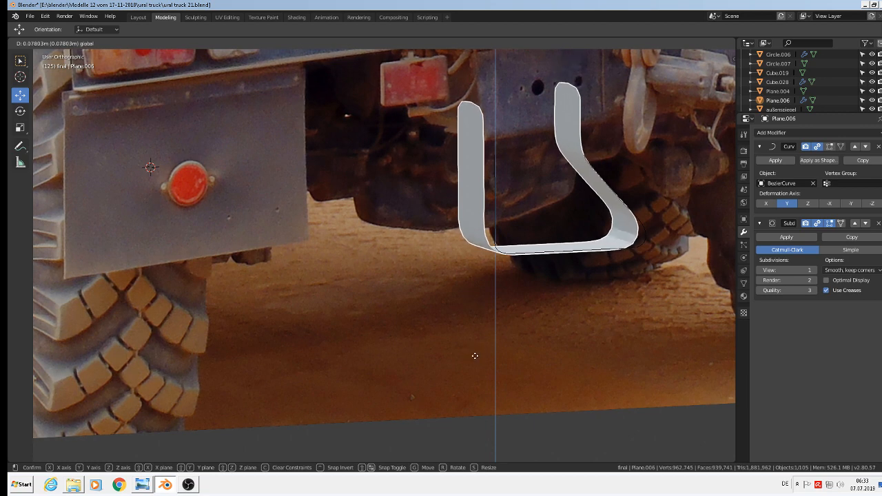
{"action": "left_click", "coordinate": [475, 358]}
Step: Examine the bent strip's shape from the front and at an angle against the truck's rear reference photo
{"action": "scroll", "coordinate": [565, 237], "scroll_direction": "down", "scroll_amount": 3}
{"action": "key", "text": "KP_1"}
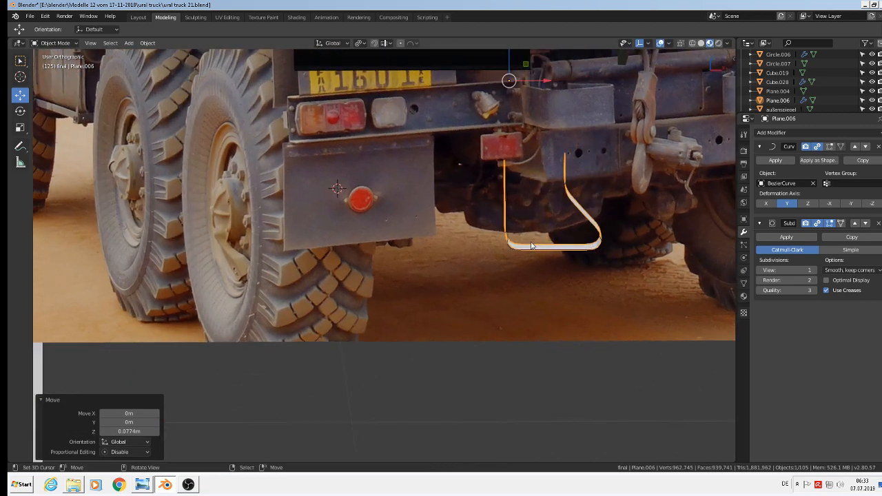
{"action": "scroll", "coordinate": [551, 220], "scroll_direction": "down", "scroll_amount": 3}
{"action": "middle_click_drag", "start_coordinate": [553, 228], "coordinate": [626, 258]}
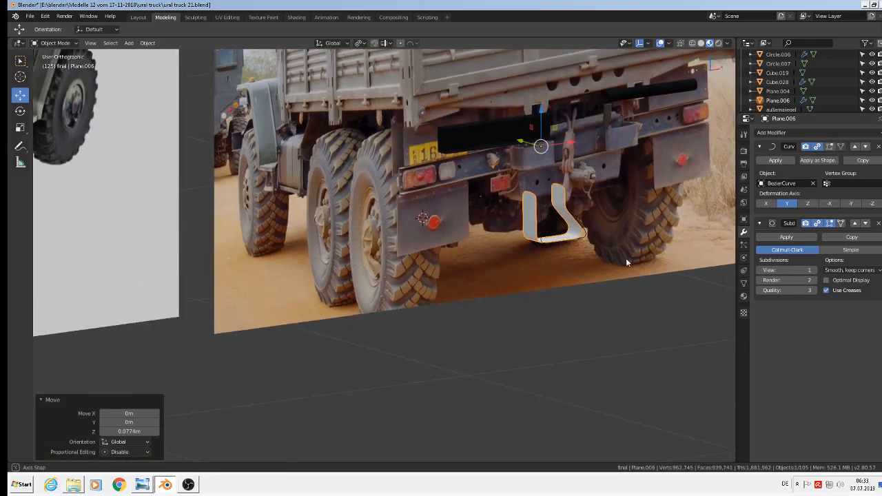
{"action": "scroll", "coordinate": [617, 260], "scroll_direction": "up", "scroll_amount": 4}
{"action": "scroll", "coordinate": [670, 315], "scroll_direction": "down", "scroll_amount": 3}
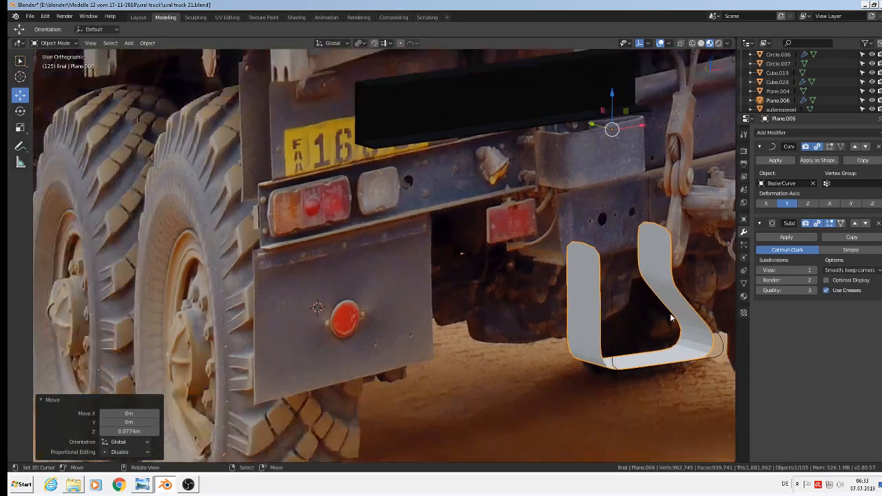
{"action": "middle_click_drag", "start_coordinate": [581, 322], "coordinate": [567, 317], "text": "shift"}
{"action": "middle_click_drag", "start_coordinate": [404, 246], "coordinate": [384, 240], "text": "shift"}
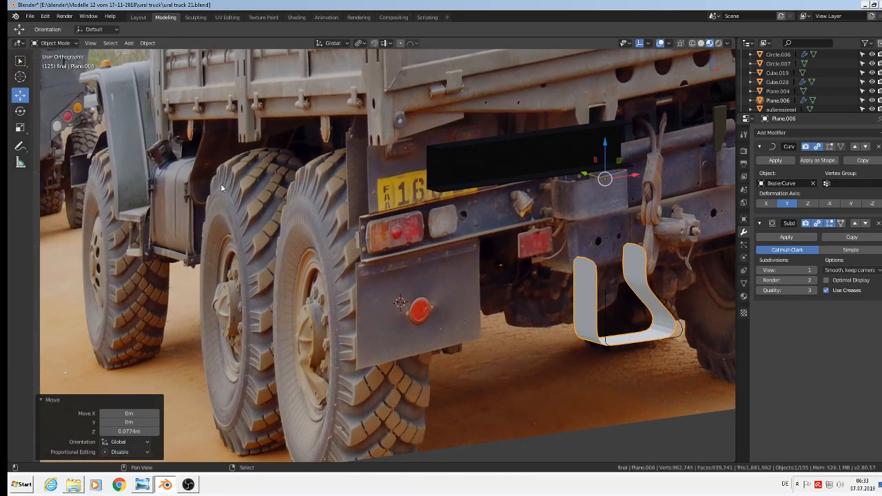
{"action": "scroll", "coordinate": [512, 241], "scroll_direction": "up", "scroll_amount": 3}
{"action": "scroll", "coordinate": [603, 291], "scroll_direction": "down", "scroll_amount": 3}
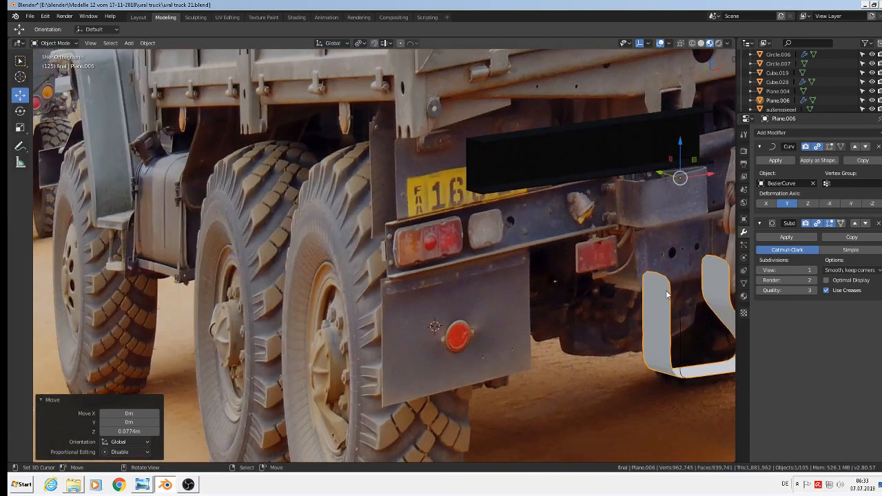
{"action": "middle_click_drag", "start_coordinate": [696, 297], "coordinate": [698, 297], "text": "shift"}
{"action": "middle_click_drag", "start_coordinate": [616, 284], "coordinate": [616, 284], "text": "shift"}
{"action": "left_click", "coordinate": [661, 301]}
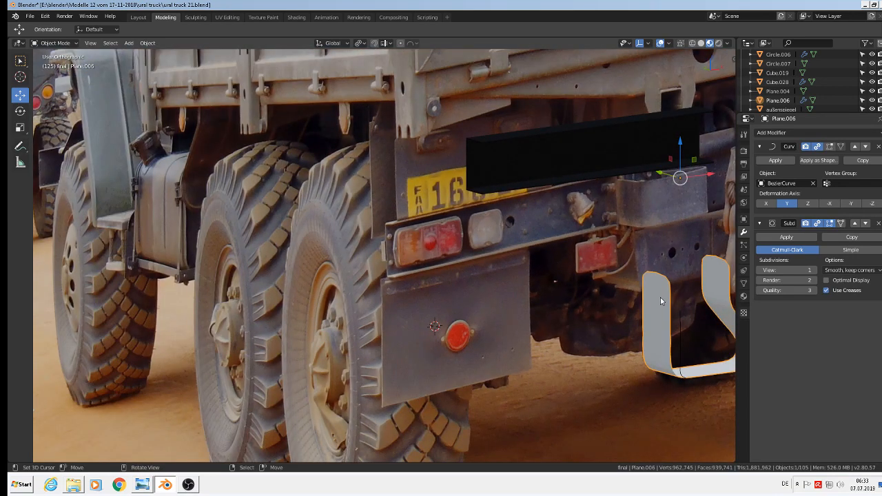
{"action": "key", "text": "KP_Decimal"}
{"action": "scroll", "coordinate": [523, 331], "scroll_direction": "down", "scroll_amount": 4}
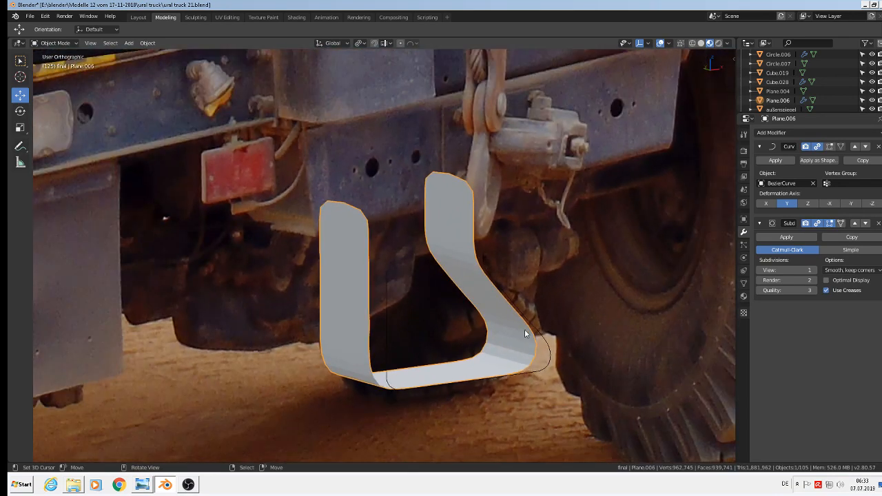
{"action": "scroll", "coordinate": [516, 355], "scroll_direction": "down", "scroll_amount": 2}
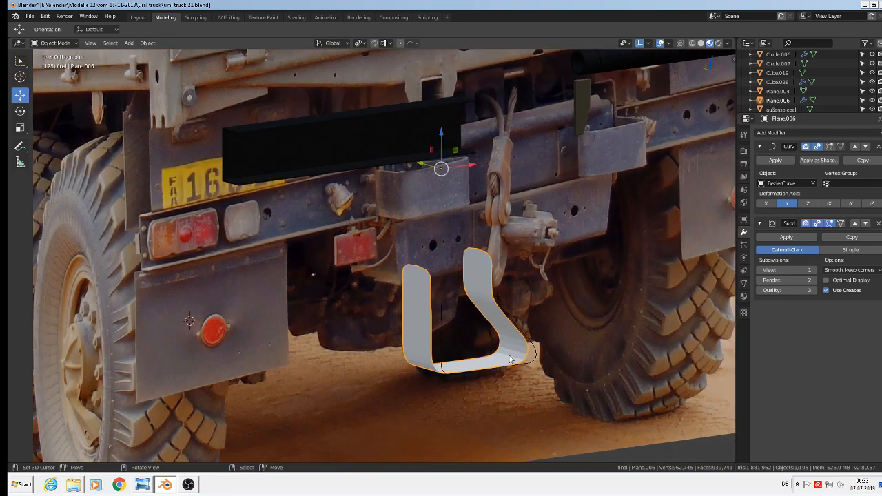
Step: Duplicate the strip together with its Bezier curve along the X axis, and apply the Curve modifier on the duplicate strip
{"action": "left_click", "coordinate": [443, 365], "text": "shift"}
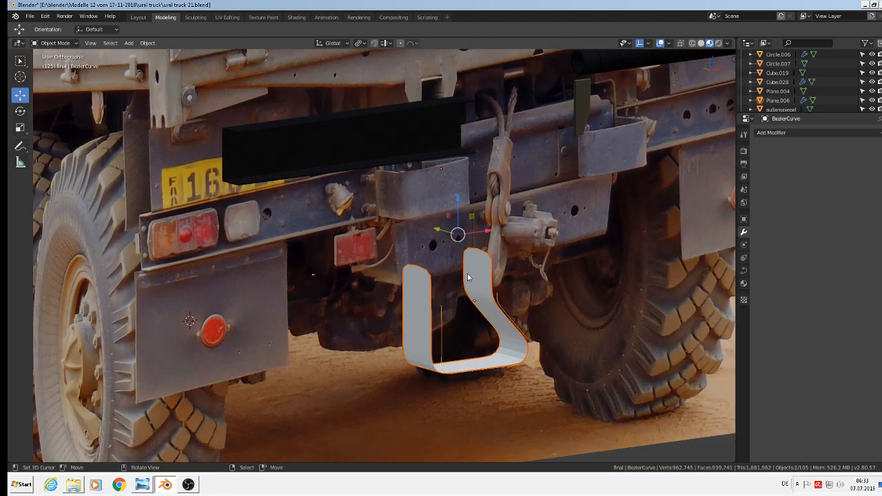
{"action": "key", "text": "shift+d"}
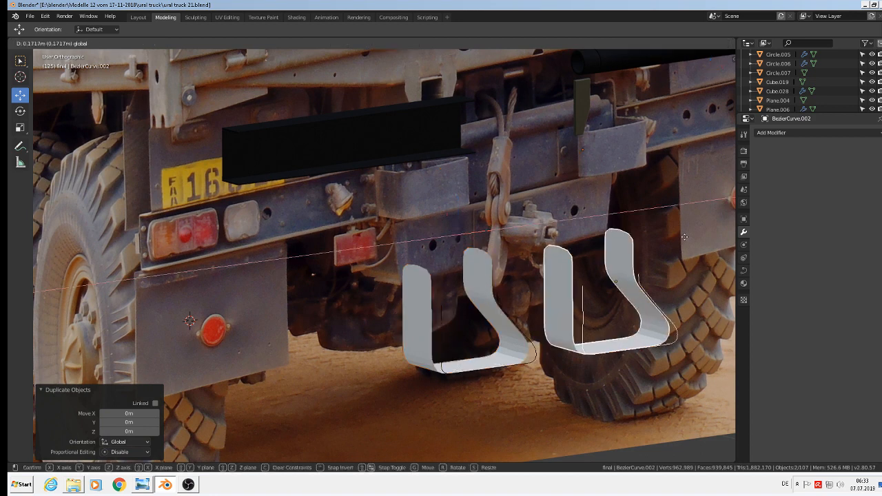
{"action": "left_click", "coordinate": [695, 242]}
{"action": "left_click", "coordinate": [609, 270]}
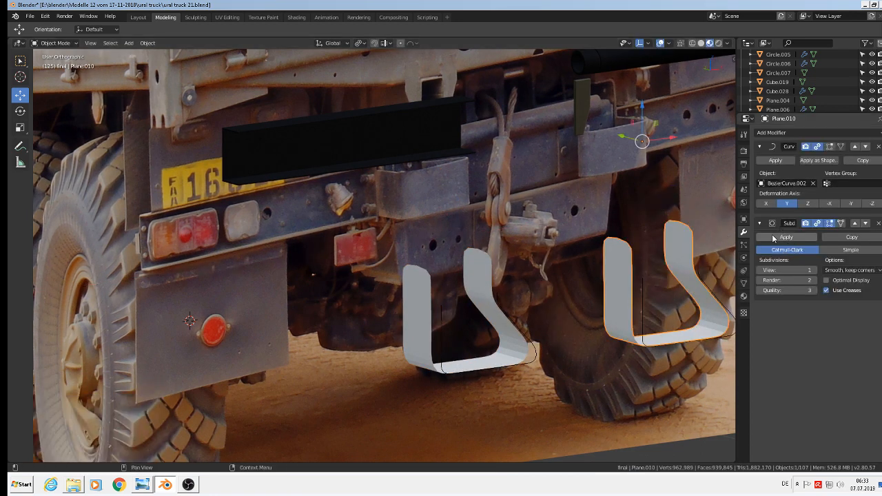
{"action": "left_click", "coordinate": [777, 160]}
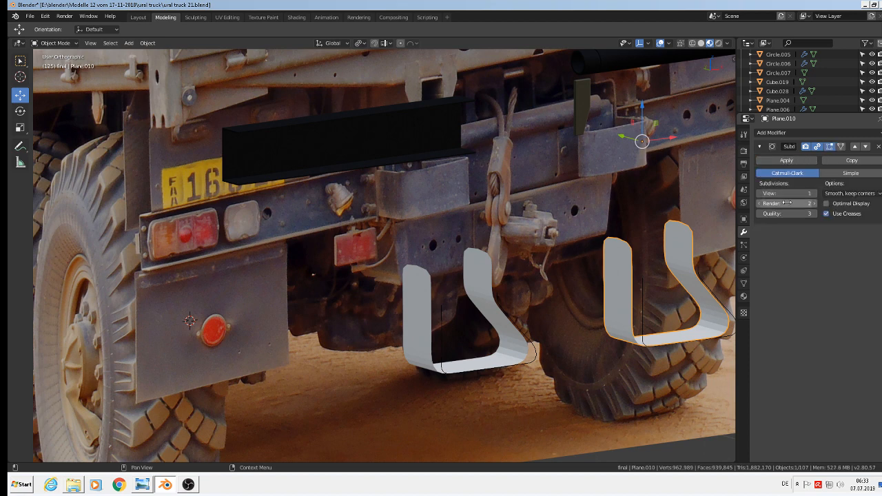
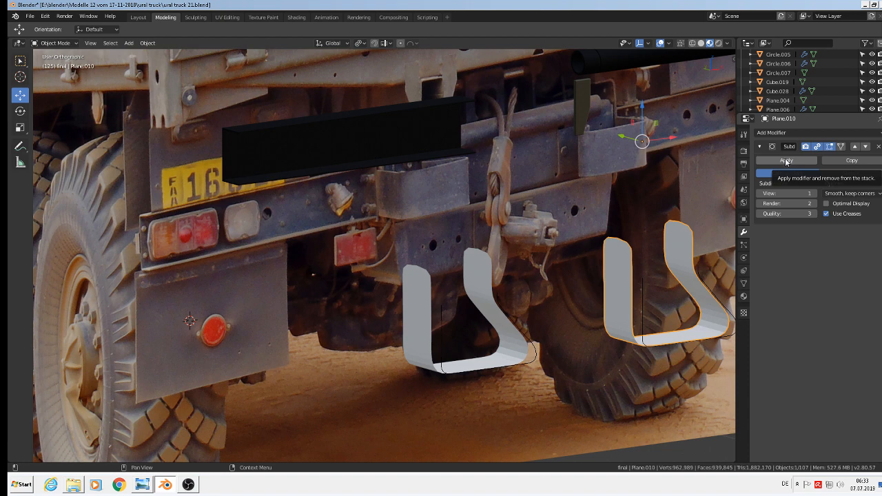
Step: Lower the end edge of each arm of the duplicate strip along Z, moving the second one down 0.013 m
{"action": "key", "text": "Tab"}
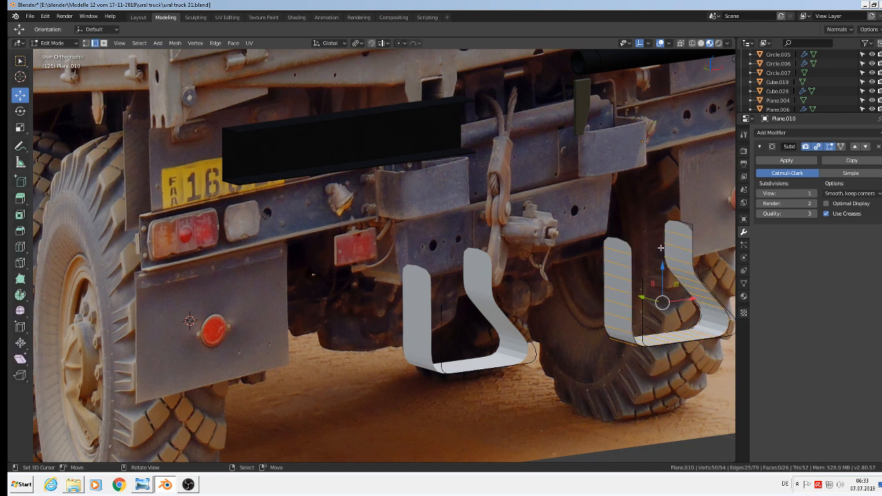
{"action": "scroll", "coordinate": [668, 256], "scroll_direction": "up", "scroll_amount": 3}
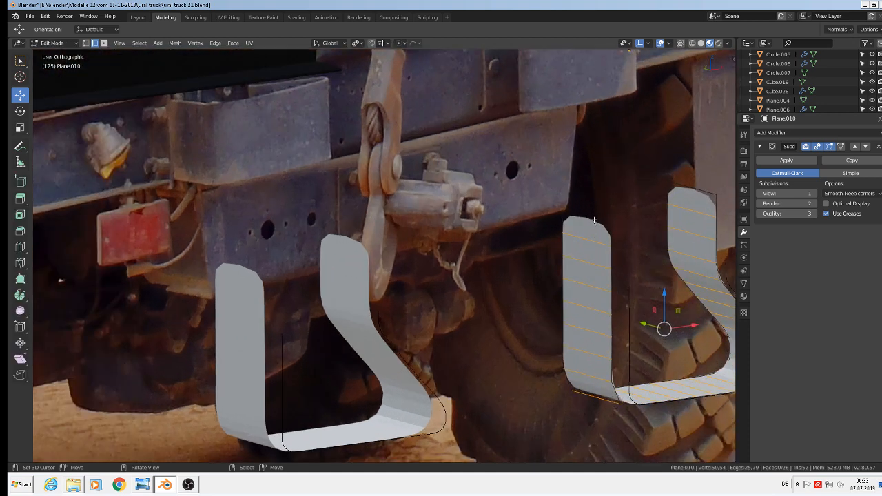
{"action": "left_click", "coordinate": [594, 220]}
{"action": "key", "text": "g"}
{"action": "key", "text": "z"}
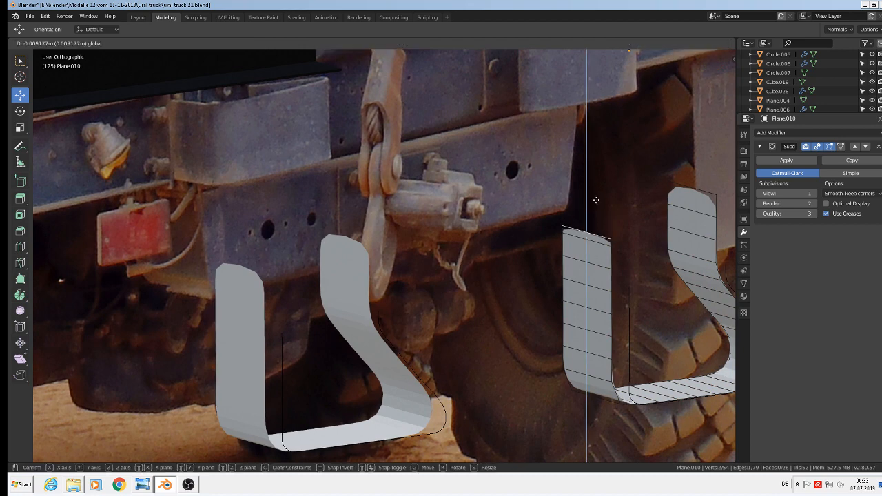
{"action": "left_click", "coordinate": [599, 206]}
{"action": "left_click", "coordinate": [697, 192]}
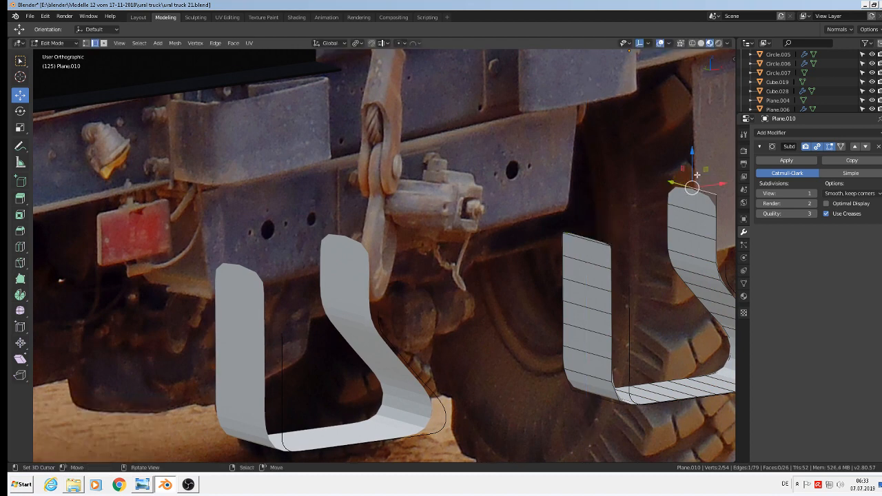
{"action": "key", "text": "g"}
{"action": "key", "text": "z"}
{"action": "left_click", "coordinate": [697, 195]}
{"action": "scroll", "coordinate": [680, 309], "scroll_direction": "down", "scroll_amount": 3}
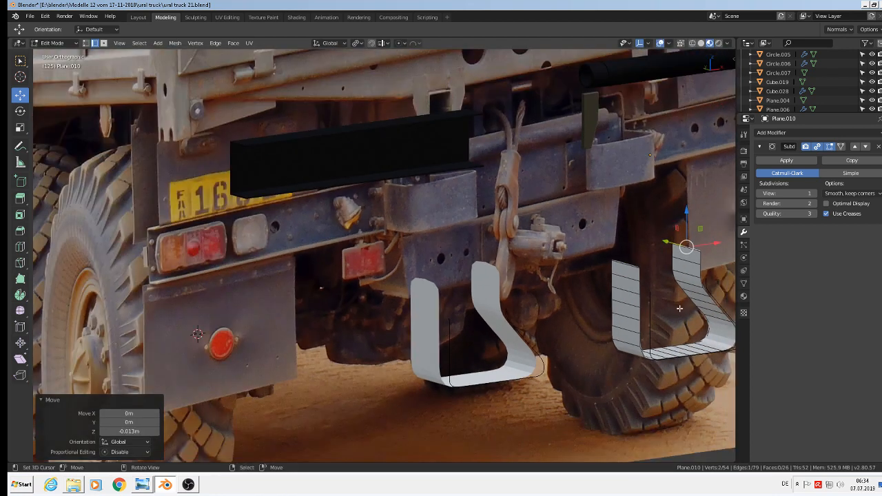
{"action": "scroll", "coordinate": [679, 309], "scroll_direction": "down", "scroll_amount": 1}
{"action": "scroll", "coordinate": [583, 249], "scroll_direction": "up", "scroll_amount": 4}
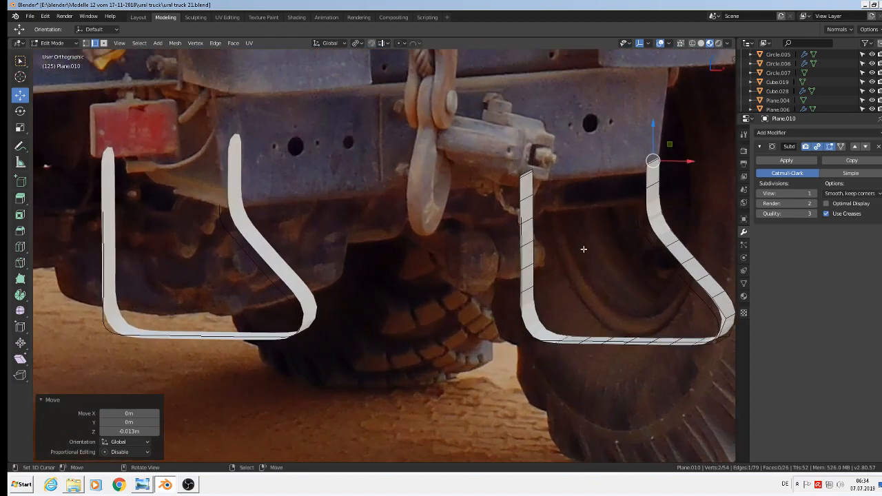
Step: Delete the duplicated Bezier curve beside the applied duplicate strip
{"action": "left_click", "coordinate": [652, 241]}
{"action": "key", "text": "Tab"}
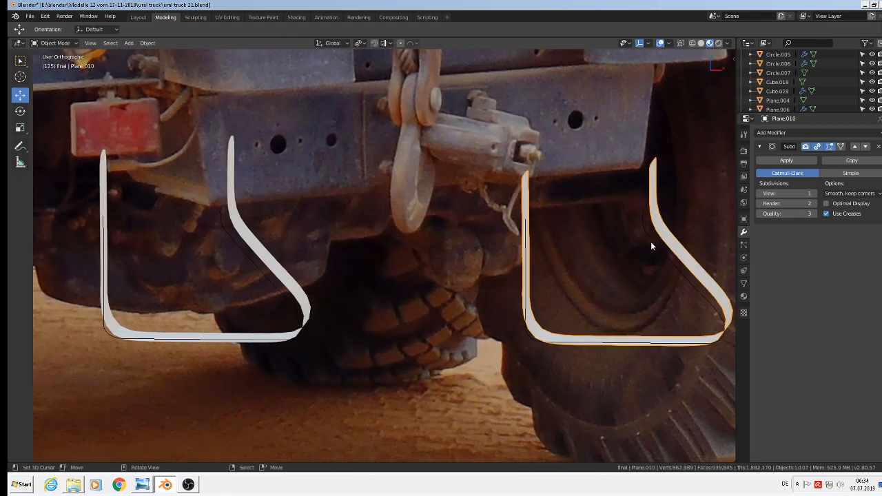
{"action": "left_click", "coordinate": [650, 241]}
{"action": "key", "text": "x"}
{"action": "left_click", "coordinate": [651, 242]}
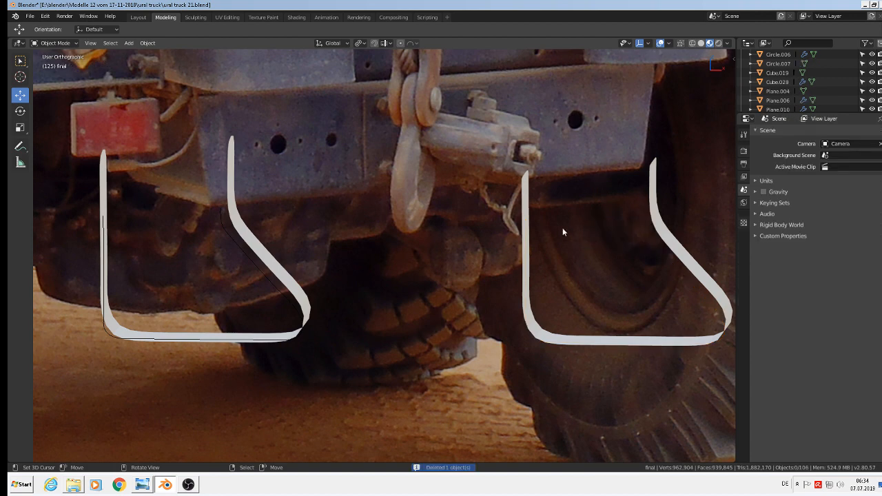
Step: Select the edges of the uppermost section on the duplicate strip's straight arm in Edit Mode
{"action": "left_click", "coordinate": [531, 211]}
{"action": "key", "text": "Tab"}
{"action": "middle_click_drag", "start_coordinate": [555, 225], "coordinate": [591, 233]}
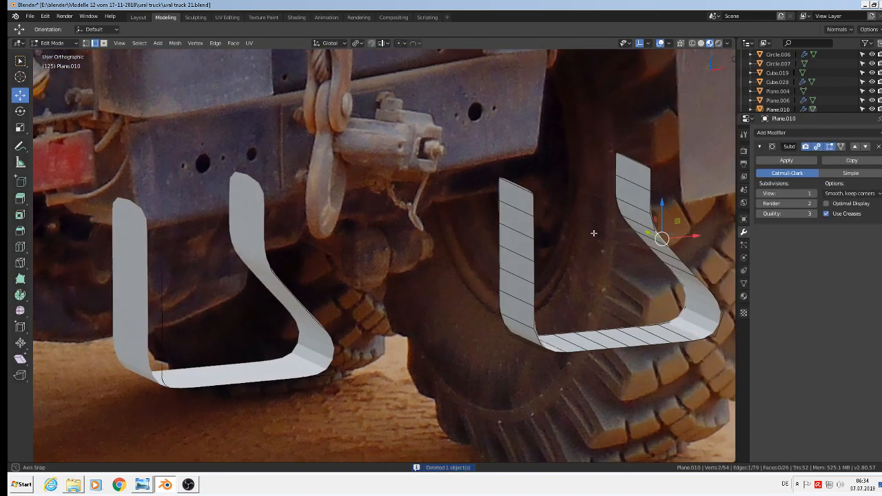
{"action": "scroll", "coordinate": [534, 219], "scroll_direction": "up", "scroll_amount": 1}
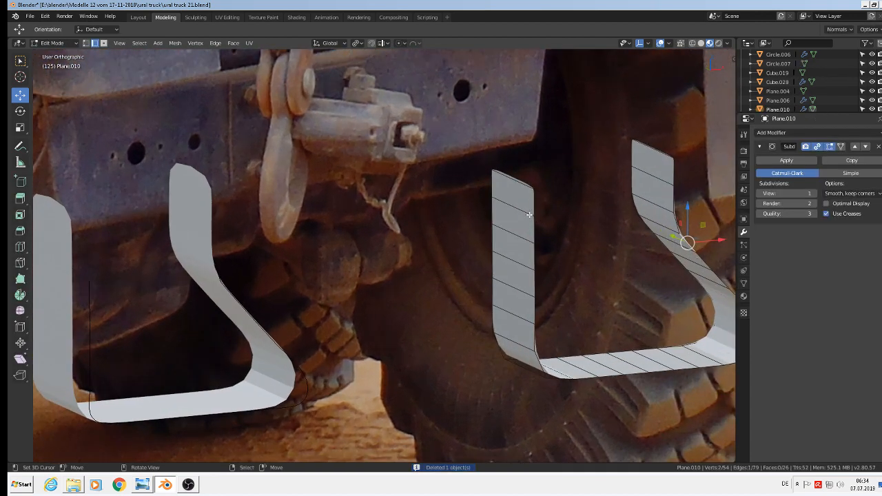
{"action": "left_click", "coordinate": [517, 179], "text": "alt"}
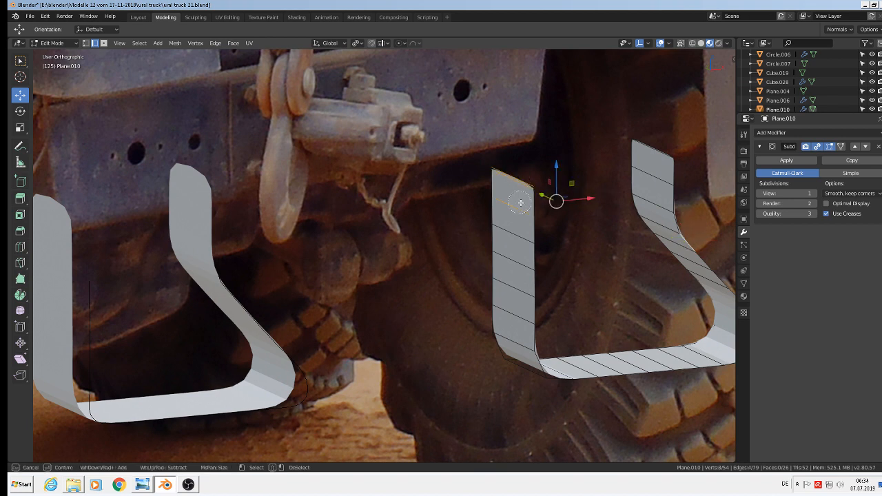
{"action": "key", "text": "c"}
{"action": "left_click_drag", "start_coordinate": [500, 189], "coordinate": [538, 207]}
{"action": "key", "text": "Escape"}
{"action": "key", "text": "x"}
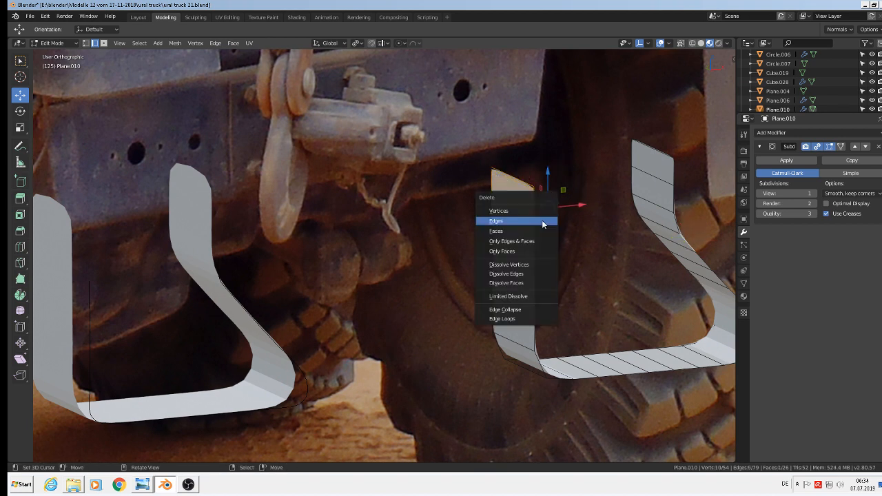
{"action": "left_click", "coordinate": [542, 221]}
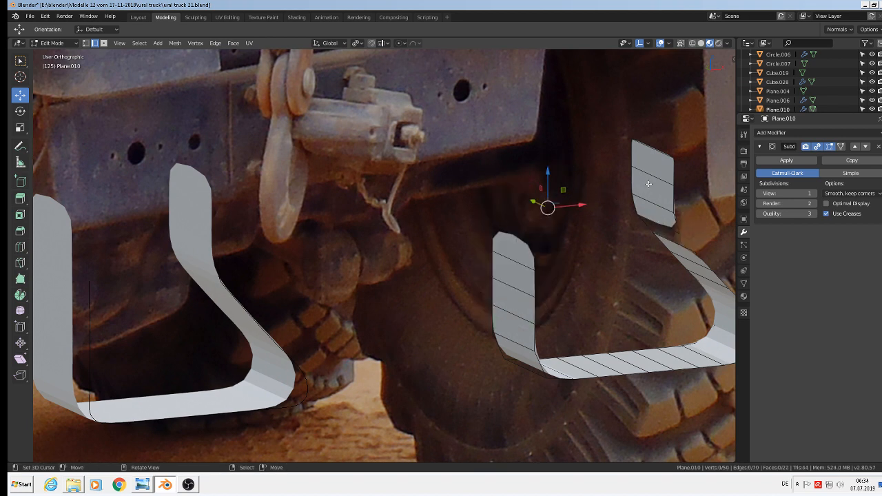
{"action": "key", "text": "ctrl+z"}
Step: Add the slanted arm's upper end section to the selection and delete the selected edges to shorten both arms
{"action": "key", "text": "c"}
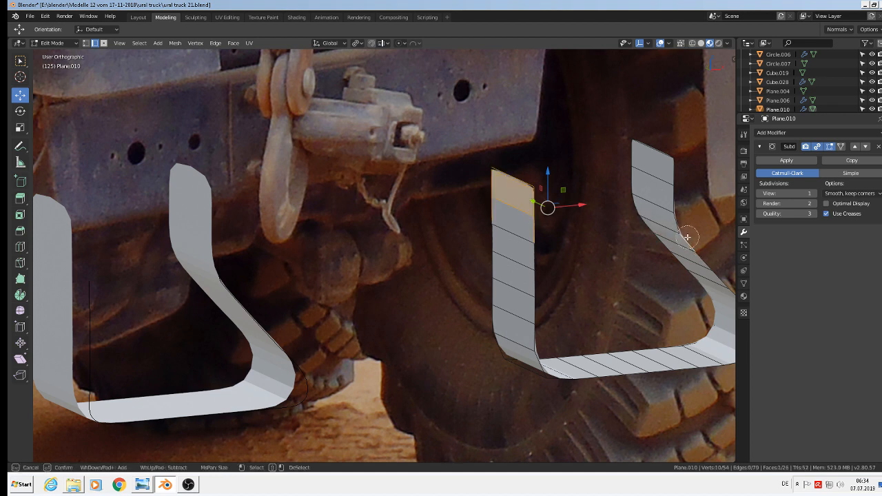
{"action": "mouse_move", "coordinate": [662, 151]}
{"action": "left_mouse_down"}
{"action": "mouse_move", "coordinate": [637, 172]}
{"action": "mouse_move", "coordinate": [670, 191]}
{"action": "left_mouse_up"}
{"action": "key", "text": "Escape"}
{"action": "key", "text": "x"}
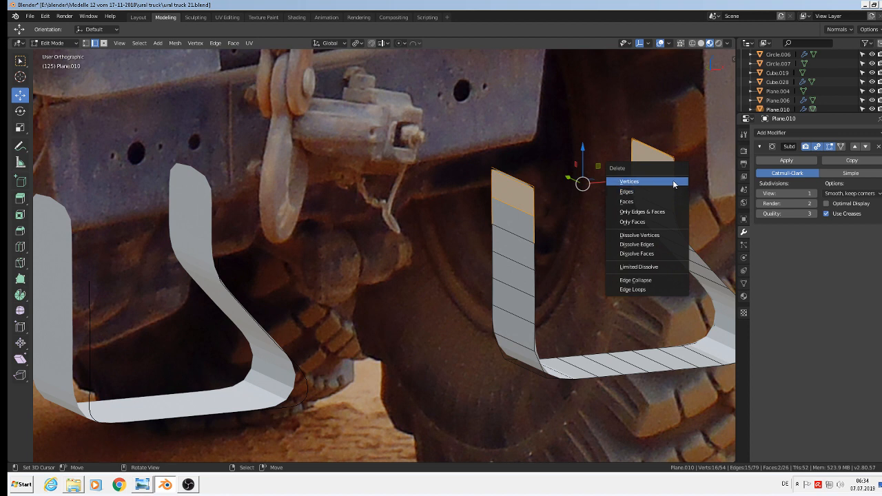
{"action": "left_click", "coordinate": [673, 192]}
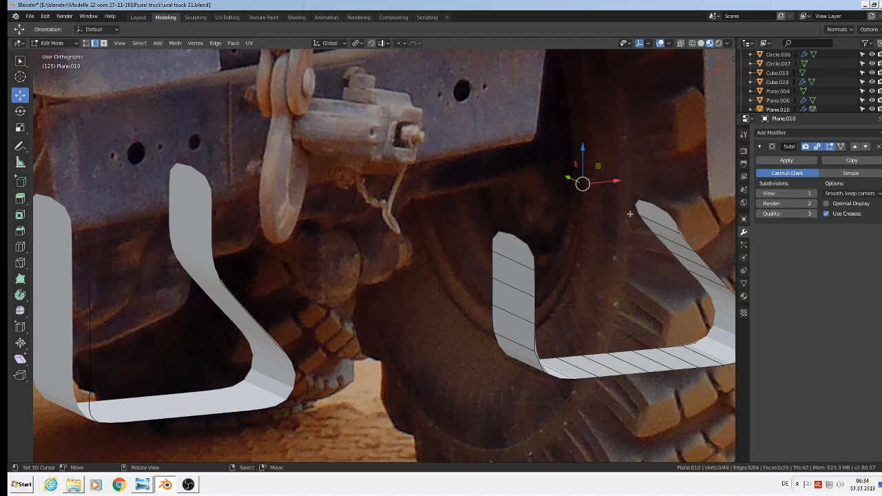
Step: Add a loop cut close to each shortened end of the strip, with slide factors of -0.779 and 0.832
{"action": "key", "text": "ctrl+r"}
{"action": "left_click", "coordinate": [537, 252]}
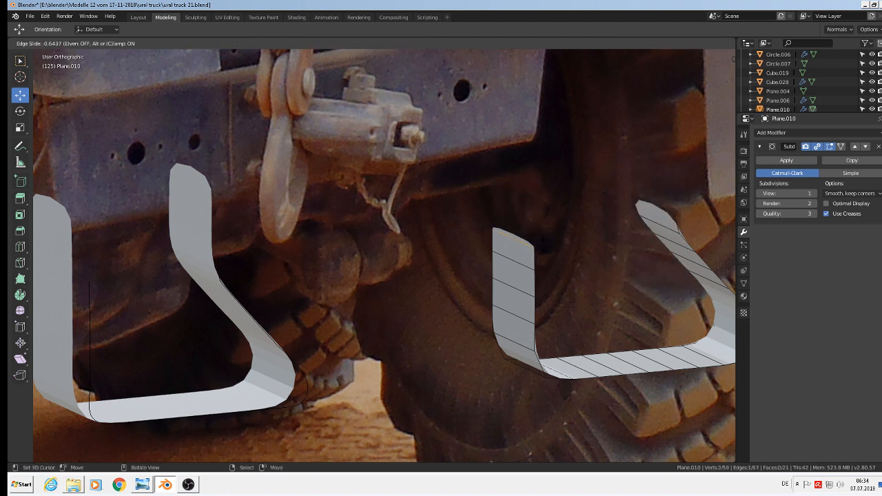
{"action": "left_click", "coordinate": [543, 245]}
{"action": "key", "text": "ctrl+r"}
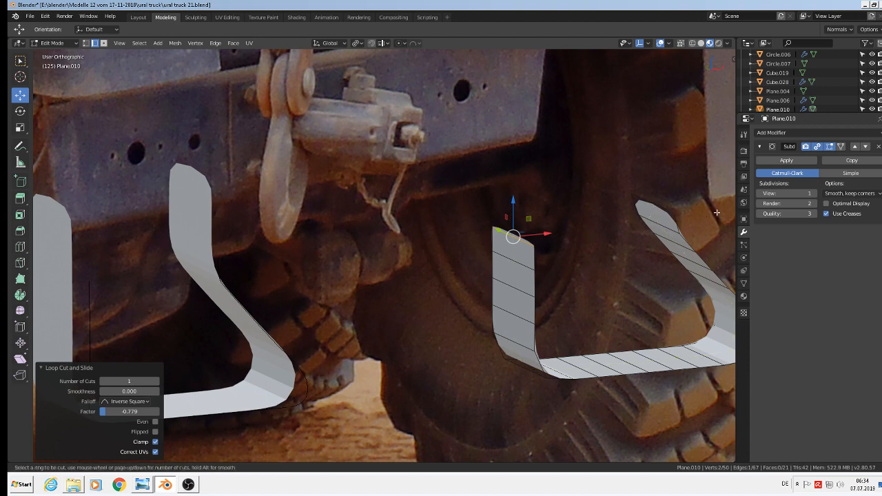
{"action": "left_click", "coordinate": [683, 219]}
{"action": "left_click", "coordinate": [687, 213]}
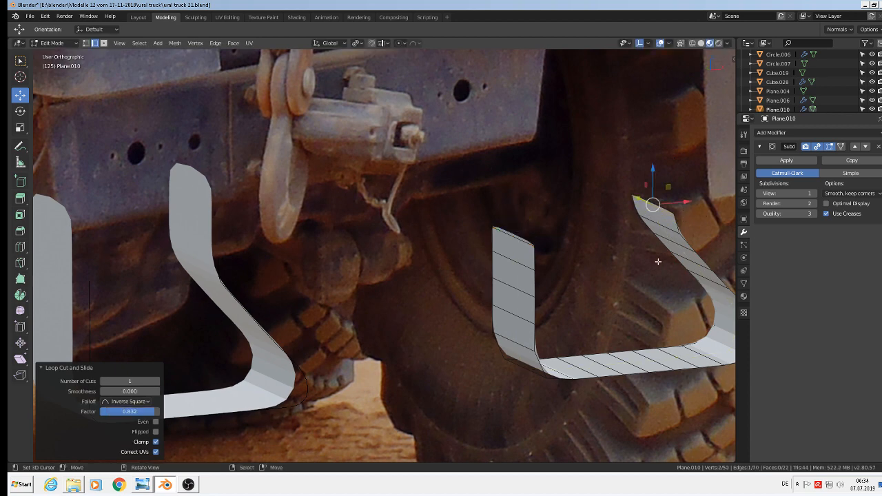
{"action": "scroll", "coordinate": [659, 265], "scroll_direction": "down", "scroll_amount": 3}
{"action": "scroll", "coordinate": [590, 264], "scroll_direction": "up", "scroll_amount": 3}
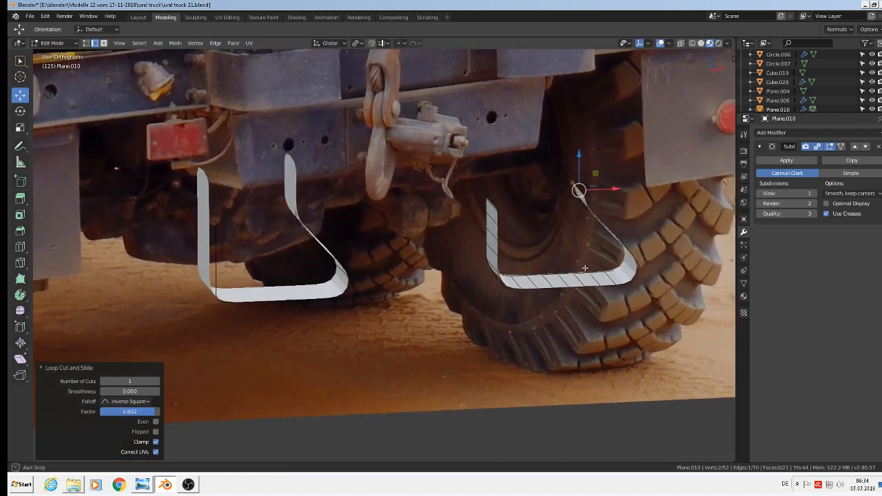
{"action": "key", "text": "Tab"}
Step: Shade the duplicate strip smooth and add a Solidify modifier to it with a thickness of 0.01 m
{"action": "scroll", "coordinate": [546, 257], "scroll_direction": "up", "scroll_amount": 1}
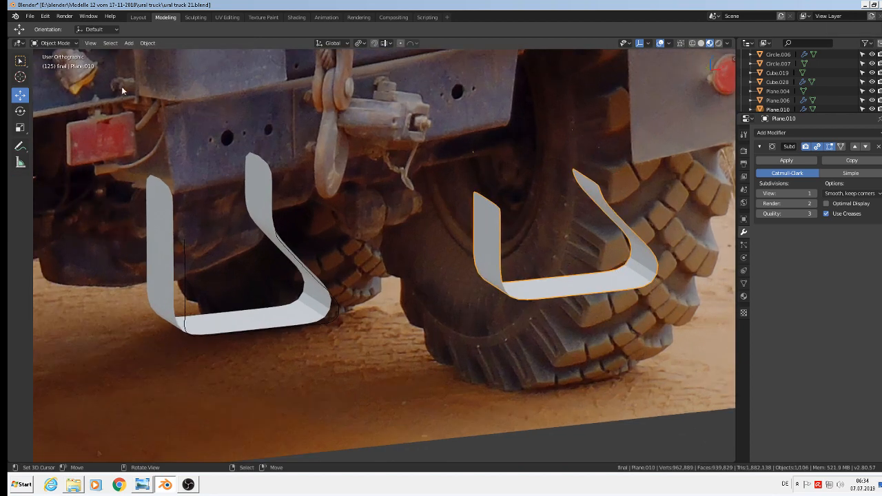
{"action": "left_click", "coordinate": [145, 44]}
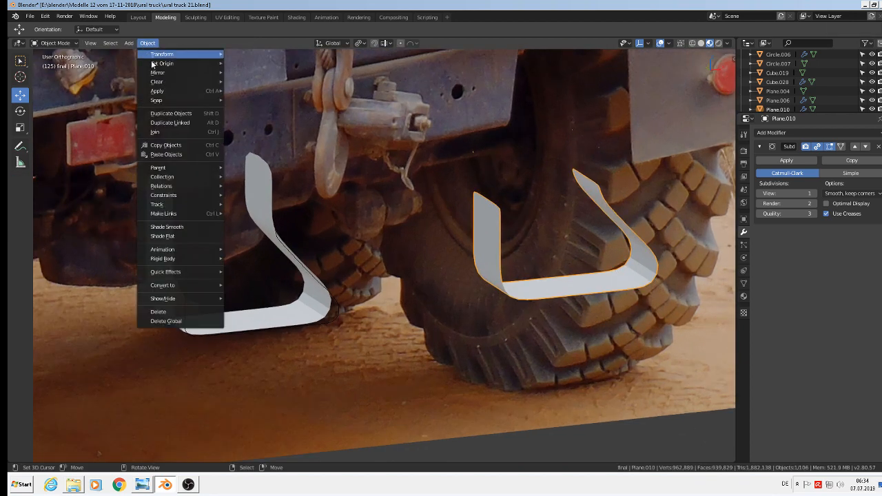
{"action": "left_click", "coordinate": [169, 227]}
{"action": "scroll", "coordinate": [542, 226], "scroll_direction": "up", "scroll_amount": 1}
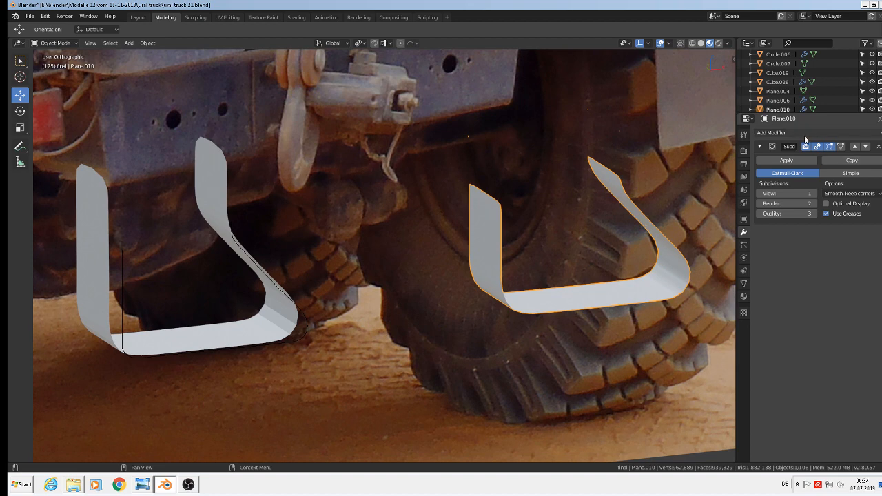
{"action": "left_click", "coordinate": [805, 137]}
{"action": "left_click", "coordinate": [705, 275]}
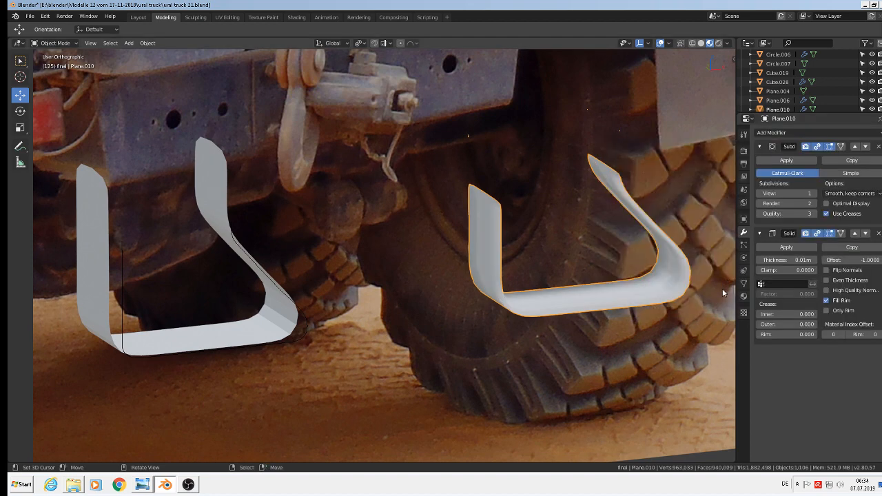
Step: Open the options for applying the duplicate strip's transforms
{"action": "scroll", "coordinate": [723, 293], "scroll_direction": "up", "scroll_amount": 2}
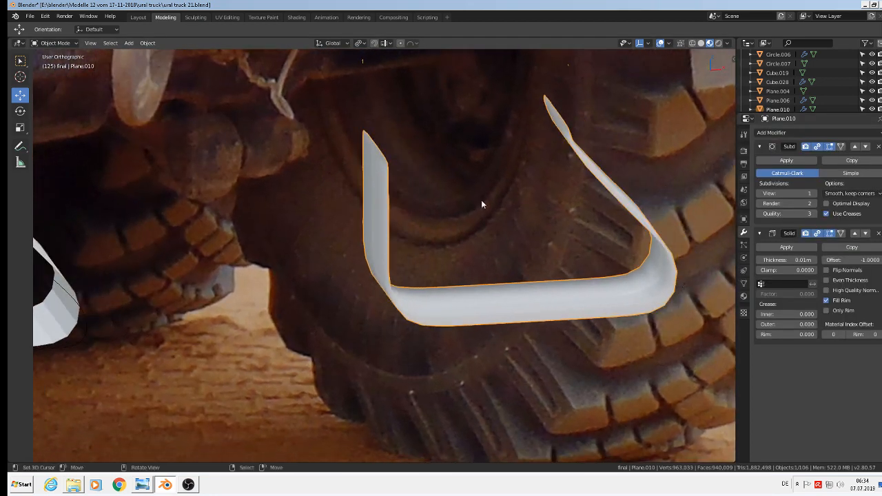
{"action": "left_click", "coordinate": [147, 42]}
{"action": "mouse_move", "coordinate": [181, 91]}
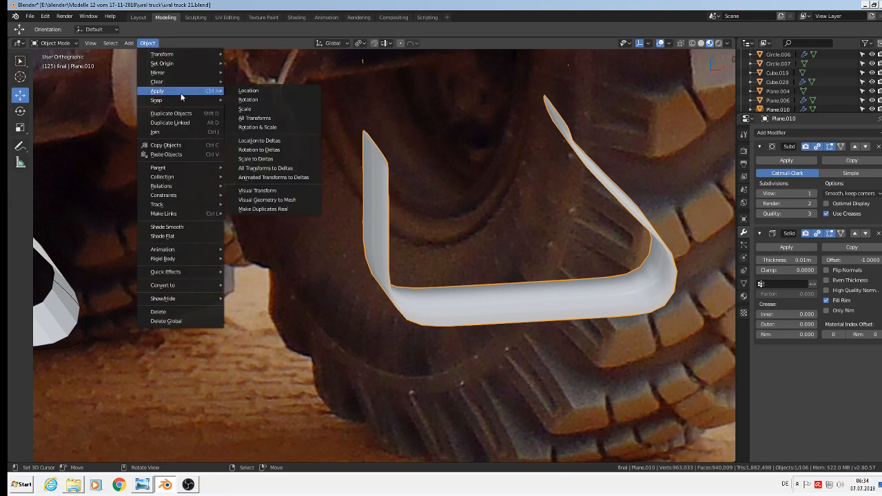
Step: Apply rotation and scale to the U-shaped bracket and set its Solidify thickness to -0.003 m
{"action": "left_click", "coordinate": [258, 127]}
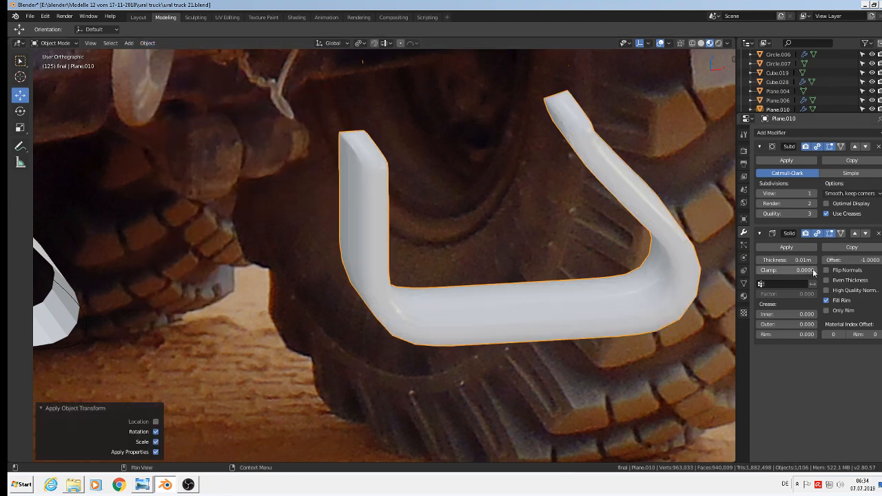
{"action": "left_click_drag", "start_coordinate": [803, 260], "coordinate": [795, 260]}
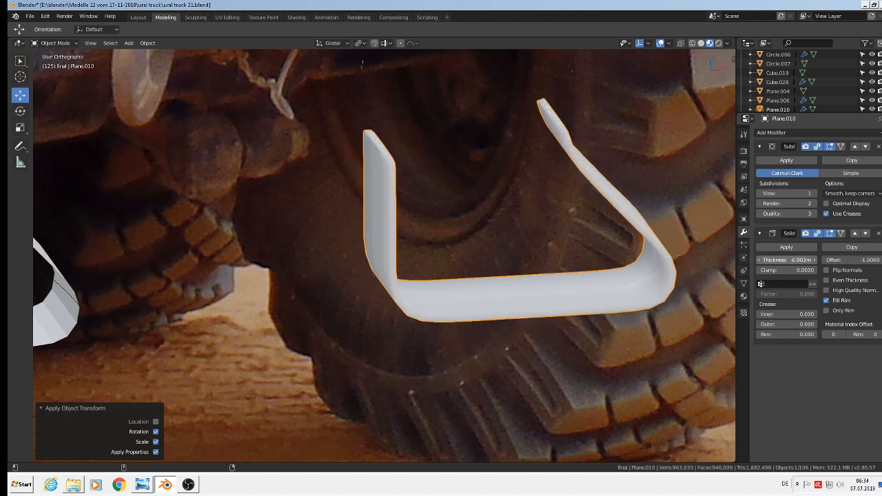
{"action": "middle_click_drag", "start_coordinate": [682, 266], "coordinate": [565, 273]}
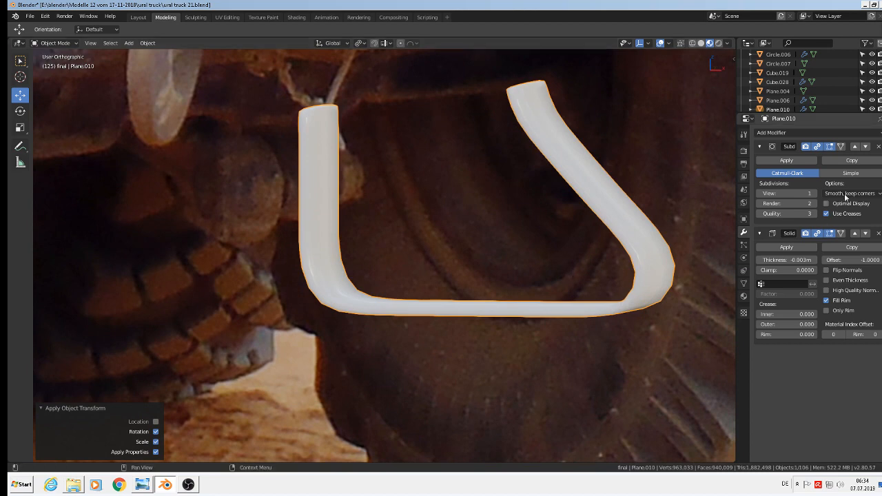
Step: Set the bracket's Subdivision Surface viewport level to 2
{"action": "left_click", "coordinate": [814, 193]}
{"action": "middle_click_drag", "start_coordinate": [620, 297], "coordinate": [666, 288]}
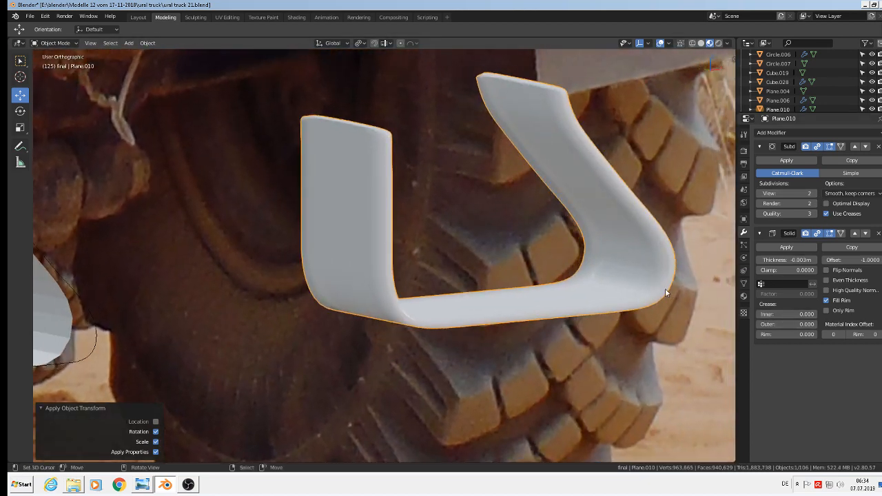
{"action": "scroll", "coordinate": [657, 297], "scroll_direction": "down", "scroll_amount": 4}
{"action": "scroll", "coordinate": [657, 296], "scroll_direction": "down", "scroll_amount": 2}
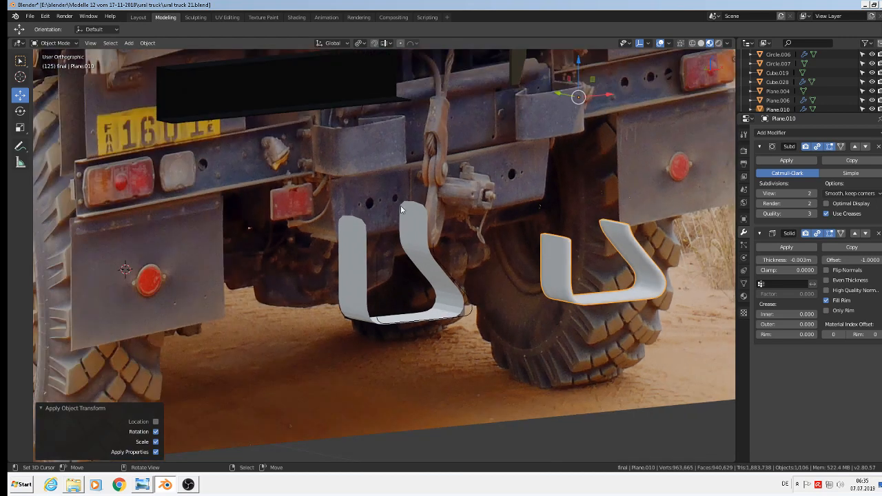
Step: Move the original curve-deformed bracket and its Bezier curve to the "rest" collection and save the file
{"action": "left_click", "coordinate": [414, 238]}
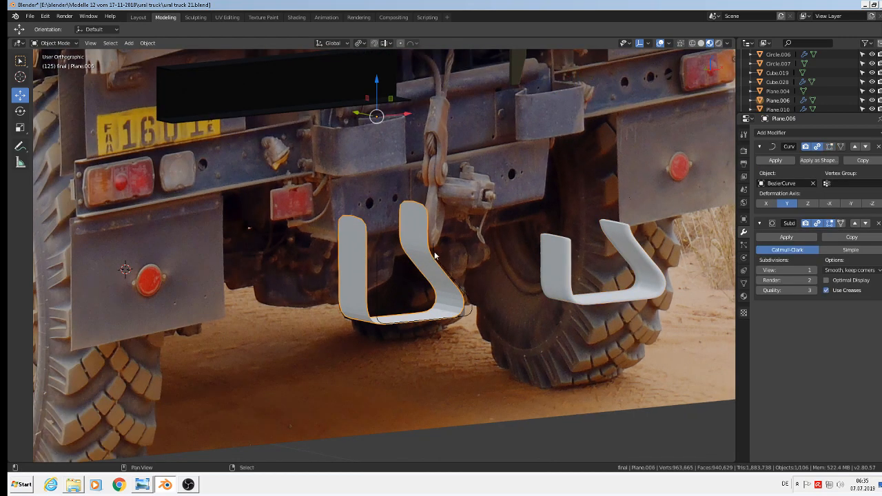
{"action": "left_click", "coordinate": [434, 256], "text": "shift"}
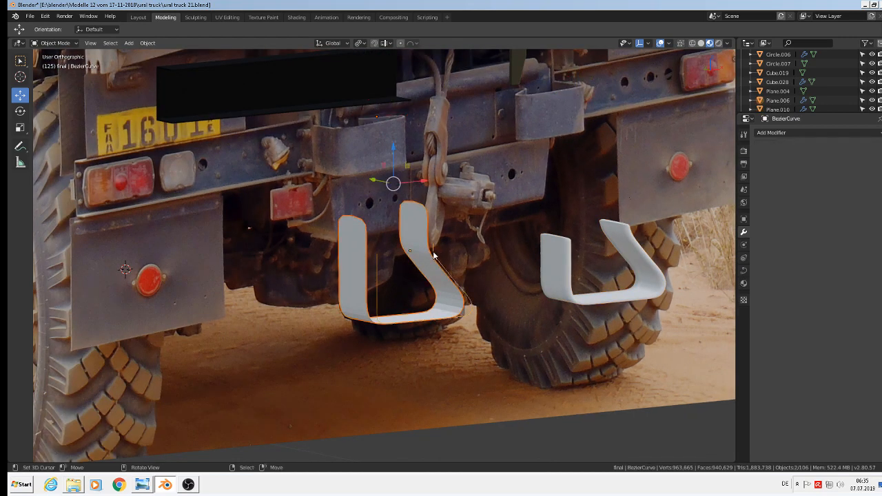
{"action": "key", "text": "m"}
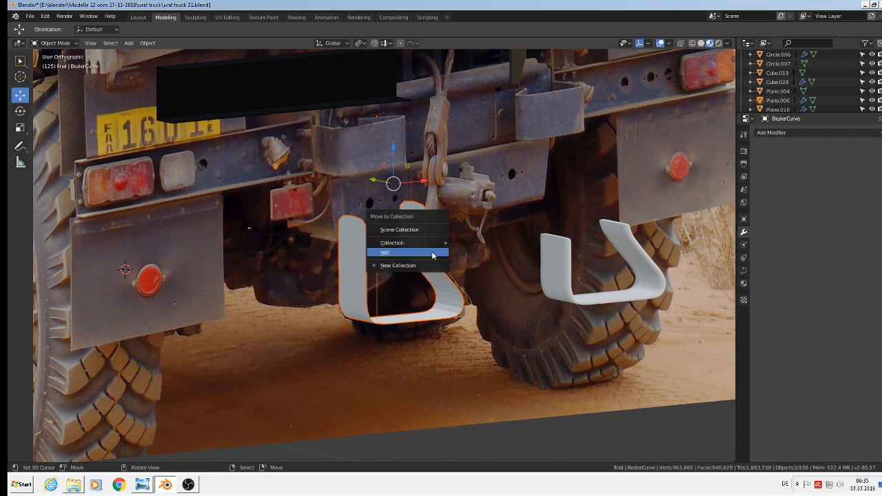
{"action": "left_click", "coordinate": [433, 254]}
{"action": "scroll", "coordinate": [432, 252], "scroll_direction": "down", "scroll_amount": 3}
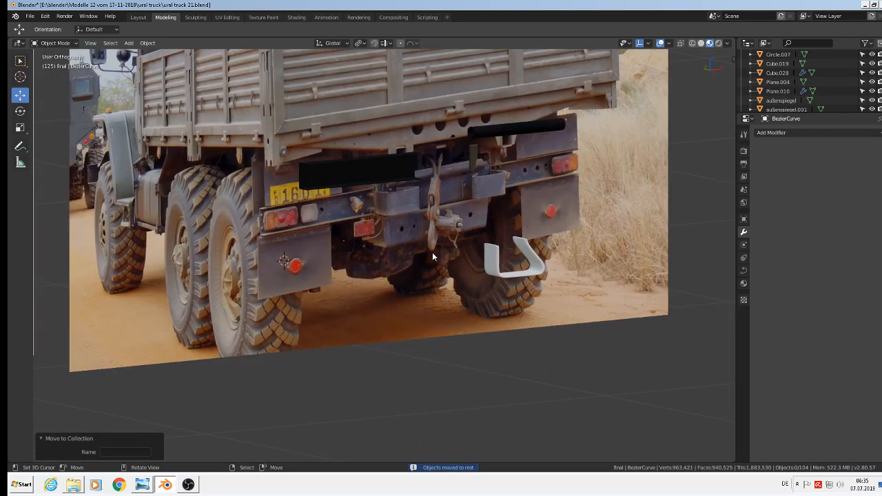
{"action": "left_click", "coordinate": [30, 16]}
{"action": "left_click", "coordinate": [62, 85]}
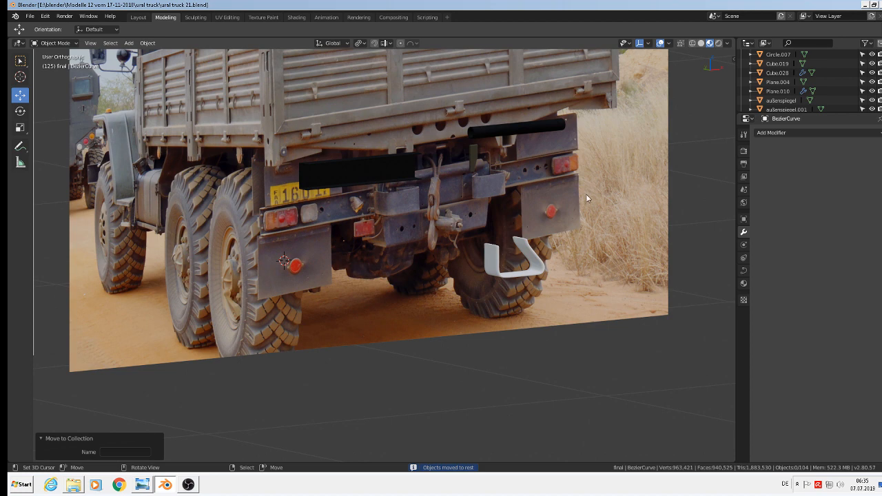
Step: Assign the existing "black steahl" material to the remaining U-shaped bracket
{"action": "scroll", "coordinate": [586, 193], "scroll_direction": "up", "scroll_amount": 2}
{"action": "left_click", "coordinate": [463, 283]}
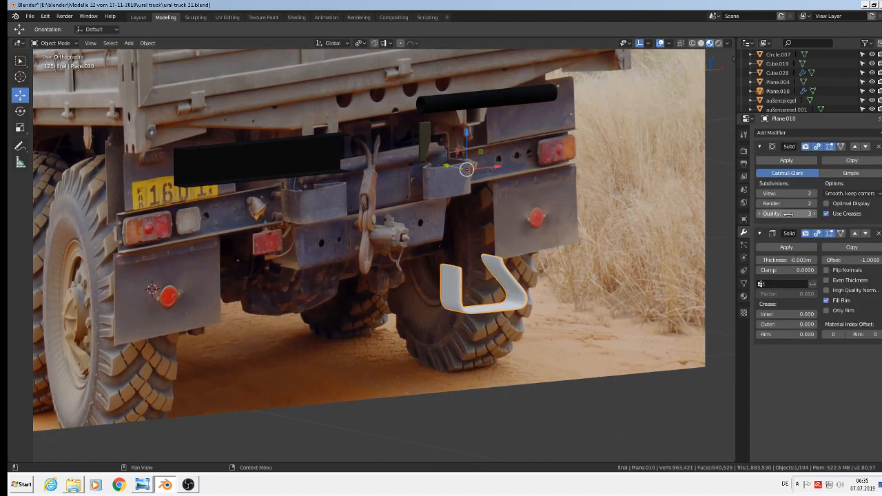
{"action": "left_click", "coordinate": [772, 133]}
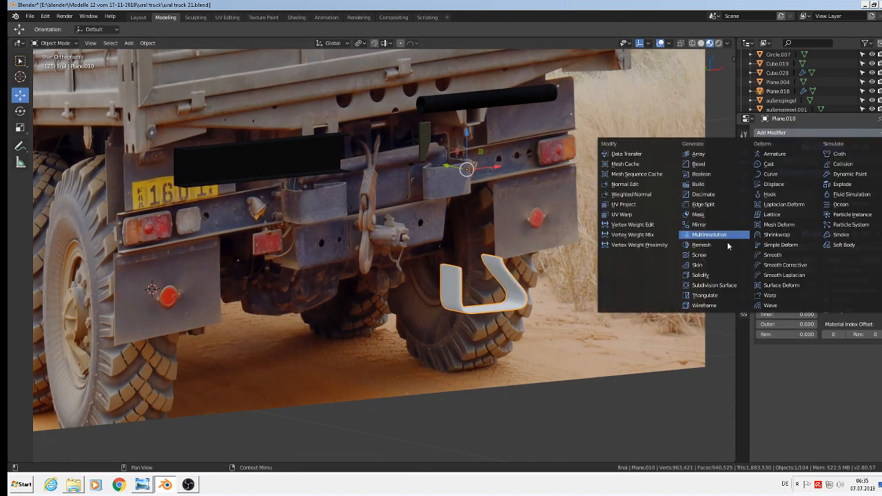
{"action": "key", "text": "Escape"}
{"action": "left_click", "coordinate": [743, 297]}
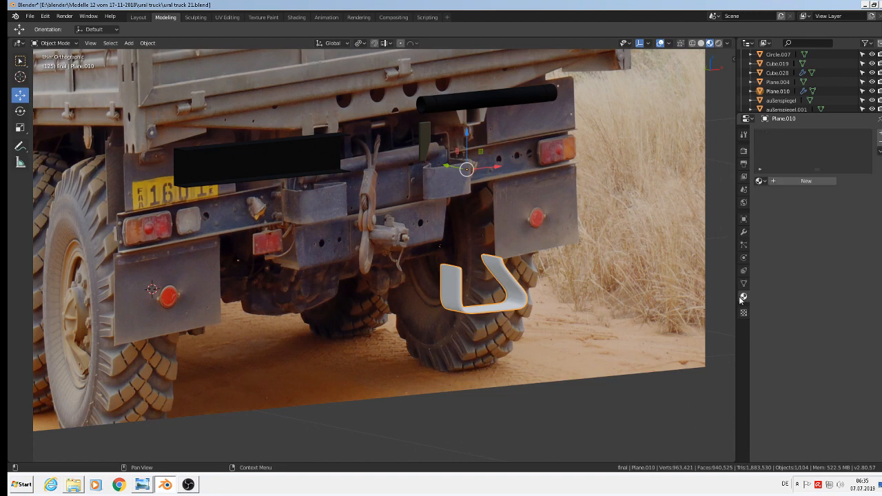
{"action": "left_click", "coordinate": [761, 180]}
{"action": "scroll", "coordinate": [800, 269], "scroll_direction": "down", "scroll_amount": 5}
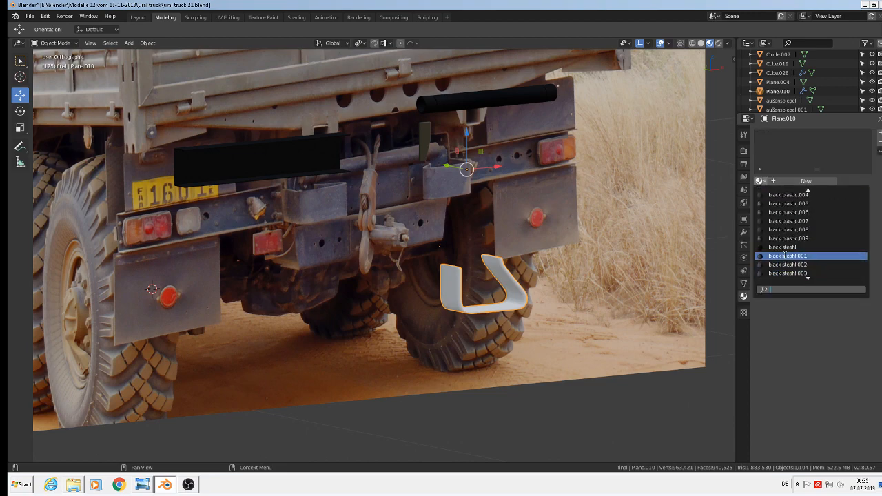
{"action": "left_click", "coordinate": [786, 247]}
Step: Save the file with the bracket's new material
{"action": "scroll", "coordinate": [565, 317], "scroll_direction": "down", "scroll_amount": 5}
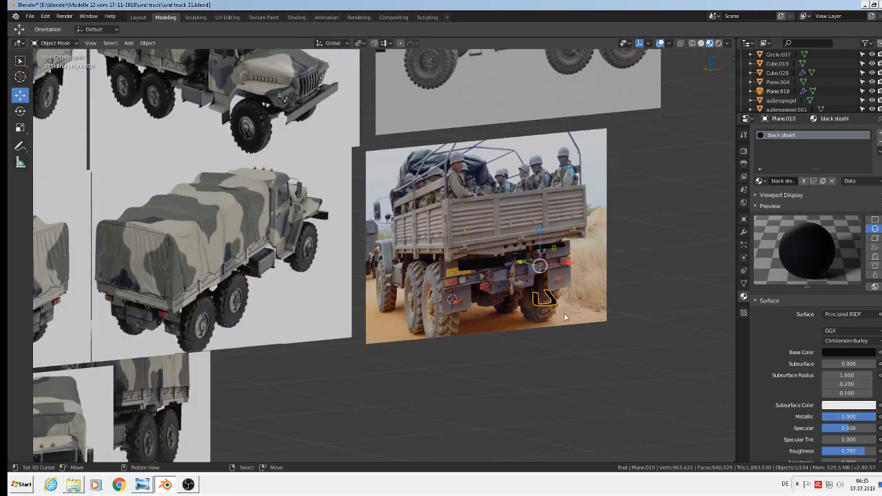
{"action": "scroll", "coordinate": [562, 313], "scroll_direction": "up", "scroll_amount": 3}
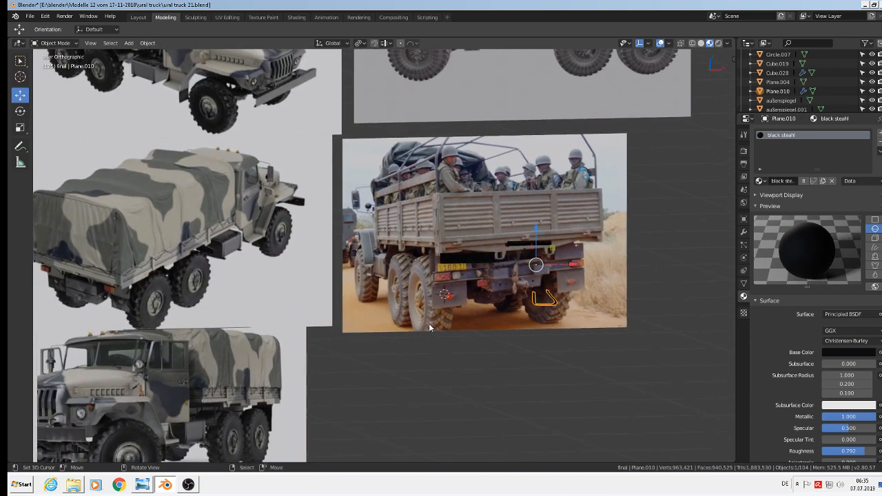
{"action": "scroll", "coordinate": [500, 254], "scroll_direction": "up", "scroll_amount": 2}
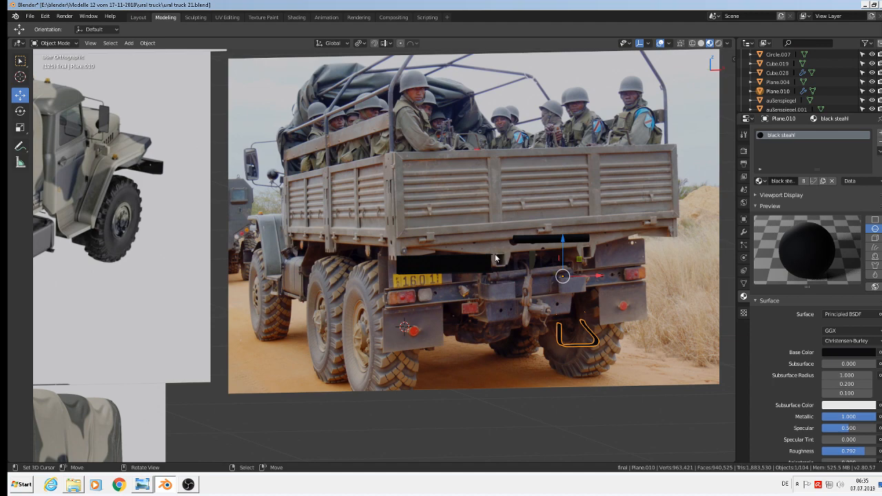
{"action": "left_click", "coordinate": [29, 16]}
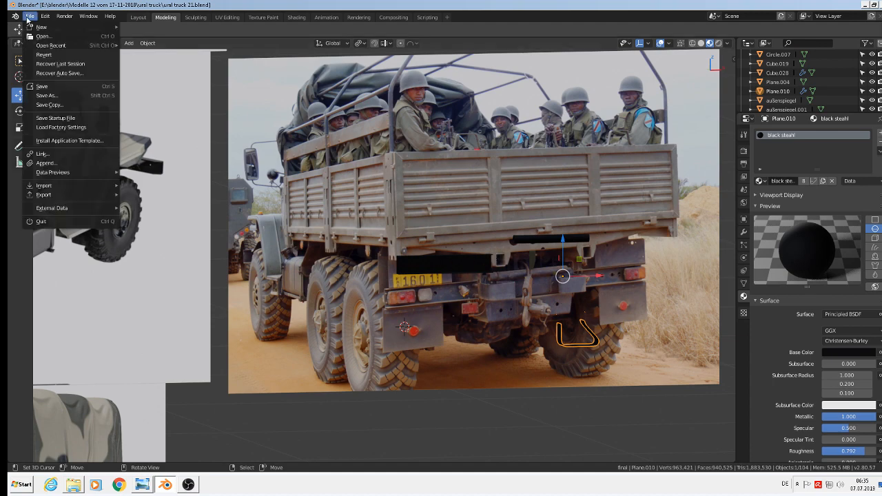
{"action": "left_click", "coordinate": [40, 87]}
Step: Move the loose side panel behind the truck model up to the reference photo of the truck's rear
{"action": "scroll", "coordinate": [499, 193], "scroll_direction": "down", "scroll_amount": 4}
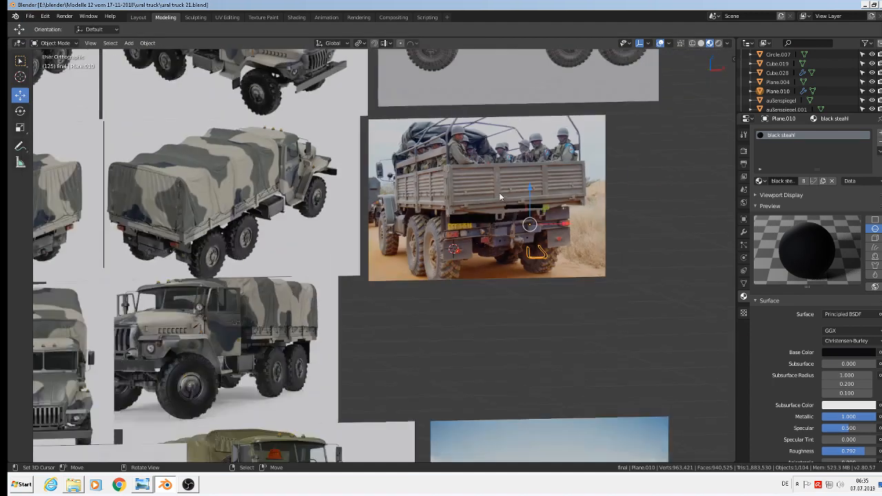
{"action": "scroll", "coordinate": [497, 189], "scroll_direction": "up", "scroll_amount": 4}
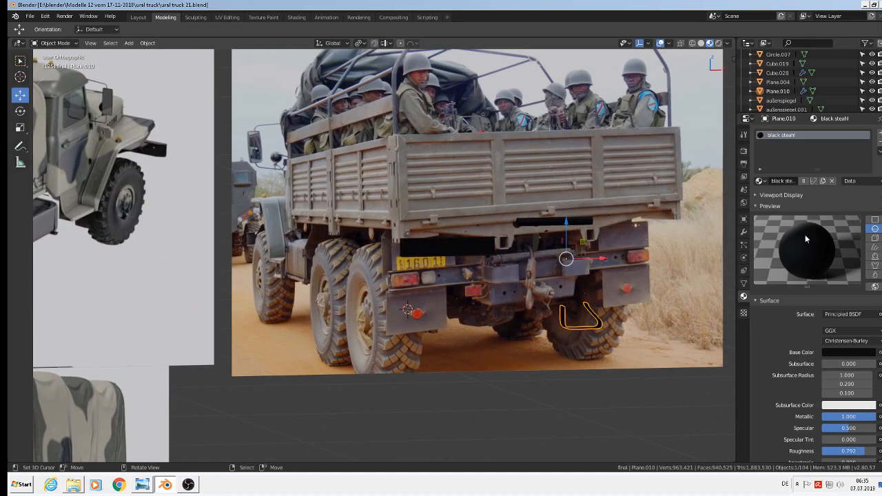
{"action": "scroll", "coordinate": [805, 238], "scroll_direction": "down", "scroll_amount": 4}
{"action": "scroll", "coordinate": [558, 302], "scroll_direction": "down", "scroll_amount": 7}
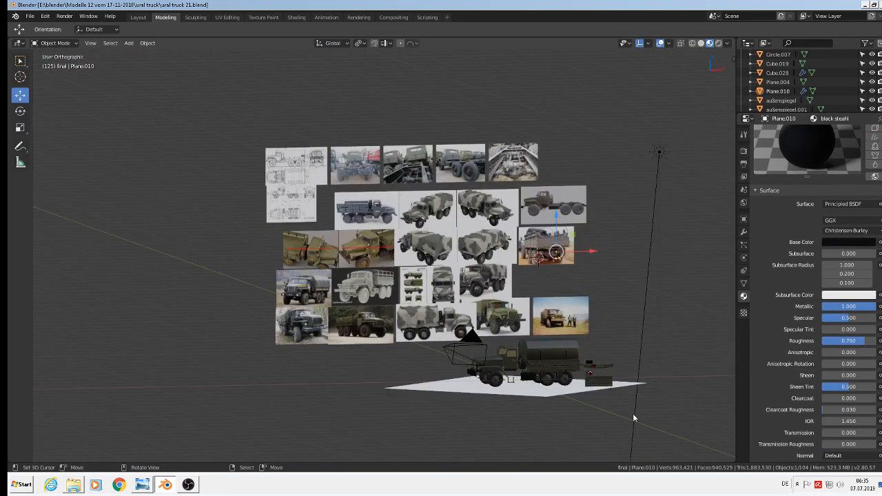
{"action": "scroll", "coordinate": [645, 386], "scroll_direction": "up", "scroll_amount": 5}
{"action": "left_click", "coordinate": [648, 366]}
{"action": "scroll", "coordinate": [653, 373], "scroll_direction": "down", "scroll_amount": 3}
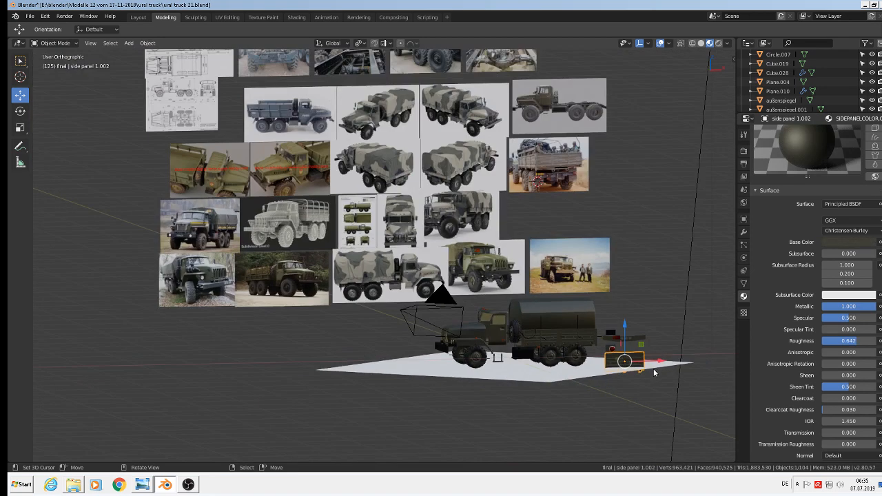
{"action": "key", "text": "g"}
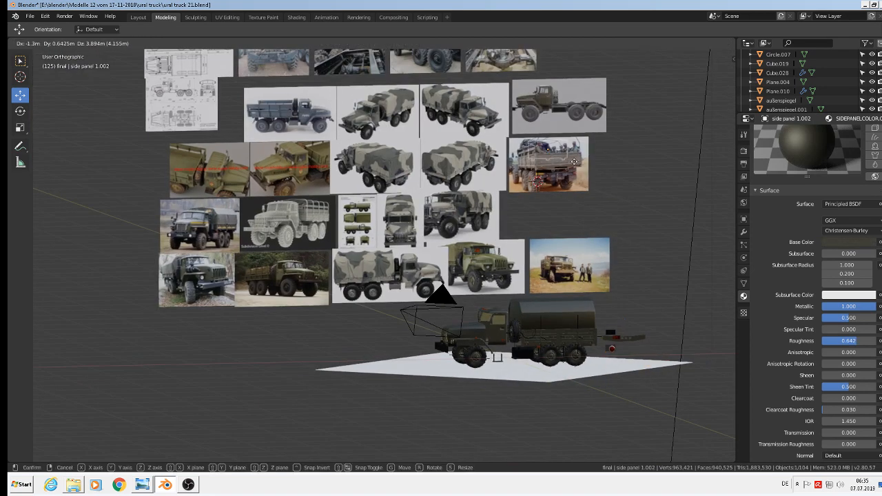
{"action": "left_click", "coordinate": [590, 166]}
Step: Shift the side panel -0.413 m along Y so it sits in front of the reference photo
{"action": "scroll", "coordinate": [598, 165], "scroll_direction": "up", "scroll_amount": 3}
{"action": "middle_click_drag", "start_coordinate": [599, 165], "coordinate": [686, 202]}
{"action": "scroll", "coordinate": [567, 173], "scroll_direction": "up", "scroll_amount": 4}
{"action": "left_click_drag", "start_coordinate": [503, 119], "coordinate": [575, 134]}
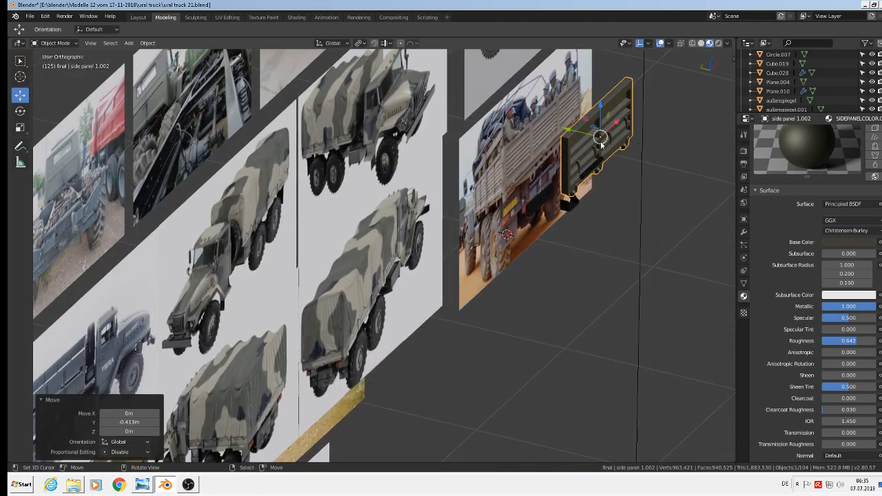
Step: In front view, move the side panel -1.43 m along X to beside the truck's rear-view photo
{"action": "key", "text": "KP_1"}
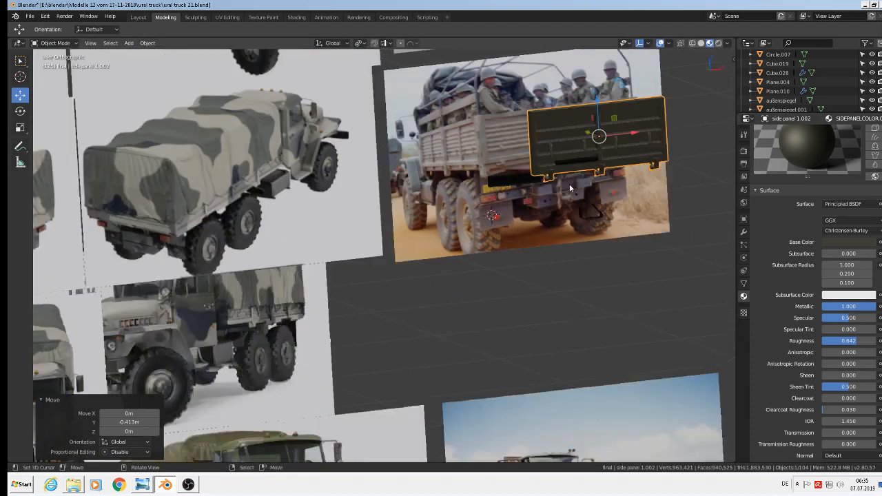
{"action": "key", "text": "g"}
{"action": "key", "text": "x"}
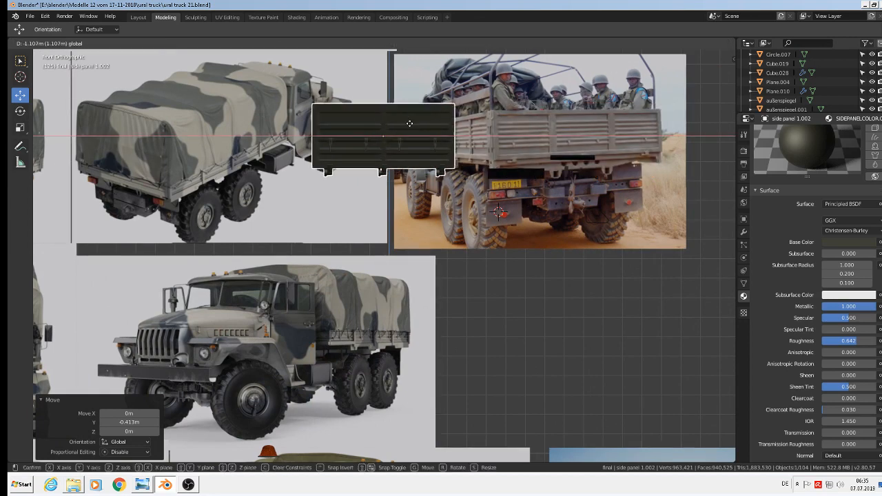
{"action": "left_click", "coordinate": [348, 131]}
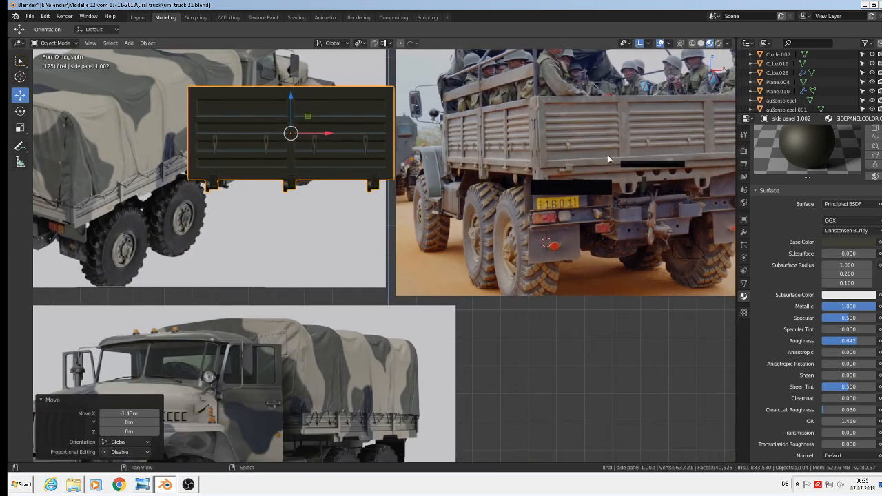
Step: Open the side panel for vertex editing with X-ray and select all vertices at its right end, including the last latch and hinge
{"action": "scroll", "coordinate": [479, 273], "scroll_direction": "up", "scroll_amount": 3}
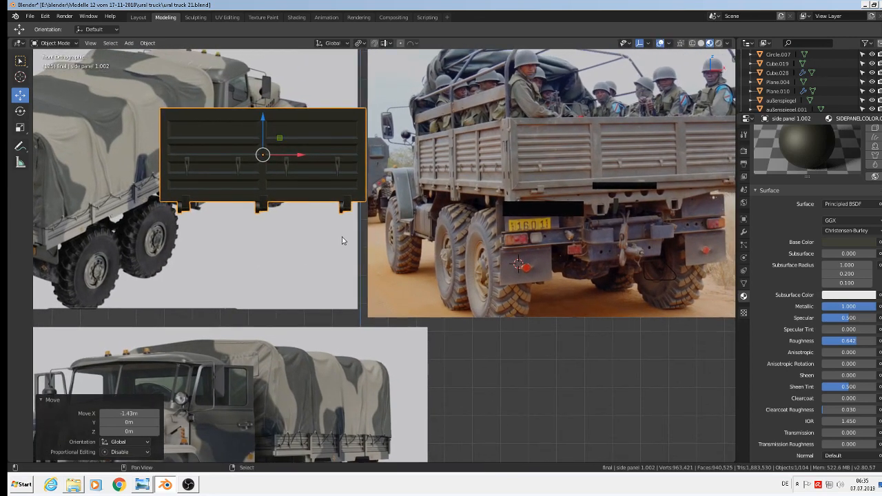
{"action": "scroll", "coordinate": [350, 184], "scroll_direction": "up", "scroll_amount": 2}
{"action": "scroll", "coordinate": [356, 154], "scroll_direction": "up", "scroll_amount": 1}
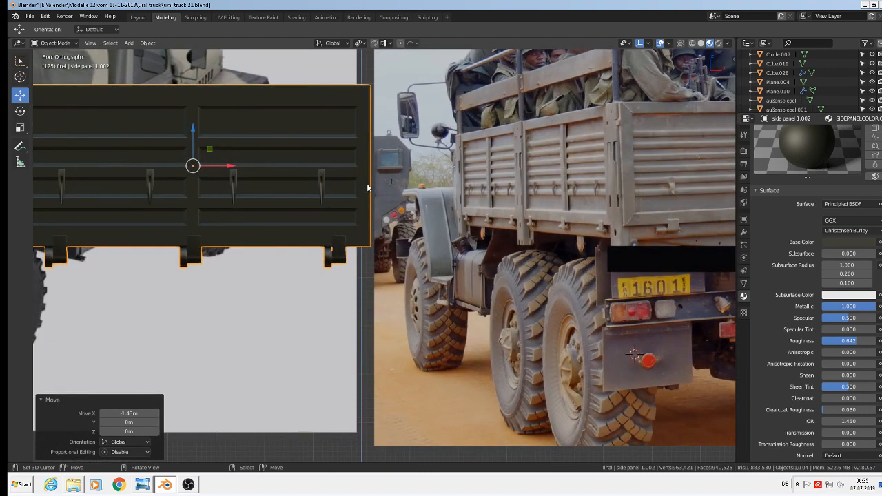
{"action": "key", "text": "Tab"}
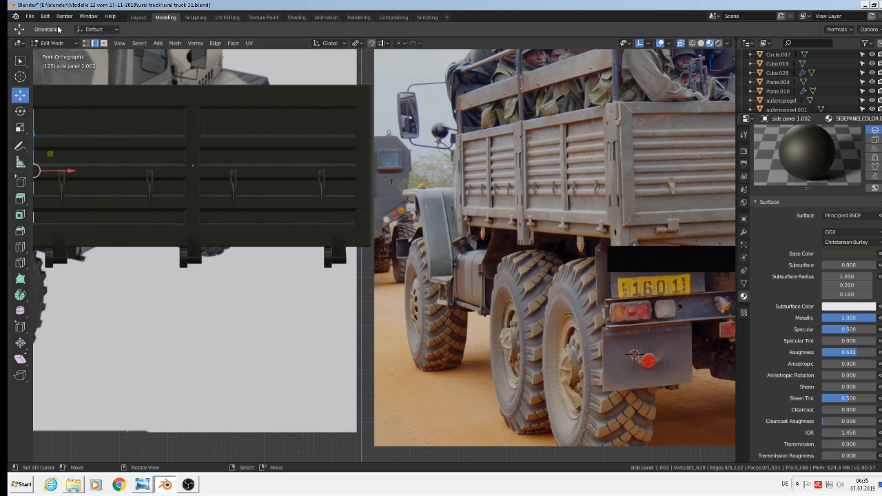
{"action": "left_click", "coordinate": [681, 44]}
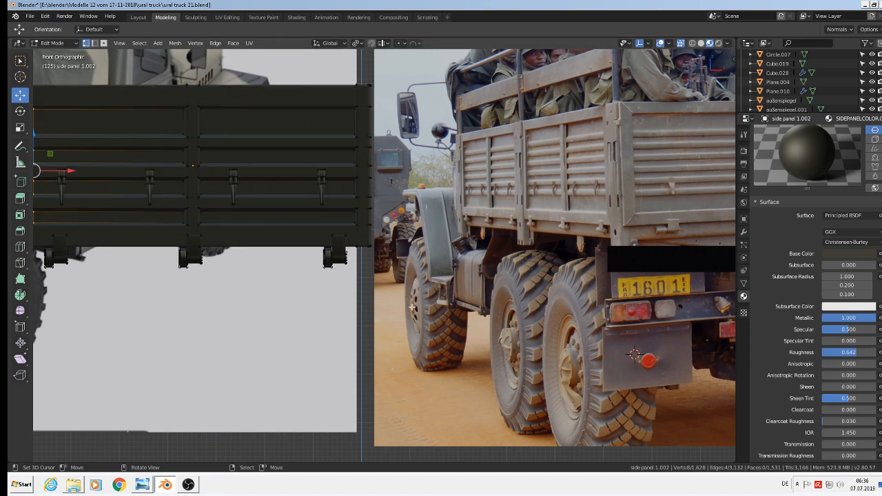
{"action": "scroll", "coordinate": [412, 306], "scroll_direction": "down", "scroll_amount": 2}
{"action": "scroll", "coordinate": [438, 304], "scroll_direction": "down", "scroll_amount": 2}
{"action": "scroll", "coordinate": [412, 299], "scroll_direction": "up", "scroll_amount": 4}
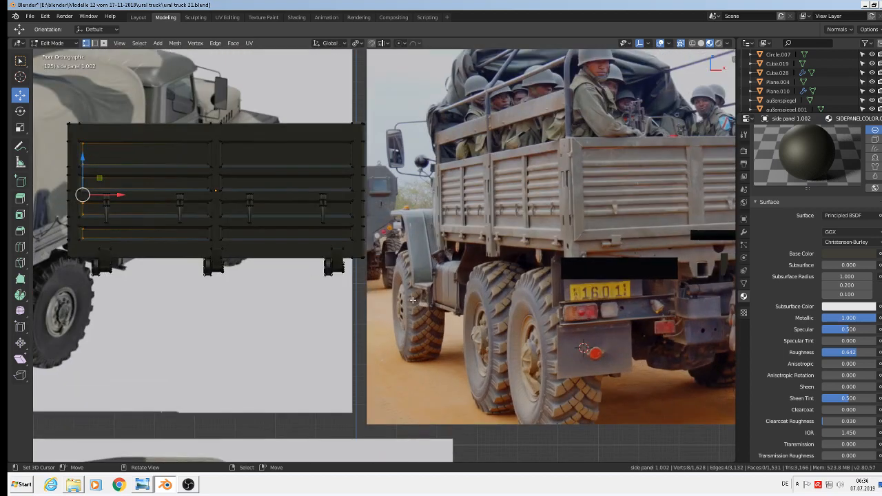
{"action": "left_click_drag", "start_coordinate": [390, 297], "coordinate": [301, 110]}
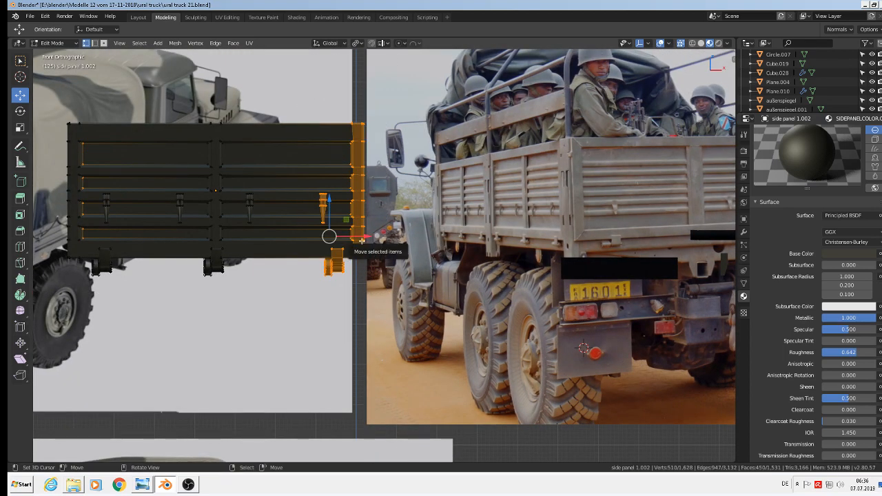
Step: Try to move the side panel's selected end vertices 0.0296 m along X and undo the move
{"action": "left_click_drag", "start_coordinate": [362, 235], "coordinate": [374, 243]}
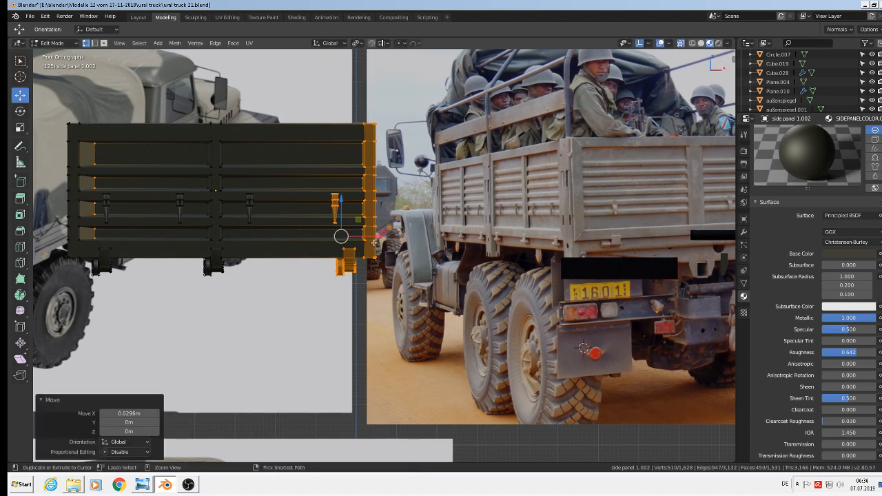
{"action": "key", "text": "ctrl+z"}
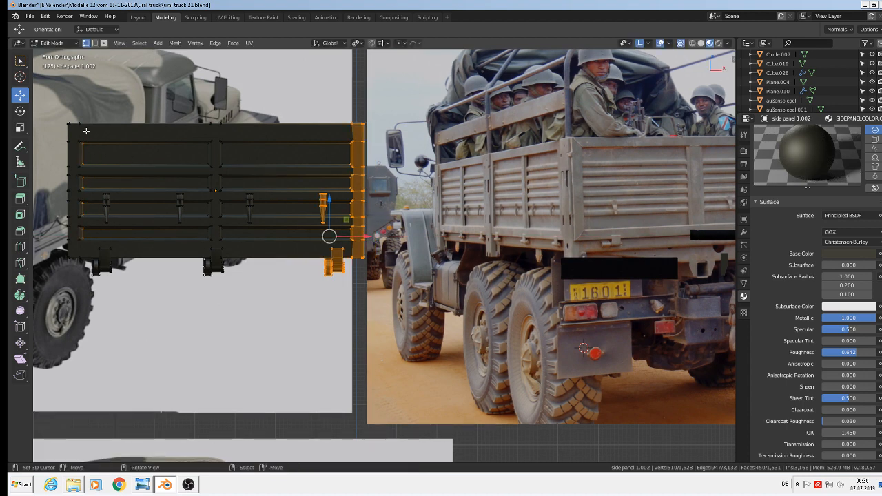
Step: Deselect the stray vertices at the side panel's left end and move the selected right end 0.451 m along X
{"action": "key", "text": "c"}
{"action": "mouse_move", "coordinate": [86, 132]}
{"action": "middle_mouse_down"}
{"action": "mouse_move", "coordinate": [85, 228]}
{"action": "mouse_move", "coordinate": [85, 211]}
{"action": "middle_mouse_up"}
{"action": "key", "text": "Escape"}
{"action": "left_click_drag", "start_coordinate": [373, 237], "coordinate": [555, 245]}
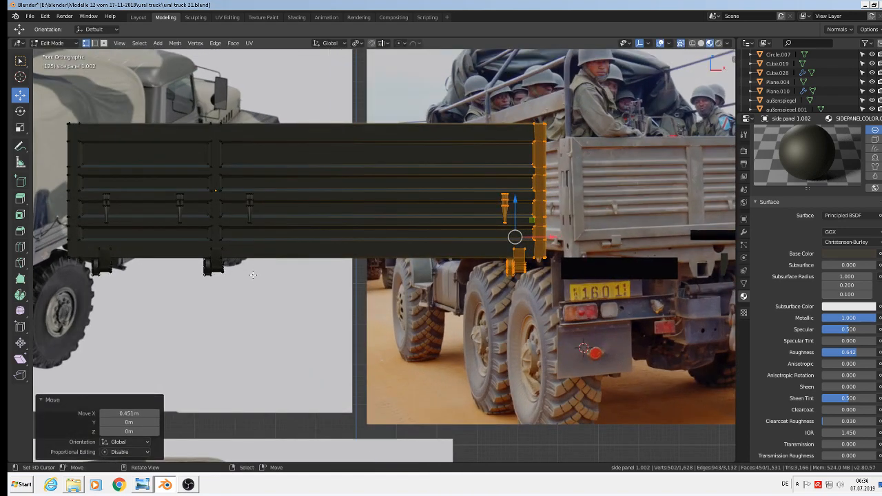
Step: Select all linked parts of the side panel's middle hinge and move them 0.248 m along X
{"action": "scroll", "coordinate": [253, 275], "scroll_direction": "up", "scroll_amount": 2}
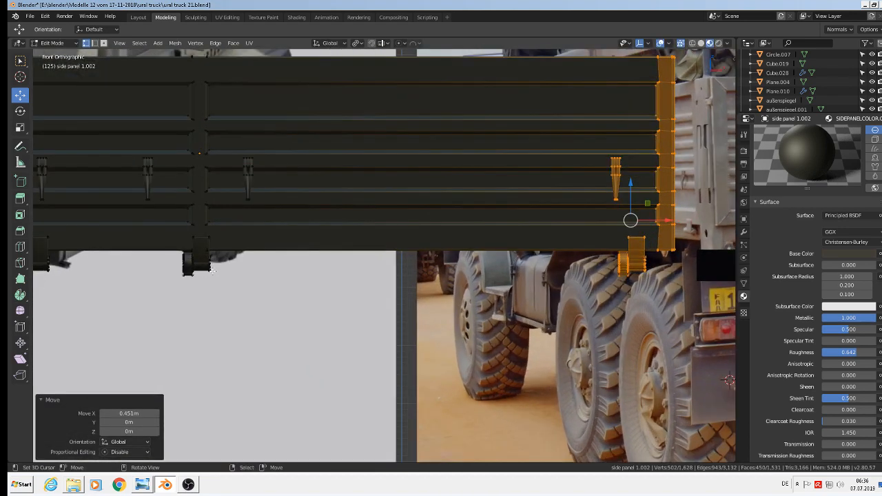
{"action": "left_click", "coordinate": [183, 266]}
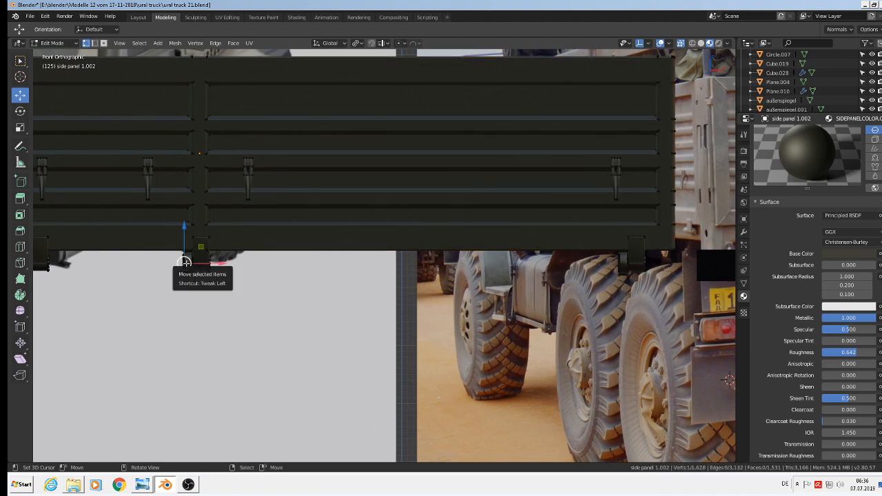
{"action": "key", "text": "l"}
{"action": "key", "text": "l"}
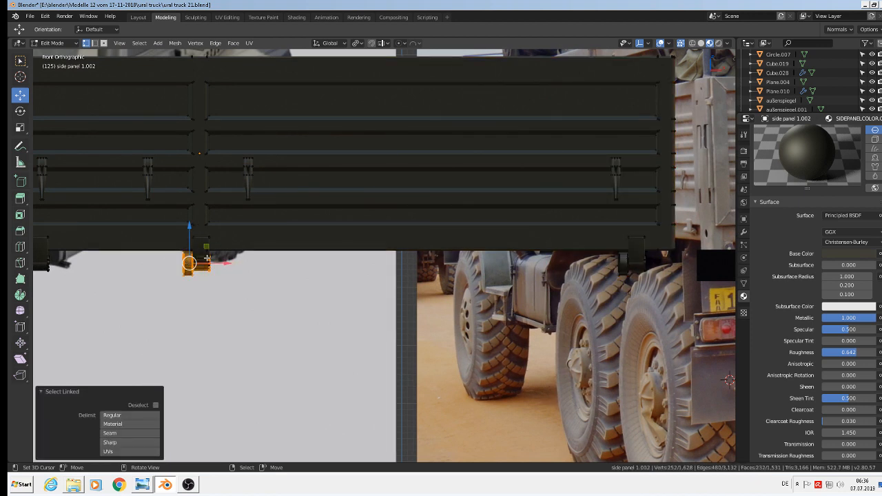
{"action": "key", "text": "l"}
{"action": "scroll", "coordinate": [205, 252], "scroll_direction": "up", "scroll_amount": 4}
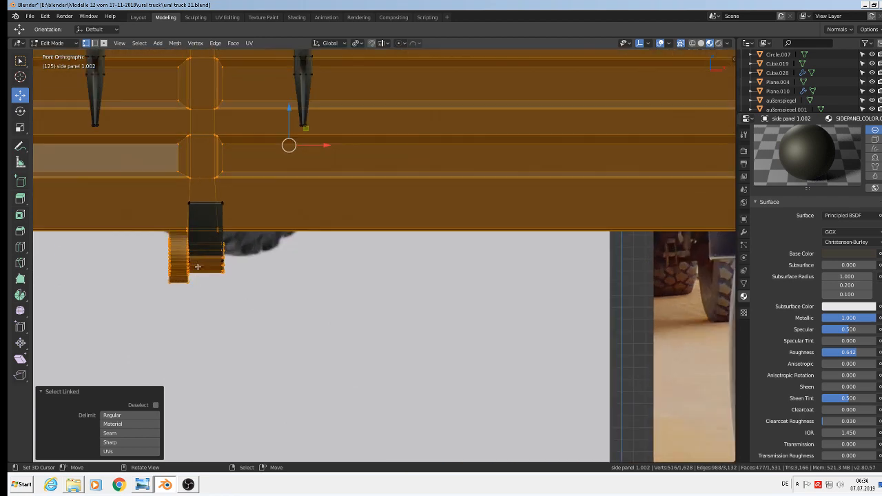
{"action": "key", "text": "ctrl+z"}
{"action": "scroll", "coordinate": [222, 207], "scroll_direction": "up", "scroll_amount": 3}
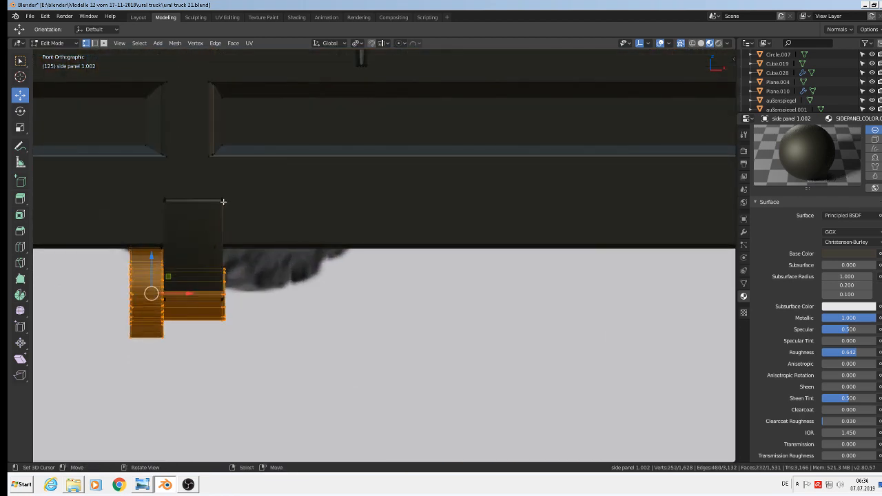
{"action": "key", "text": "l"}
{"action": "scroll", "coordinate": [205, 255], "scroll_direction": "down", "scroll_amount": 11}
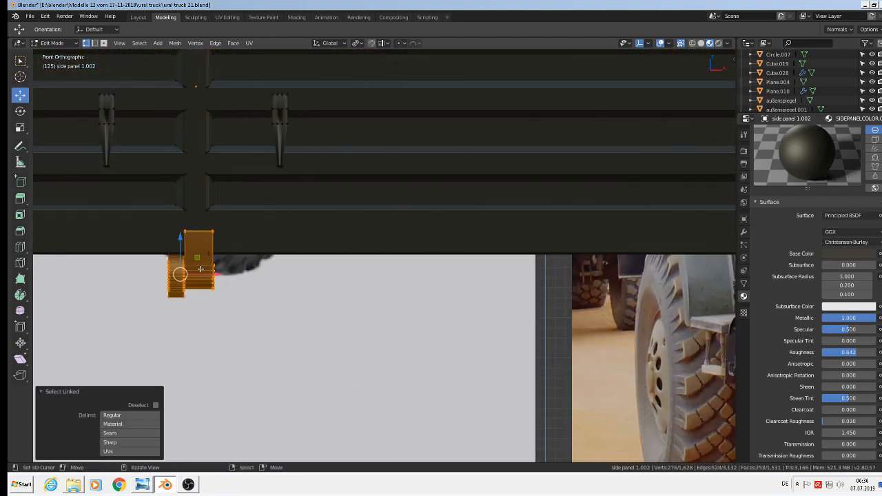
{"action": "scroll", "coordinate": [259, 281], "scroll_direction": "up", "scroll_amount": 3}
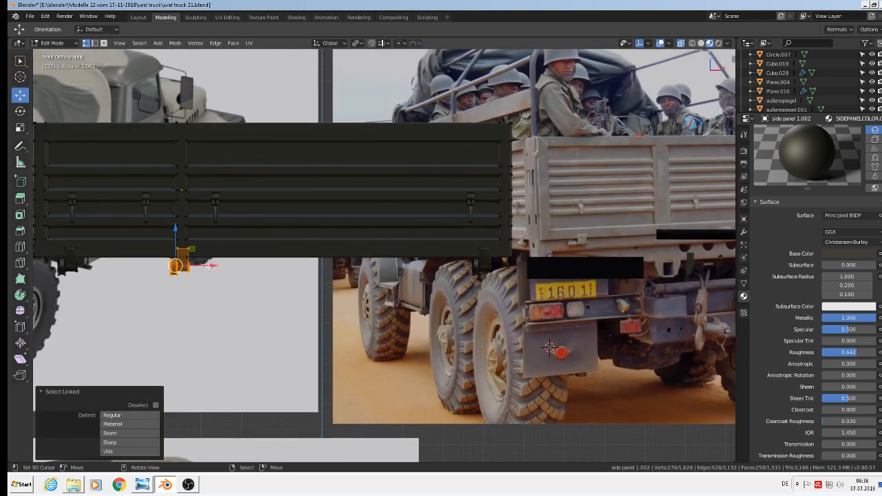
{"action": "left_click_drag", "start_coordinate": [207, 265], "coordinate": [305, 272]}
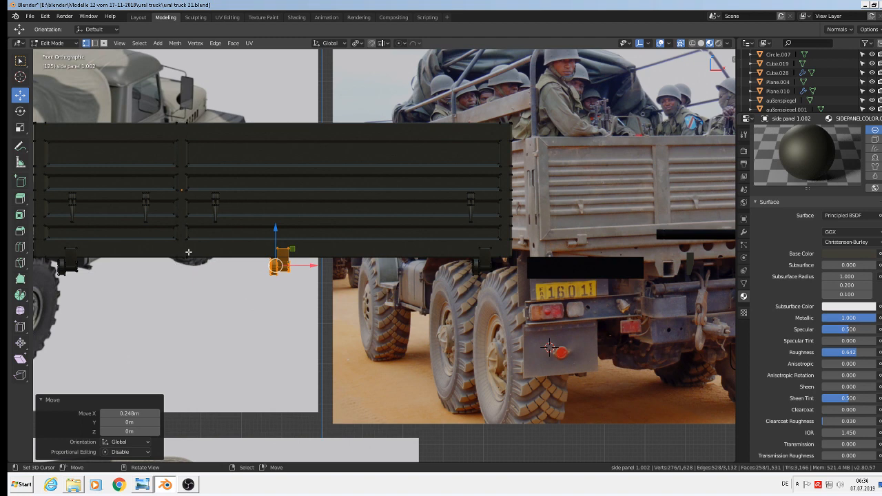
Step: Duplicate the side panel's vertical middle rib and move the copy 0.351 m along X
{"action": "key", "text": "a"}
{"action": "key", "text": "alt+a"}
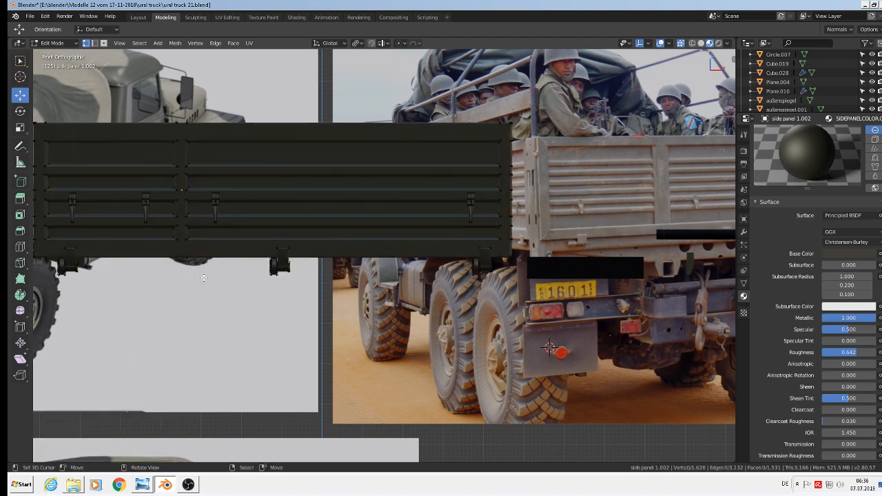
{"action": "key", "text": "b"}
{"action": "left_click_drag", "start_coordinate": [201, 278], "coordinate": [163, 82]}
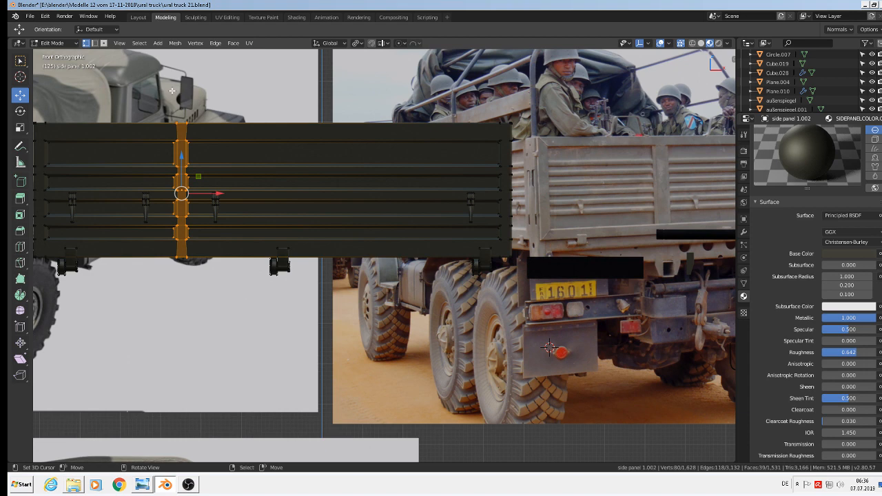
{"action": "key", "text": "shift+d"}
{"action": "right_click", "coordinate": [180, 151]}
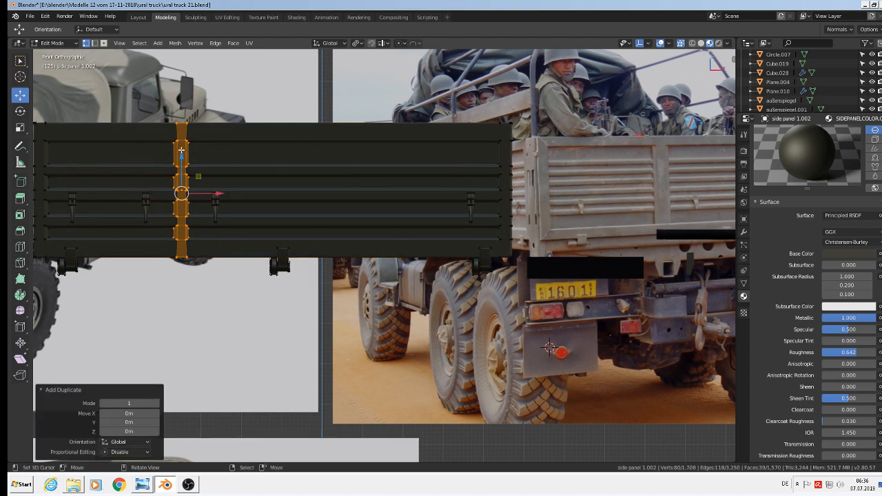
{"action": "left_click_drag", "start_coordinate": [211, 194], "coordinate": [351, 205]}
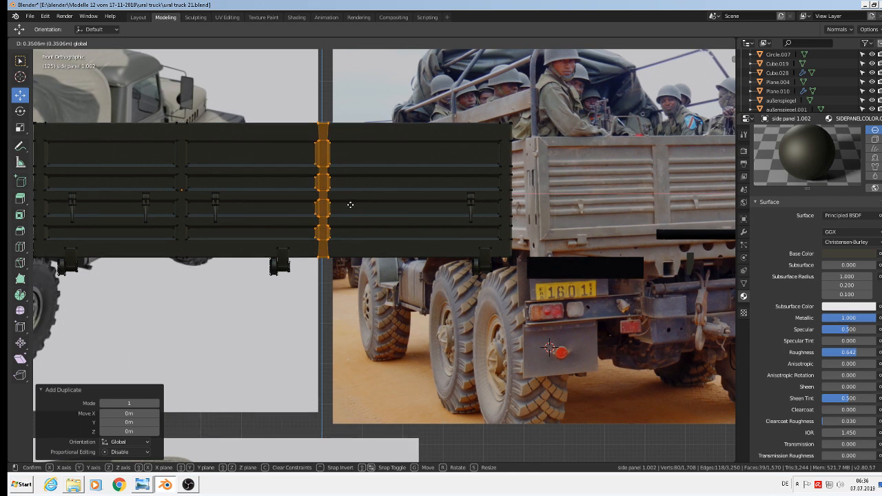
{"action": "left_click", "coordinate": [350, 205]}
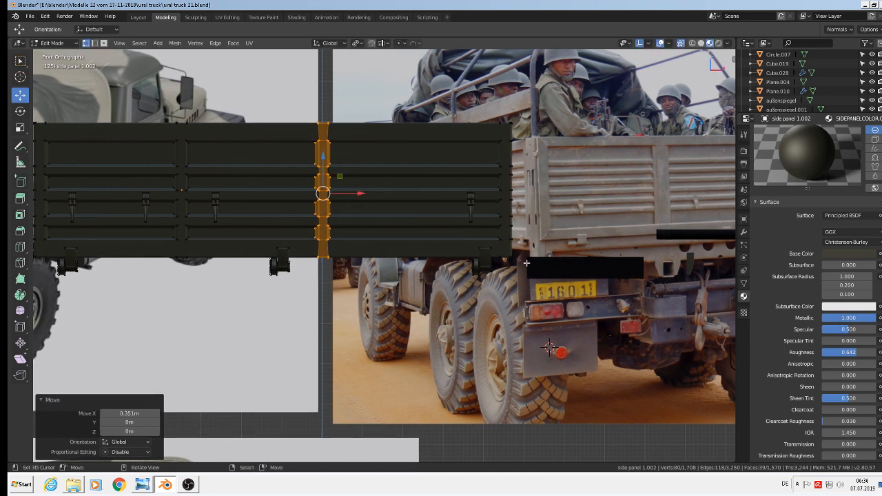
Step: Select the side panel's right end with its latch and hinge and move it -0.0649 m along X
{"action": "key", "text": "a"}
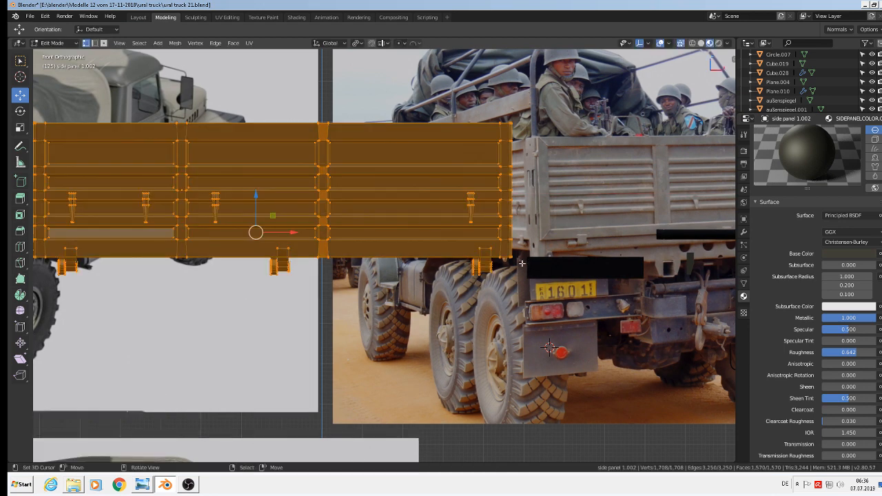
{"action": "key", "text": "alt+a"}
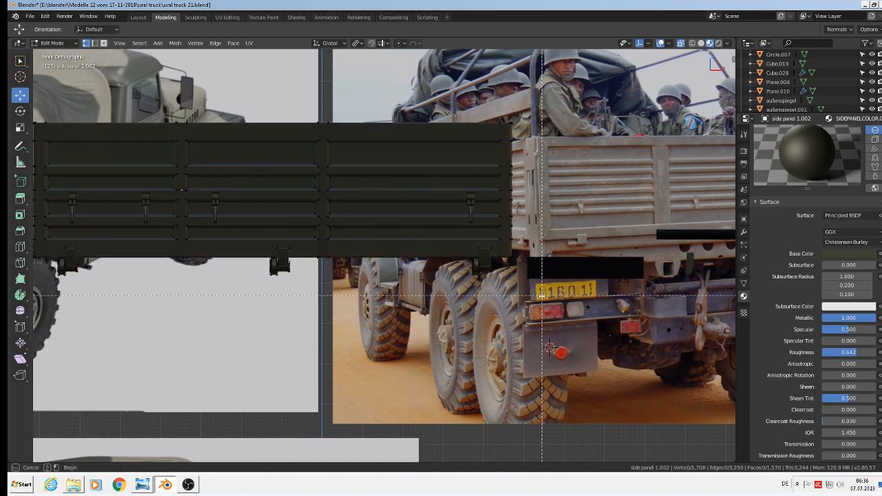
{"action": "left_click_drag", "start_coordinate": [540, 302], "coordinate": [428, 112]}
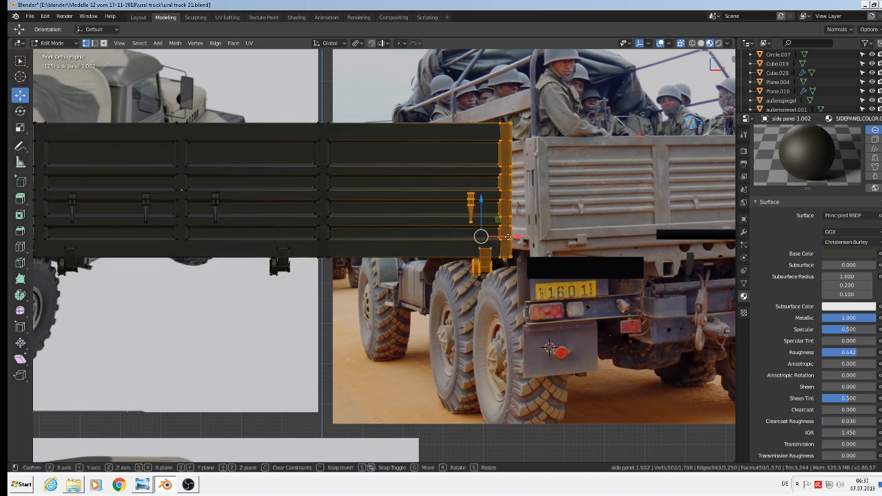
{"action": "left_click_drag", "start_coordinate": [498, 234], "coordinate": [481, 239]}
{"action": "scroll", "coordinate": [502, 229], "scroll_direction": "down", "scroll_amount": 3}
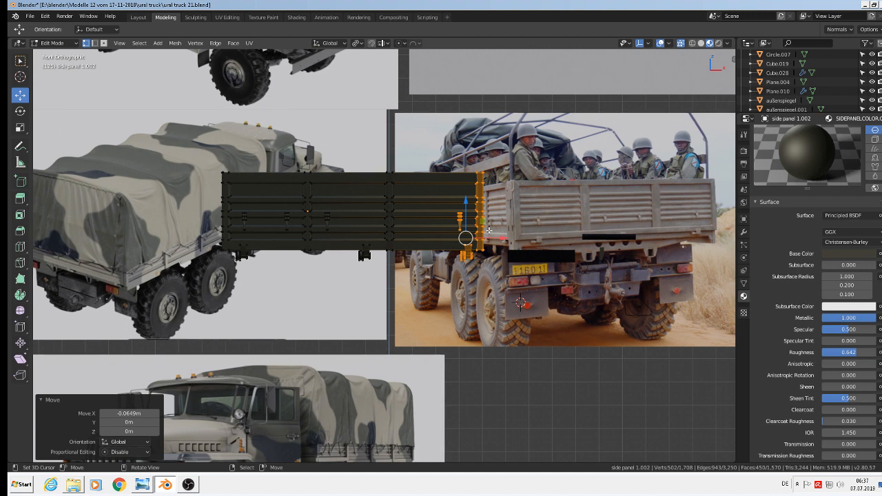
Step: Select the second latch from the left with its linked geometry and move it 0.325 m along X
{"action": "scroll", "coordinate": [300, 204], "scroll_direction": "up", "scroll_amount": 4}
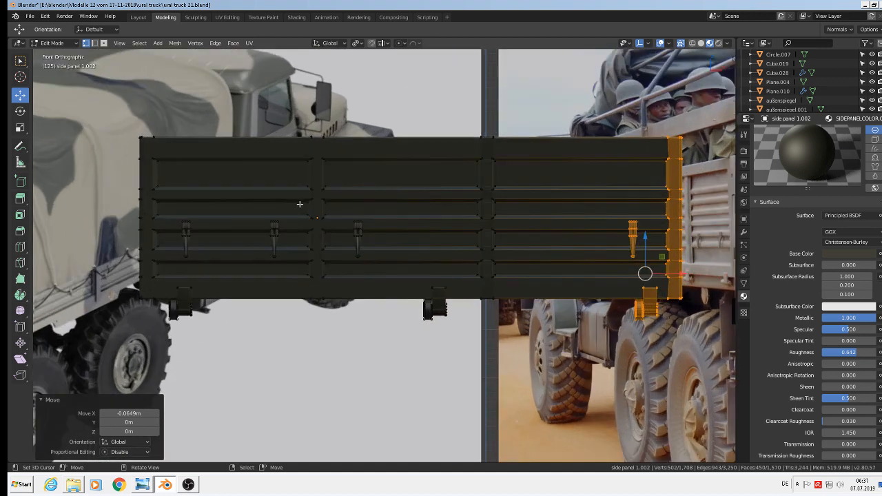
{"action": "left_click", "coordinate": [275, 235]}
{"action": "key", "text": "l"}
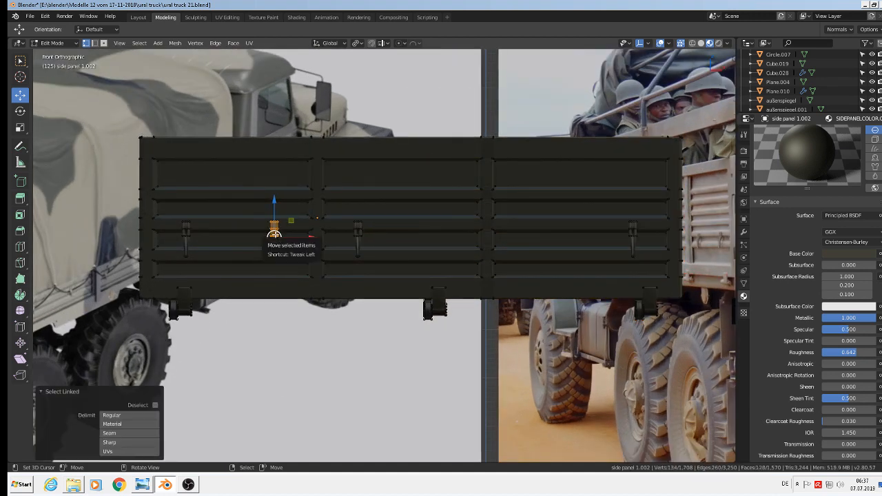
{"action": "key", "text": "g"}
{"action": "key", "text": "x"}
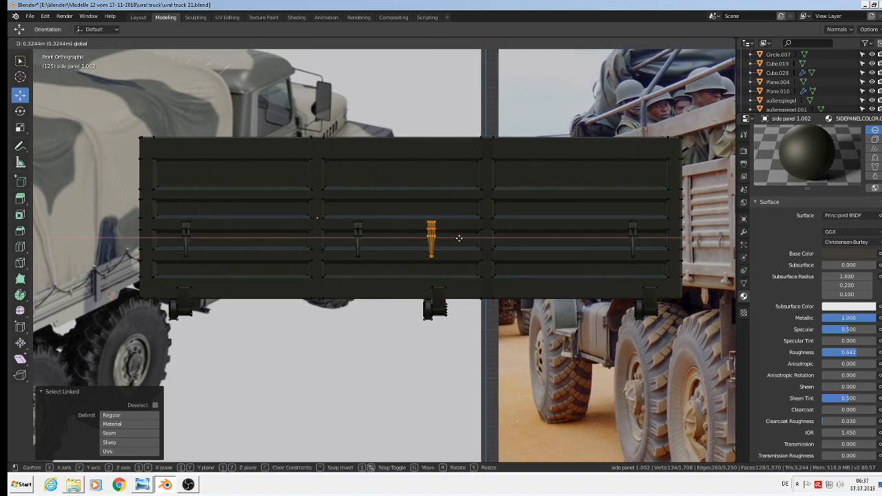
{"action": "left_click", "coordinate": [458, 237]}
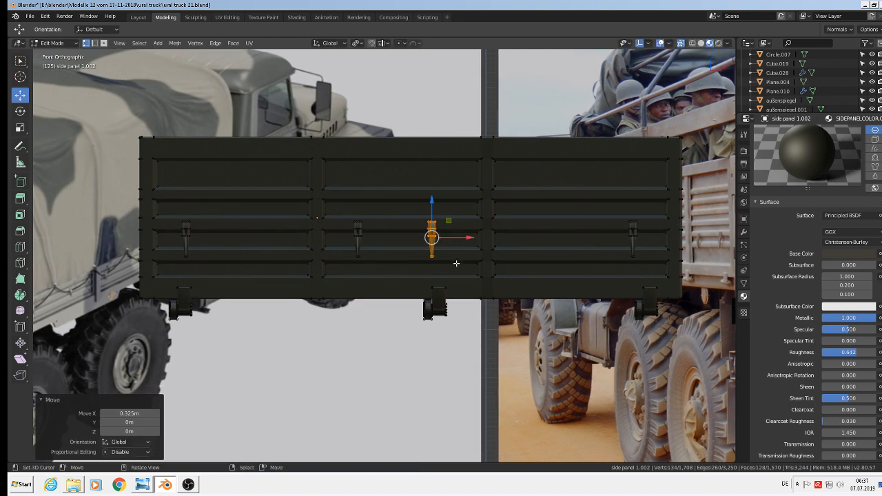
Step: Select the middle hinge's linked parts, move them about -0.062 m along X to centre them, and leave mesh editing
{"action": "key", "text": "a"}
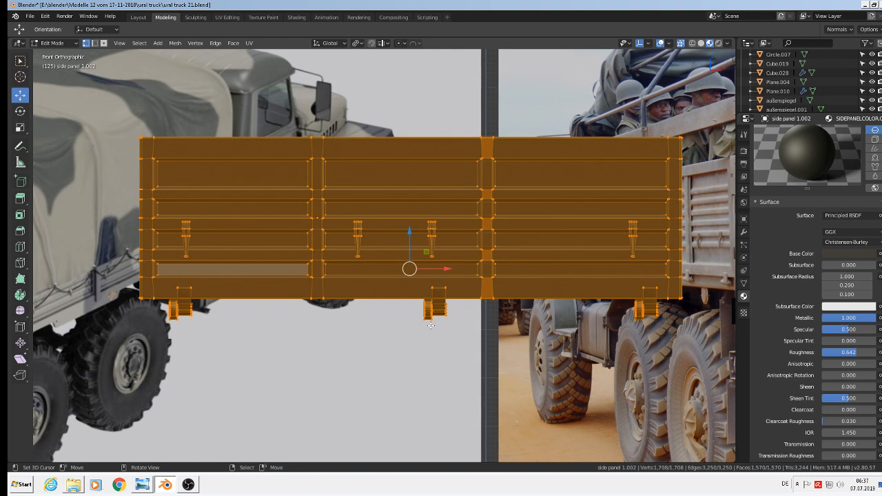
{"action": "key", "text": "alt+a"}
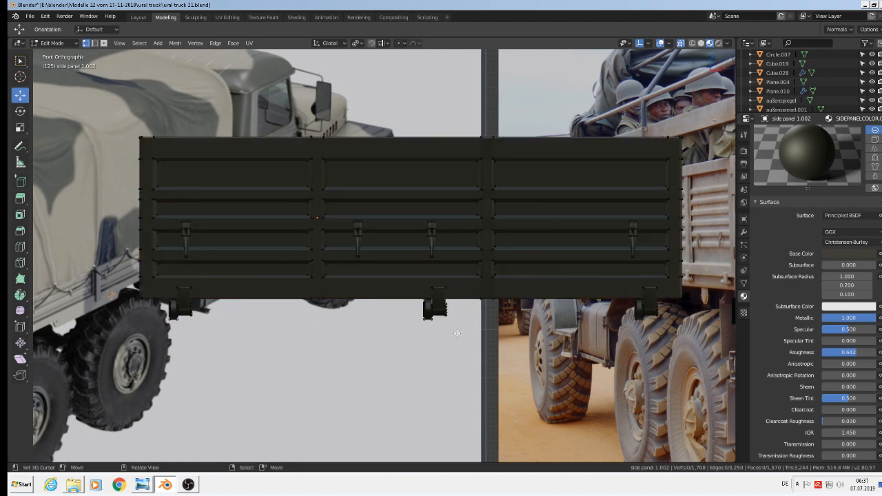
{"action": "key", "text": "l"}
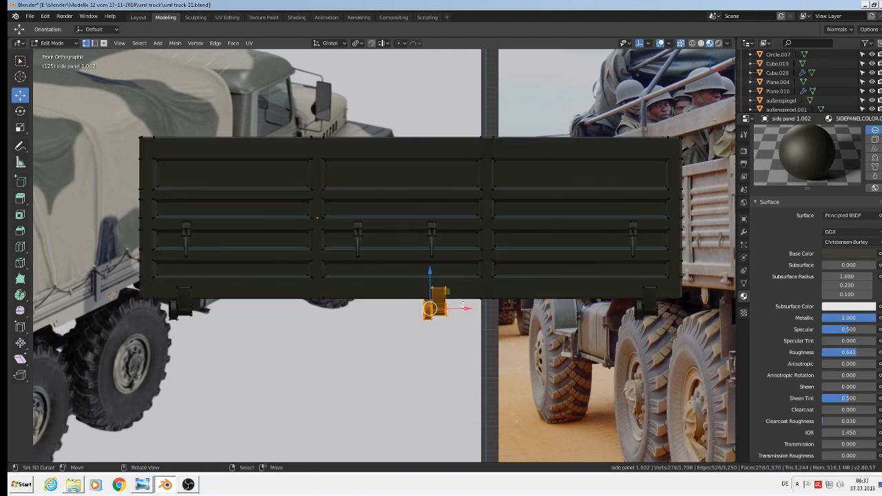
{"action": "key", "text": "g"}
{"action": "key", "text": "x"}
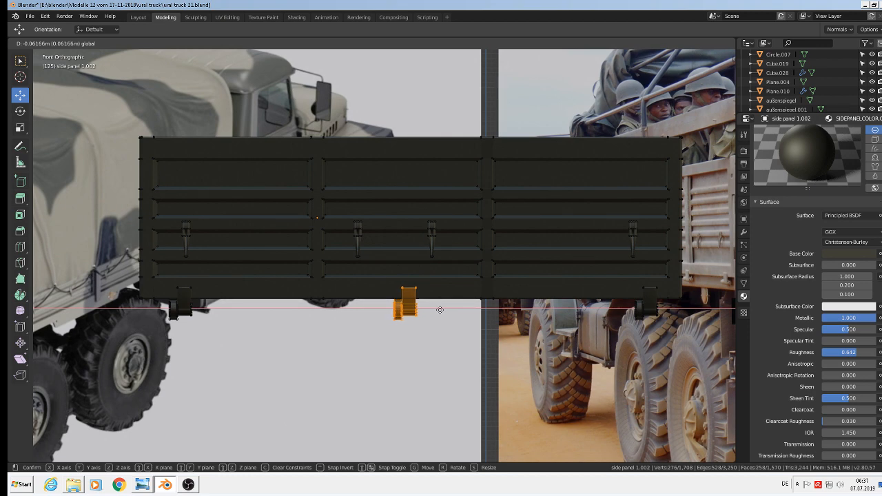
{"action": "left_click", "coordinate": [440, 309]}
{"action": "scroll", "coordinate": [438, 307], "scroll_direction": "down", "scroll_amount": 6}
{"action": "key", "text": "Tab"}
Step: Lower the side panel to the truck's level and move it 2.62 m along X, behind the truck
{"action": "scroll", "coordinate": [449, 311], "scroll_direction": "up", "scroll_amount": 1}
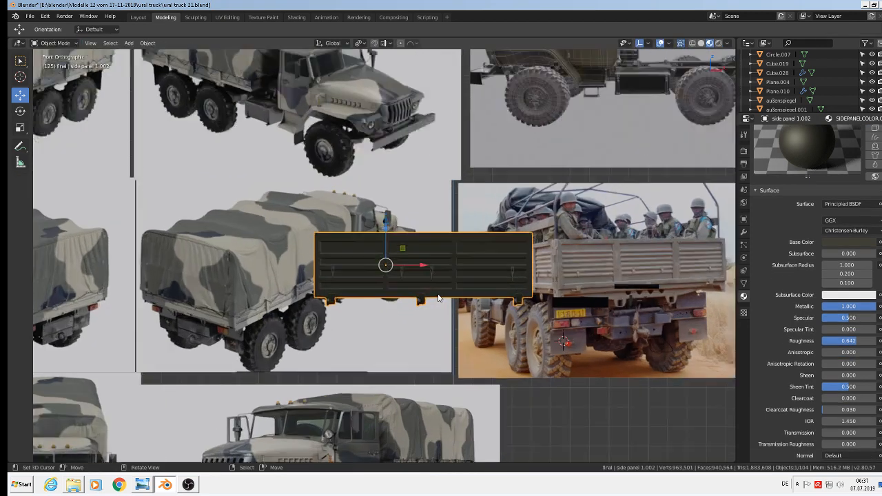
{"action": "middle_click_drag", "start_coordinate": [466, 305], "coordinate": [474, 308]}
{"action": "scroll", "coordinate": [605, 263], "scroll_direction": "up", "scroll_amount": 1}
{"action": "scroll", "coordinate": [512, 357], "scroll_direction": "down", "scroll_amount": 6}
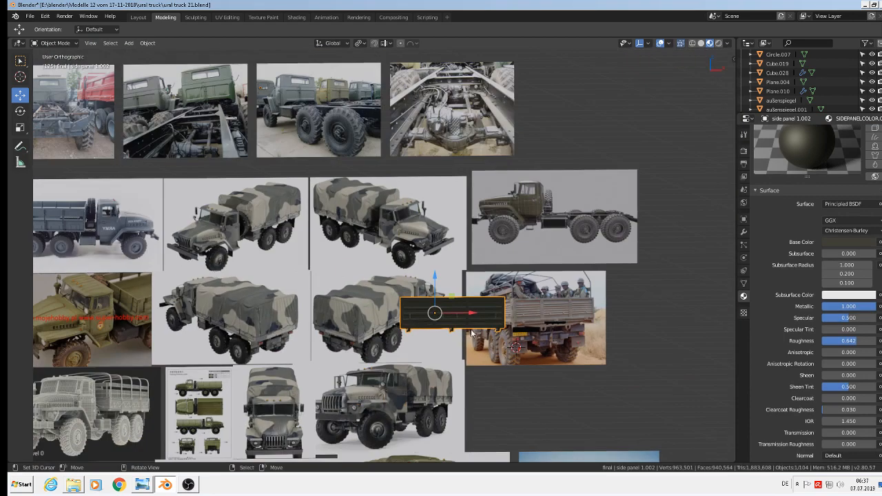
{"action": "middle_click_drag", "start_coordinate": [515, 372], "coordinate": [503, 371]}
{"action": "scroll", "coordinate": [502, 371], "scroll_direction": "up", "scroll_amount": 3}
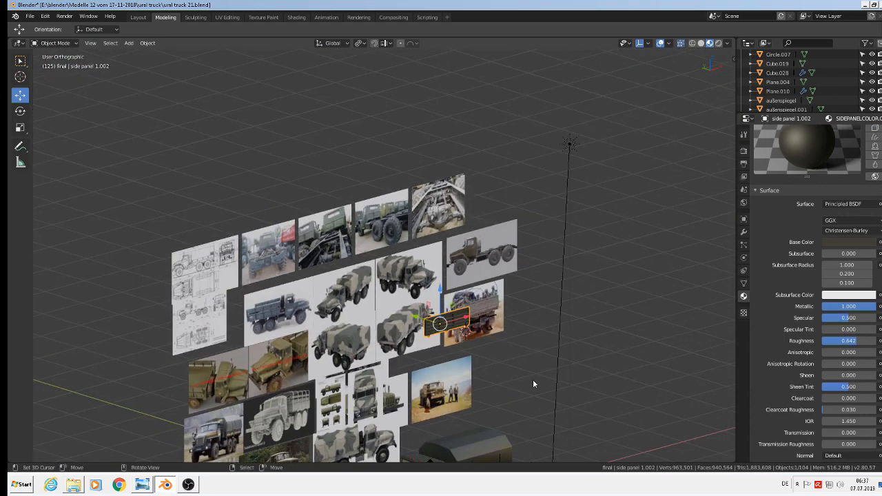
{"action": "scroll", "coordinate": [470, 358], "scroll_direction": "down", "scroll_amount": 4}
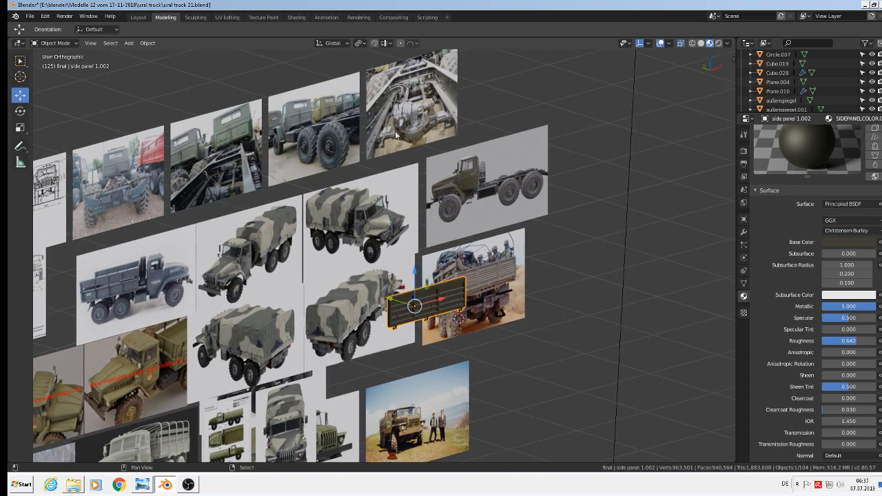
{"action": "scroll", "coordinate": [369, 319], "scroll_direction": "down", "scroll_amount": 2}
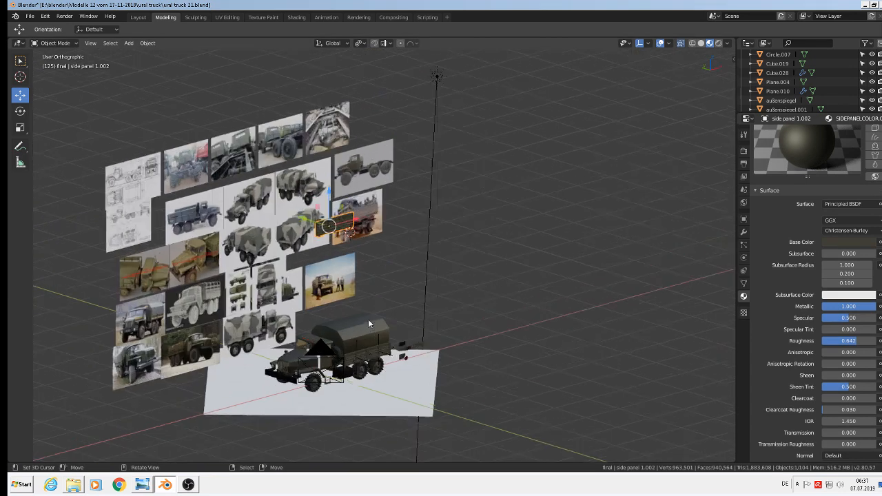
{"action": "scroll", "coordinate": [368, 320], "scroll_direction": "up", "scroll_amount": 2}
{"action": "key", "text": "g"}
{"action": "key", "text": "z"}
{"action": "left_click_drag", "start_coordinate": [368, 343], "coordinate": [451, 365]}
Step: Move the side panel 0.333 m along Z and 0.0414 m along Y, above the loose bracket and tail-light parts
{"action": "scroll", "coordinate": [441, 365], "scroll_direction": "up", "scroll_amount": 6}
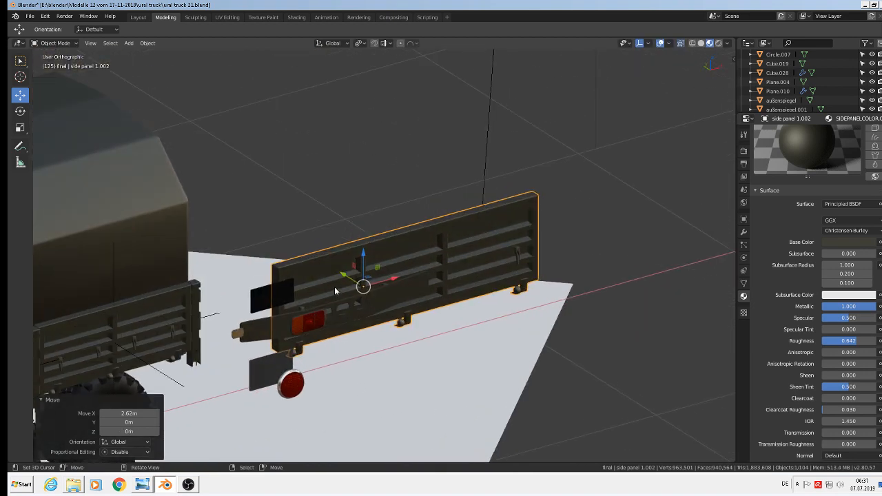
{"action": "left_click_drag", "start_coordinate": [359, 265], "coordinate": [364, 221]}
{"action": "scroll", "coordinate": [302, 249], "scroll_direction": "down", "scroll_amount": 6}
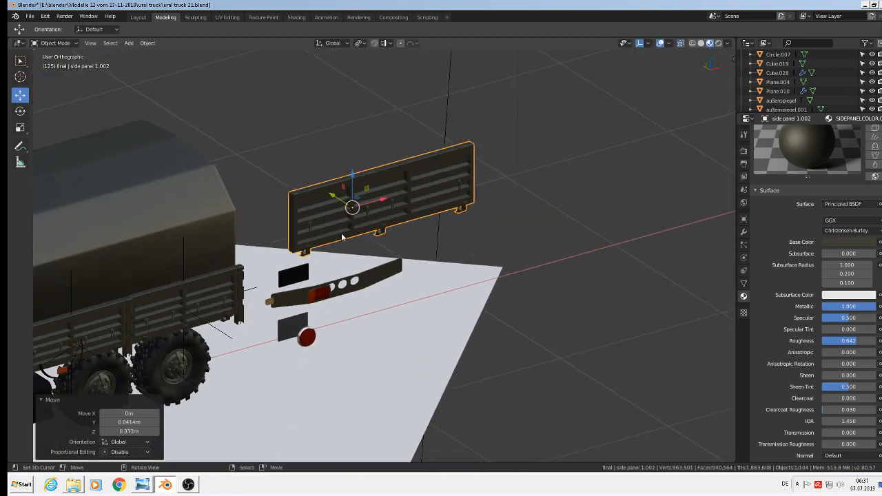
Step: Save the current Blender file and switch to the front view
{"action": "left_click", "coordinate": [29, 16]}
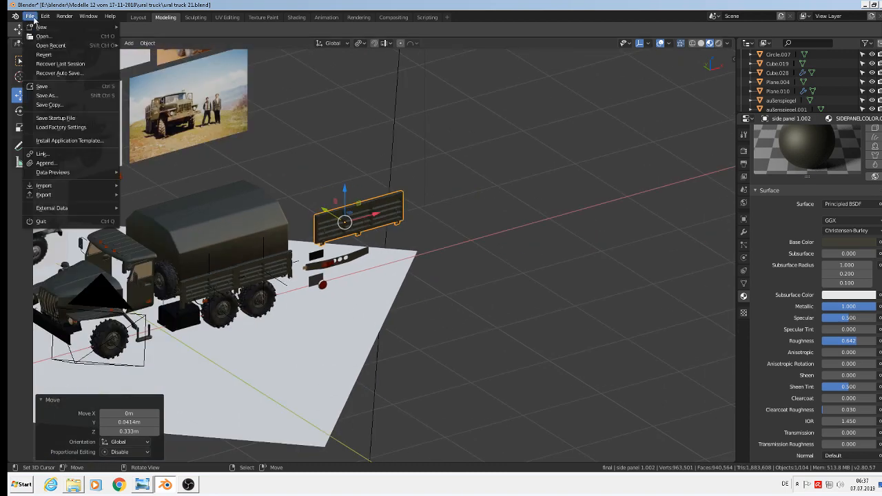
{"action": "left_click", "coordinate": [47, 89]}
{"action": "key", "text": "KP_1"}
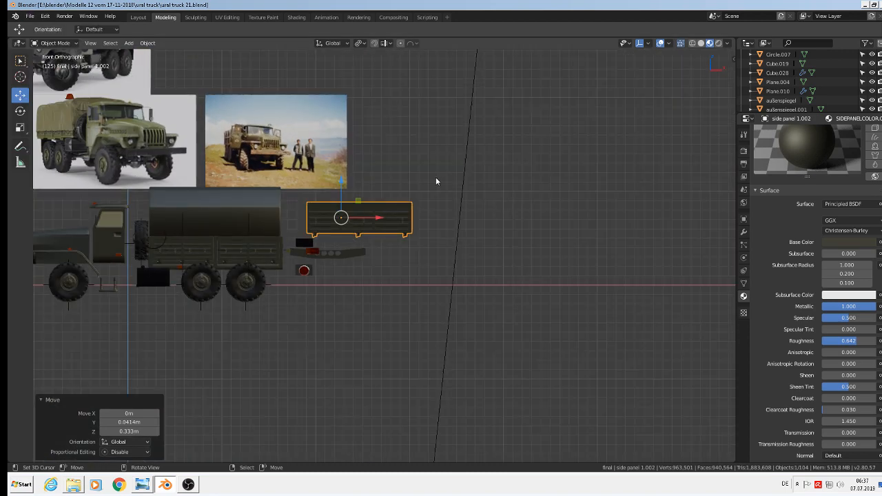
Step: Examine the reference photos of the truck, closing in on the cab door handle in the photo with the air filter
{"action": "scroll", "coordinate": [437, 181], "scroll_direction": "down", "scroll_amount": 3}
{"action": "middle_click_drag", "start_coordinate": [190, 212], "coordinate": [403, 184], "text": "shift"}
{"action": "middle_click_drag", "start_coordinate": [653, 210], "coordinate": [691, 216], "text": "shift"}
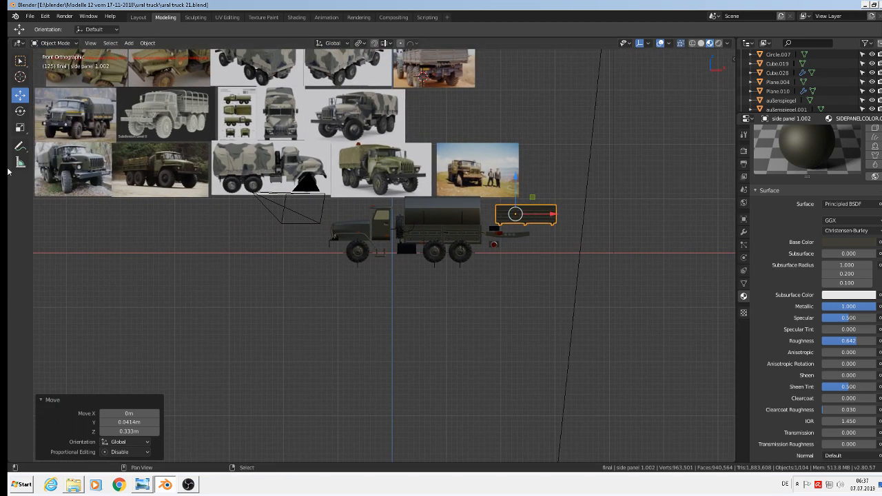
{"action": "middle_click_drag", "start_coordinate": [176, 159], "coordinate": [188, 161], "text": "shift"}
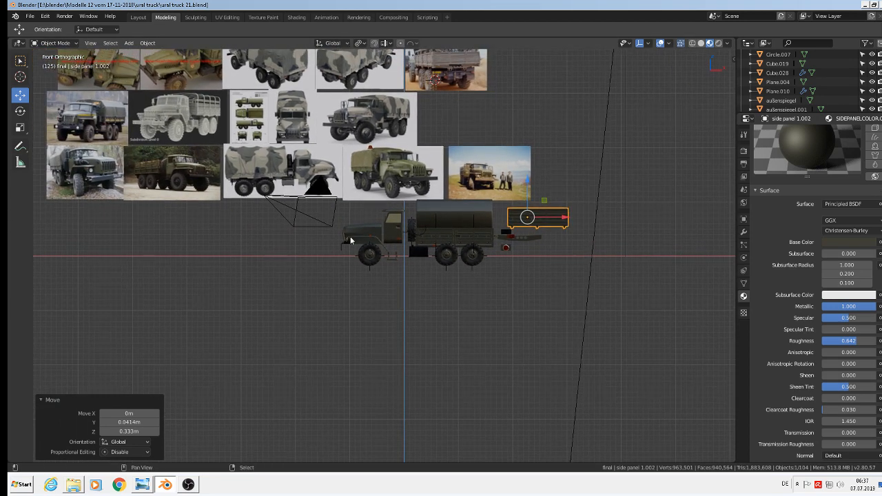
{"action": "scroll", "coordinate": [449, 290], "scroll_direction": "down", "scroll_amount": 1}
{"action": "scroll", "coordinate": [271, 155], "scroll_direction": "down", "scroll_amount": 1}
{"action": "scroll", "coordinate": [270, 155], "scroll_direction": "down", "scroll_amount": 3}
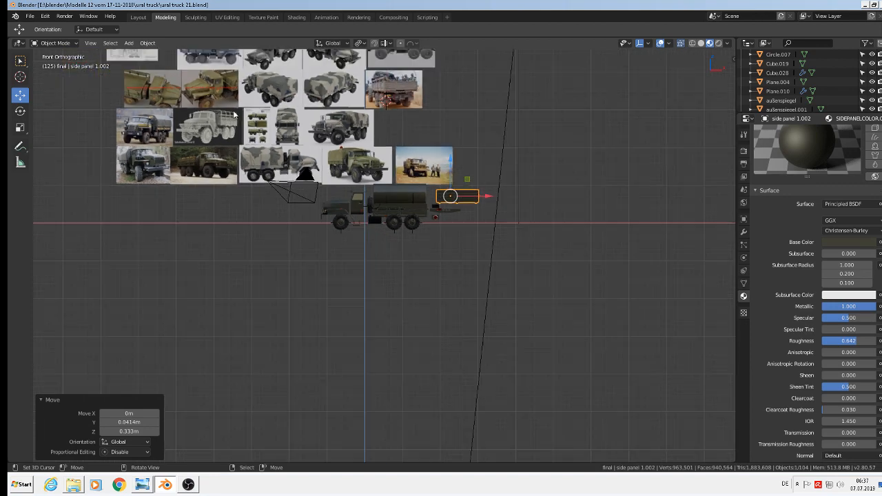
{"action": "scroll", "coordinate": [233, 126], "scroll_direction": "up", "scroll_amount": 5}
{"action": "scroll", "coordinate": [233, 126], "scroll_direction": "up", "scroll_amount": 2}
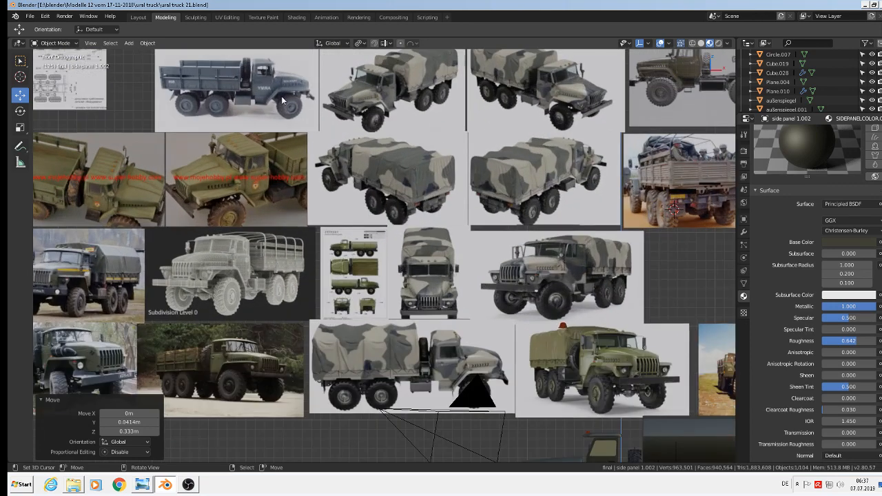
{"action": "scroll", "coordinate": [283, 101], "scroll_direction": "down", "scroll_amount": 2}
{"action": "scroll", "coordinate": [206, 290], "scroll_direction": "up", "scroll_amount": 6}
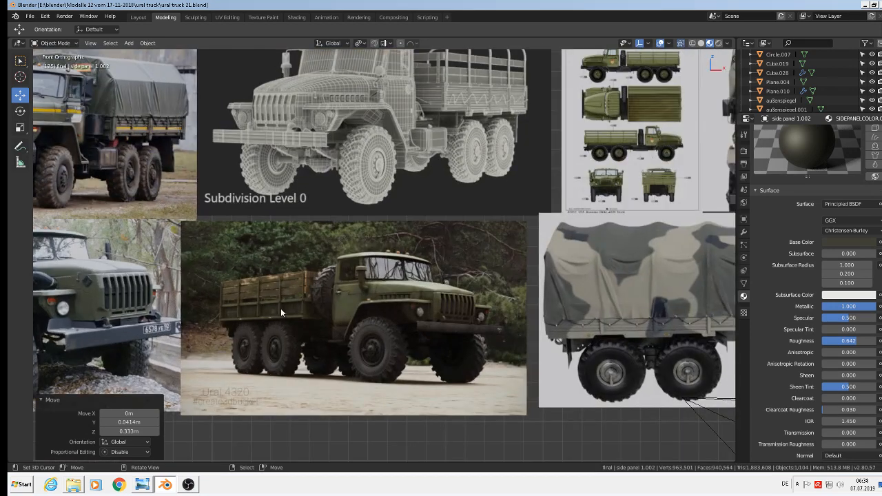
{"action": "scroll", "coordinate": [384, 308], "scroll_direction": "left", "scroll_amount": 1, "text": "ctrl"}
{"action": "middle_click_drag", "start_coordinate": [591, 263], "coordinate": [628, 255], "text": "shift"}
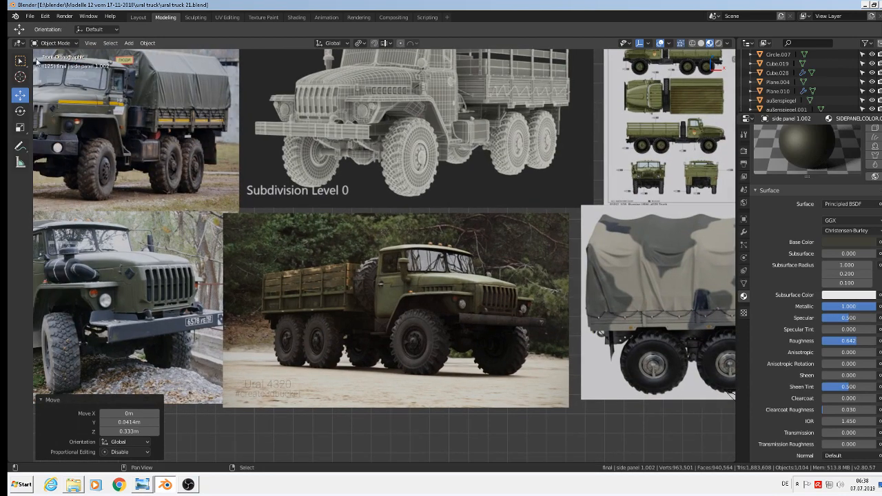
{"action": "middle_click_drag", "start_coordinate": [241, 198], "coordinate": [701, 182], "text": "shift"}
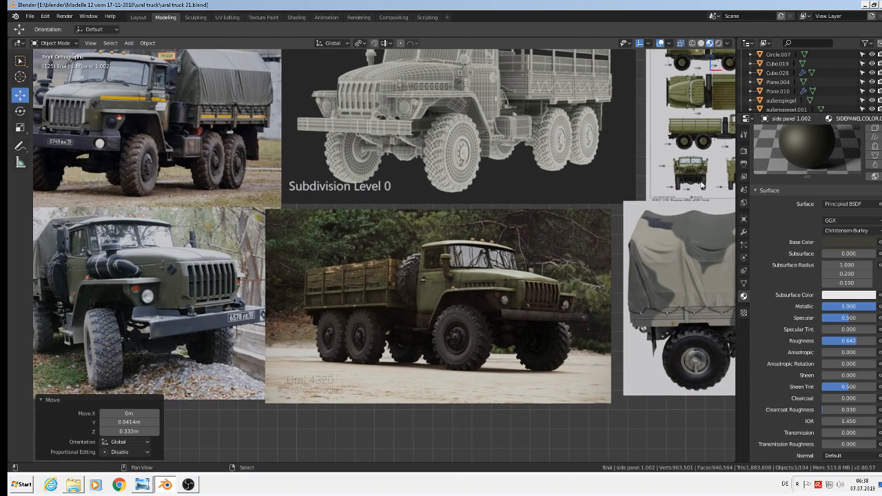
{"action": "scroll", "coordinate": [83, 276], "scroll_direction": "up", "scroll_amount": 8}
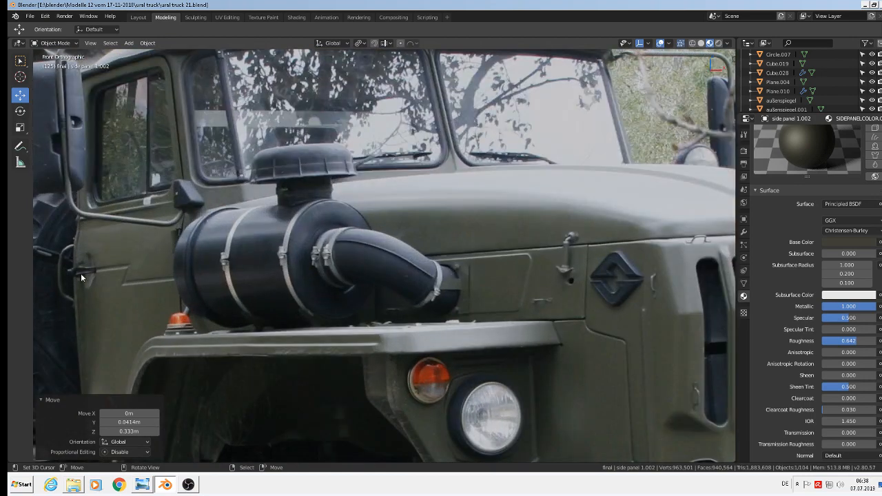
{"action": "middle_click_drag", "start_coordinate": [80, 273], "coordinate": [142, 270], "text": "shift"}
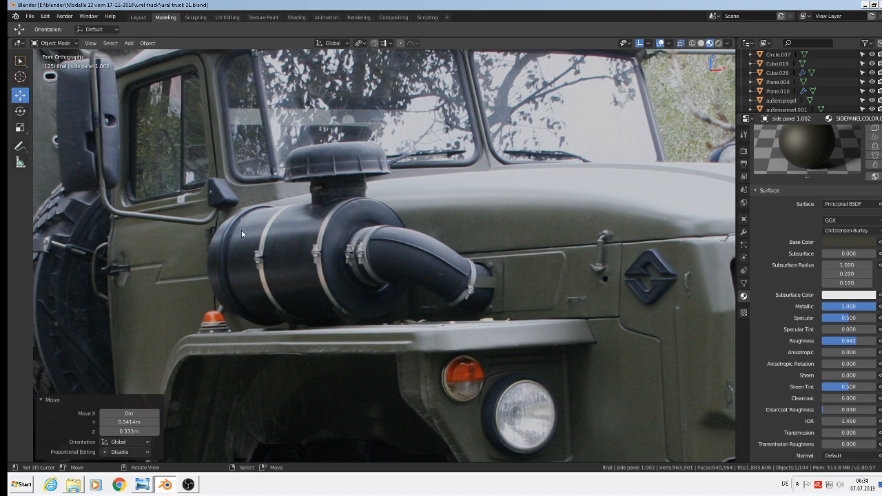
Step: Add a cube beside the door handle in the reference photo and scale it down by 0.016, then by 0.310
{"action": "left_click", "coordinate": [129, 43]}
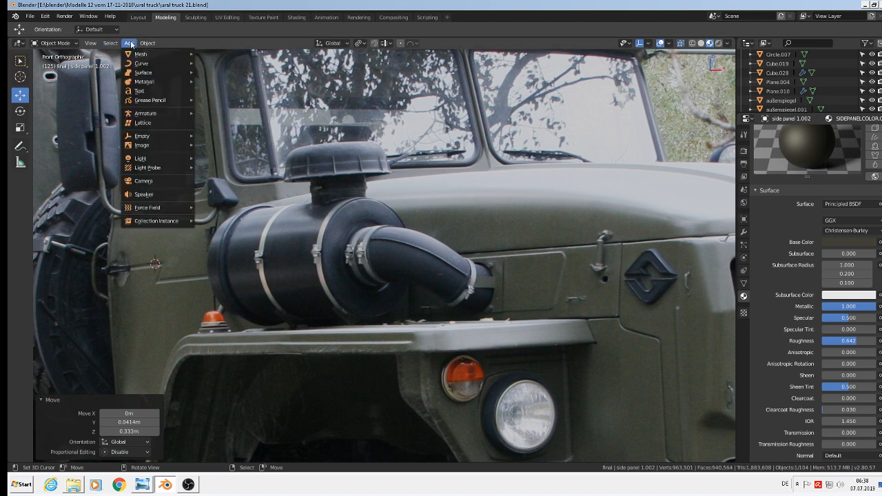
{"action": "mouse_move", "coordinate": [141, 54]}
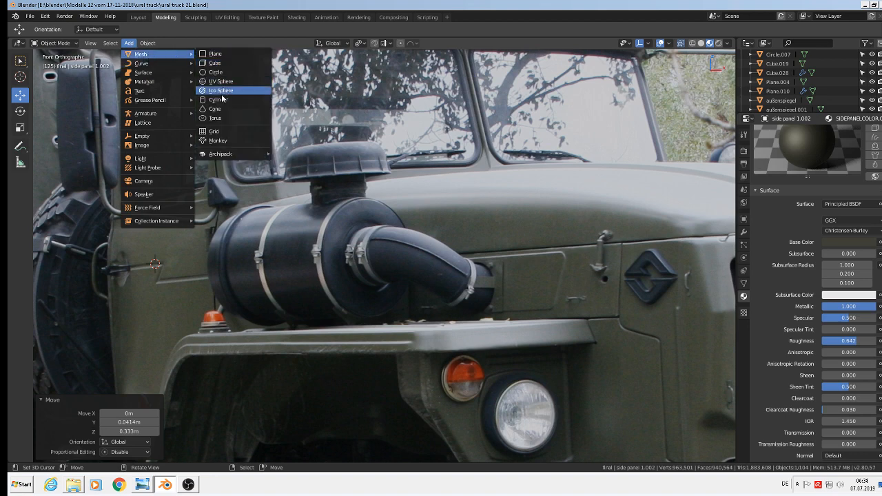
{"action": "left_click", "coordinate": [217, 64]}
{"action": "key", "text": "s"}
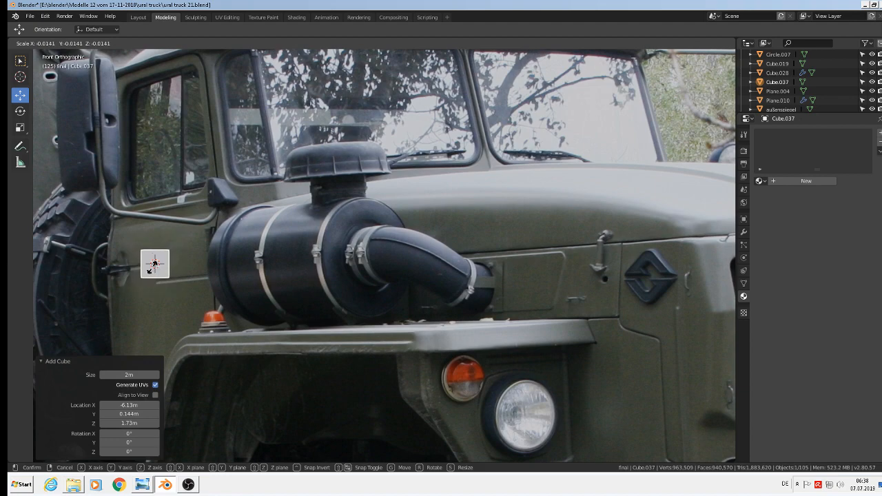
{"action": "left_click", "coordinate": [160, 274]}
{"action": "key", "text": "s"}
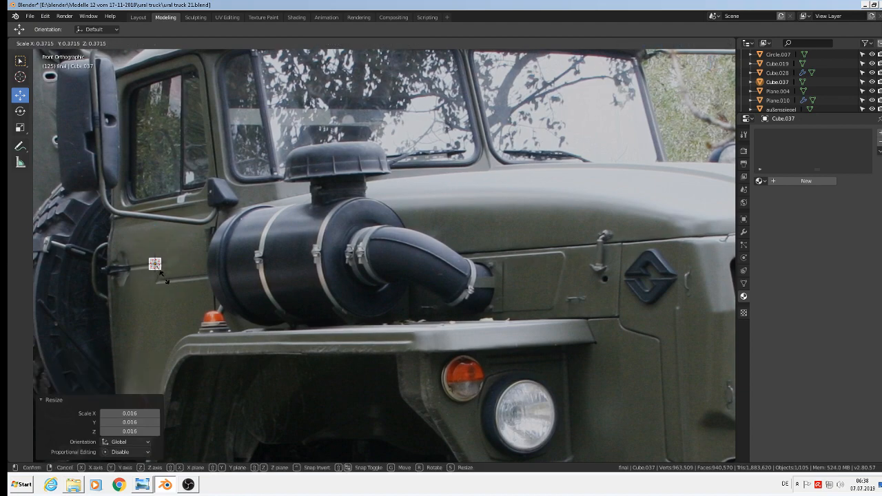
{"action": "left_click", "coordinate": [161, 276]}
Step: Move the small cube -0.0603 m along Y, out in front of the reference photo
{"action": "middle_click_drag", "start_coordinate": [162, 276], "coordinate": [217, 288]}
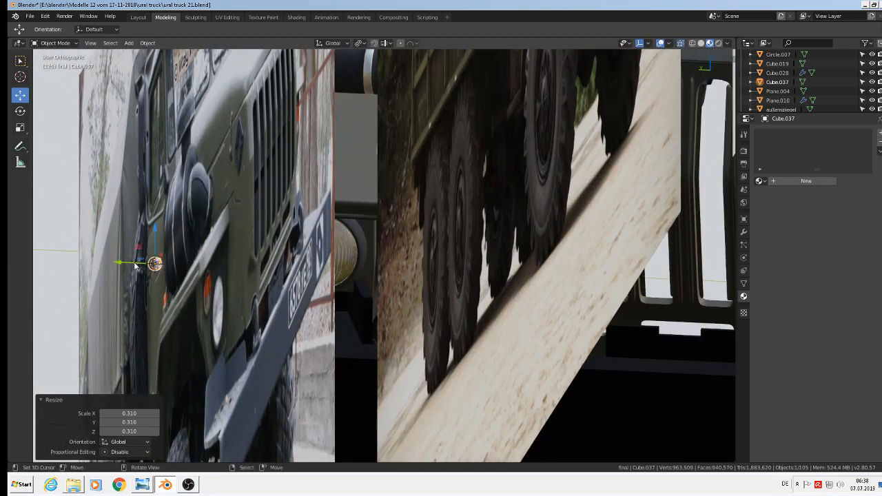
{"action": "left_click_drag", "start_coordinate": [138, 262], "coordinate": [201, 262]}
{"action": "scroll", "coordinate": [218, 264], "scroll_direction": "up", "scroll_amount": 6}
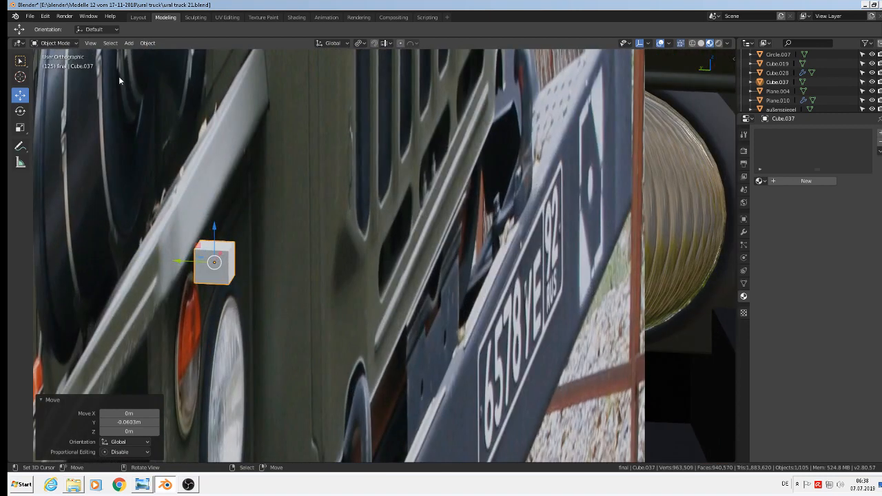
Step: In mesh editing, extrude the cube's front face -0.00811 m along Y
{"action": "key", "text": "Tab"}
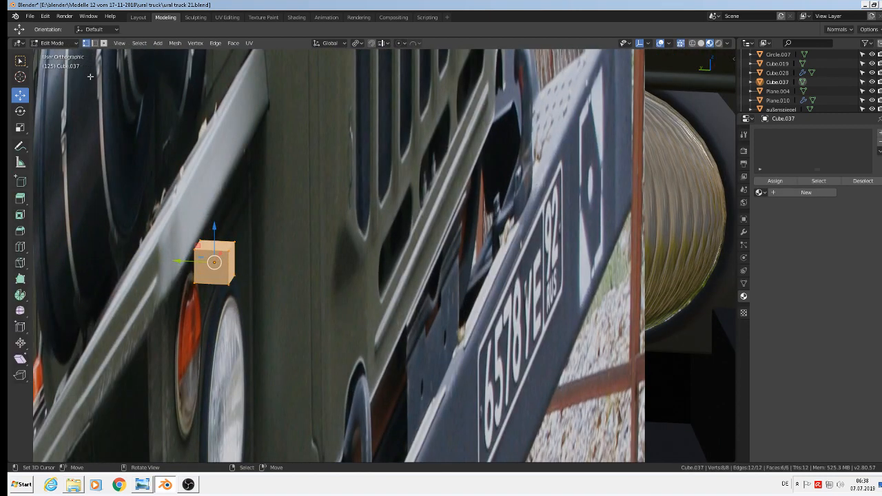
{"action": "key", "text": "3"}
{"action": "left_click", "coordinate": [232, 263]}
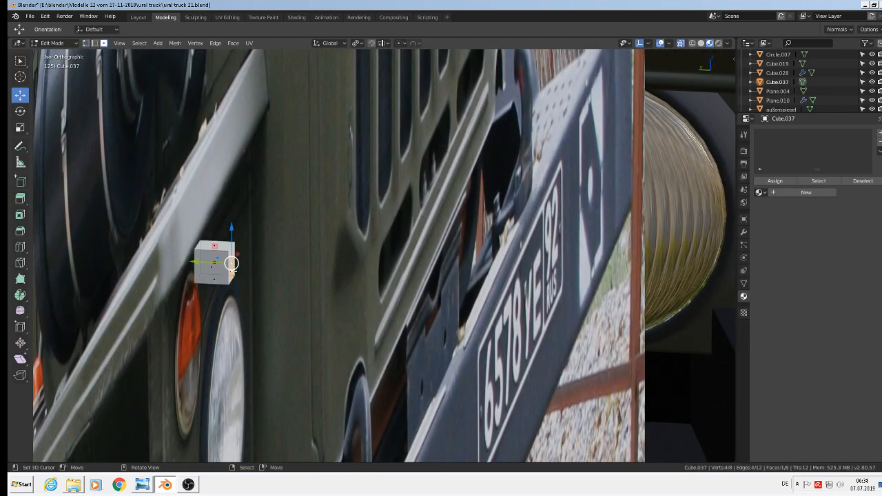
{"action": "key", "text": "e"}
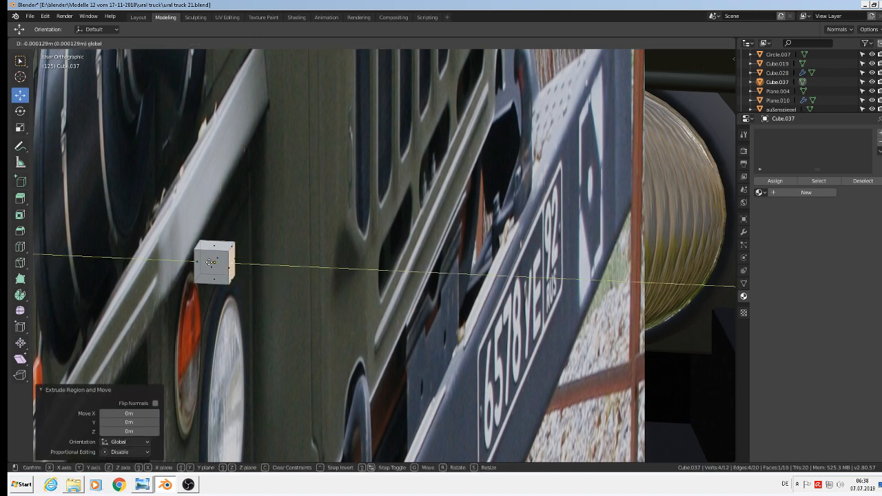
{"action": "left_click_drag", "start_coordinate": [243, 271], "coordinate": [234, 269]}
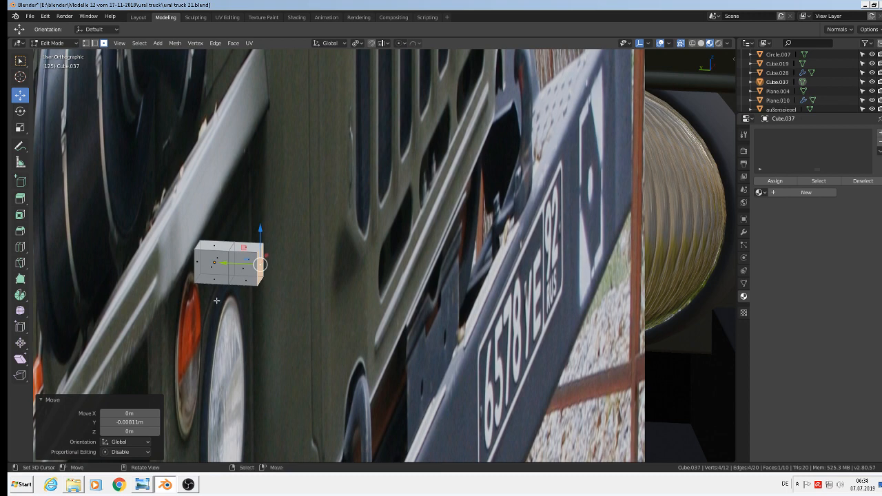
Step: Extrude the side face of the cube's front segment 0.0381 m along X to form the handle's grip
{"action": "middle_click_drag", "start_coordinate": [268, 246], "coordinate": [173, 272]}
{"action": "left_click", "coordinate": [253, 252]}
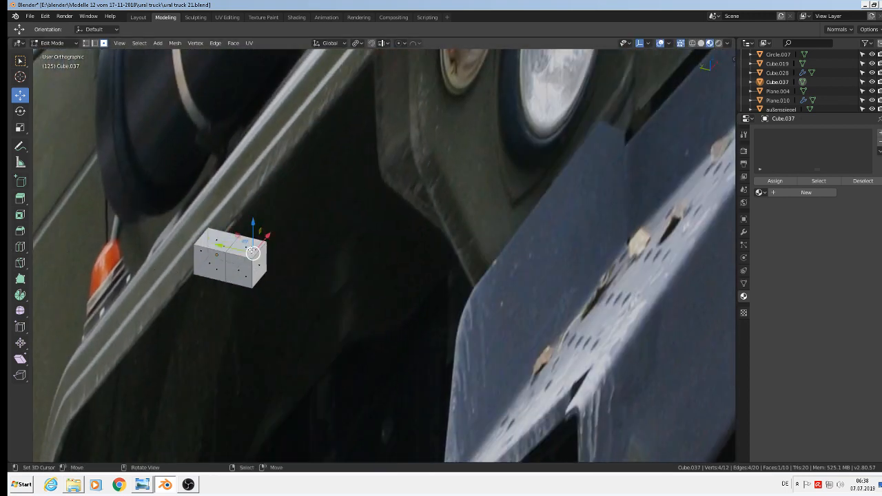
{"action": "middle_click_drag", "start_coordinate": [304, 263], "coordinate": [472, 366]}
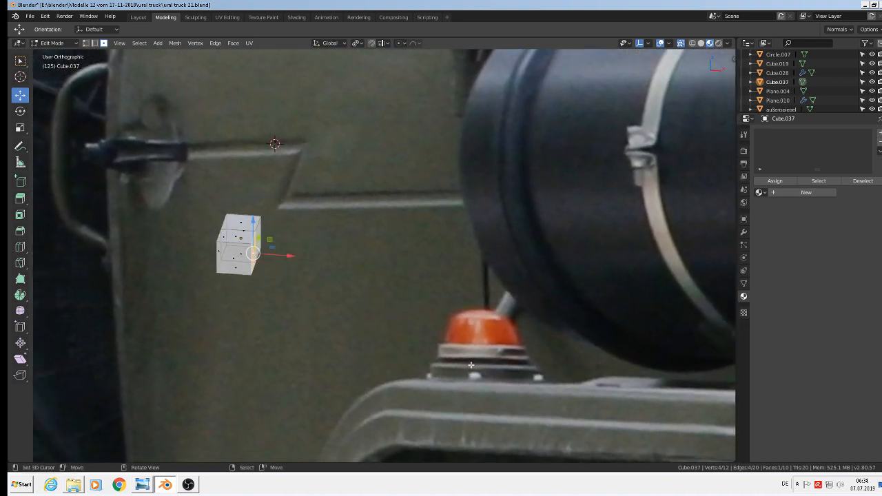
{"action": "key", "text": "e"}
{"action": "right_click", "coordinate": [381, 331]}
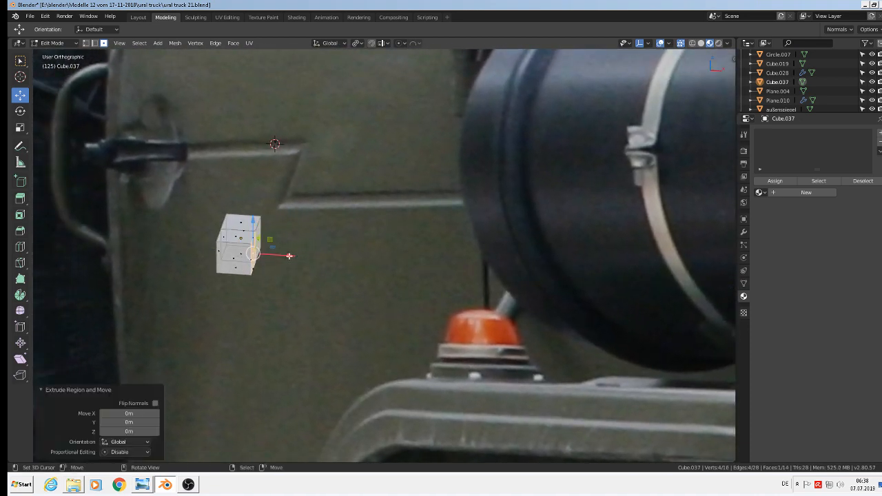
{"action": "left_click_drag", "start_coordinate": [289, 256], "coordinate": [423, 277]}
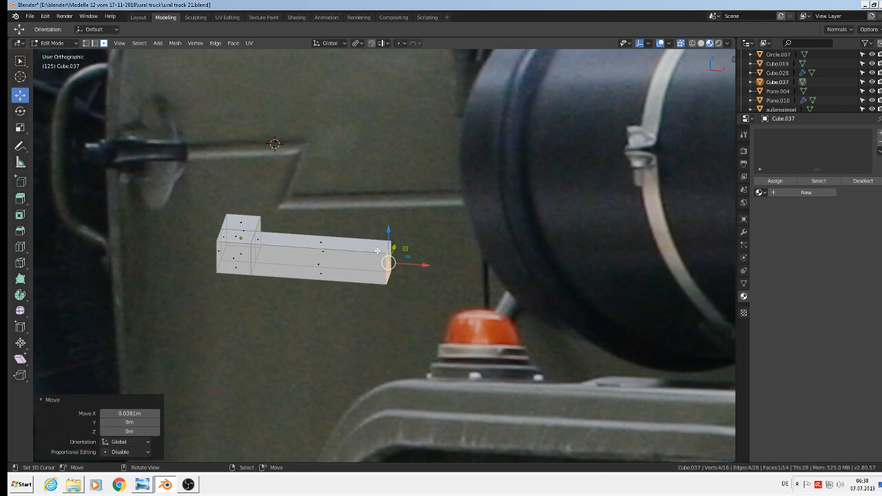
Step: Taper the grip by scaling its end face to 0.571 along Z
{"action": "middle_click_drag", "start_coordinate": [388, 265], "coordinate": [383, 251]}
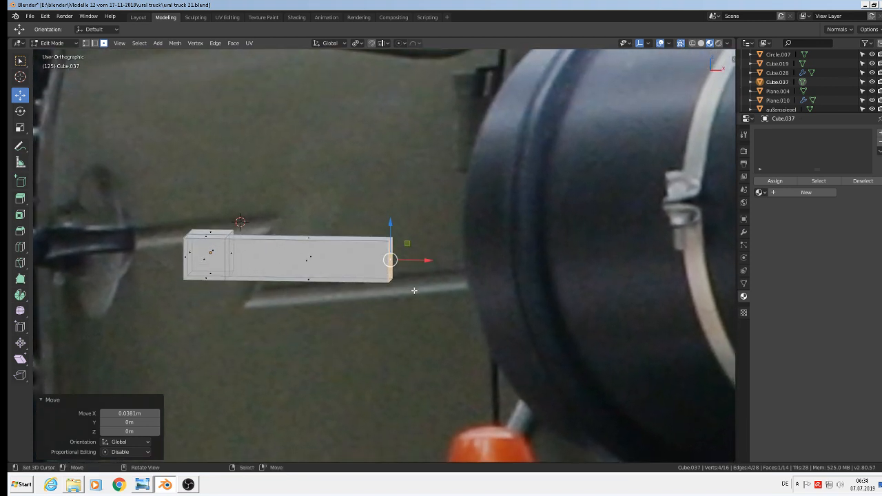
{"action": "key", "text": "s"}
{"action": "key", "text": "z"}
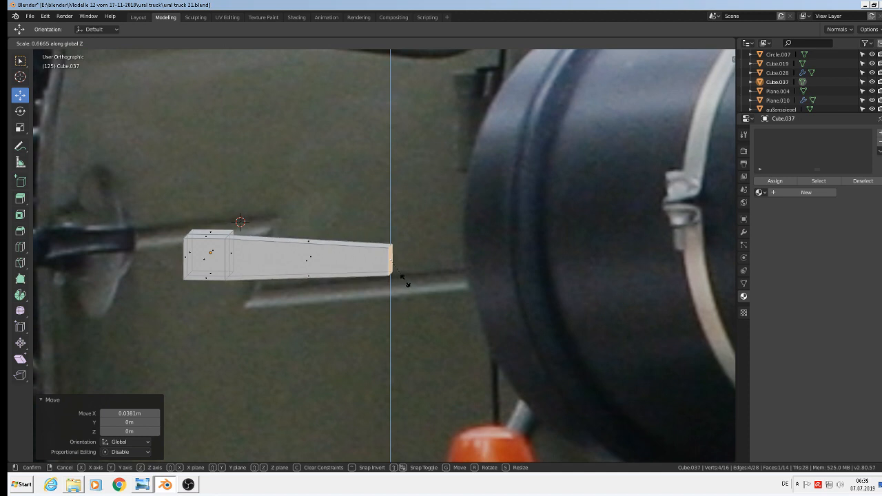
{"action": "left_click", "coordinate": [399, 276]}
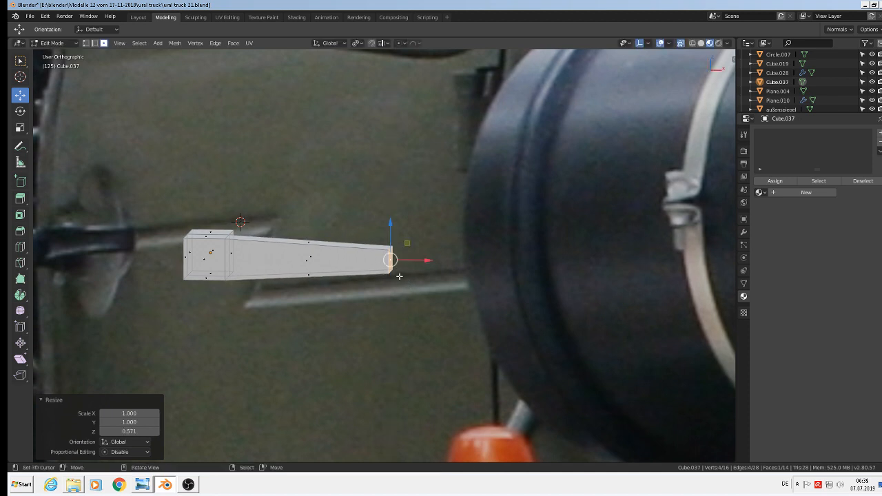
Step: Add one loop cut across the grip and slide it close to the tip with a factor of 0.911
{"action": "key", "text": "ctrl+r"}
{"action": "left_click", "coordinate": [376, 253]}
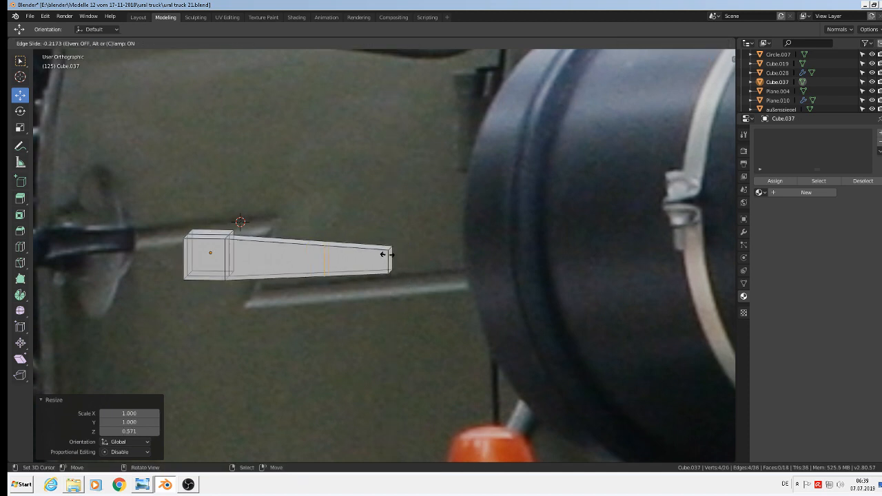
{"action": "left_click", "coordinate": [443, 264]}
Step: Extrude the small rear face at the grip's tip 0.00731 m along Y, back towards the door
{"action": "middle_click_drag", "start_coordinate": [427, 267], "coordinate": [382, 275]}
{"action": "scroll", "coordinate": [67, 87], "scroll_direction": "up", "scroll_amount": 1}
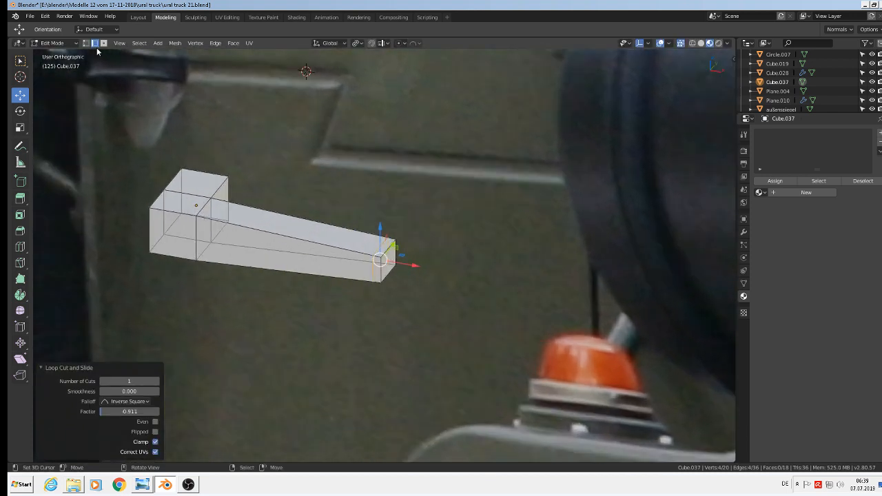
{"action": "left_click", "coordinate": [103, 43]}
{"action": "left_click", "coordinate": [393, 252]}
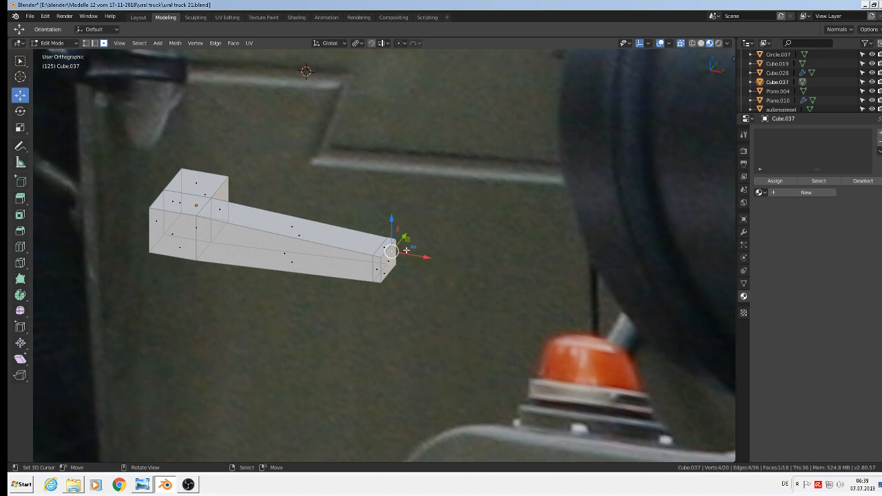
{"action": "key", "text": "e"}
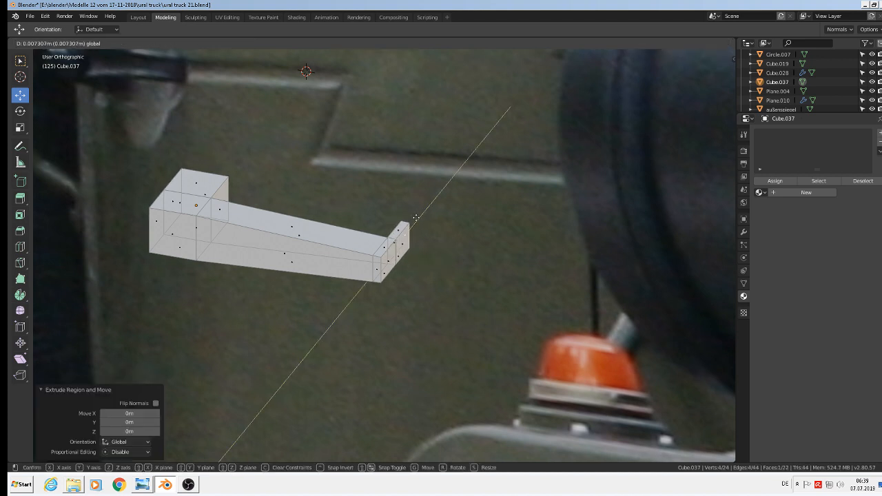
{"action": "left_click", "coordinate": [417, 220]}
{"action": "middle_click_drag", "start_coordinate": [242, 208], "coordinate": [253, 224]}
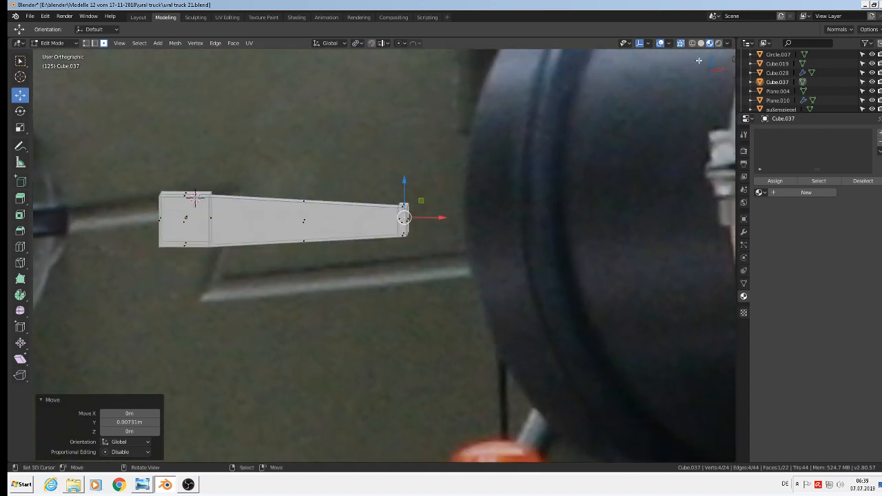
Step: Turn off X-ray and add two evenly spaced lengthwise loop cuts around the handle
{"action": "left_click", "coordinate": [679, 43]}
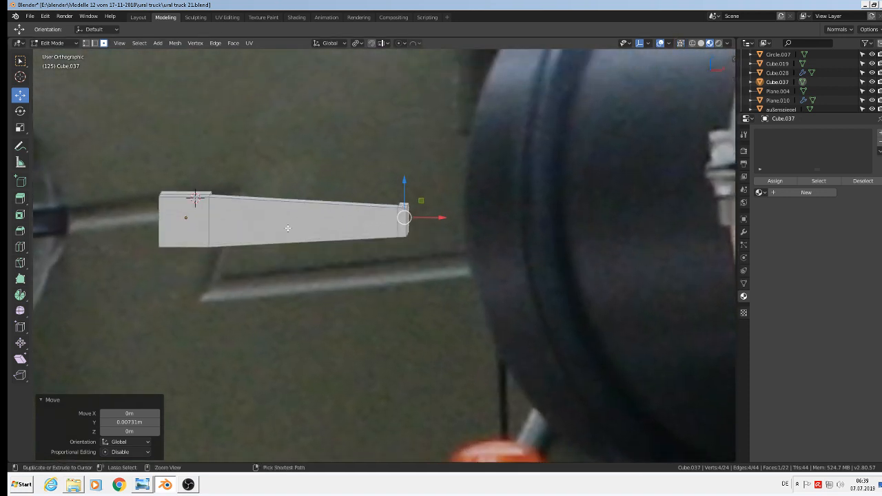
{"action": "key", "text": "ctrl+r"}
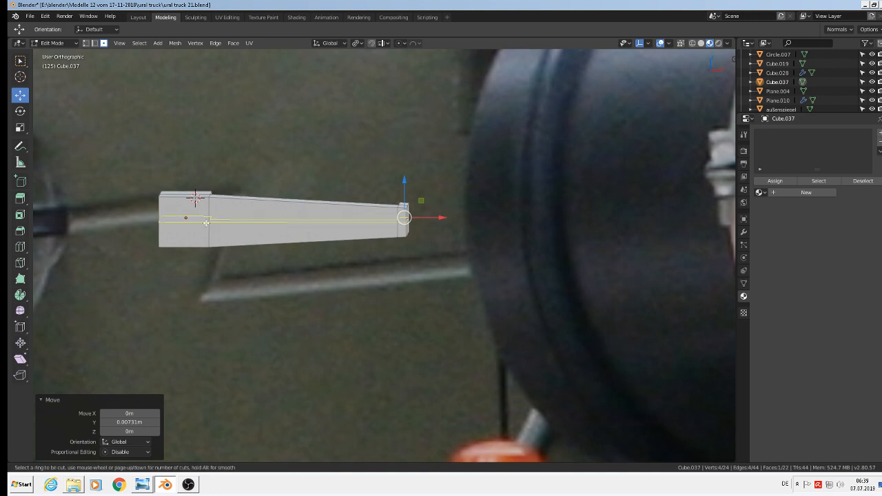
{"action": "scroll", "coordinate": [206, 223], "scroll_direction": "up", "scroll_amount": 1}
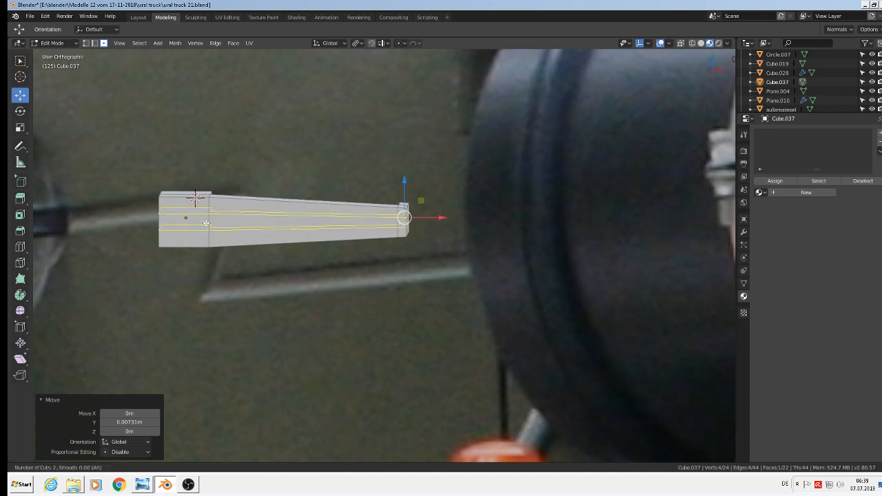
{"action": "left_click", "coordinate": [206, 222]}
{"action": "right_click", "coordinate": [206, 222]}
{"action": "key", "text": "s"}
{"action": "key", "text": "z"}
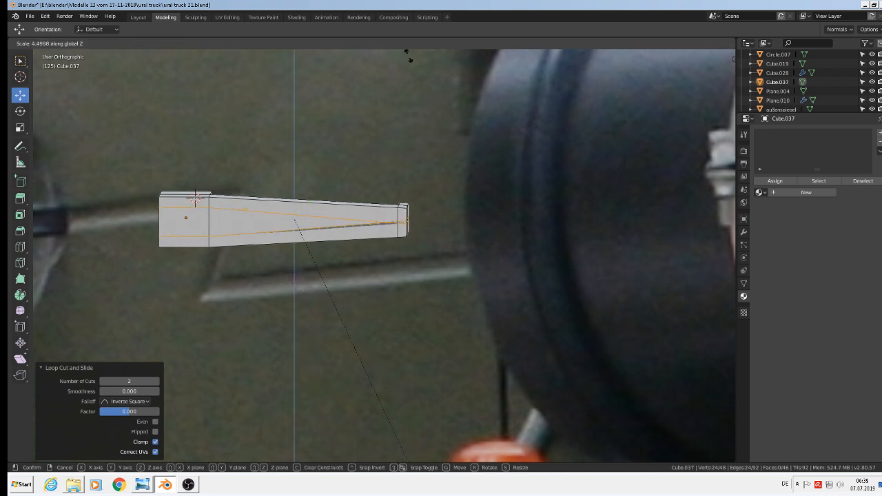
{"action": "right_click", "coordinate": [429, 126]}
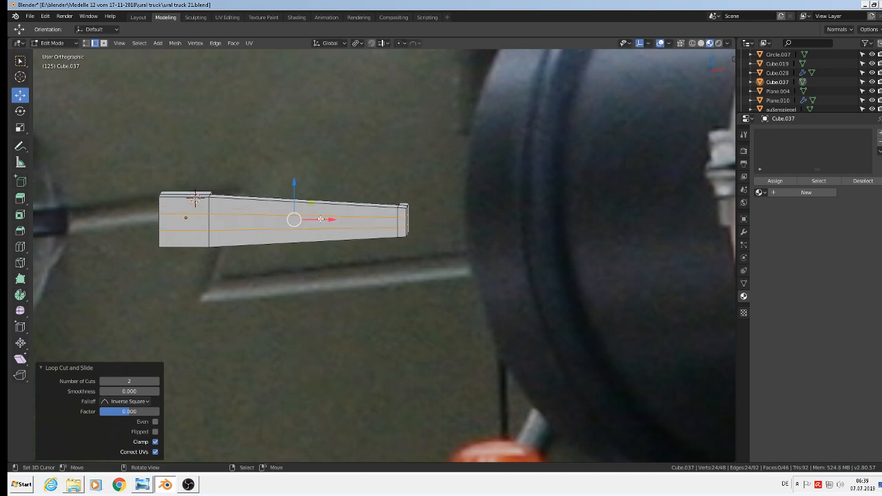
Step: Move the upper lengthwise edge loop up 0.000711 m along Z
{"action": "left_click", "coordinate": [262, 215], "text": "alt"}
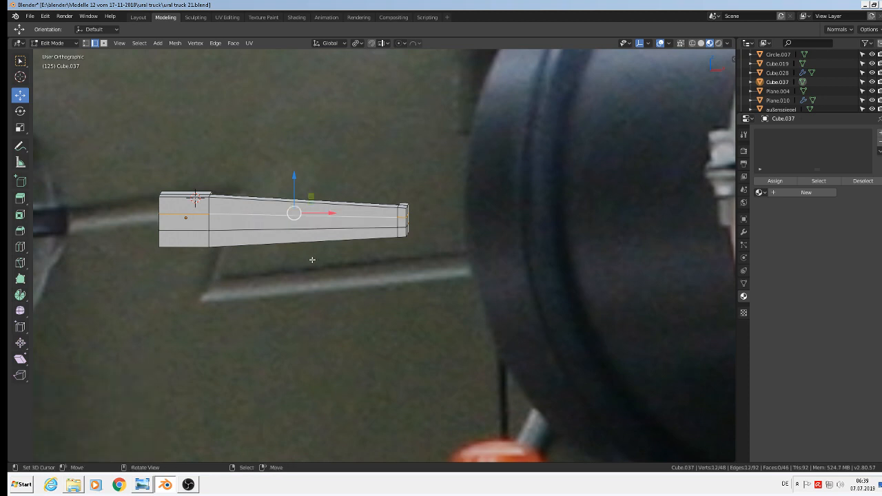
{"action": "left_click_drag", "start_coordinate": [294, 178], "coordinate": [297, 172]}
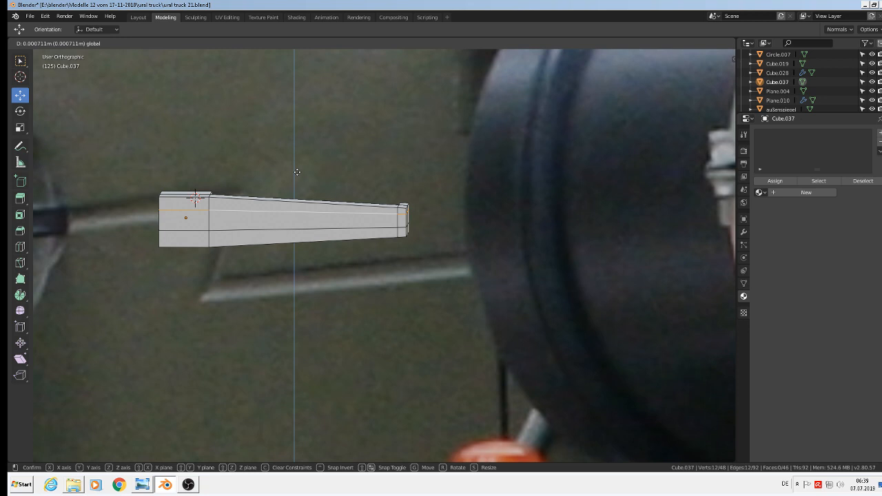
{"action": "left_click_drag", "start_coordinate": [297, 172], "coordinate": [297, 172]}
Step: Raise the upper loop's vertex where the grip meets the front segment by 0.000987 m along Z
{"action": "scroll", "coordinate": [297, 221], "scroll_direction": "up", "scroll_amount": 2}
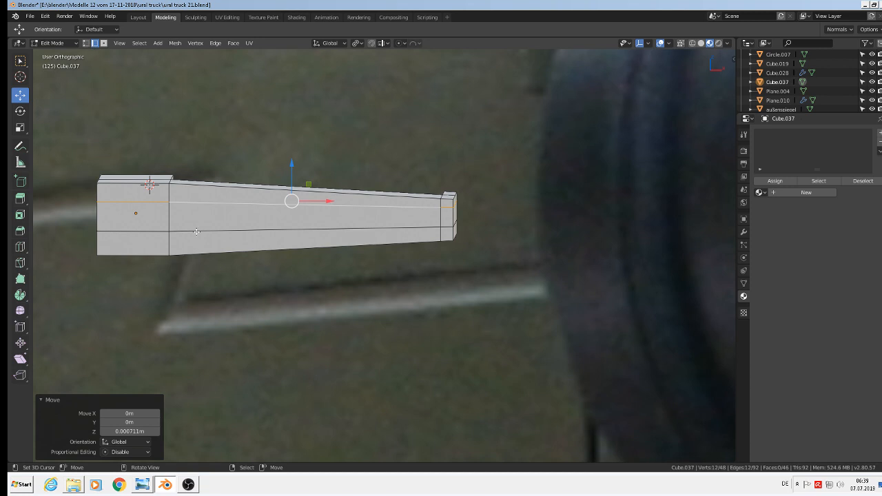
{"action": "left_click", "coordinate": [167, 198]}
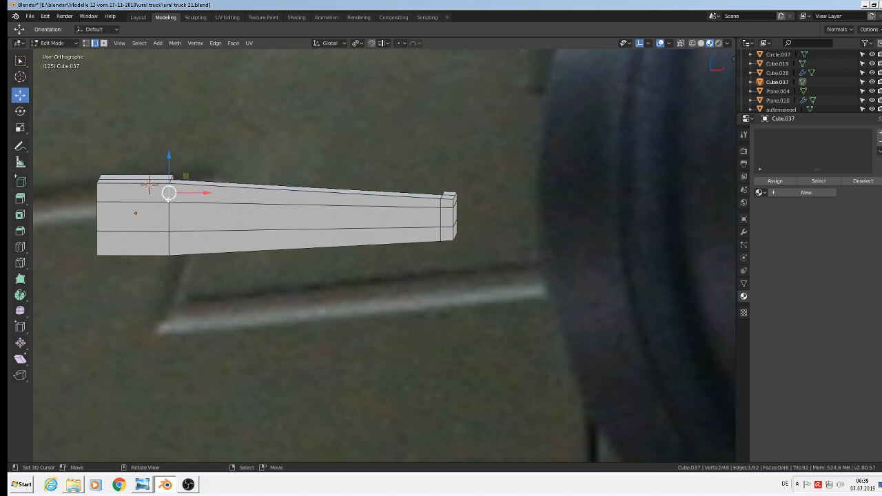
{"action": "left_click", "coordinate": [86, 43]}
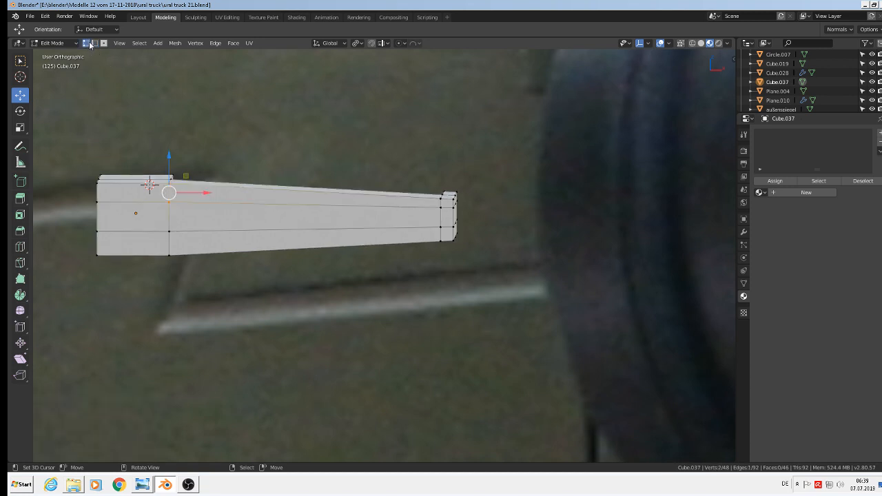
{"action": "left_click", "coordinate": [170, 201]}
{"action": "left_click_drag", "start_coordinate": [170, 170], "coordinate": [170, 164]}
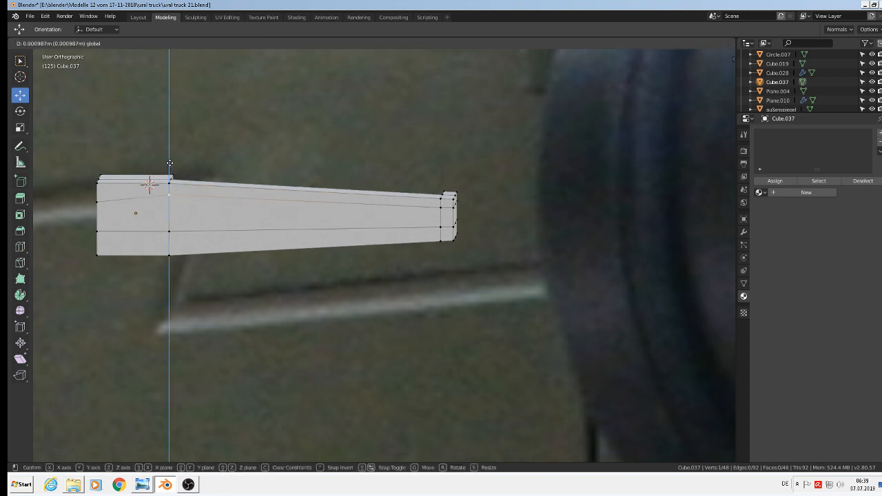
{"action": "left_click", "coordinate": [170, 162]}
{"action": "left_click", "coordinate": [96, 201]}
Step: Lower the lower loop's vertex where the grip meets the front segment by 0.00179 m along Z
{"action": "left_click", "coordinate": [169, 231]}
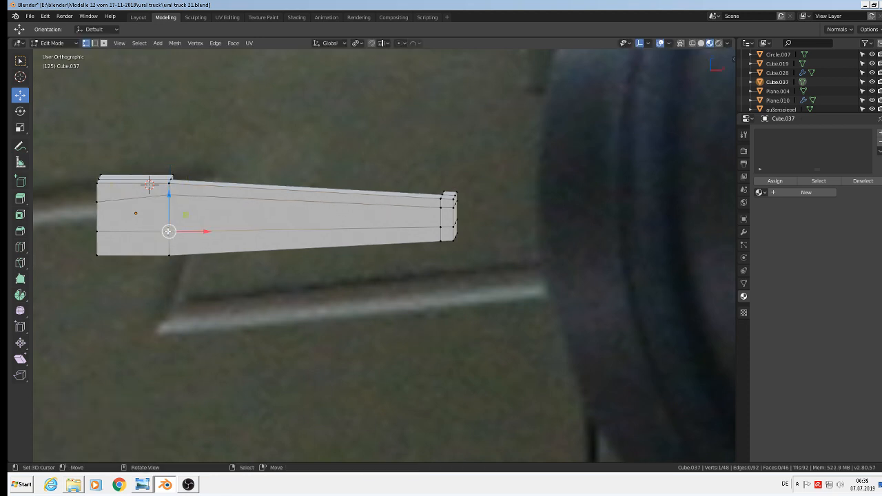
{"action": "key", "text": "g"}
{"action": "key", "text": "z"}
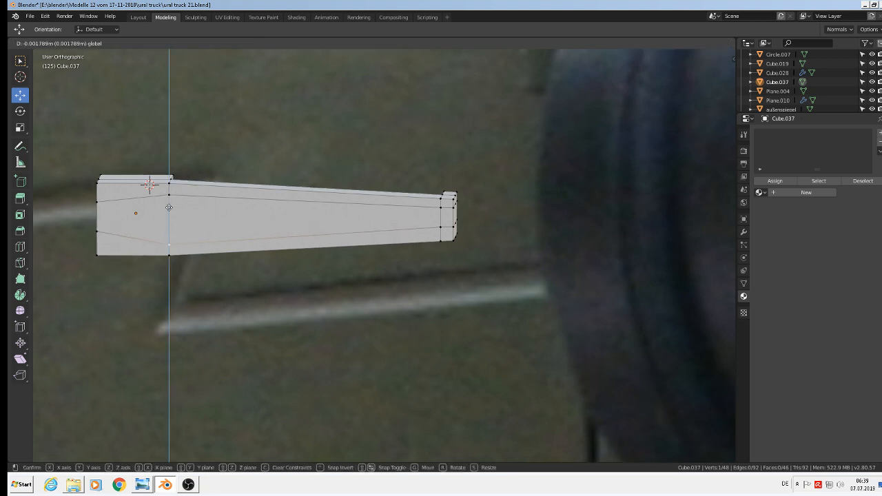
{"action": "left_click", "coordinate": [169, 207]}
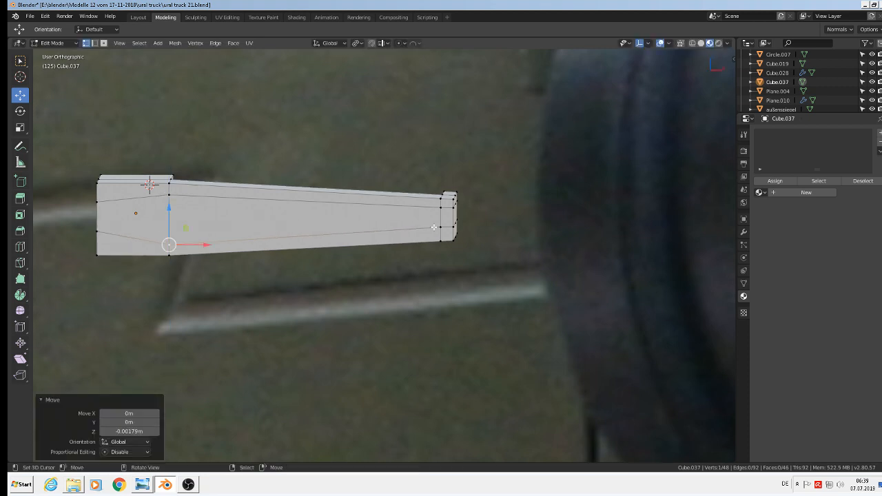
Step: Lower the lower loop's two vertices at the grip's tip by 0.000987 m along Z
{"action": "left_click", "coordinate": [441, 227]}
{"action": "left_click", "coordinate": [449, 227], "text": "shift"}
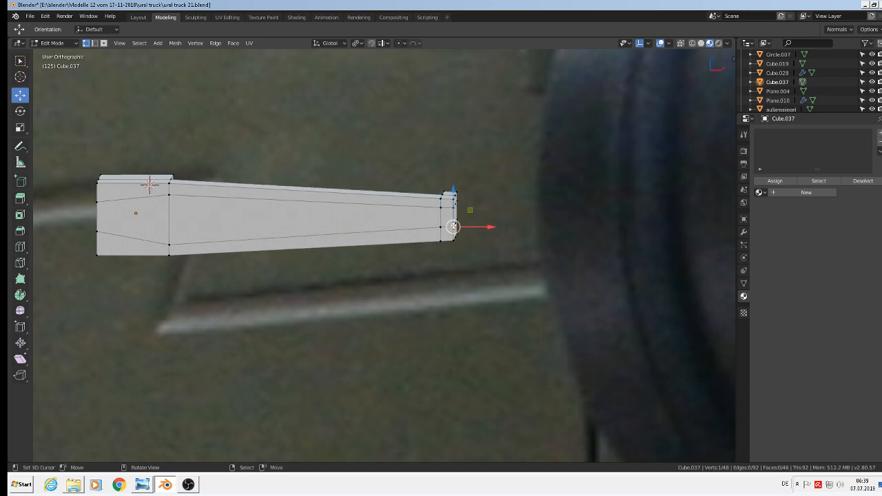
{"action": "left_click", "coordinate": [449, 192], "text": "shift"}
{"action": "left_click_drag", "start_coordinate": [448, 192], "coordinate": [448, 200]}
Step: Delete the two middle vertical edges at the grip's tip to open its front and end faces
{"action": "middle_click_drag", "start_coordinate": [285, 220], "coordinate": [319, 210]}
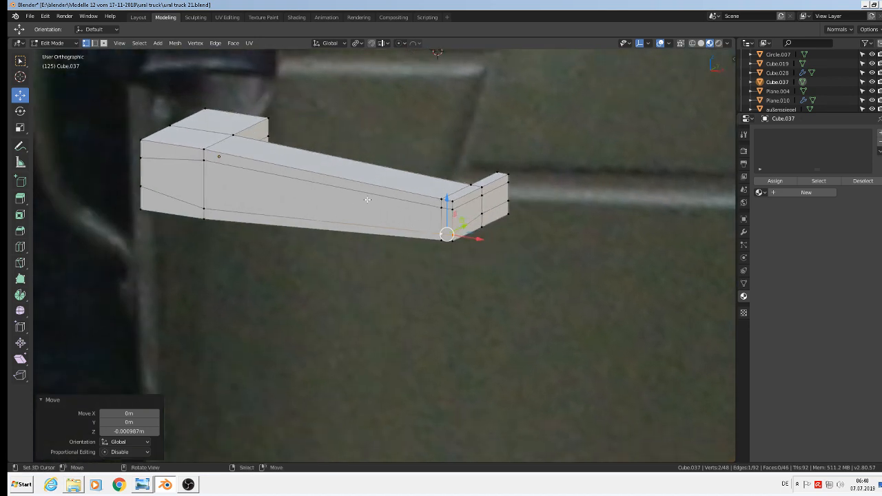
{"action": "scroll", "coordinate": [414, 210], "scroll_direction": "up", "scroll_amount": 3}
{"action": "scroll", "coordinate": [435, 215], "scroll_direction": "down", "scroll_amount": 2}
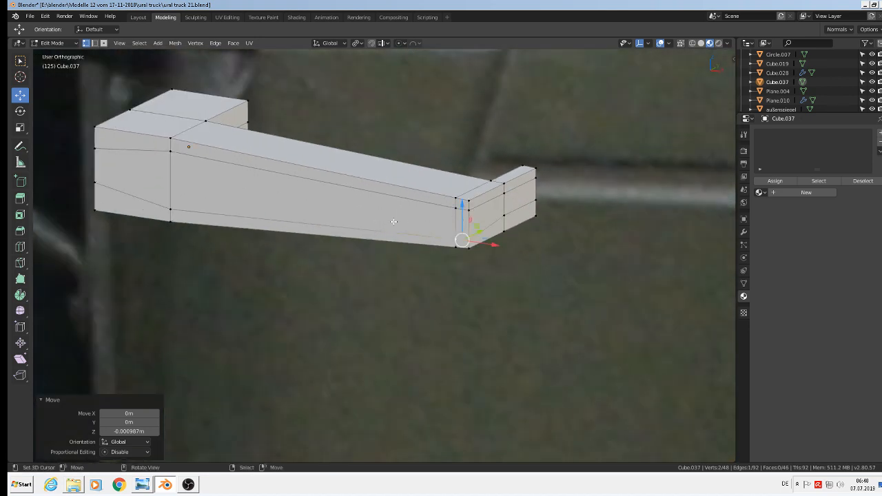
{"action": "left_click", "coordinate": [94, 43]}
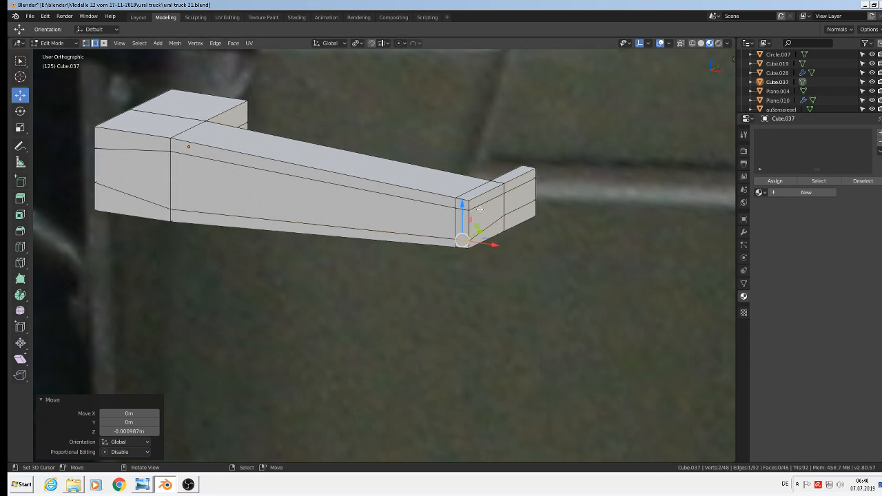
{"action": "right_click", "coordinate": [455, 224]}
{"action": "right_click", "coordinate": [469, 225]}
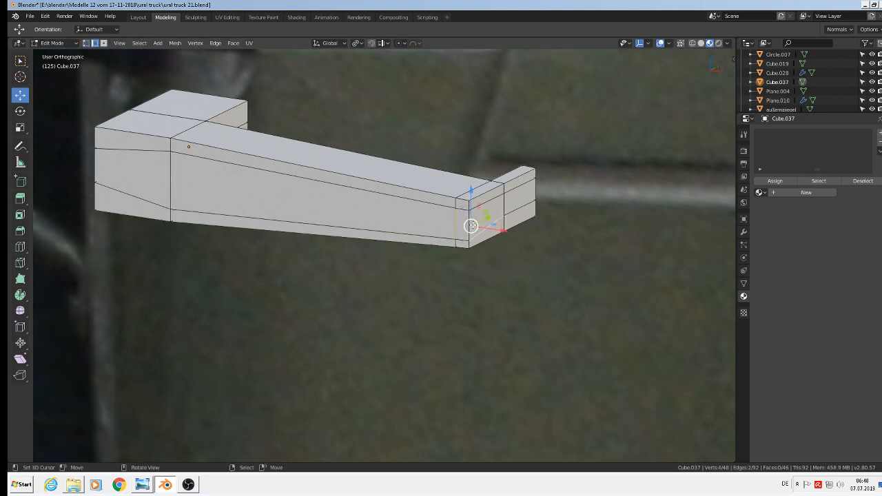
{"action": "right_click", "coordinate": [457, 224], "text": "shift"}
{"action": "key", "text": "x"}
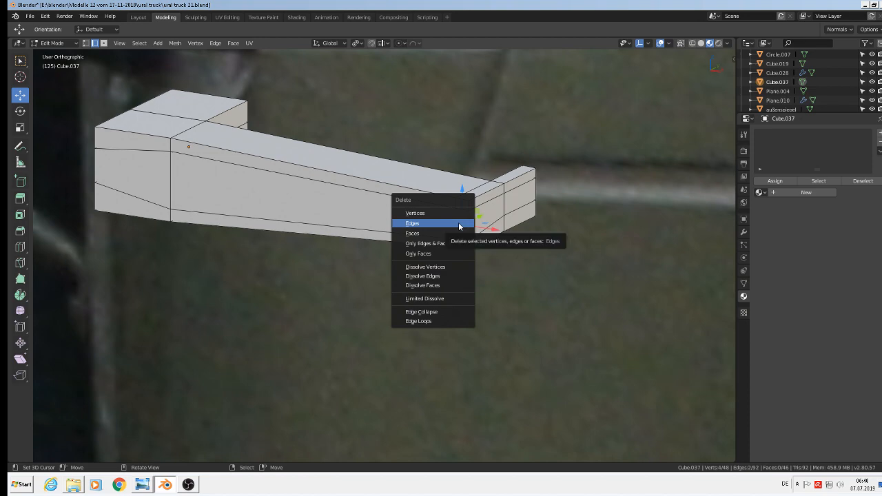
{"action": "left_click", "coordinate": [460, 228]}
Step: Extrude the front opening's upper, inner and lower edges inward along Y and fill them with a recessed face
{"action": "middle_click_drag", "start_coordinate": [452, 222], "coordinate": [432, 212]}
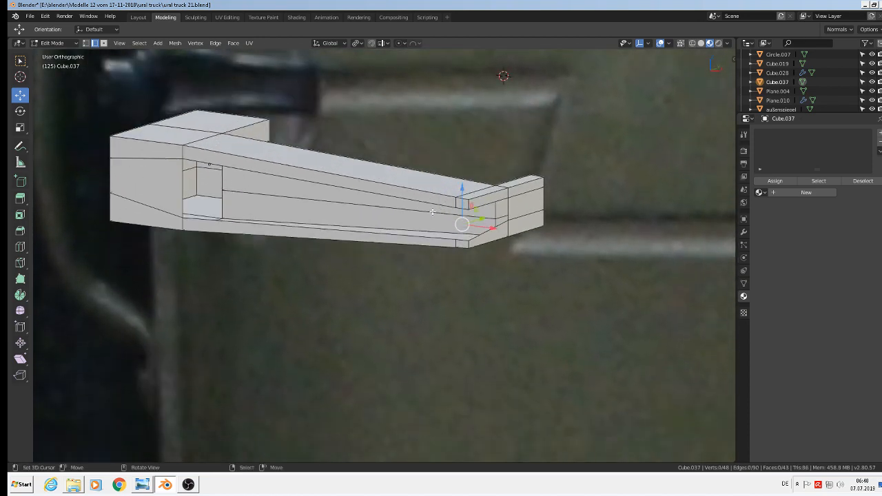
{"action": "right_click", "coordinate": [286, 181]}
{"action": "right_click", "coordinate": [182, 181], "text": "shift"}
{"action": "right_click", "coordinate": [244, 225], "text": "shift"}
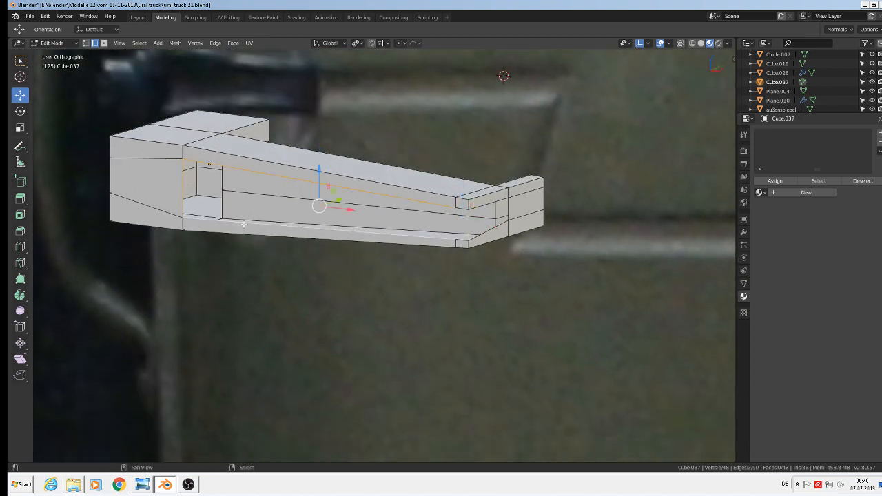
{"action": "middle_click_drag", "start_coordinate": [287, 238], "coordinate": [231, 263]}
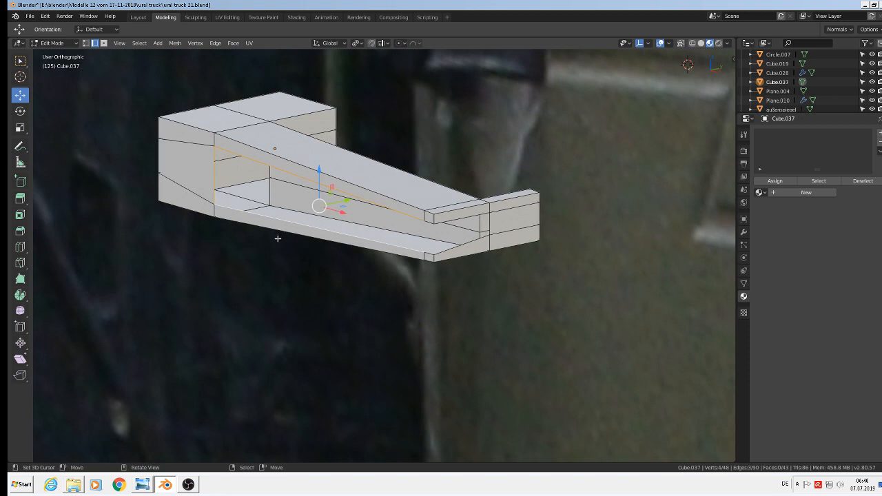
{"action": "key", "text": "e"}
{"action": "key", "text": "Escape"}
{"action": "left_click_drag", "start_coordinate": [343, 205], "coordinate": [373, 195]}
{"action": "key", "text": "f"}
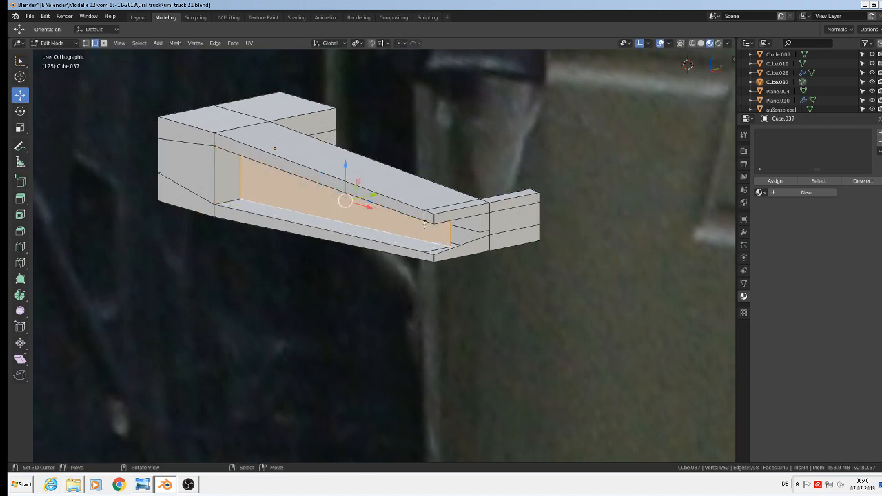
Step: Fill the gap between the recessed face's end edge and the inner vertical edge at the tip
{"action": "scroll", "coordinate": [467, 229], "scroll_direction": "up", "scroll_amount": 2}
{"action": "scroll", "coordinate": [451, 247], "scroll_direction": "up", "scroll_amount": 2}
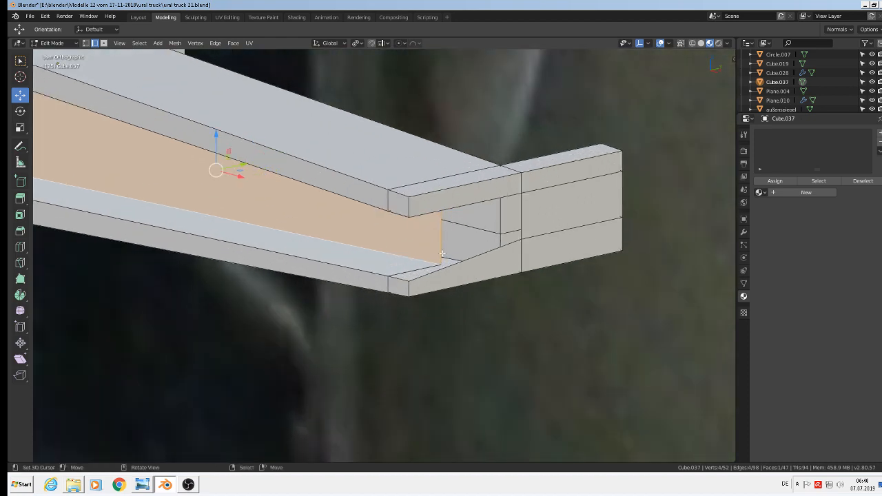
{"action": "right_click", "coordinate": [442, 254]}
{"action": "middle_click_drag", "start_coordinate": [469, 266], "coordinate": [479, 234]}
{"action": "scroll", "coordinate": [482, 269], "scroll_direction": "up", "scroll_amount": 2}
{"action": "right_click", "coordinate": [474, 231], "text": "shift"}
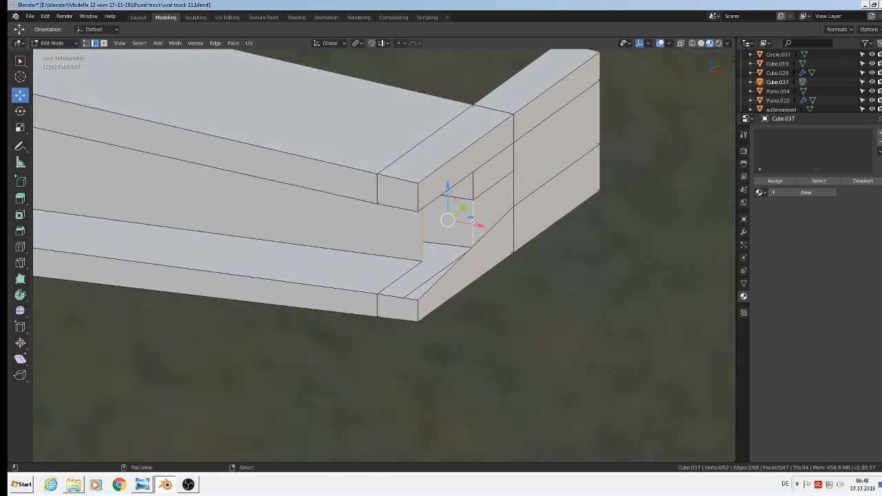
{"action": "key", "text": "f"}
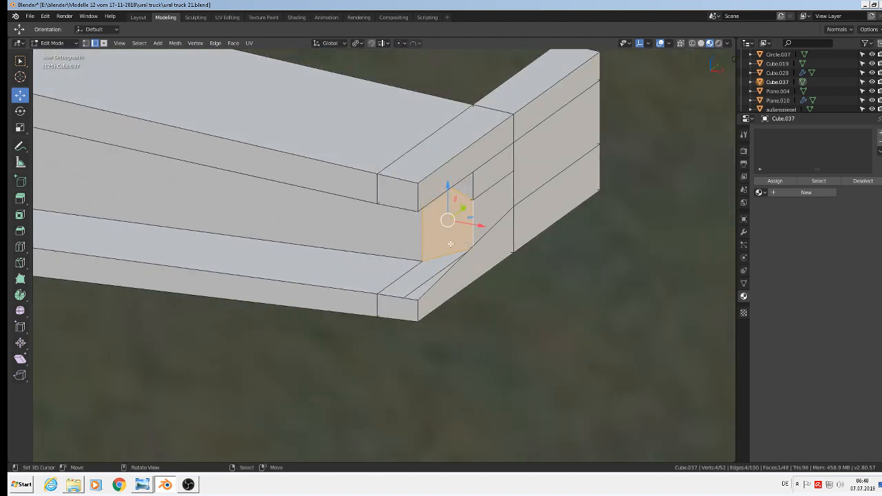
Step: Try to close the lower gap at the tip with a face and select the matching upper border edges
{"action": "right_click", "coordinate": [448, 253]}
{"action": "right_click", "coordinate": [393, 278], "text": "shift"}
{"action": "right_click", "coordinate": [405, 304], "text": "shift"}
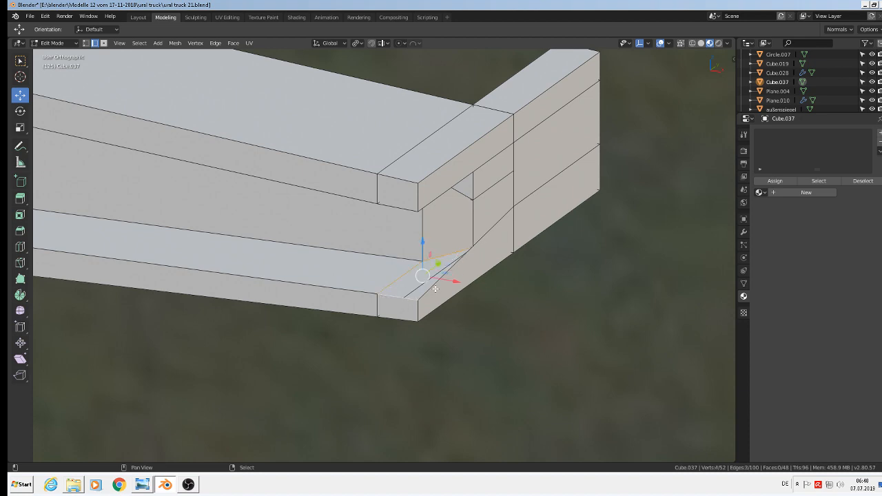
{"action": "right_click", "coordinate": [435, 290], "text": "shift"}
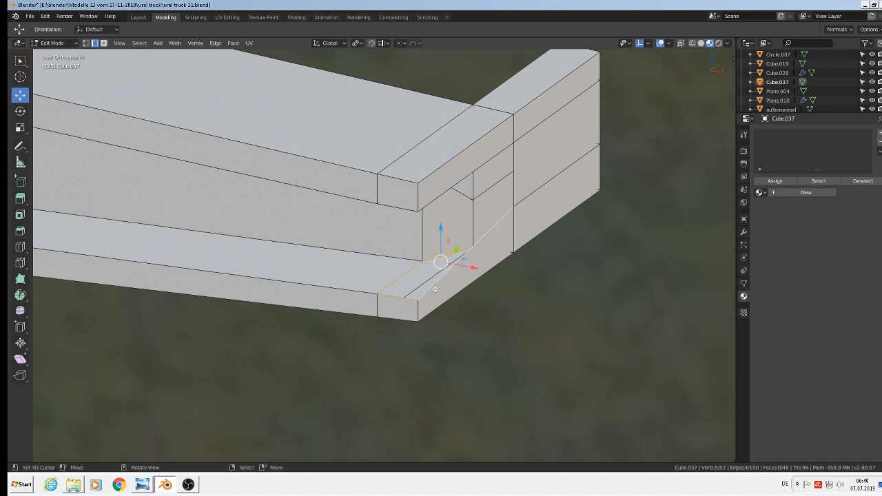
{"action": "middle_click_drag", "start_coordinate": [428, 263], "coordinate": [414, 298]}
{"action": "right_click", "coordinate": [409, 167]}
{"action": "right_click", "coordinate": [395, 140], "text": "shift"}
{"action": "right_click", "coordinate": [455, 160], "text": "shift"}
{"action": "middle_click_drag", "start_coordinate": [383, 211], "coordinate": [350, 211]}
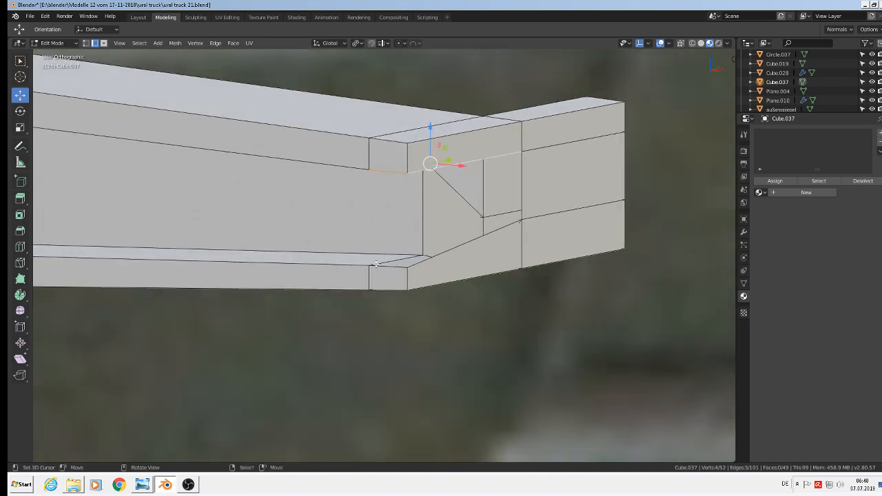
{"action": "middle_click_drag", "start_coordinate": [377, 265], "coordinate": [420, 268]}
Step: Undo the face fills made in the gaps at the grip's tip
{"action": "key", "text": "ctrl+z"}
{"action": "key", "text": "ctrl+z"}
{"action": "key", "text": "ctrl+z"}
{"action": "key", "text": "ctrl+z"}
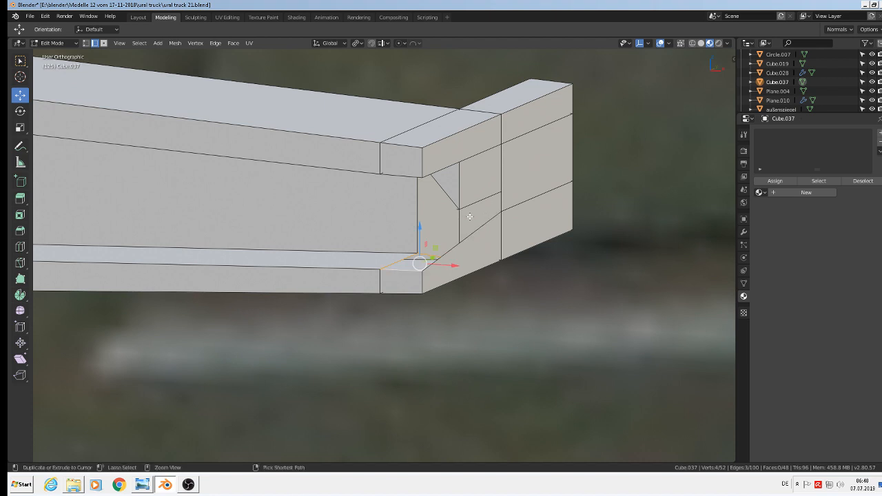
{"action": "middle_click_drag", "start_coordinate": [470, 217], "coordinate": [461, 259]}
{"action": "key", "text": "ctrl+z"}
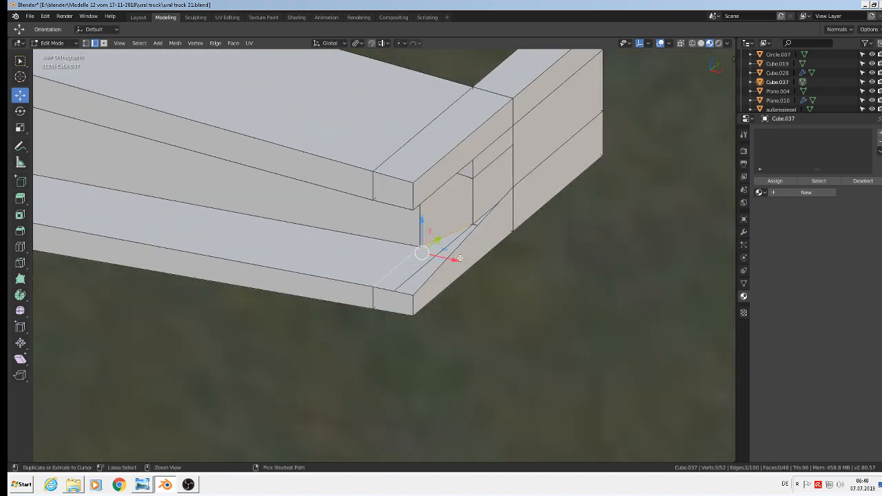
{"action": "key", "text": "f"}
{"action": "key", "text": "ctrl+z"}
{"action": "key", "text": "ctrl+z"}
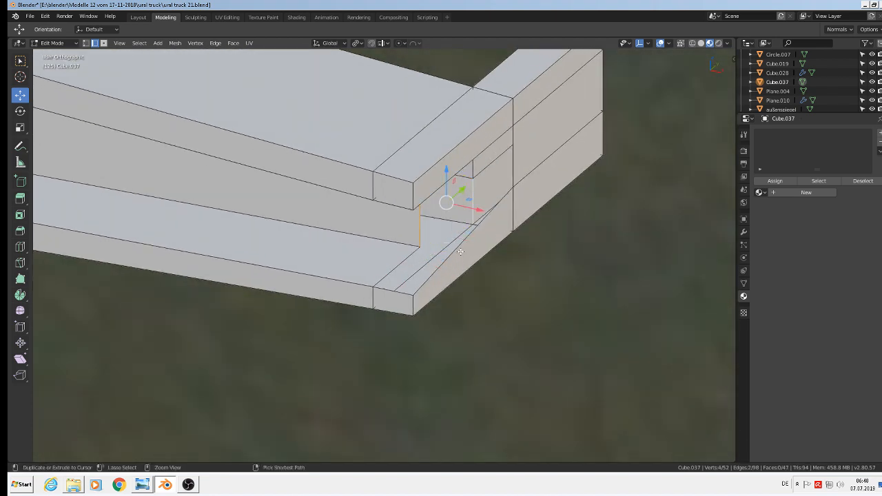
Step: Add two lengthwise loop cuts around the handle, one near its lower edge at factor 0.424 and one below the upper rim at 0.831
{"action": "middle_click_drag", "start_coordinate": [460, 252], "coordinate": [425, 210]}
{"action": "middle_click_drag", "start_coordinate": [429, 176], "coordinate": [493, 201]}
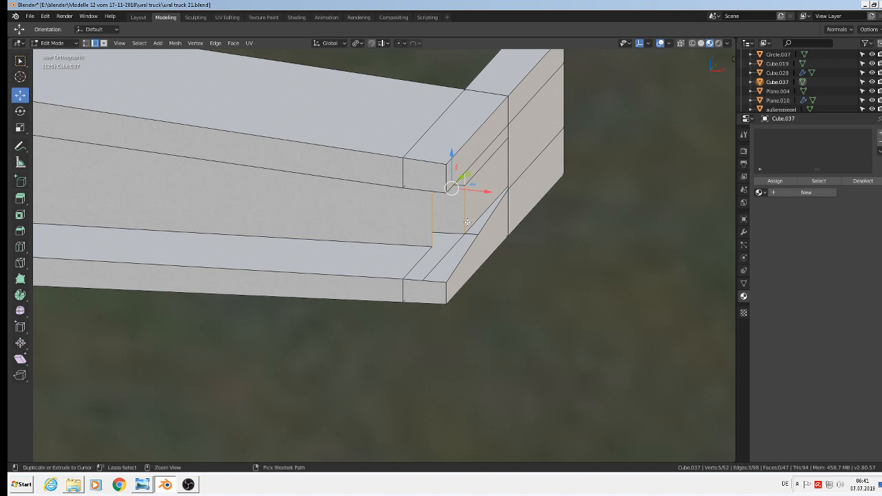
{"action": "key", "text": "ctrl+r"}
{"action": "left_click", "coordinate": [467, 223]}
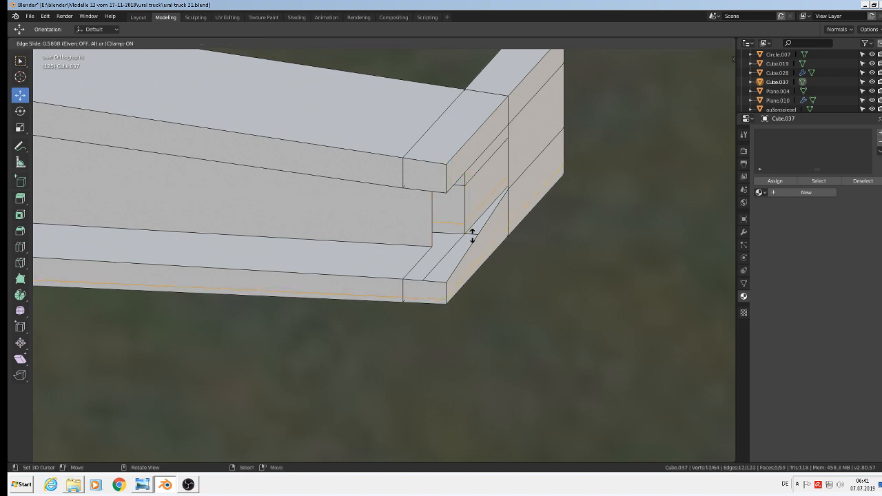
{"action": "left_click", "coordinate": [470, 235]}
{"action": "middle_click_drag", "start_coordinate": [470, 235], "coordinate": [457, 184]}
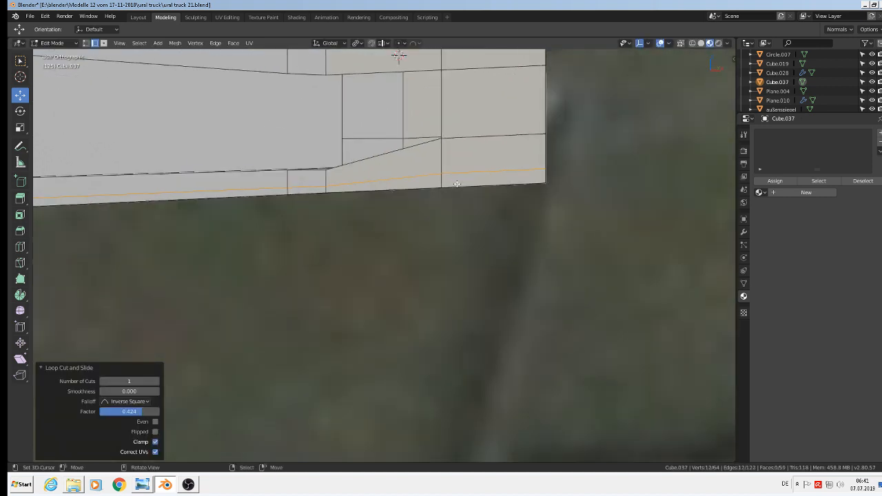
{"action": "key", "text": "r"}
{"action": "left_click", "coordinate": [415, 94]}
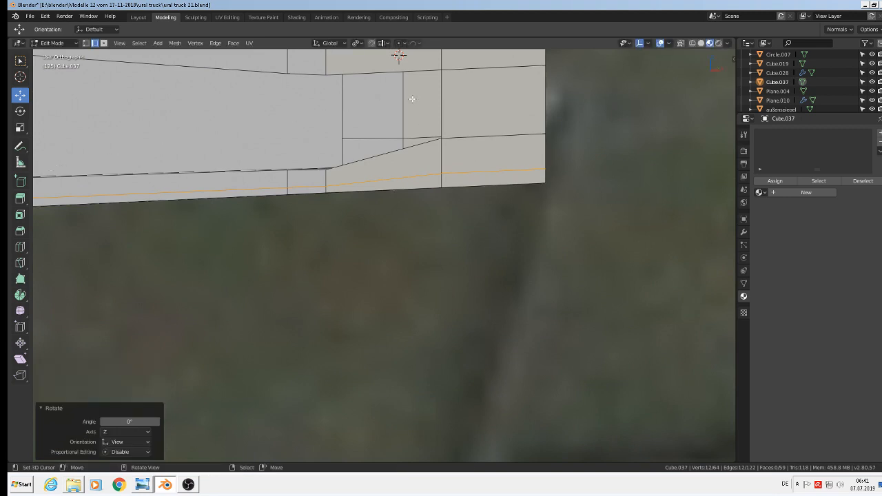
{"action": "key", "text": "ctrl+r"}
{"action": "left_click", "coordinate": [411, 96]}
{"action": "left_click", "coordinate": [413, 69]}
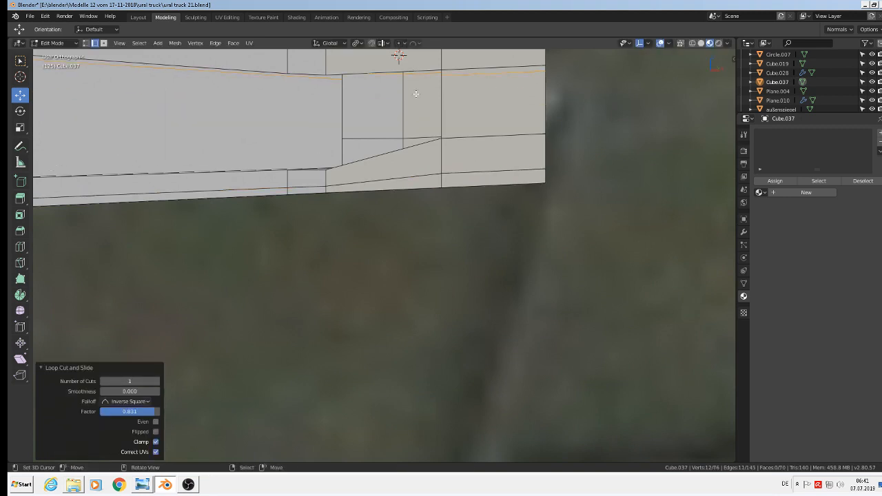
Step: Fill the gap between the recessed face's end edge and the inner vertical edges at the grip's tip with a face
{"action": "middle_click_drag", "start_coordinate": [413, 69], "coordinate": [476, 144]}
{"action": "left_click", "coordinate": [476, 144]}
{"action": "left_click", "coordinate": [484, 177], "text": "shift"}
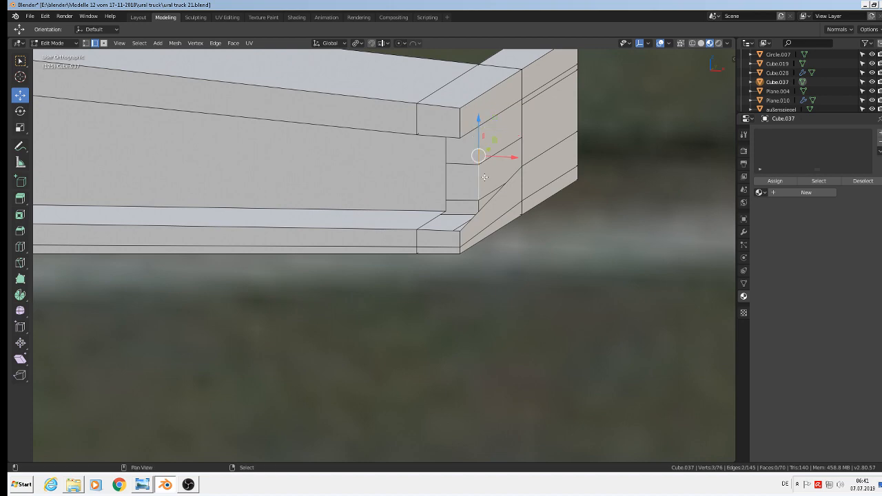
{"action": "left_click", "coordinate": [444, 175], "text": "shift"}
{"action": "key", "text": "f"}
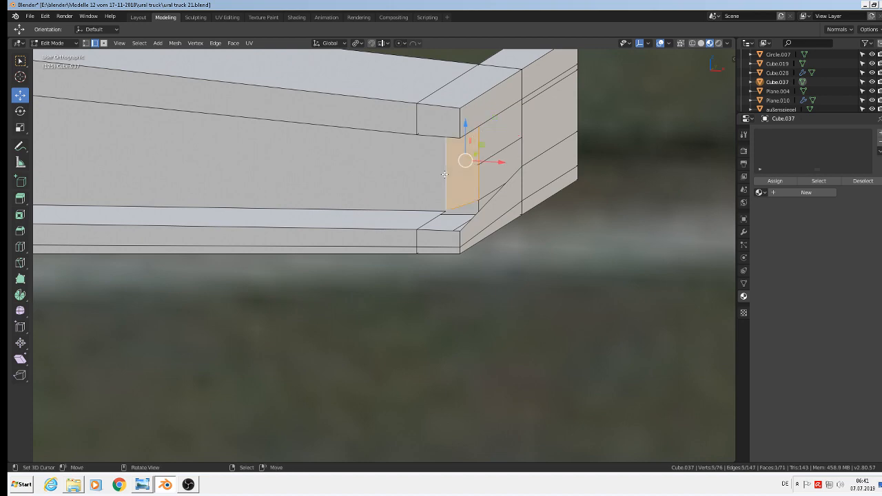
{"action": "middle_click_drag", "start_coordinate": [445, 175], "coordinate": [477, 138]}
Step: Fill the side opening between the inner vertical edges and the outer vertical edge at the grip's tip
{"action": "key", "text": "ctrl+z"}
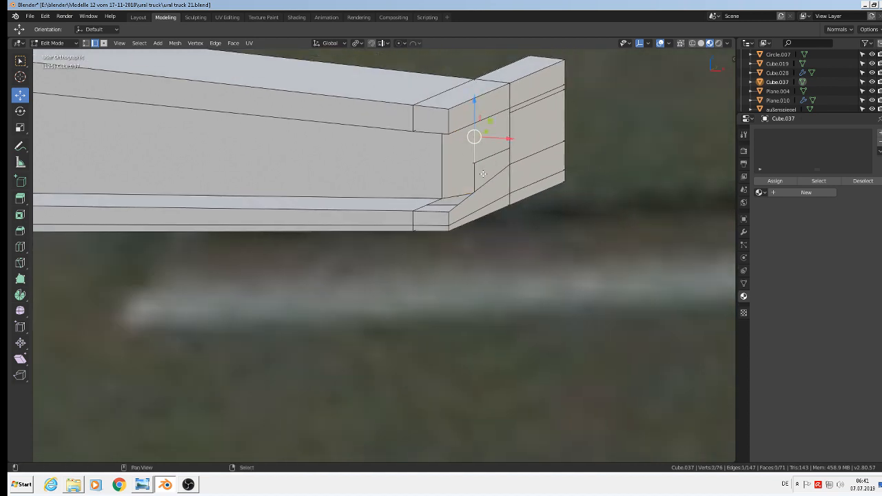
{"action": "key", "text": "ctrl+z"}
{"action": "left_click", "coordinate": [512, 139], "text": "shift"}
{"action": "scroll", "coordinate": [515, 122], "scroll_direction": "up", "scroll_amount": 3}
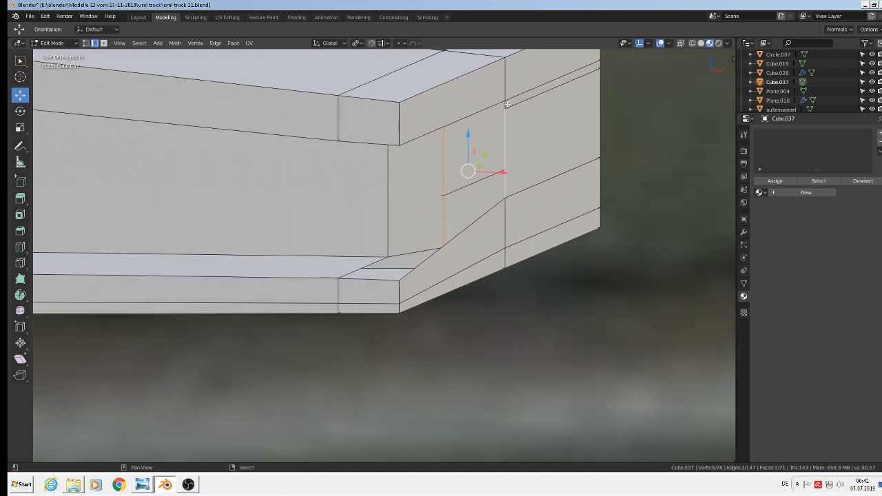
{"action": "left_click", "coordinate": [519, 169], "text": "shift"}
{"action": "key", "text": "f"}
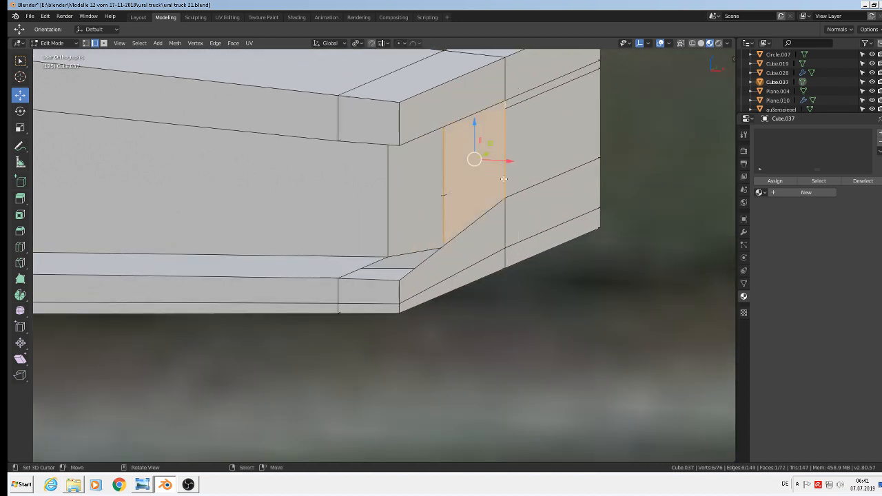
{"action": "middle_click_drag", "start_coordinate": [523, 168], "coordinate": [490, 236]}
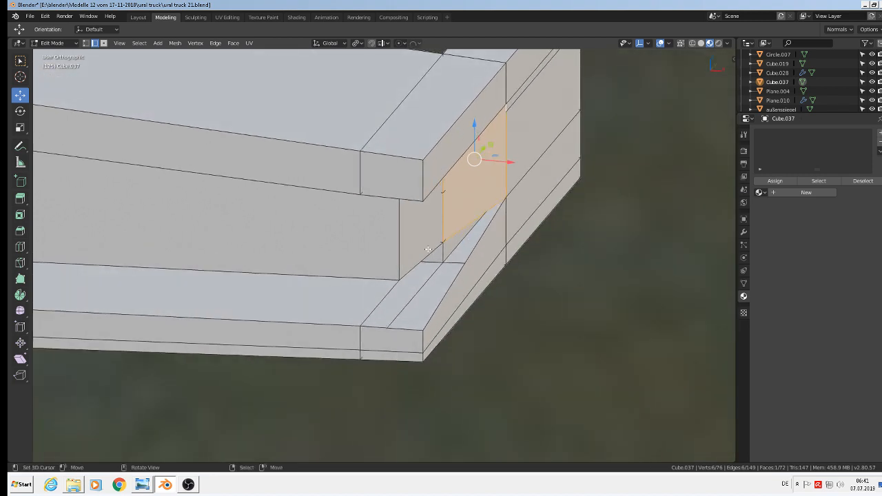
Step: Select the border edges of the lower opening at the grip's tip and close it with a face
{"action": "key", "text": "ctrl+z"}
{"action": "left_click", "coordinate": [495, 235], "text": "shift"}
{"action": "left_click", "coordinate": [469, 276], "text": "shift"}
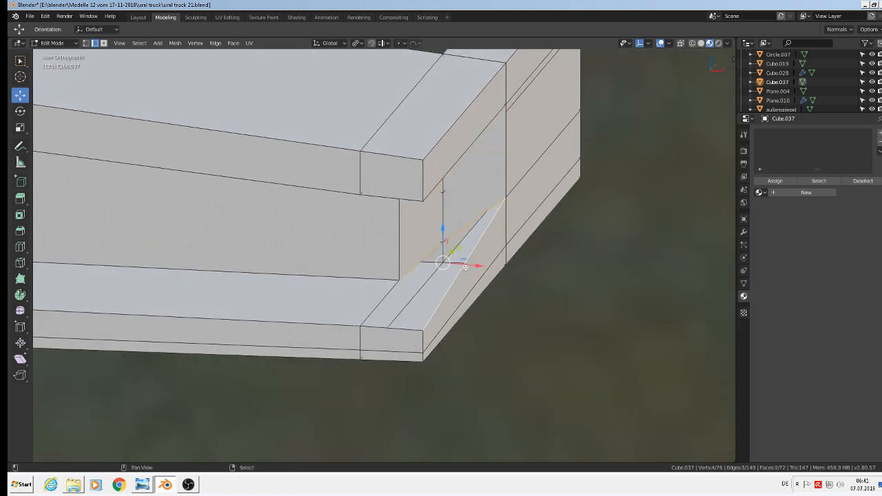
{"action": "left_click", "coordinate": [407, 328], "text": "shift"}
{"action": "left_click", "coordinate": [368, 292], "text": "shift"}
{"action": "left_click", "coordinate": [382, 280], "text": "shift"}
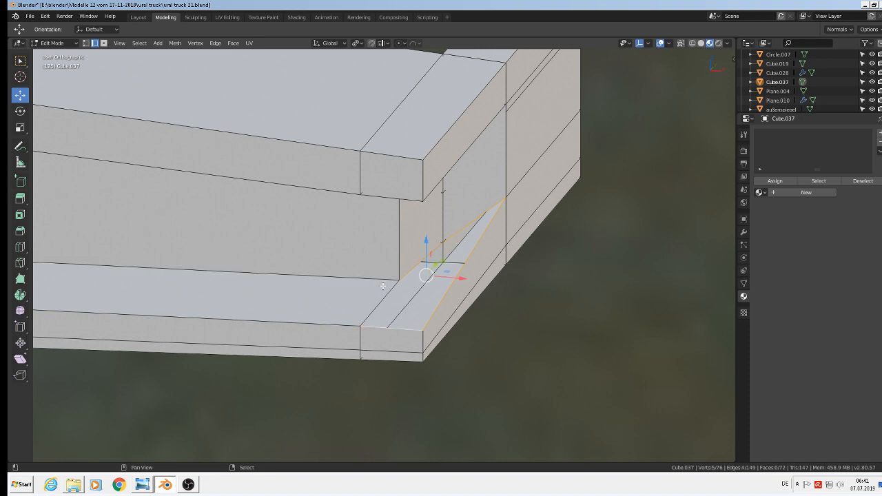
{"action": "key", "text": "f"}
{"action": "middle_click_drag", "start_coordinate": [385, 298], "coordinate": [414, 232]}
{"action": "key", "text": "Tab"}
{"action": "key", "text": "Tab"}
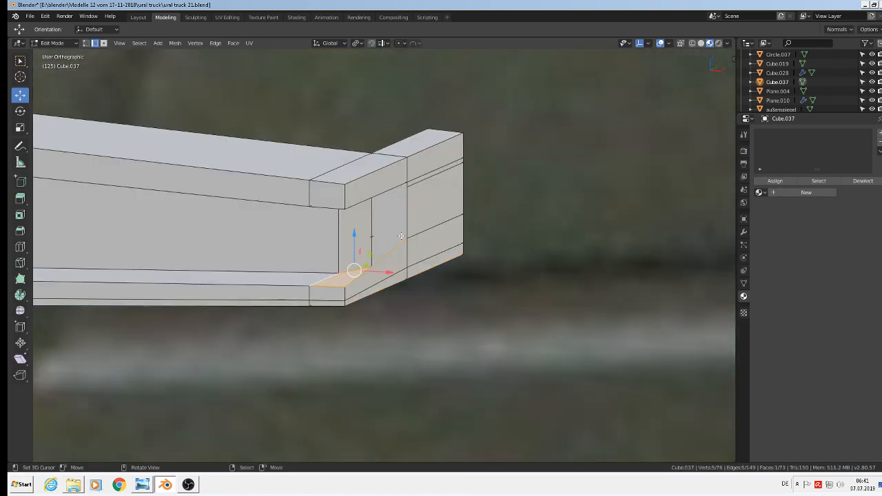
Step: Move the horizontal edge on the tip's front face down along Z by 0.000937 m, towards the lower loop cut
{"action": "scroll", "coordinate": [413, 235], "scroll_direction": "up", "scroll_amount": 4}
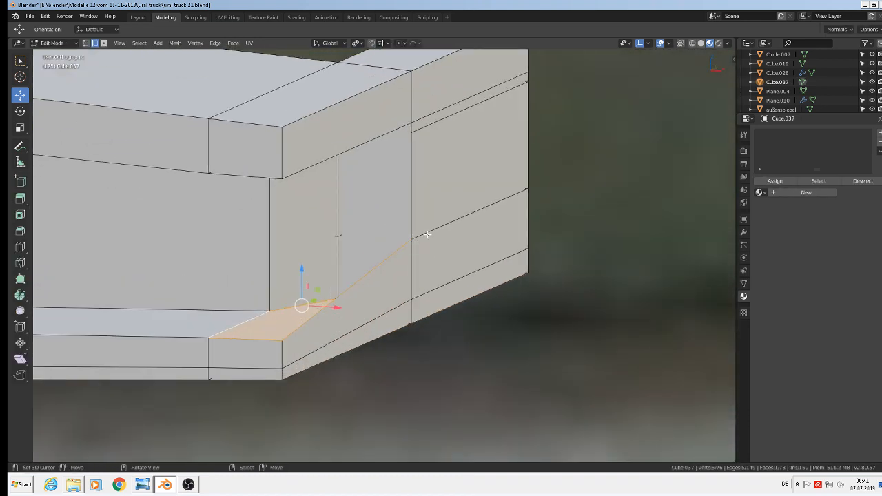
{"action": "left_click", "coordinate": [482, 205]}
{"action": "key", "text": "g"}
{"action": "key", "text": "z"}
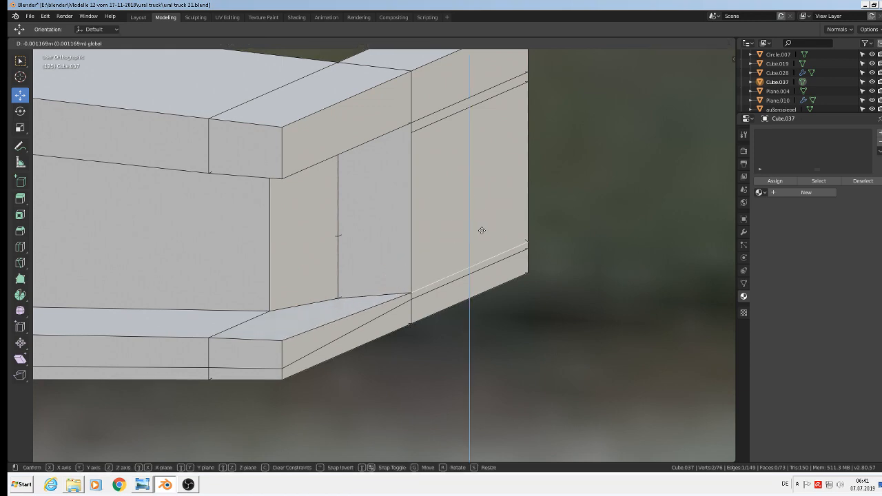
{"action": "left_click", "coordinate": [475, 219]}
{"action": "middle_click_drag", "start_coordinate": [475, 219], "coordinate": [338, 242]}
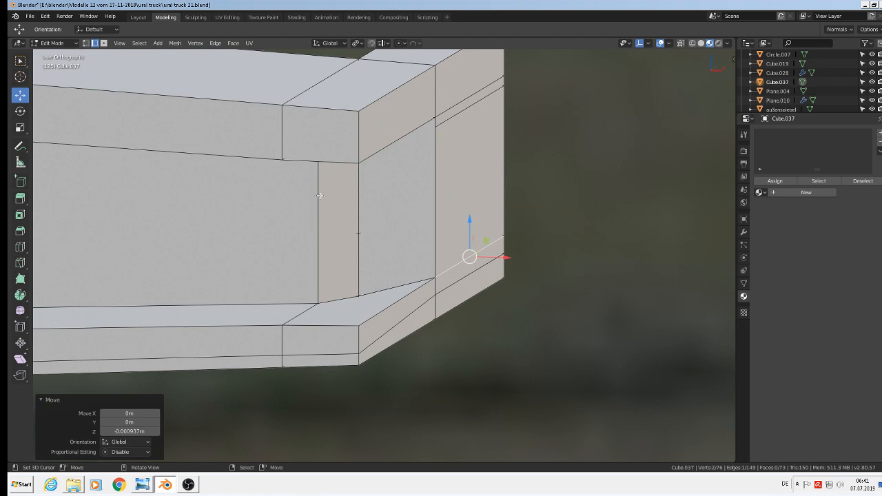
Step: Fill the narrow gap above the recess's end wall, under the upper rim, with a face
{"action": "middle_click_drag", "start_coordinate": [320, 196], "coordinate": [396, 186]}
{"action": "left_click", "coordinate": [404, 194]}
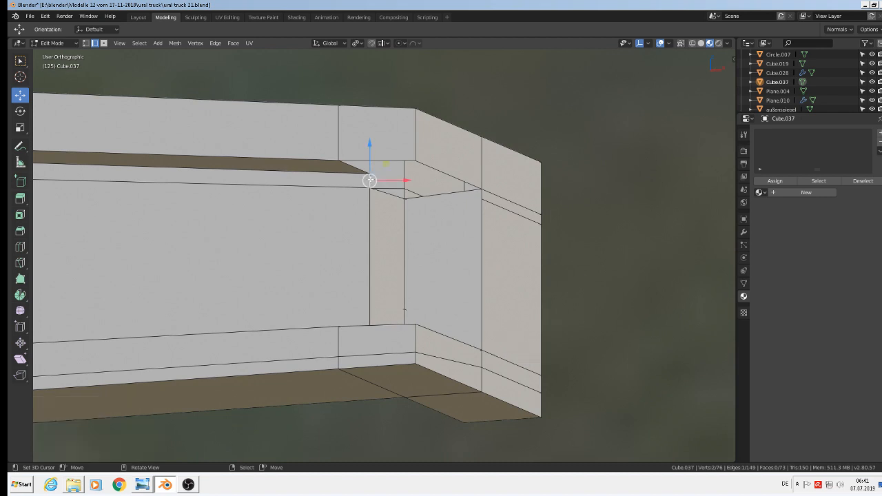
{"action": "left_click", "coordinate": [405, 195], "text": "shift"}
{"action": "key", "text": "f"}
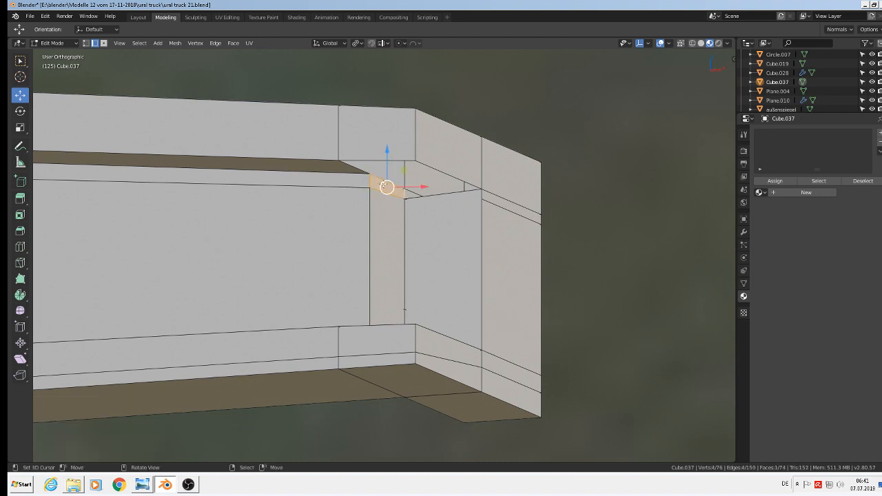
Step: Select the border edges under the upper rim at the tip and fill the underside opening with a face
{"action": "right_click", "coordinate": [362, 167]}
{"action": "right_click", "coordinate": [386, 183], "text": "shift"}
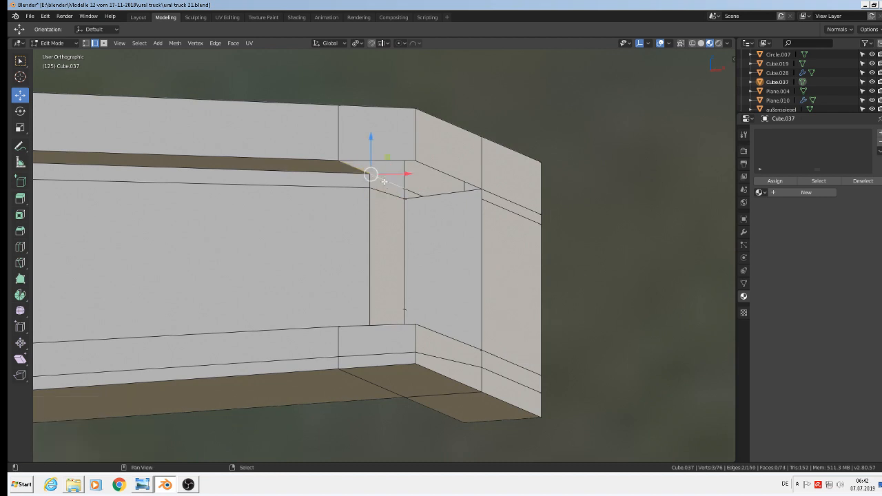
{"action": "right_click", "coordinate": [375, 161], "text": "shift"}
{"action": "right_click", "coordinate": [457, 182], "text": "shift"}
{"action": "right_click", "coordinate": [459, 194], "text": "shift"}
{"action": "right_click", "coordinate": [414, 193], "text": "shift"}
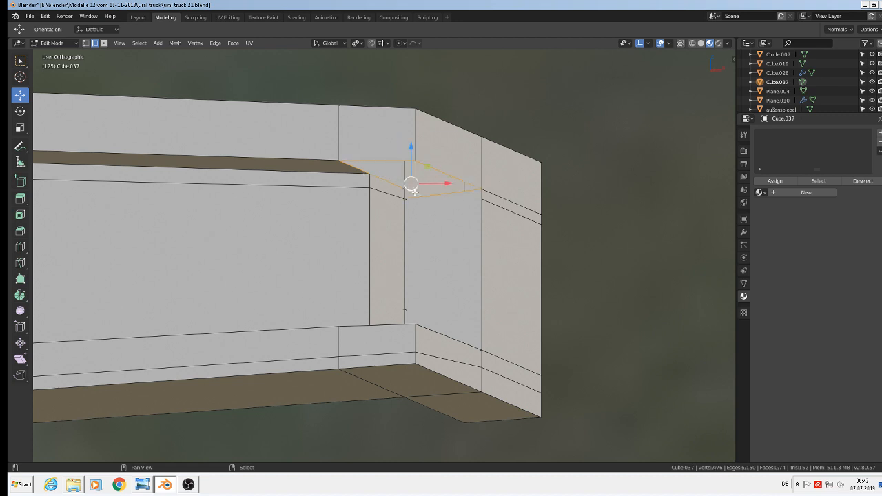
{"action": "middle_click_drag", "start_coordinate": [427, 203], "coordinate": [459, 210]}
{"action": "right_click", "coordinate": [444, 197], "text": "shift"}
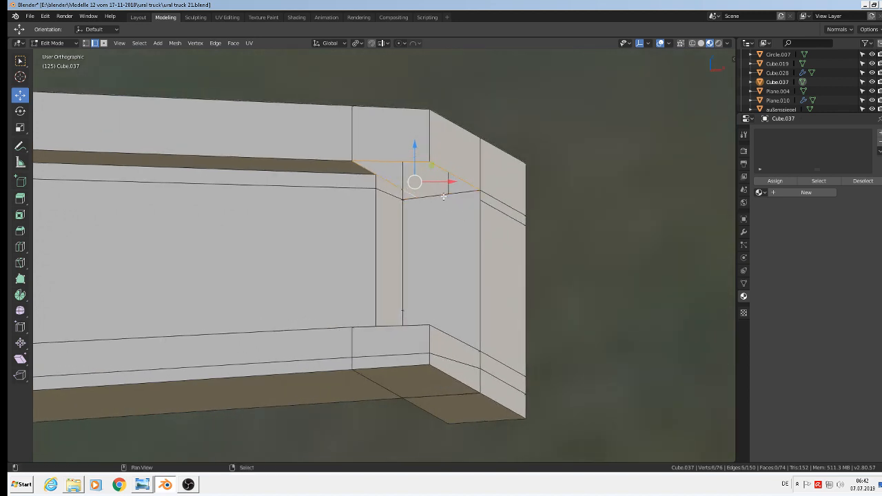
{"action": "right_click", "coordinate": [410, 194], "text": "shift"}
{"action": "middle_click_drag", "start_coordinate": [412, 195], "coordinate": [453, 201]}
{"action": "key", "text": "f"}
{"action": "scroll", "coordinate": [429, 203], "scroll_direction": "up", "scroll_amount": 4}
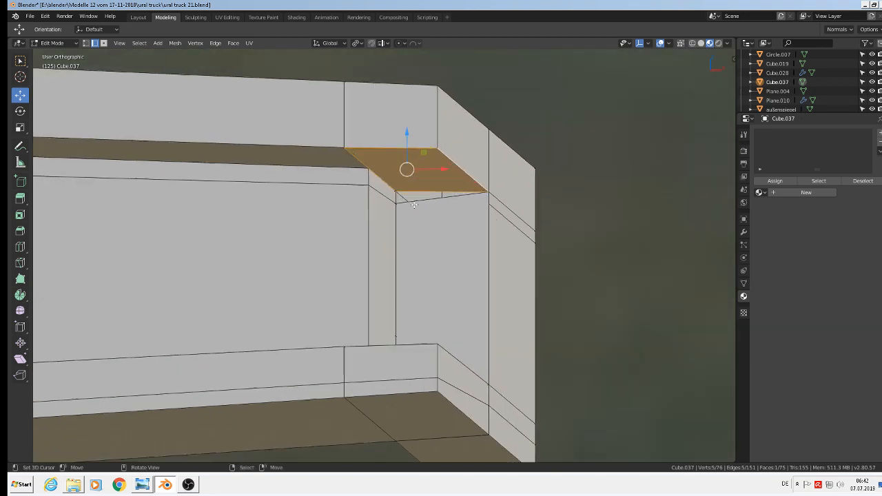
Step: Fill the small triangular gap between the upper rim's underside and the inner side face, and leave mesh editing
{"action": "left_click", "coordinate": [390, 193]}
{"action": "left_click", "coordinate": [394, 191], "text": "shift"}
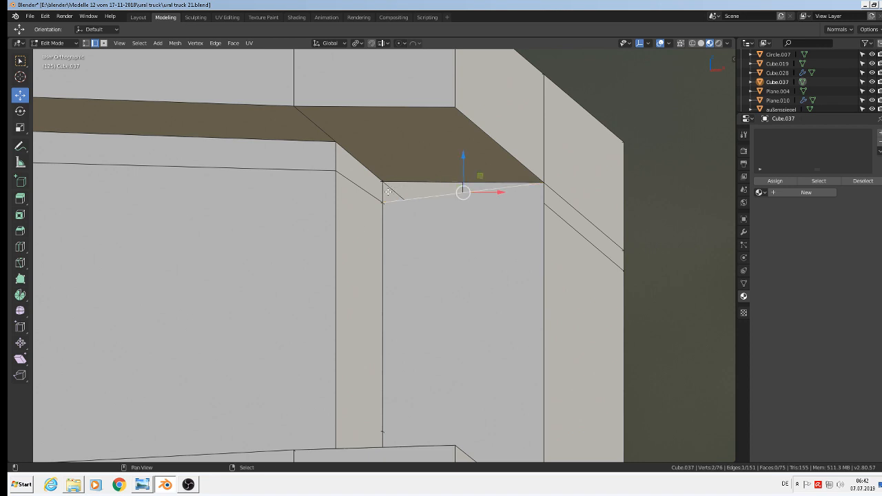
{"action": "left_click", "coordinate": [399, 182], "text": "shift"}
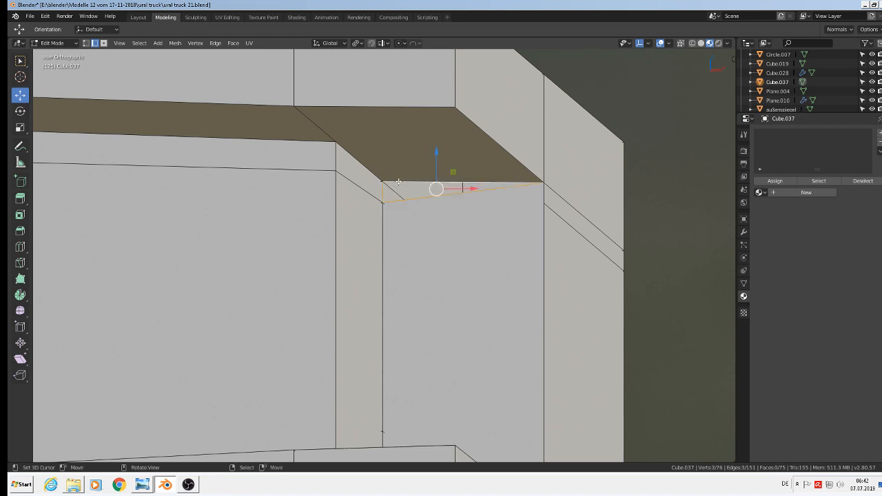
{"action": "key", "text": "Tab"}
Step: Add a Subdivision Surface modifier to the door handle and shade it smooth
{"action": "scroll", "coordinate": [419, 213], "scroll_direction": "down", "scroll_amount": 6}
{"action": "scroll", "coordinate": [428, 239], "scroll_direction": "down", "scroll_amount": 5}
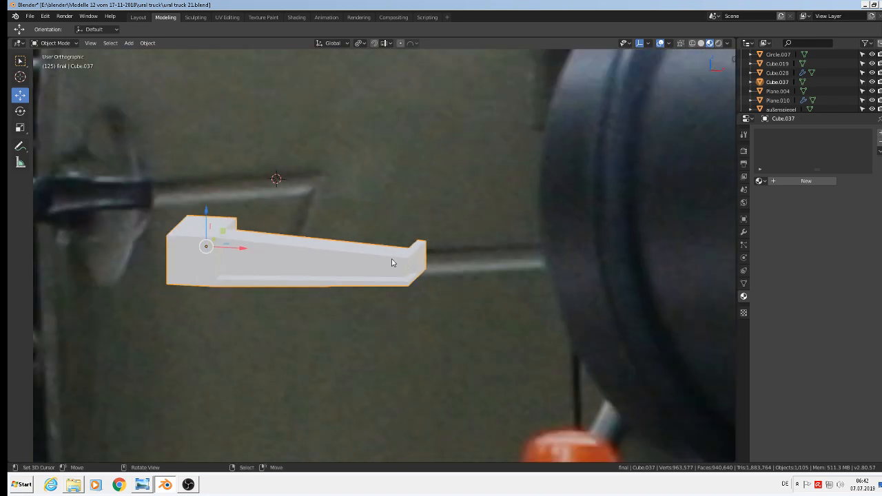
{"action": "scroll", "coordinate": [392, 259], "scroll_direction": "up", "scroll_amount": 1}
{"action": "middle_click_drag", "start_coordinate": [392, 259], "coordinate": [345, 244]}
{"action": "scroll", "coordinate": [382, 250], "scroll_direction": "down", "scroll_amount": 1}
{"action": "scroll", "coordinate": [340, 243], "scroll_direction": "up", "scroll_amount": 1}
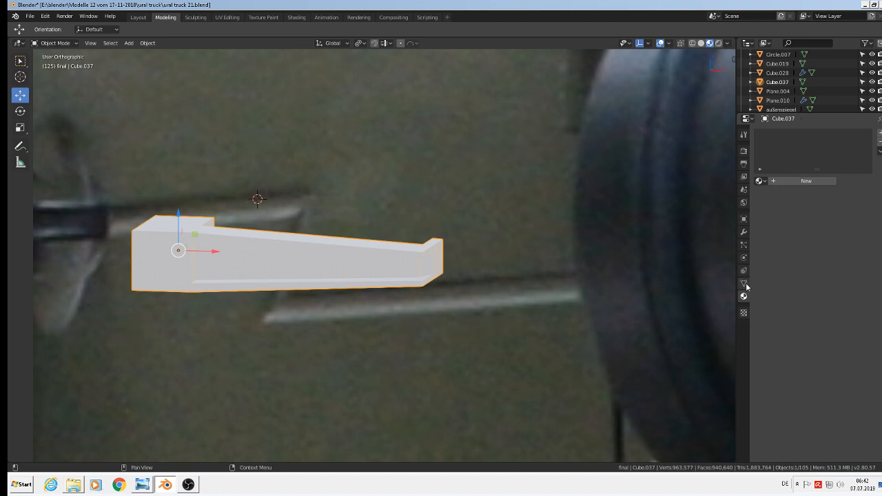
{"action": "left_click", "coordinate": [744, 232]}
{"action": "left_click", "coordinate": [775, 134]}
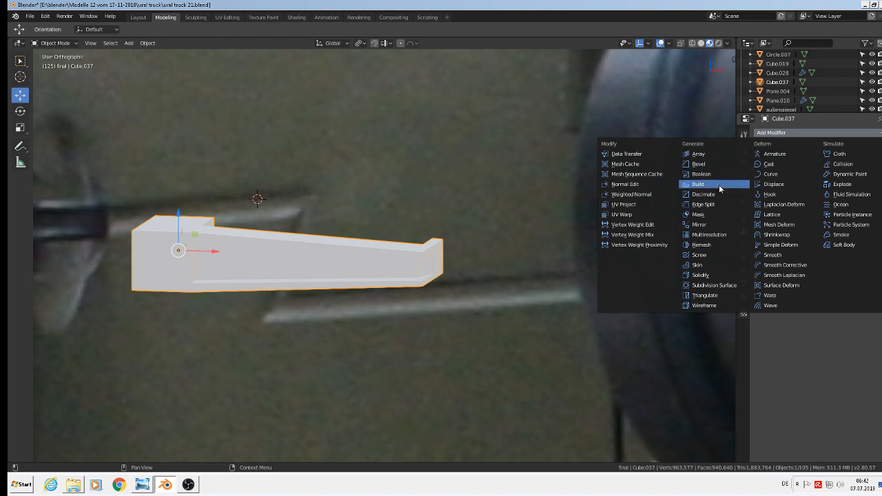
{"action": "left_click", "coordinate": [721, 285]}
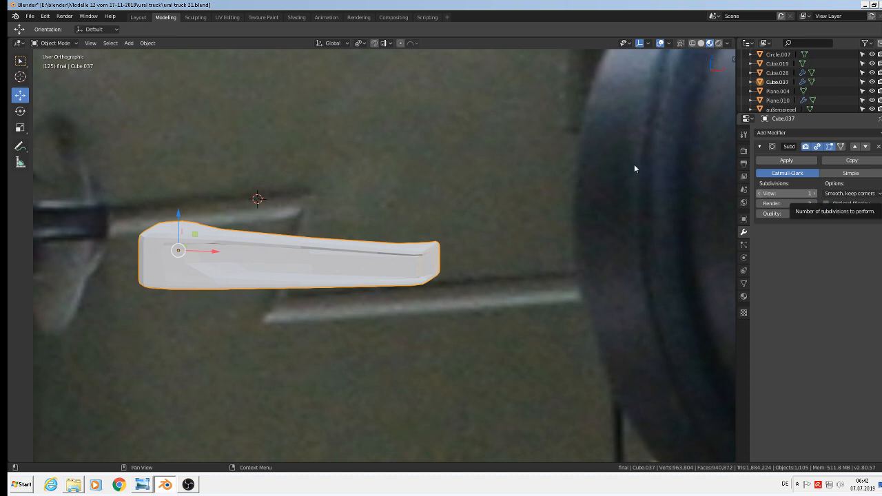
{"action": "left_click", "coordinate": [148, 43]}
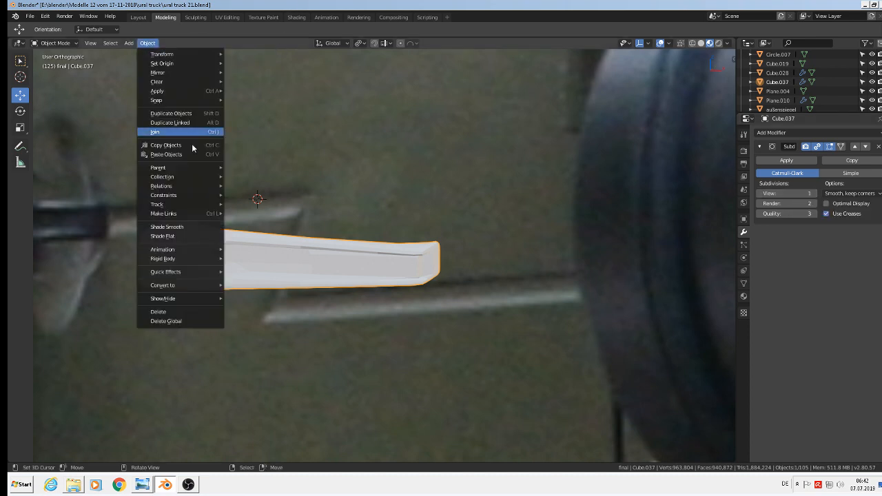
{"action": "left_click", "coordinate": [183, 230]}
Step: Reopen the handle mesh for editing and delete the edges around the recess's end wall and its lower corner
{"action": "scroll", "coordinate": [178, 238], "scroll_direction": "up", "scroll_amount": 2}
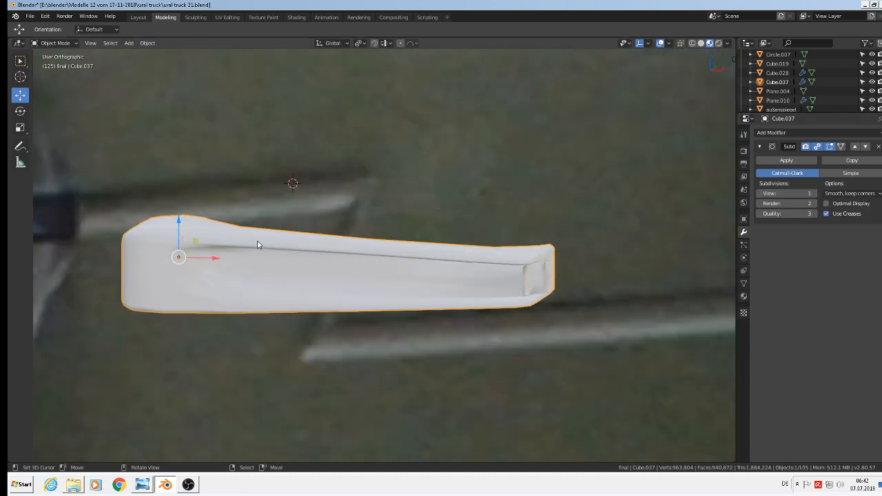
{"action": "mouse_move", "coordinate": [257, 241]}
{"action": "middle_mouse_down"}
{"action": "mouse_move", "coordinate": [276, 234]}
{"action": "mouse_move", "coordinate": [248, 238]}
{"action": "middle_mouse_up"}
{"action": "scroll", "coordinate": [491, 277], "scroll_direction": "up", "scroll_amount": 5}
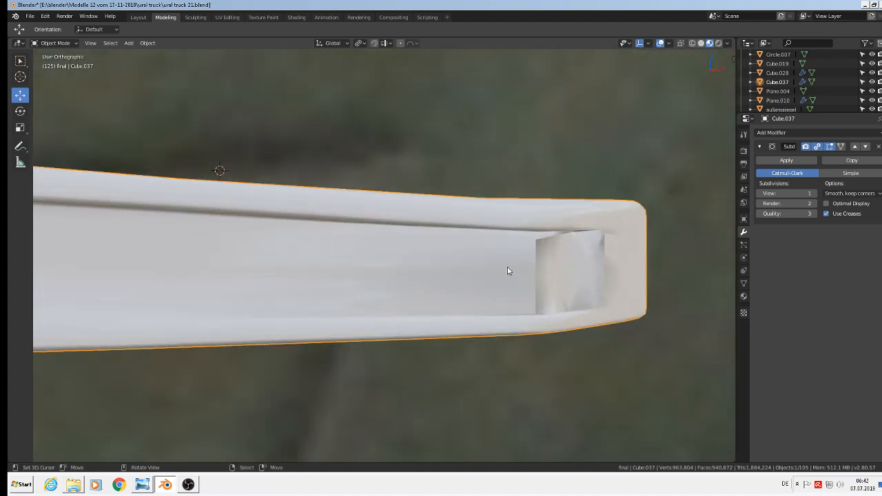
{"action": "scroll", "coordinate": [508, 270], "scroll_direction": "up", "scroll_amount": 2}
{"action": "key", "text": "Tab"}
{"action": "scroll", "coordinate": [572, 248], "scroll_direction": "up", "scroll_amount": 1}
{"action": "middle_click_drag", "start_coordinate": [573, 248], "coordinate": [549, 273]}
{"action": "scroll", "coordinate": [540, 198], "scroll_direction": "down", "scroll_amount": 3}
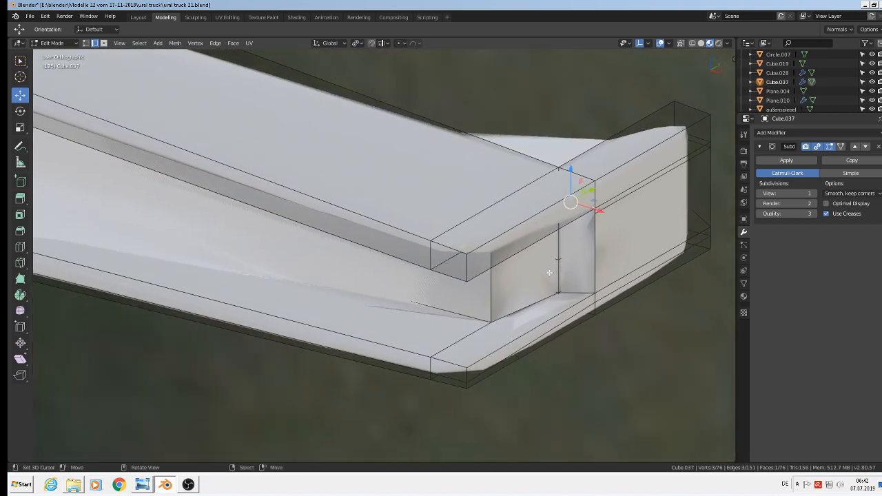
{"action": "left_click", "coordinate": [533, 304]}
{"action": "left_click", "coordinate": [557, 277], "text": "shift"}
{"action": "left_click", "coordinate": [565, 292], "text": "shift"}
{"action": "left_click", "coordinate": [566, 247], "text": "shift"}
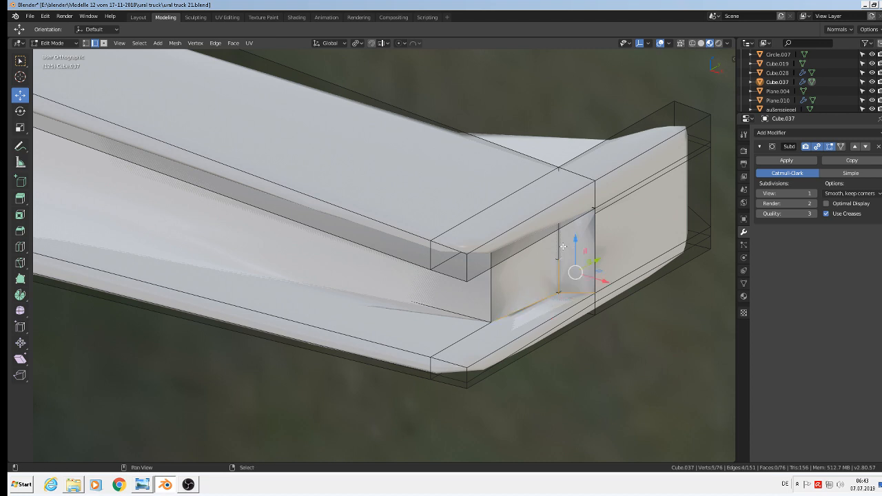
{"action": "left_click", "coordinate": [554, 258], "text": "shift"}
{"action": "key", "text": "x"}
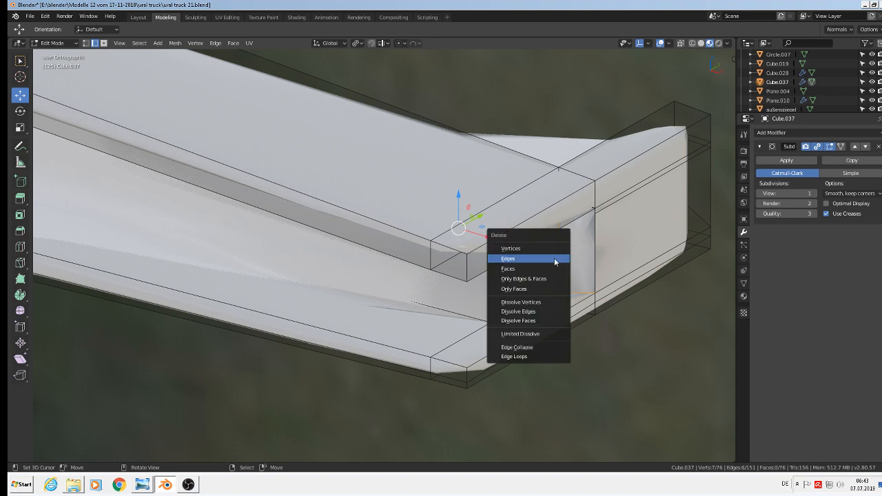
{"action": "left_click", "coordinate": [554, 258]}
Step: Delete the edge along the upper rim's underside, directly above the recess opening
{"action": "middle_click_drag", "start_coordinate": [554, 259], "coordinate": [537, 196]}
{"action": "scroll", "coordinate": [537, 196], "scroll_direction": "up", "scroll_amount": 5}
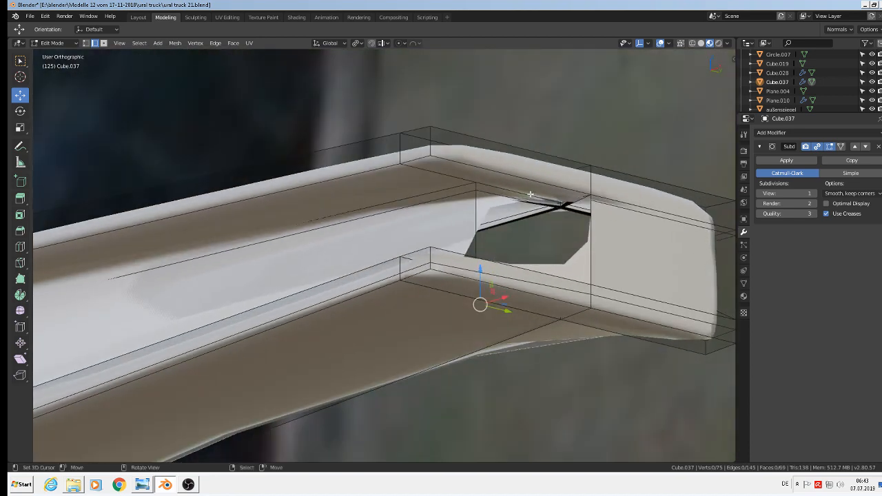
{"action": "left_click", "coordinate": [518, 205]}
{"action": "key", "text": "x"}
{"action": "left_click", "coordinate": [518, 206]}
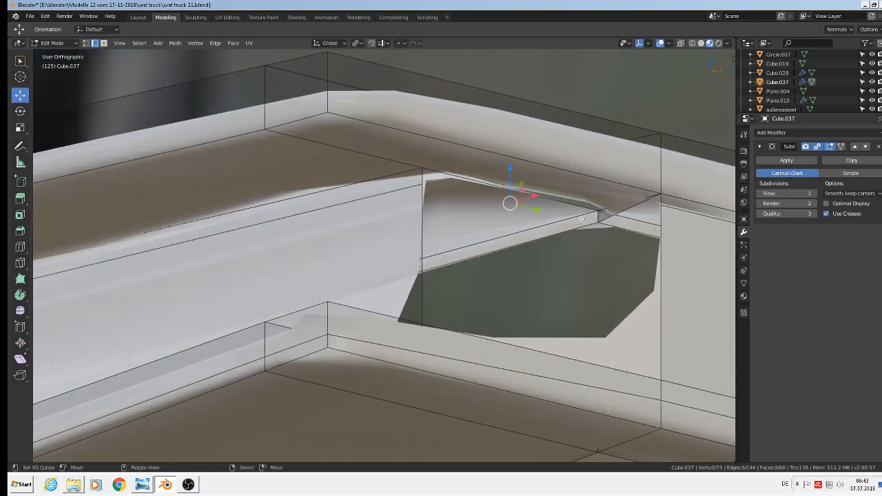
Step: Delete the short edge under the upper rim that runs from the recess's back corner to the tip wall
{"action": "scroll", "coordinate": [636, 270], "scroll_direction": "up", "scroll_amount": 3}
{"action": "middle_click_drag", "start_coordinate": [636, 270], "coordinate": [667, 279]}
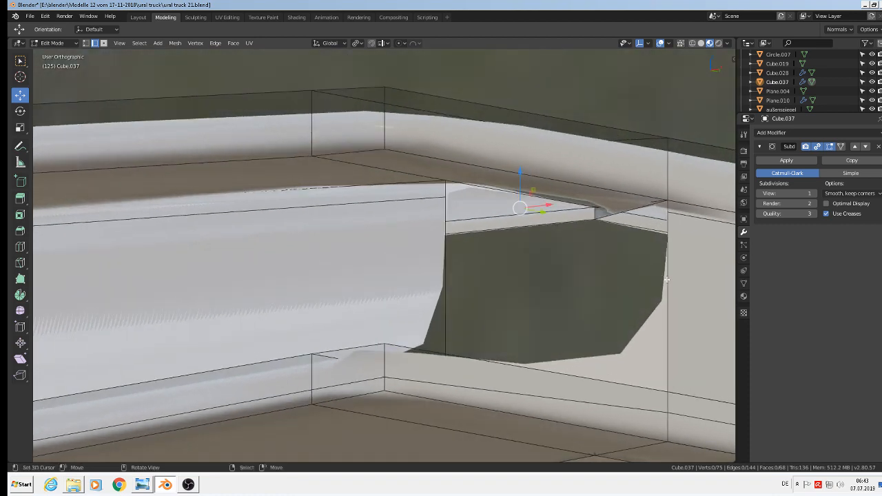
{"action": "left_click", "coordinate": [631, 206]}
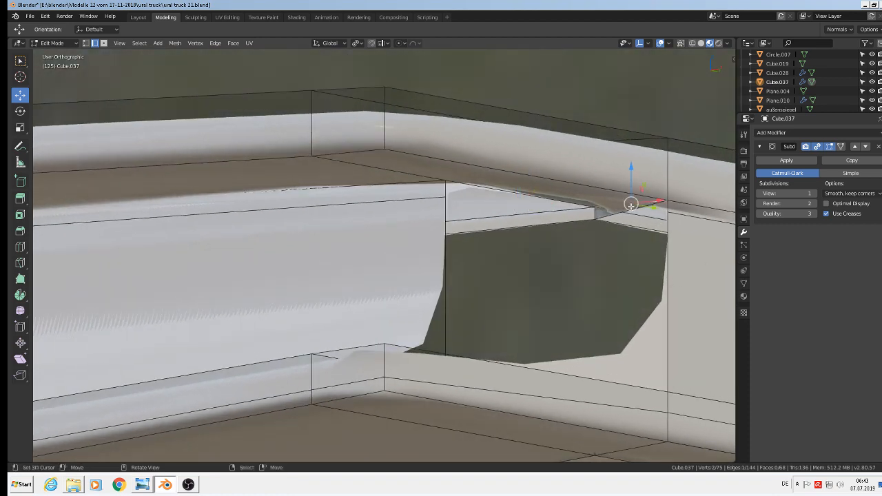
{"action": "key", "text": "x"}
{"action": "left_click", "coordinate": [629, 211]}
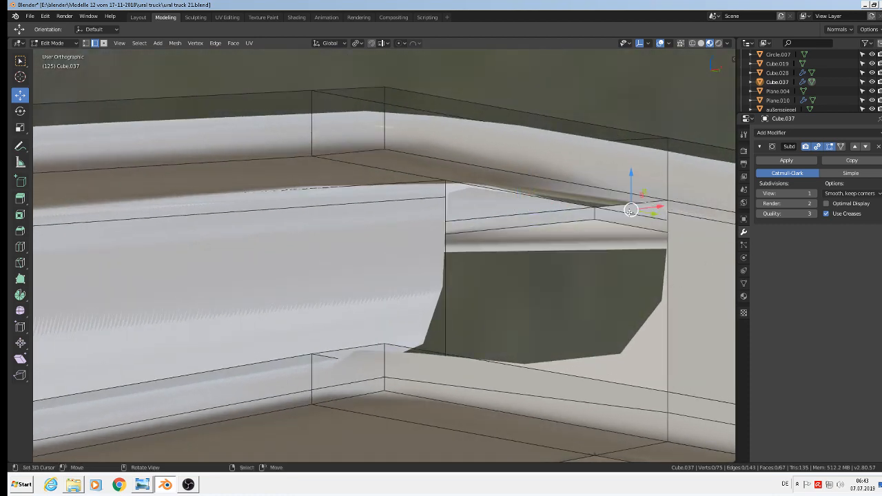
Step: Fill a face under the upper rim between the tip wall's small vertical edge and the one at the recess's back corner
{"action": "middle_click_drag", "start_coordinate": [630, 211], "coordinate": [607, 259]}
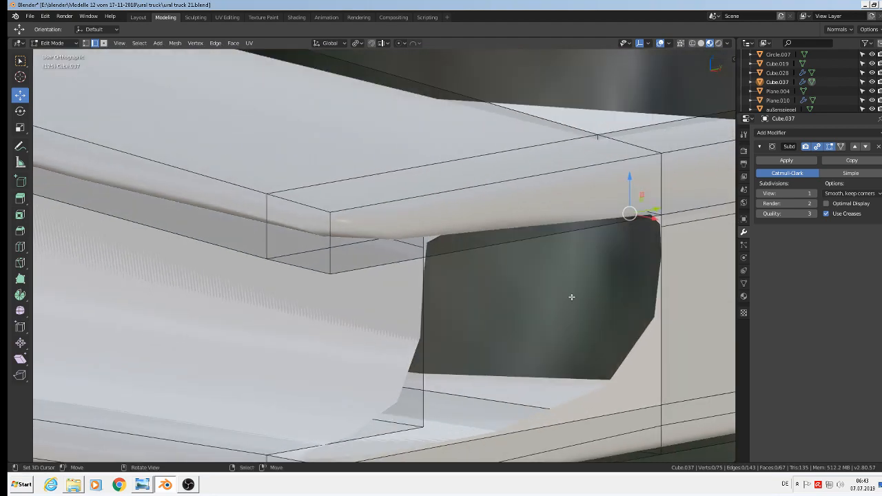
{"action": "middle_click_drag", "start_coordinate": [571, 297], "coordinate": [508, 347]}
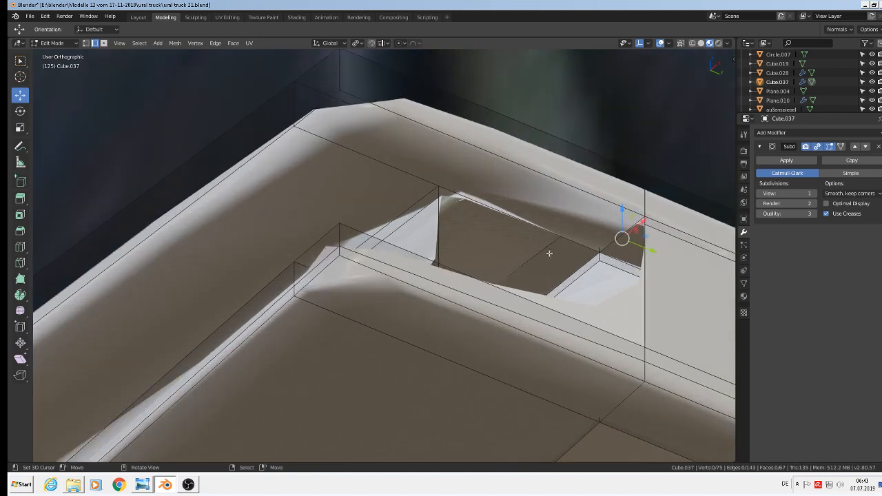
{"action": "middle_click_drag", "start_coordinate": [549, 254], "coordinate": [562, 261]}
{"action": "middle_click_drag", "start_coordinate": [540, 291], "coordinate": [519, 265]}
{"action": "left_click", "coordinate": [443, 193]}
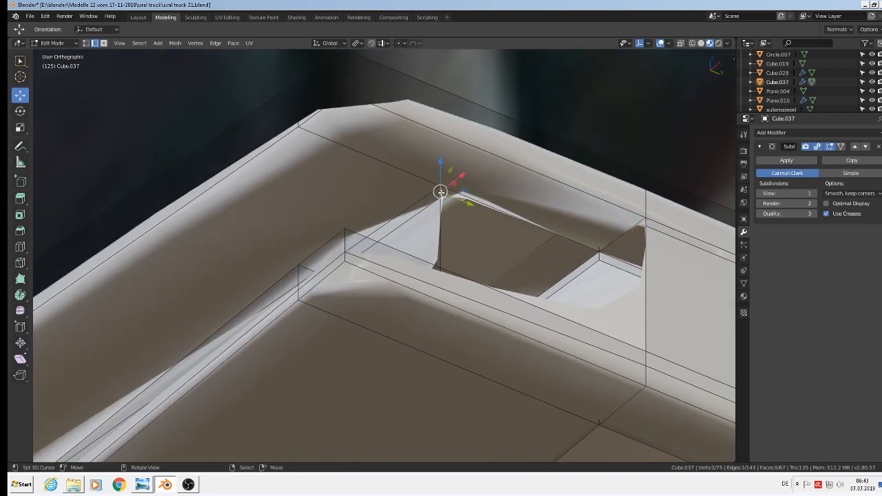
{"action": "middle_click_drag", "start_coordinate": [469, 203], "coordinate": [549, 273]}
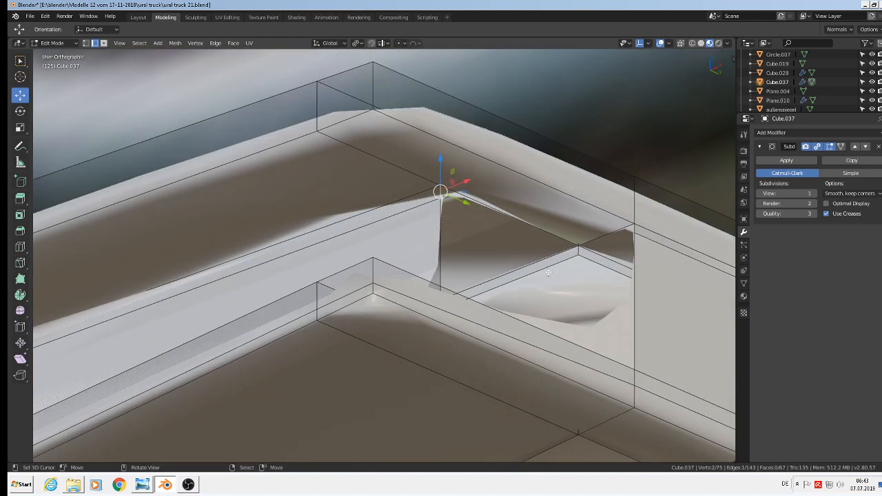
{"action": "left_click", "coordinate": [635, 229]}
{"action": "middle_click_drag", "start_coordinate": [666, 276], "coordinate": [650, 317]}
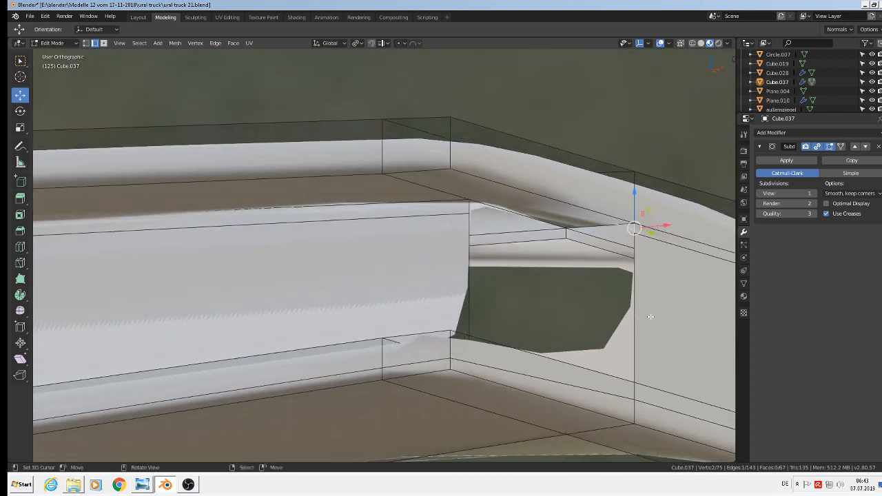
{"action": "right_click", "coordinate": [570, 236], "text": "shift"}
{"action": "right_click", "coordinate": [570, 233], "text": "shift"}
{"action": "right_click", "coordinate": [569, 233], "text": "shift"}
{"action": "key", "text": "f"}
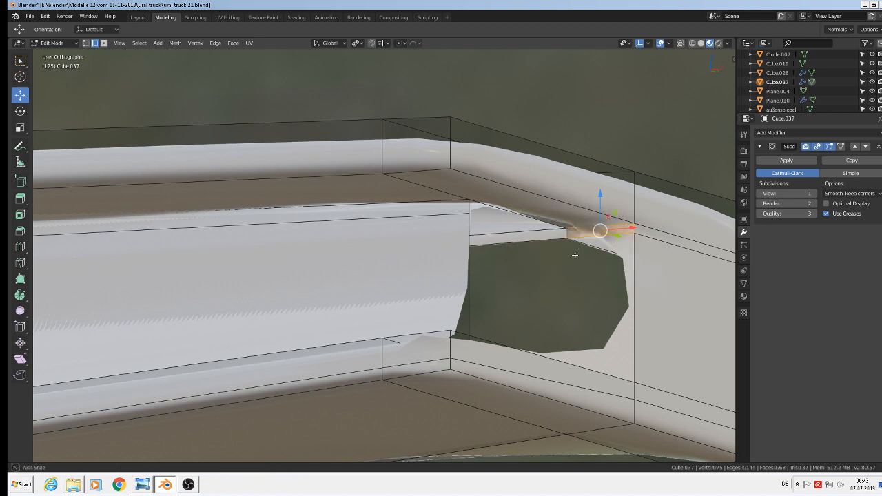
Step: Fill the adjoining face under the rim between the grip wall's small vertical edge and the back corner's edge
{"action": "right_click", "coordinate": [467, 210]}
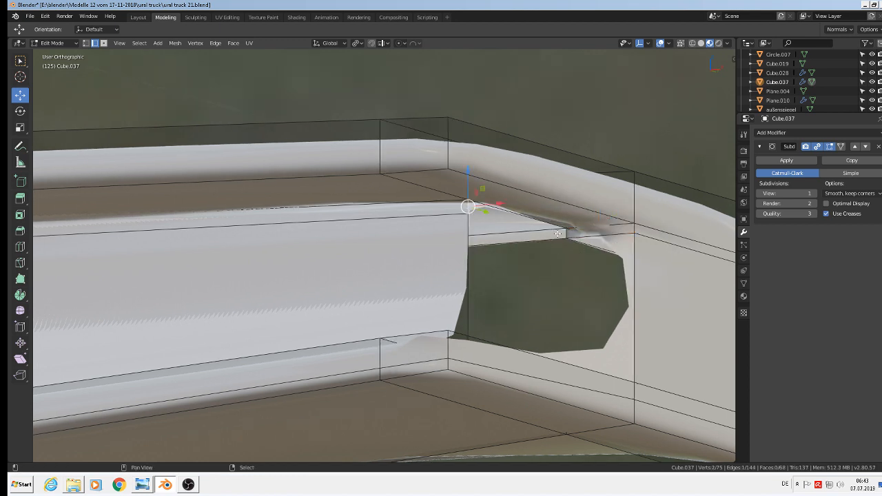
{"action": "right_click", "coordinate": [564, 234], "text": "shift"}
{"action": "key", "text": "f"}
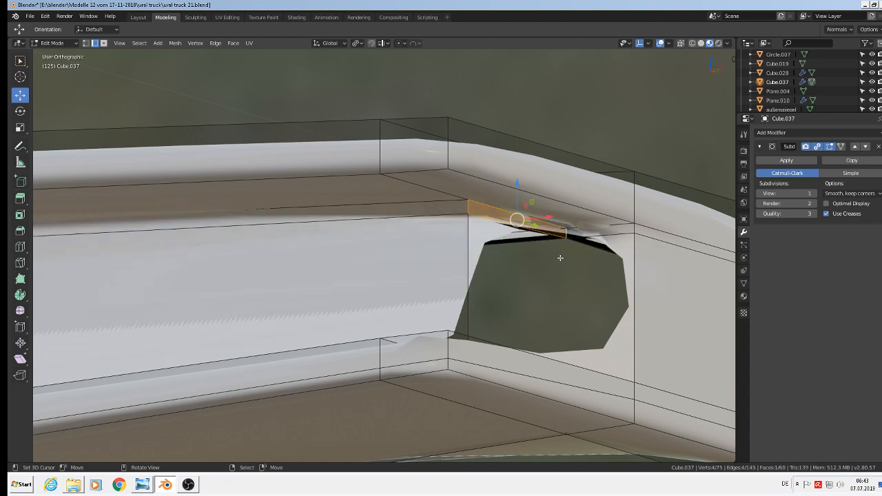
Step: Subdivide the recess opening's lower front edge at the tip with one cut
{"action": "middle_click_drag", "start_coordinate": [532, 304], "coordinate": [537, 345]}
{"action": "middle_click_drag", "start_coordinate": [562, 390], "coordinate": [442, 426]}
{"action": "left_click", "coordinate": [546, 400]}
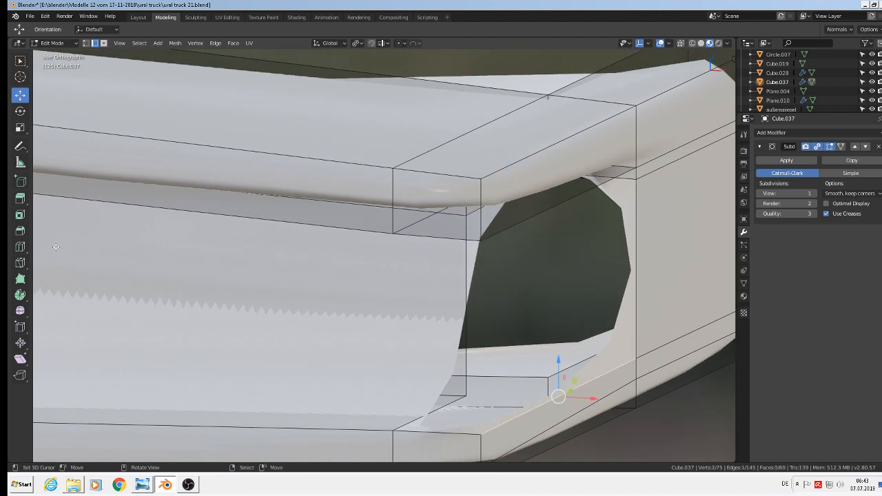
{"action": "left_click", "coordinate": [215, 42]}
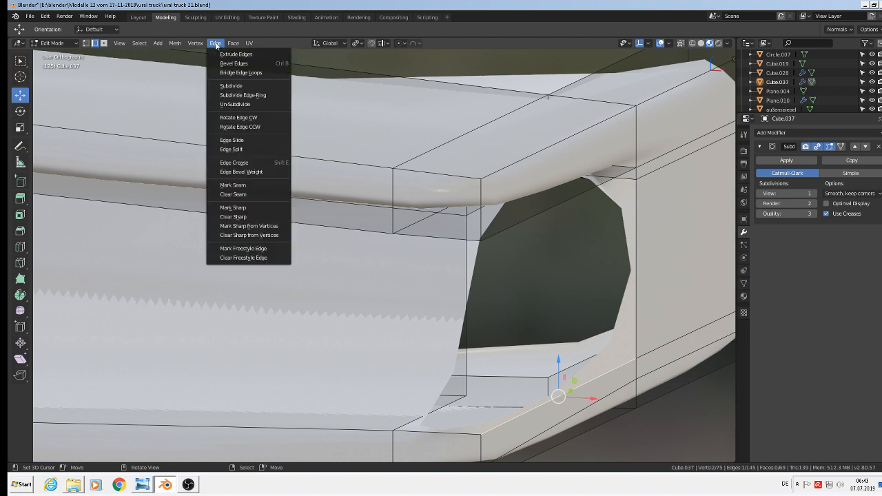
{"action": "left_click", "coordinate": [235, 88]}
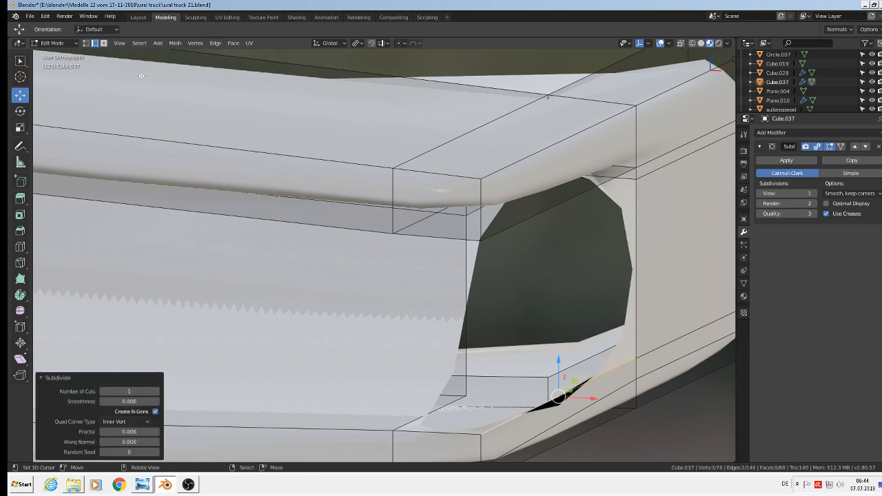
Step: Switch to vertex selection and fill a lower-rim face from the inner corner, the two outer corner vertices and the subdivided edge's midpoint
{"action": "left_click", "coordinate": [86, 44]}
{"action": "middle_click_drag", "start_coordinate": [598, 382], "coordinate": [578, 422]}
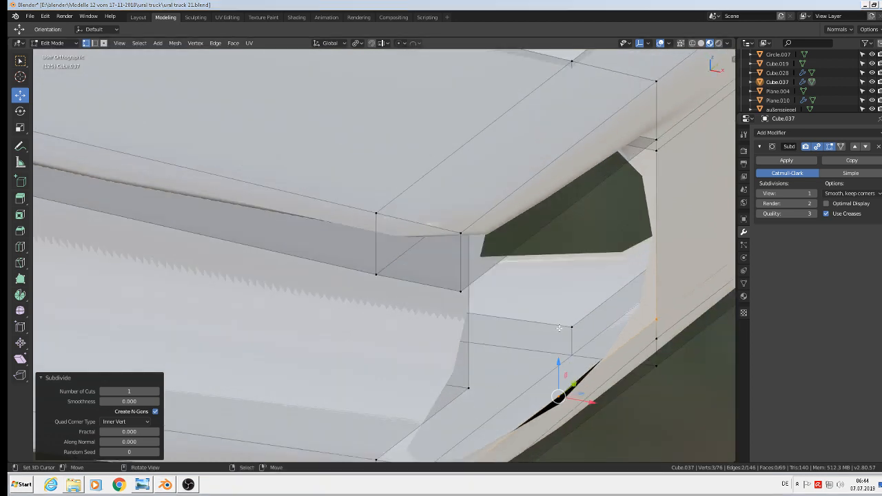
{"action": "left_click", "coordinate": [482, 317]}
{"action": "right_click", "coordinate": [558, 397]}
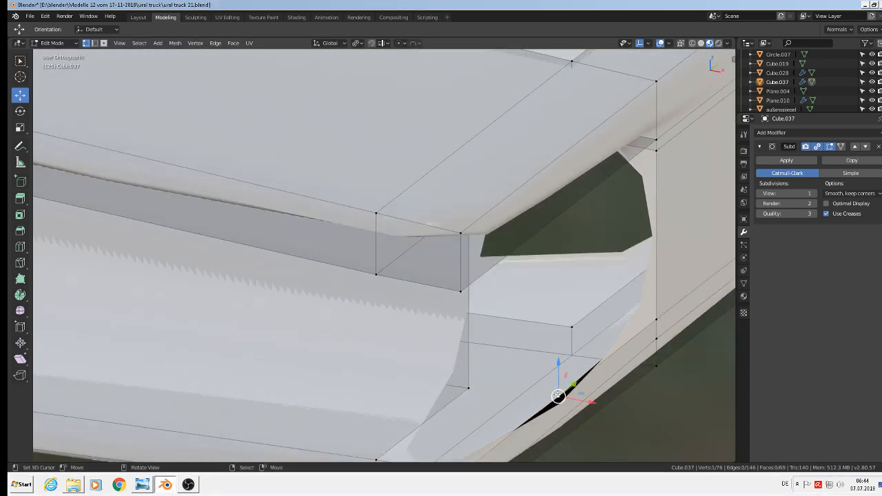
{"action": "key", "text": "KP_7"}
{"action": "scroll", "coordinate": [557, 378], "scroll_direction": "down", "scroll_amount": 7}
{"action": "middle_click_drag", "start_coordinate": [587, 394], "coordinate": [443, 216], "text": "shift"}
{"action": "scroll", "coordinate": [448, 262], "scroll_direction": "up", "scroll_amount": 2}
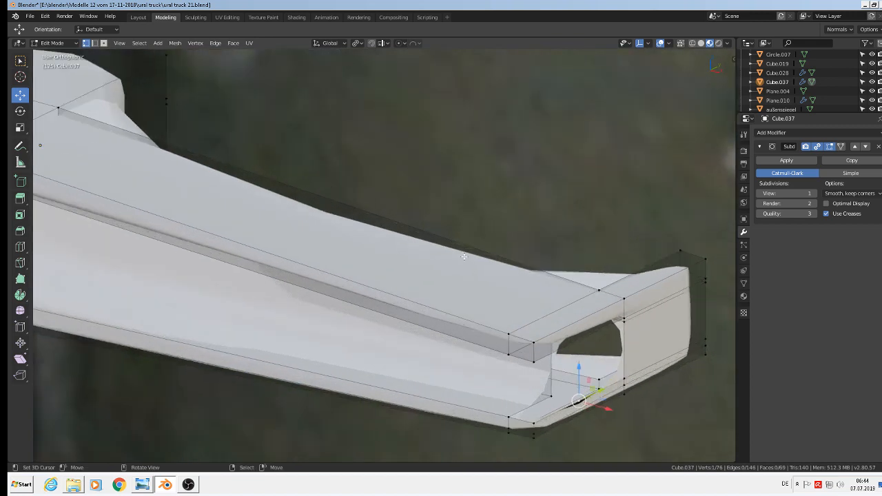
{"action": "middle_click_drag", "start_coordinate": [517, 261], "coordinate": [543, 288], "text": "shift"}
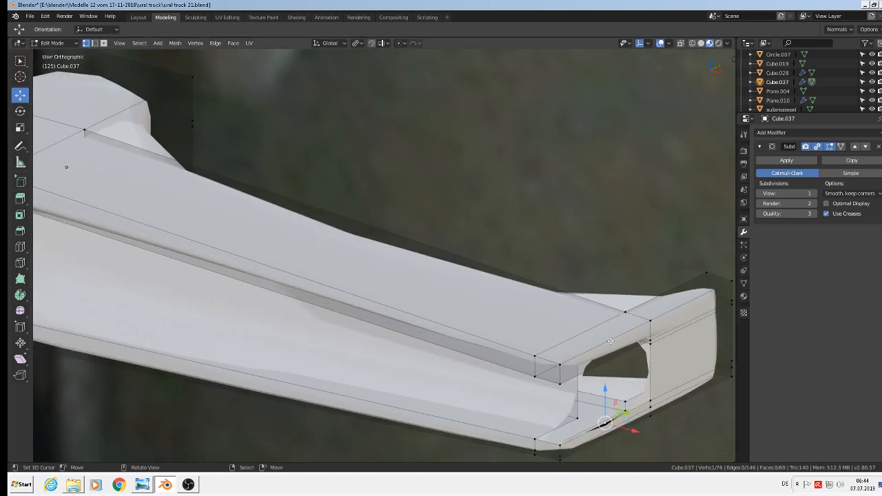
{"action": "scroll", "coordinate": [611, 339], "scroll_direction": "up", "scroll_amount": 2}
{"action": "scroll", "coordinate": [633, 407], "scroll_direction": "down", "scroll_amount": 2}
{"action": "left_click_drag", "start_coordinate": [634, 436], "coordinate": [625, 443]}
{"action": "scroll", "coordinate": [593, 441], "scroll_direction": "down", "scroll_amount": 4}
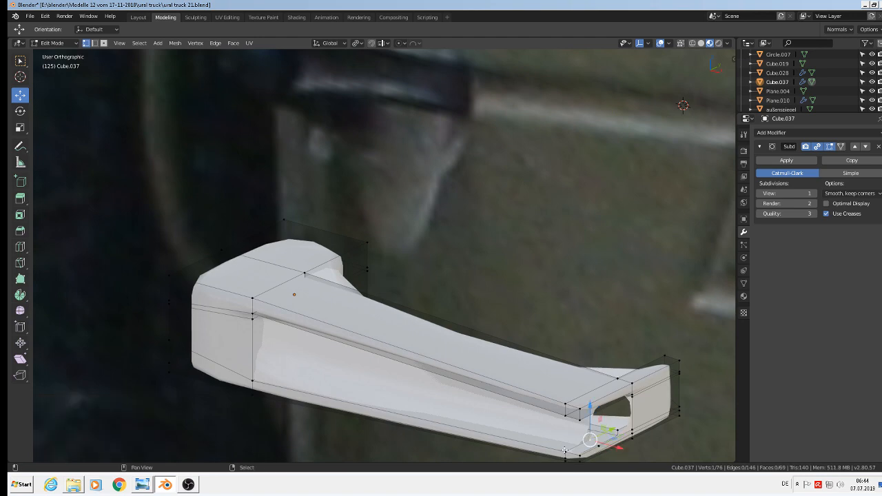
{"action": "right_click", "coordinate": [566, 453], "text": "shift"}
{"action": "right_click", "coordinate": [579, 455], "text": "shift"}
{"action": "right_click", "coordinate": [596, 446], "text": "shift"}
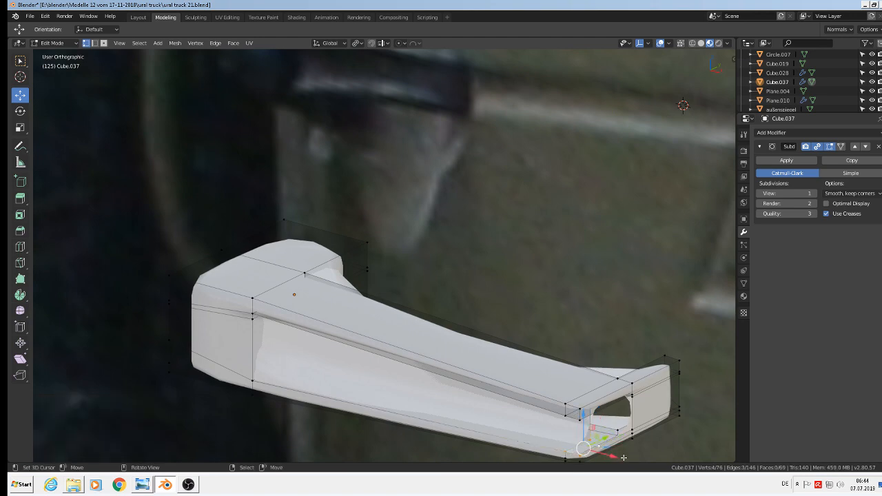
{"action": "scroll", "coordinate": [579, 435], "scroll_direction": "up", "scroll_amount": 5}
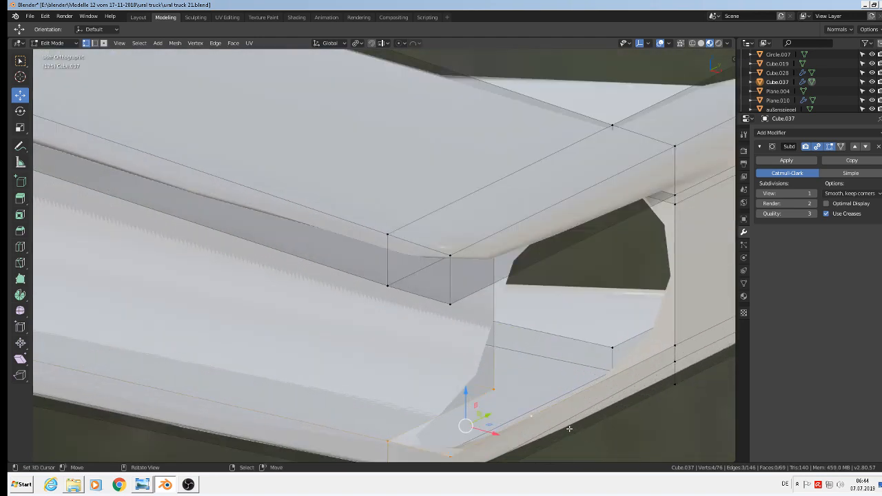
{"action": "key", "text": "f"}
Step: Move the lower front edge's midpoint vertex 0.000725 m along the Y axis
{"action": "right_click", "coordinate": [534, 418]}
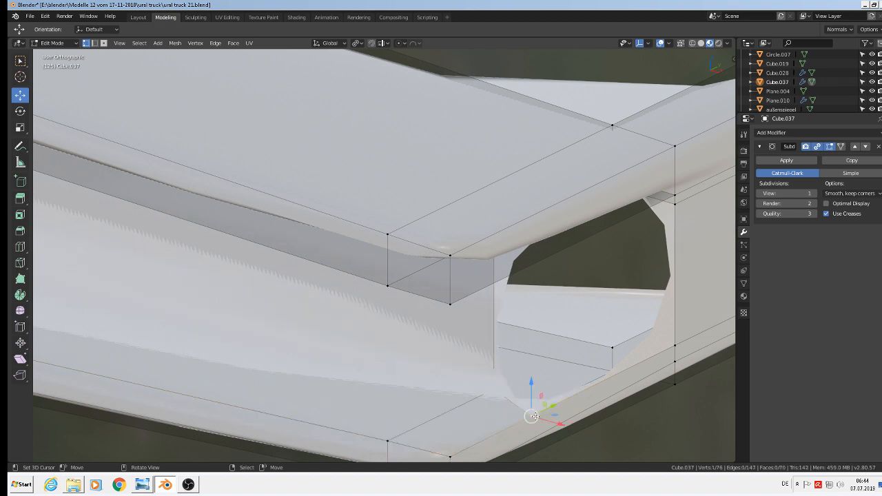
{"action": "left_click_drag", "start_coordinate": [555, 404], "coordinate": [570, 396]}
{"action": "left_click", "coordinate": [567, 396]}
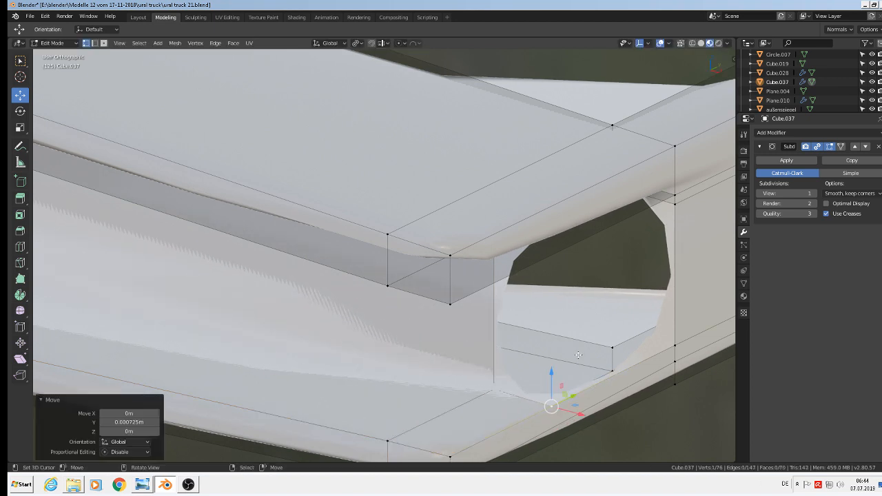
{"action": "mouse_move", "coordinate": [567, 396]}
{"action": "middle_mouse_down"}
{"action": "mouse_move", "coordinate": [629, 349]}
{"action": "mouse_move", "coordinate": [564, 386]}
{"action": "middle_mouse_up"}
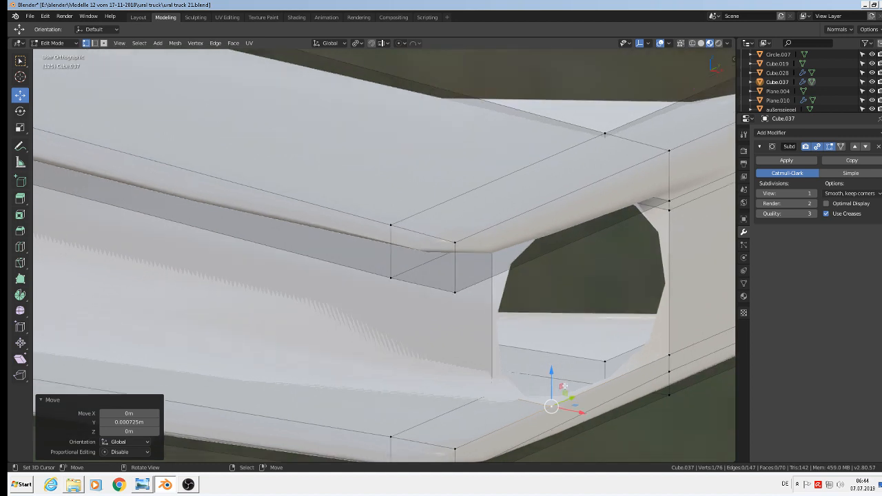
Step: Extrude the recess's lower inner corner vertex and move the new vertex along the Y axis towards the tip
{"action": "right_click", "coordinate": [501, 393]}
{"action": "key", "text": "e"}
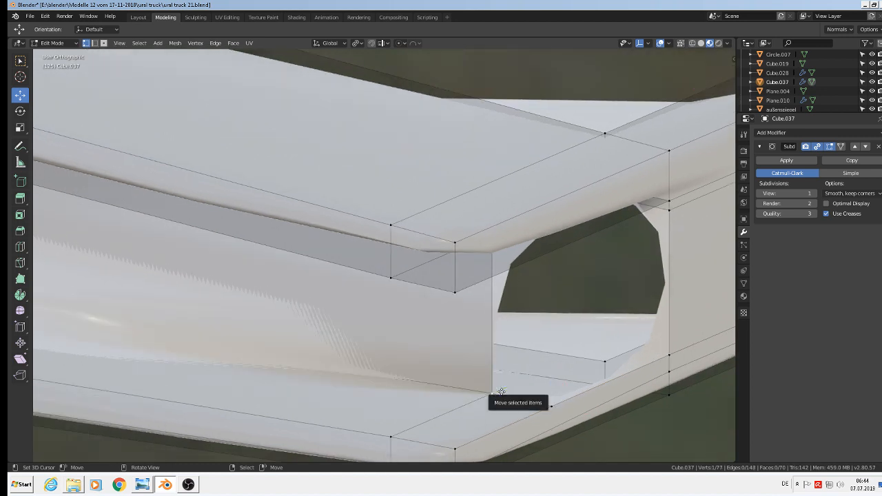
{"action": "right_click", "coordinate": [502, 392]}
{"action": "key", "text": "g"}
{"action": "key", "text": "y"}
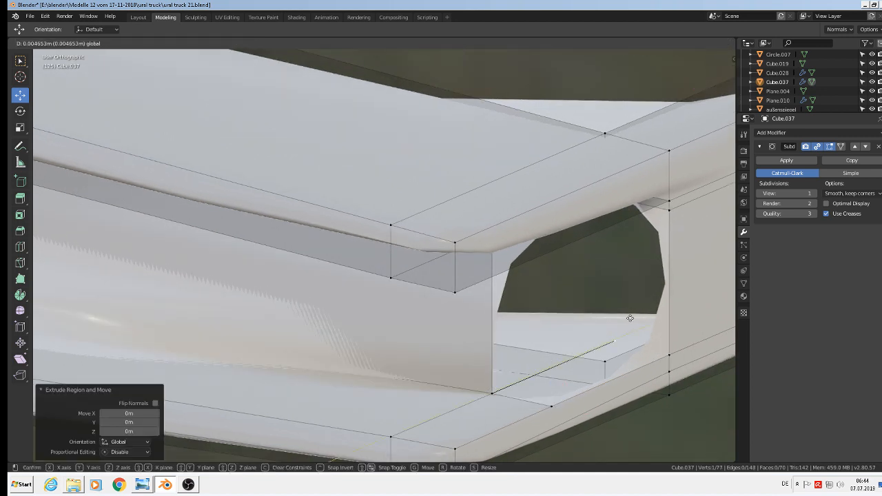
{"action": "left_click", "coordinate": [641, 333]}
Step: Fill a lower-rim face from the extruded vertex, the tip's lower corner vertex, the front edge's midpoint and the recess's inner corner
{"action": "right_click", "coordinate": [670, 355], "text": "shift"}
{"action": "right_click", "coordinate": [553, 408], "text": "shift"}
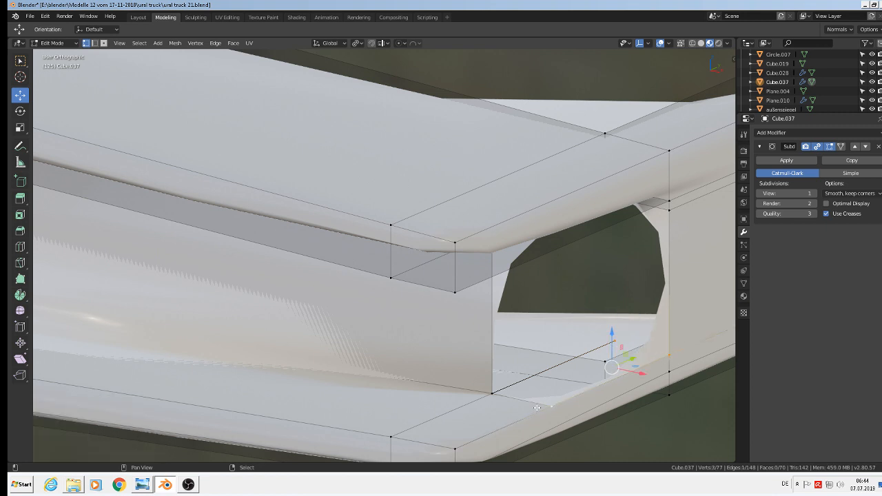
{"action": "right_click", "coordinate": [498, 394], "text": "shift"}
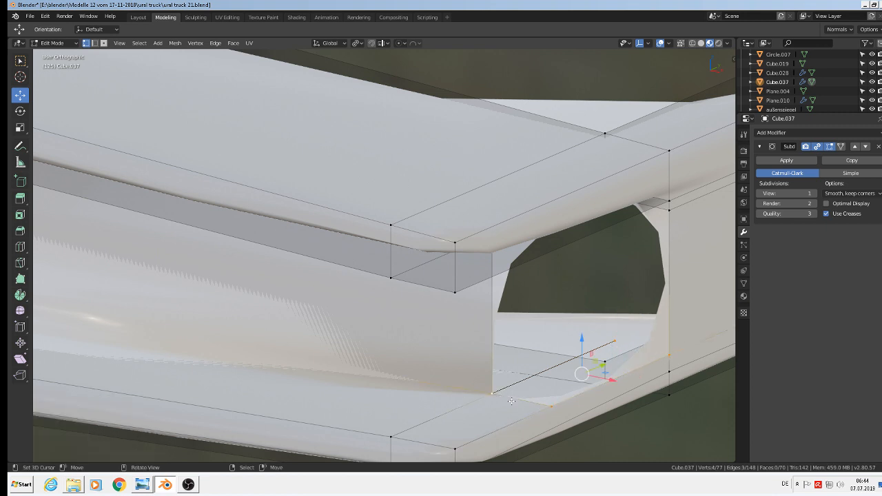
{"action": "key", "text": "f"}
Step: Fill the recess's tip-side wall from the upper inner vertex, the extruded lower vertex and the tip edge's lower and upper corner vertices
{"action": "middle_click_drag", "start_coordinate": [522, 374], "coordinate": [494, 283]}
{"action": "right_click", "coordinate": [612, 238]}
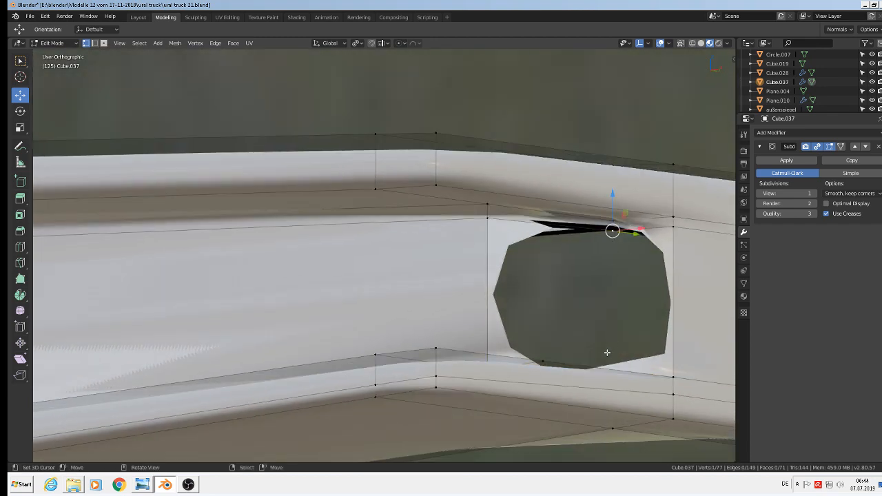
{"action": "middle_click_drag", "start_coordinate": [606, 354], "coordinate": [622, 423]}
{"action": "middle_click_drag", "start_coordinate": [573, 393], "coordinate": [620, 375]}
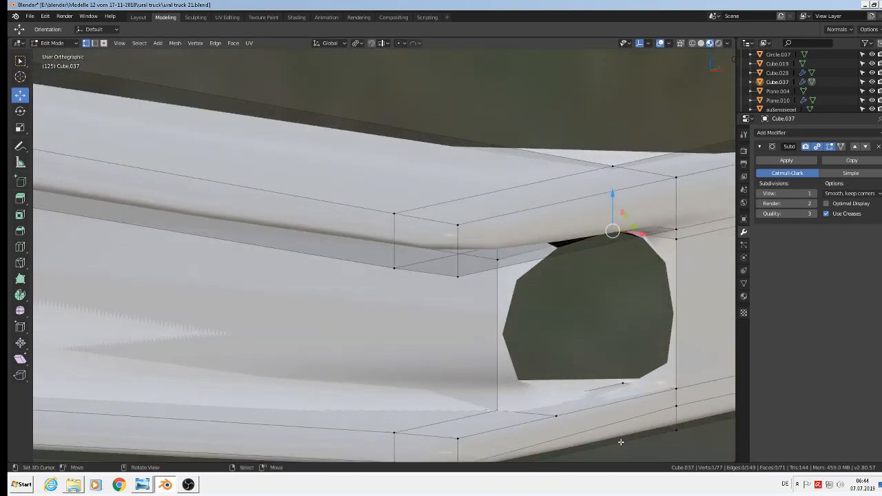
{"action": "right_click", "coordinate": [624, 378], "text": "shift"}
{"action": "right_click", "coordinate": [675, 388], "text": "shift"}
{"action": "right_click", "coordinate": [675, 239], "text": "shift"}
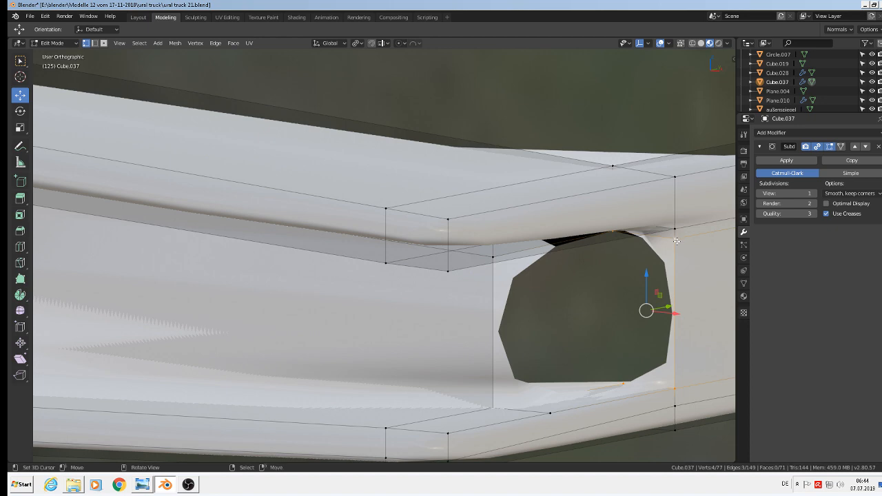
{"action": "key", "text": "f"}
Step: Close the remaining recess opening with a four-vertex face beside the inner wall edge, and preview the handle in Object Mode
{"action": "middle_click_drag", "start_coordinate": [676, 240], "coordinate": [546, 221]}
{"action": "right_click", "coordinate": [624, 233]}
{"action": "right_click", "coordinate": [451, 224], "text": "shift"}
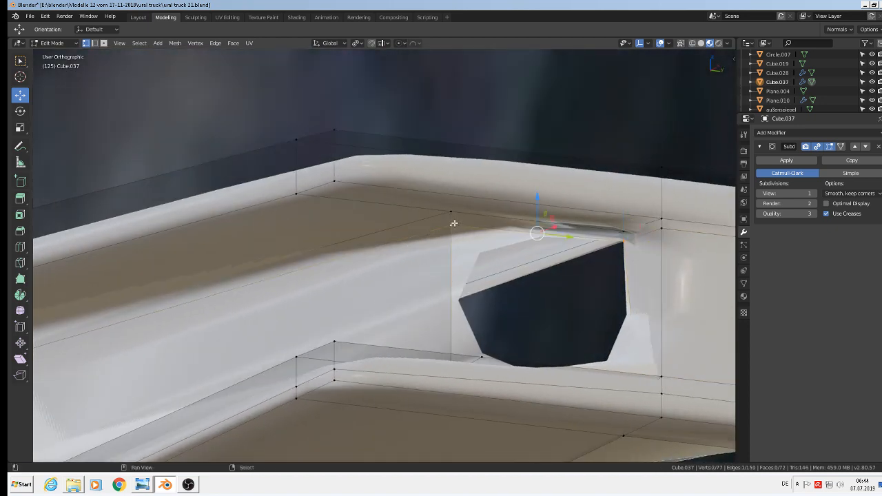
{"action": "middle_click_drag", "start_coordinate": [451, 224], "coordinate": [490, 304]}
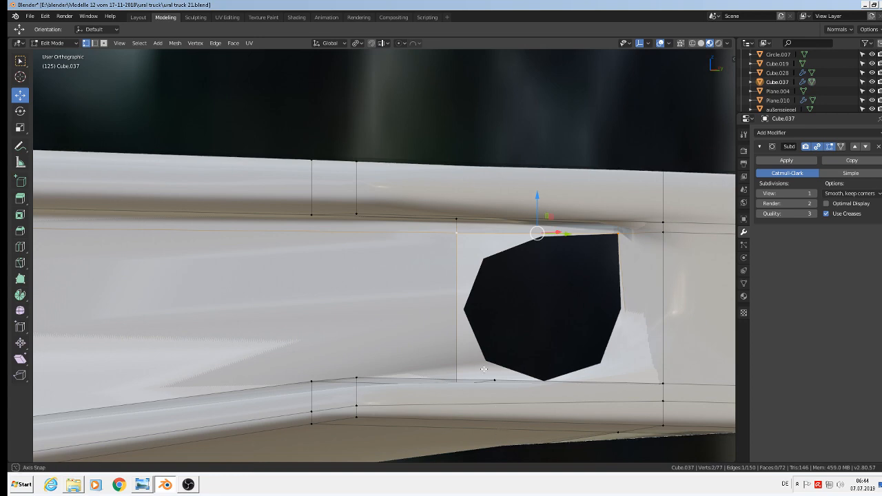
{"action": "middle_click_drag", "start_coordinate": [511, 458], "coordinate": [640, 351]}
{"action": "right_click", "coordinate": [640, 352], "text": "shift"}
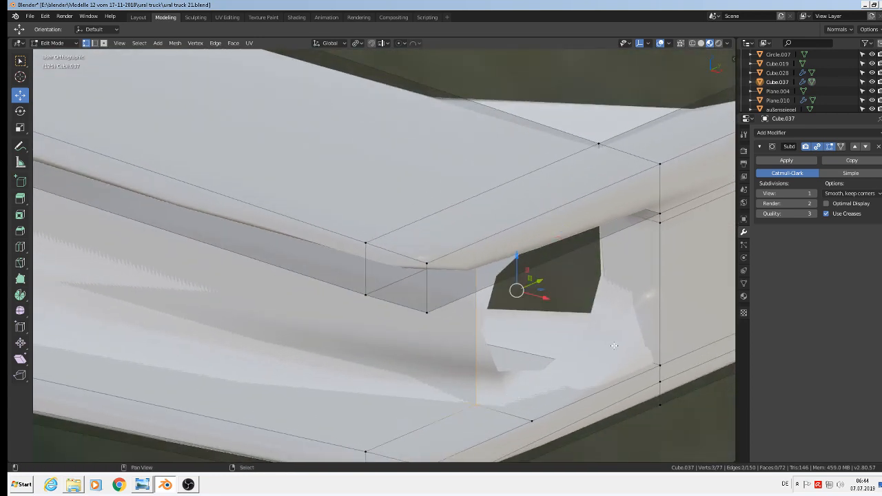
{"action": "right_click", "coordinate": [609, 348], "text": "shift"}
{"action": "key", "text": "f"}
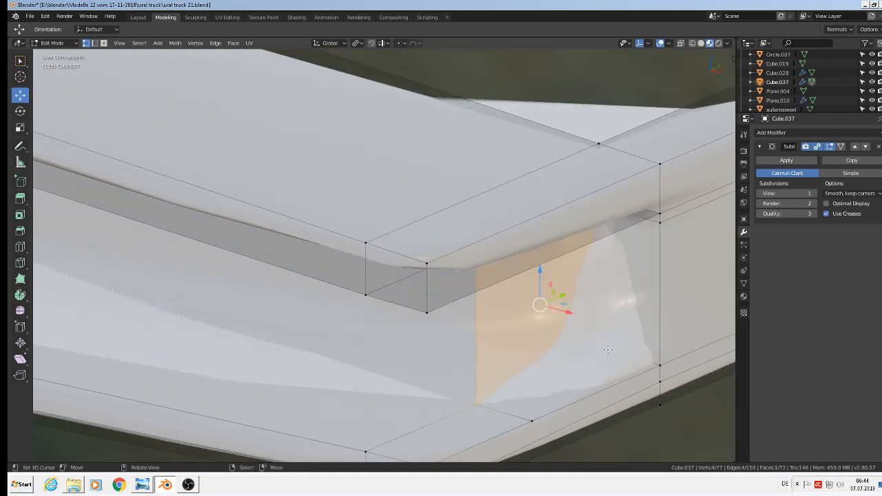
{"action": "key", "text": "Tab"}
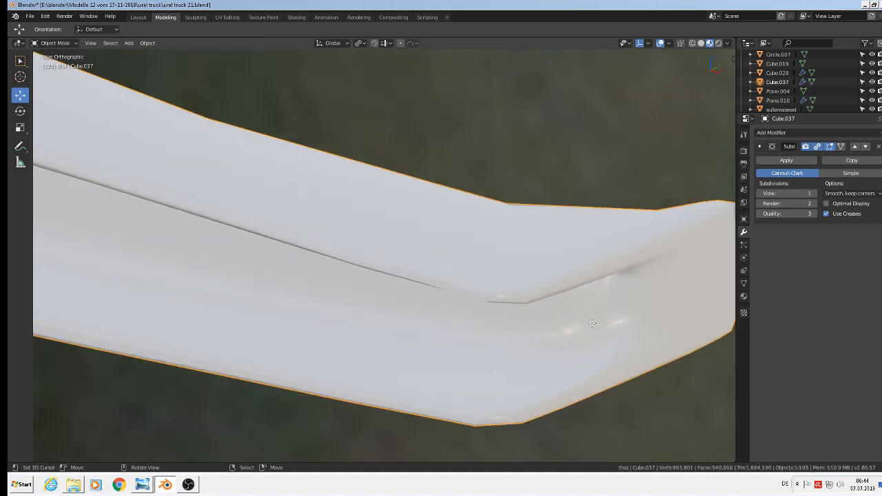
{"action": "key", "text": "Tab"}
Step: Add a loop cut around the tip close to its rear end, slid to a factor of -0.910
{"action": "mouse_move", "coordinate": [593, 323]}
{"action": "middle_mouse_down"}
{"action": "mouse_move", "coordinate": [615, 313]}
{"action": "mouse_move", "coordinate": [586, 318]}
{"action": "mouse_move", "coordinate": [596, 315]}
{"action": "middle_mouse_up"}
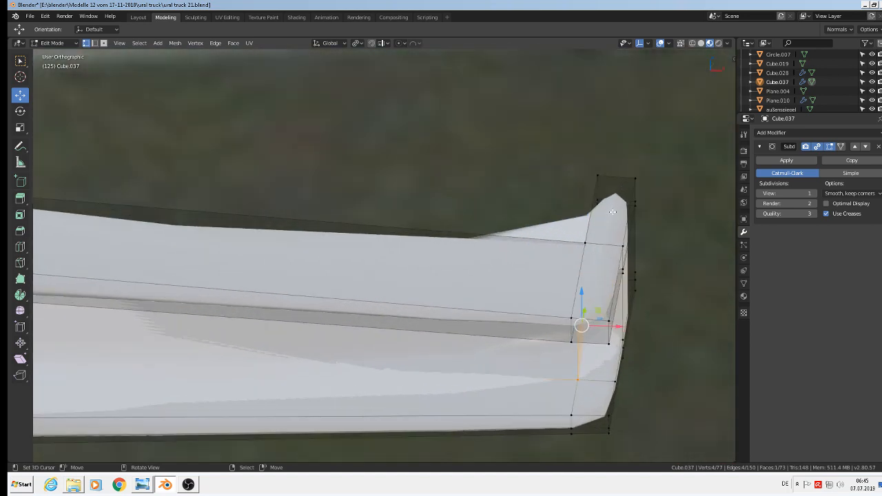
{"action": "middle_click_drag", "start_coordinate": [613, 211], "coordinate": [680, 257]}
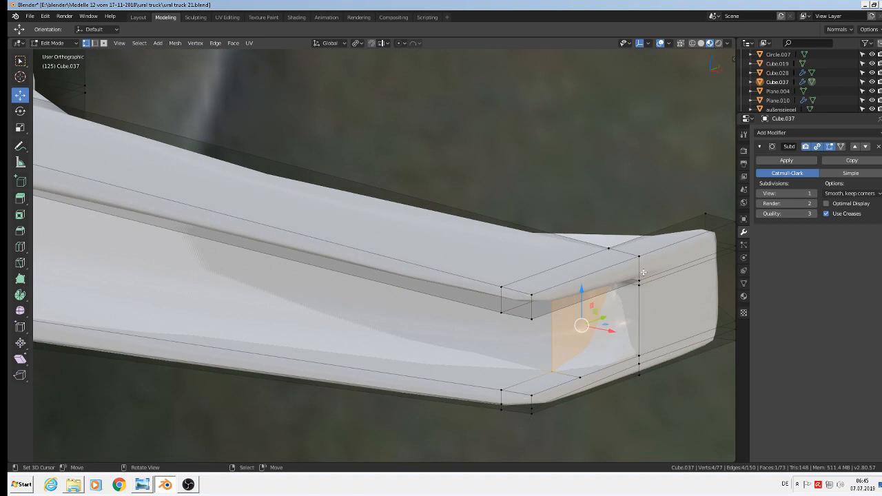
{"action": "key", "text": "ctrl+r"}
{"action": "left_click", "coordinate": [679, 254]}
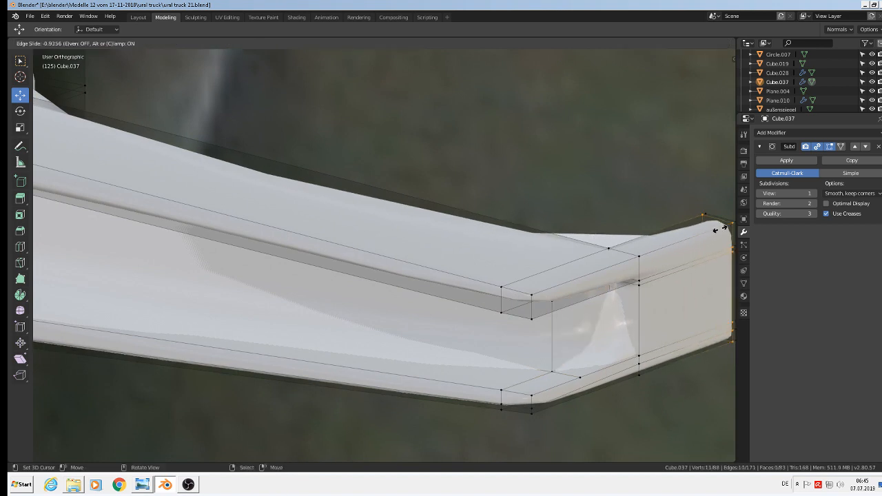
{"action": "left_click", "coordinate": [721, 230]}
Step: Add a loop cut around the handle's thick end close to its rear edge, slid to a factor of 0.894
{"action": "middle_click_drag", "start_coordinate": [721, 230], "coordinate": [183, 130]}
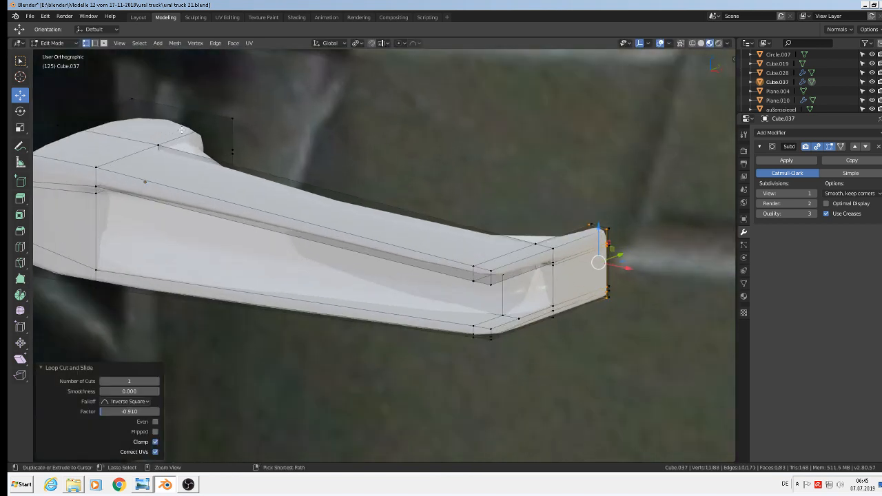
{"action": "key", "text": "ctrl+r"}
{"action": "left_click", "coordinate": [189, 128]}
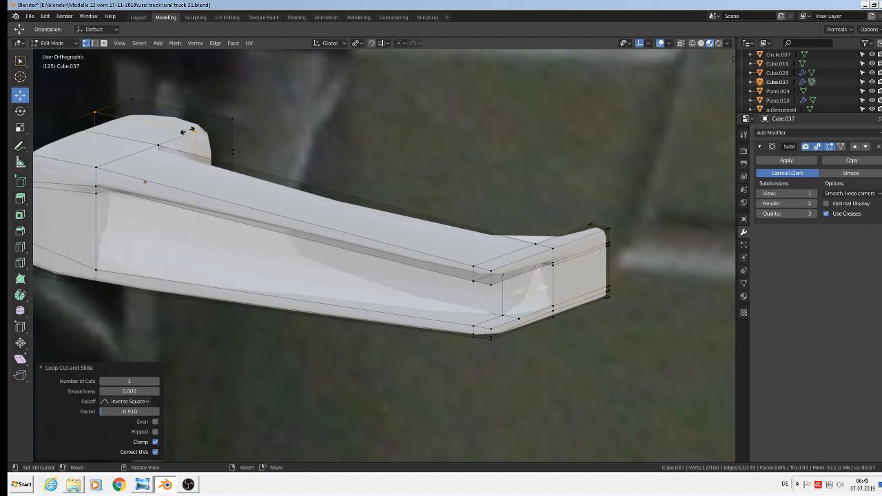
{"action": "left_click", "coordinate": [213, 107]}
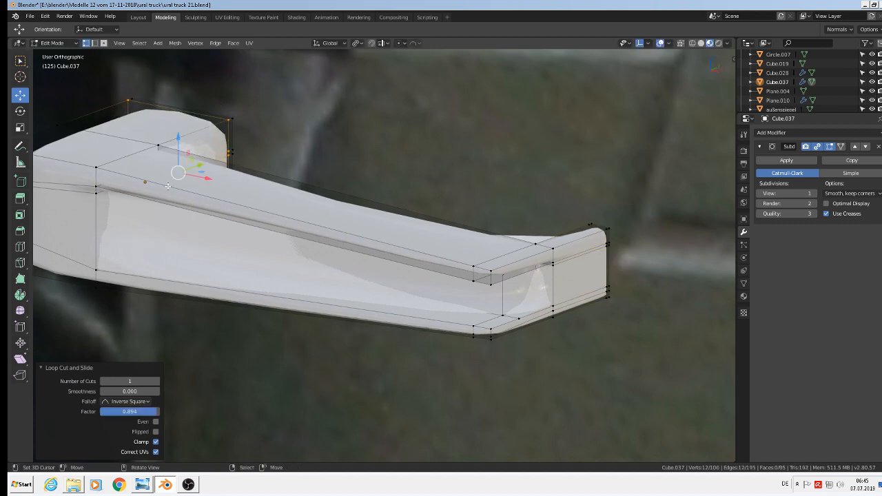
Step: Move the thick end's upper front corner vertex inward by 0.00207 m along X, and shift it along the Y axis
{"action": "middle_click_drag", "start_coordinate": [213, 108], "coordinate": [315, 186]}
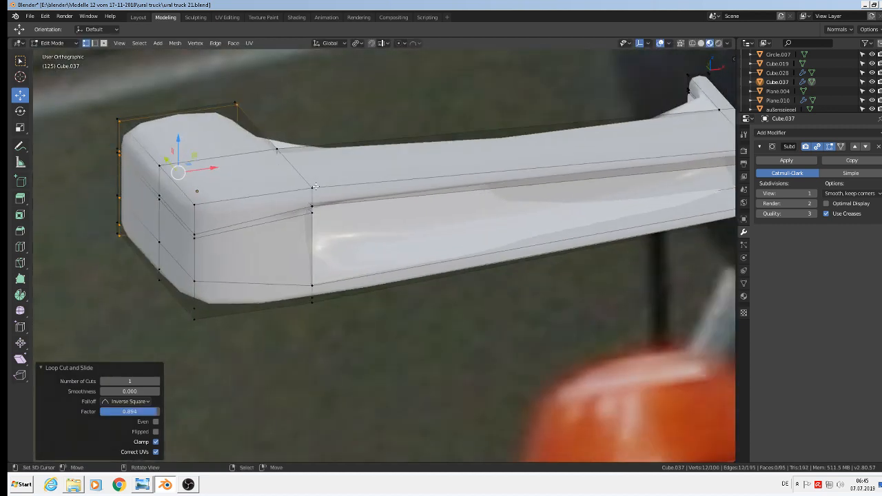
{"action": "left_click", "coordinate": [200, 203]}
{"action": "left_click_drag", "start_coordinate": [224, 204], "coordinate": [249, 200]}
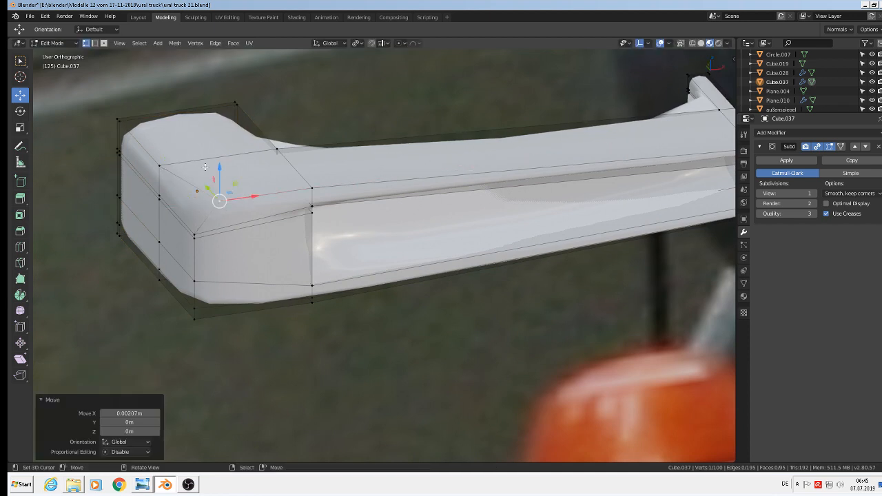
{"action": "left_click_drag", "start_coordinate": [220, 166], "coordinate": [195, 187]}
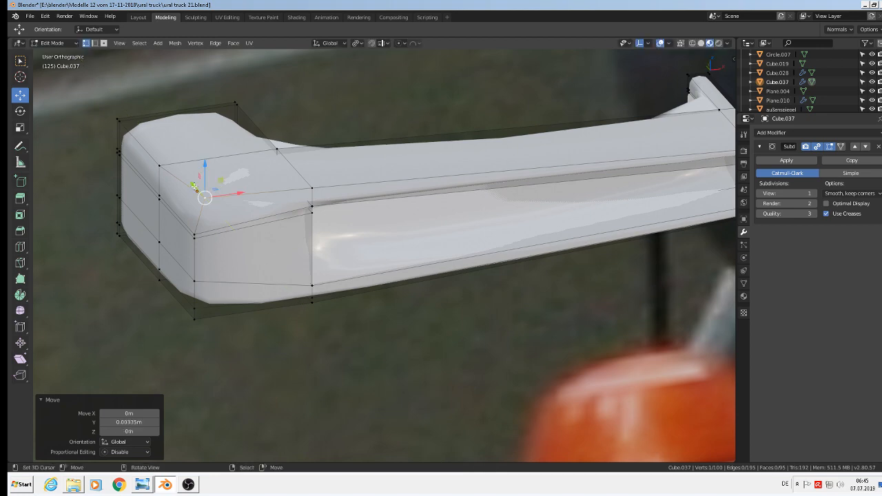
Step: Pull the thick end's two bottom front corner vertices inward, shifting them 0.000393 m along Z and -0.00057 m along X
{"action": "left_click", "coordinate": [194, 318]}
{"action": "middle_click_drag", "start_coordinate": [221, 329], "coordinate": [264, 319]}
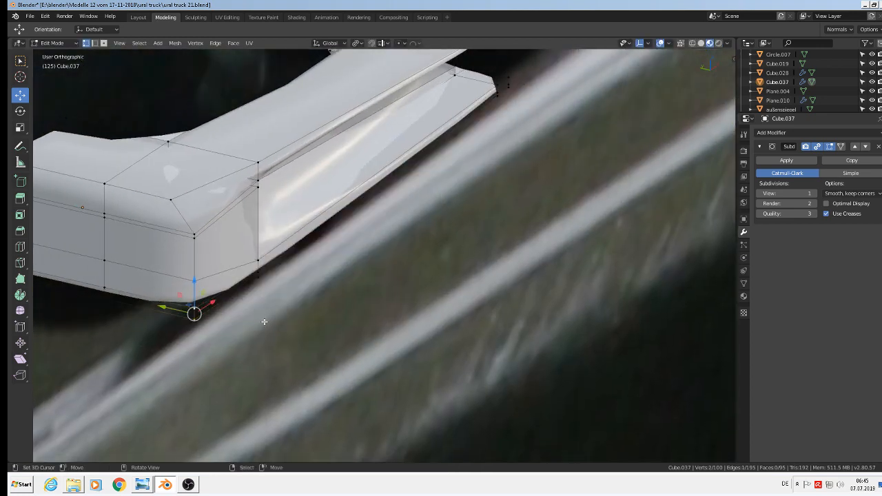
{"action": "left_click_drag", "start_coordinate": [174, 308], "coordinate": [209, 288]}
{"action": "middle_click_drag", "start_coordinate": [178, 297], "coordinate": [171, 260]}
{"action": "key", "text": "g"}
{"action": "key", "text": "z"}
{"action": "left_click", "coordinate": [188, 264]}
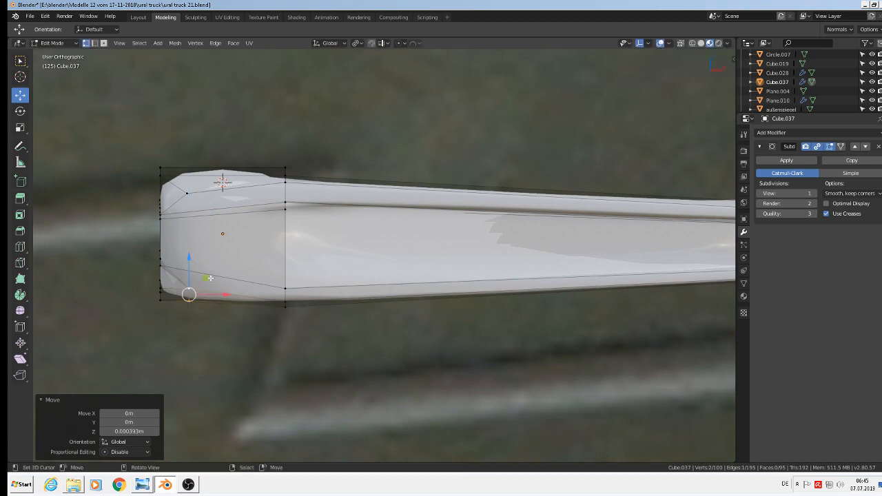
{"action": "key", "text": "g"}
{"action": "key", "text": "x"}
{"action": "left_click", "coordinate": [221, 298]}
Step: Select the three middle vertices on the thick end's front corner edge and move them 0.000683 m along X
{"action": "middle_click_drag", "start_coordinate": [221, 298], "coordinate": [284, 356]}
{"action": "scroll", "coordinate": [280, 355], "scroll_direction": "down", "scroll_amount": 5}
{"action": "middle_click_drag", "start_coordinate": [259, 326], "coordinate": [306, 344]}
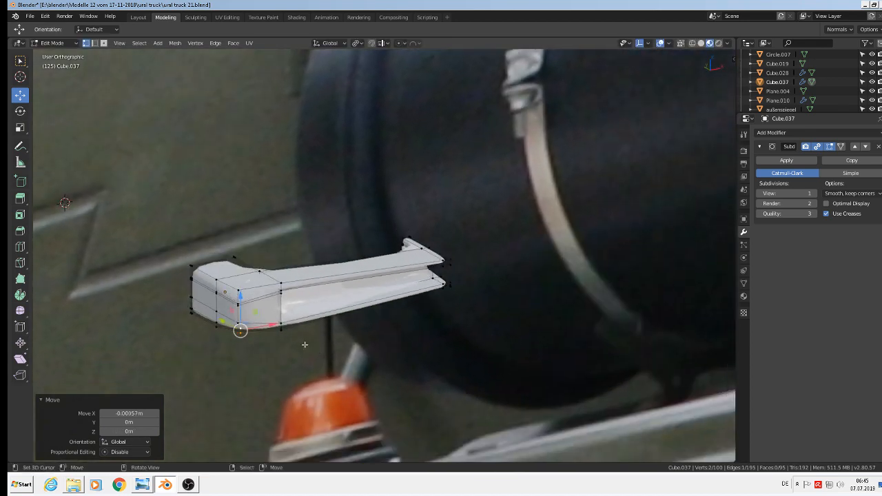
{"action": "scroll", "coordinate": [262, 326], "scroll_direction": "up", "scroll_amount": 3}
{"action": "scroll", "coordinate": [237, 304], "scroll_direction": "up", "scroll_amount": 1}
{"action": "middle_click_drag", "start_coordinate": [236, 304], "coordinate": [185, 272]}
{"action": "right_click", "coordinate": [215, 282]}
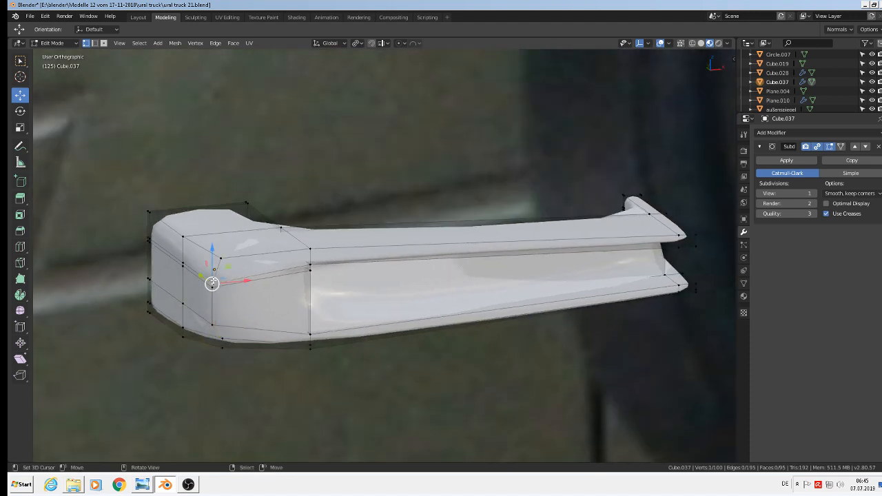
{"action": "right_click", "coordinate": [214, 287], "text": "shift"}
{"action": "right_click", "coordinate": [213, 324], "text": "shift"}
{"action": "key", "text": "g"}
{"action": "key", "text": "x"}
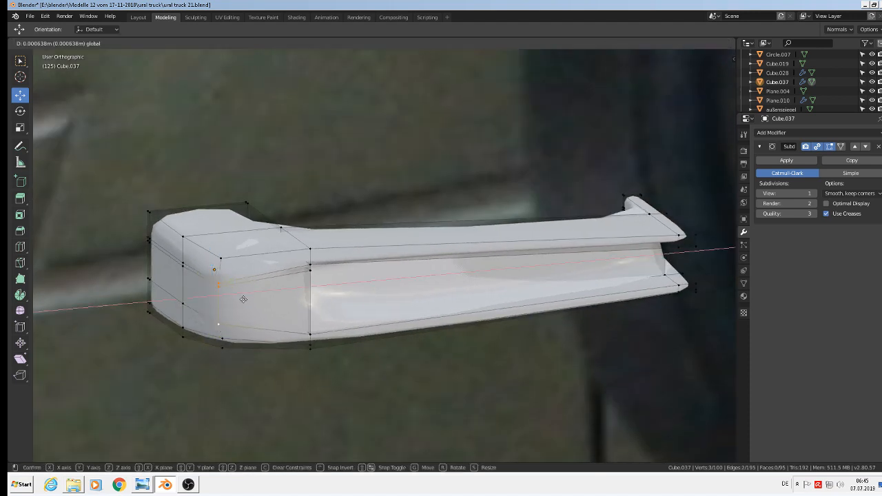
{"action": "left_click", "coordinate": [243, 299]}
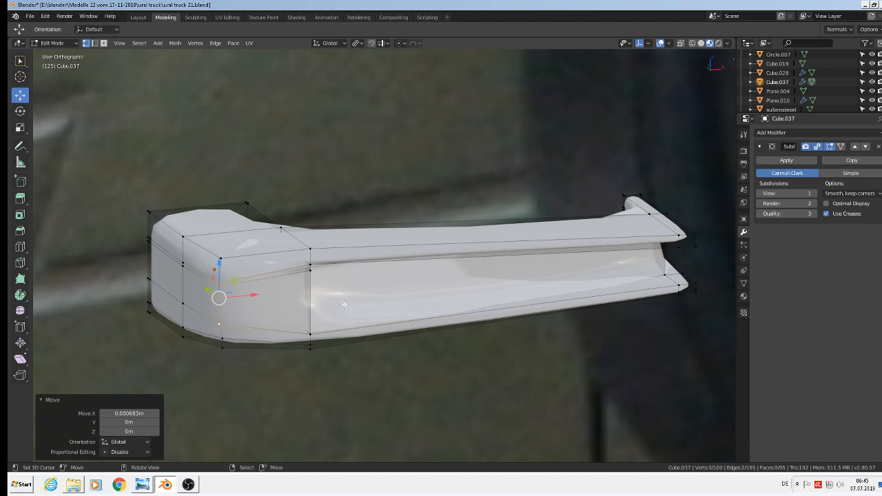
Step: Add a lengthwise loop cut around the handle just above the lower rim, slid to a factor of 0.855
{"action": "key", "text": "ctrl"}
{"action": "key", "text": "ctrl+r"}
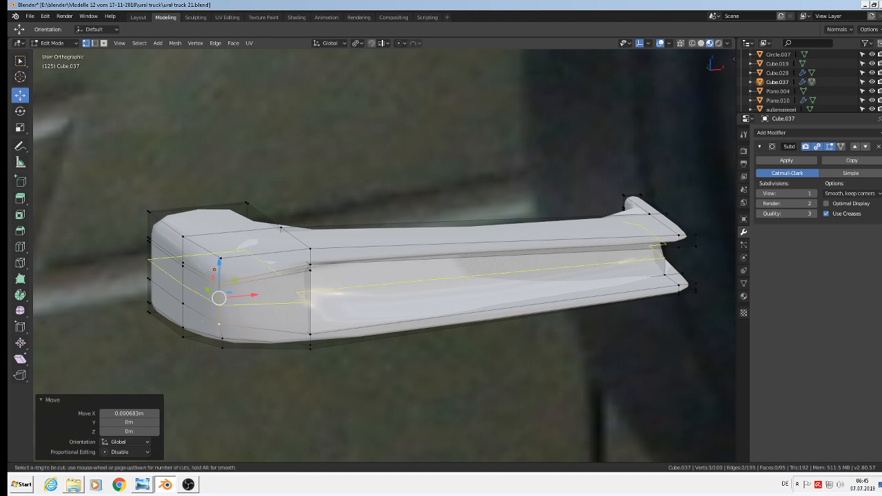
{"action": "left_click", "coordinate": [314, 314]}
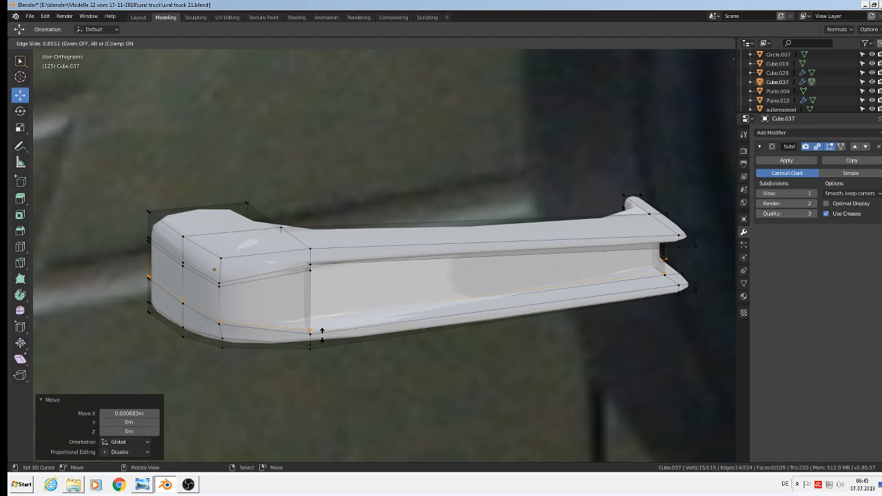
{"action": "left_click", "coordinate": [322, 332]}
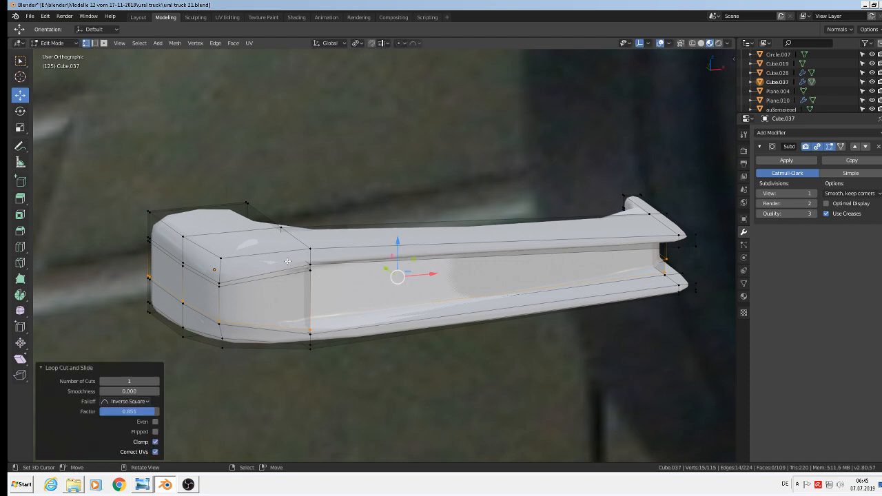
Step: Add a loop cut around the thick end just behind the grip junction, slid to a factor of -0.653
{"action": "middle_click_drag", "start_coordinate": [288, 261], "coordinate": [261, 220]}
{"action": "key", "text": "ctrl+r"}
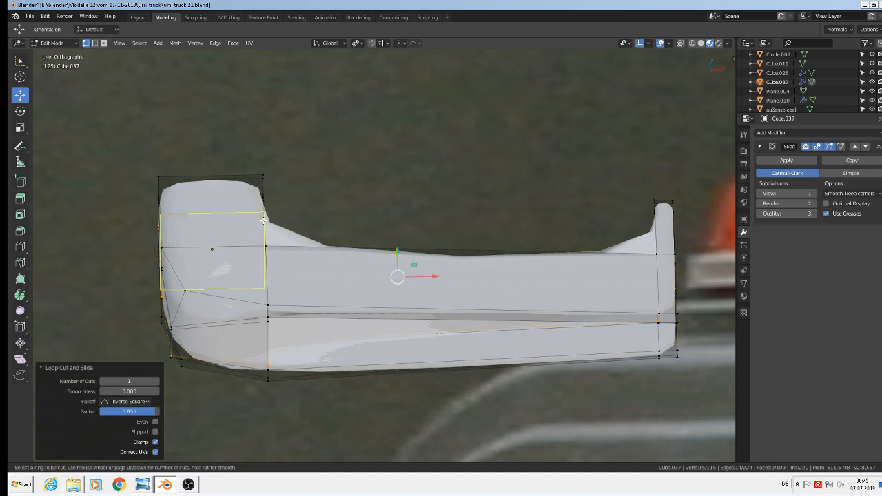
{"action": "left_click", "coordinate": [260, 237]}
{"action": "left_click", "coordinate": [264, 259]}
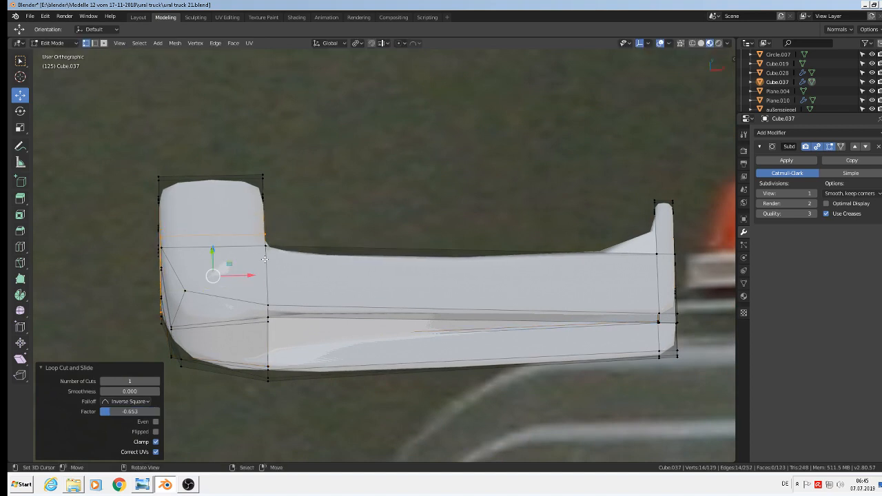
Step: Add a loop cut across the grip and slide it close to the thick end
{"action": "key", "text": "ctrl+r"}
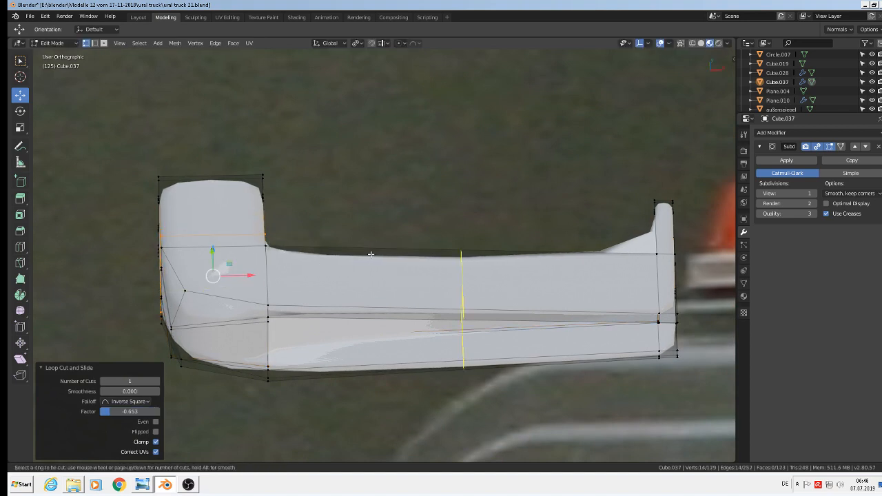
{"action": "left_click", "coordinate": [372, 256]}
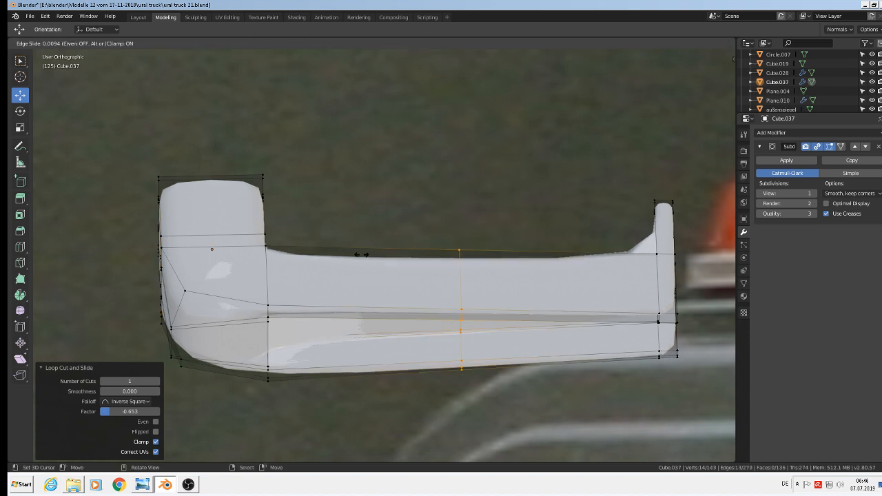
{"action": "left_click", "coordinate": [207, 252]}
Step: Add a loop cut across the grip close to the tip with a factor of -0.946, and return to Object Mode
{"action": "key", "text": "ctrl+r"}
{"action": "left_click", "coordinate": [560, 255]}
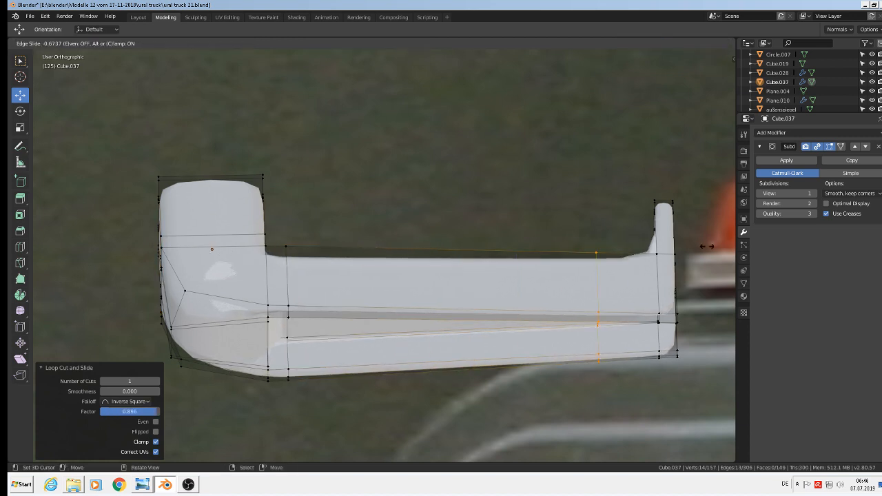
{"action": "left_click", "coordinate": [729, 245]}
{"action": "scroll", "coordinate": [317, 266], "scroll_direction": "down", "scroll_amount": 4}
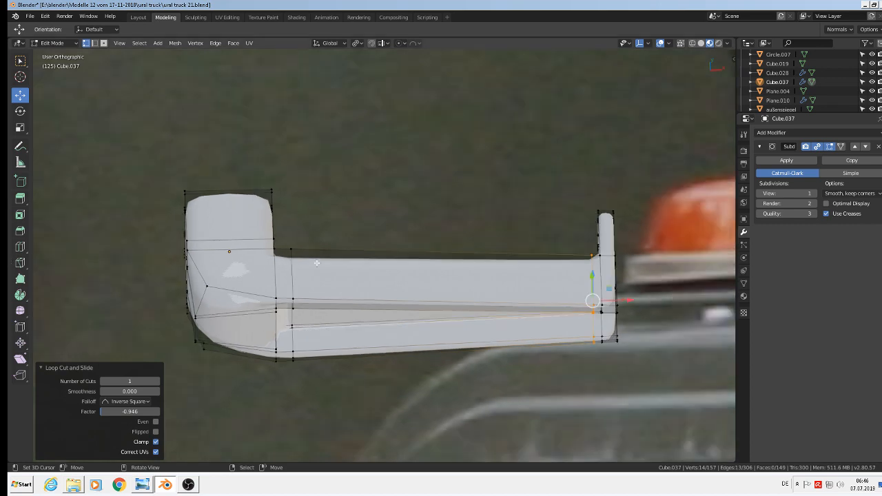
{"action": "key", "text": "Tab"}
{"action": "middle_click_drag", "start_coordinate": [418, 310], "coordinate": [145, 257], "text": "alt"}
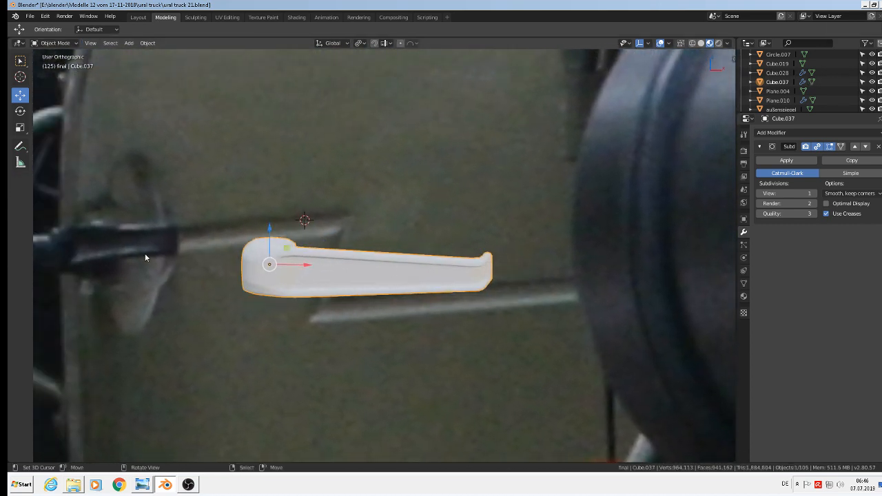
Step: Add a cylinder mesh with 24 vertices at the 3D cursor on the door handle's thick end, working in front view
{"action": "scroll", "coordinate": [301, 266], "scroll_direction": "up", "scroll_amount": 3}
{"action": "scroll", "coordinate": [197, 270], "scroll_direction": "down", "scroll_amount": 5}
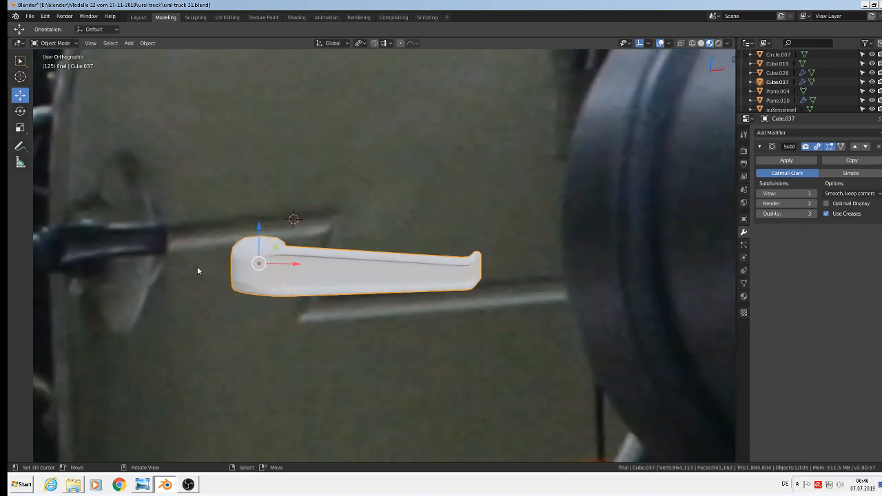
{"action": "scroll", "coordinate": [215, 264], "scroll_direction": "up", "scroll_amount": 8}
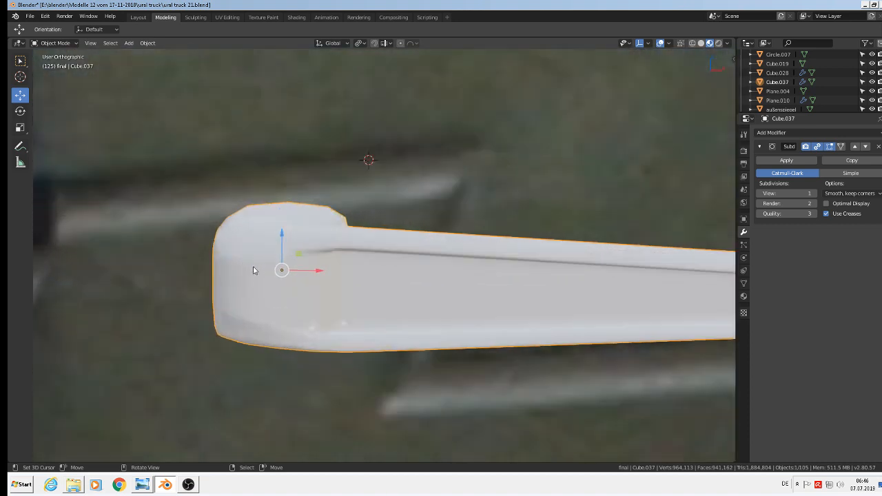
{"action": "middle_click_drag", "start_coordinate": [283, 275], "coordinate": [288, 266]}
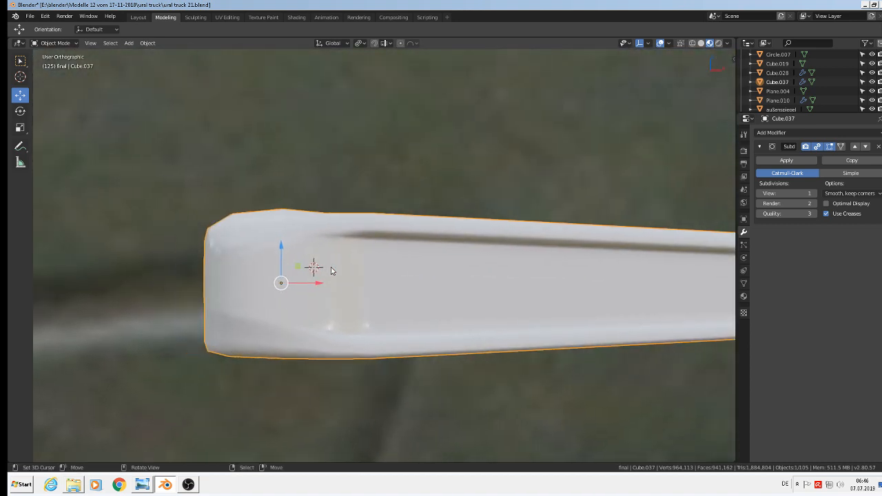
{"action": "key", "text": "KP_1"}
{"action": "scroll", "coordinate": [331, 267], "scroll_direction": "down", "scroll_amount": 3}
{"action": "key", "text": "Tab"}
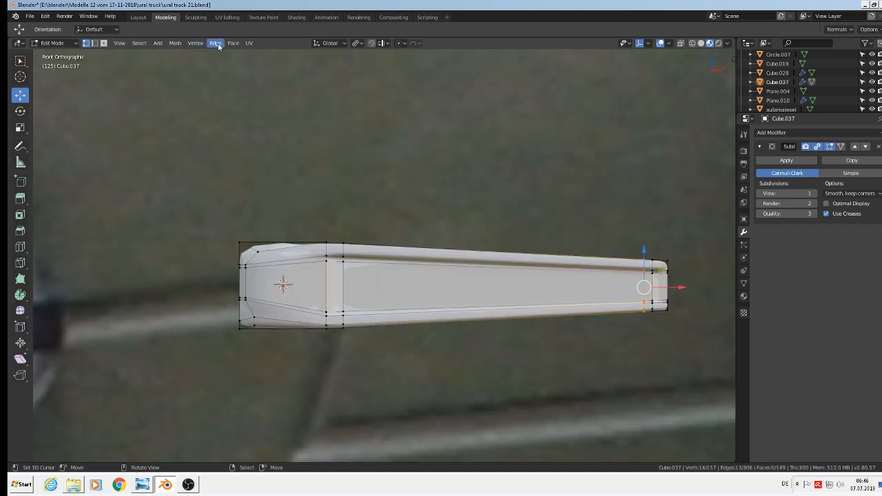
{"action": "key", "text": "Tab"}
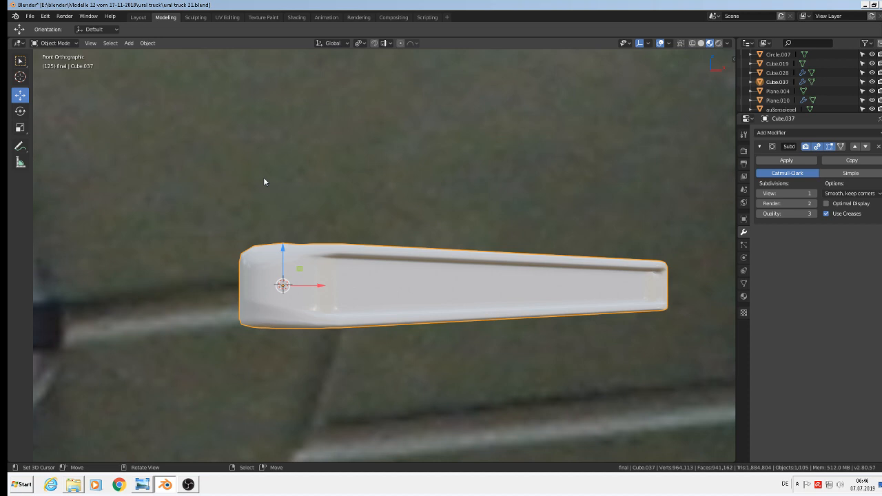
{"action": "left_click", "coordinate": [134, 44]}
{"action": "mouse_move", "coordinate": [157, 53]}
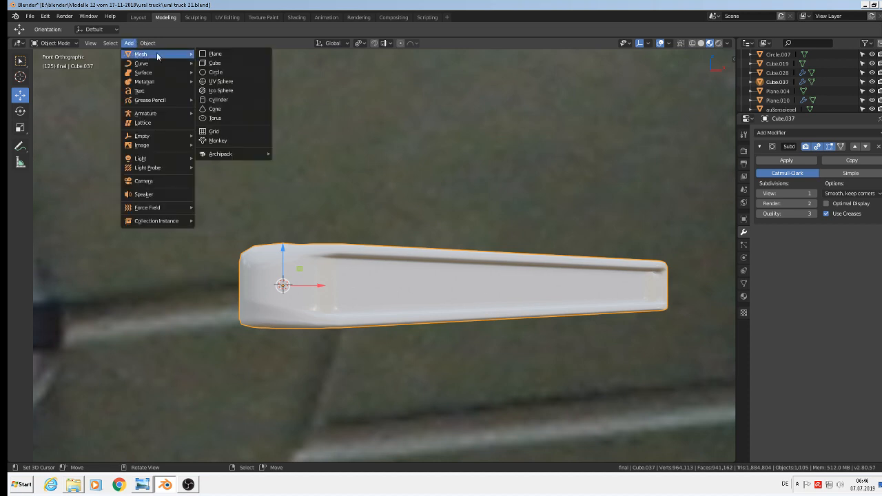
{"action": "left_click", "coordinate": [242, 101]}
{"action": "left_click", "coordinate": [125, 344]}
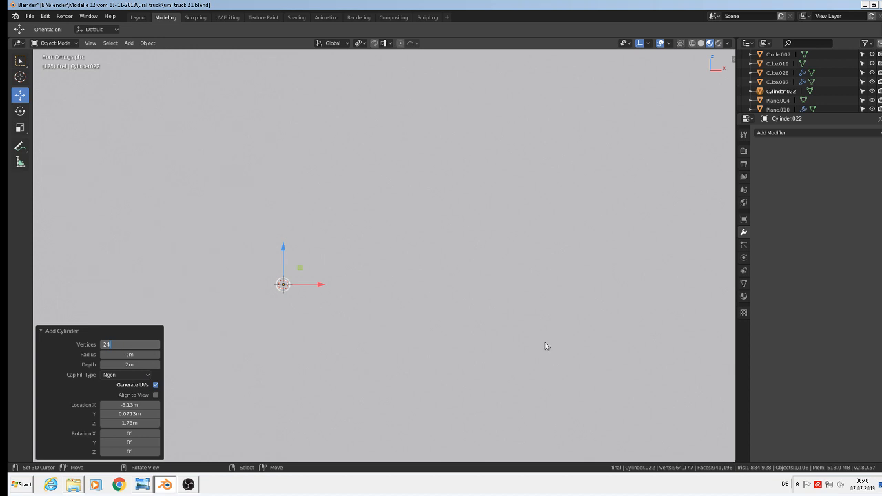
{"action": "key", "text": "Return"}
Step: Scale the cylinder down to fit within the handle's thick end and rotate it 90° about the global X axis
{"action": "key", "text": "s"}
{"action": "left_click", "coordinate": [396, 310]}
{"action": "key", "text": "s"}
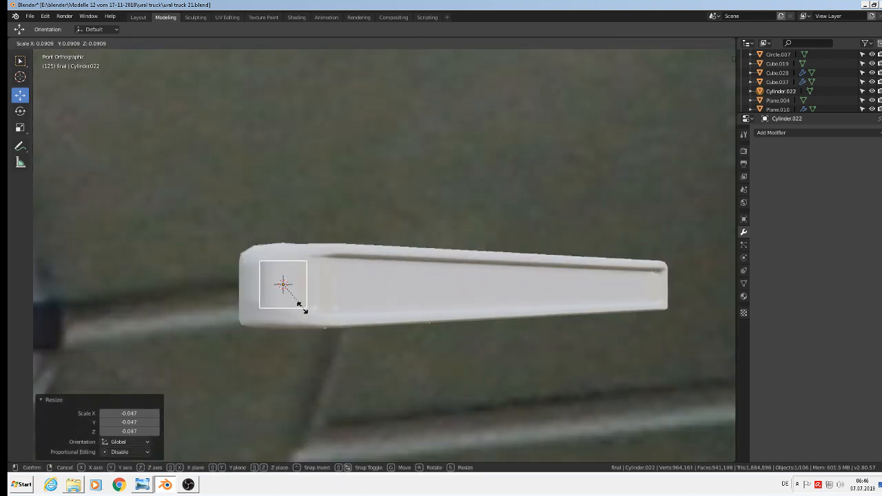
{"action": "left_click", "coordinate": [301, 308]}
{"action": "type", "text": "rx"}
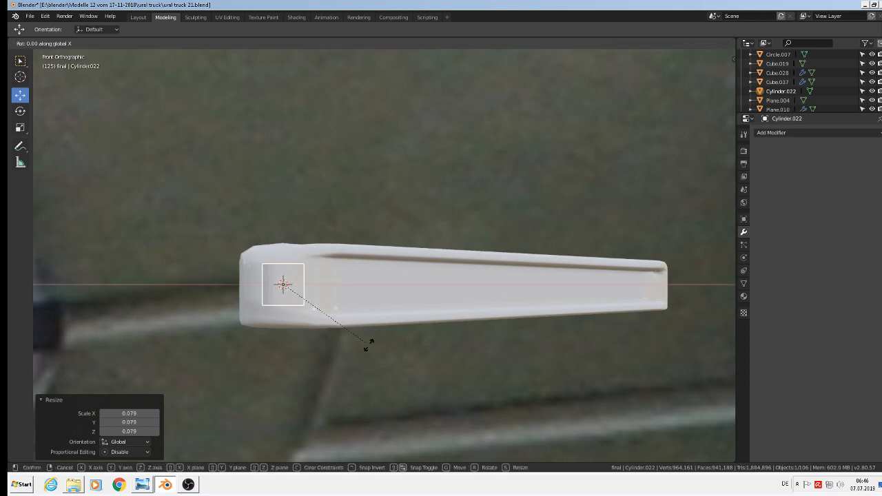
{"action": "type", "text": "90"}
{"action": "key", "text": "Return"}
{"action": "key", "text": "s"}
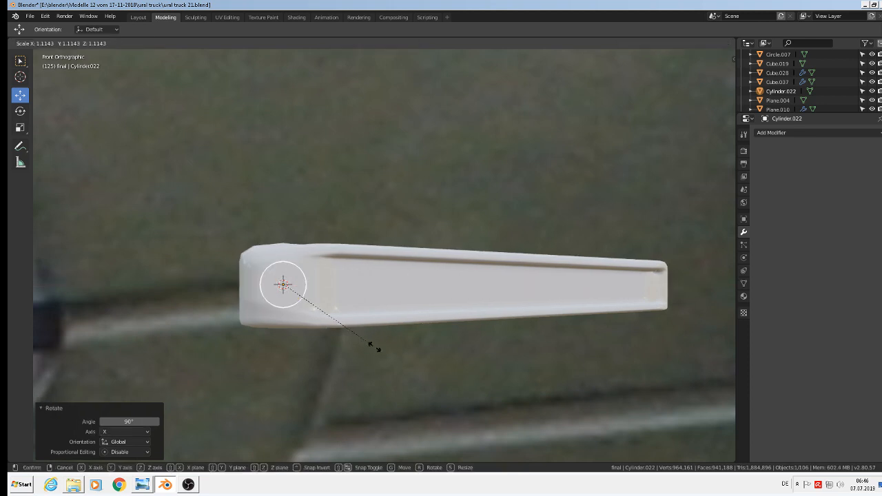
{"action": "left_click", "coordinate": [375, 346]}
Step: Apply smooth shading to the new cylinder
{"action": "middle_click_drag", "start_coordinate": [310, 307], "coordinate": [413, 337]}
{"action": "scroll", "coordinate": [271, 275], "scroll_direction": "up", "scroll_amount": 1}
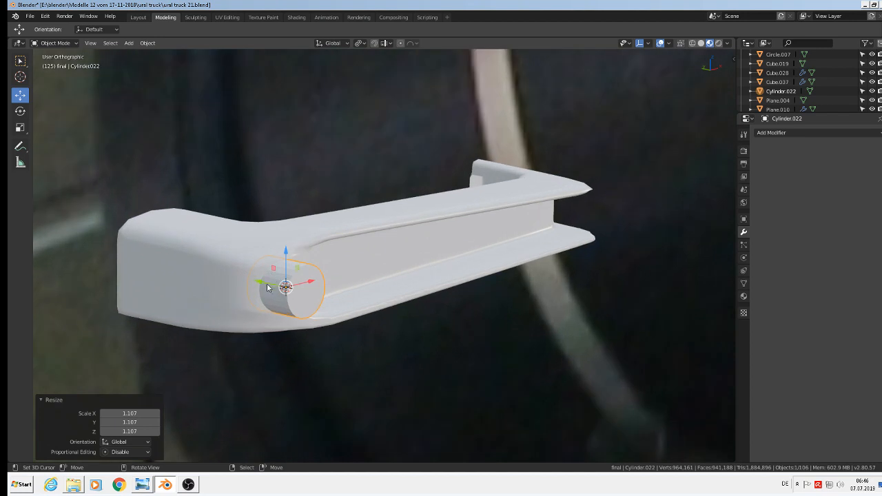
{"action": "left_click", "coordinate": [148, 43]}
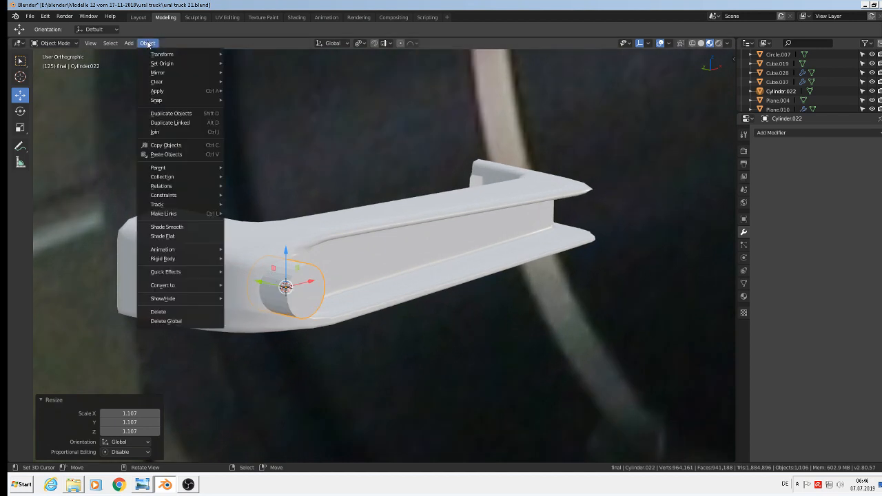
{"action": "left_click", "coordinate": [188, 227]}
Step: Add two loop cuts around the cylinder, one slid to 0.593 and one close to the front cap at about -0.82
{"action": "scroll", "coordinate": [486, 344], "scroll_direction": "up", "scroll_amount": 2}
{"action": "key", "text": "Tab"}
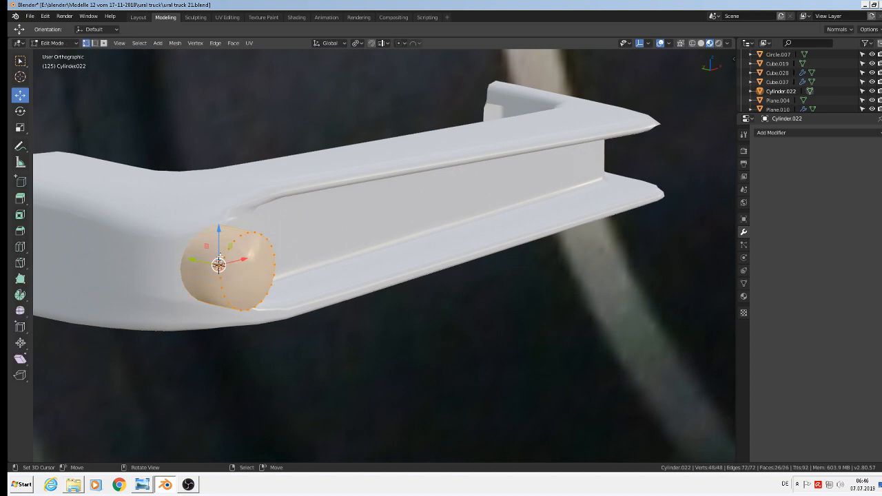
{"action": "key", "text": "ctrl+r"}
{"action": "left_click", "coordinate": [207, 246]}
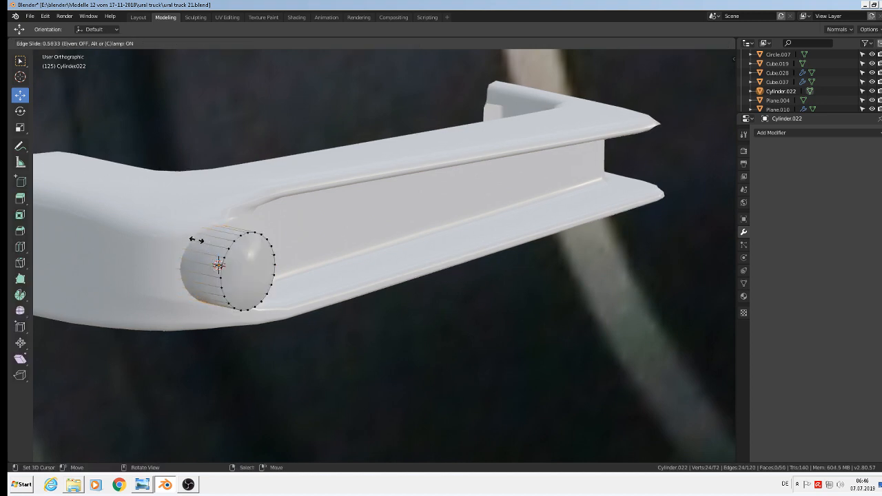
{"action": "left_click", "coordinate": [196, 239]}
{"action": "key", "text": "ctrl+r"}
{"action": "left_click", "coordinate": [231, 239]}
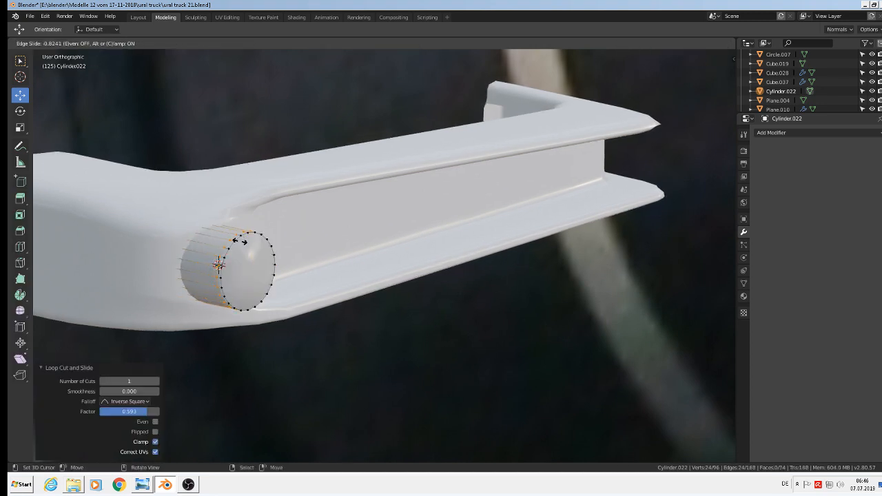
{"action": "left_click", "coordinate": [241, 242]}
{"action": "key", "text": "Tab"}
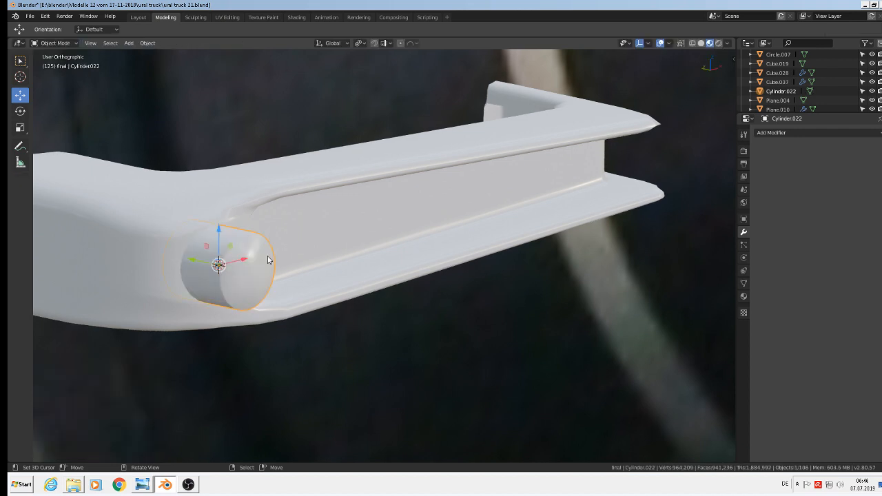
{"action": "scroll", "coordinate": [269, 259], "scroll_direction": "down", "scroll_amount": 3}
{"action": "key", "text": "Tab"}
{"action": "key", "text": "Tab"}
{"action": "key", "text": "alt+Tab"}
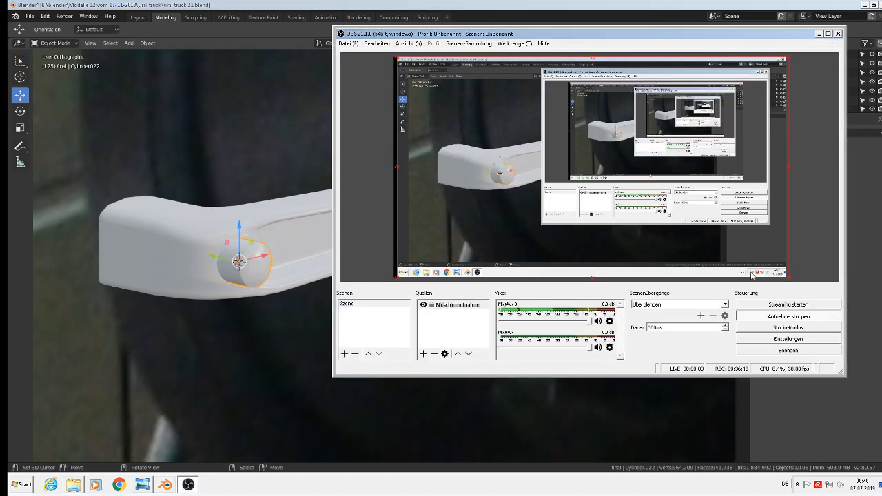
{"action": "left_click", "coordinate": [820, 33]}
Step: Join the cylinder into the door handle object, keeping the handle as the active object
{"action": "left_click", "coordinate": [315, 226]}
{"action": "key", "text": "a"}
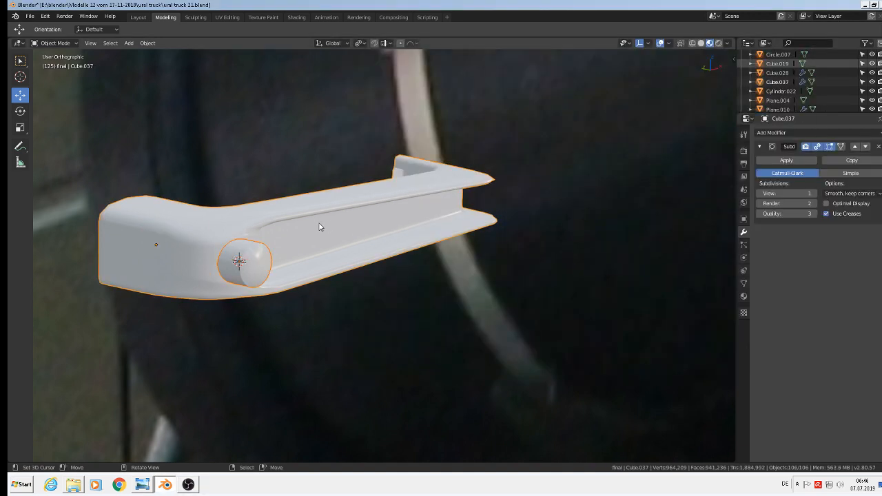
{"action": "left_click", "coordinate": [237, 263]}
{"action": "left_click", "coordinate": [239, 224], "text": "shift"}
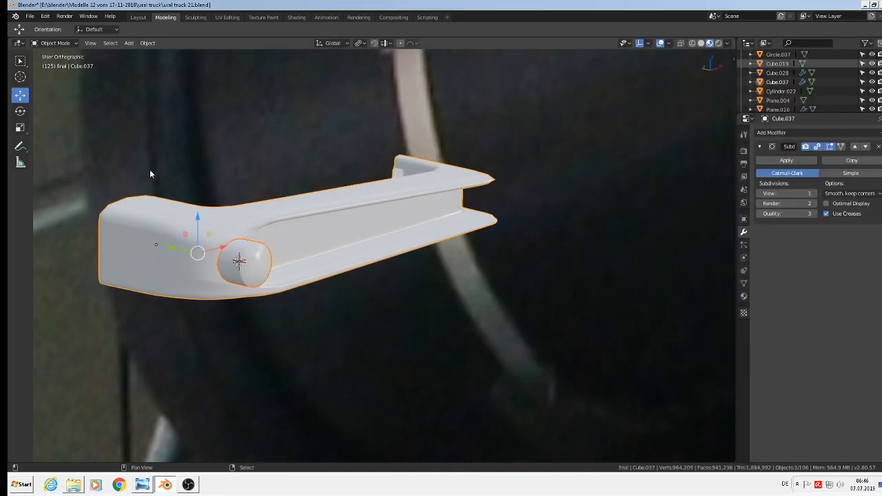
{"action": "left_click", "coordinate": [156, 43]}
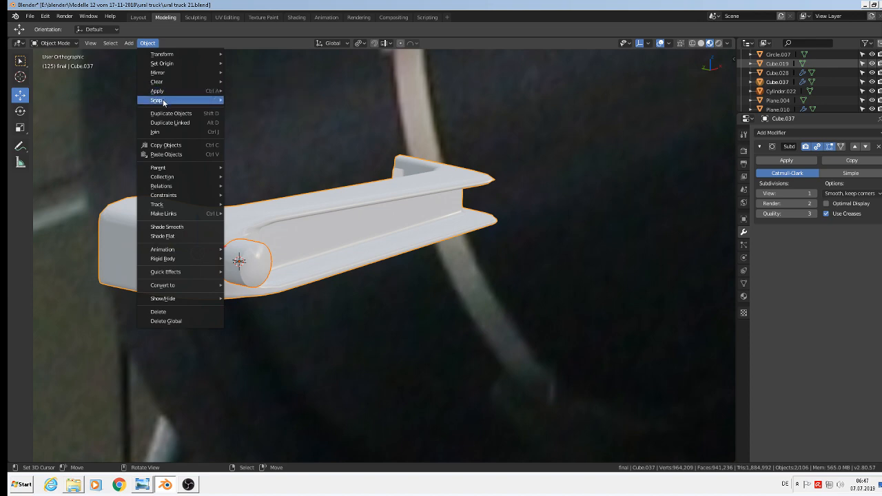
{"action": "left_click", "coordinate": [165, 132]}
Step: Select the cylinder's front cap face in Edit Mode, apply flat shading to it, and return to Object Mode
{"action": "scroll", "coordinate": [423, 209], "scroll_direction": "up", "scroll_amount": 1}
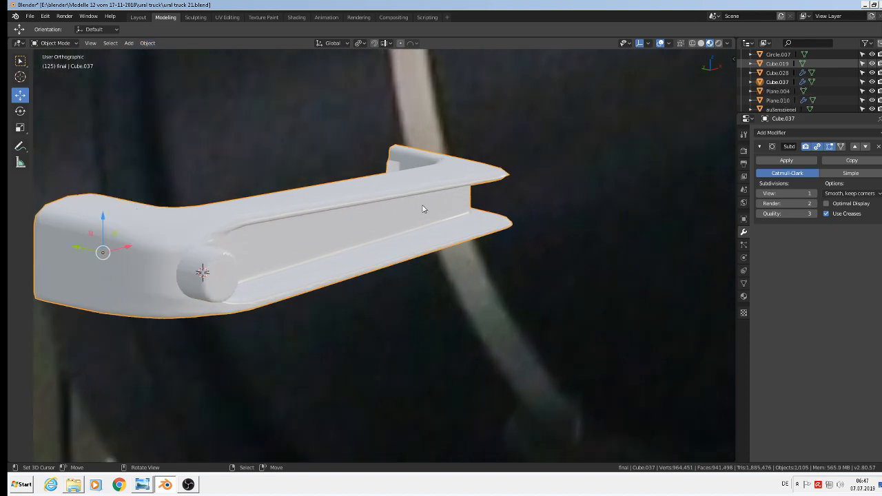
{"action": "middle_click_drag", "start_coordinate": [397, 229], "coordinate": [255, 269]}
{"action": "scroll", "coordinate": [254, 269], "scroll_direction": "up", "scroll_amount": 2}
{"action": "key", "text": "Tab"}
{"action": "middle_click_drag", "start_coordinate": [298, 168], "coordinate": [135, 404], "text": "shift"}
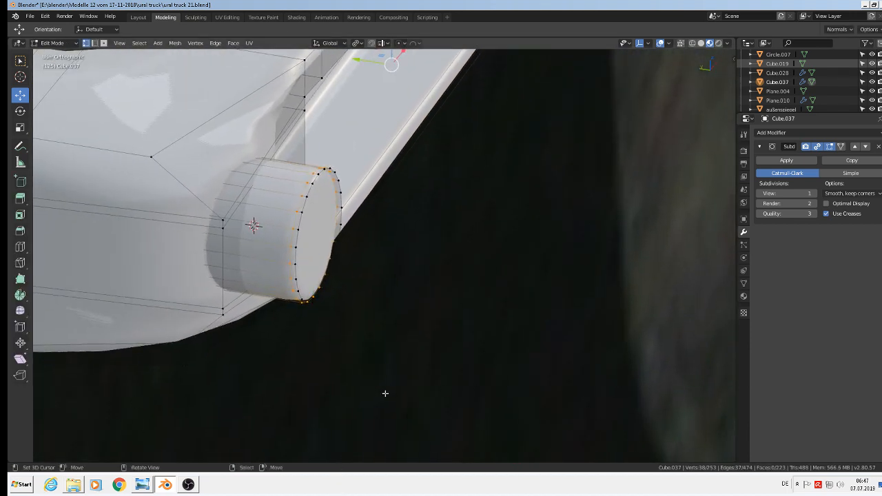
{"action": "left_click", "coordinate": [313, 198], "text": "alt"}
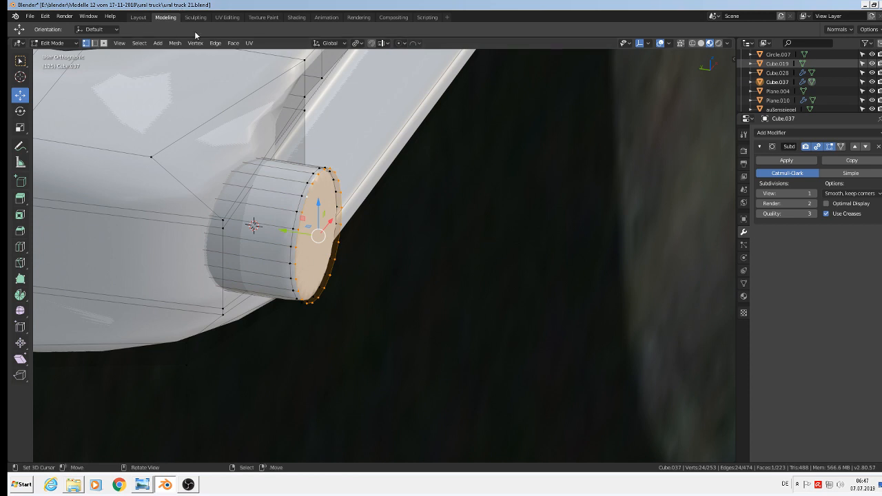
{"action": "left_click", "coordinate": [216, 43]}
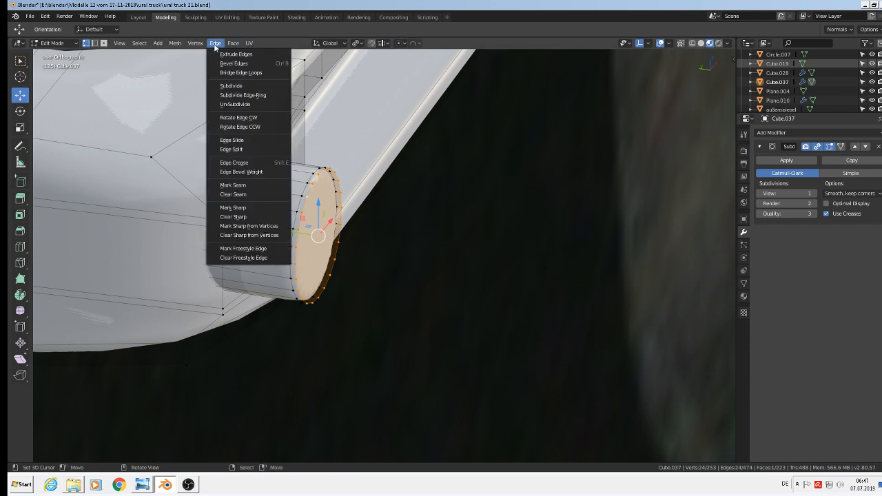
{"action": "mouse_move", "coordinate": [233, 43]}
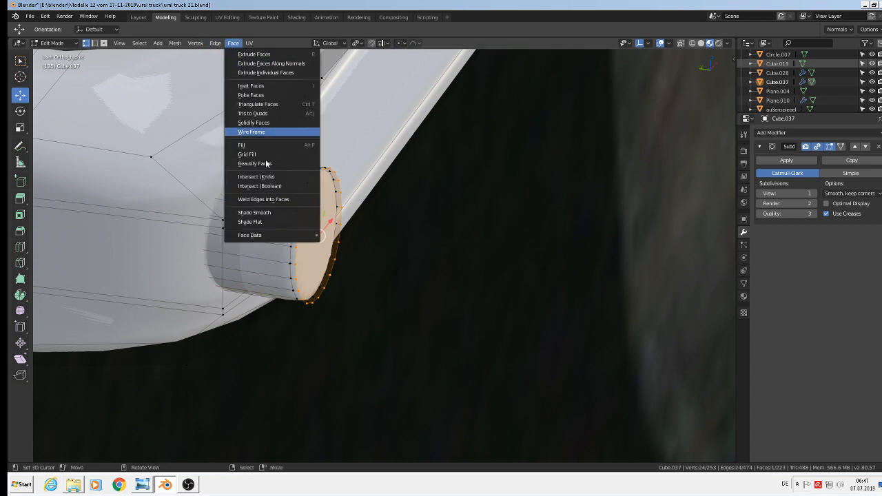
{"action": "left_click", "coordinate": [254, 224]}
{"action": "key", "text": "Tab"}
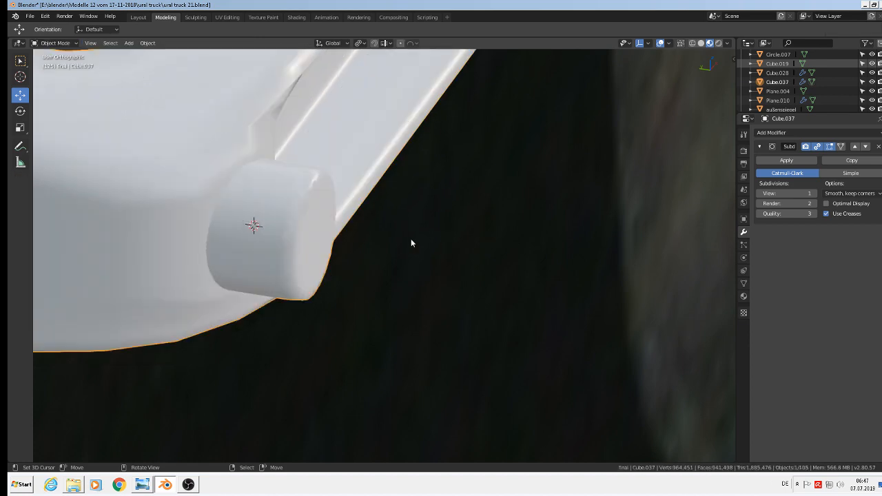
Step: Try an Edge Split modifier on the door handle and remove it again
{"action": "middle_click_drag", "start_coordinate": [412, 241], "coordinate": [322, 245]}
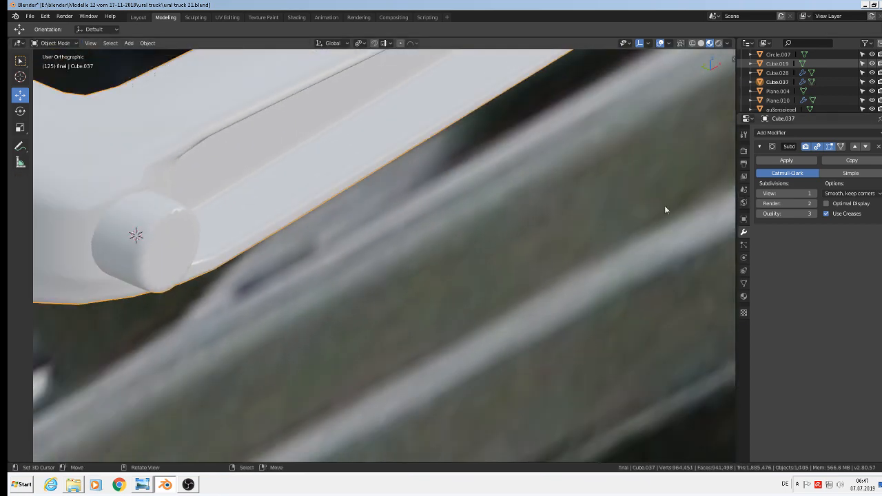
{"action": "scroll", "coordinate": [669, 210], "scroll_direction": "down", "scroll_amount": 3}
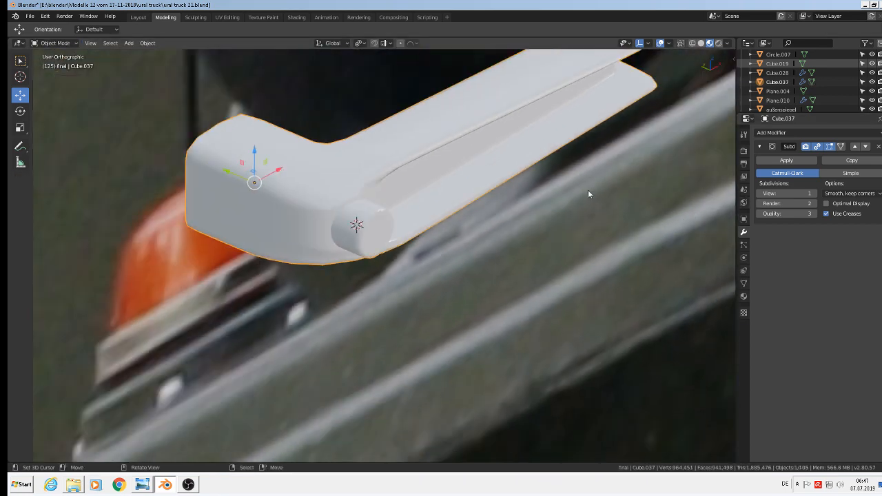
{"action": "left_click", "coordinate": [776, 132]}
{"action": "left_click", "coordinate": [713, 205]}
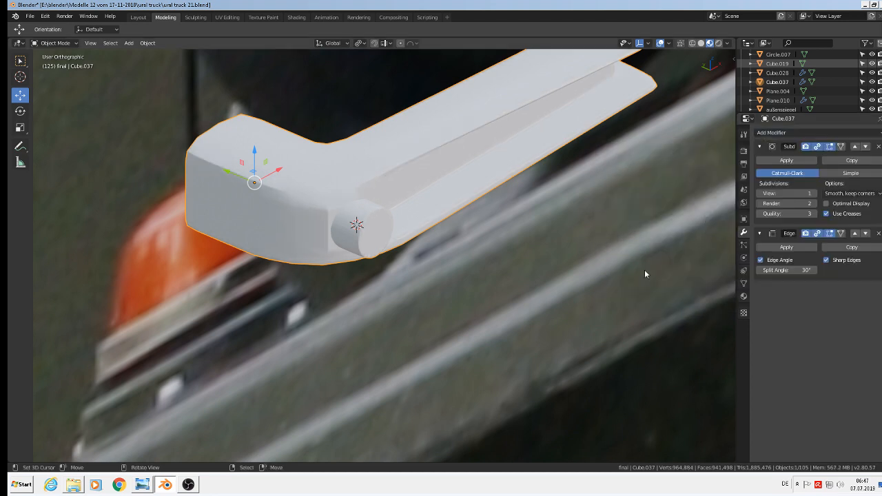
{"action": "middle_click_drag", "start_coordinate": [373, 187], "coordinate": [244, 174]}
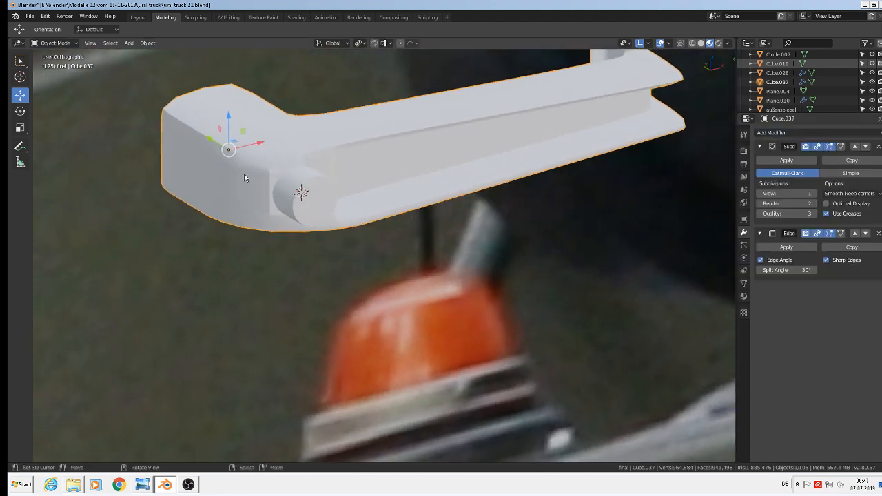
{"action": "left_click", "coordinate": [878, 233]}
Step: Extrude the cylinder's front cap face and scale it inward to about 0.94 as a support ring, returning to Object Mode
{"action": "scroll", "coordinate": [456, 244], "scroll_direction": "down", "scroll_amount": 4}
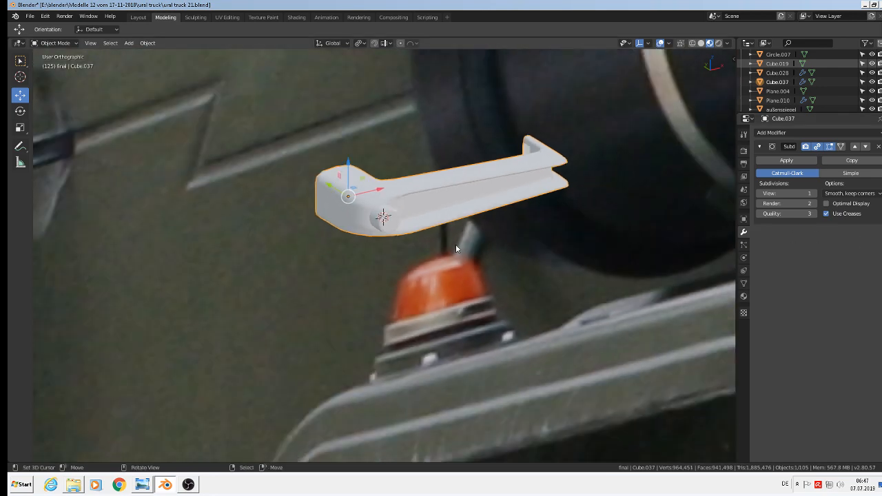
{"action": "scroll", "coordinate": [455, 244], "scroll_direction": "up", "scroll_amount": 3}
{"action": "scroll", "coordinate": [387, 230], "scroll_direction": "up", "scroll_amount": 5}
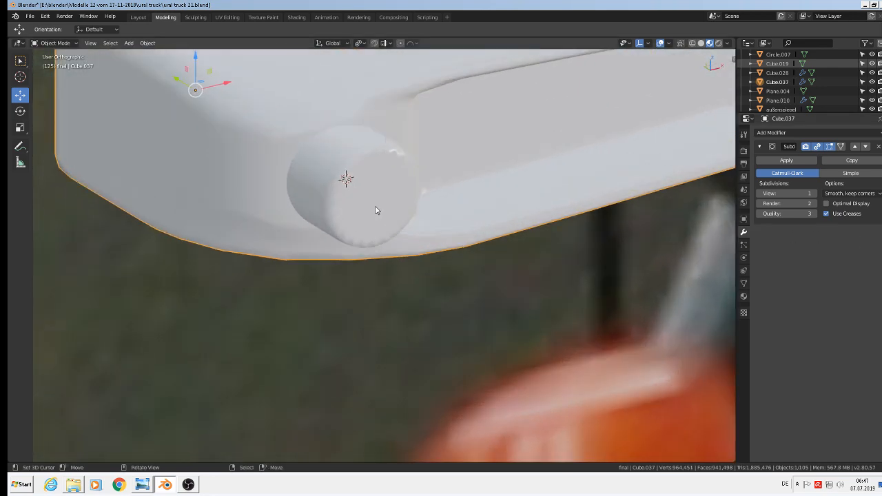
{"action": "scroll", "coordinate": [375, 211], "scroll_direction": "up", "scroll_amount": 2}
{"action": "key", "text": "Tab"}
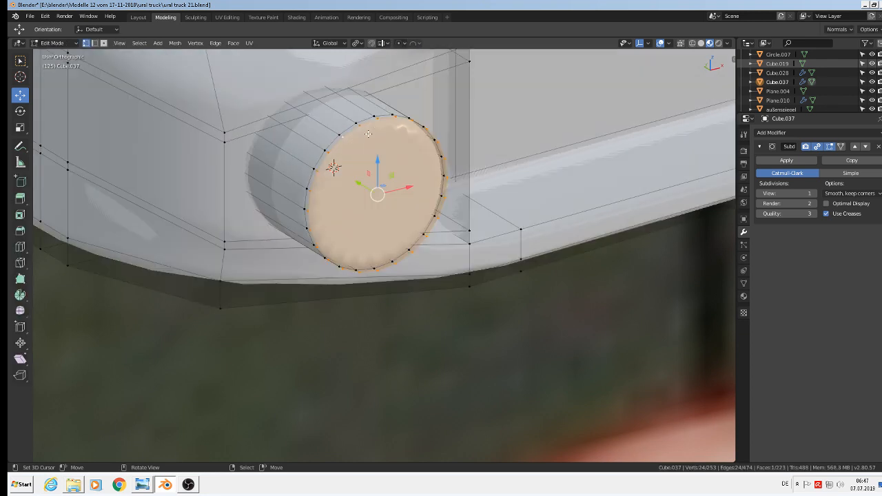
{"action": "key", "text": "e"}
{"action": "key", "text": "s"}
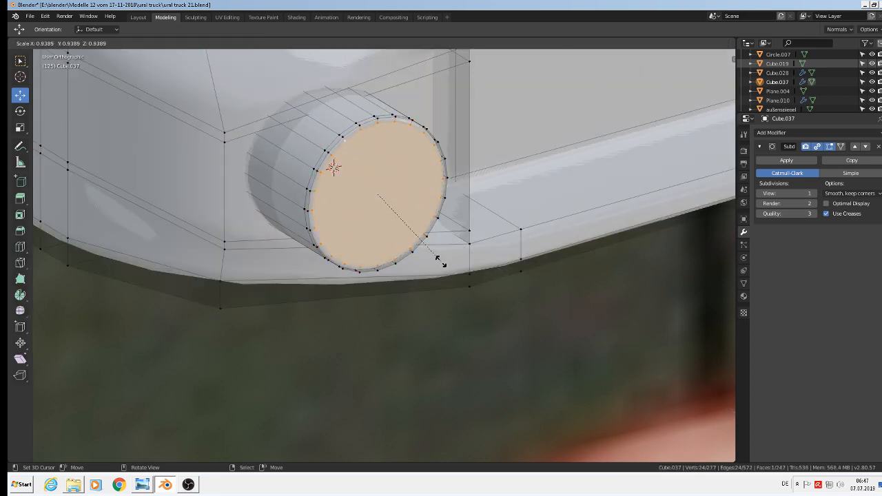
{"action": "left_click", "coordinate": [440, 260]}
{"action": "key", "text": "Tab"}
{"action": "scroll", "coordinate": [423, 250], "scroll_direction": "down", "scroll_amount": 4}
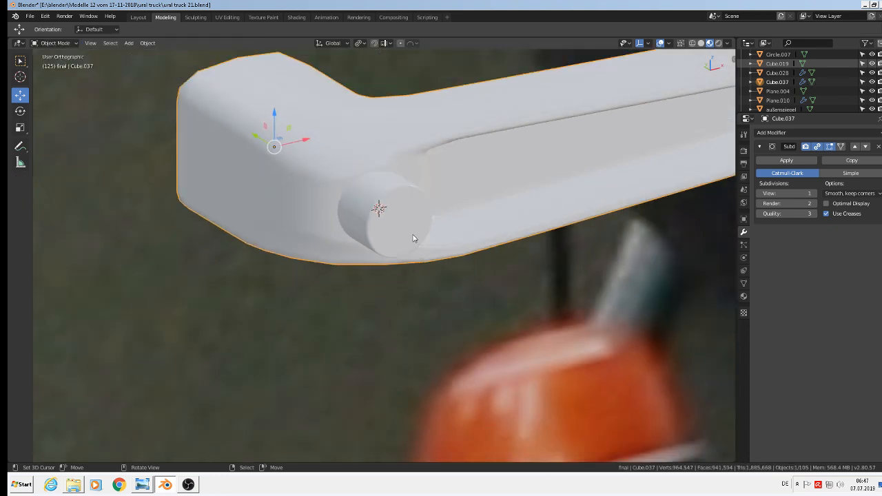
Step: Assign the existing black plastic.001 material to the door handle
{"action": "scroll", "coordinate": [444, 215], "scroll_direction": "down", "scroll_amount": 5}
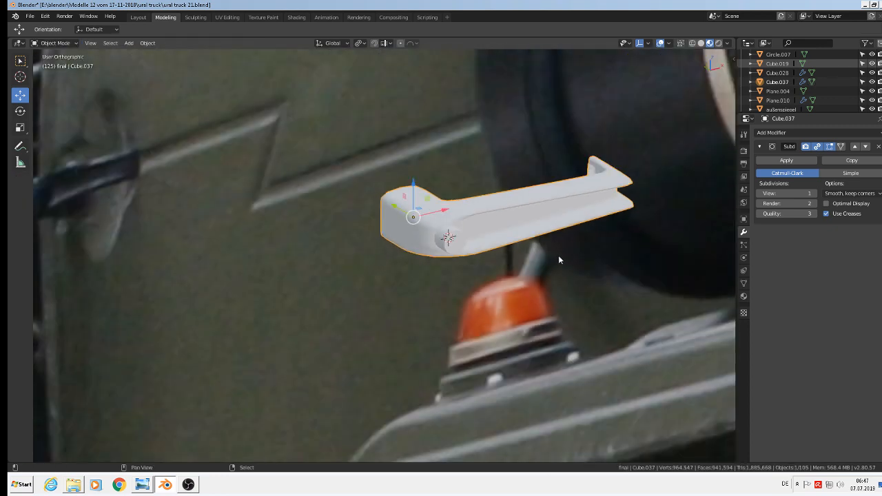
{"action": "middle_click_drag", "start_coordinate": [558, 260], "coordinate": [267, 211]}
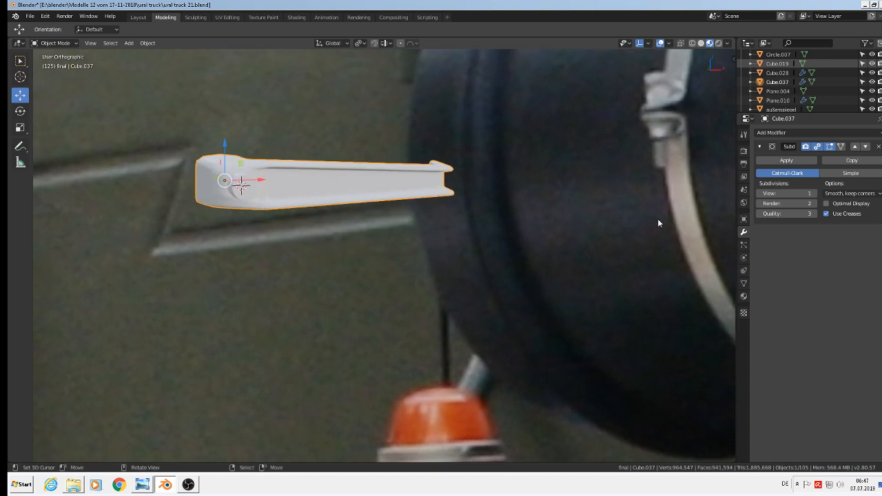
{"action": "left_click", "coordinate": [744, 296]}
{"action": "left_click", "coordinate": [760, 181]}
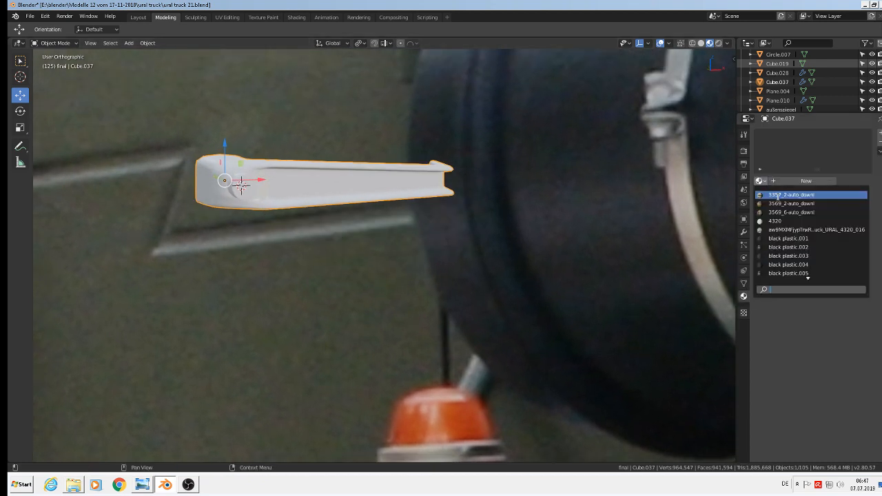
{"action": "left_click", "coordinate": [830, 240]}
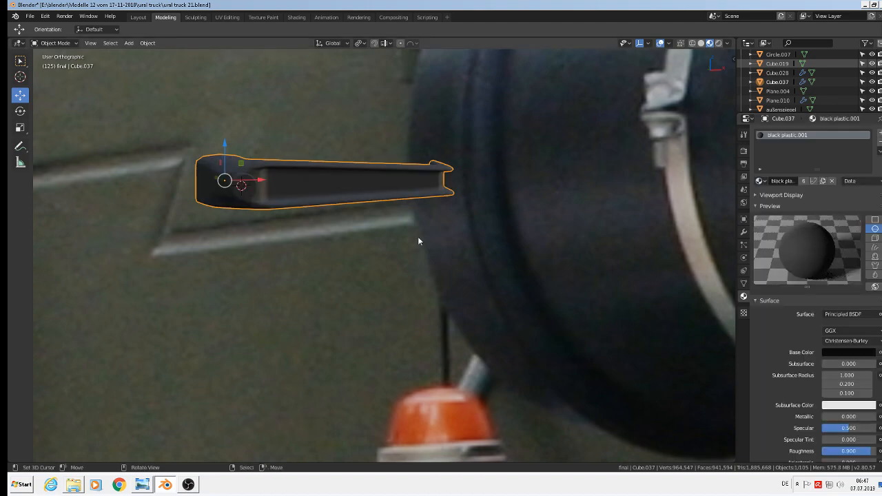
Step: Move the door handle in front view from the reference photo onto the truck's cab, about 6.05 m in X and -1.21 m in Z
{"action": "scroll", "coordinate": [393, 228], "scroll_direction": "down", "scroll_amount": 4}
{"action": "scroll", "coordinate": [273, 236], "scroll_direction": "down", "scroll_amount": 10}
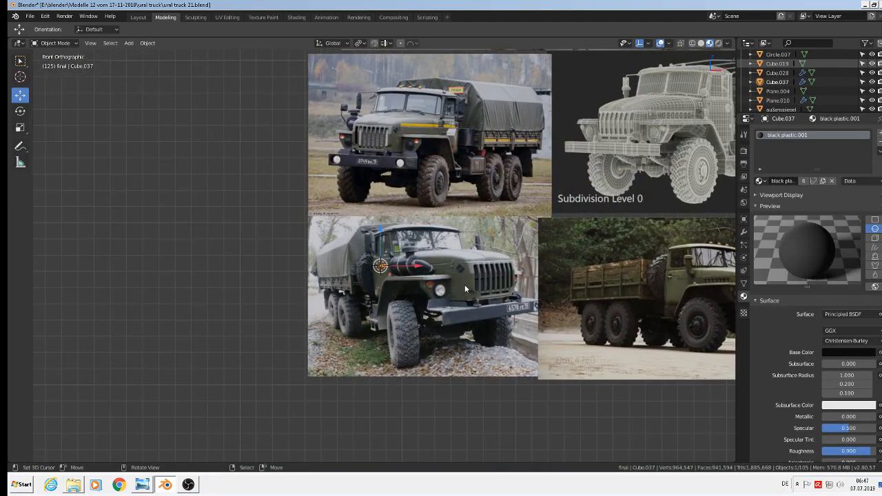
{"action": "key", "text": "KP_1"}
{"action": "scroll", "coordinate": [497, 310], "scroll_direction": "down", "scroll_amount": 2}
{"action": "middle_click_drag", "start_coordinate": [285, 194], "coordinate": [267, 182], "text": "shift"}
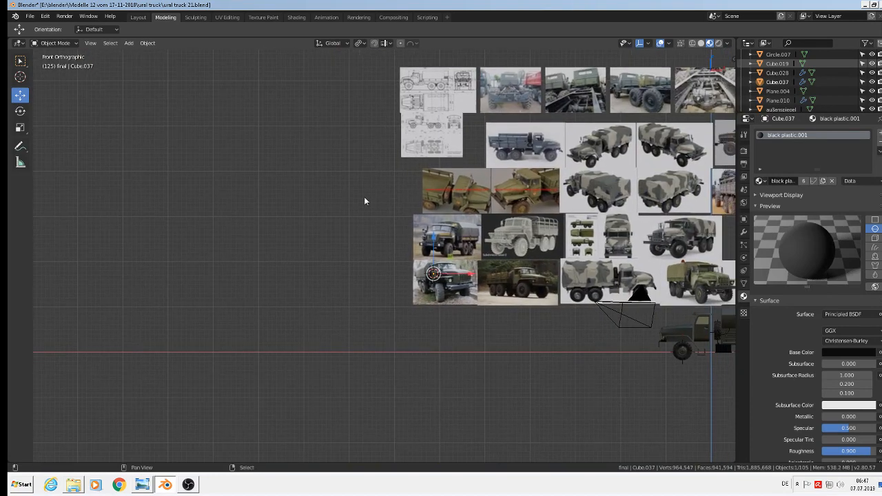
{"action": "middle_click_drag", "start_coordinate": [124, 90], "coordinate": [57, 79], "text": "shift"}
{"action": "scroll", "coordinate": [426, 295], "scroll_direction": "up", "scroll_amount": 1}
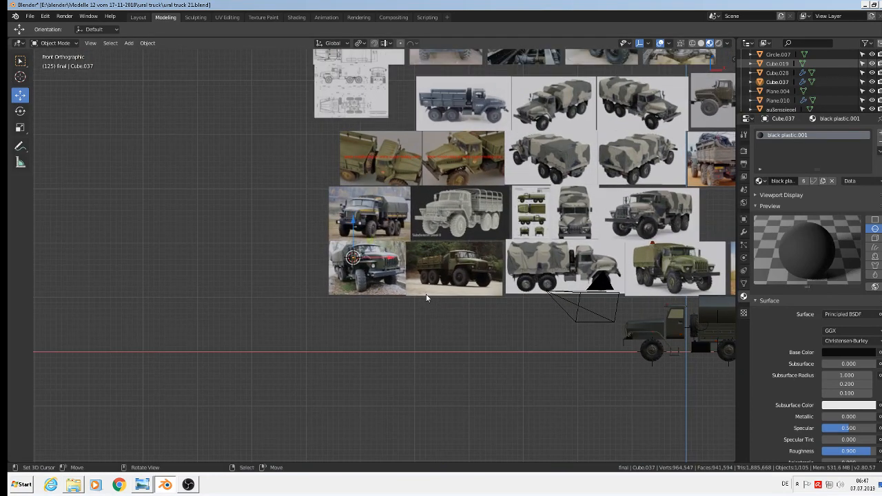
{"action": "key", "text": "g"}
{"action": "left_click", "coordinate": [51, 362]}
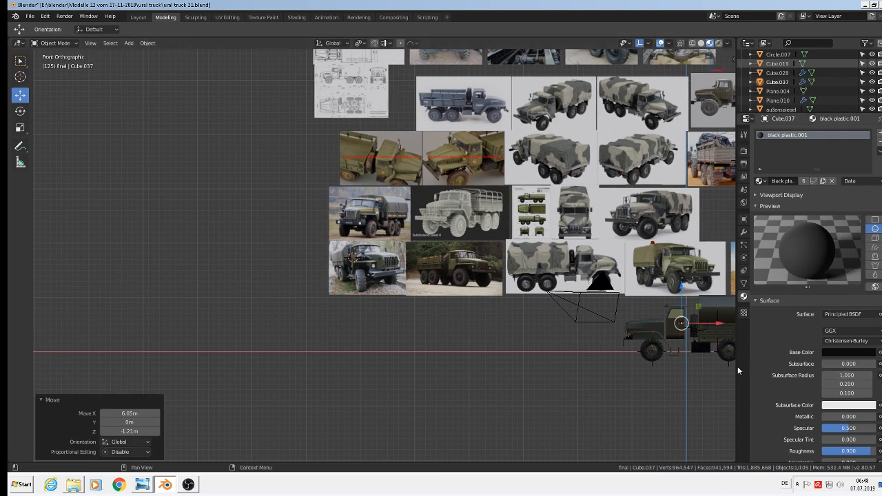
Step: Shift the door handle in top view outward to the cab's door side, about -0.05 m in Y
{"action": "key", "text": "KP_7"}
{"action": "scroll", "coordinate": [693, 344], "scroll_direction": "up", "scroll_amount": 5}
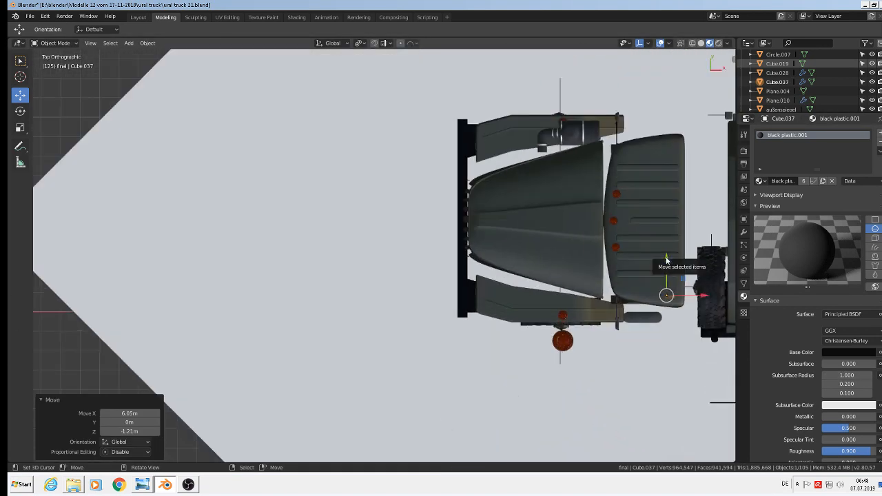
{"action": "key", "text": "g"}
{"action": "left_click", "coordinate": [679, 268]}
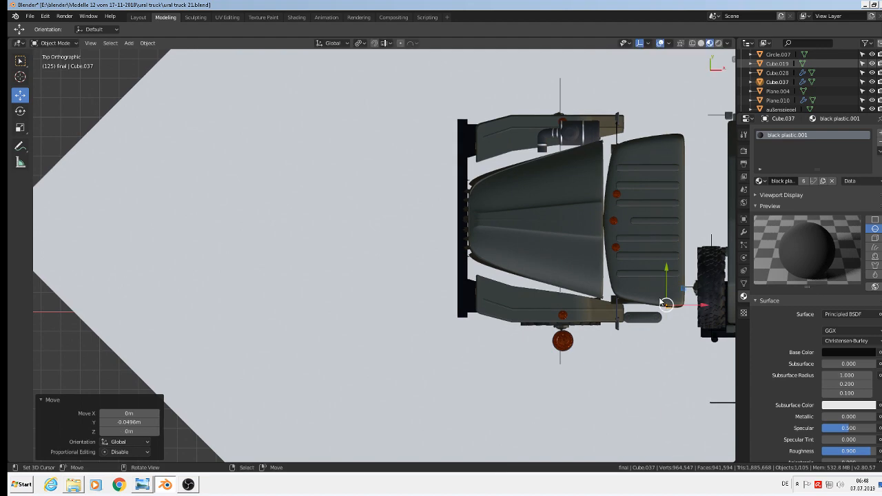
Step: Align the handle with the door recess in front view, shifting it about -0.027 m in X, and scale it by about 1.43
{"action": "key", "text": "KP_1"}
{"action": "scroll", "coordinate": [666, 306], "scroll_direction": "up", "scroll_amount": 6}
{"action": "key", "text": "g"}
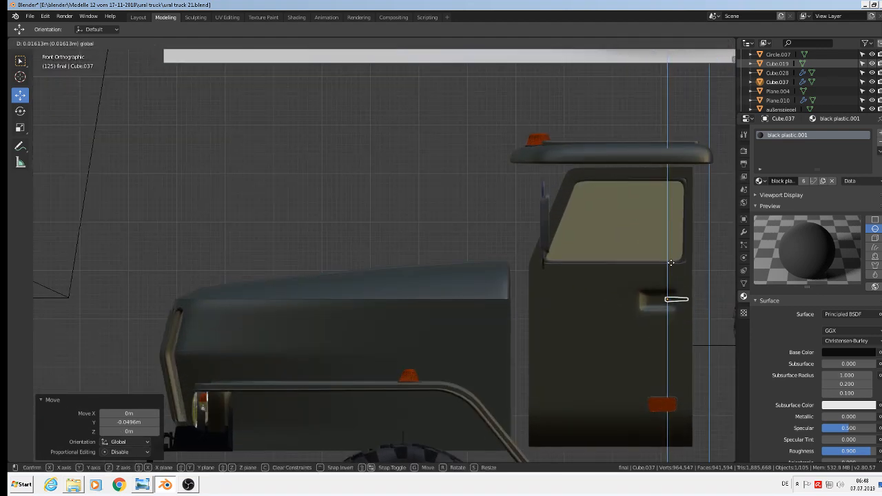
{"action": "left_click_drag", "start_coordinate": [671, 262], "coordinate": [671, 262]}
{"action": "left_click_drag", "start_coordinate": [698, 299], "coordinate": [685, 299]}
{"action": "key", "text": "s"}
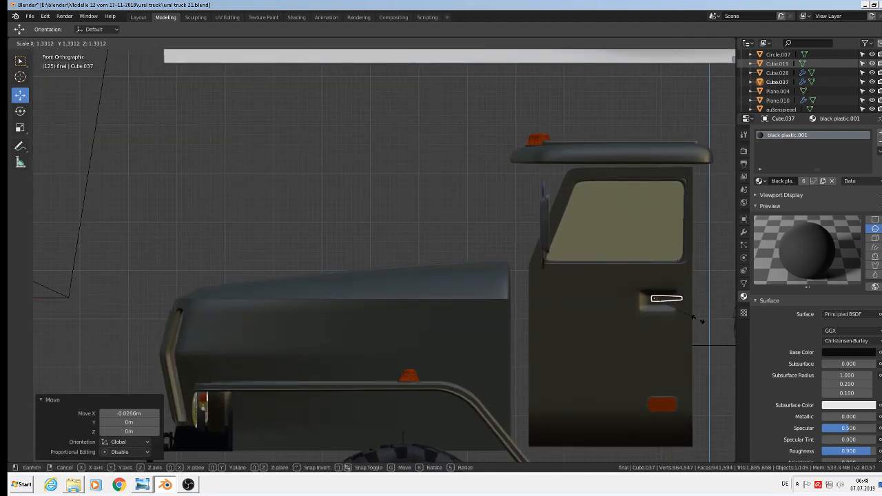
{"action": "left_click", "coordinate": [700, 320]}
Step: Fine-position the enlarged handle over the door recess and adjust its depth against the door surface, finishing in Object Mode
{"action": "scroll", "coordinate": [693, 313], "scroll_direction": "up", "scroll_amount": 3}
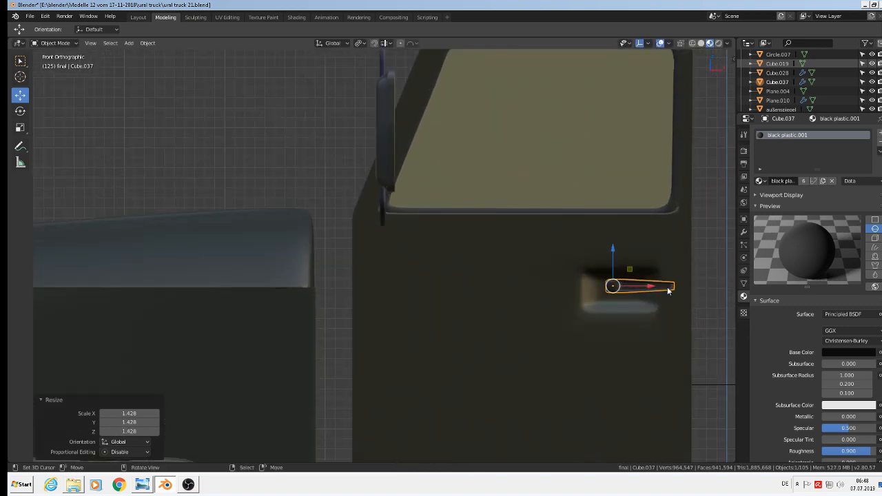
{"action": "left_click_drag", "start_coordinate": [644, 284], "coordinate": [612, 262]}
{"action": "middle_click_drag", "start_coordinate": [613, 262], "coordinate": [609, 370]}
{"action": "left_click_drag", "start_coordinate": [586, 294], "coordinate": [572, 283]}
{"action": "key", "text": "Tab"}
{"action": "key", "text": "Tab"}
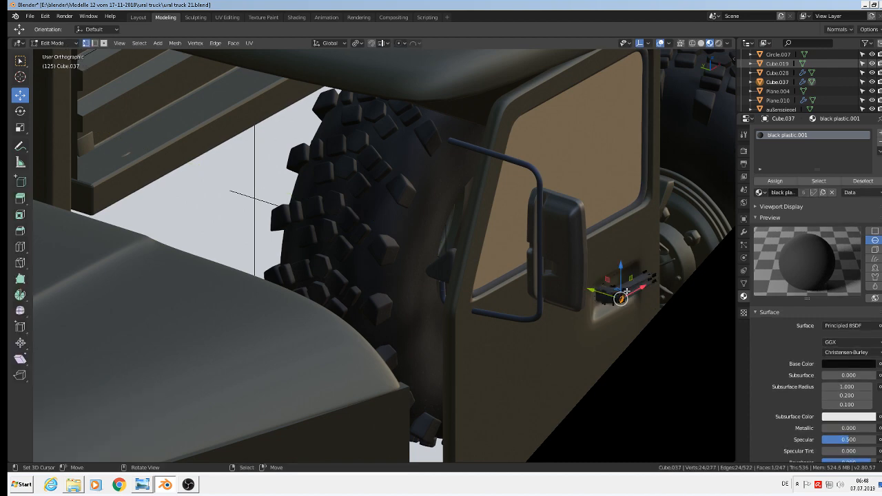
Step: Inspect the fitted handle on the whole truck and save the file ural truck 21.blend
{"action": "scroll", "coordinate": [625, 294], "scroll_direction": "down", "scroll_amount": 5}
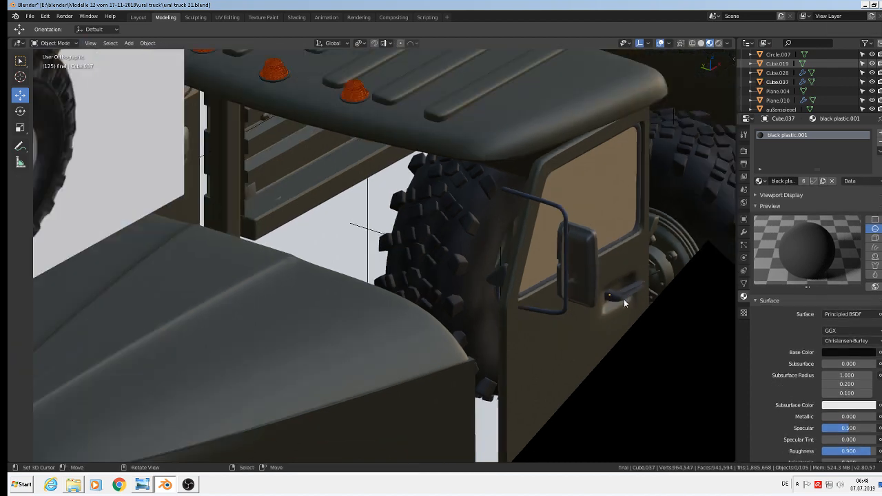
{"action": "middle_click_drag", "start_coordinate": [634, 325], "coordinate": [568, 298]}
{"action": "scroll", "coordinate": [570, 305], "scroll_direction": "down", "scroll_amount": 6}
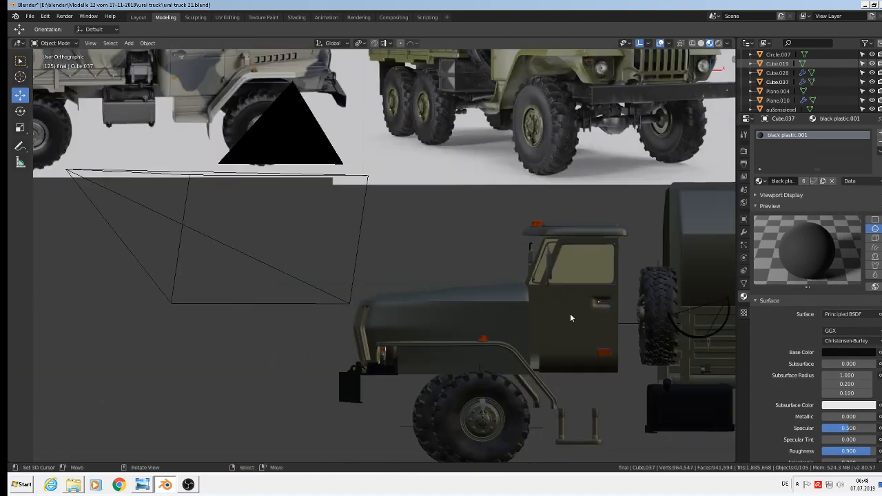
{"action": "middle_click_drag", "start_coordinate": [576, 335], "coordinate": [301, 308]}
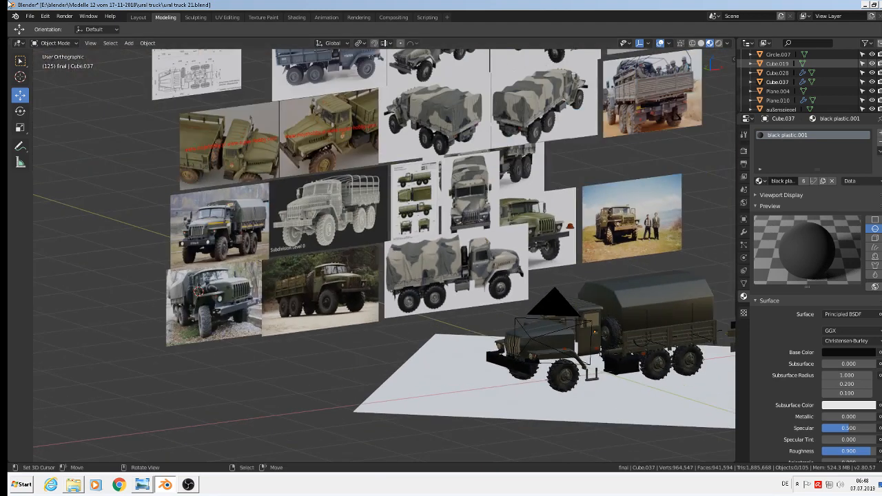
{"action": "left_click", "coordinate": [34, 19]}
{"action": "left_click", "coordinate": [47, 89]}
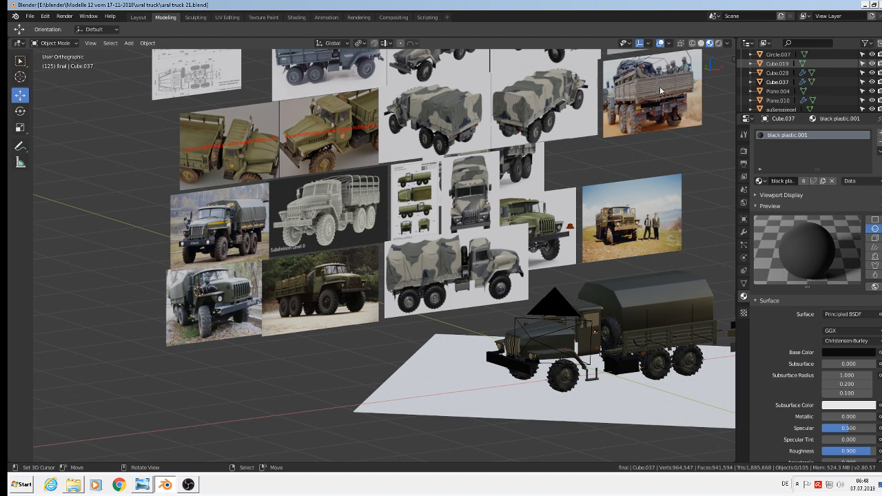
{"action": "left_click", "coordinate": [188, 484]}
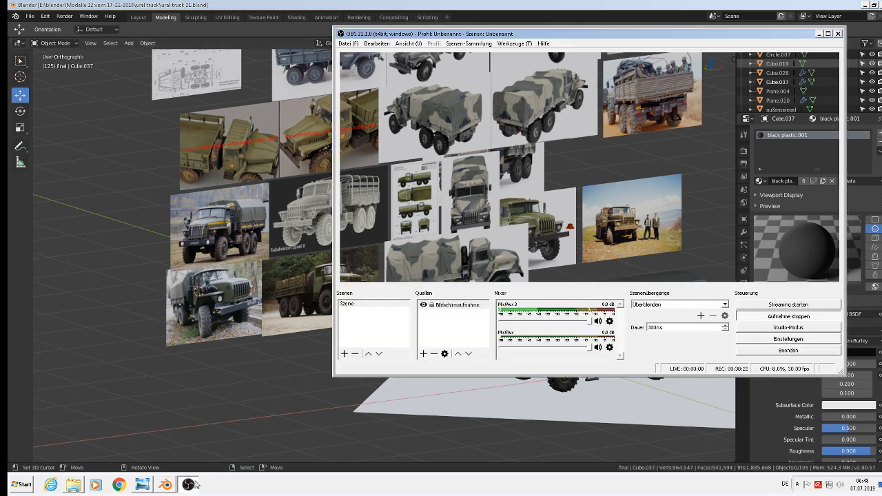